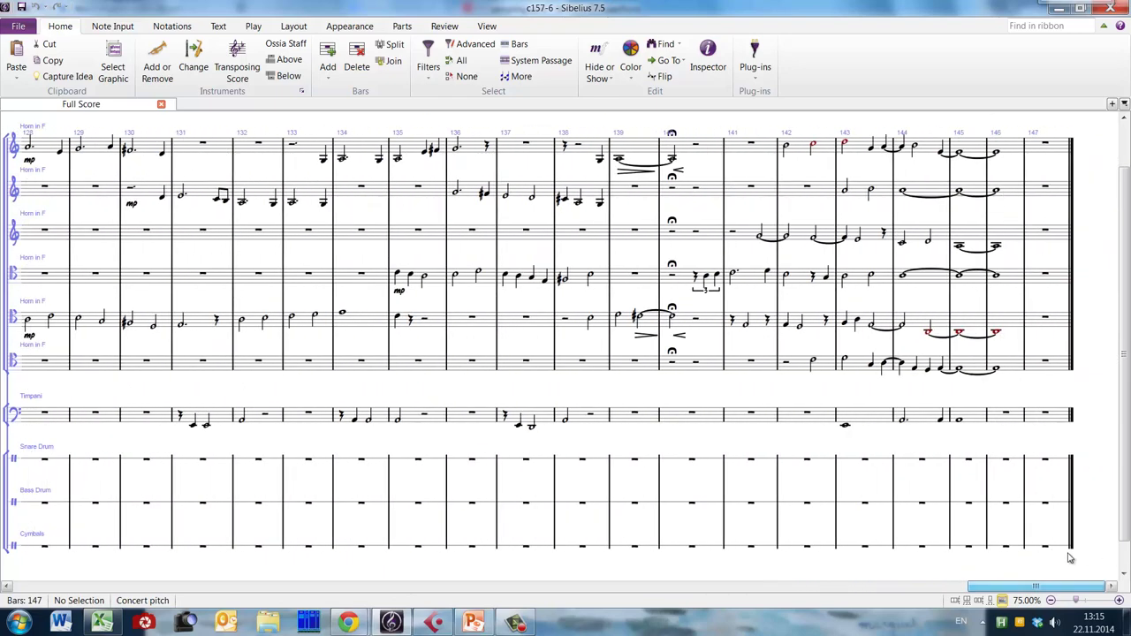
Look back through the score from its final bars to the passage around bars 13 to 33.
left_click_drag(976, 587, 121, 577)
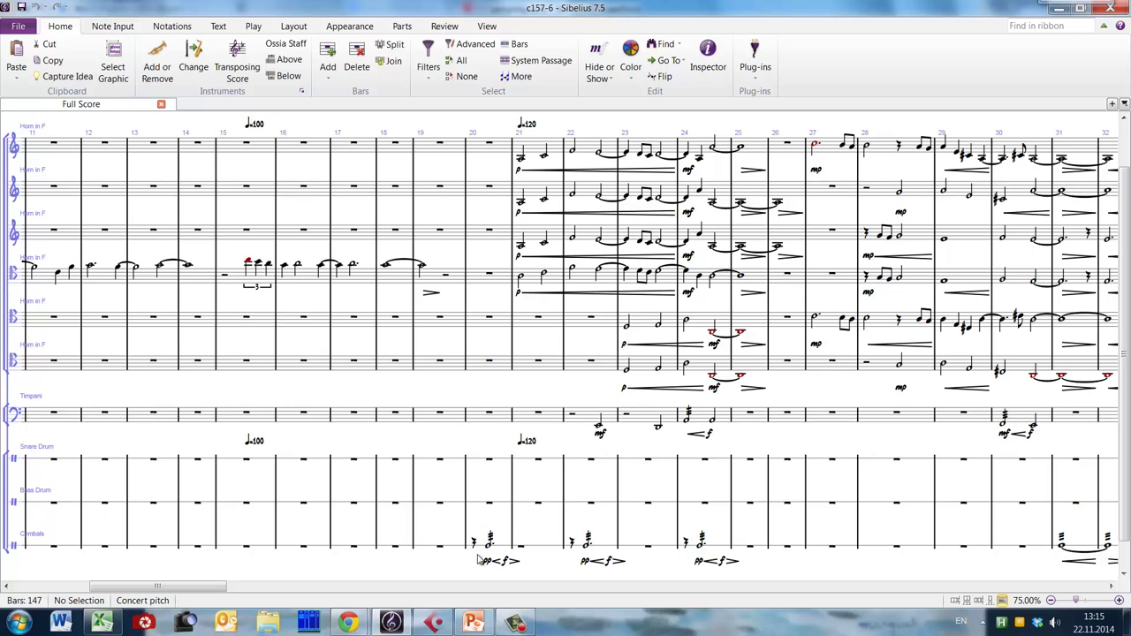
left_click_drag(205, 590, 218, 590)
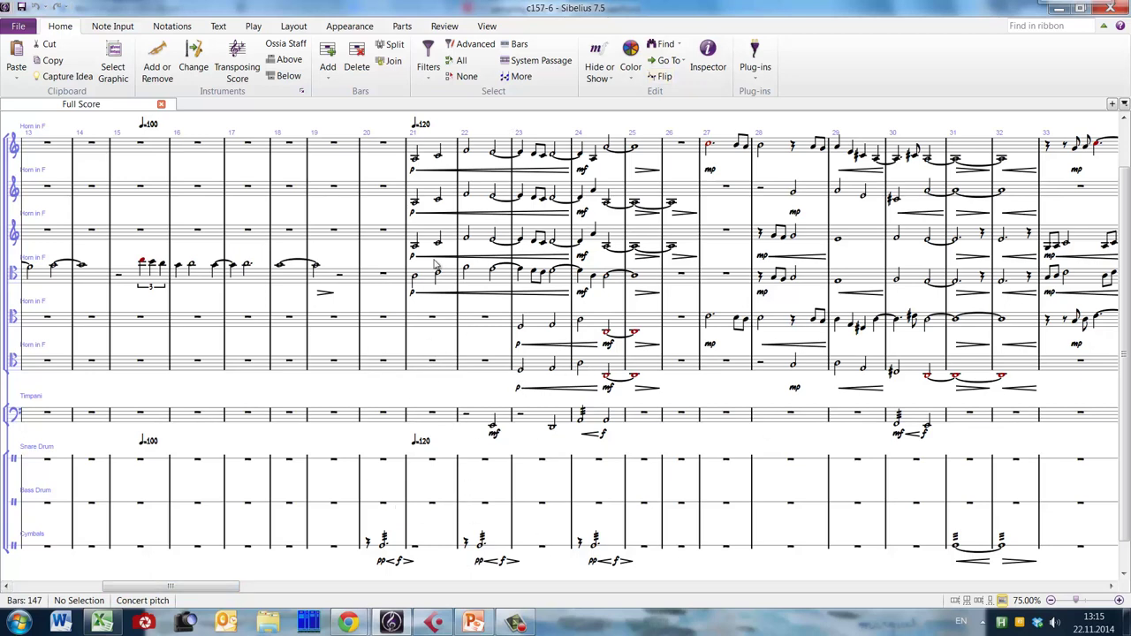
Switch to Cubase and inspect the Timpani, Snare drum and Bass drum tracks in turn.
key("alt+Tab")
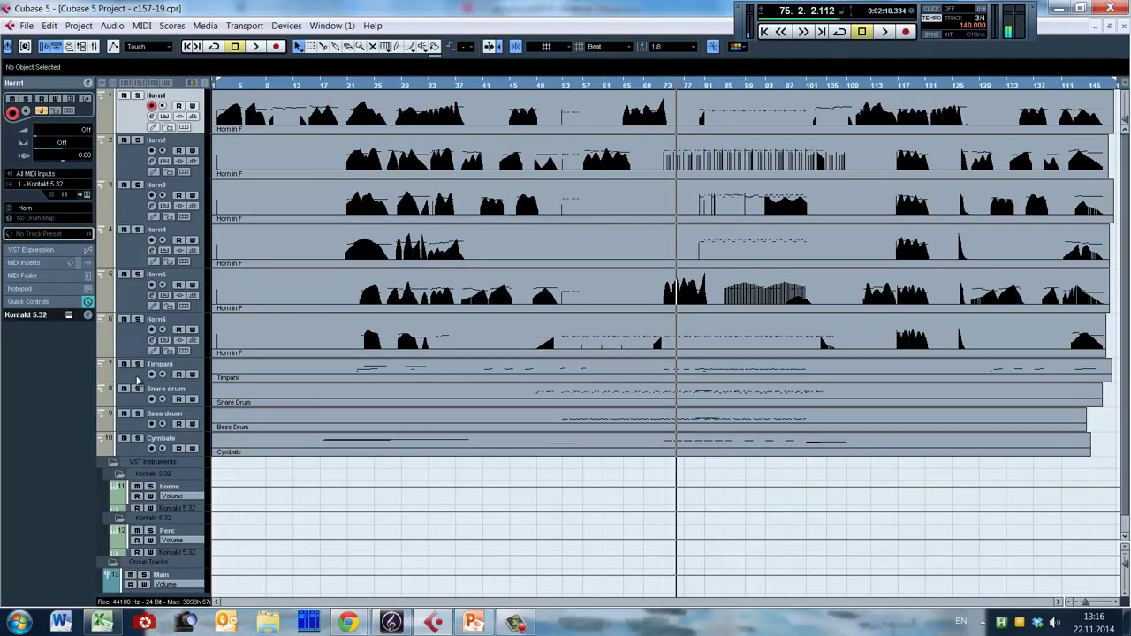
left_click(136, 379)
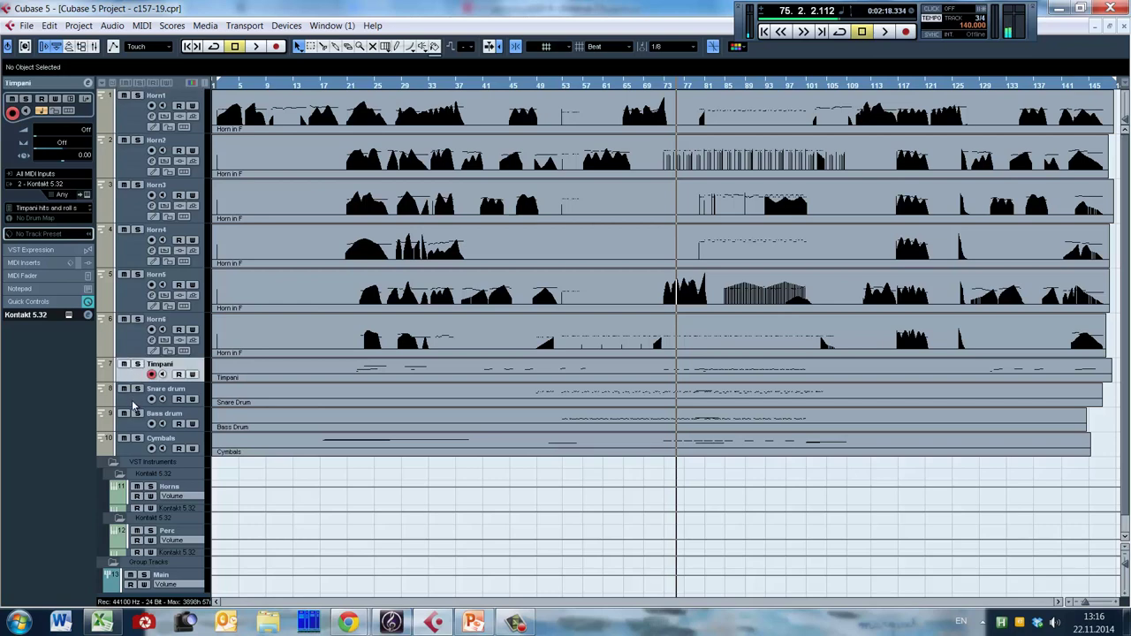
left_click(133, 404)
left_click(139, 427)
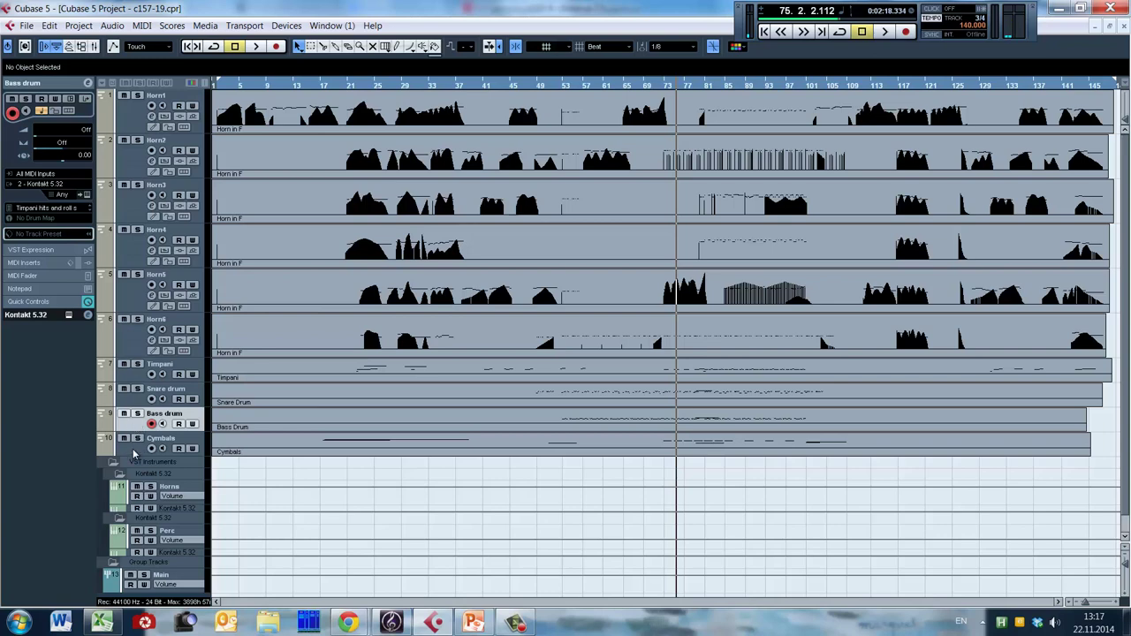
Open the VST Instruments rack and show the Horn Kontakt instance to review its loaded French Horn patches.
key("F11")
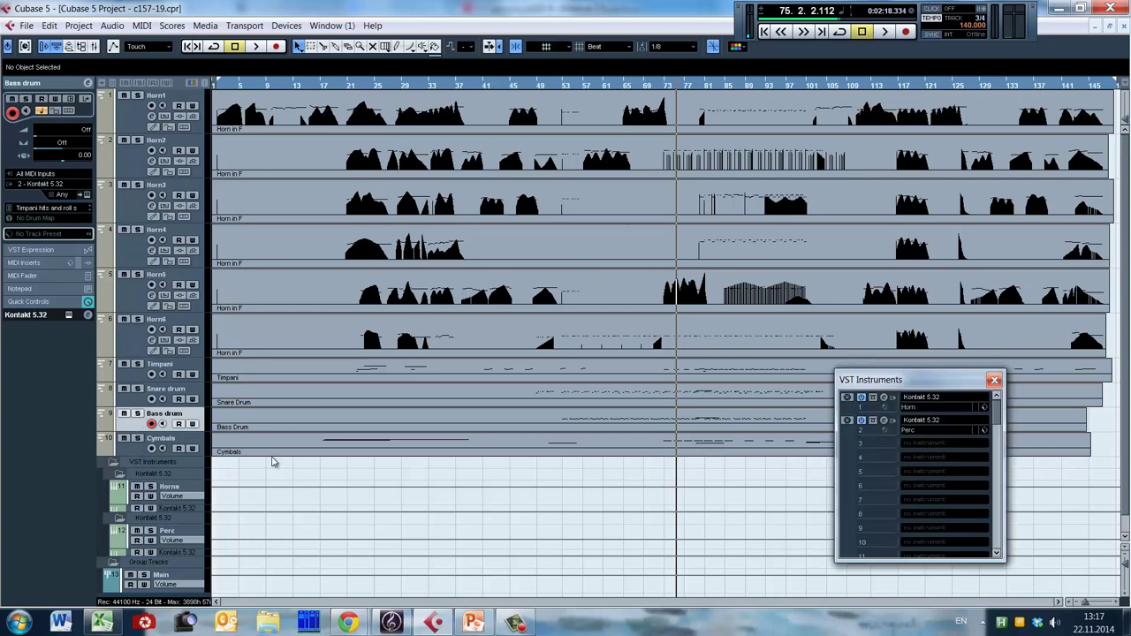
left_click_drag(905, 382, 868, 257)
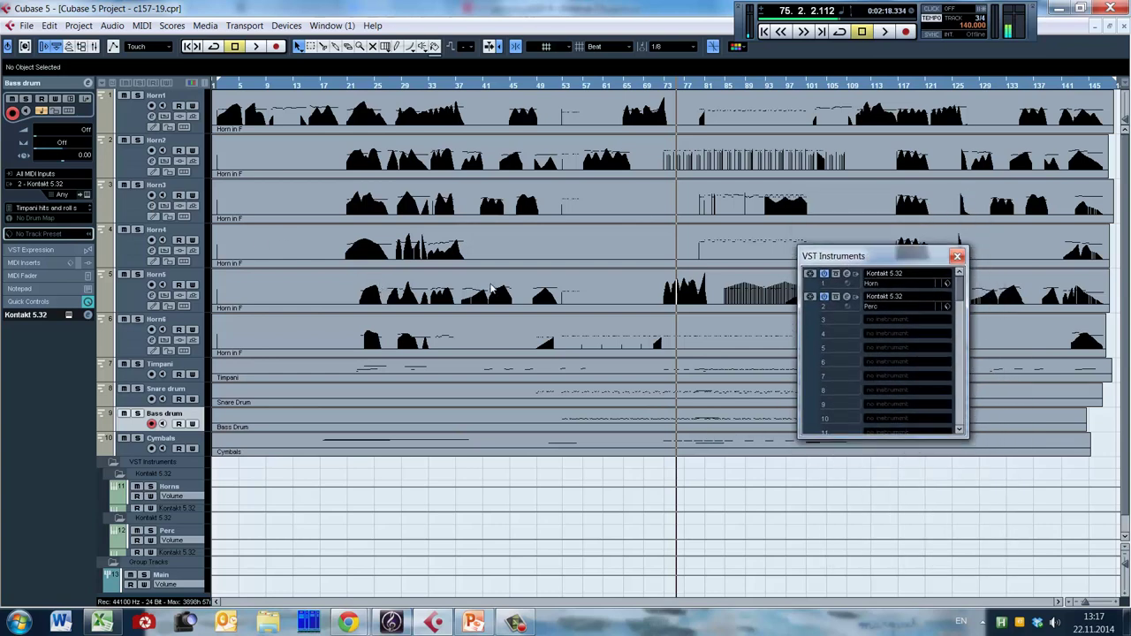
left_click(853, 274)
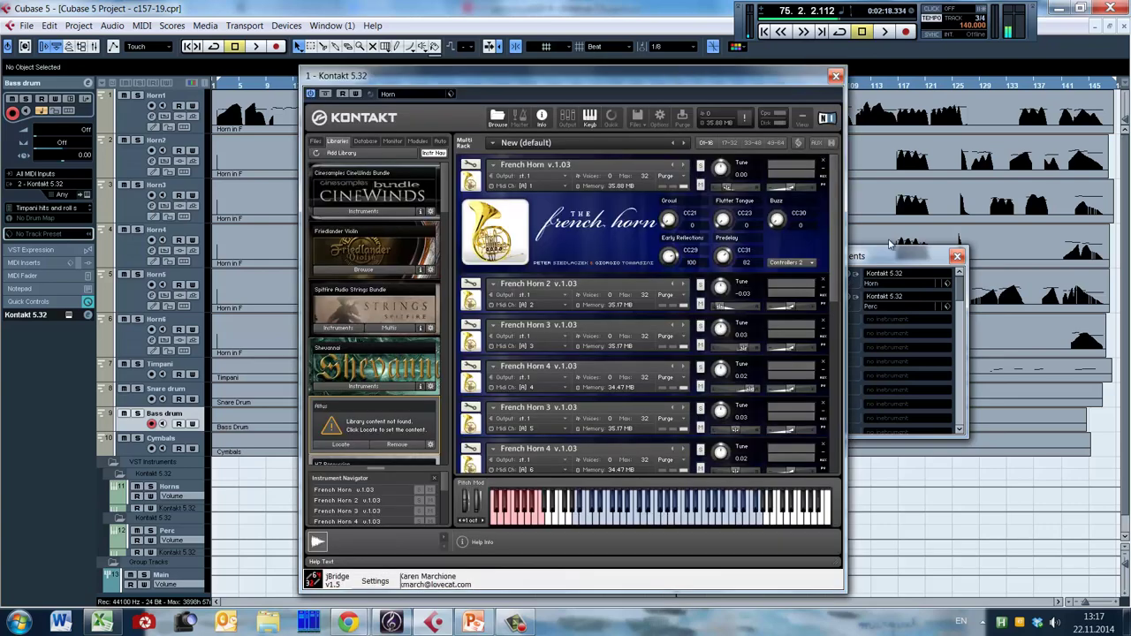
left_click_drag(695, 69, 582, 48)
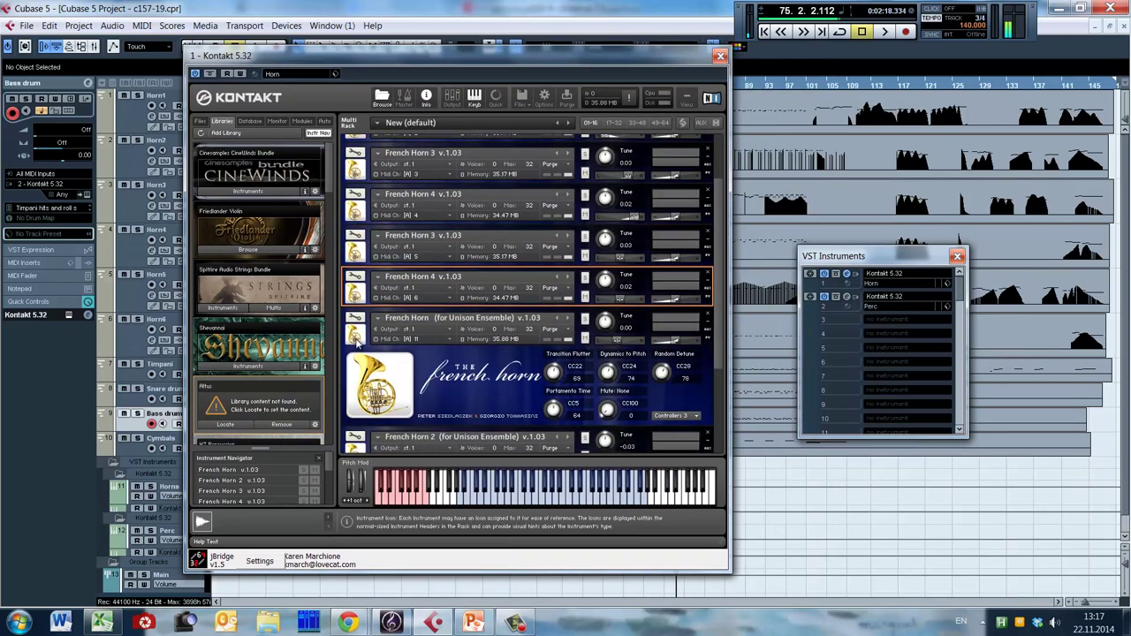
Open the Perc Kontakt instance beside the Horn one and look through its timpani, snare and Gran Cassa patches.
left_click(846, 297)
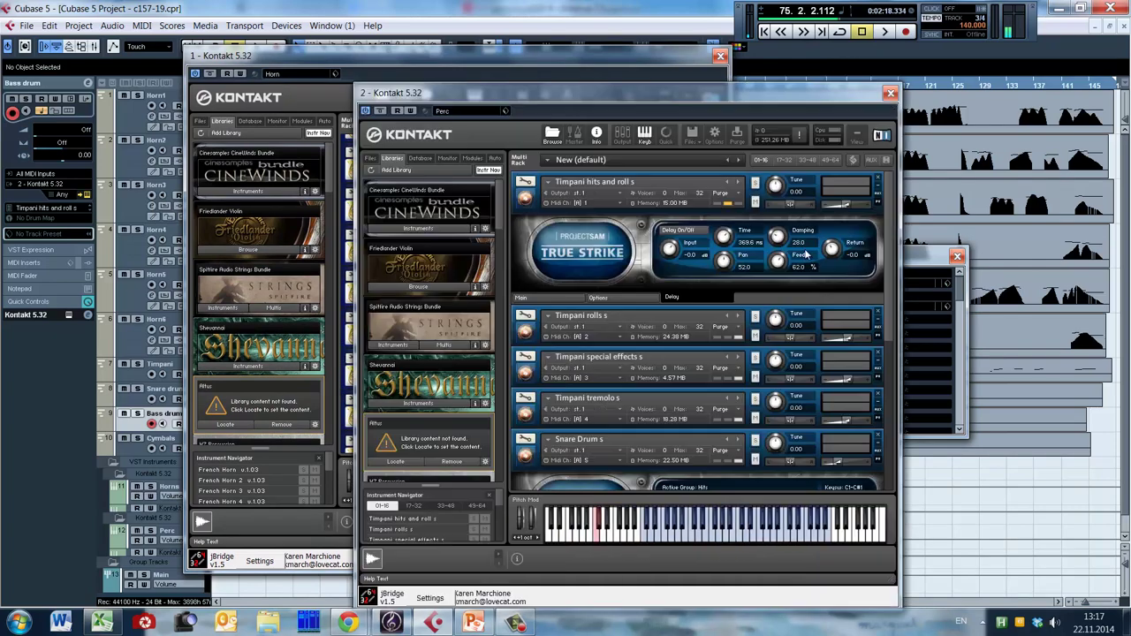
left_click_drag(660, 92, 706, 97)
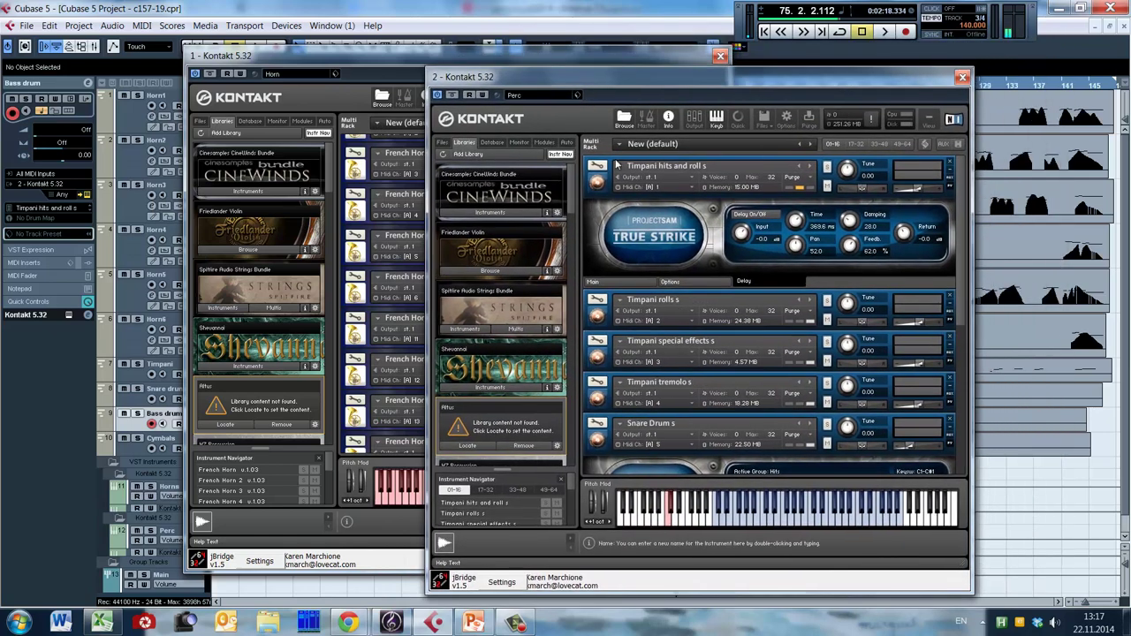
left_click(923, 181)
scroll(923, 181, "down", 3)
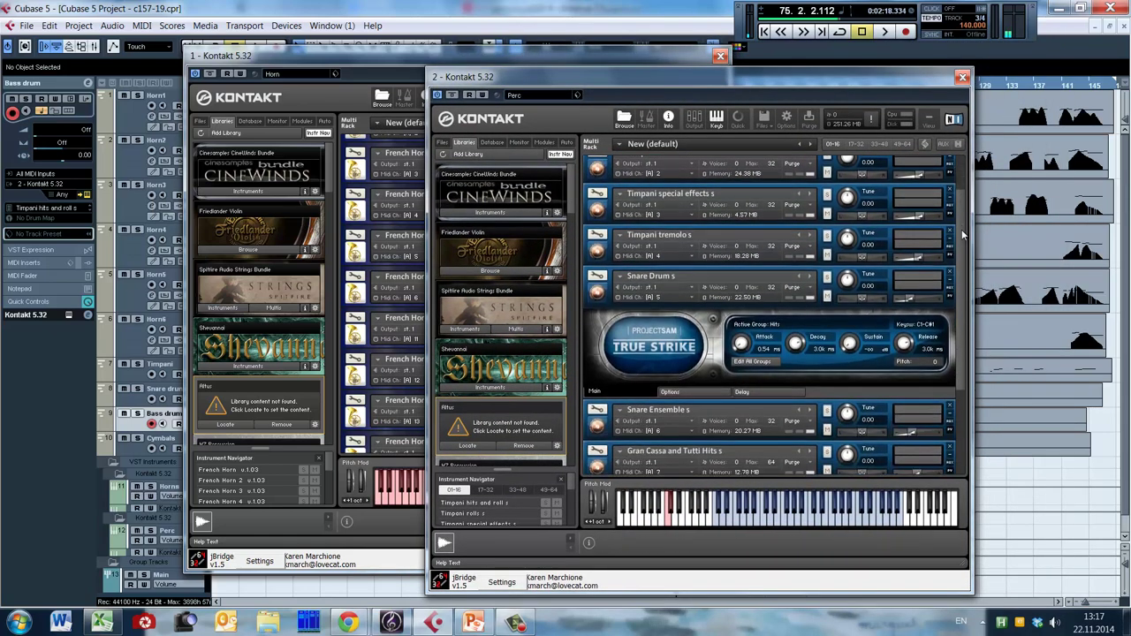
Return to the project and select tracks Horn1 to Horn6 in turn to check their instrument and MIDI channel routing.
left_click(129, 121)
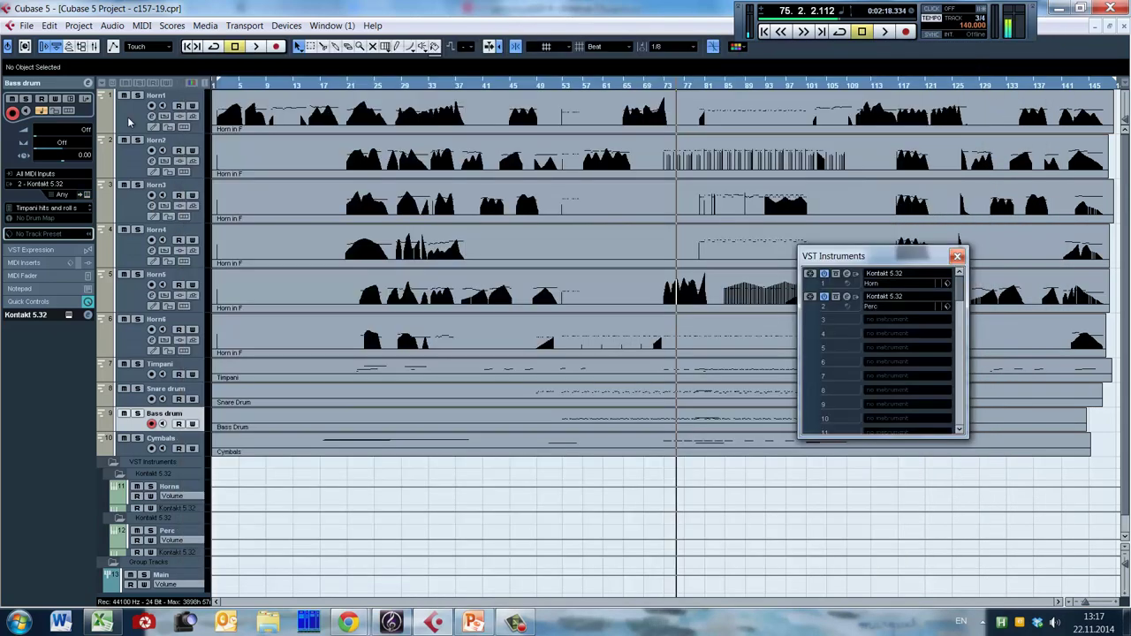
left_click(130, 122)
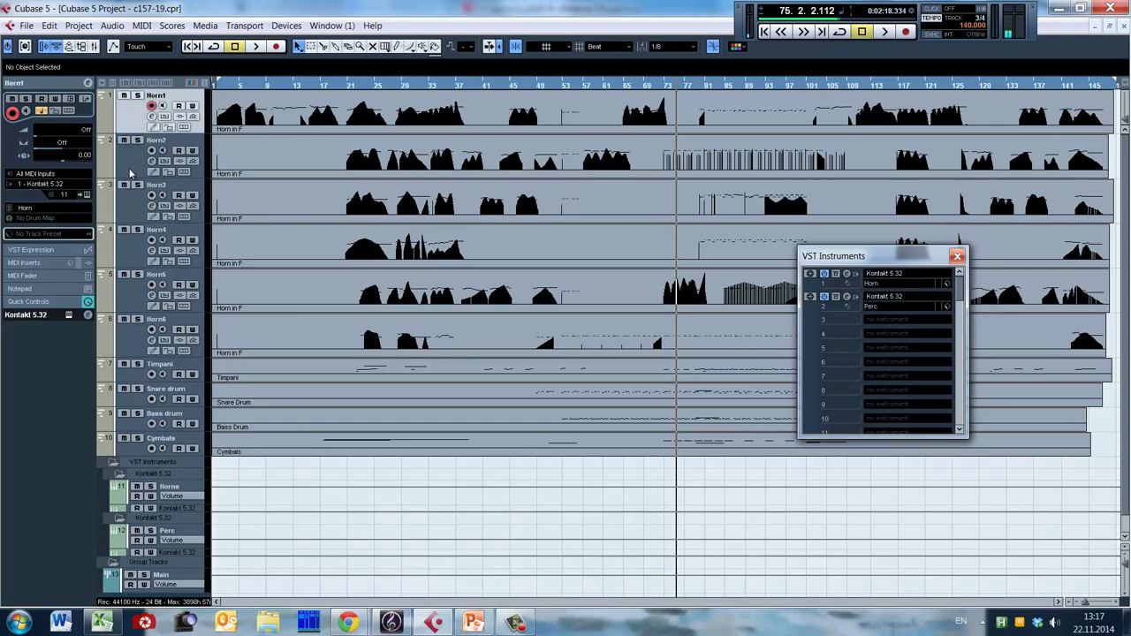
left_click(133, 168)
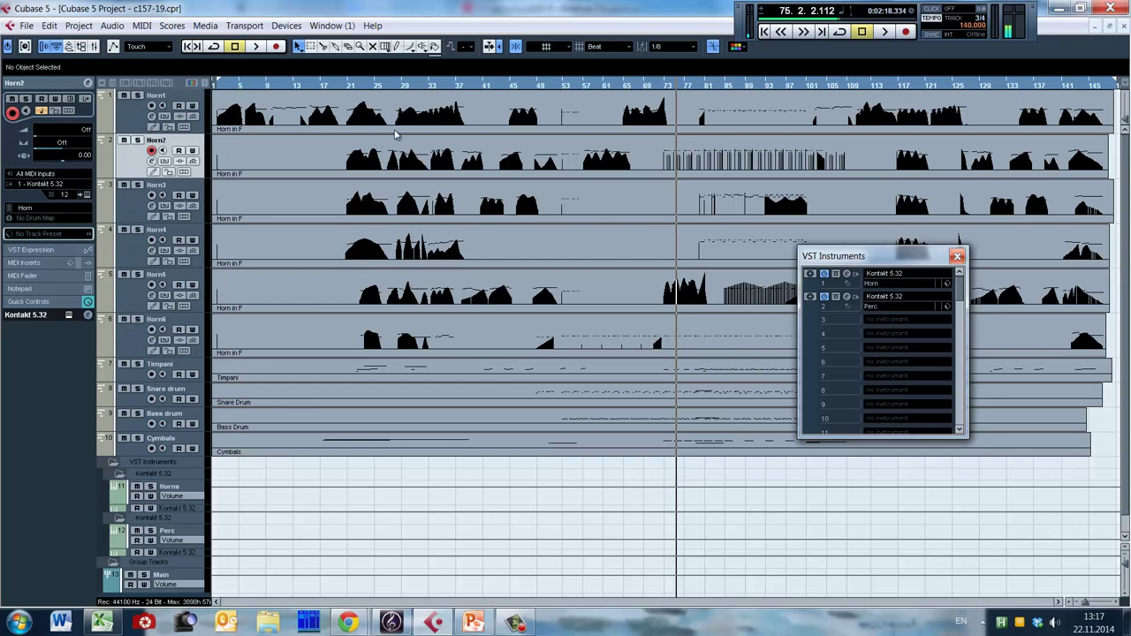
left_click(140, 204)
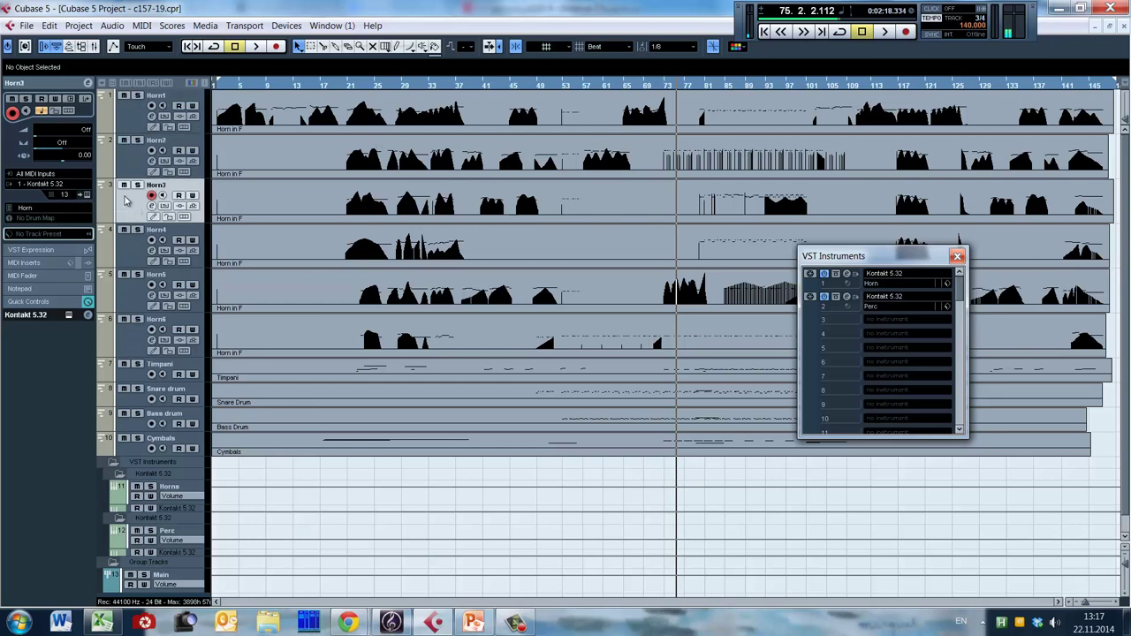
left_click(125, 251)
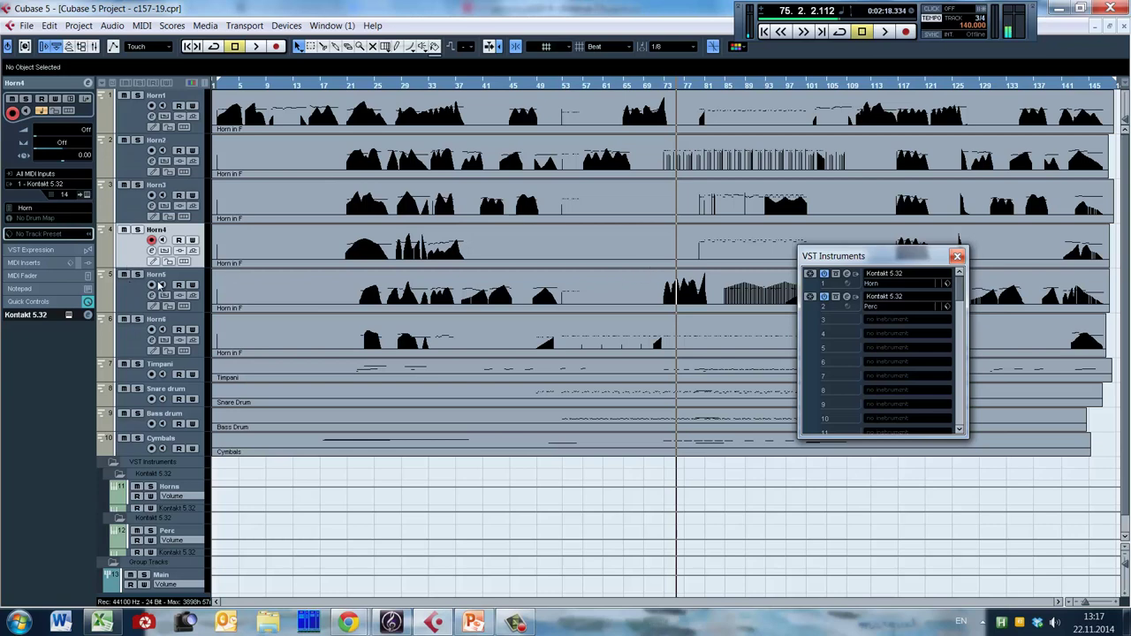
left_click(133, 294)
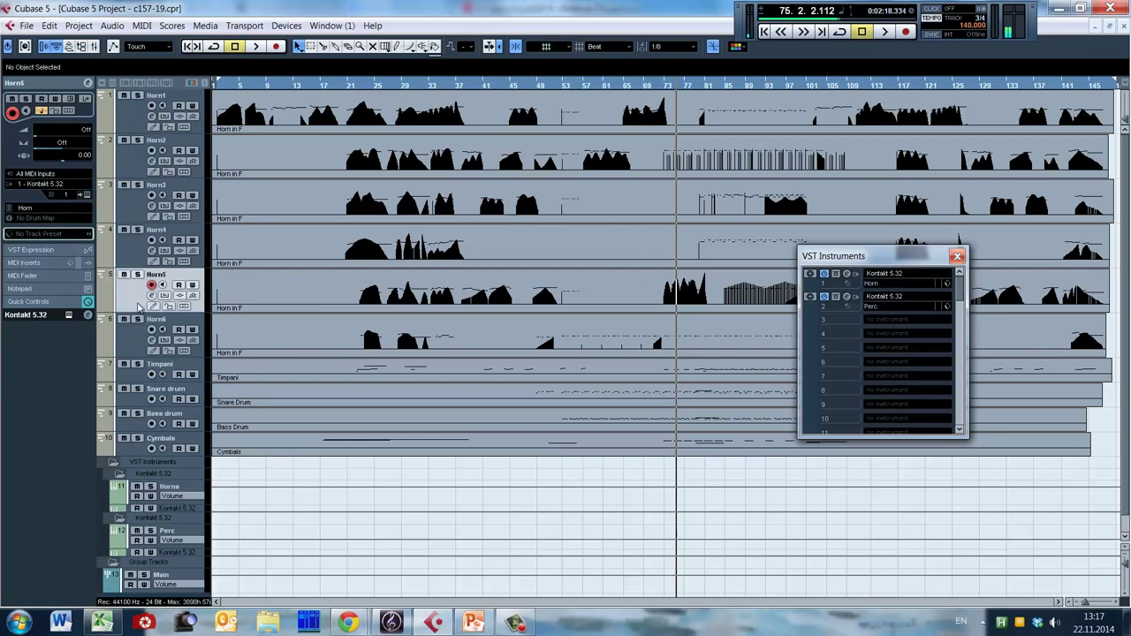
left_click(131, 345)
Select the Timpani, Snare drum, Bass drum and Cymbals tracks in turn to check their Kontakt routing.
left_click(133, 378)
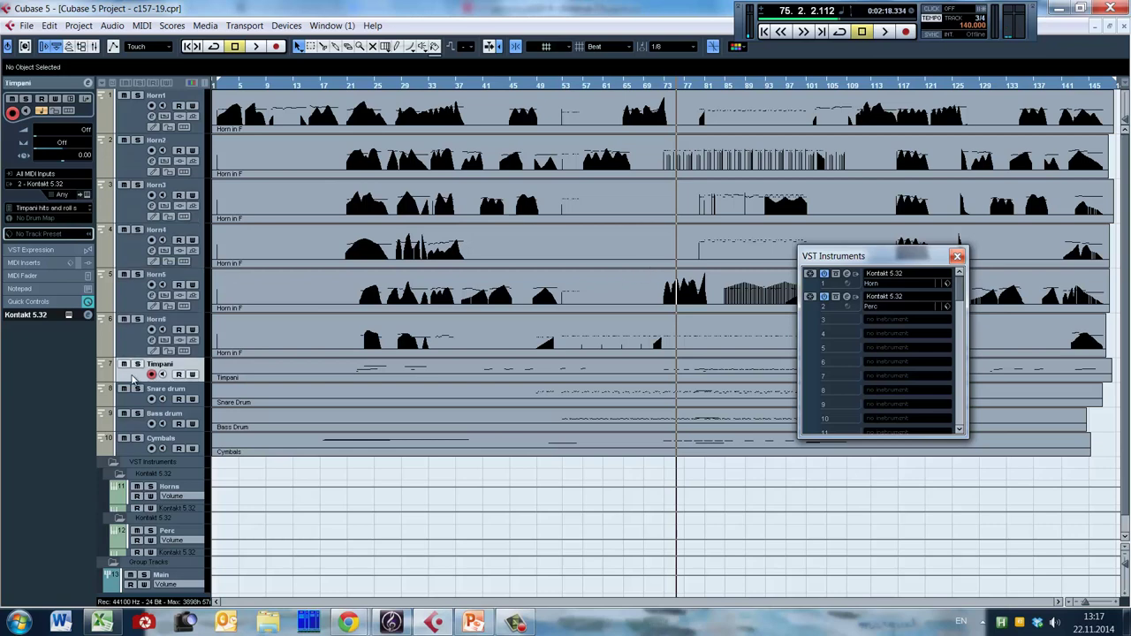
left_click(136, 405)
left_click(135, 429)
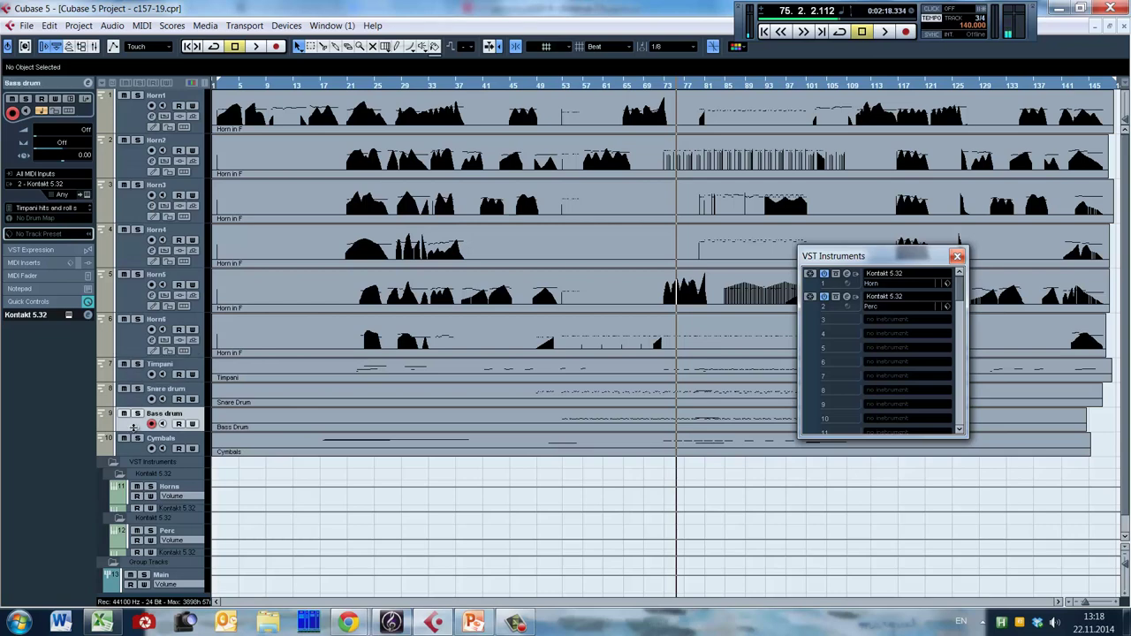
left_click(133, 453)
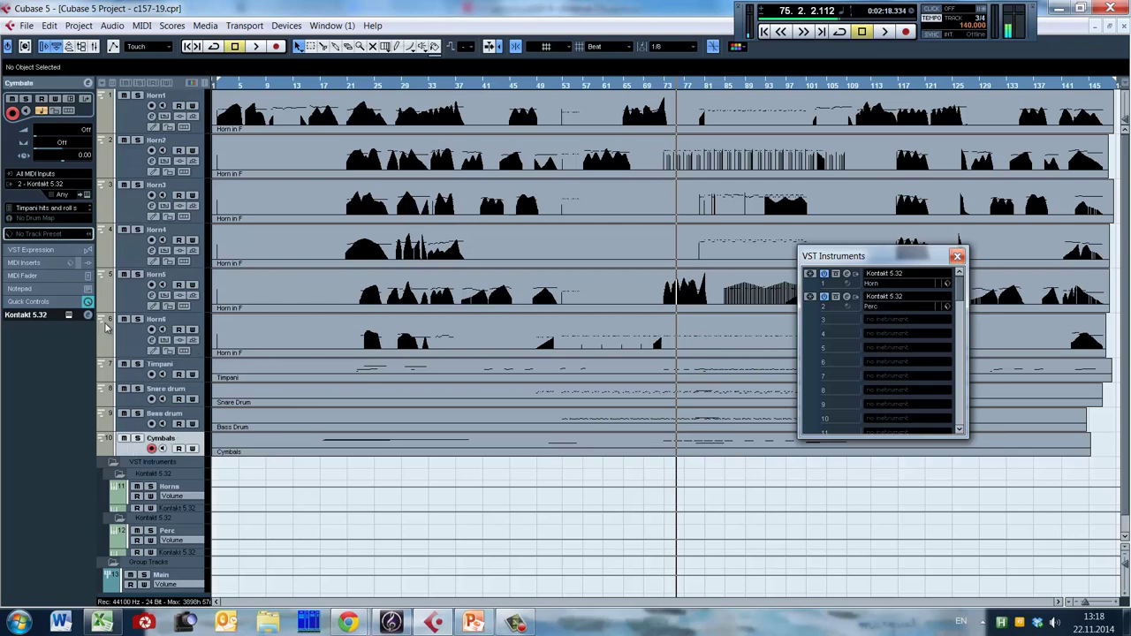
Open the Timpani part in the Key Editor, examine its low notes and velocities, and return to the project.
left_click(138, 374)
double_click(371, 371)
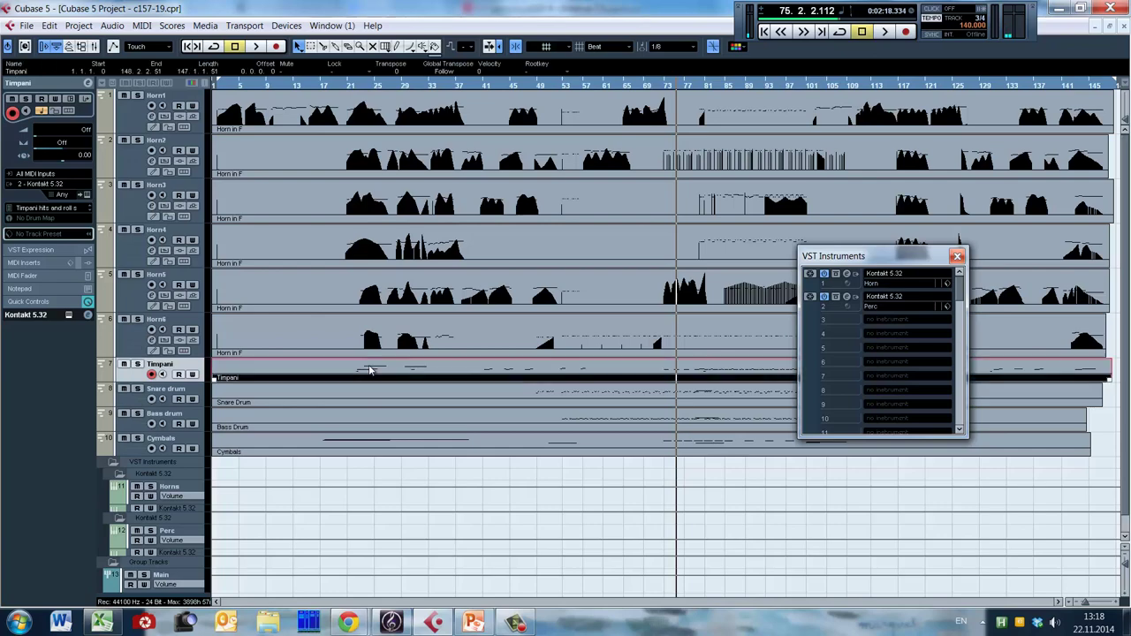
scroll(505, 238, "down", 10)
scroll(504, 257, "down", 5, "ctrl")
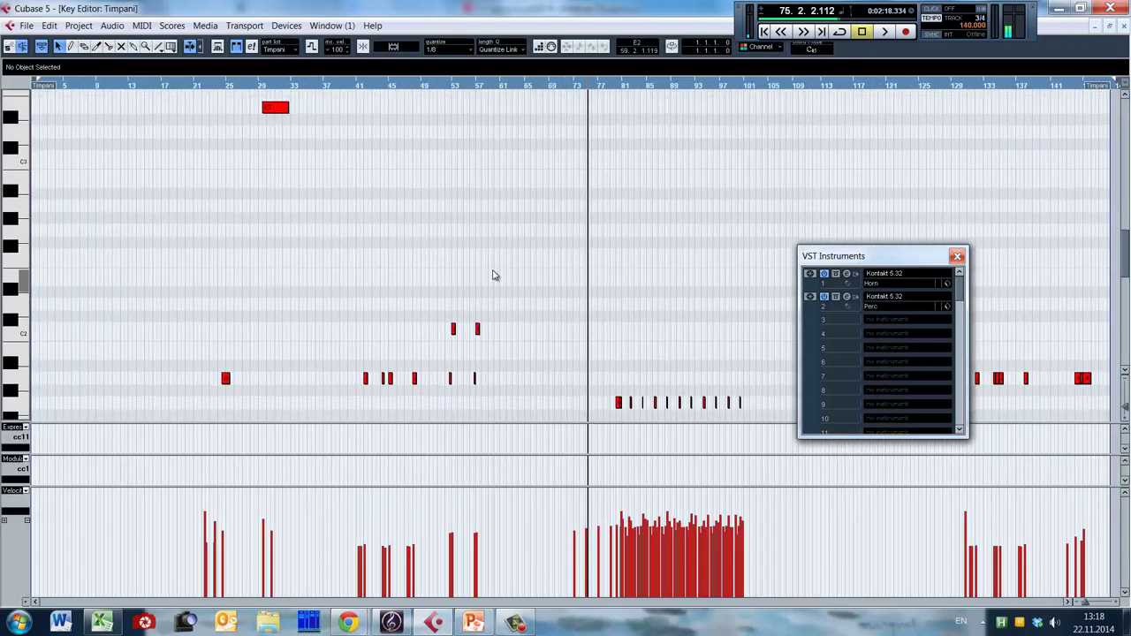
key("Escape")
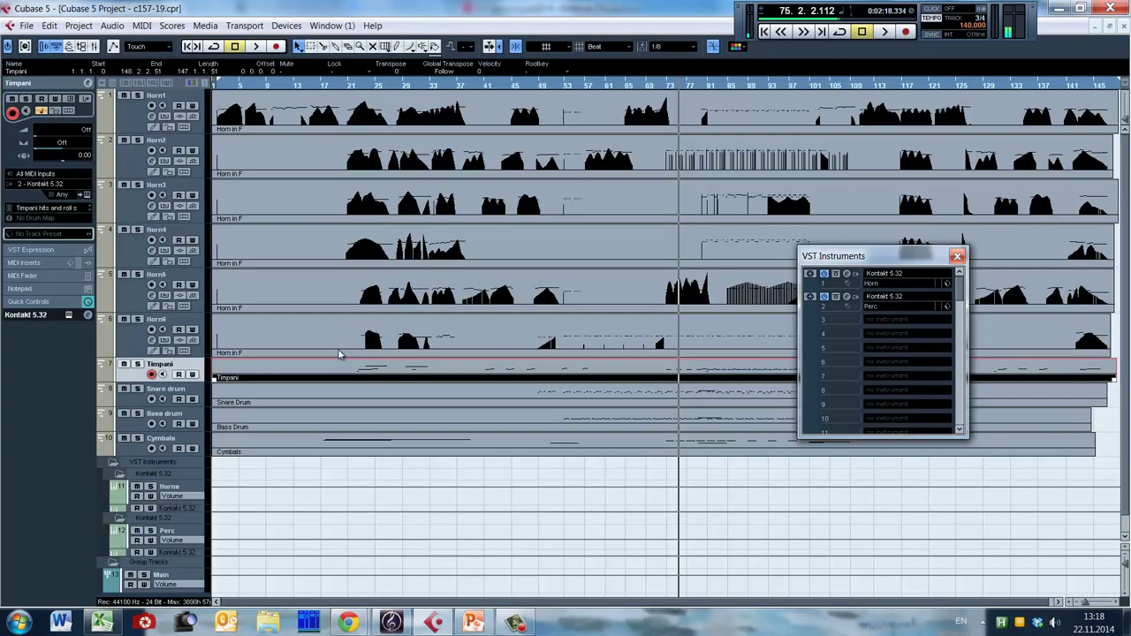
Examine the Snare Drum part's notes and velocities in the Key Editor, then close the editor and the VST Instruments rack.
double_click(558, 400)
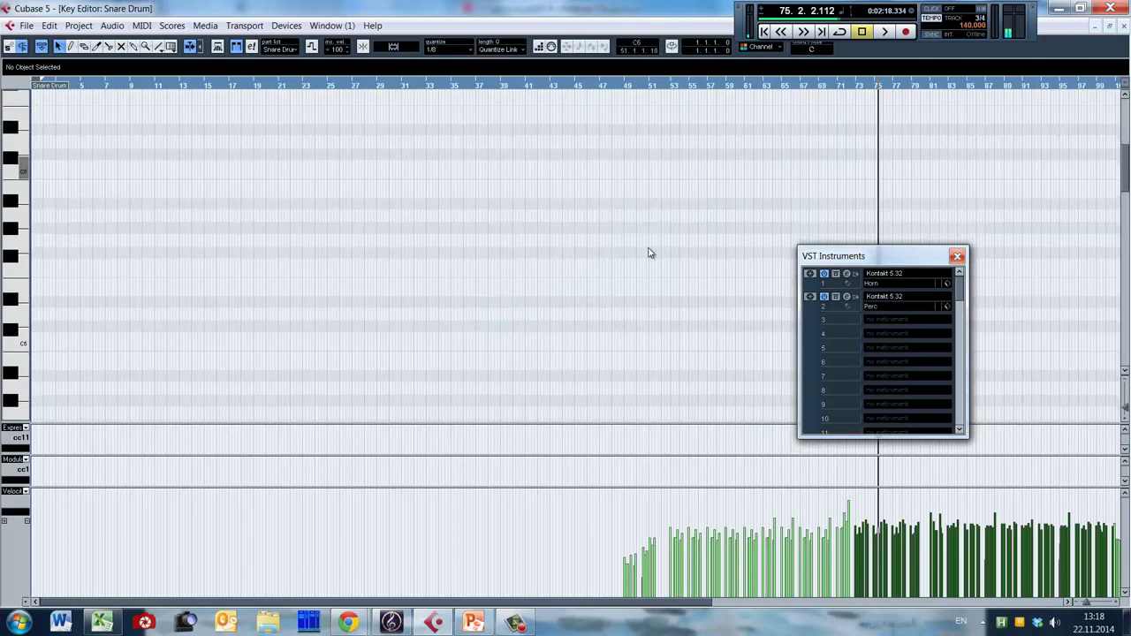
key("h")
scroll(572, 272, "down", 8)
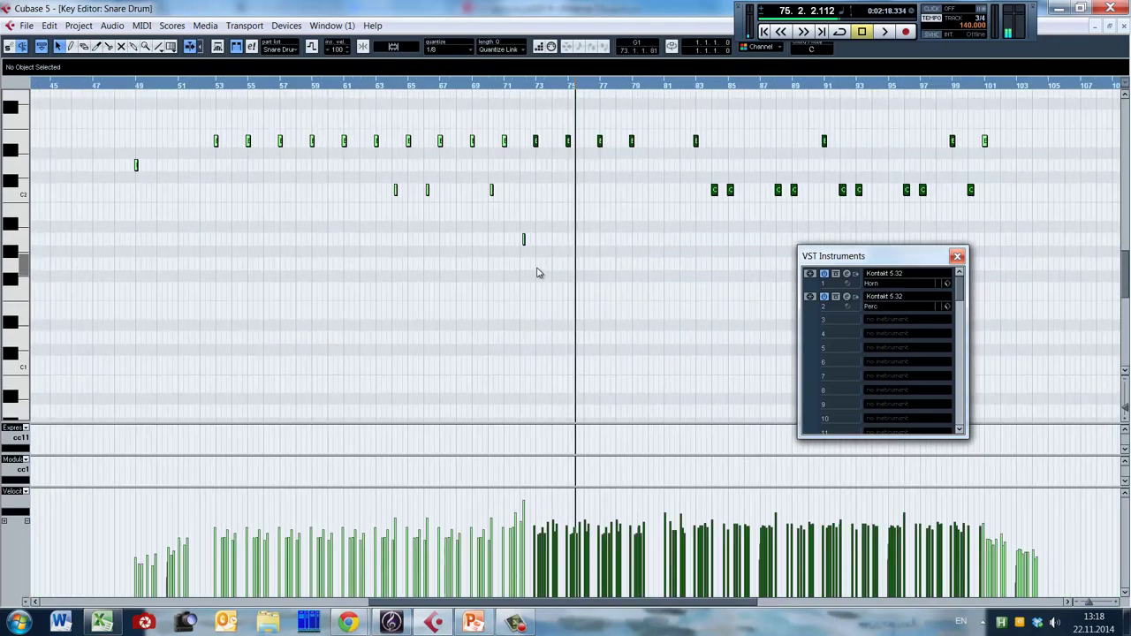
scroll(671, 268, "up", 4)
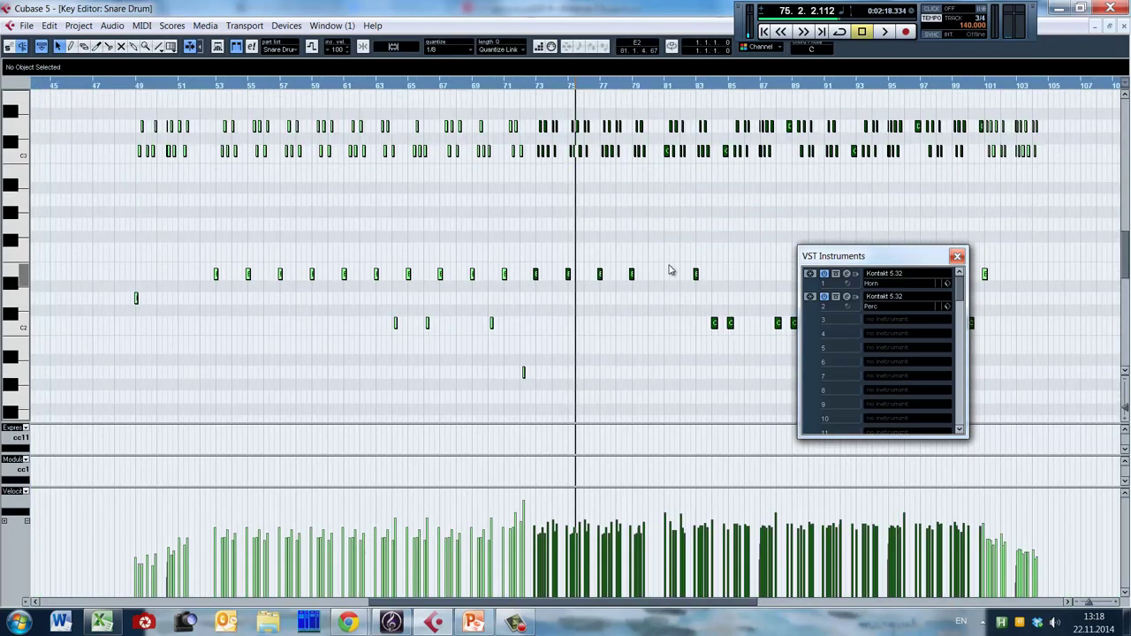
key("Escape")
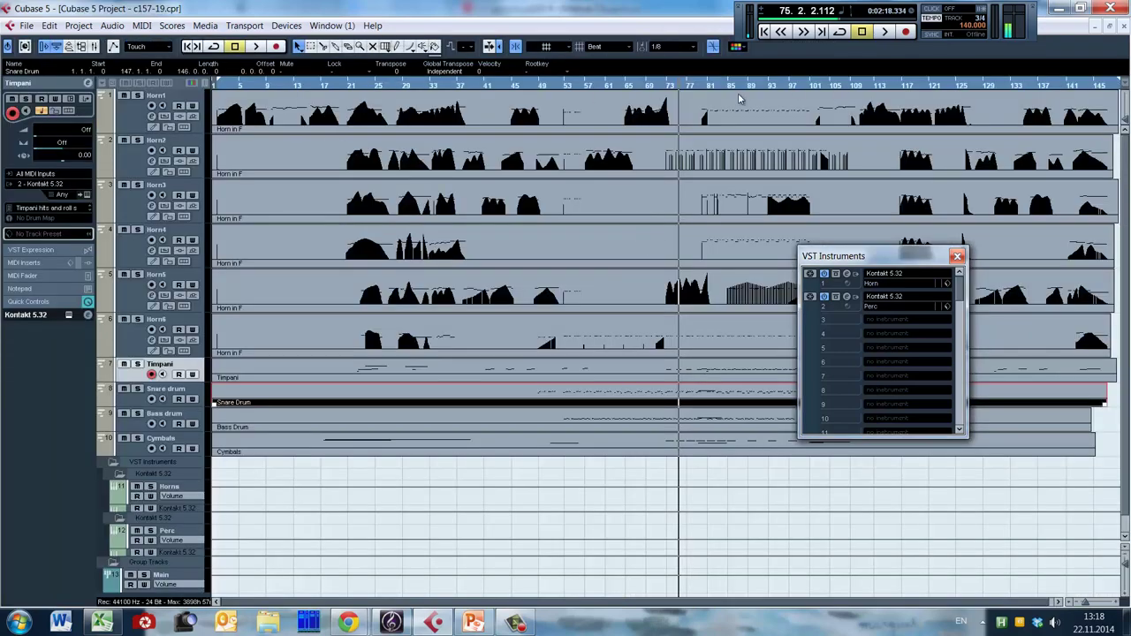
left_click(957, 256)
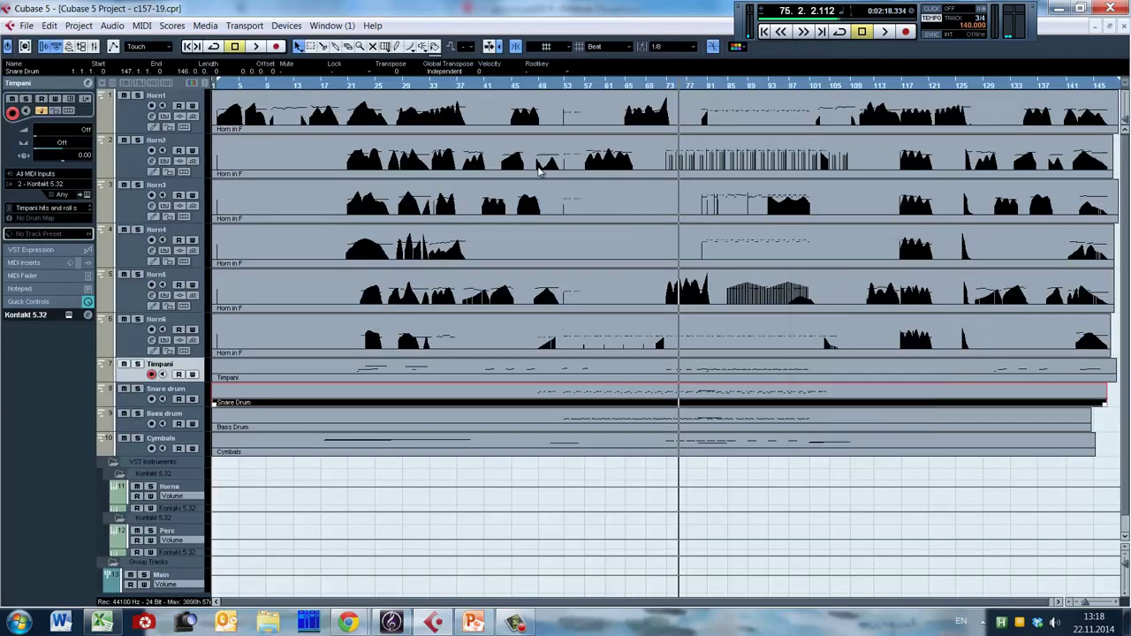
Open the Horn1 part in the Key Editor and examine its notes and controller curves around bar 114.
double_click(448, 115)
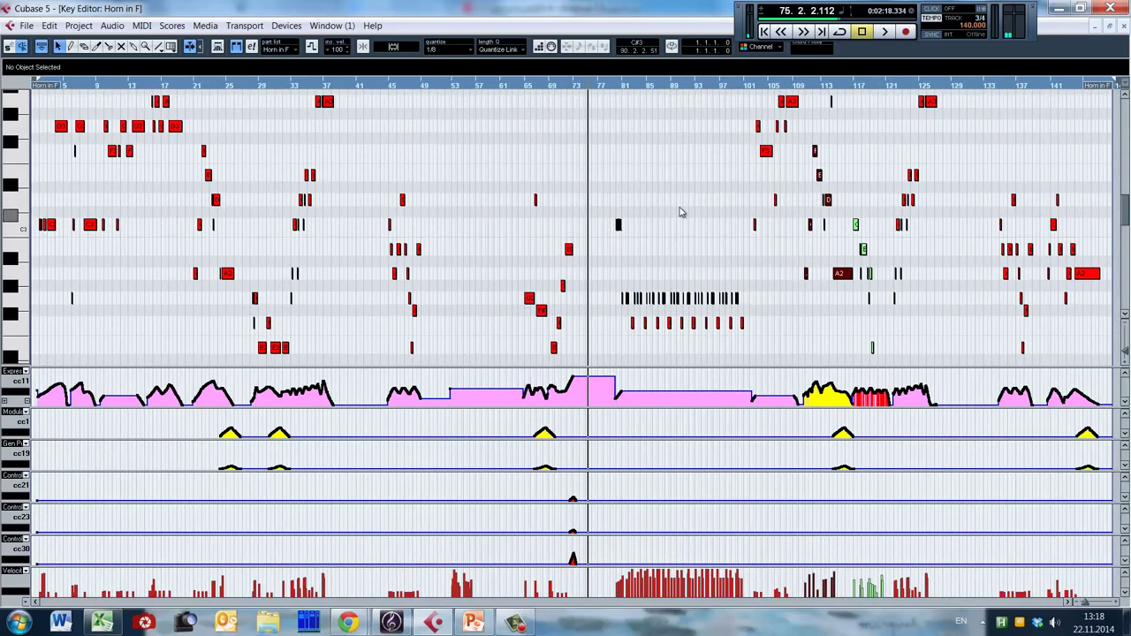
left_click(837, 201)
key("h")
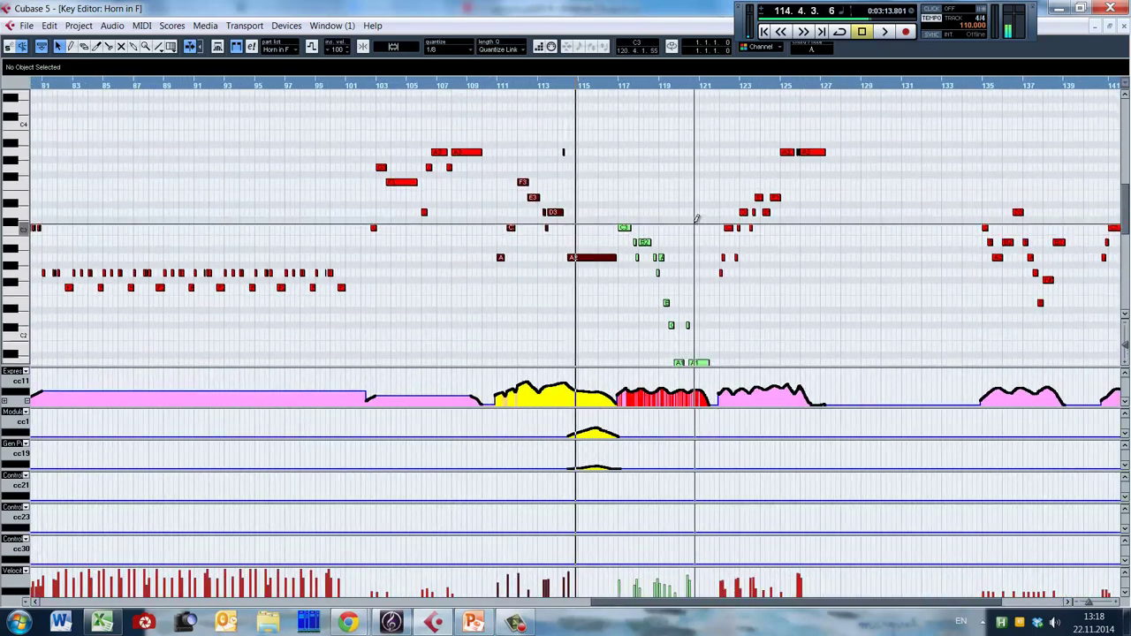
key("shift+g")
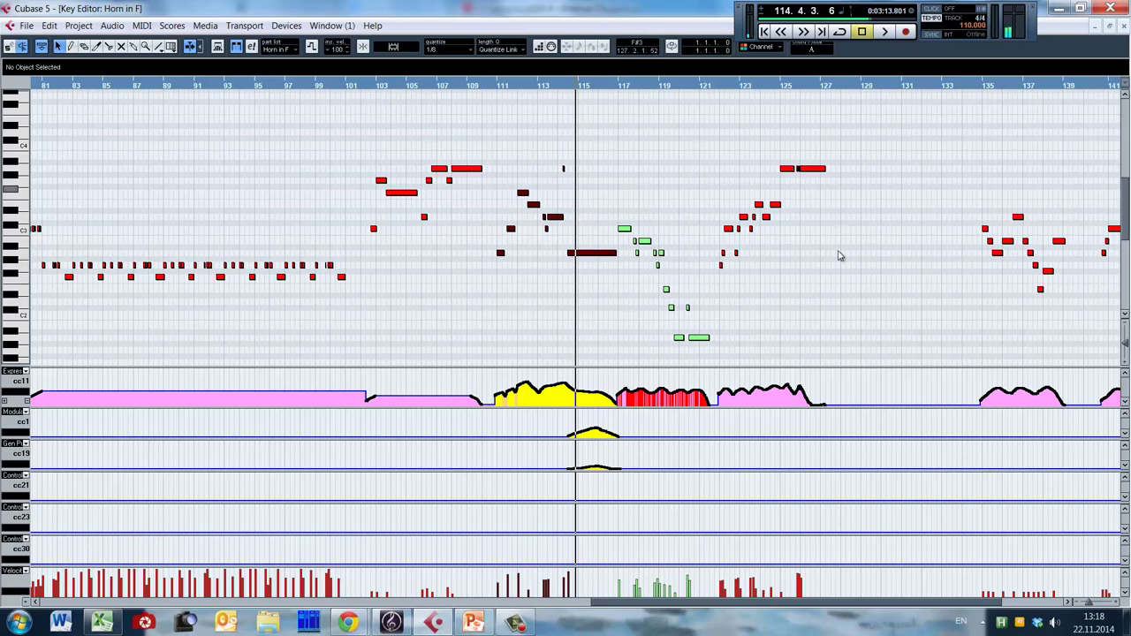
left_click_drag(594, 604, 719, 540)
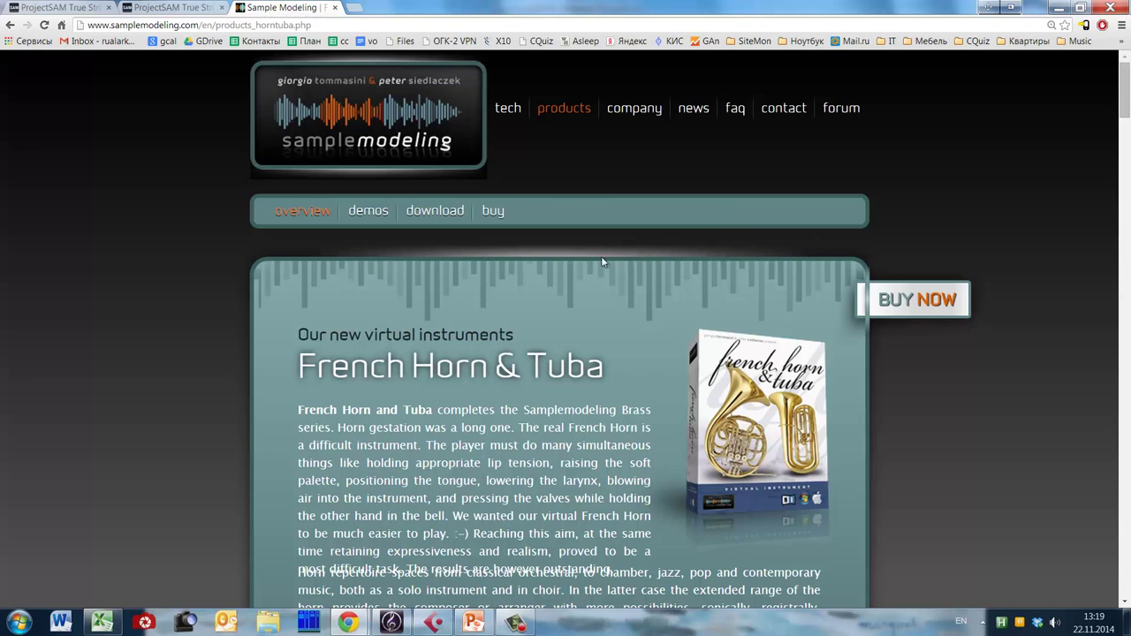
Read the Samplemodeling French Horn & Tuba product page down to the Unison Horns multi section.
left_click_drag(1125, 82, 1119, 199)
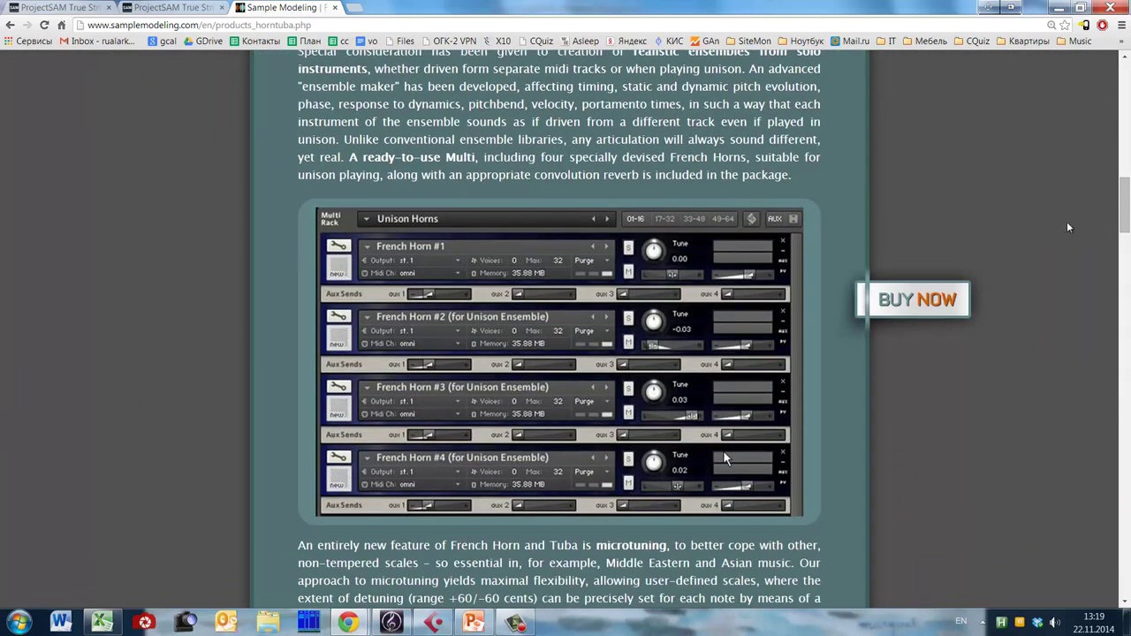
scroll(1042, 255, "down", 1)
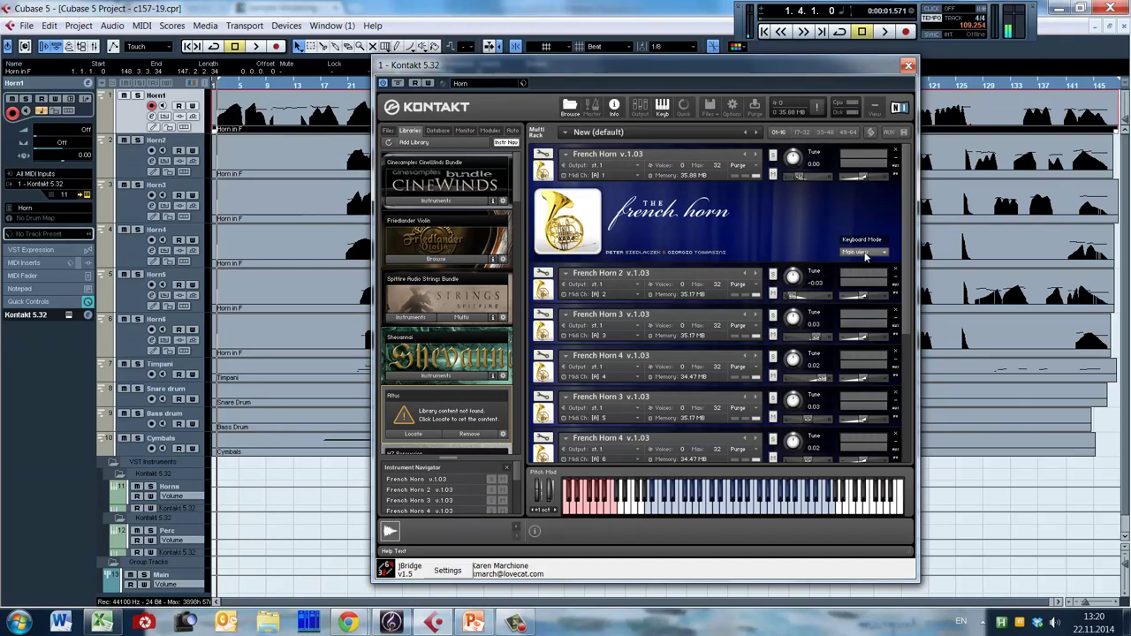
Go through the first French Horn's Vel. curve, Controllers 1, Controllers 2 and Controllers 3 pages and examine their settings.
left_click(865, 254)
left_click(851, 279)
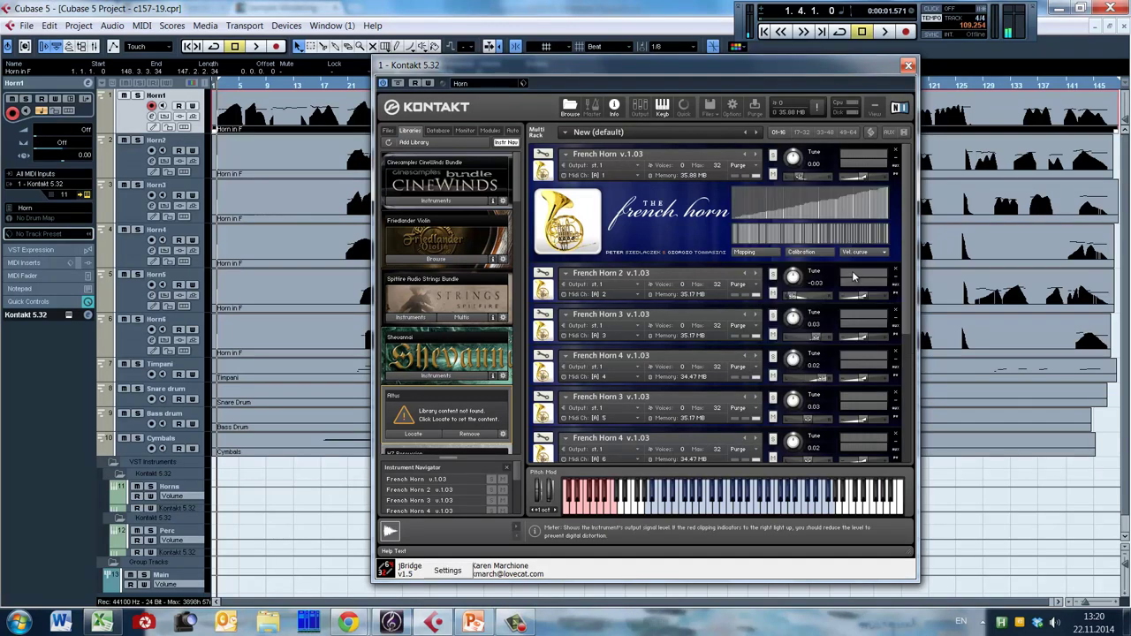
left_click(863, 253)
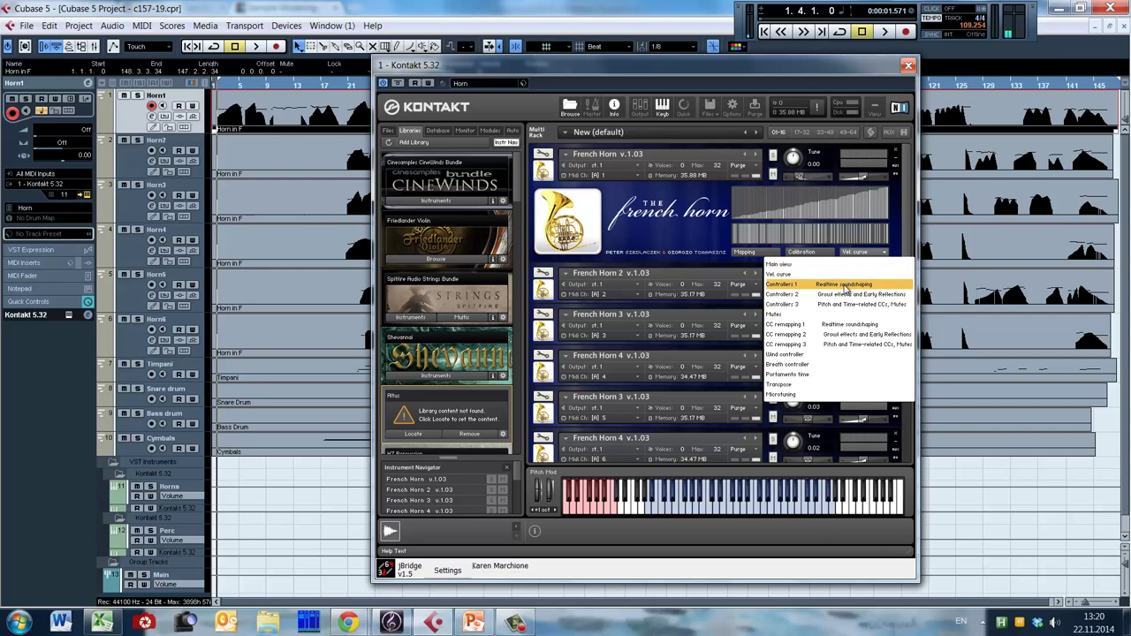
left_click(845, 285)
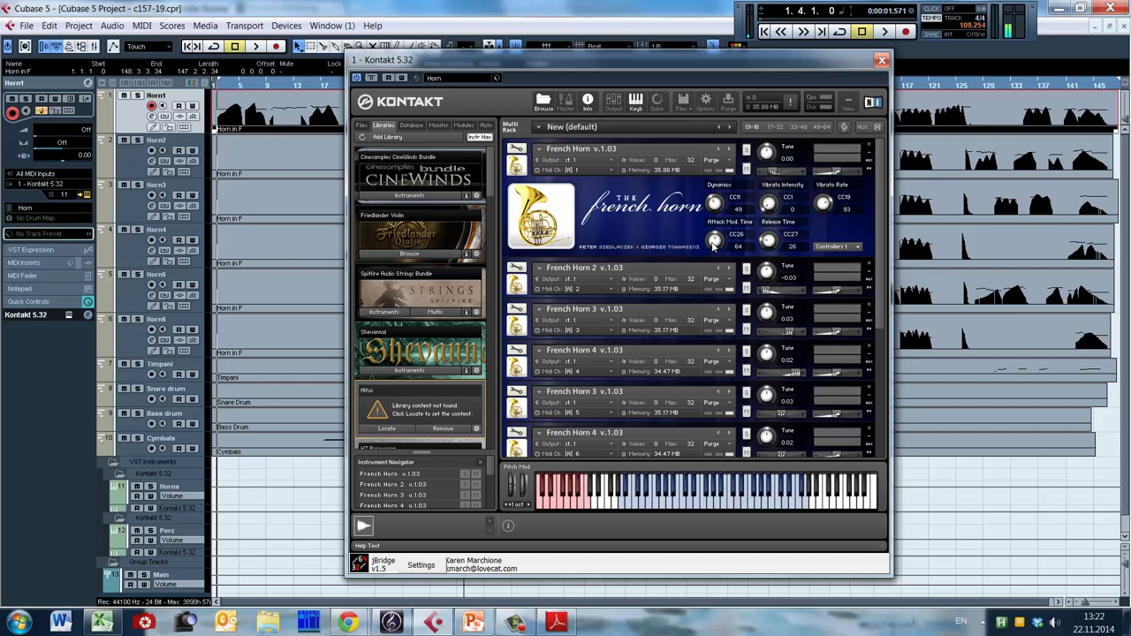
left_click(839, 249)
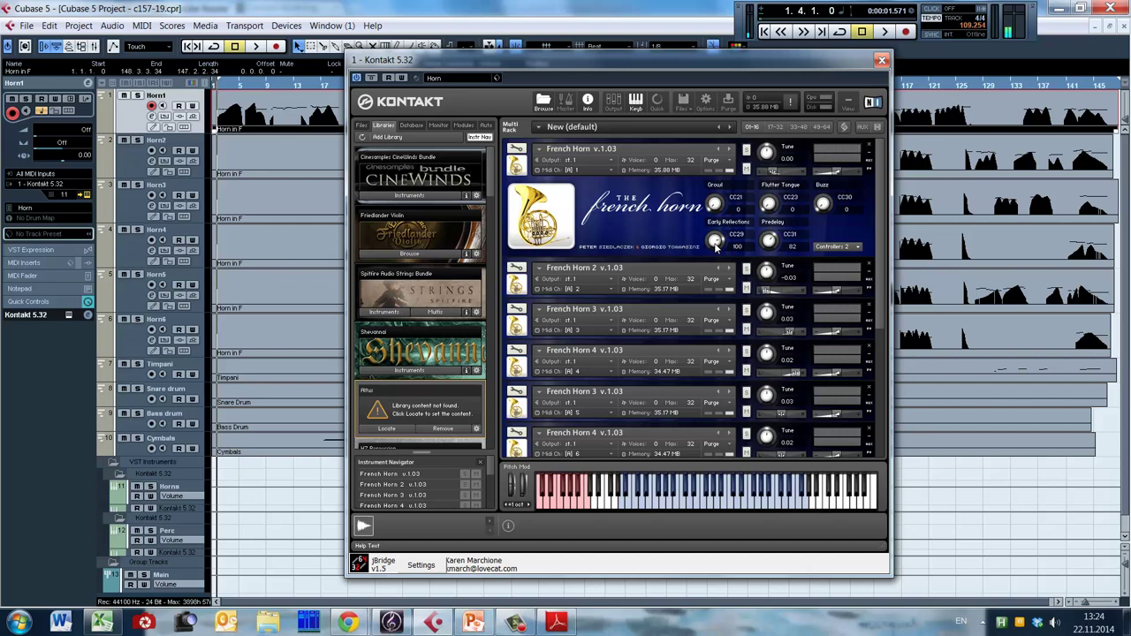
left_click(834, 247)
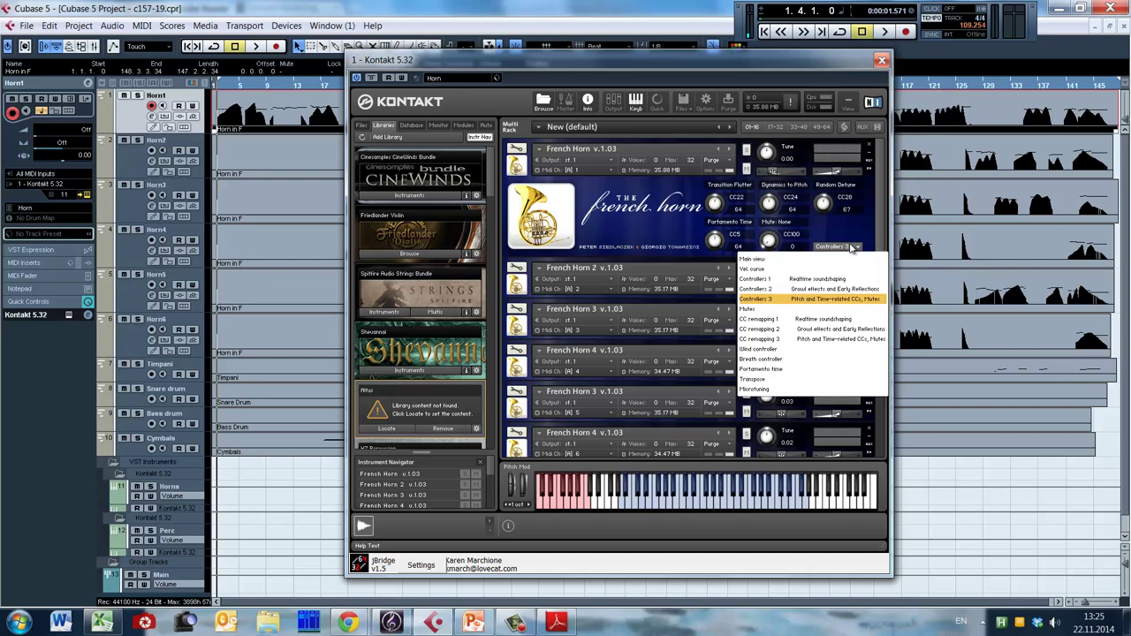
left_click(778, 270)
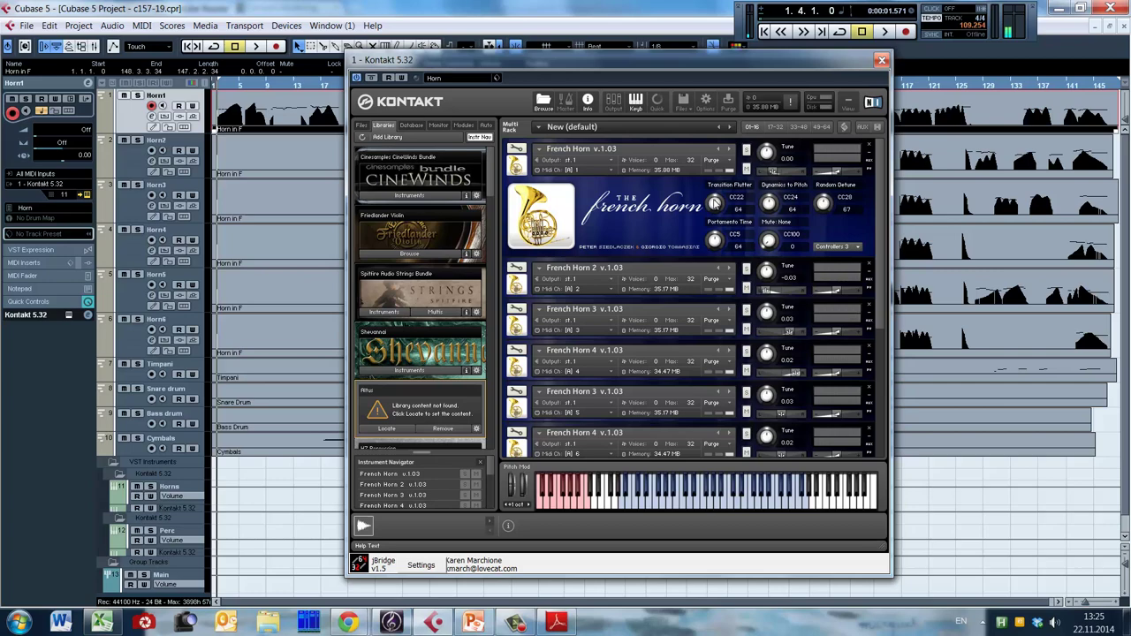
Open the Horn1 part in the Key Editor and play the phrase starting just before bar 6.
double_click(228, 121)
scroll(198, 221, "down", 10)
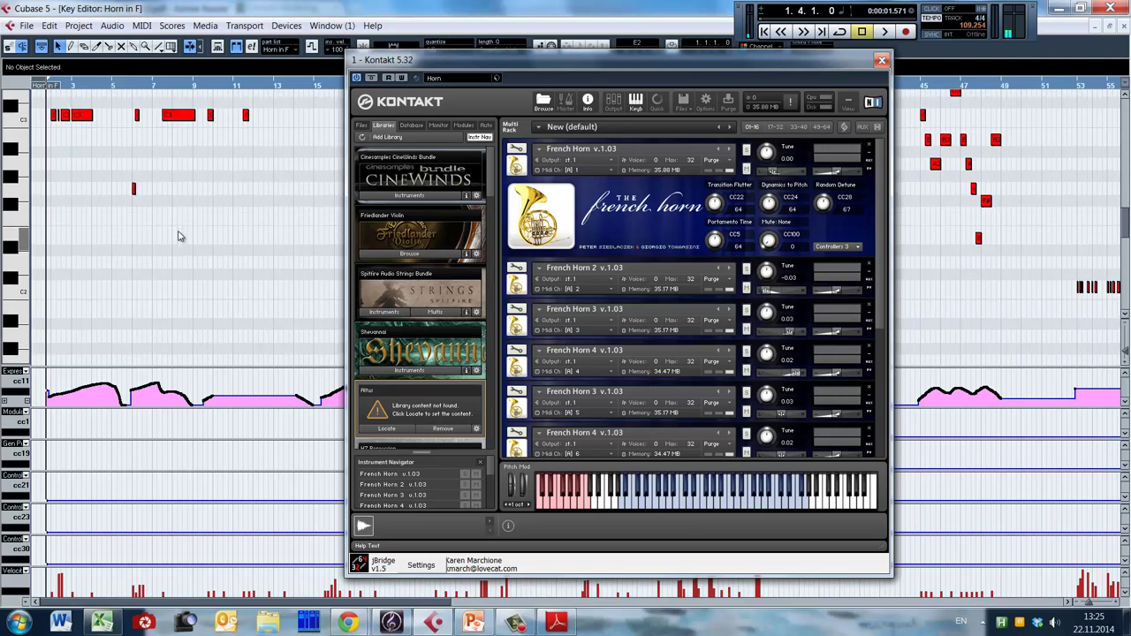
key("h")
key("h")
key("h")
key("shift+g")
key("shift+g")
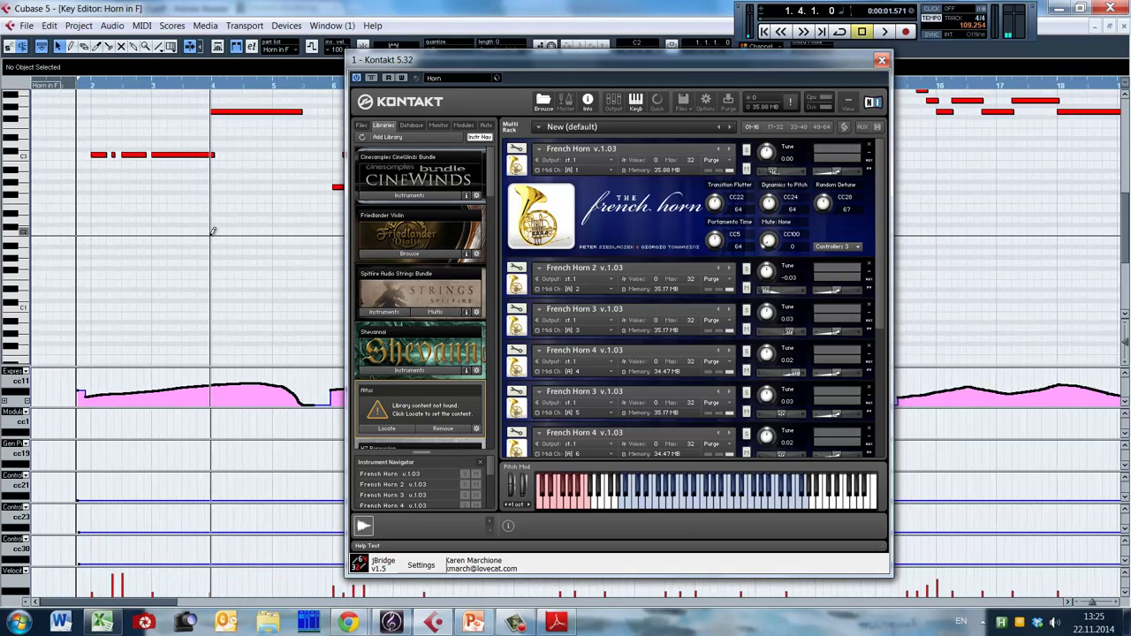
key("g")
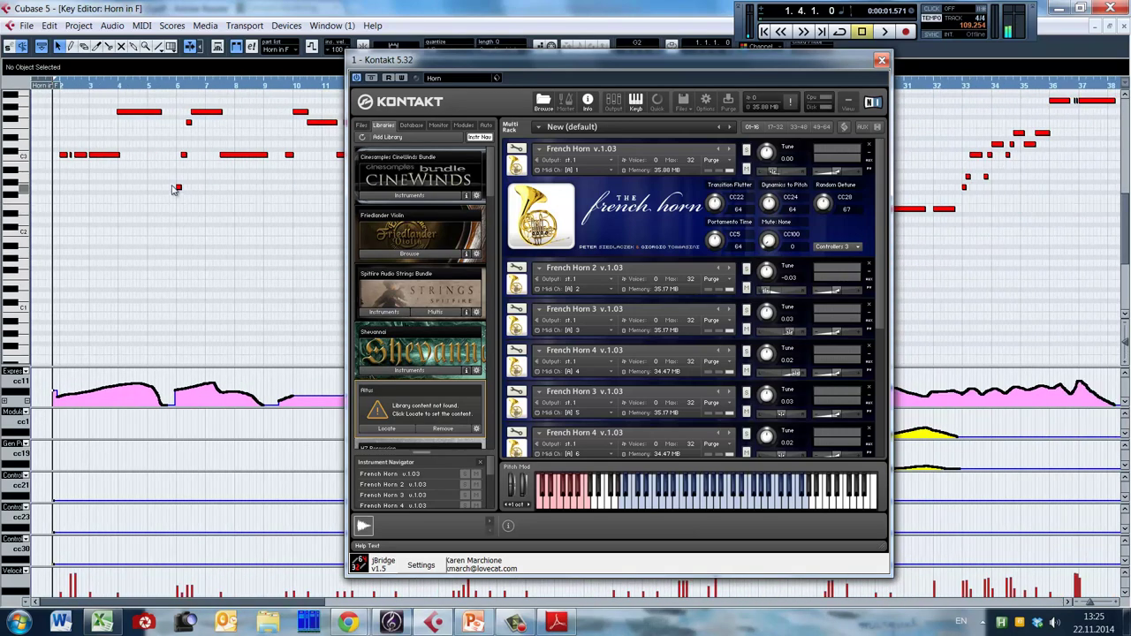
left_click(173, 196)
scroll(618, 292, "down", 3)
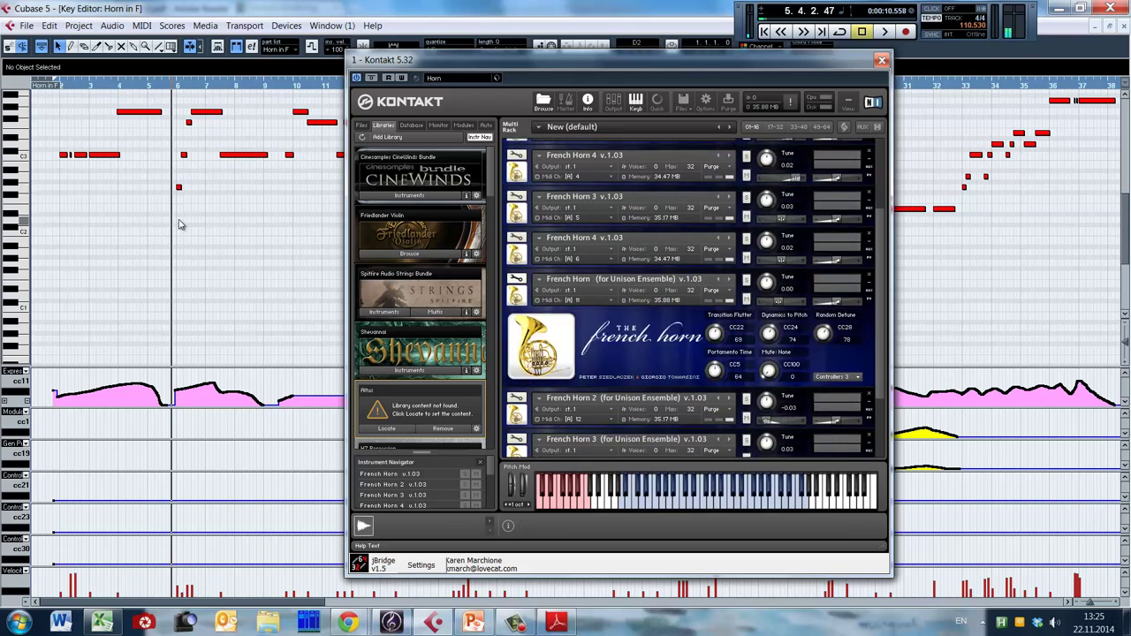
key("space")
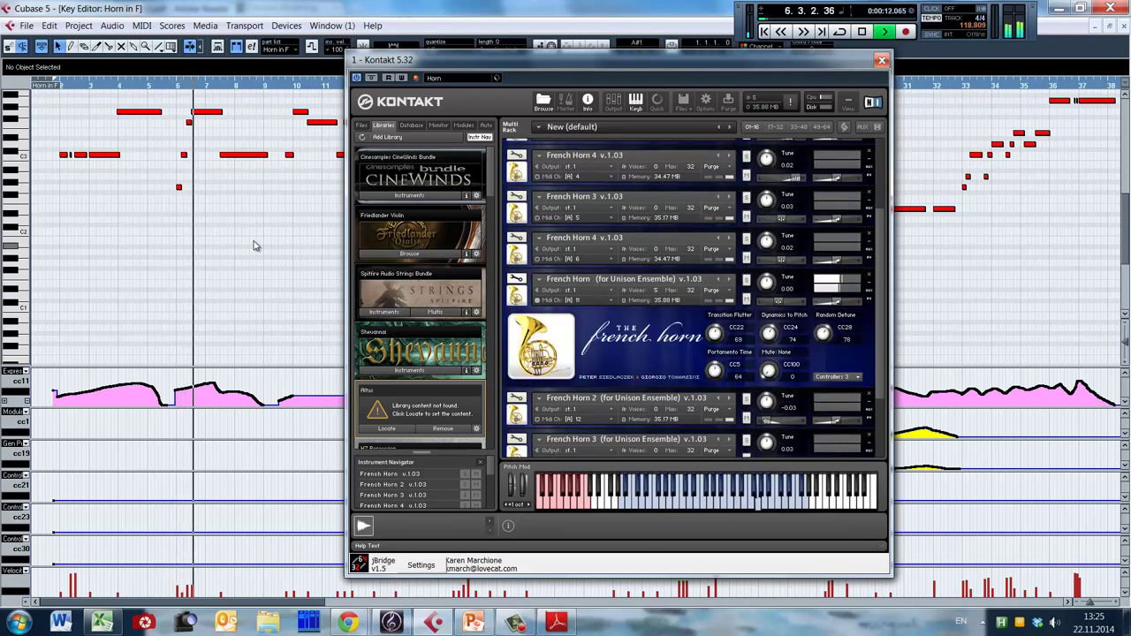
key("space")
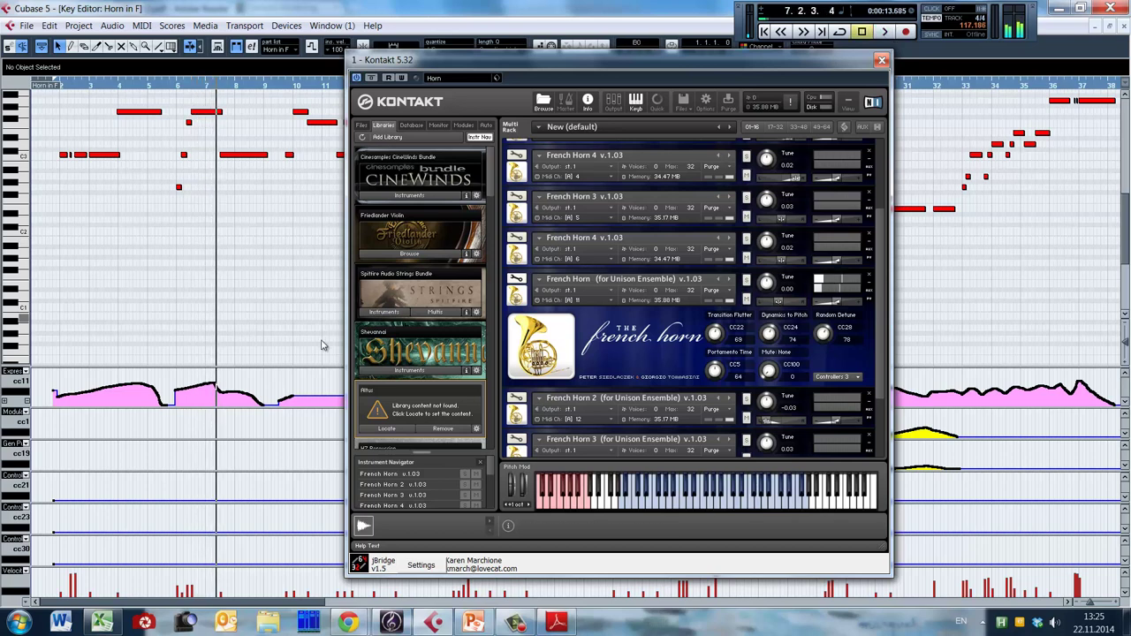
Set the unison ensemble French Horn's Transition Flutter to 0 and play the phrase from just before bar 6.
left_click_drag(717, 334, 718, 411)
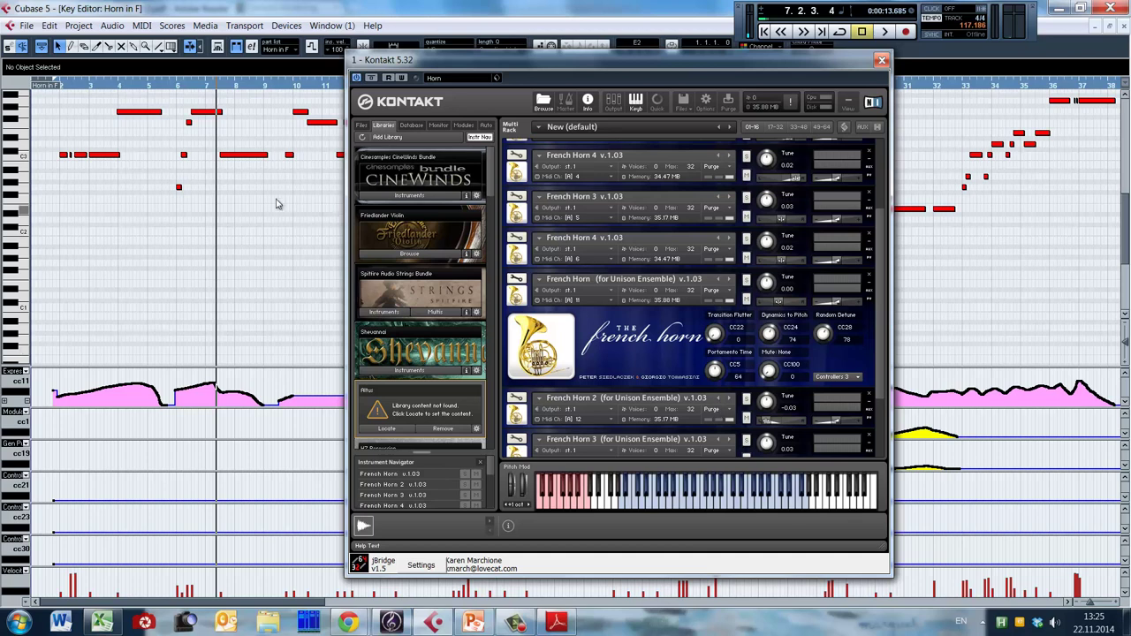
left_click(174, 165)
key("space")
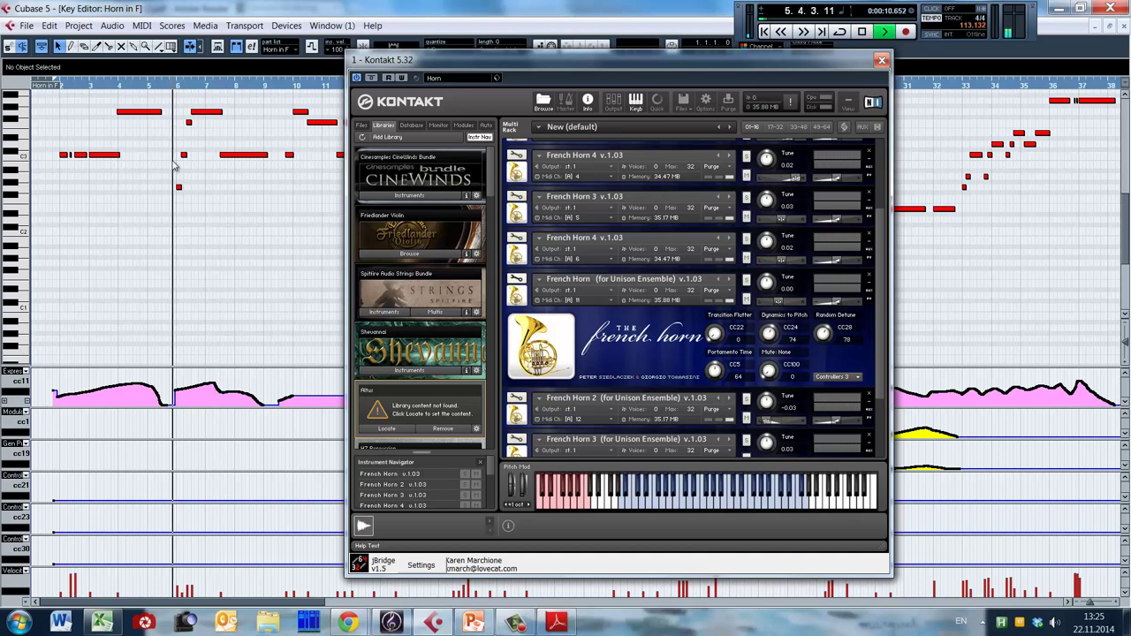
key("space")
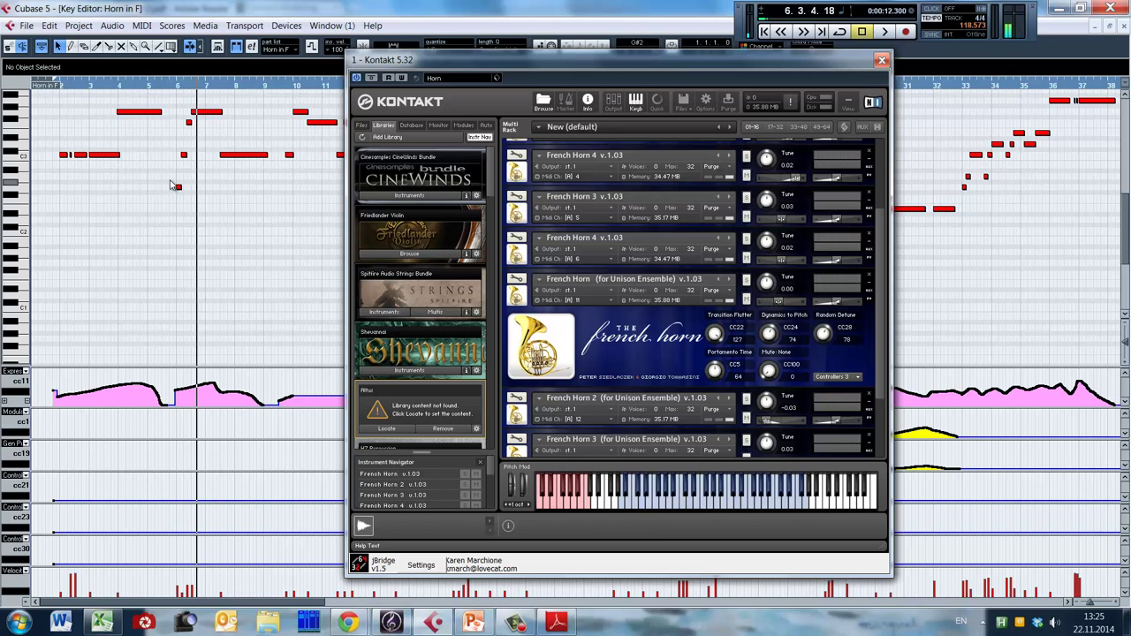
Set Transition Flutter to 127 on the same French Horn and replay the phrase starting just before bar 6.
left_click(174, 189)
key("space")
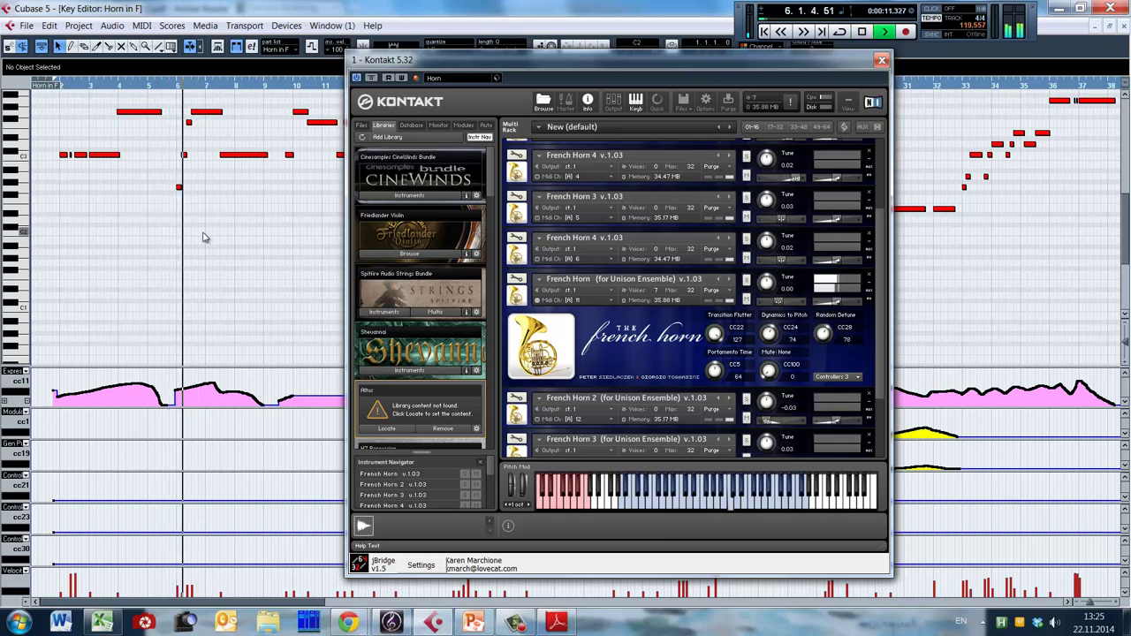
key("space")
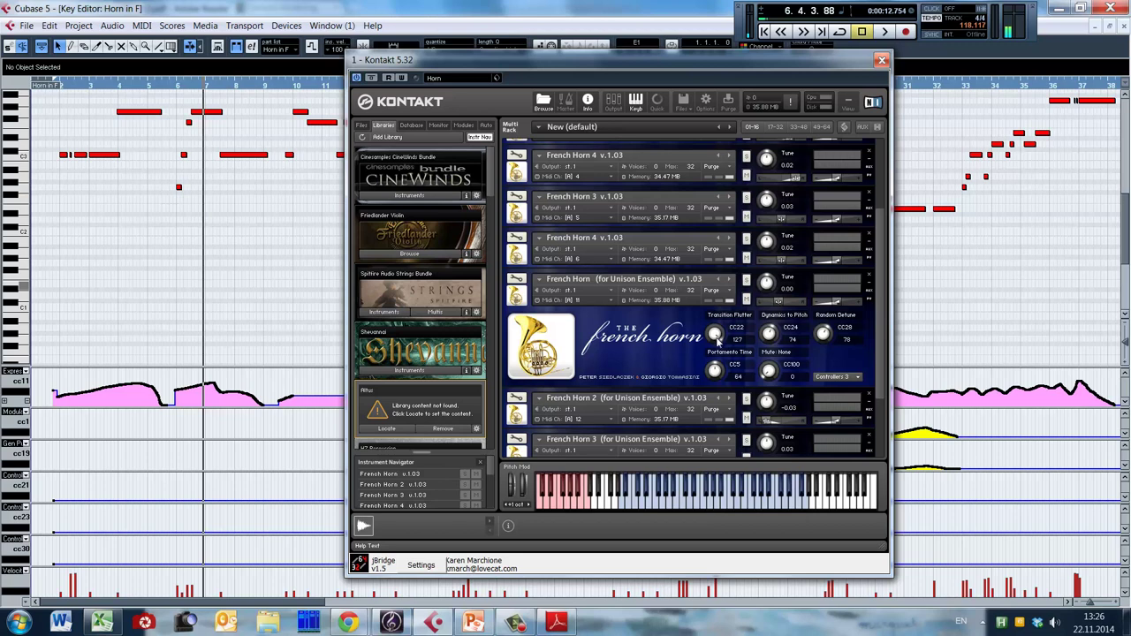
Set the unison ensemble French Horn's Transition Flutter to 64 and play the passage around bar 33.
left_click_drag(715, 338, 726, 393)
left_click(958, 207)
key("space")
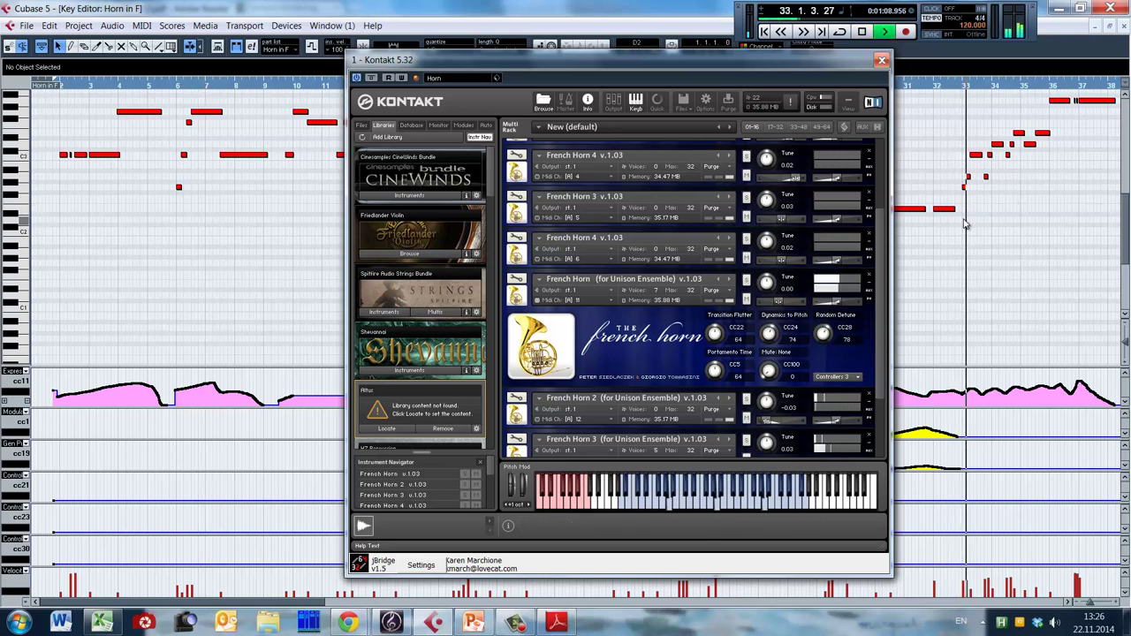
key("space")
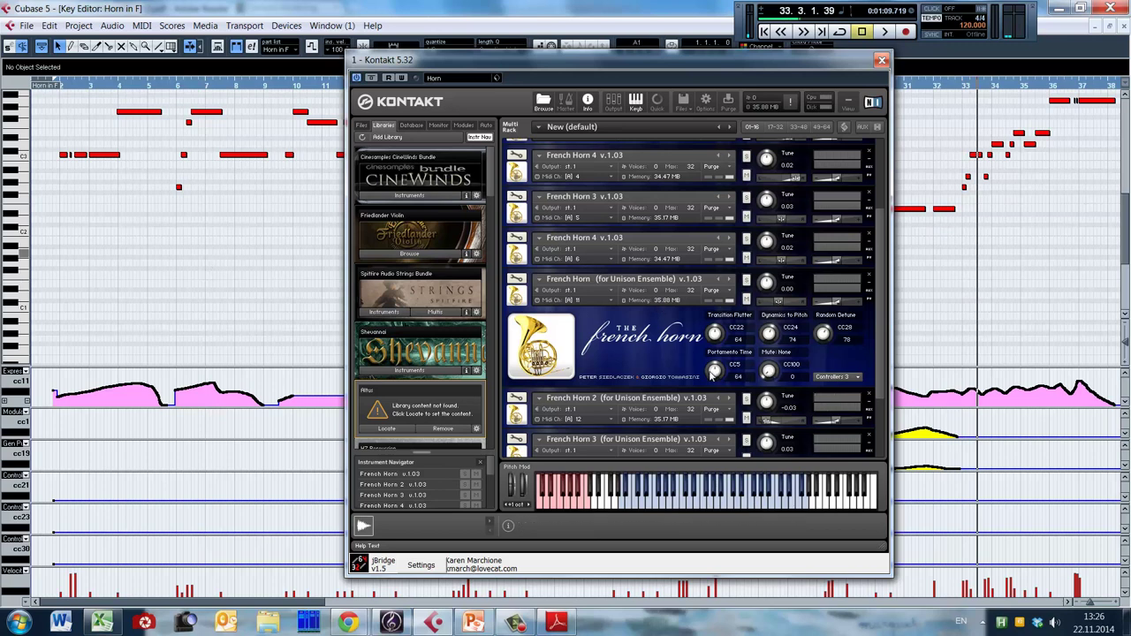
Examine the unison ensemble French Horn's Portamento time page with its Velocity and CC#5 controls, and return to Controllers 3.
scroll(718, 338, "down", 1)
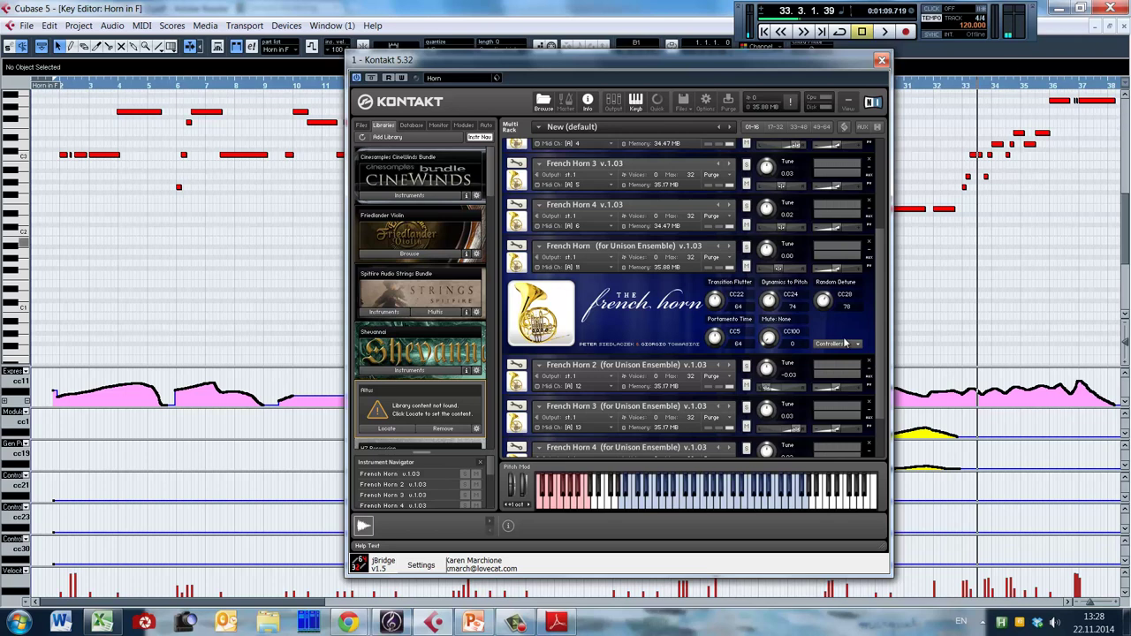
left_click(832, 345)
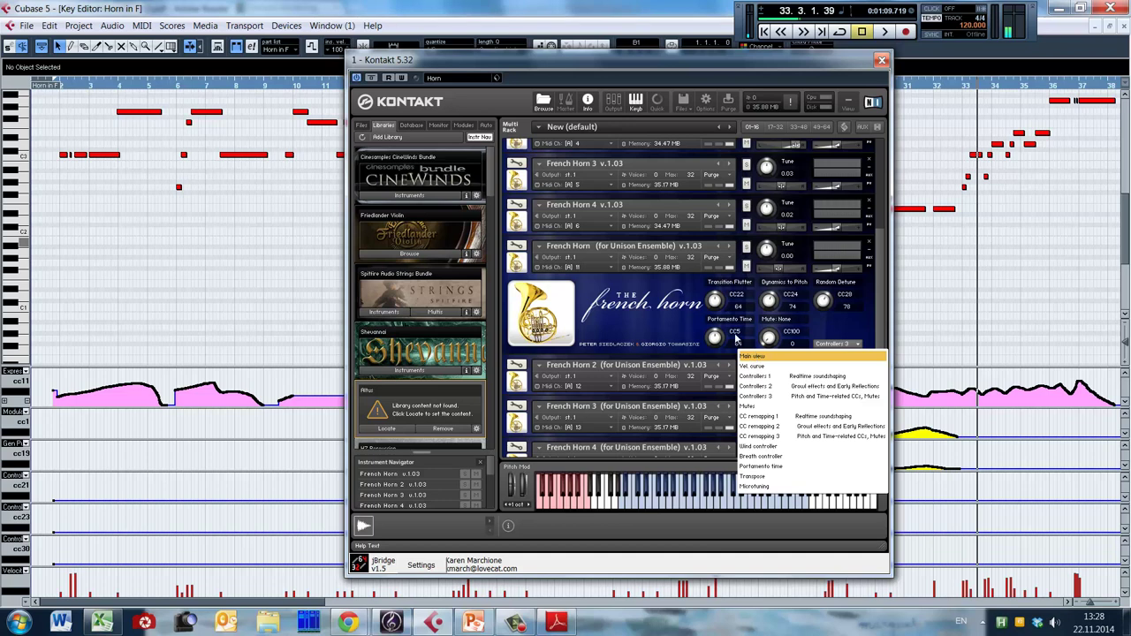
left_click(775, 467)
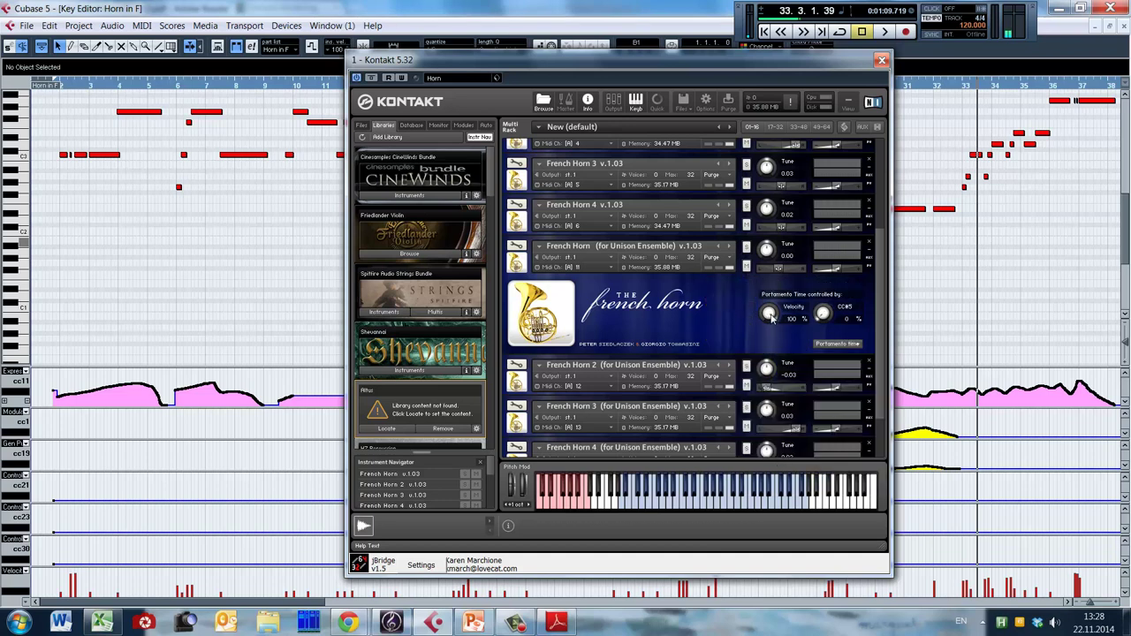
mouse_move(771, 318)
left_mouse_down()
mouse_move(773, 465)
mouse_move(765, 311)
mouse_move(783, 394)
mouse_move(769, 409)
mouse_move(774, 437)
mouse_move(767, 296)
left_mouse_up()
left_click(850, 347)
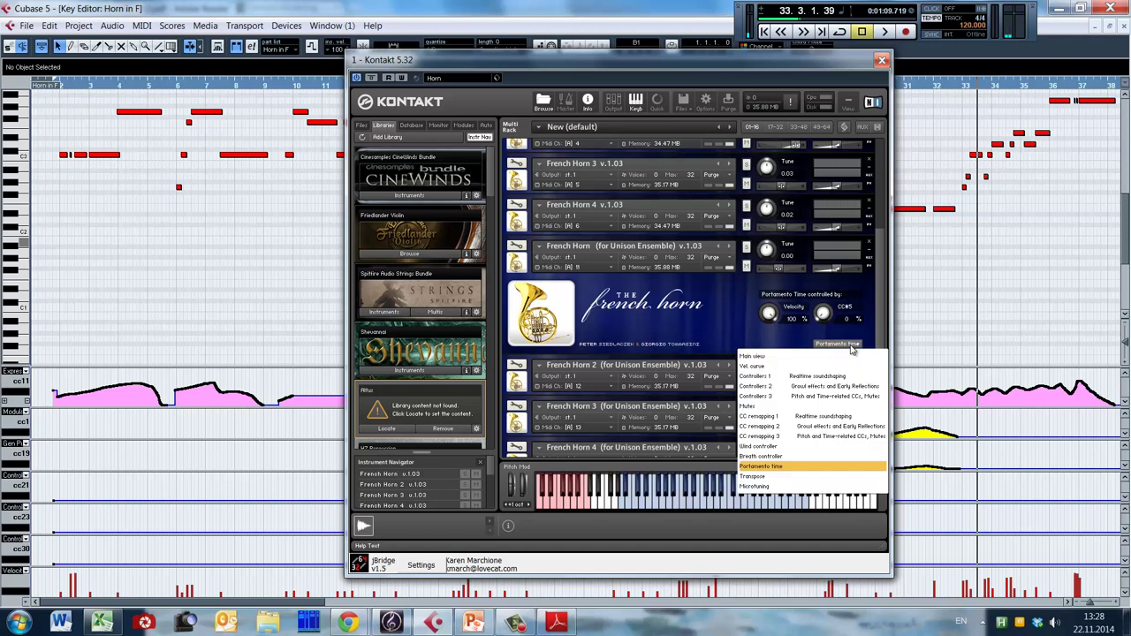
left_click(806, 436)
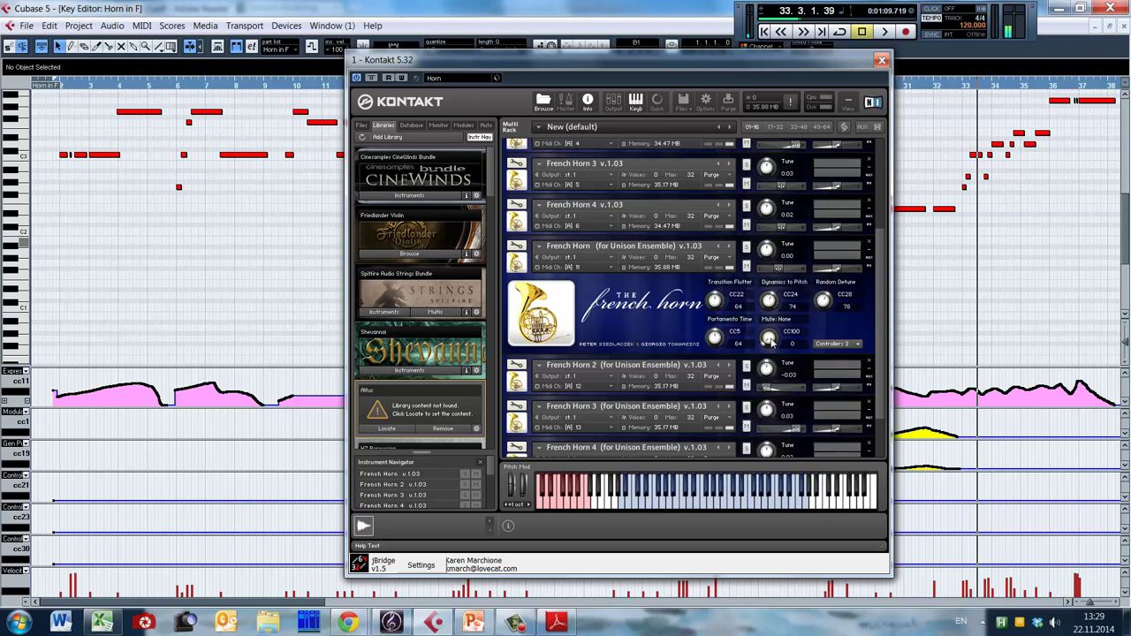
Set the French Horn's mute to Brass Stop with CC100 at 26 and play the phrase from just before bar 6.
left_click_drag(772, 343, 767, 279)
left_click_drag(766, 281, 803, 319)
left_click(170, 161)
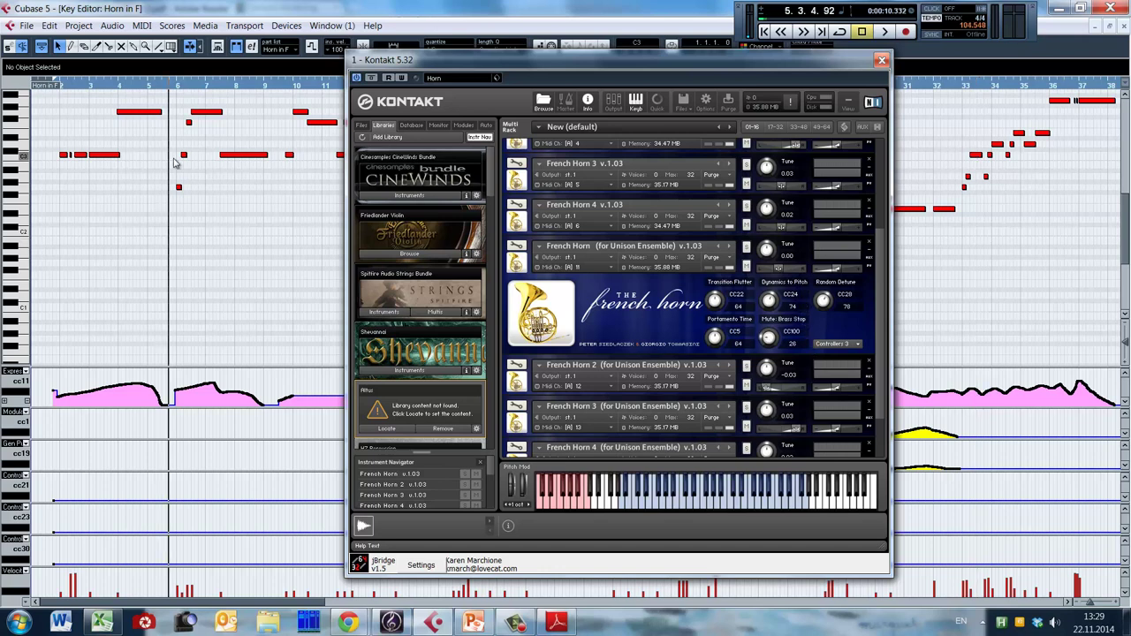
key("space")
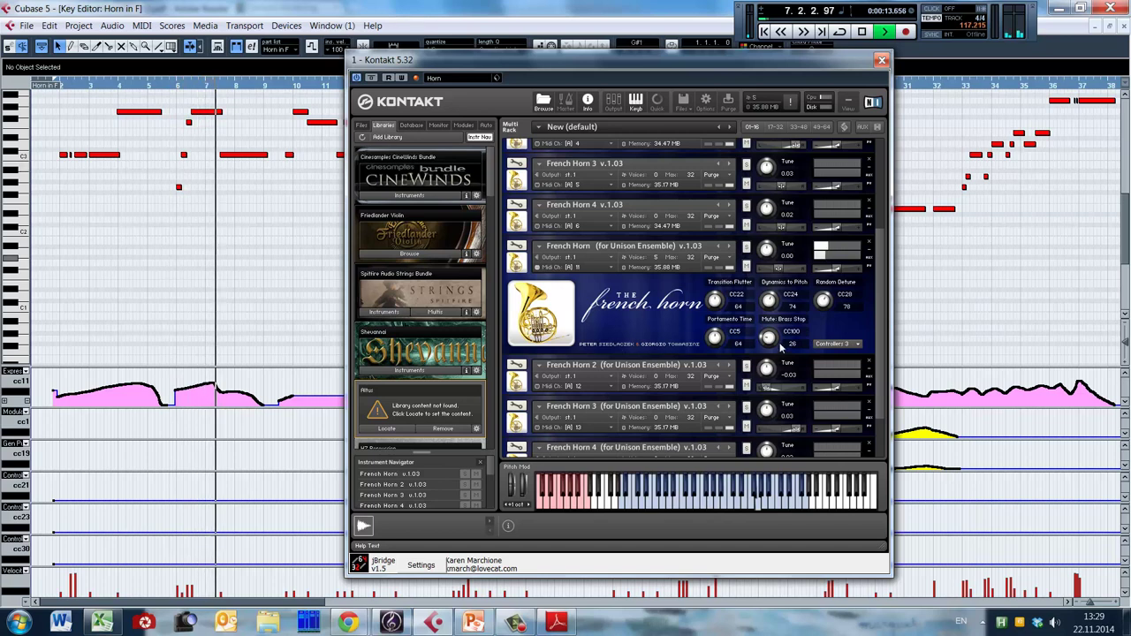
key("space")
Audition the same phrase with the mute on Straight, CC100 at 46, and reset the mute to None.
left_click_drag(780, 349, 774, 325)
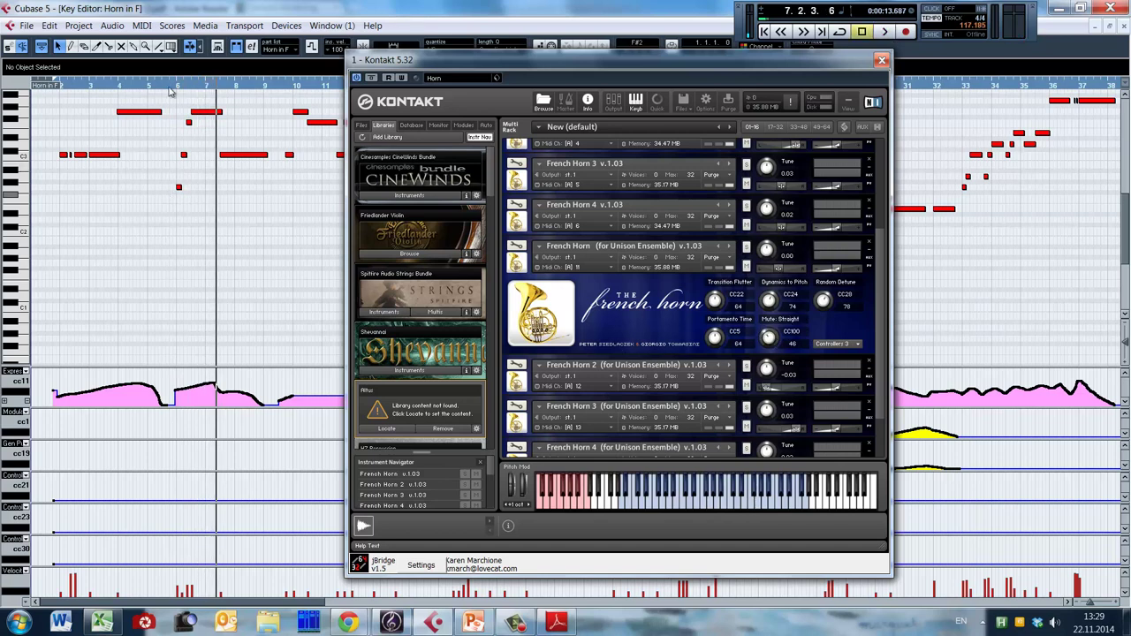
left_click(170, 91)
key("space")
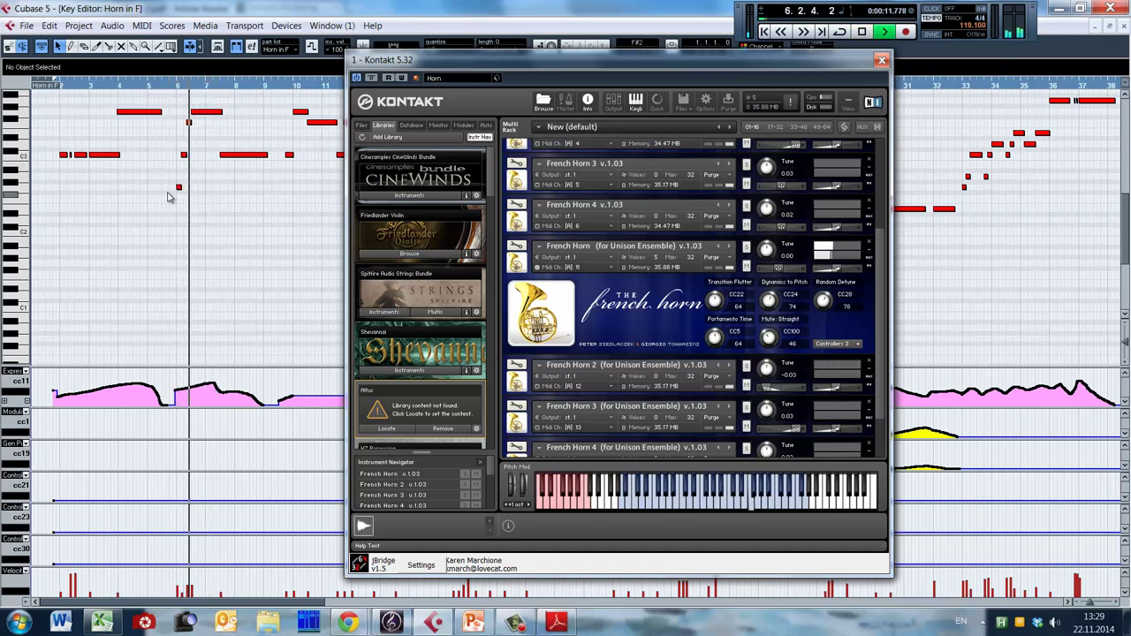
key("space")
left_click_drag(770, 344, 769, 336)
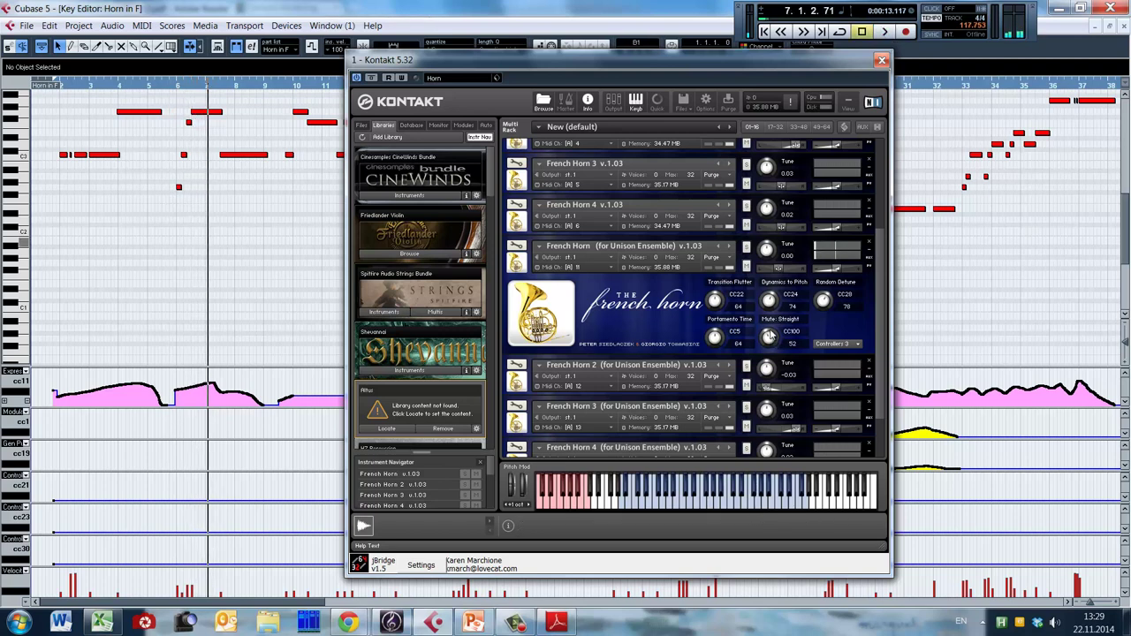
left_click(771, 334, "ctrl")
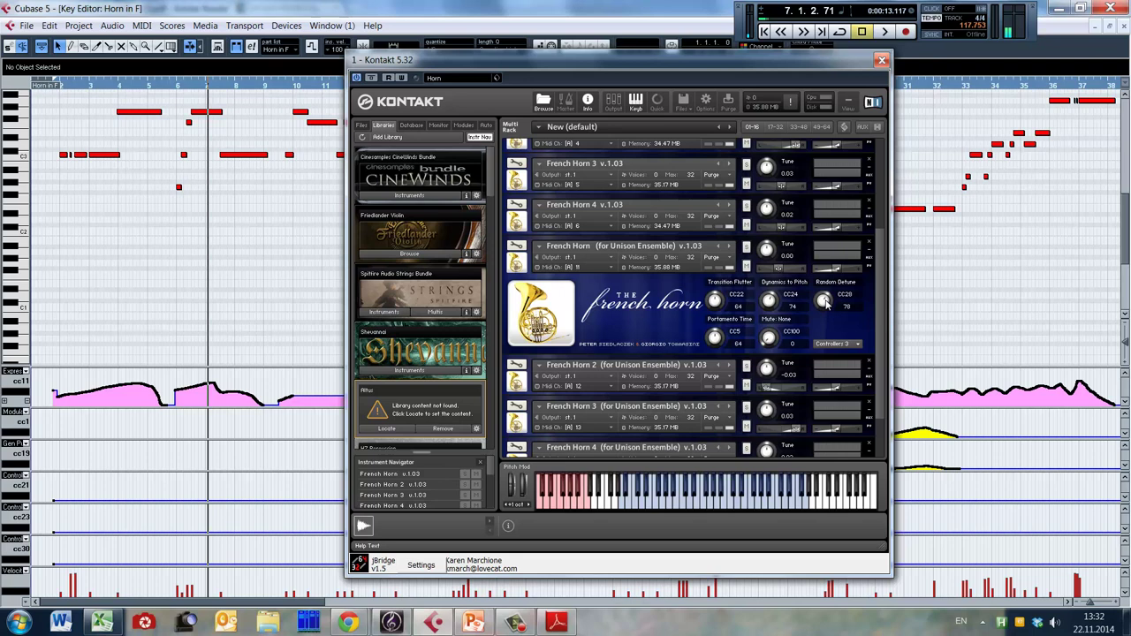
Look over the French Horn's list of control pages and the other horns in the rack, and return to the project.
left_click(836, 343)
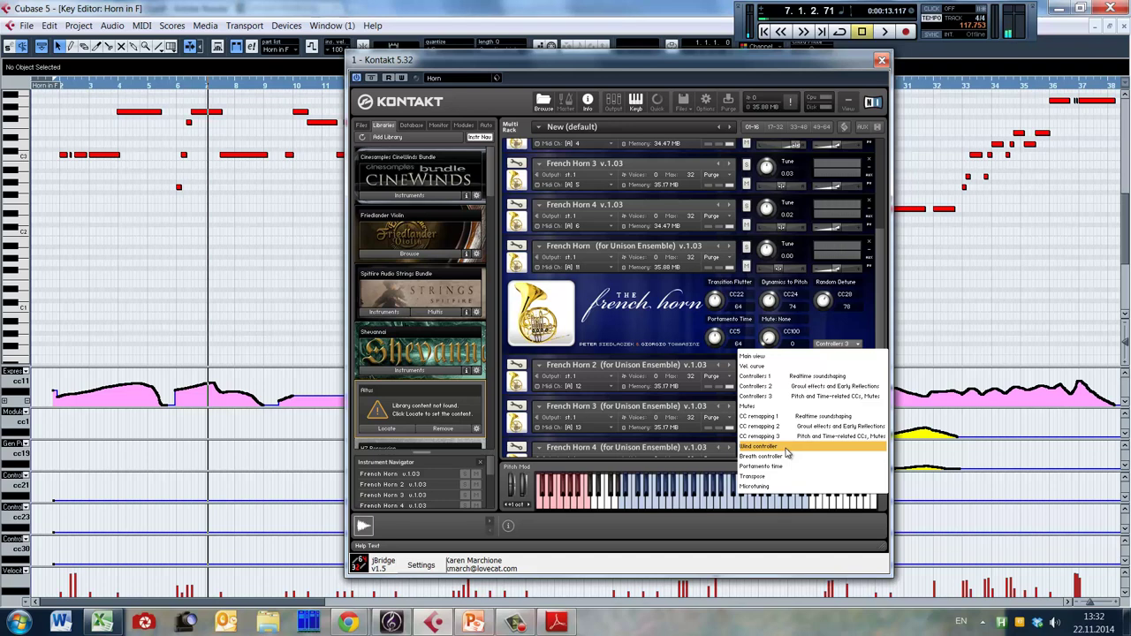
left_click(880, 266)
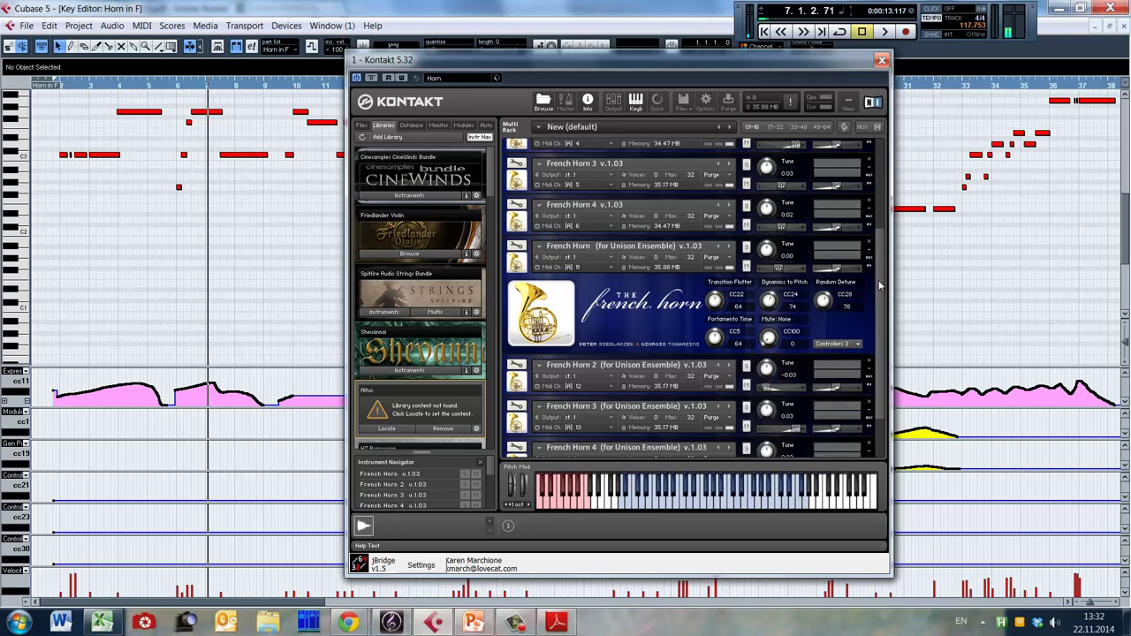
left_click_drag(879, 285, 879, 227)
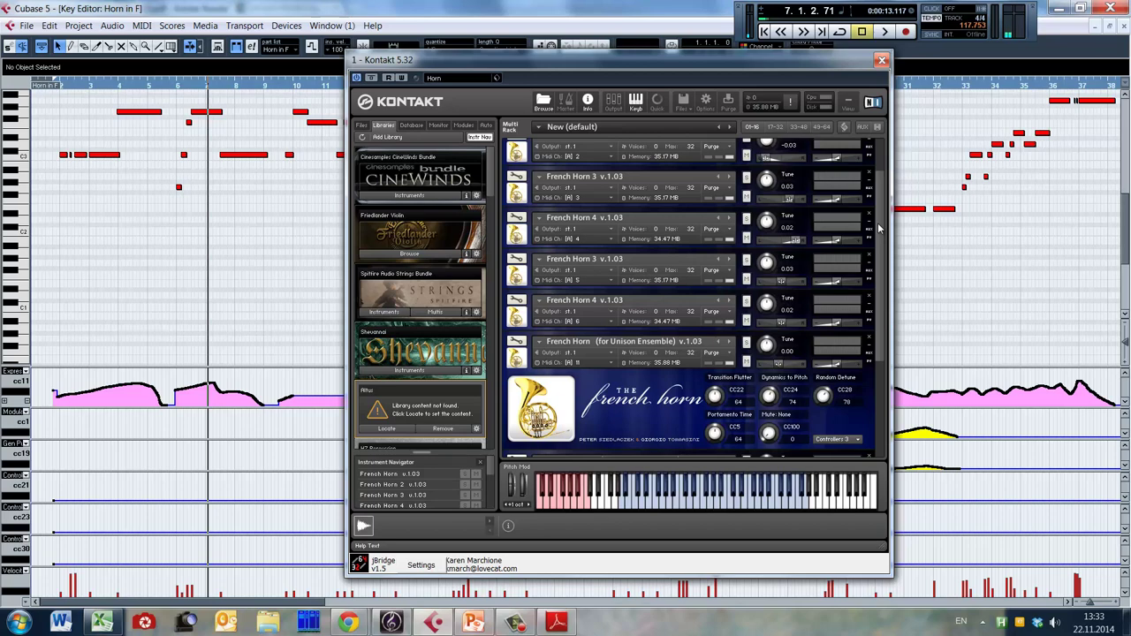
left_click_drag(878, 228, 884, 177)
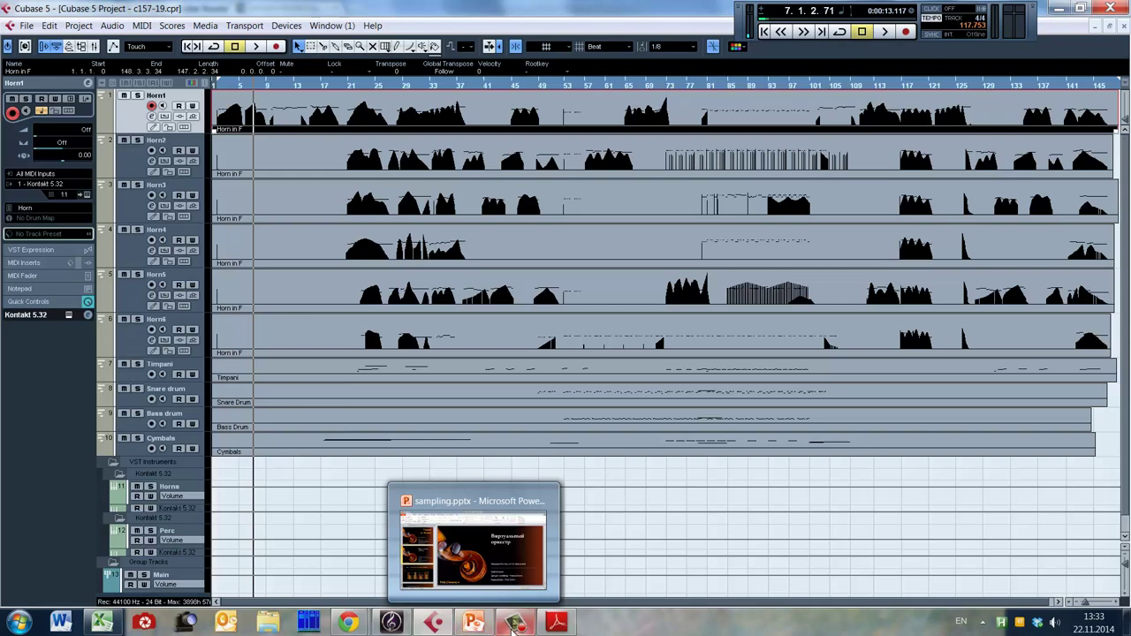
mouse_move(530, 627)
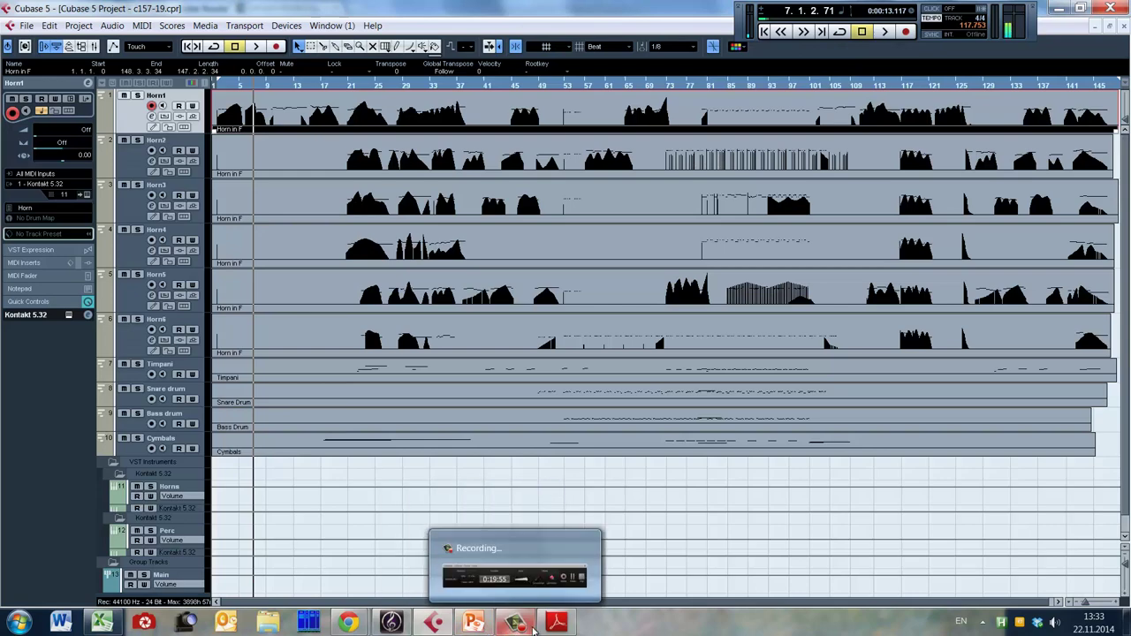
Switch to Chrome and look over the ProjectSAM True Strike product page and the vendor's More Libraries overview.
mouse_move(351, 625)
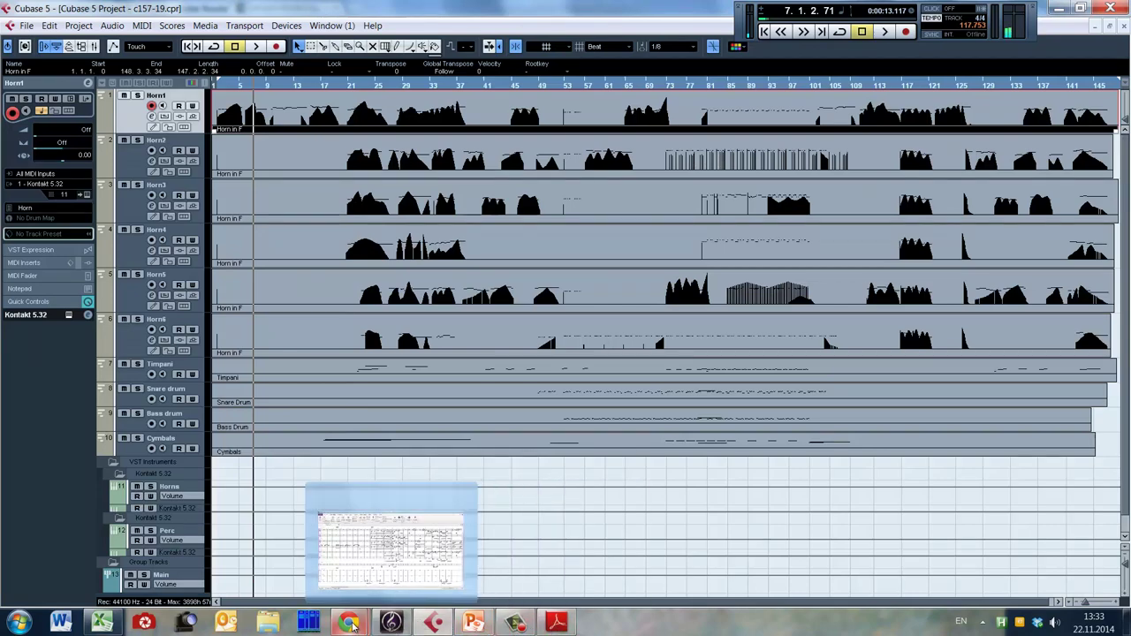
left_click(279, 552)
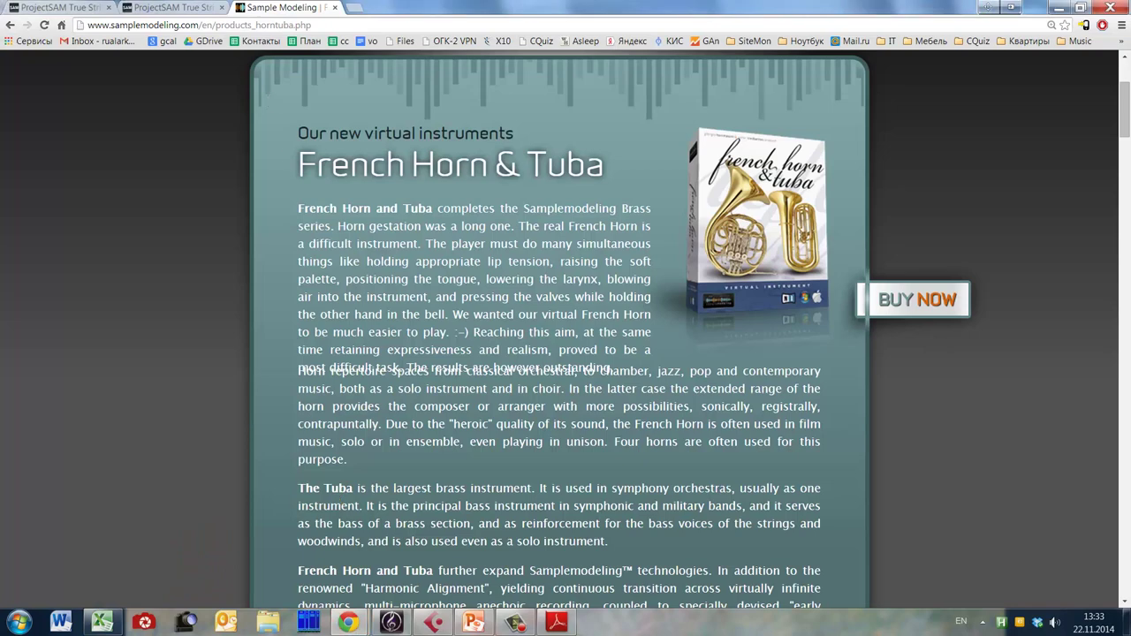
left_click(68, 9)
scroll(469, 398, "up", 3)
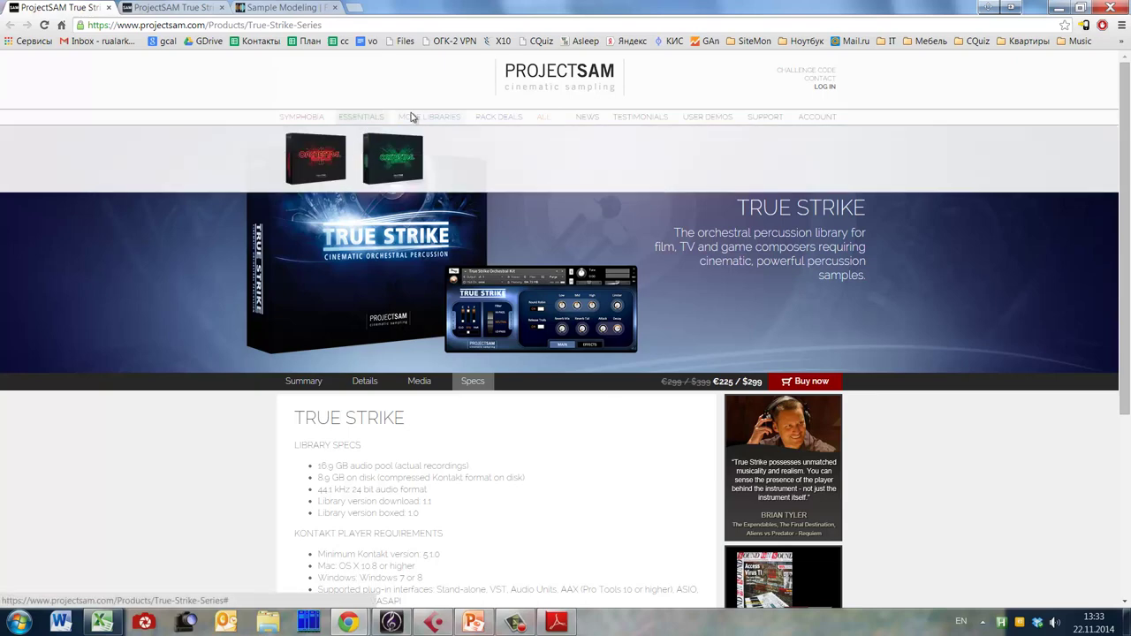
mouse_move(440, 121)
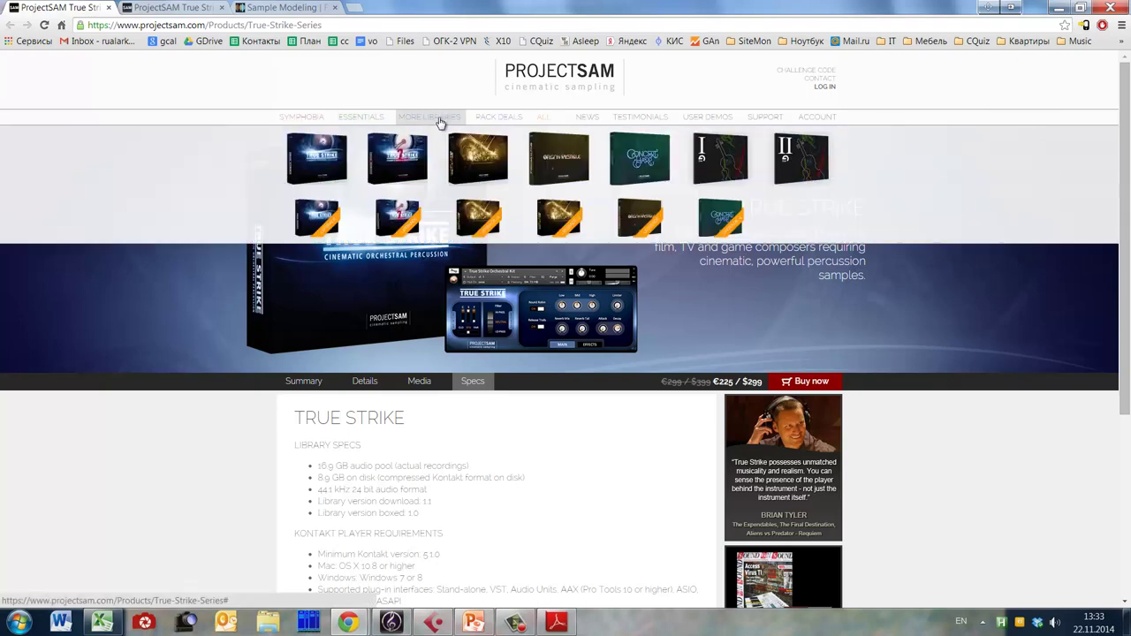
mouse_move(366, 118)
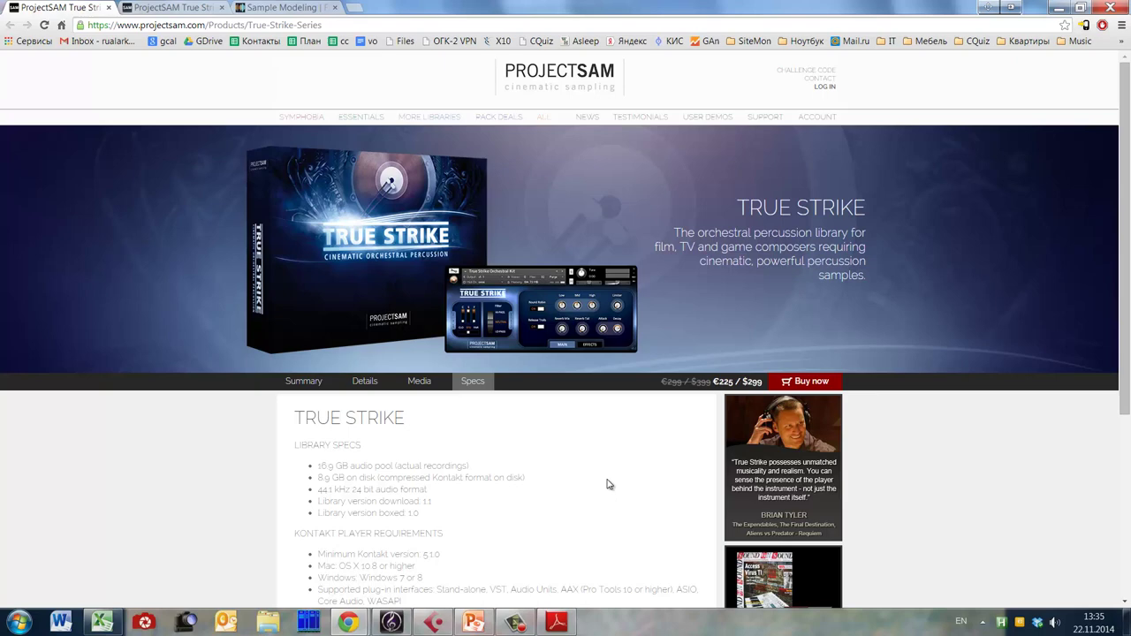
Return to Cubase and compare the percussion instruments on pages 01-16 and 17-32 of the Perc Kontakt rack.
left_click(428, 624)
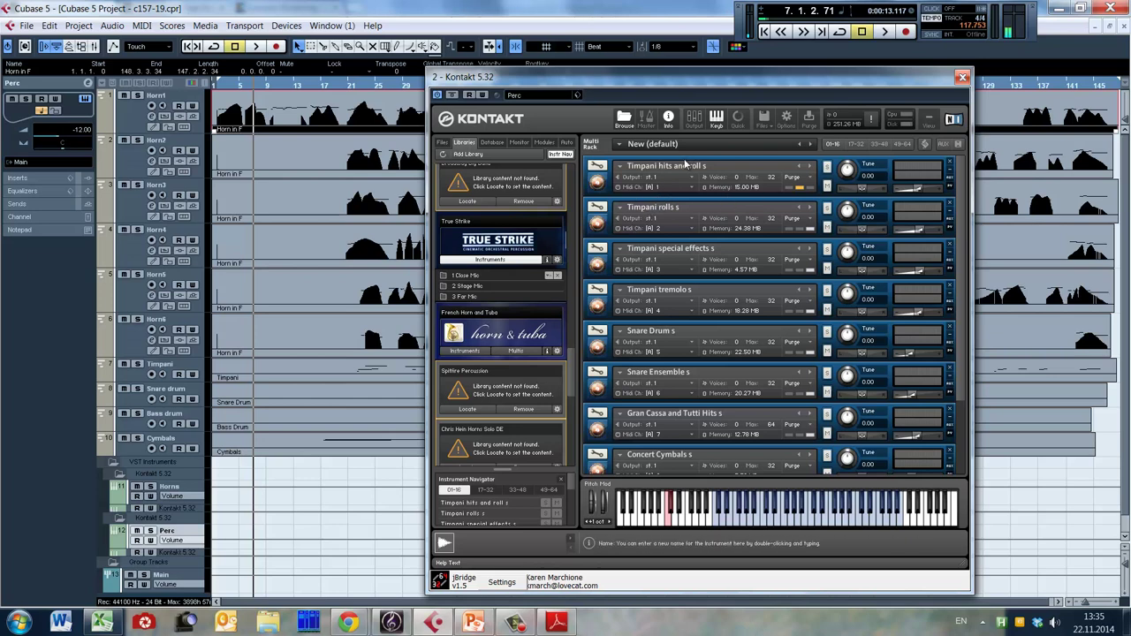
left_click(854, 145)
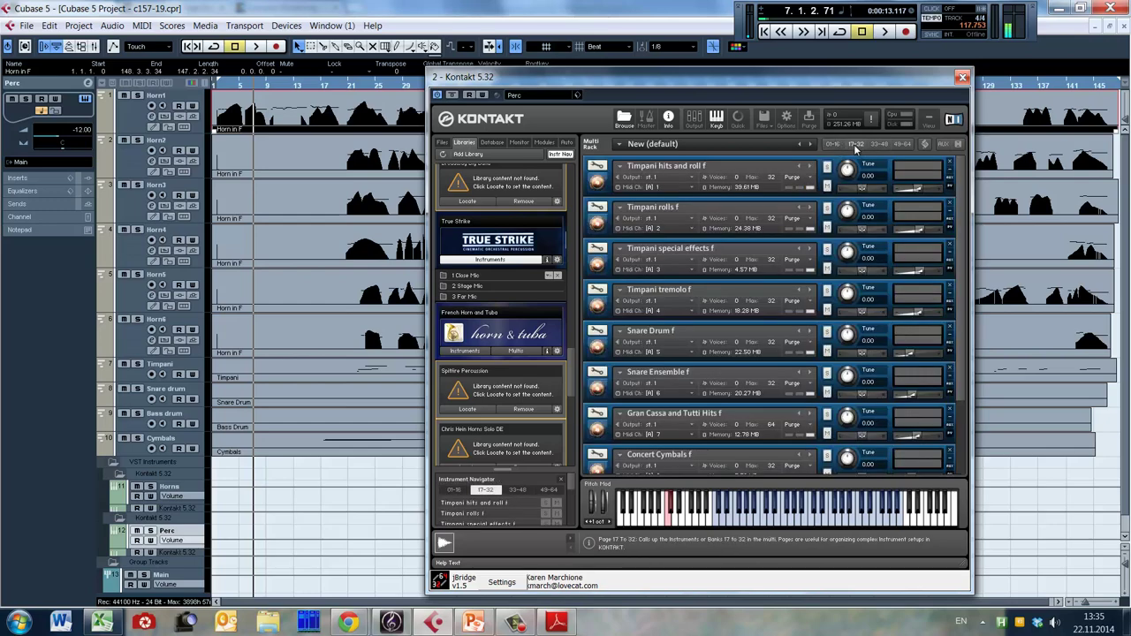
left_click(832, 148)
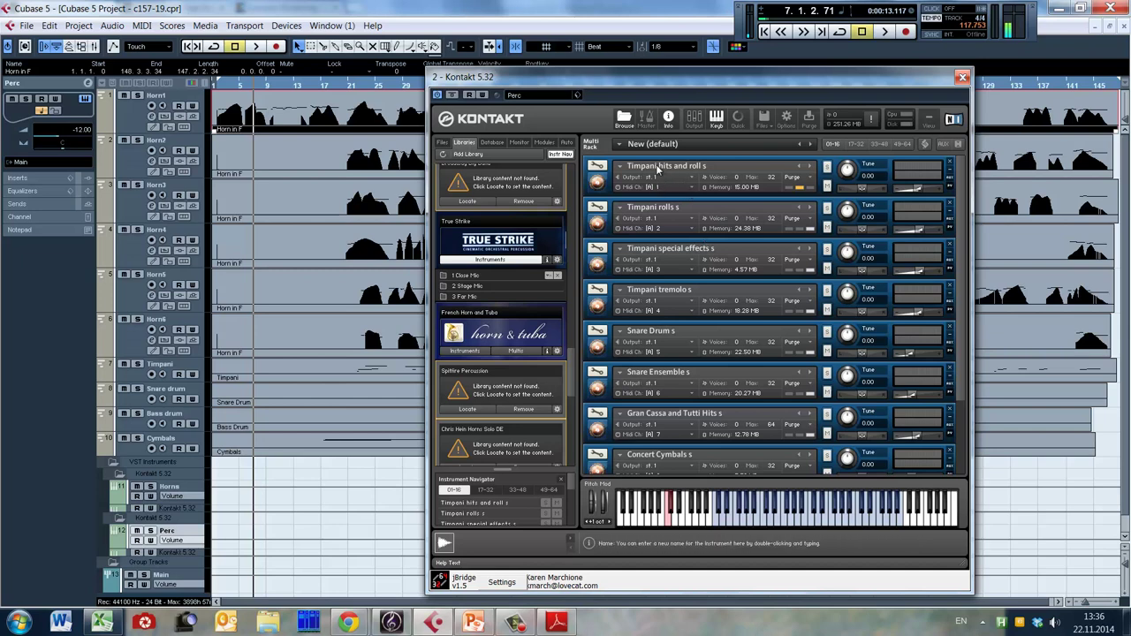
left_click(693, 163)
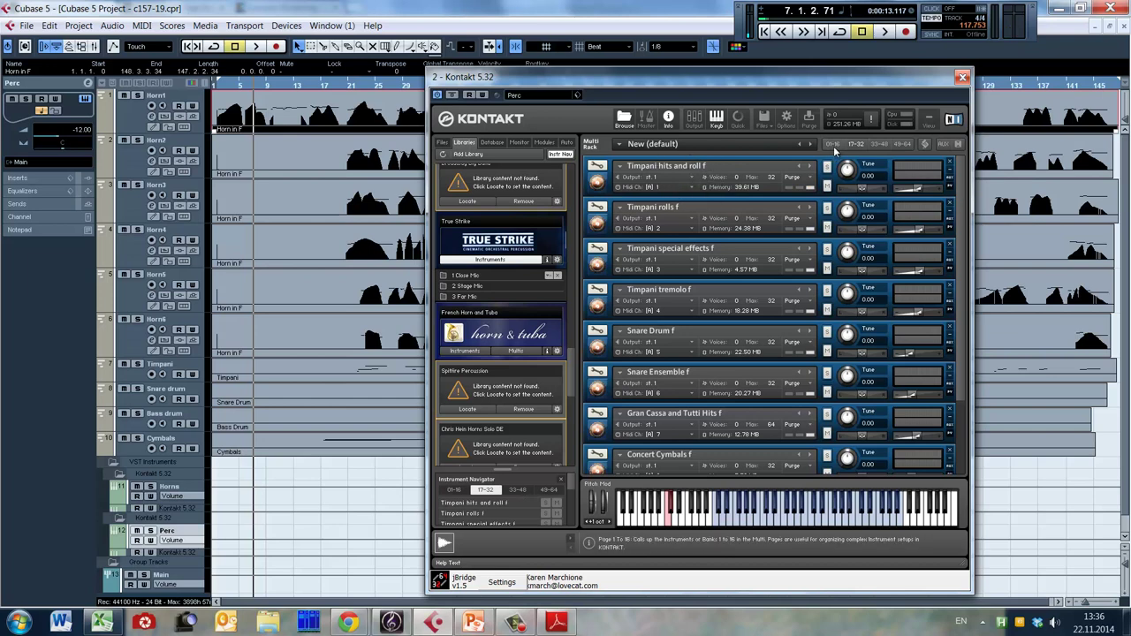
scroll(963, 263, "down", 3)
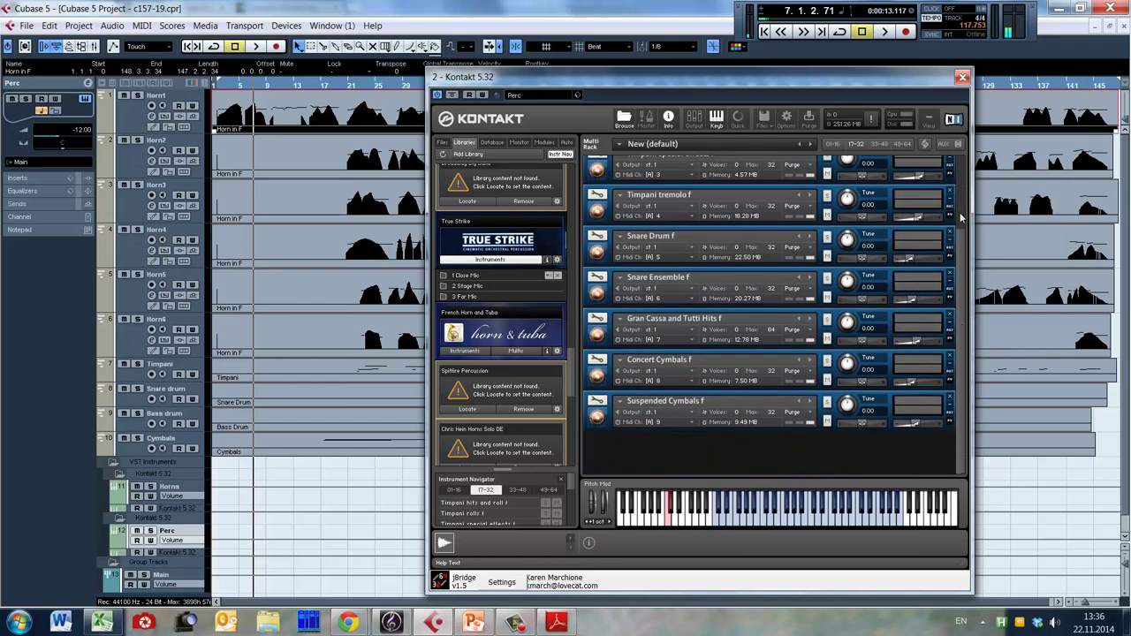
scroll(963, 218, "up", 3)
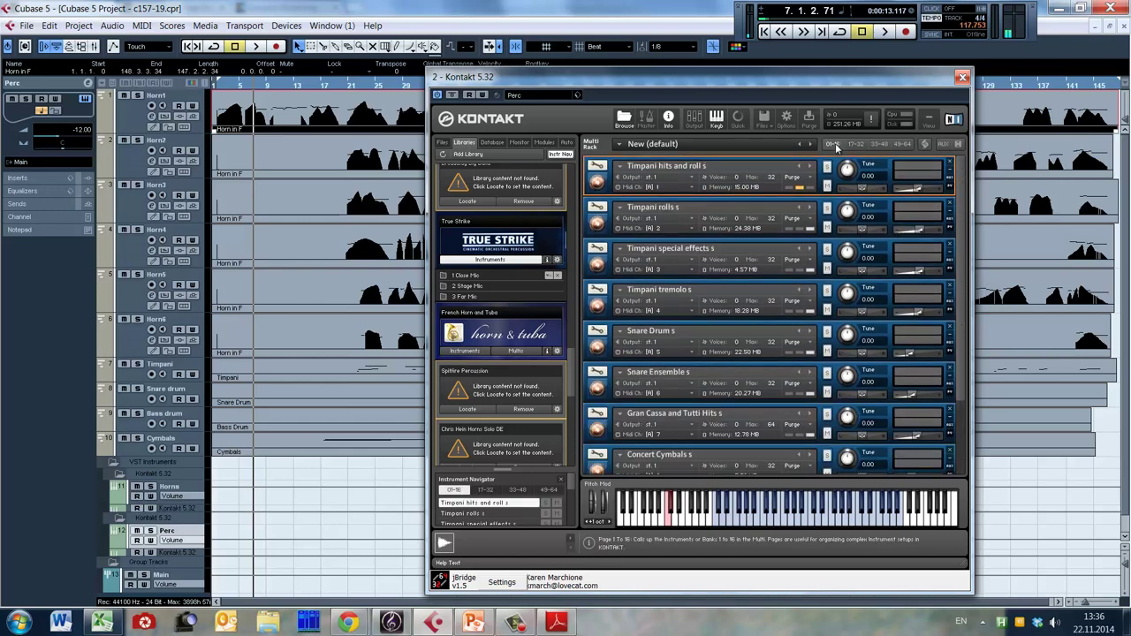
left_click(832, 146)
left_click(832, 147)
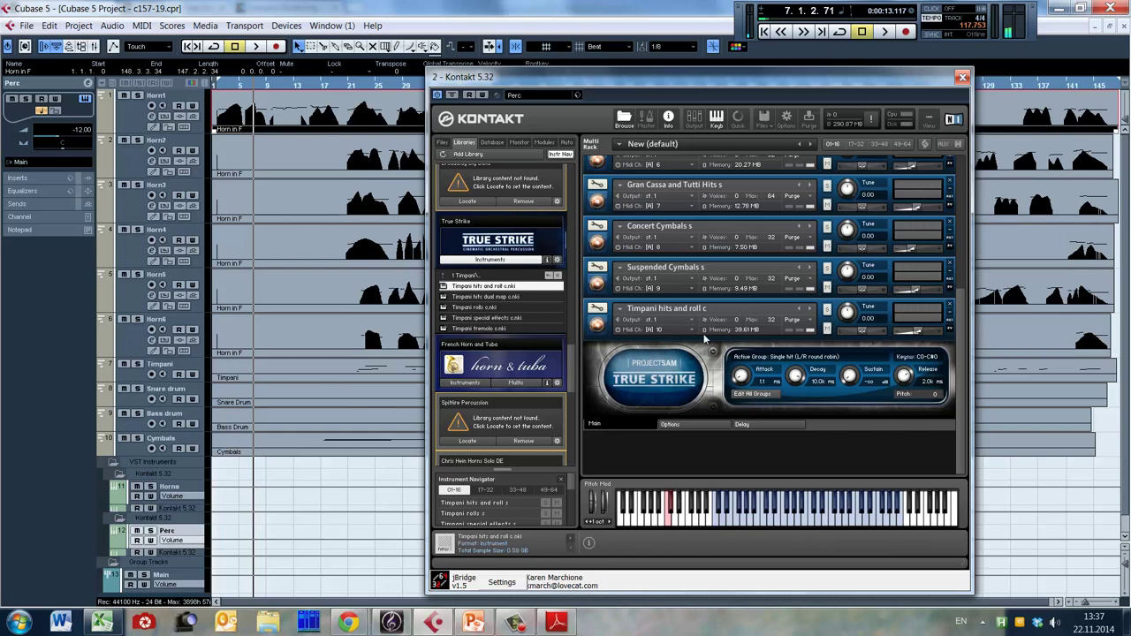
Leave True Strike's close-mic Timpani folder and remove the Timpani hits and roll c instrument from the Kontakt rack.
left_click(862, 334)
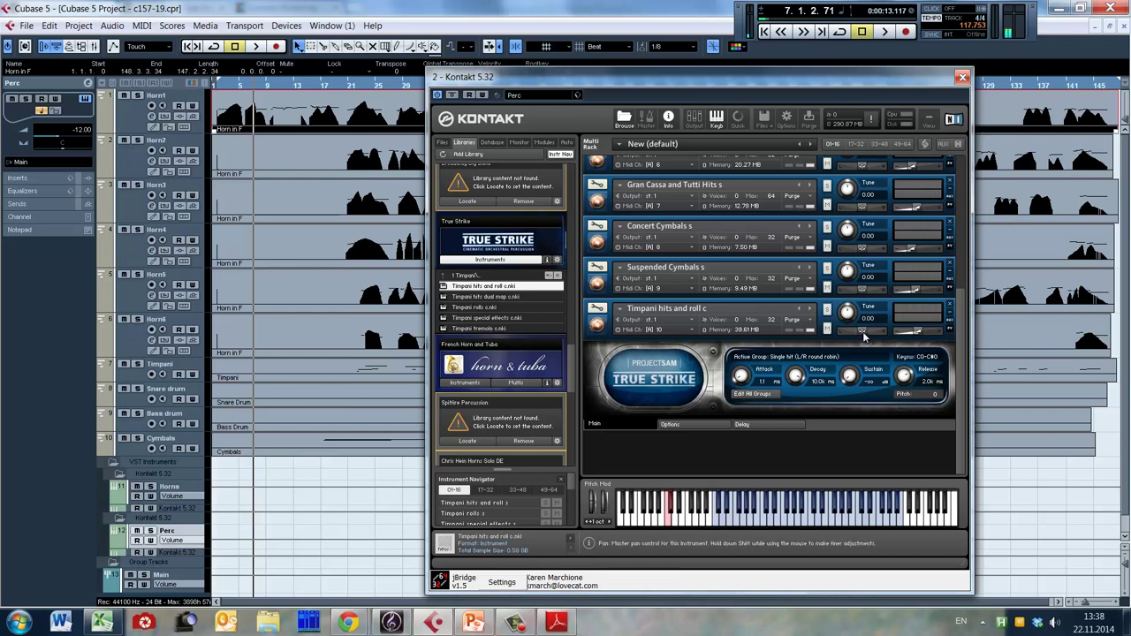
left_click(504, 274)
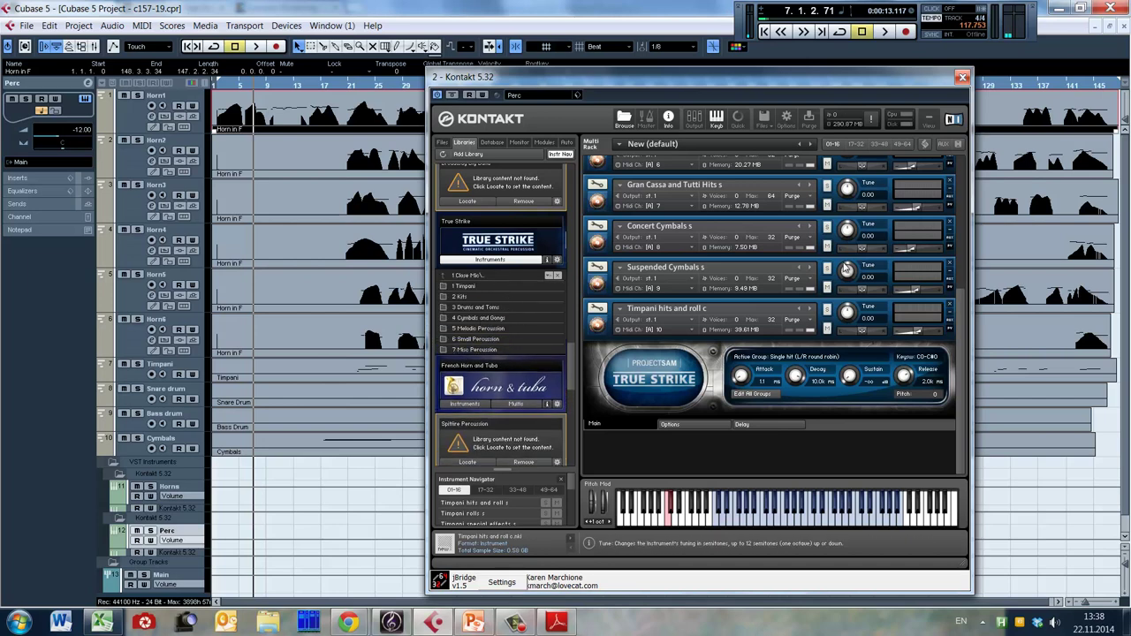
left_click(951, 308)
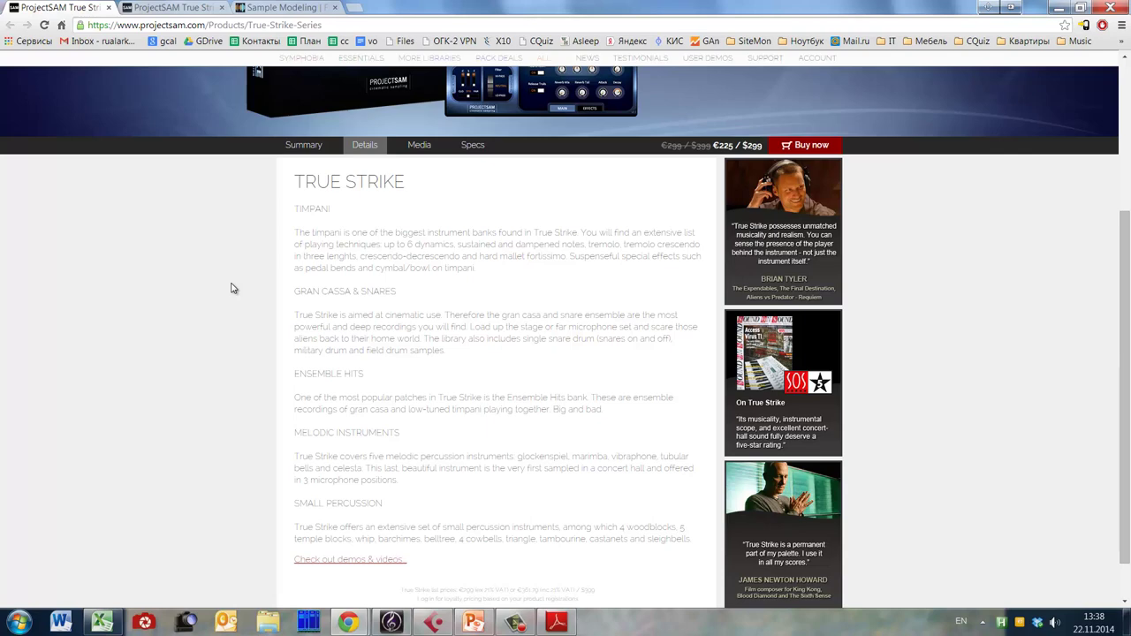
Read the Details section of the True Strike page on timpani, gran cassa, snares and ensemble hits.
scroll(227, 345, "up", 3)
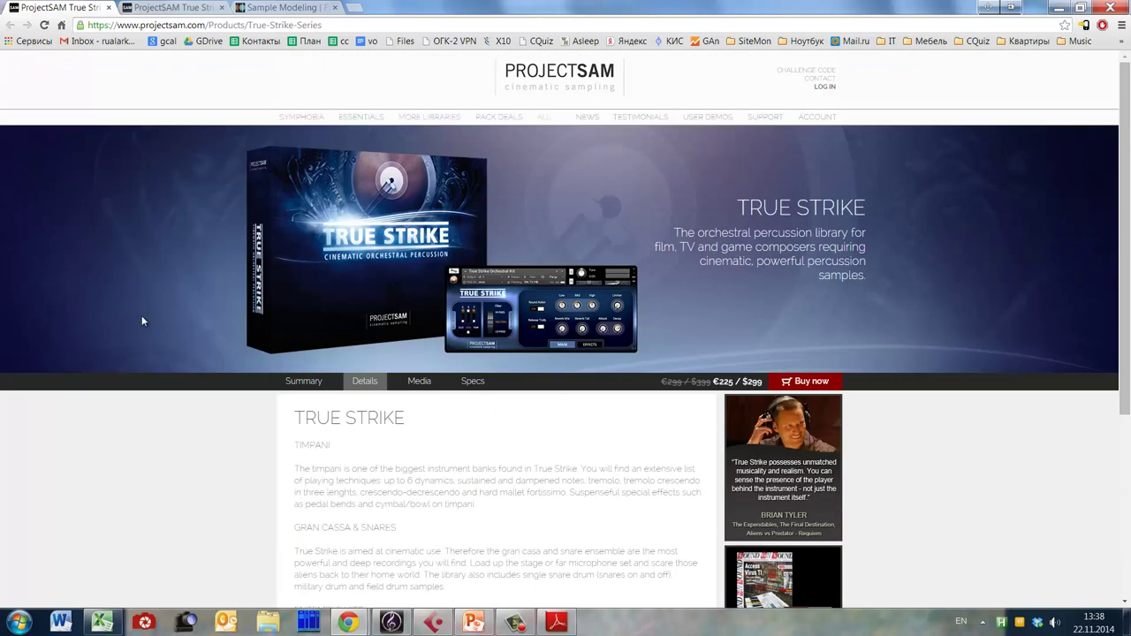
scroll(298, 354, "down", 1)
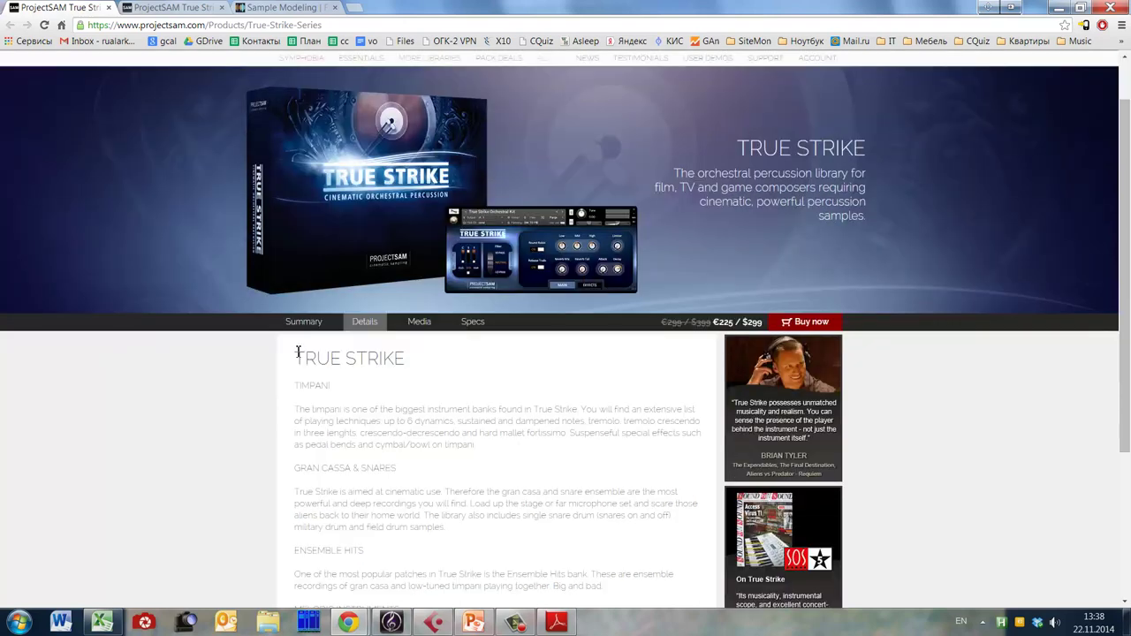
scroll(209, 343, "up", 1)
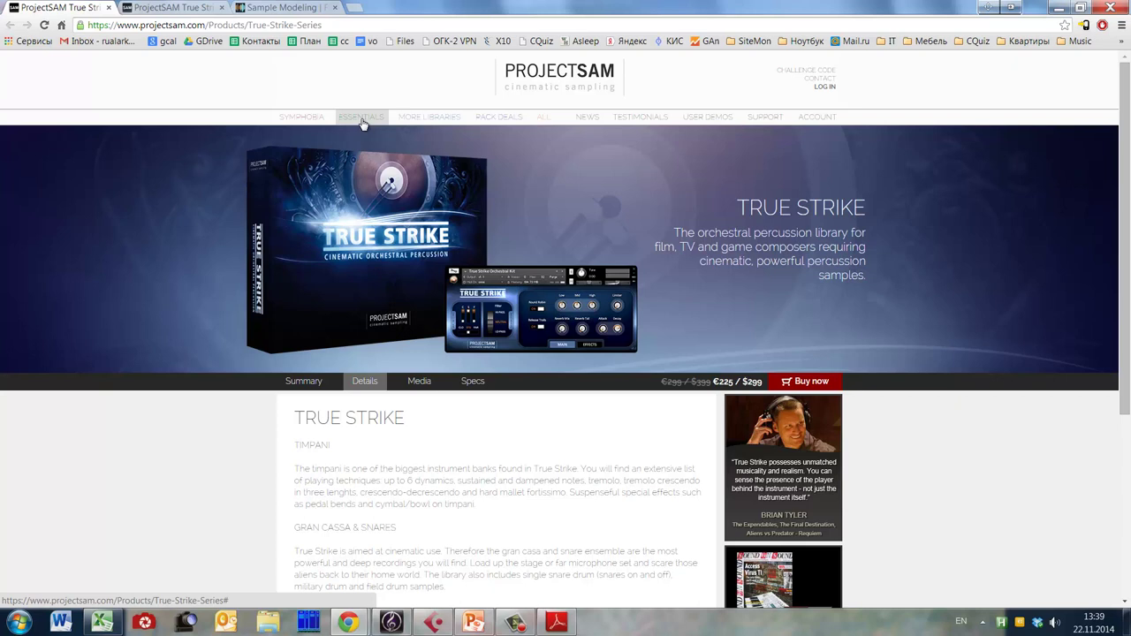
Switch to libraries.xlsx in Excel and examine the PS - True Strike row's microphone and dynamic layer entries with their comments.
key("alt+Tab")
mouse_move(305, 367)
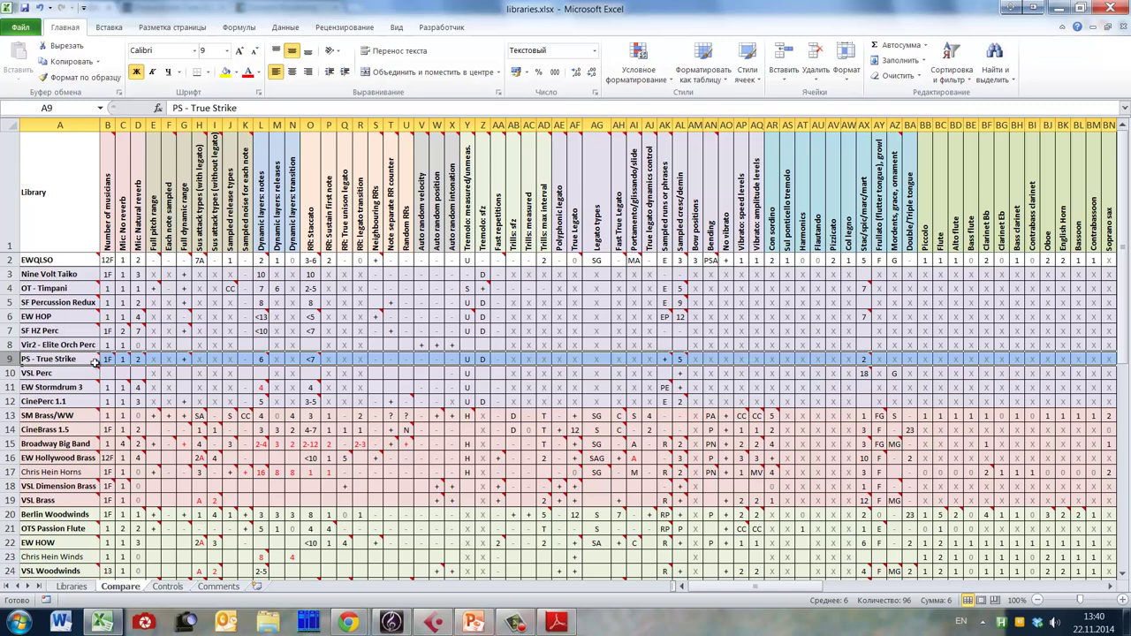
mouse_move(106, 356)
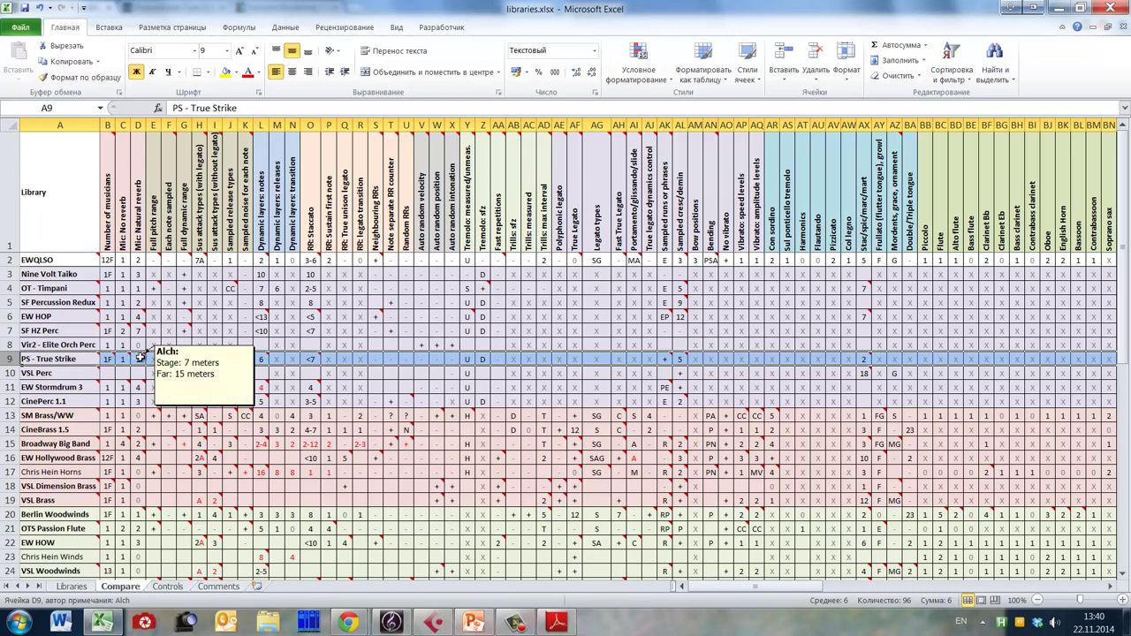
mouse_move(188, 360)
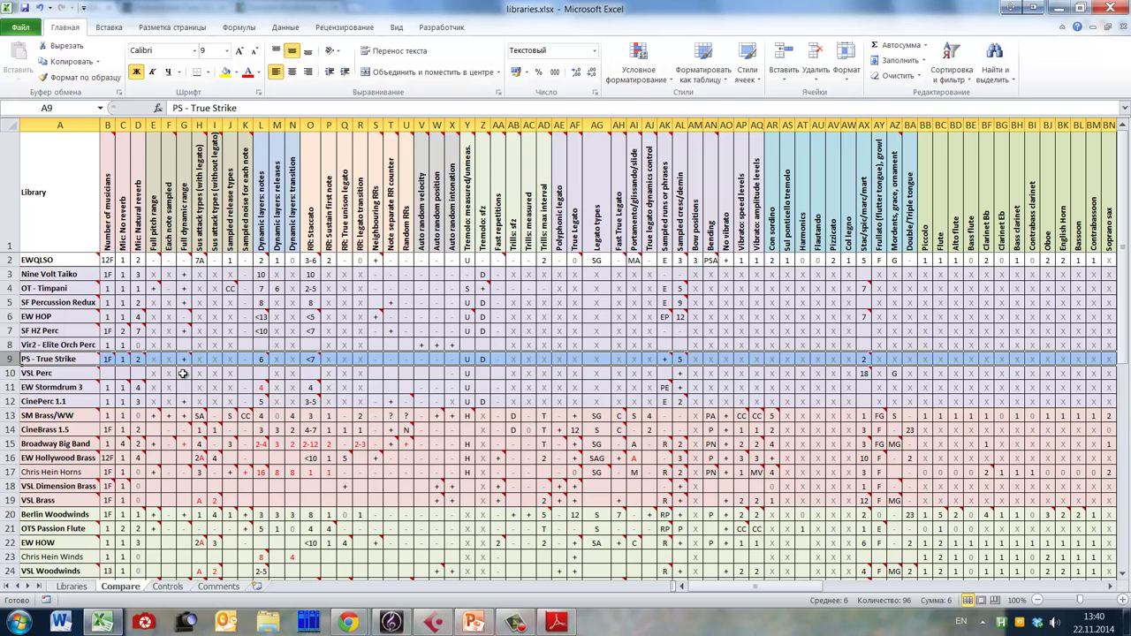
left_click(244, 360)
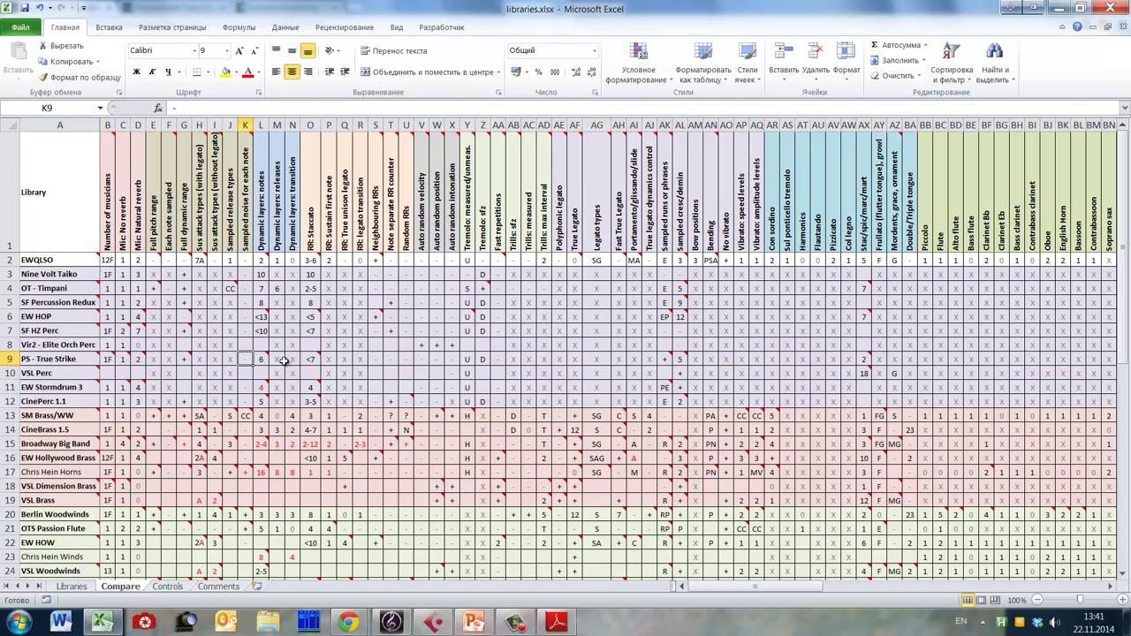
mouse_move(261, 360)
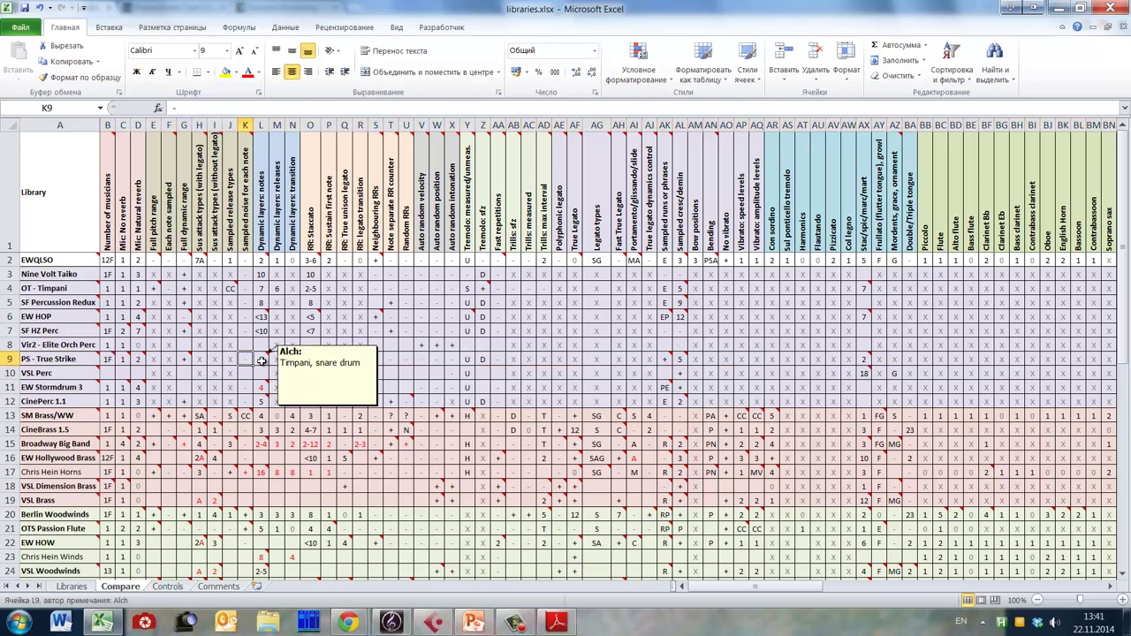
left_click(261, 361)
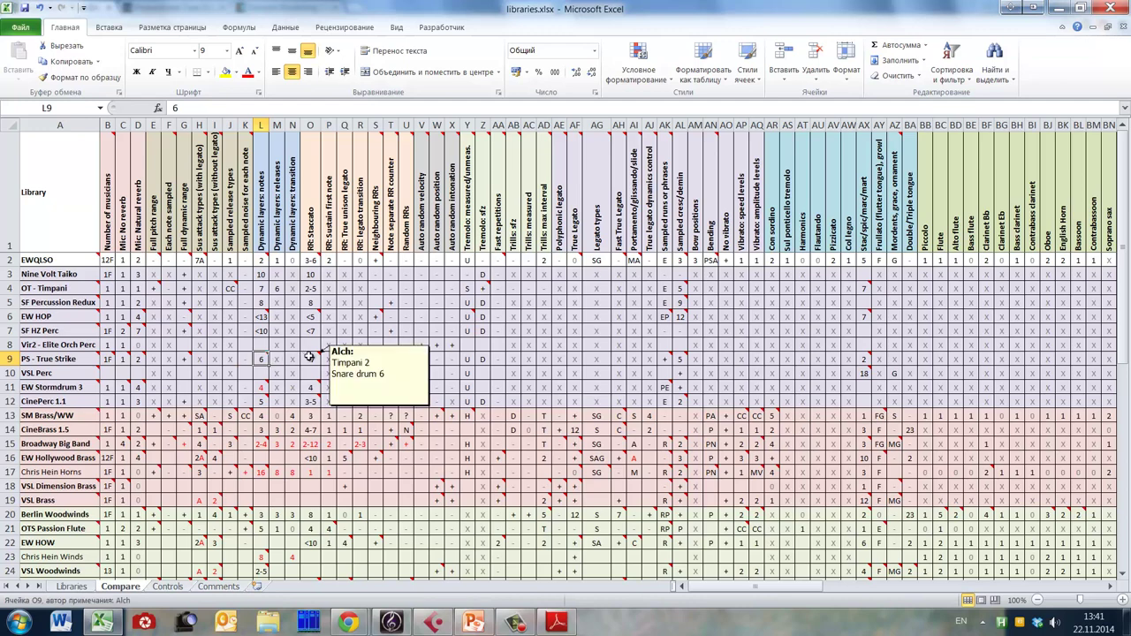
Check the True Strike row's staccato round robins, sampled crescendo/diminuendo, short articulation and auto random intonation entries.
left_click(309, 357)
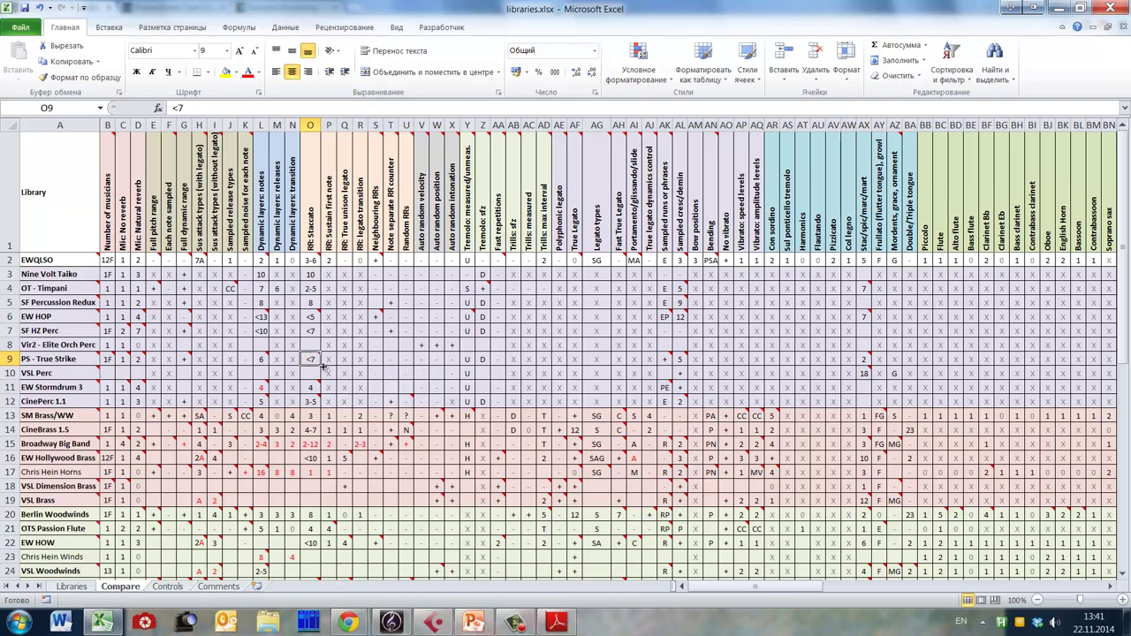
mouse_move(313, 359)
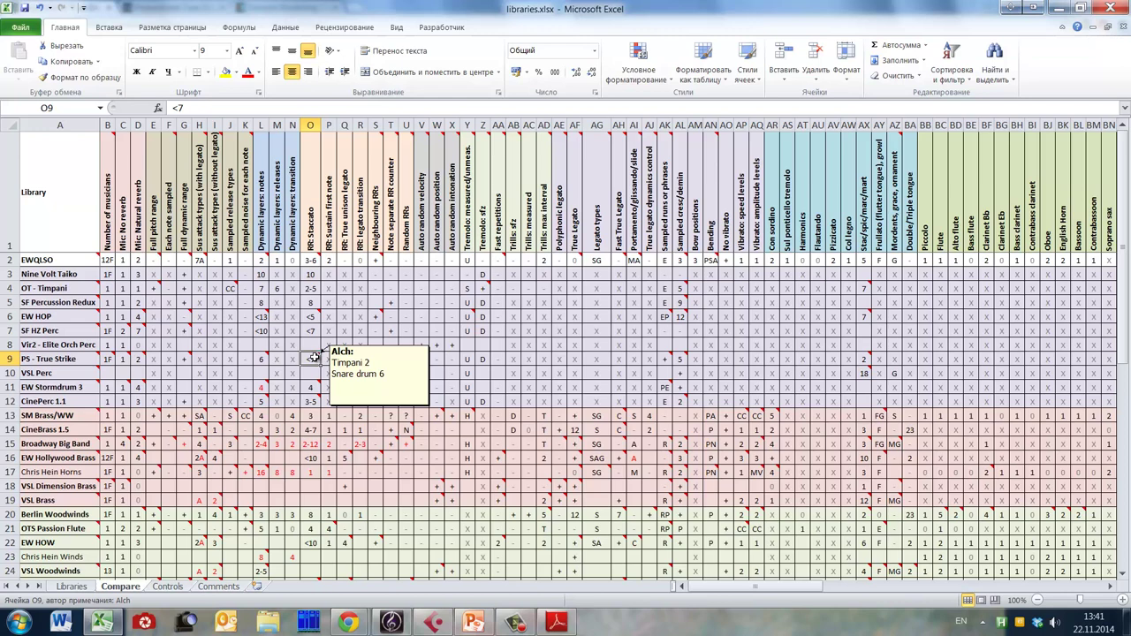
mouse_move(666, 359)
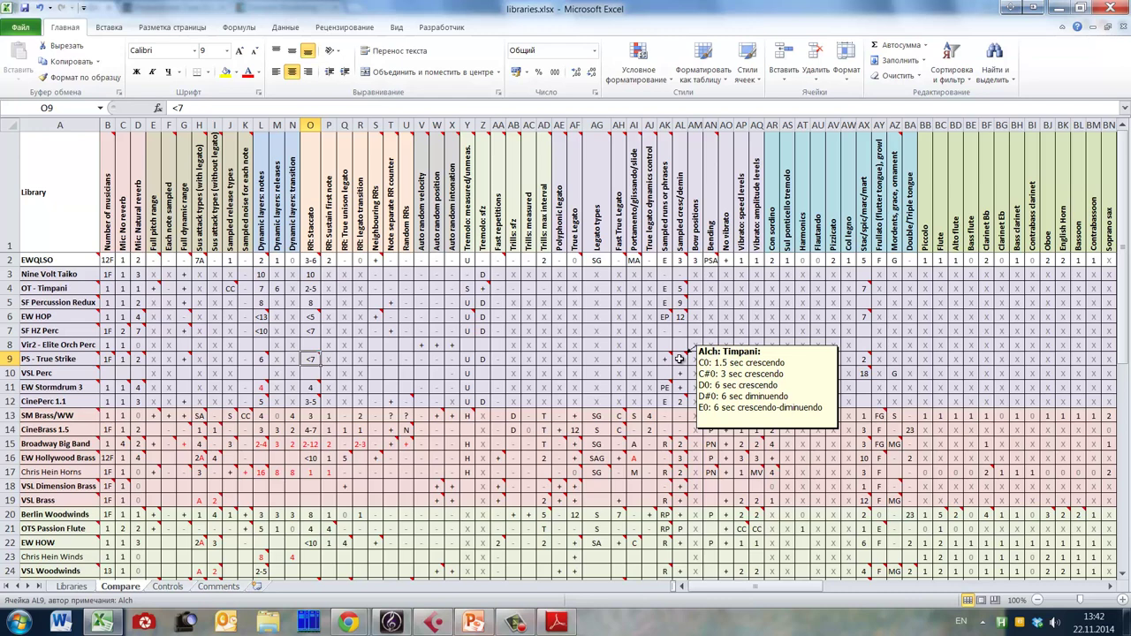
mouse_move(863, 359)
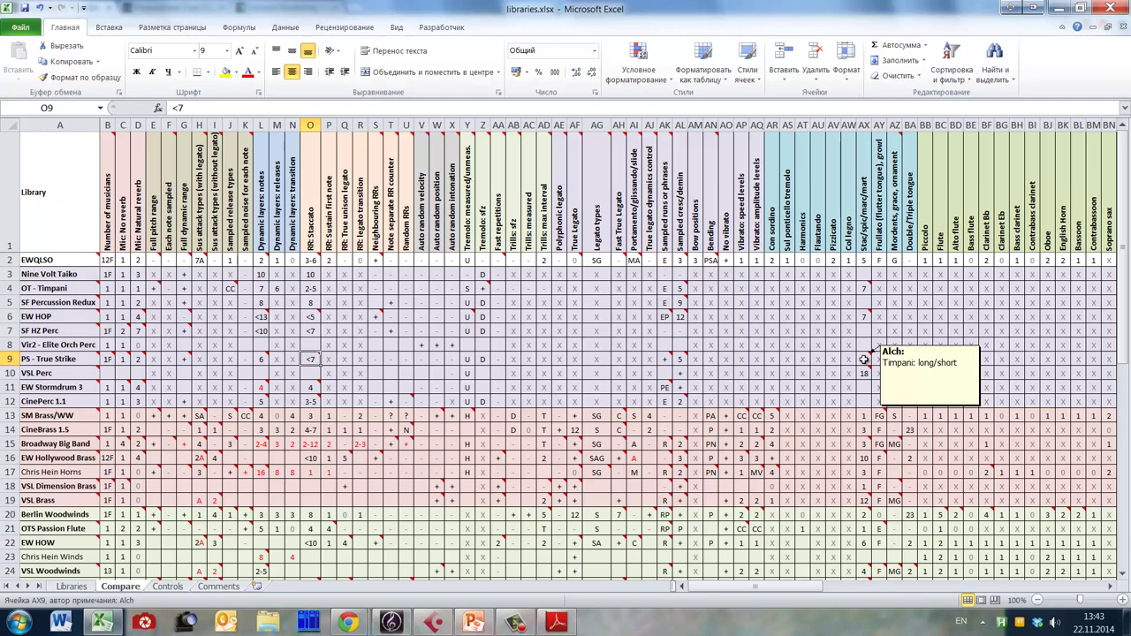
left_click(452, 358)
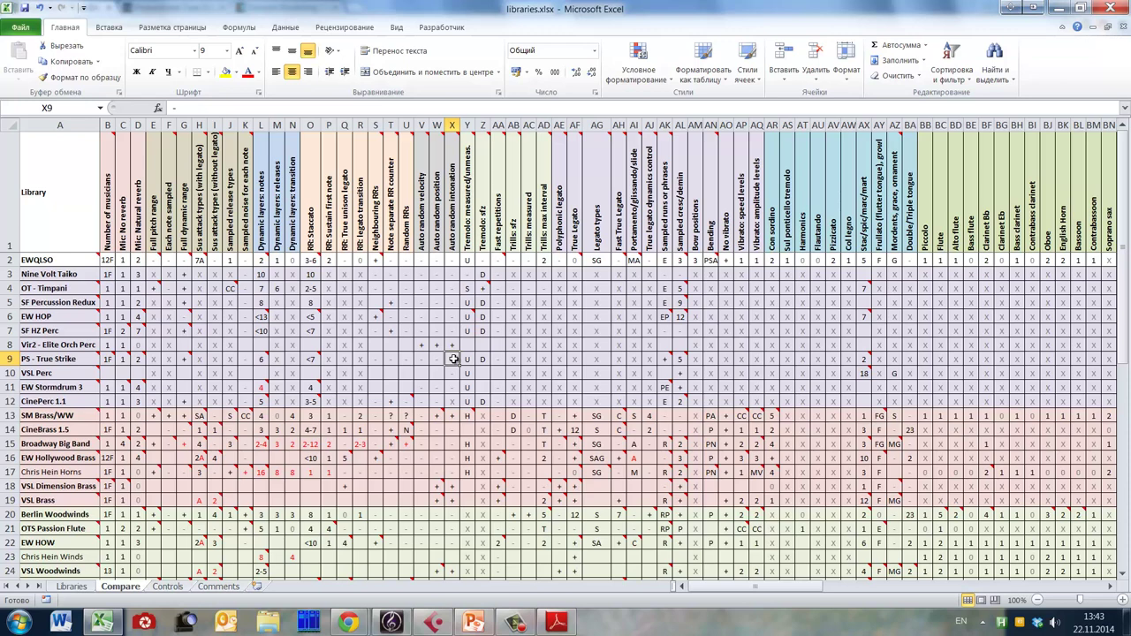
Return to Cubase and browse True Strike's 2 Stage Mic library in Kontakt, viewing its 1 Timpani and 2 Kits folders.
mouse_move(432, 625)
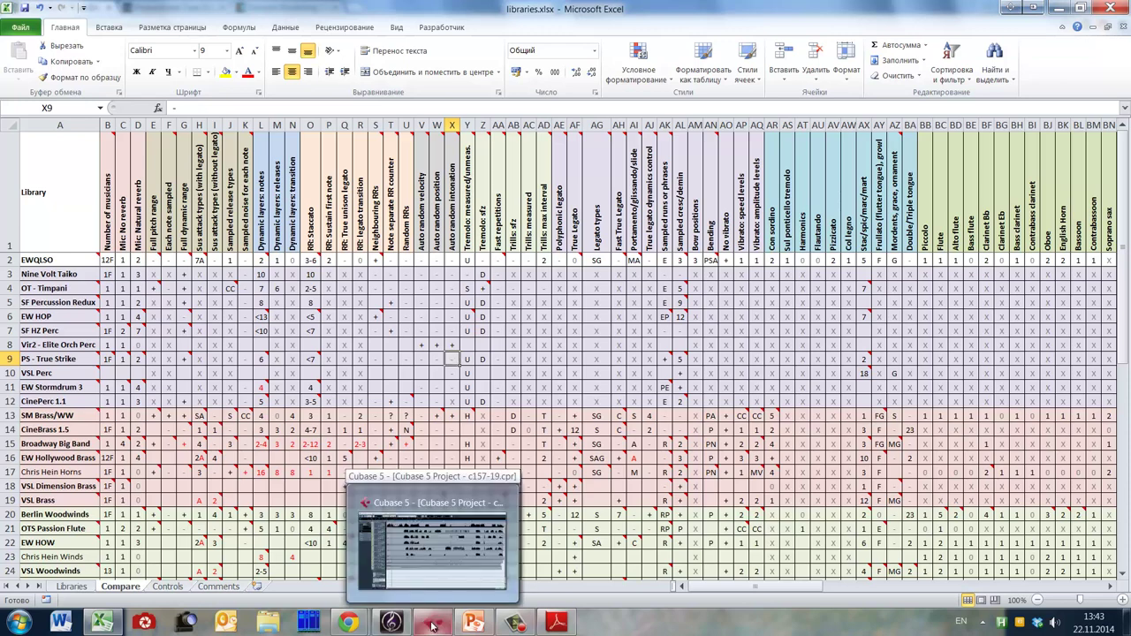
left_click(432, 626)
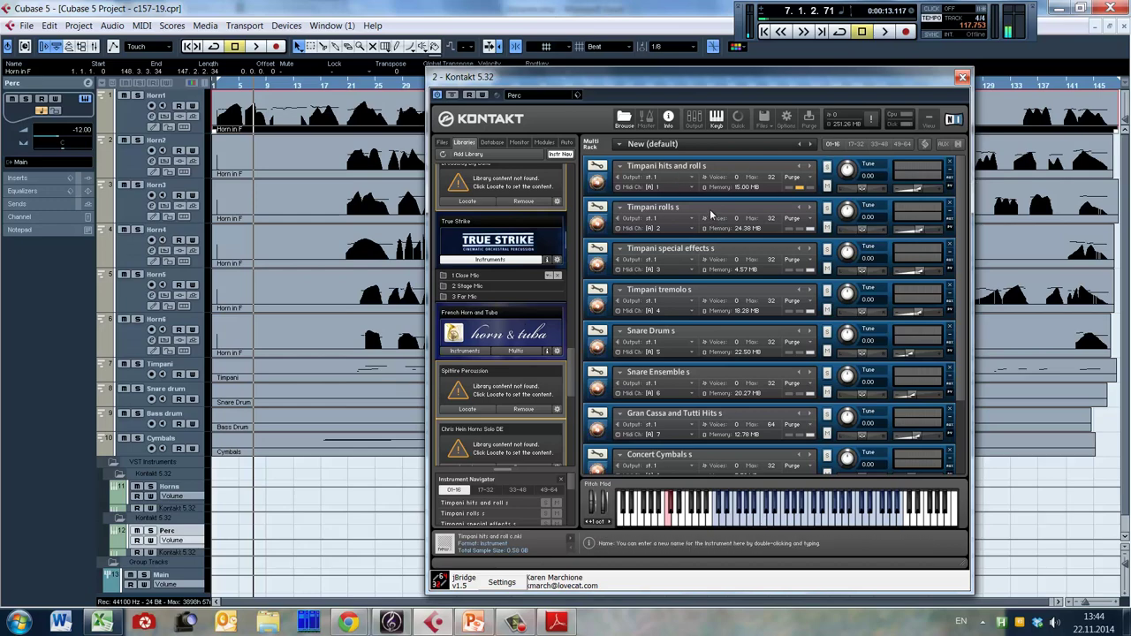
scroll(654, 376, "down", 2)
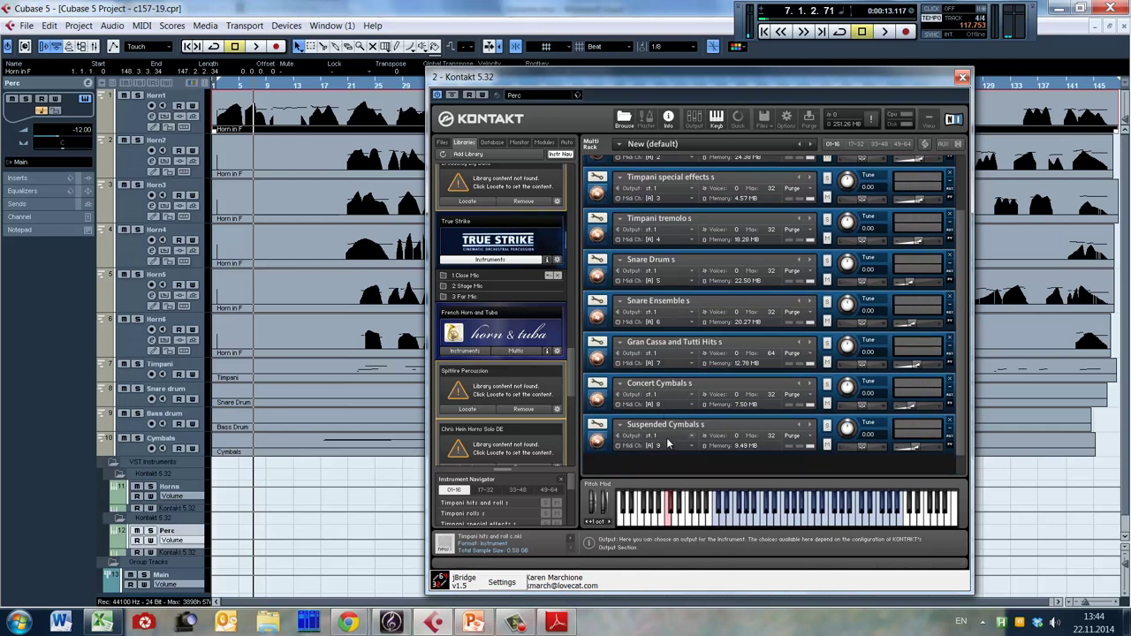
double_click(477, 286)
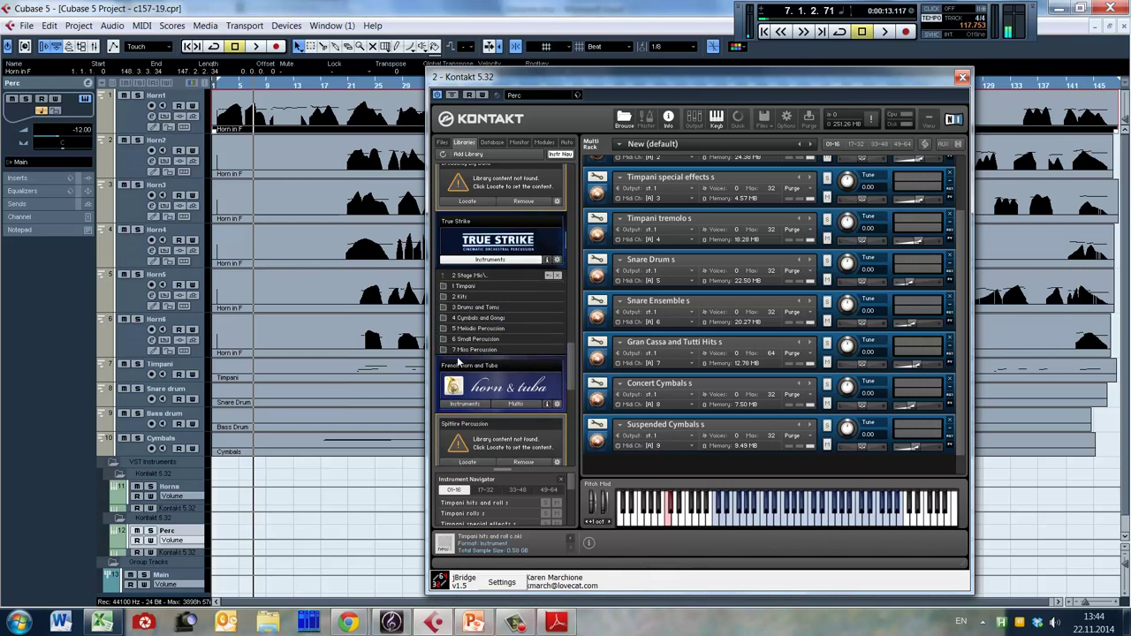
scroll(477, 288, "down", 1)
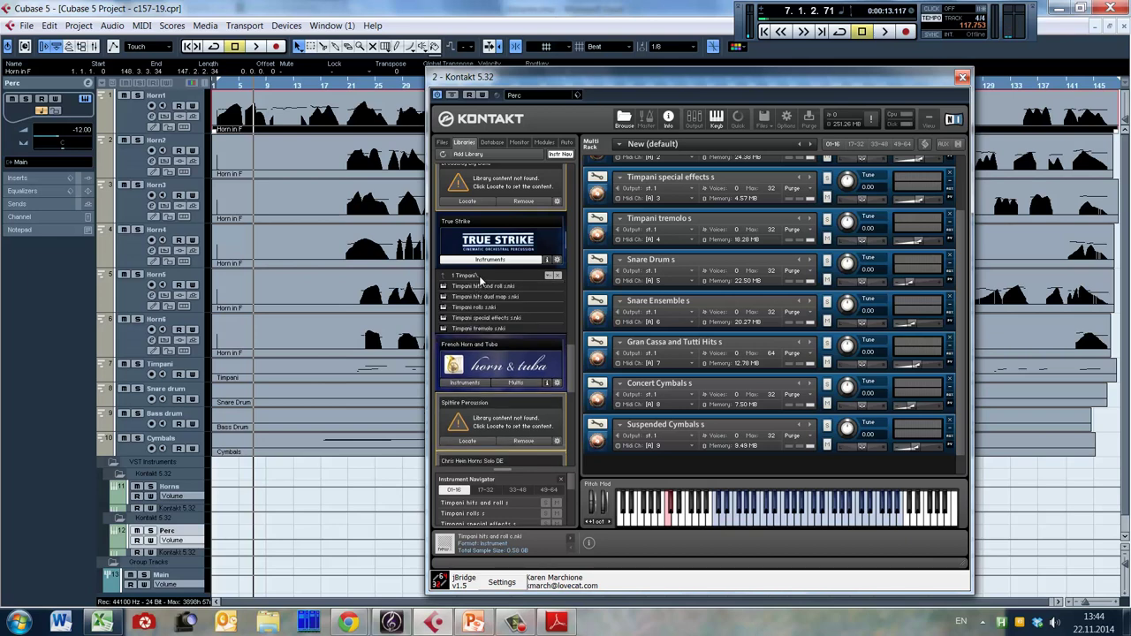
scroll(481, 287, "up", 1)
double_click(467, 297)
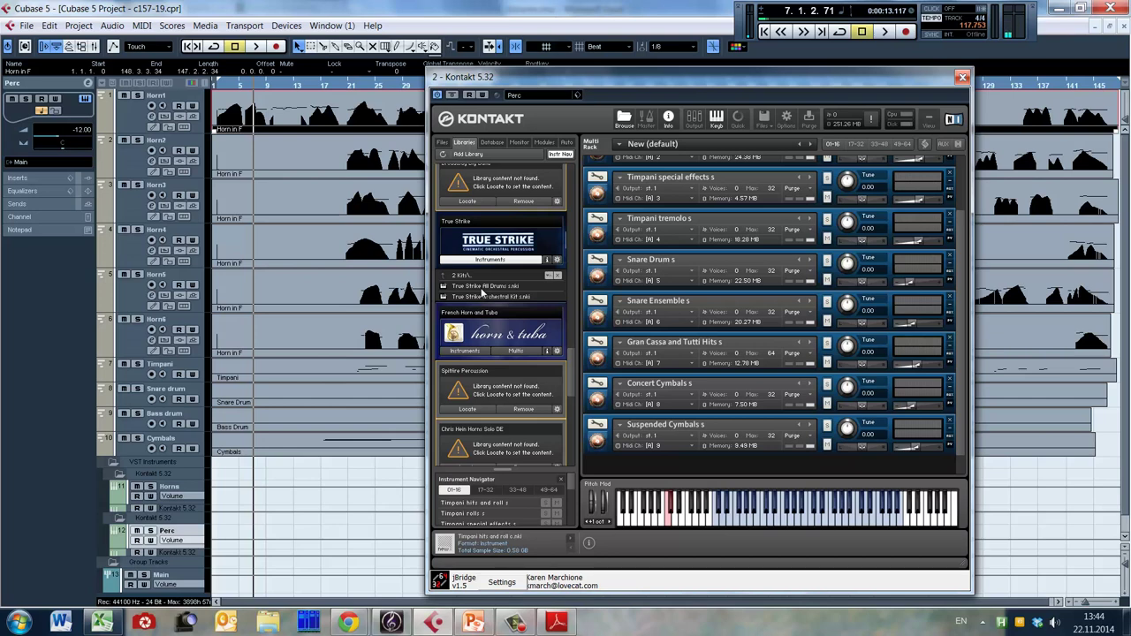
View the patches in the 3 Drums and Toms and 4 Cymbals and Gongs folders of True Strike's 2 Stage Mic library.
left_click(477, 275)
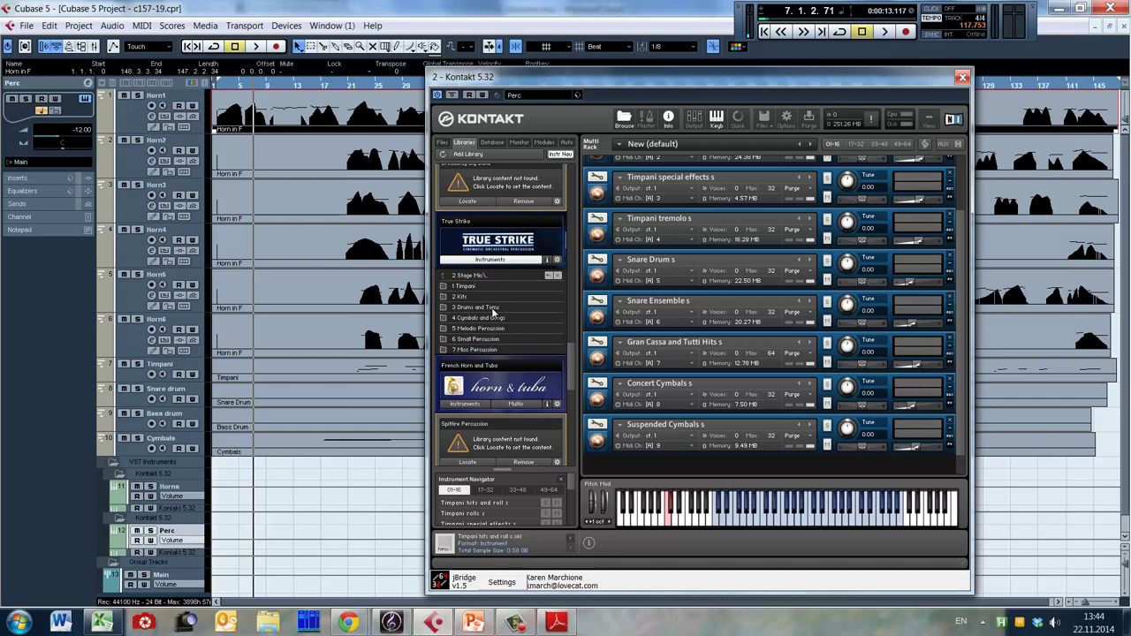
double_click(492, 308)
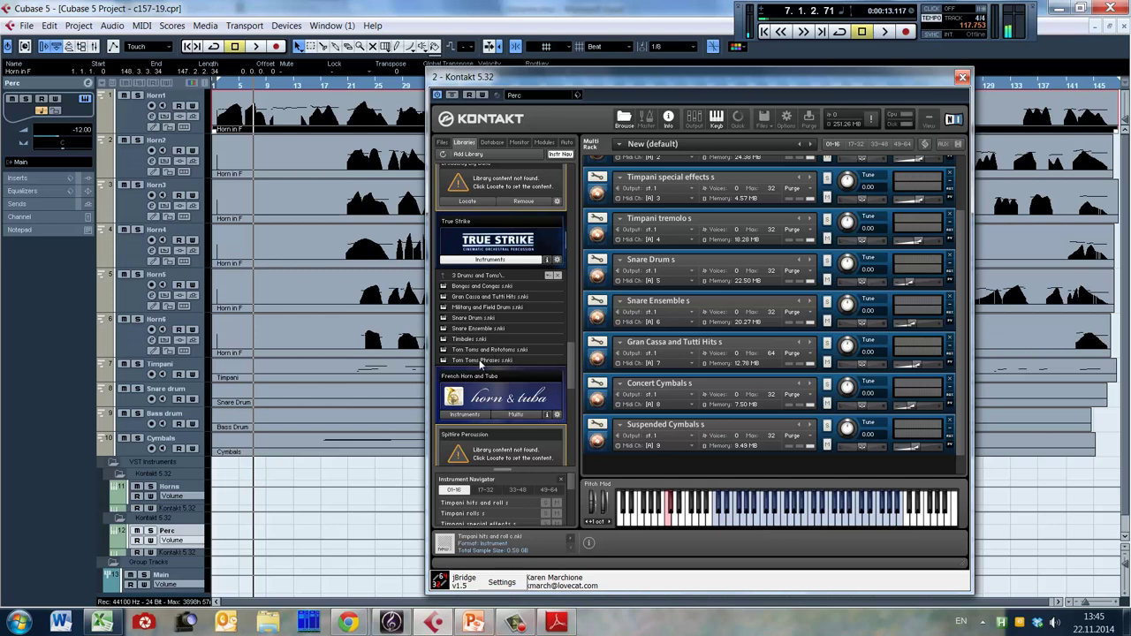
double_click(493, 275)
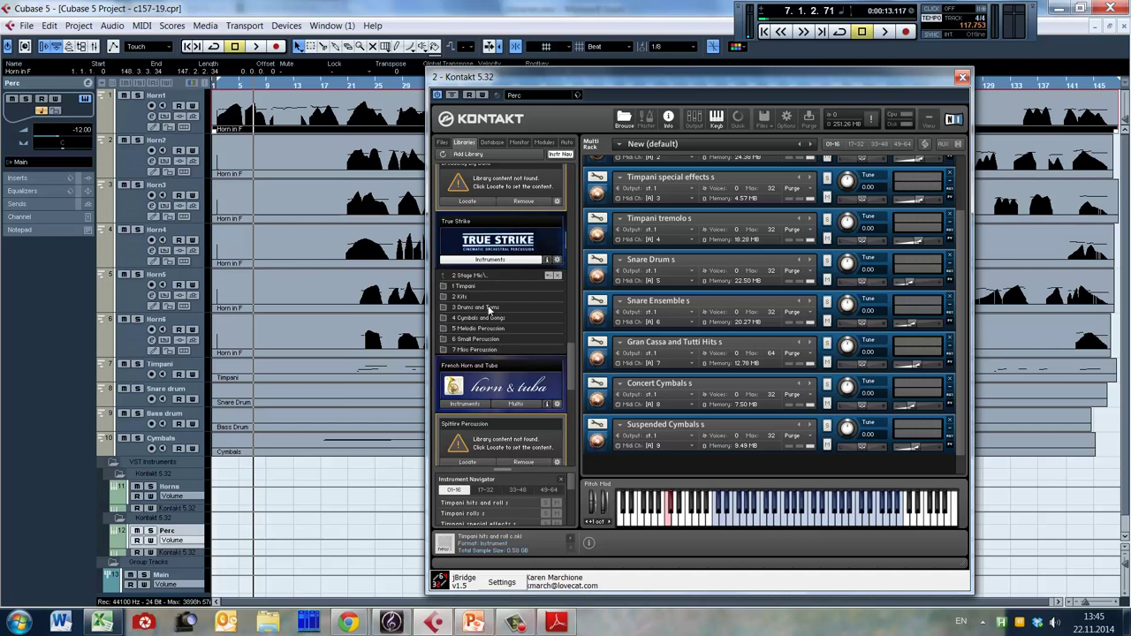
double_click(489, 317)
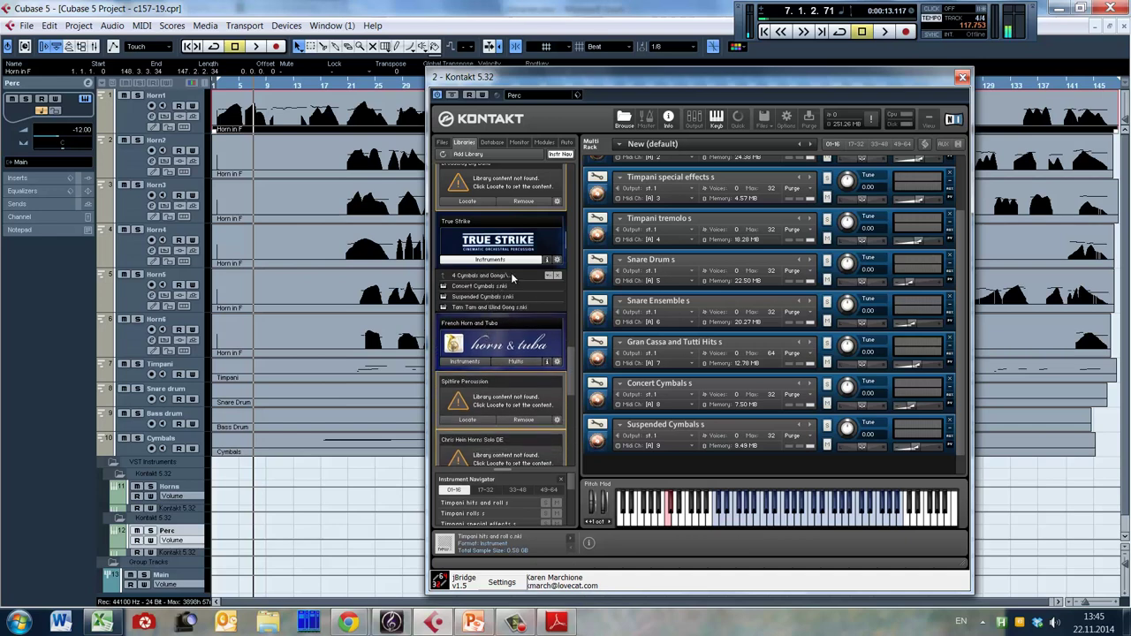
double_click(511, 276)
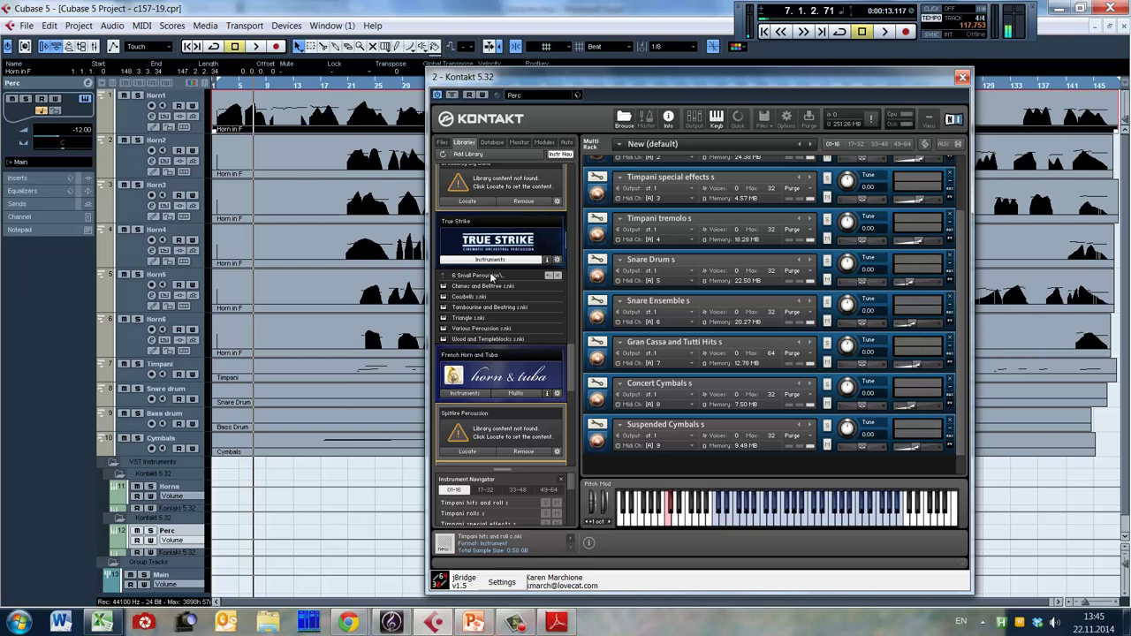
View True Strike's 5 Melodic Percussion, 6 Small Percussion and 7 Misc Percussion folders, and return to the list of microphone folders.
left_click(492, 276)
left_click(491, 349)
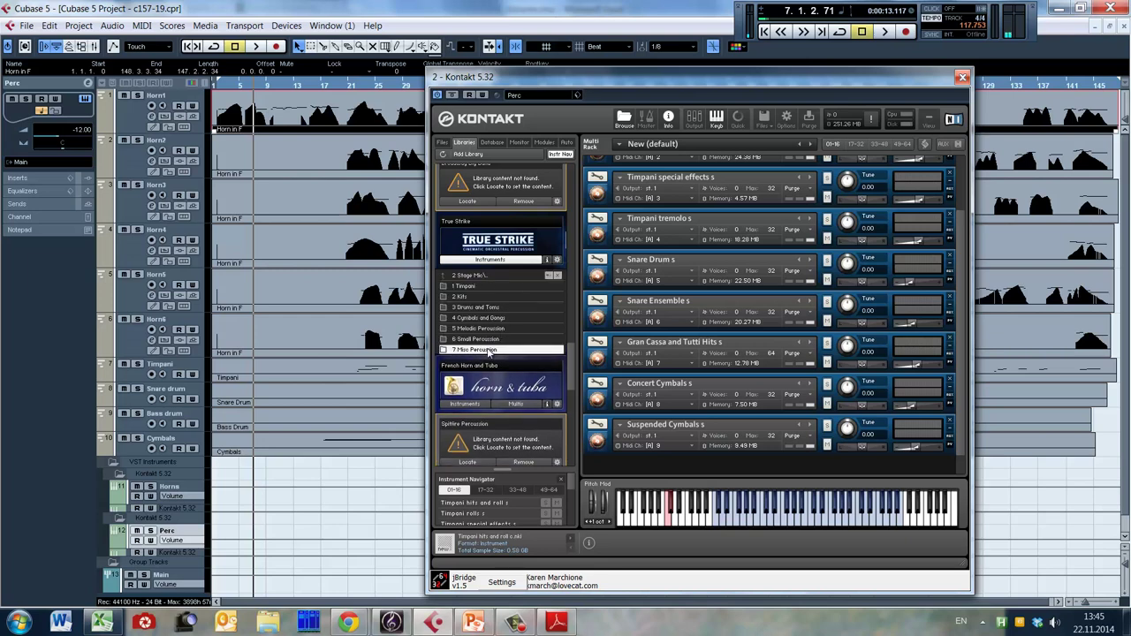
left_click(491, 350)
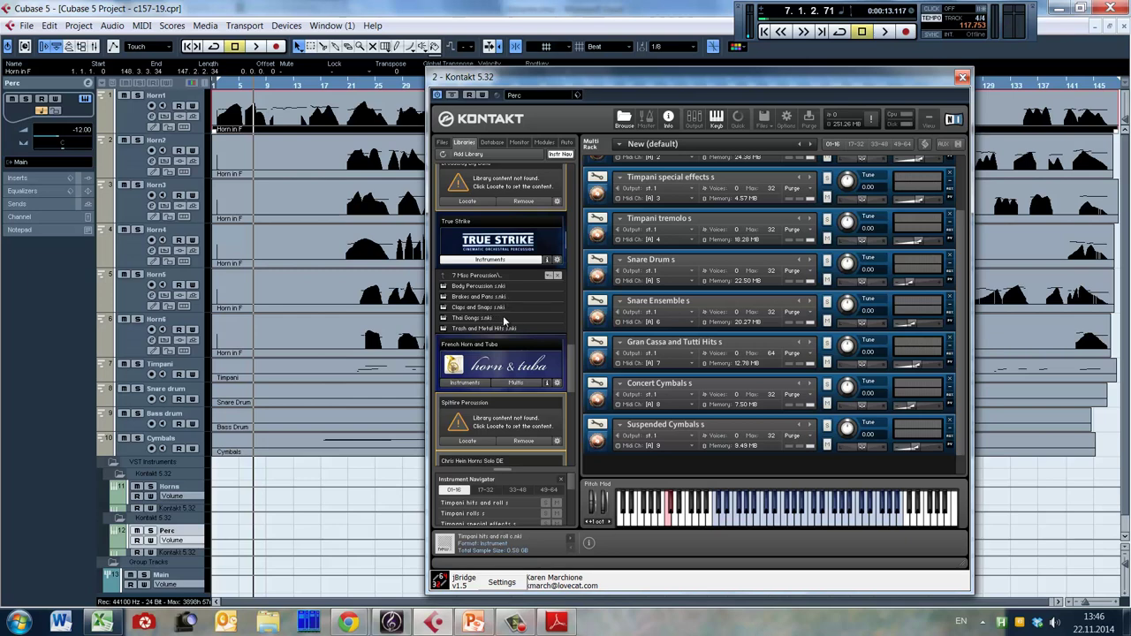
scroll(498, 326, "up", 2)
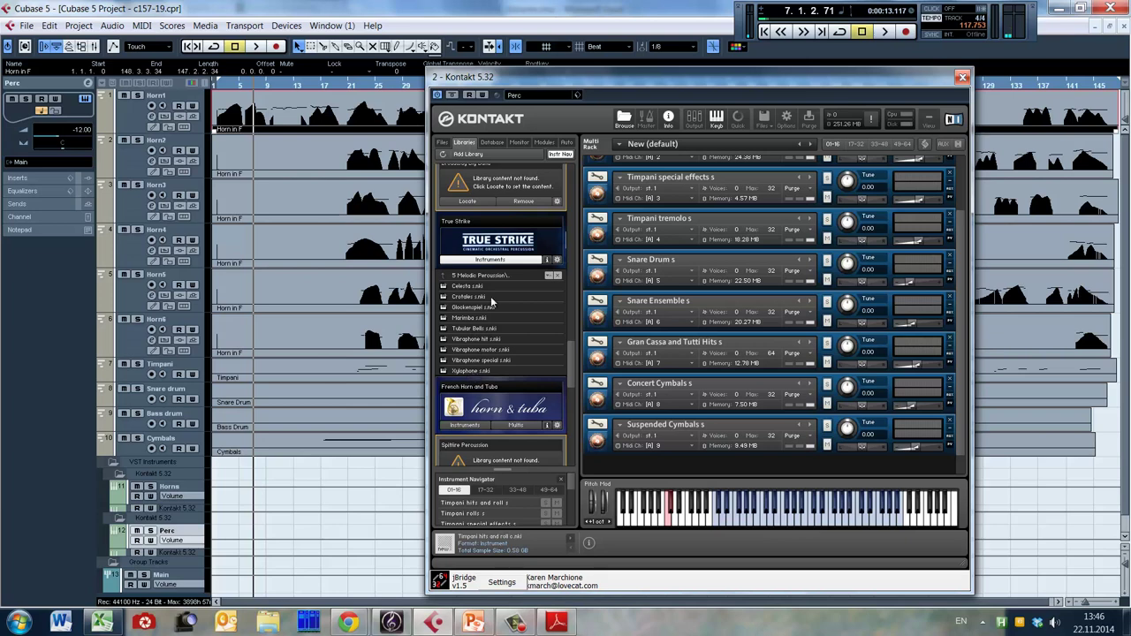
key("BackSpace")
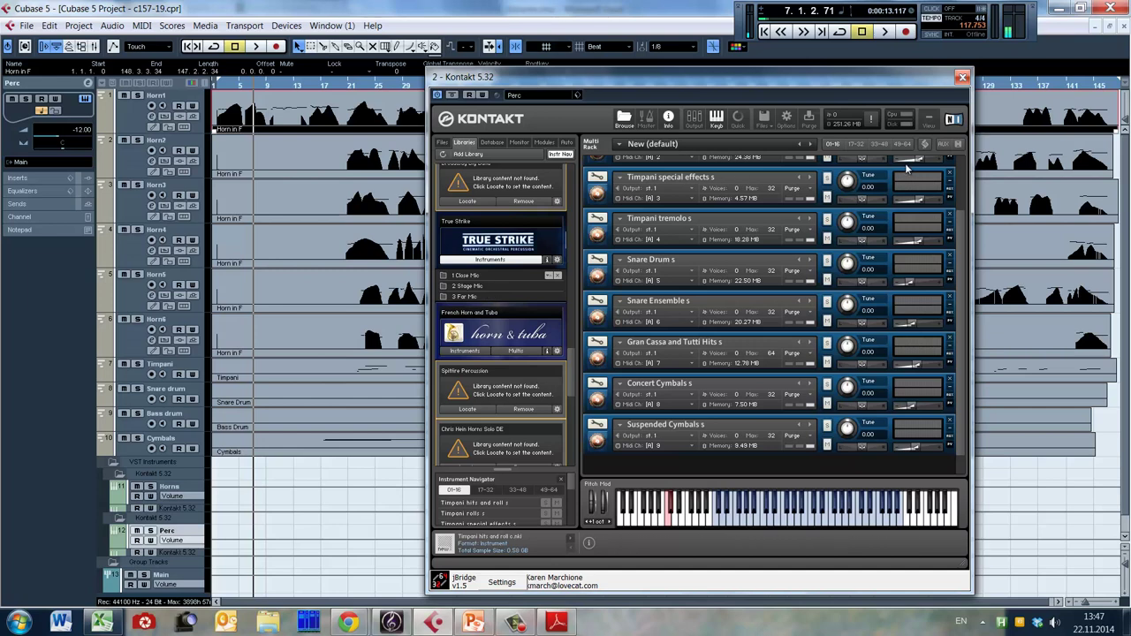
Review the loaded percussion patches from Timpani hits and roll s onward, and close the Kontakt window.
scroll(905, 168, "up", 3)
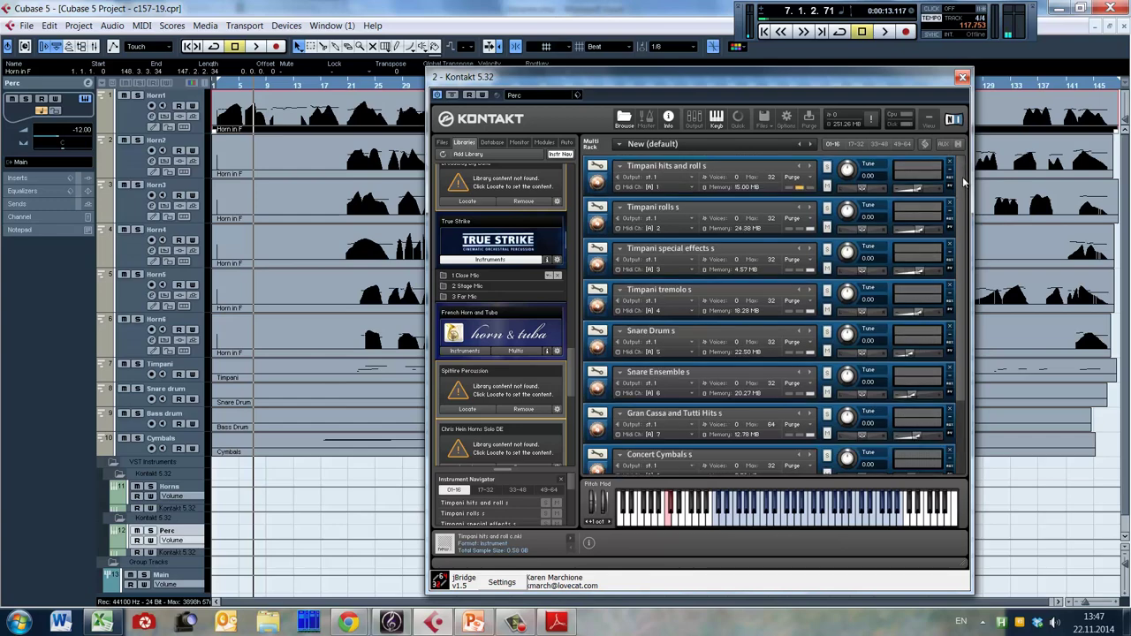
left_click(976, 203)
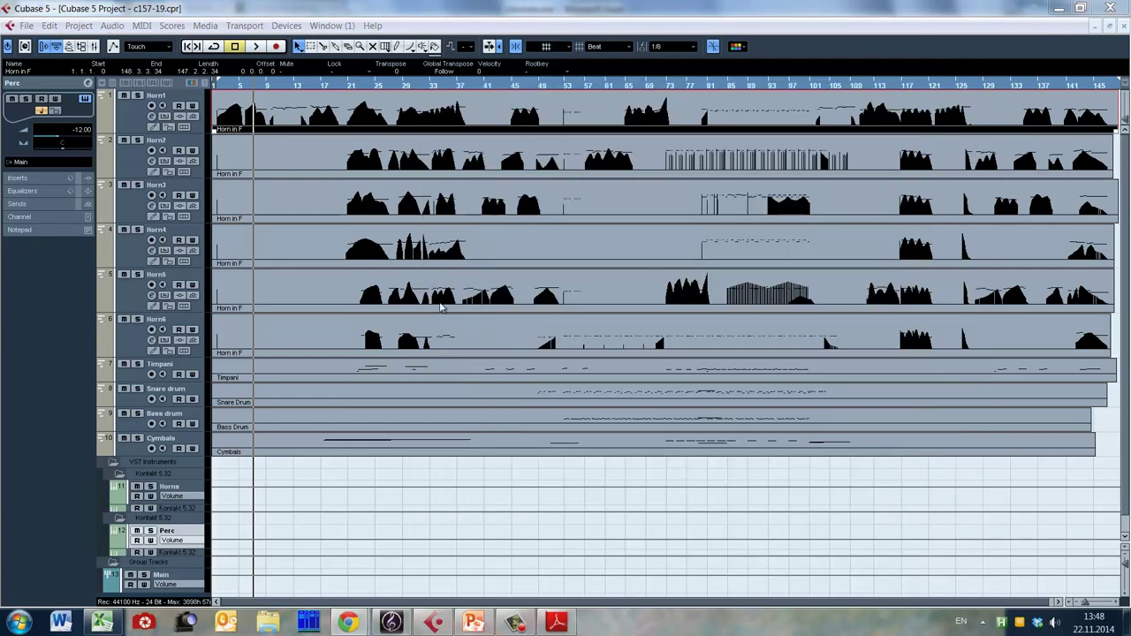
left_click(315, 111)
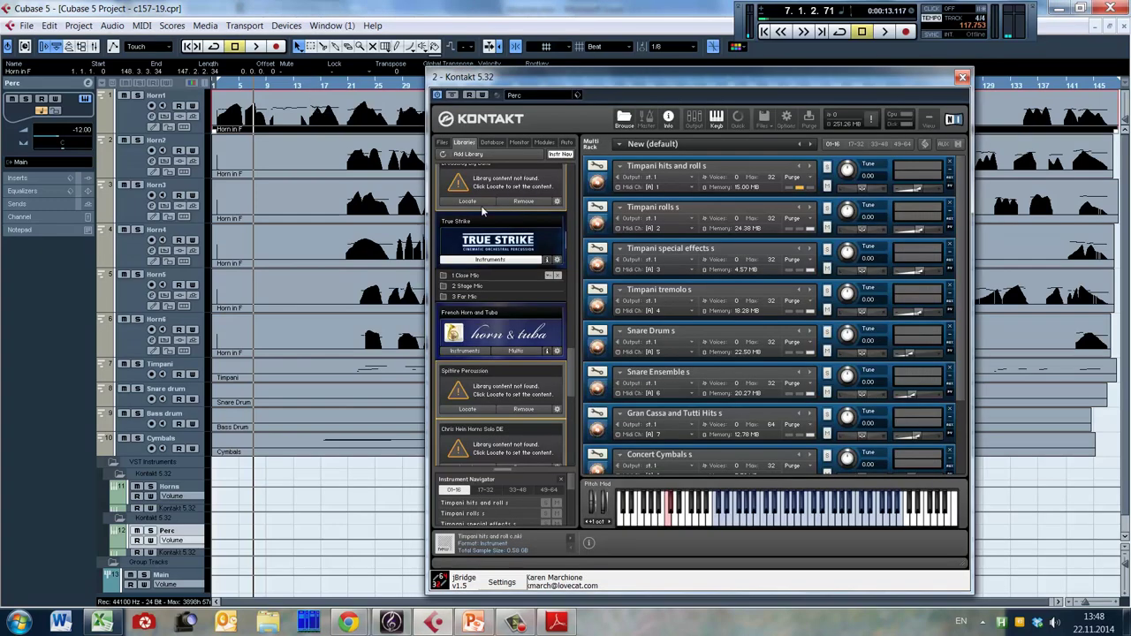
left_click(963, 77)
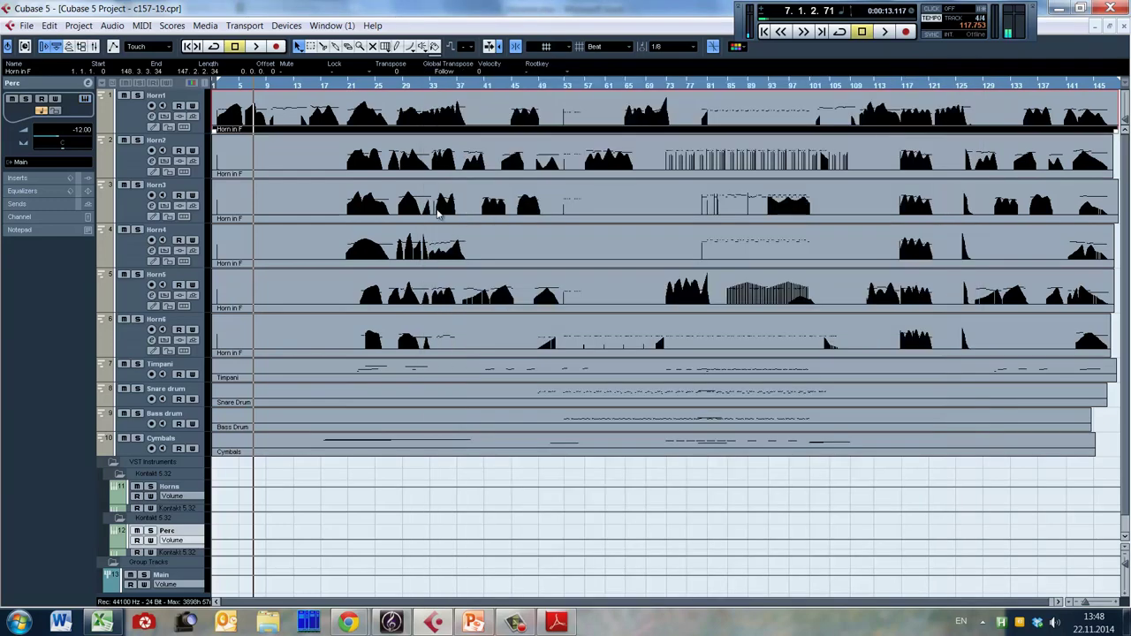
Open the Horn1 part in the Key Editor, examine its notes, velocities and cc11, cc1, cc19, cc21, cc23 and cc30 curves, and close it.
double_click(340, 115)
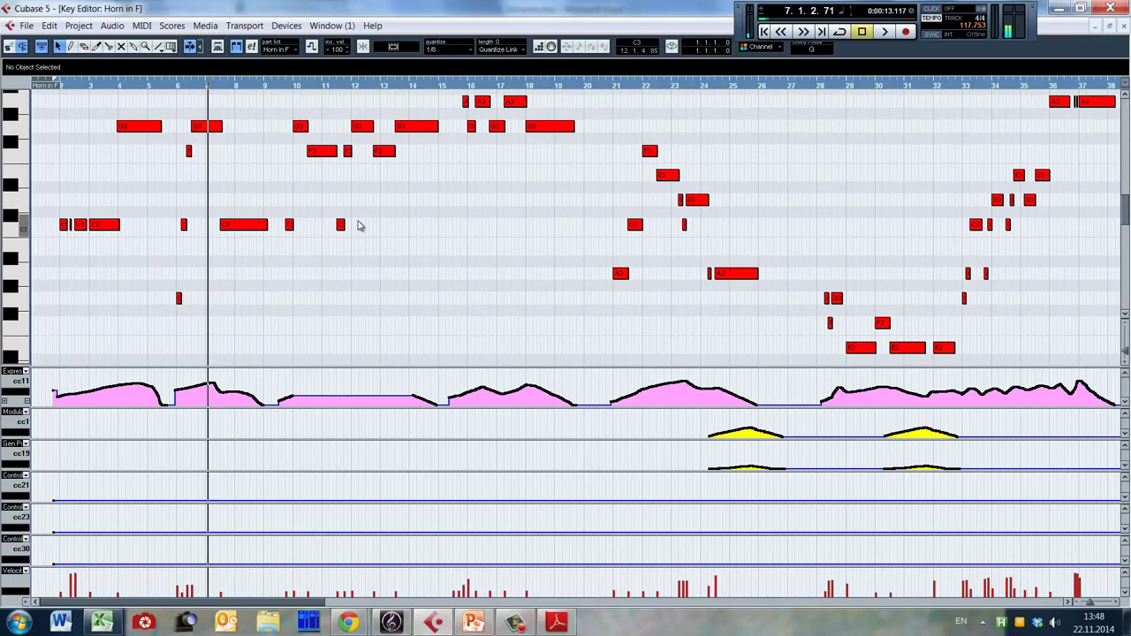
scroll(358, 226, "up", 2)
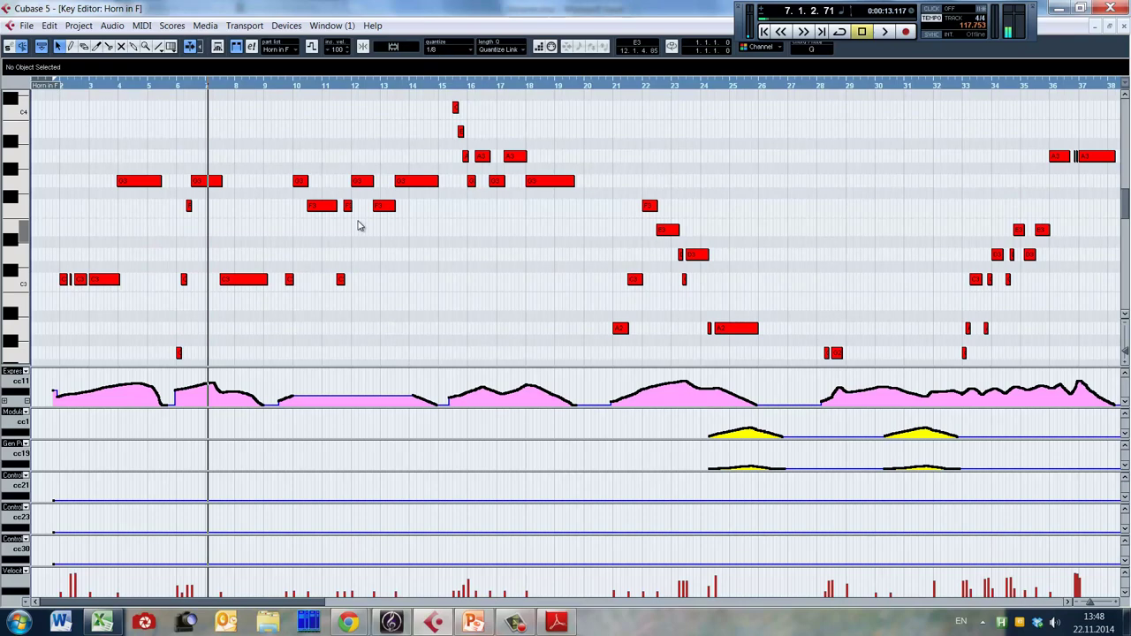
scroll(352, 232, "down", 3)
scroll(357, 265, "down", 3)
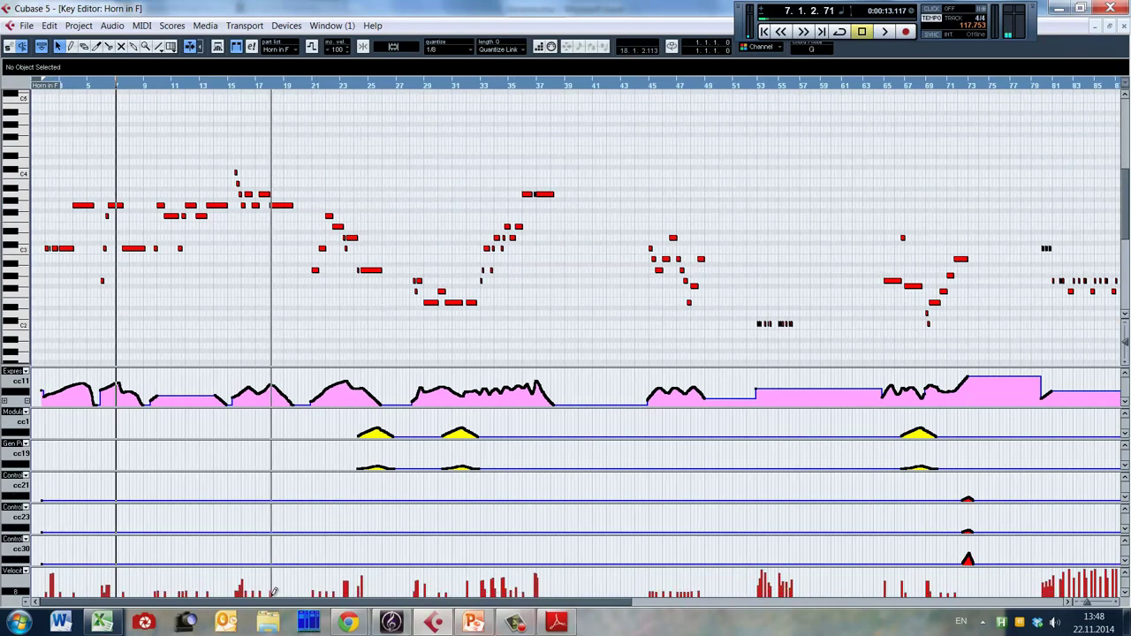
scroll(546, 583, "right", 5)
scroll(546, 583, "left", 5)
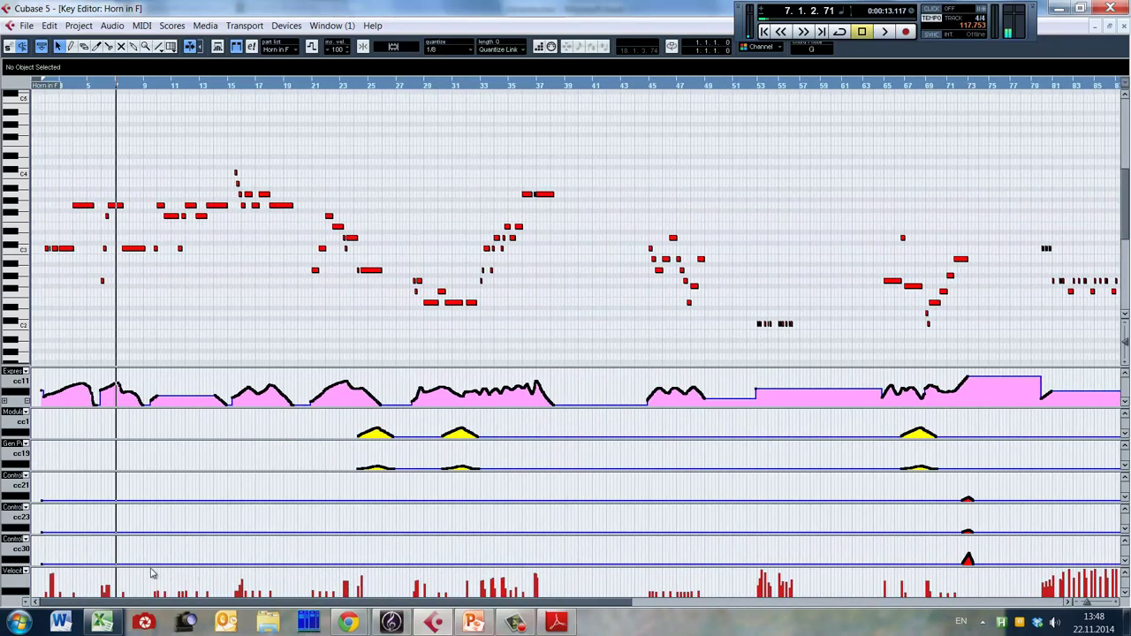
left_click(190, 319)
left_click(145, 318)
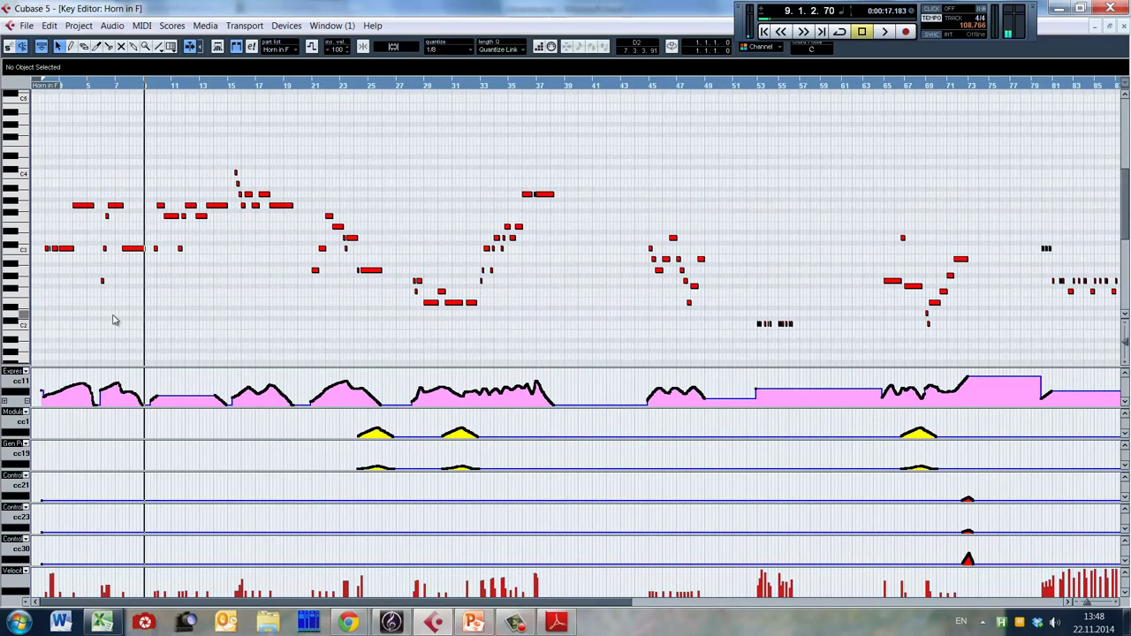
left_click(112, 320)
scroll(112, 320, "down", 2)
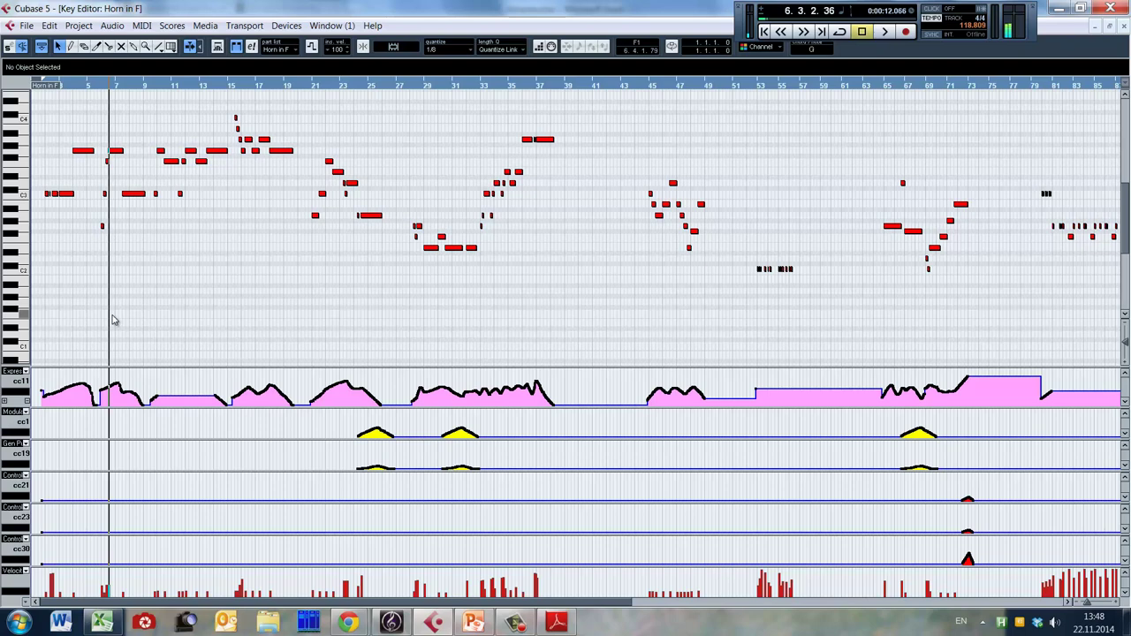
key("ctrl+w")
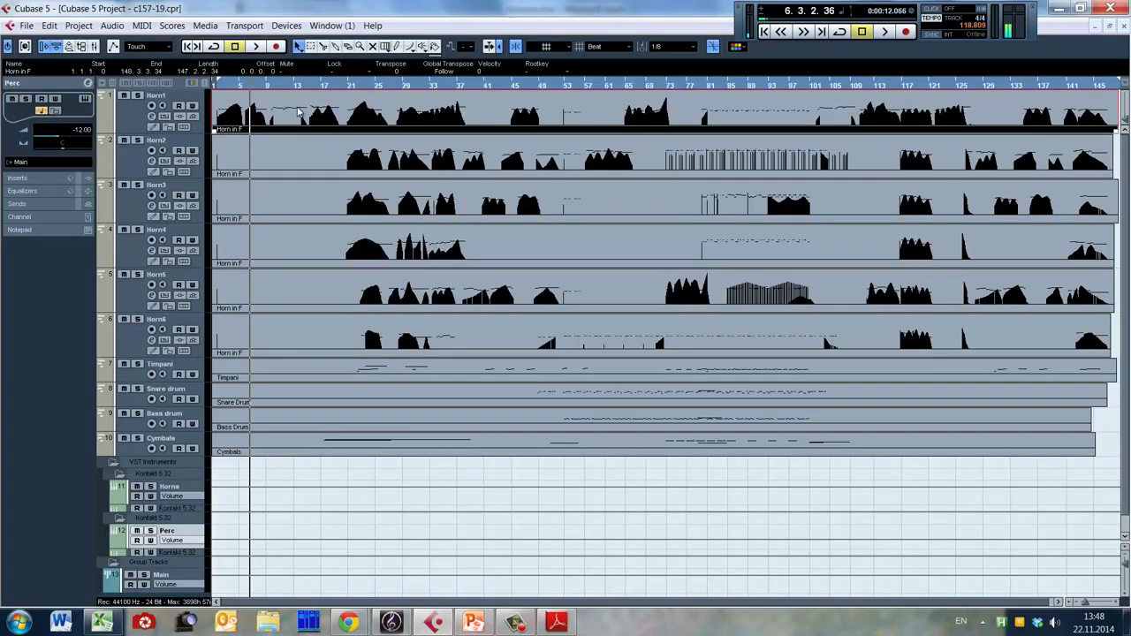
Recheck the opening notes of the Horn1 part in the Key Editor and play the arrangement from bar 5 to bar 9.
double_click(284, 115)
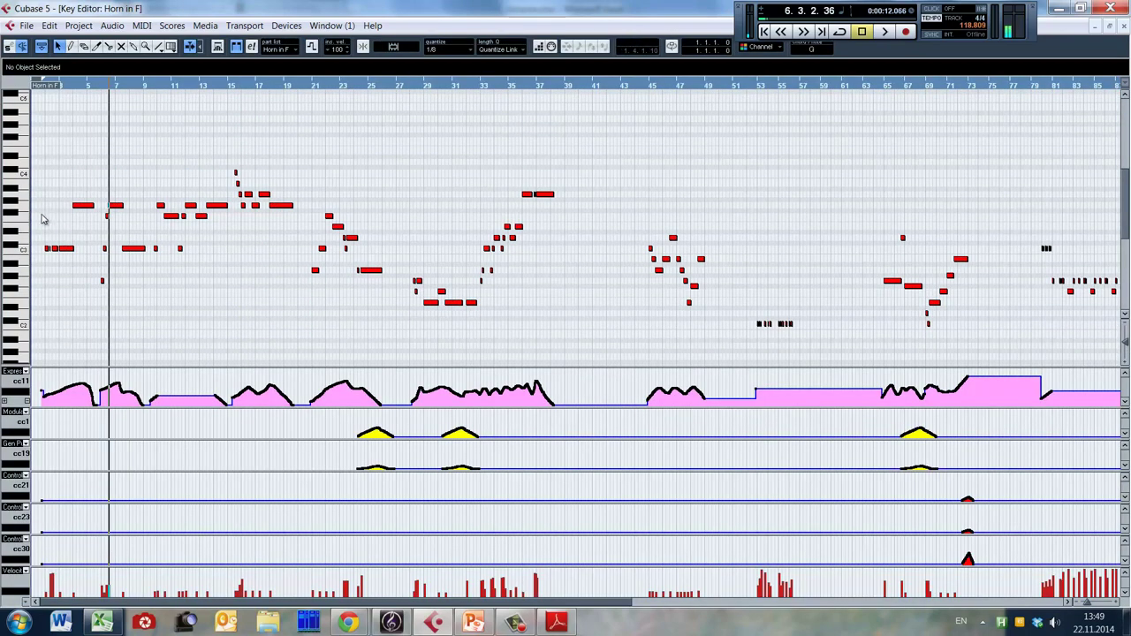
key("Escape")
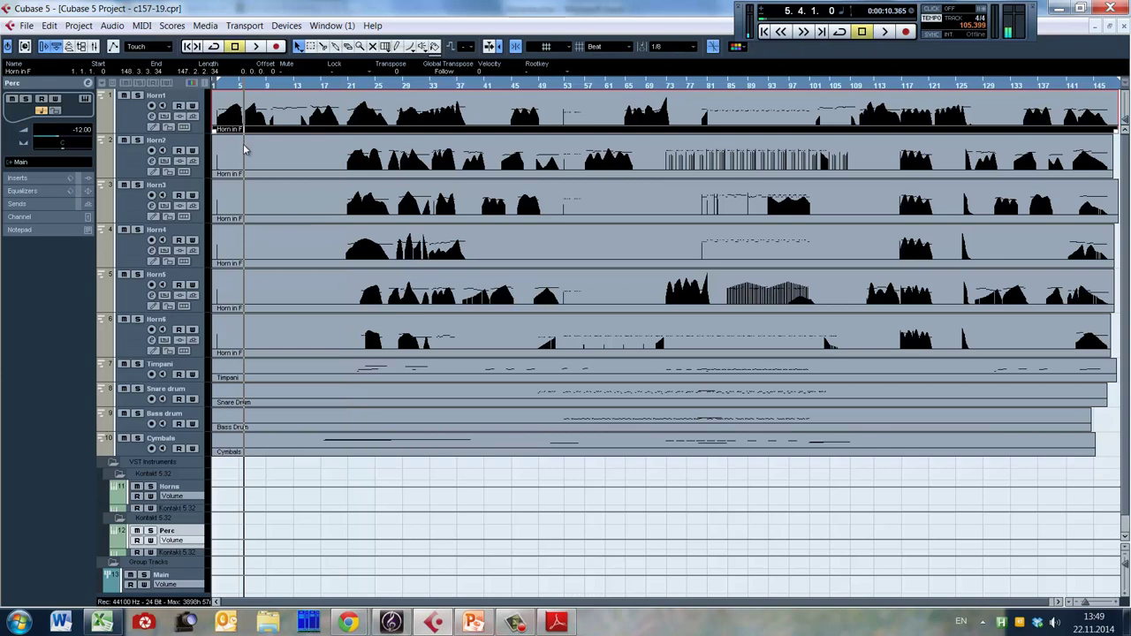
key("space")
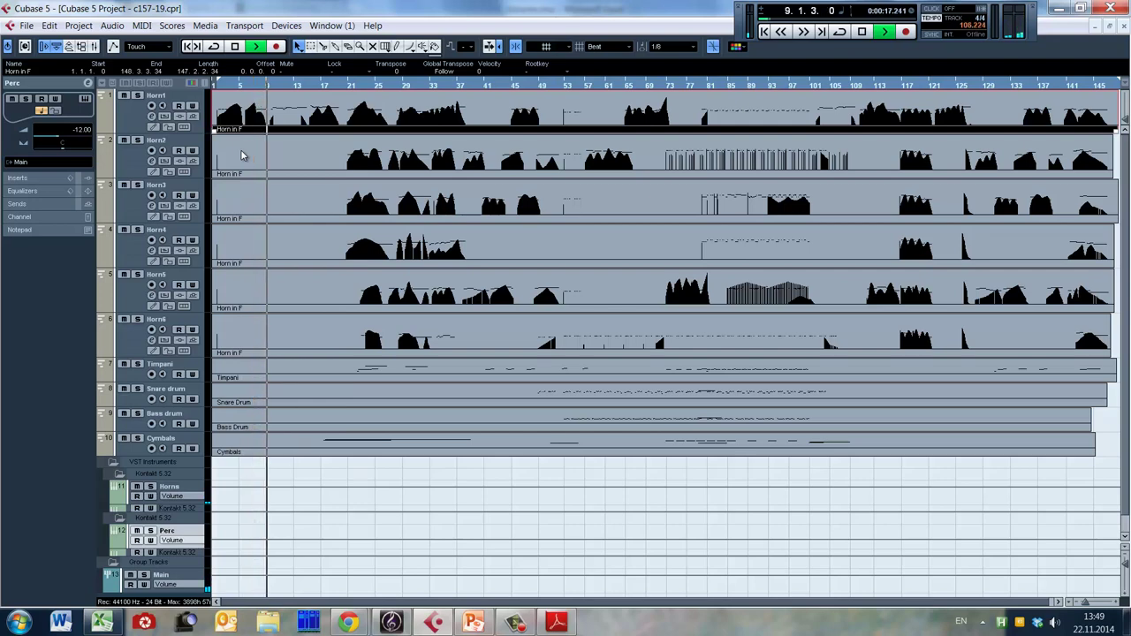
key("space")
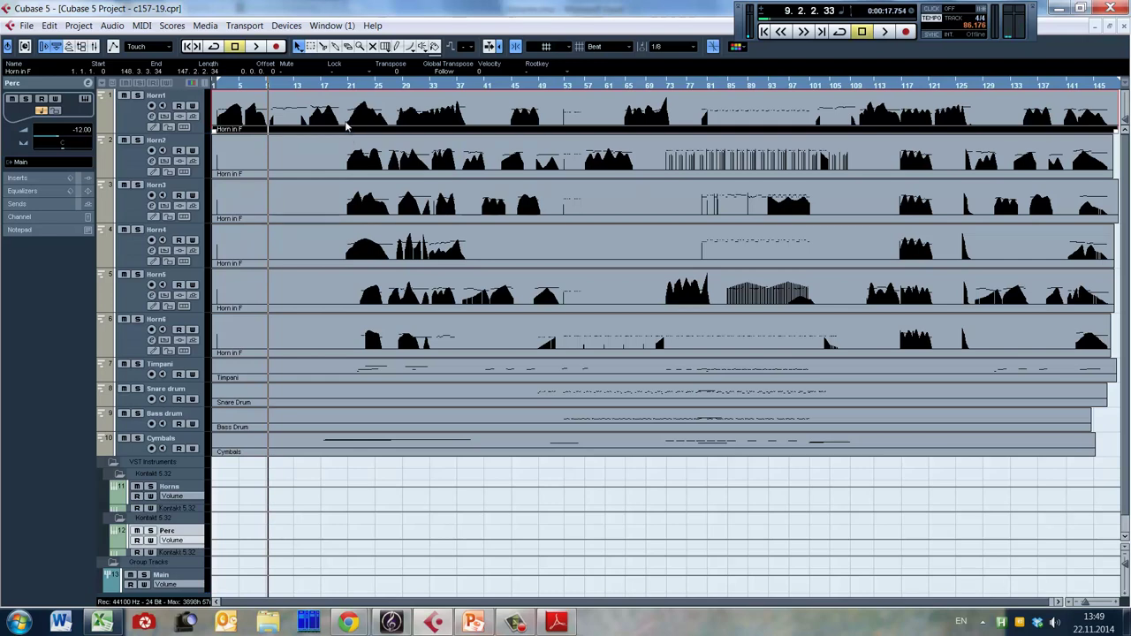
Play the horns' ensemble entry from bar 20 to bar 23, and place the play position at bar 23.
left_click(346, 126)
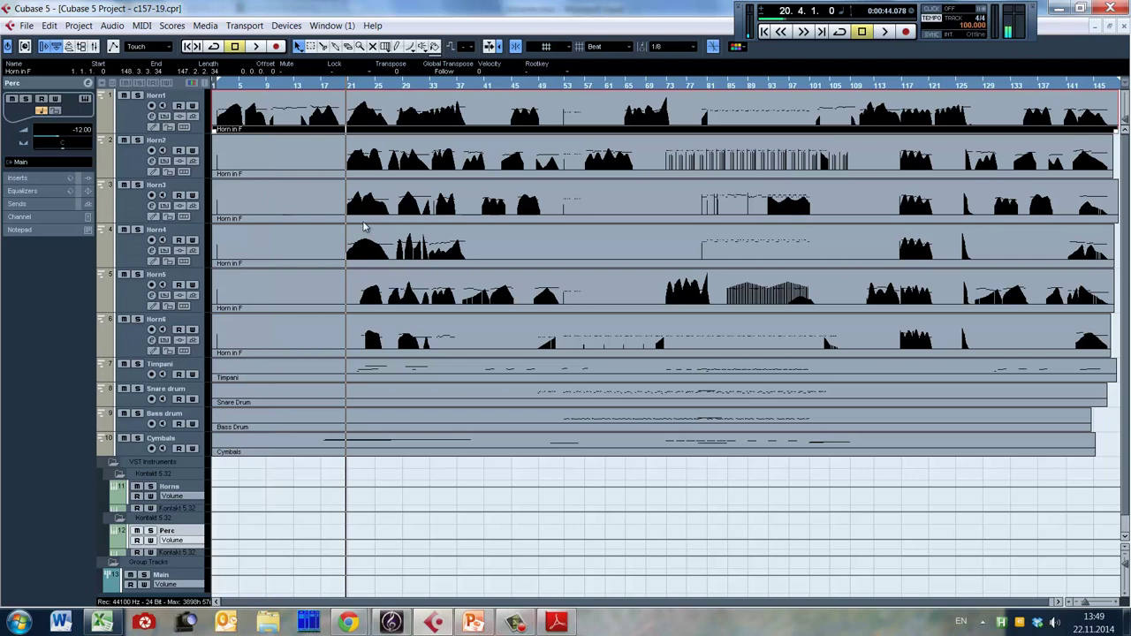
key("space")
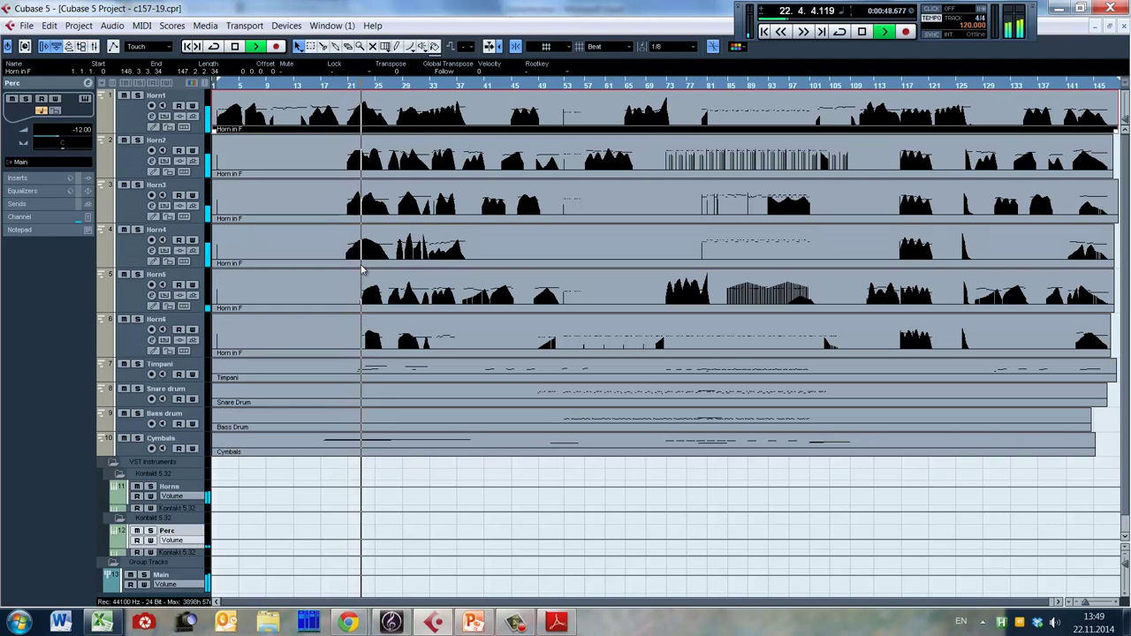
key("space")
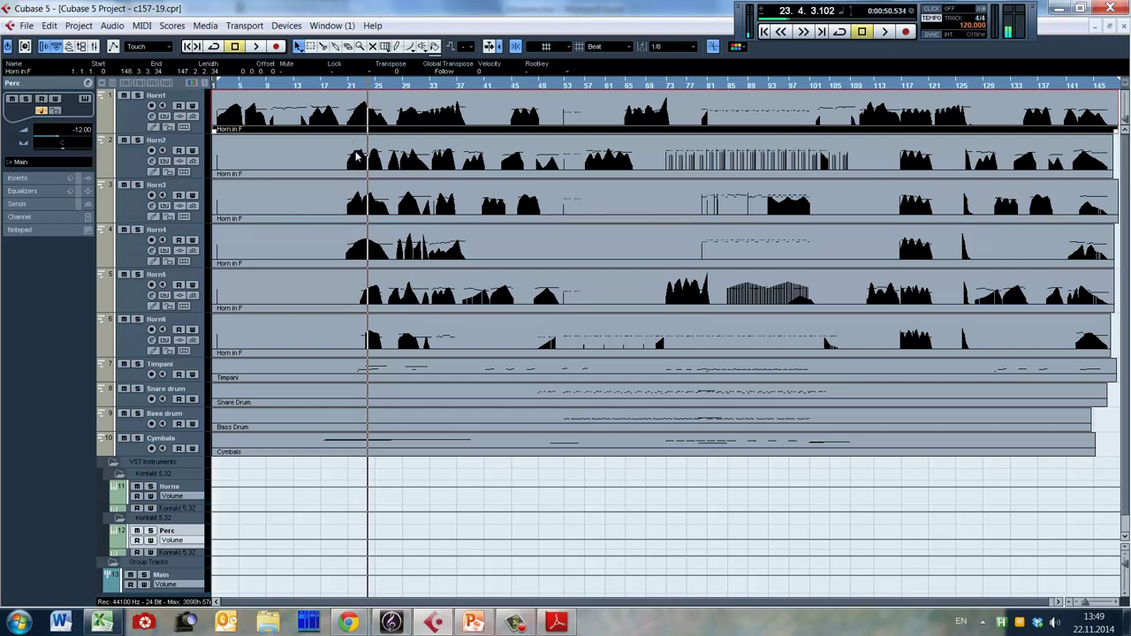
left_click(346, 202)
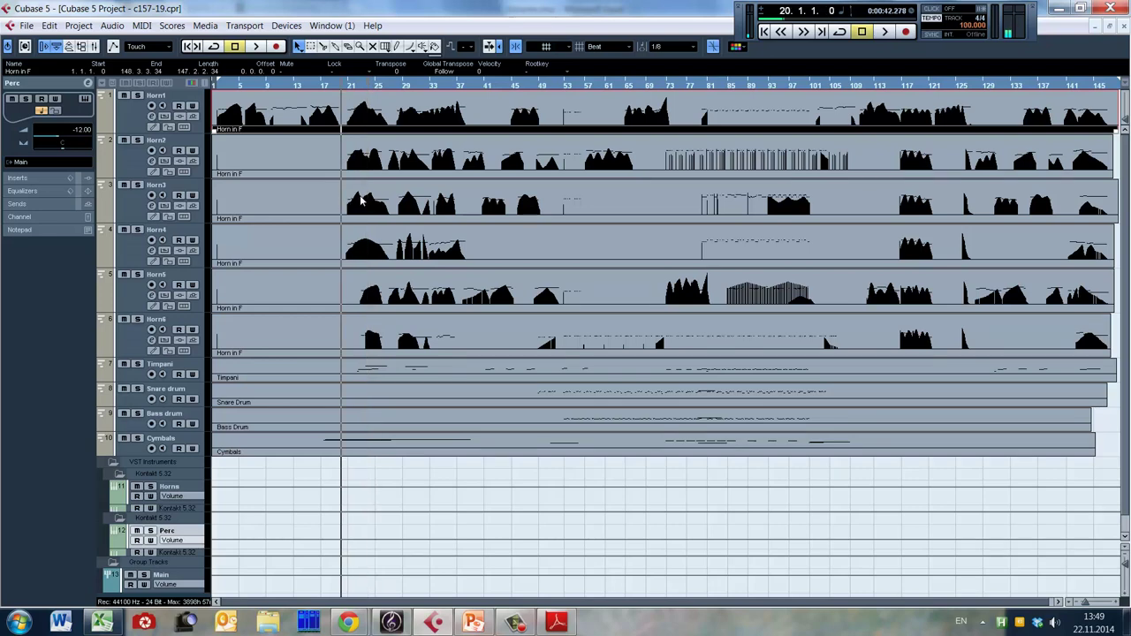
left_click(362, 201)
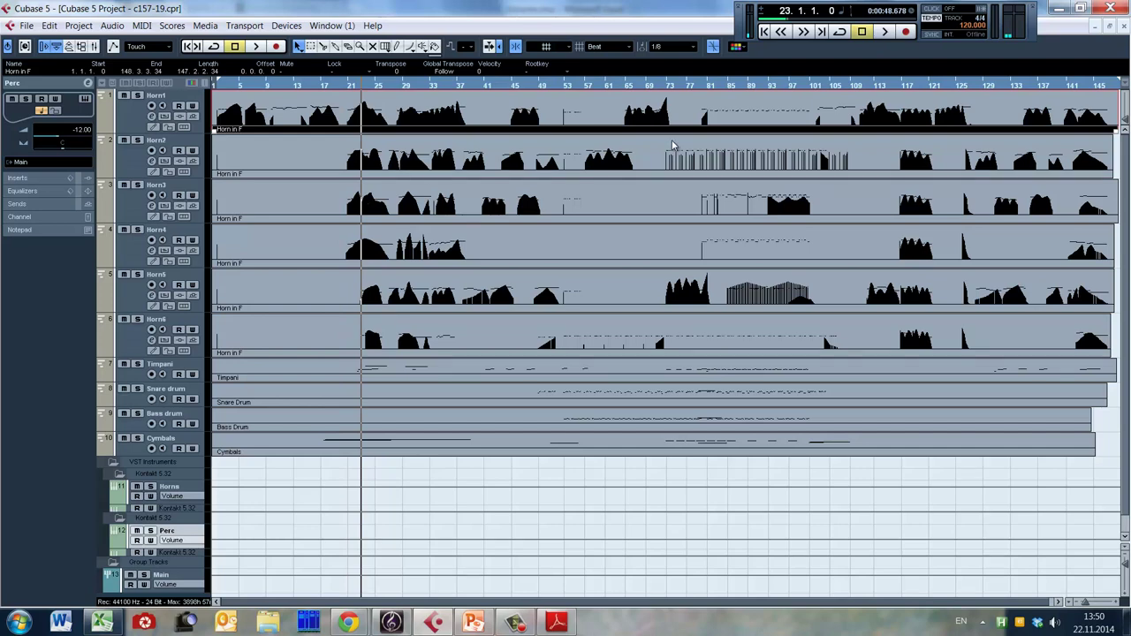
Play the six-horn passage from bar 116 to bar 119 in close-up, and return the play position to bar 116.
left_click(901, 202)
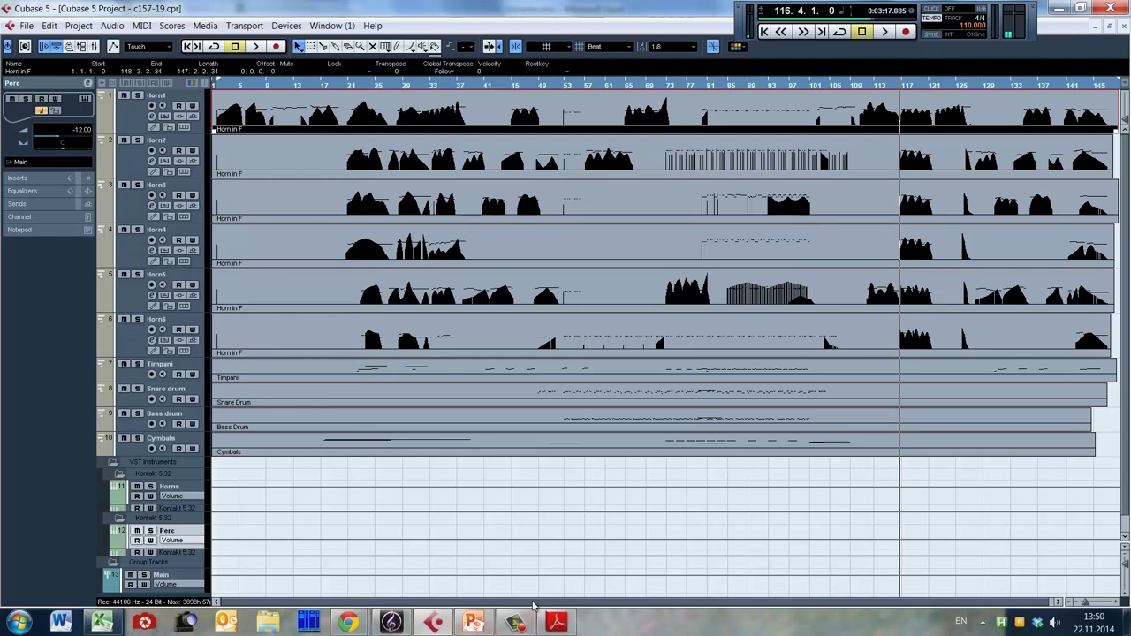
scroll(535, 603, "right", 1)
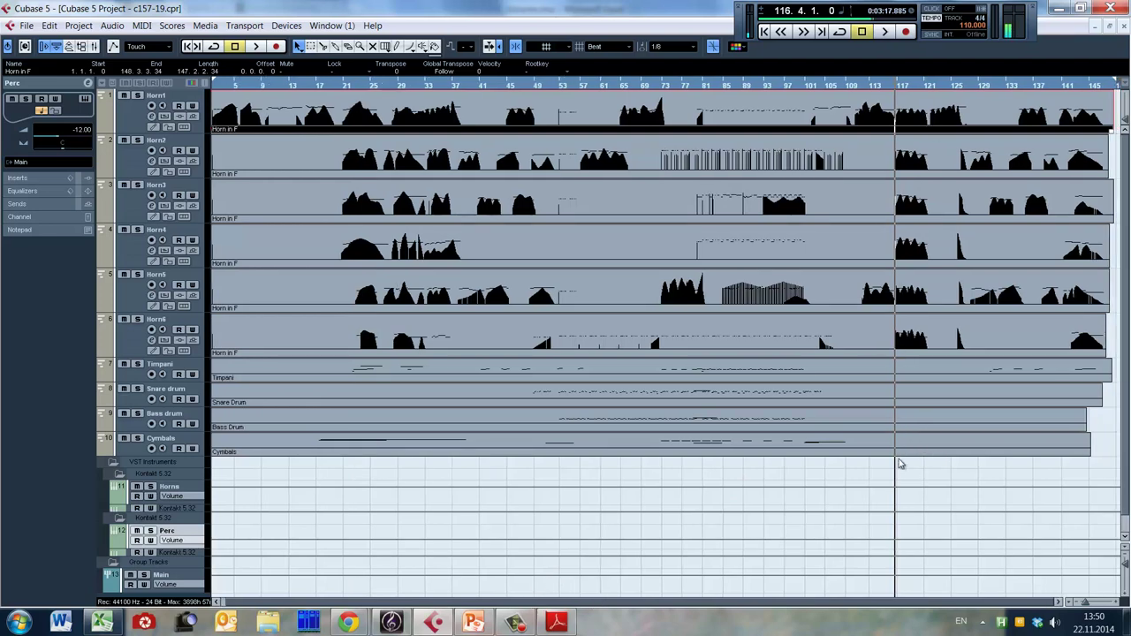
key("h")
key("h")
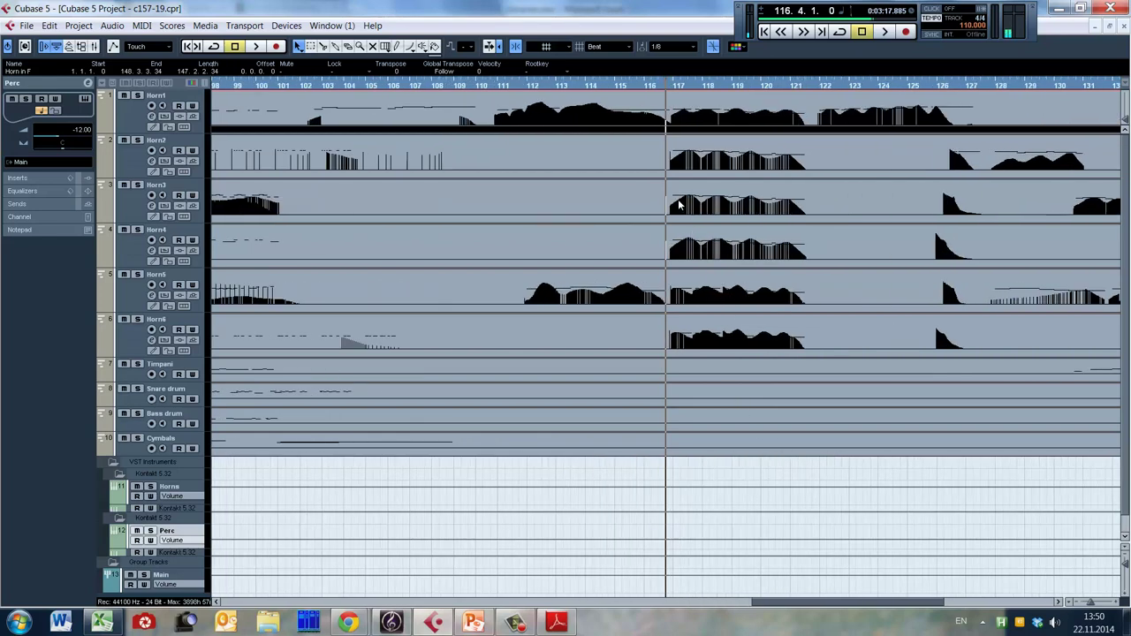
key("space")
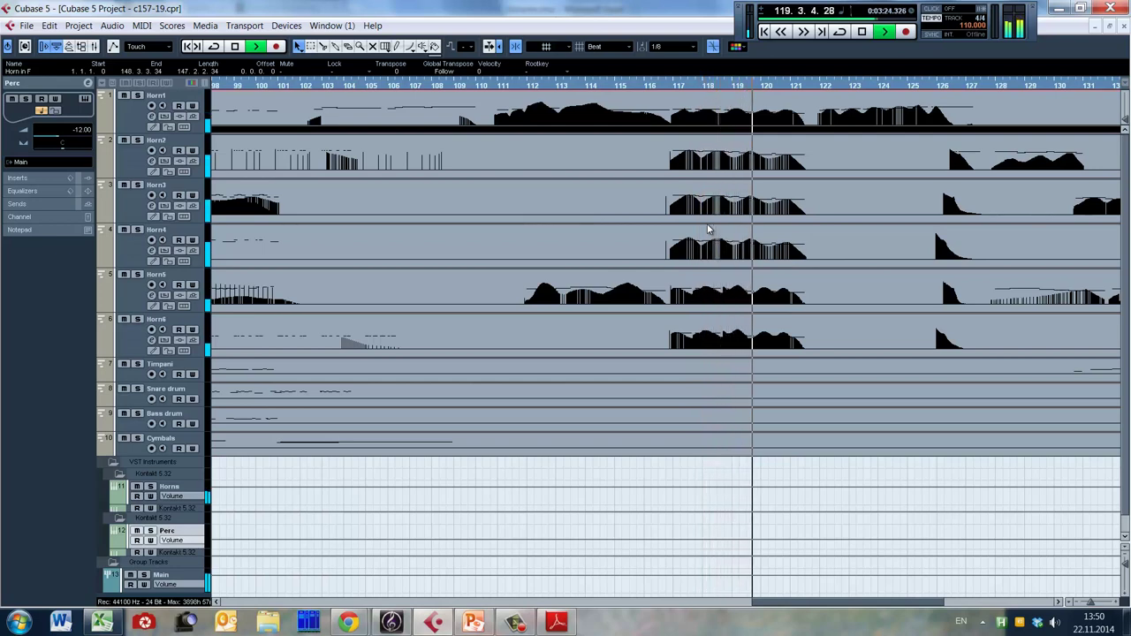
key("space")
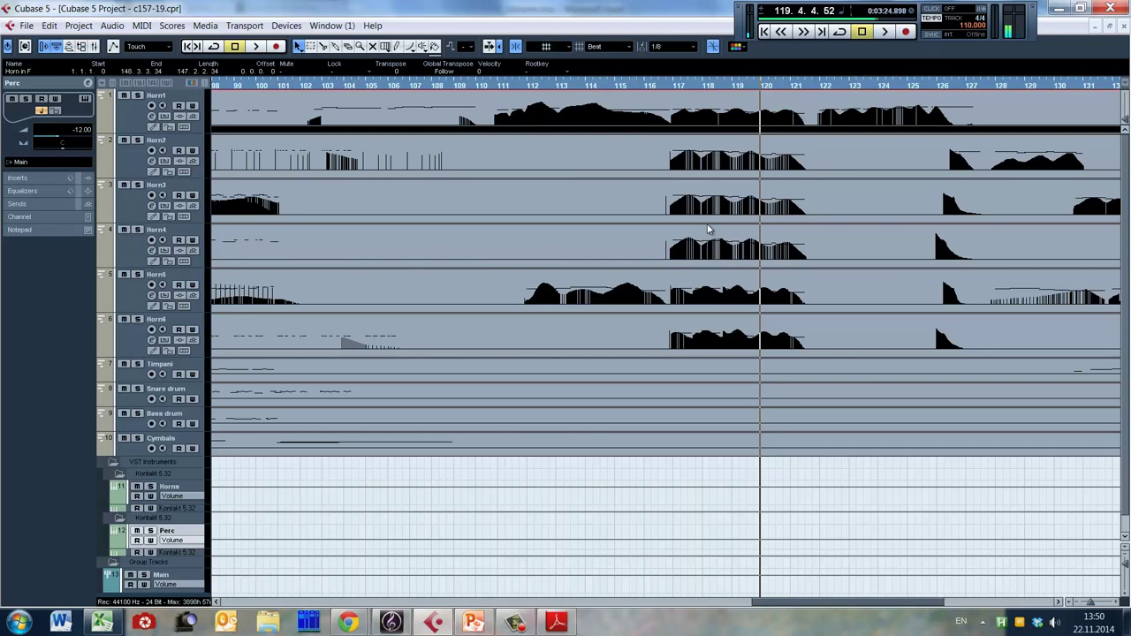
left_click(669, 196)
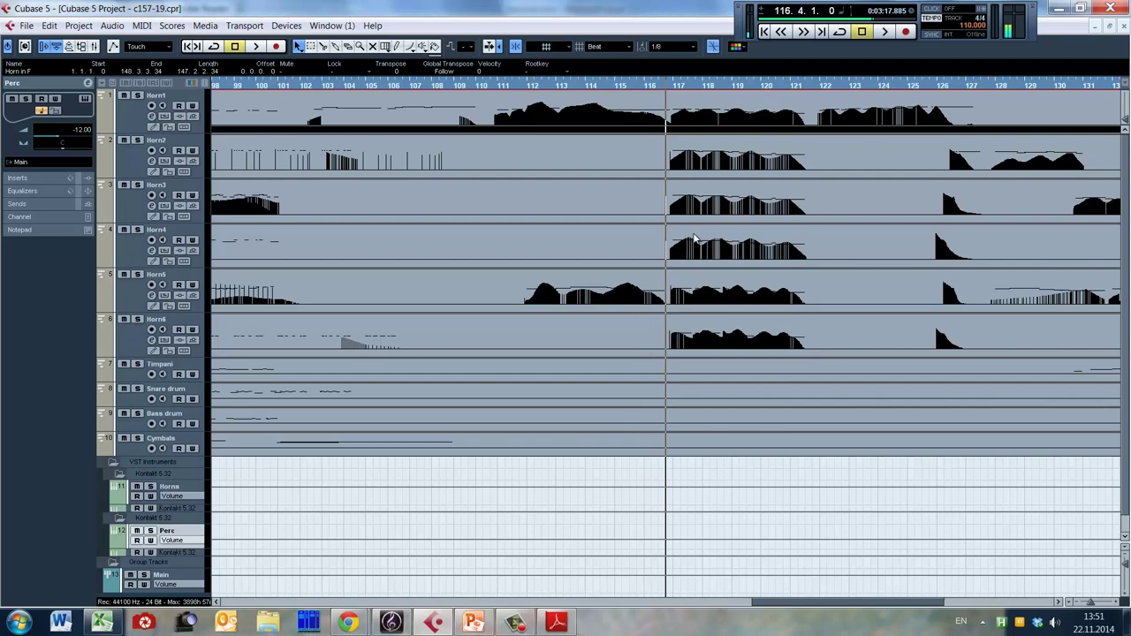
Open the Horn5 part in the Key Editor, examine its notes and cc100 block around bars 117 to 122, and close it.
left_click(733, 340)
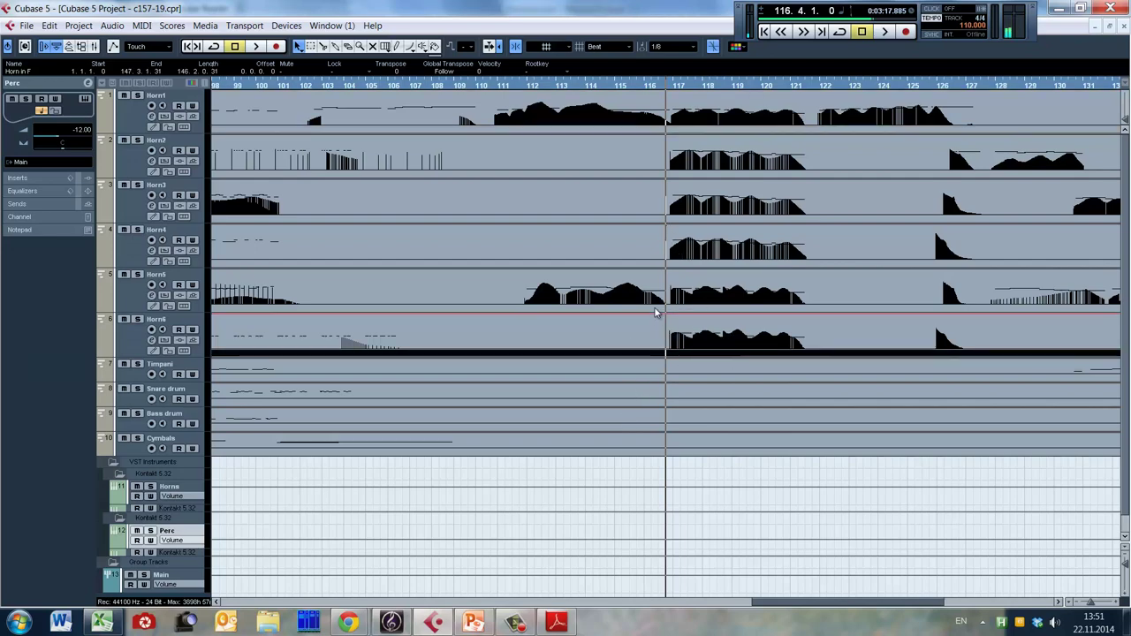
double_click(707, 296)
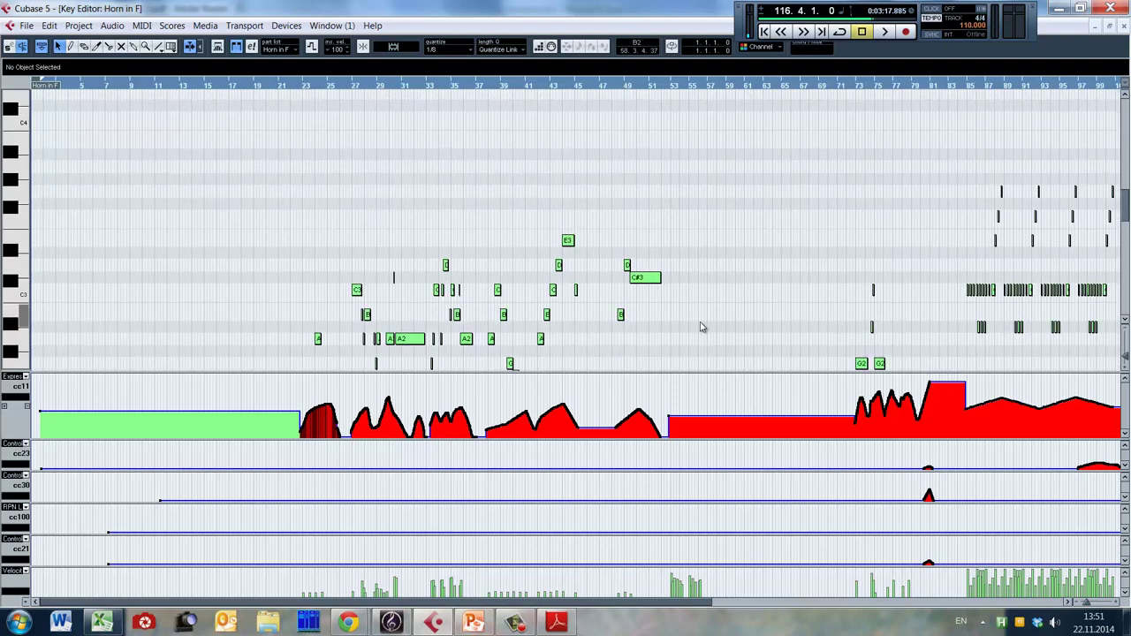
scroll(700, 327, "right", 6)
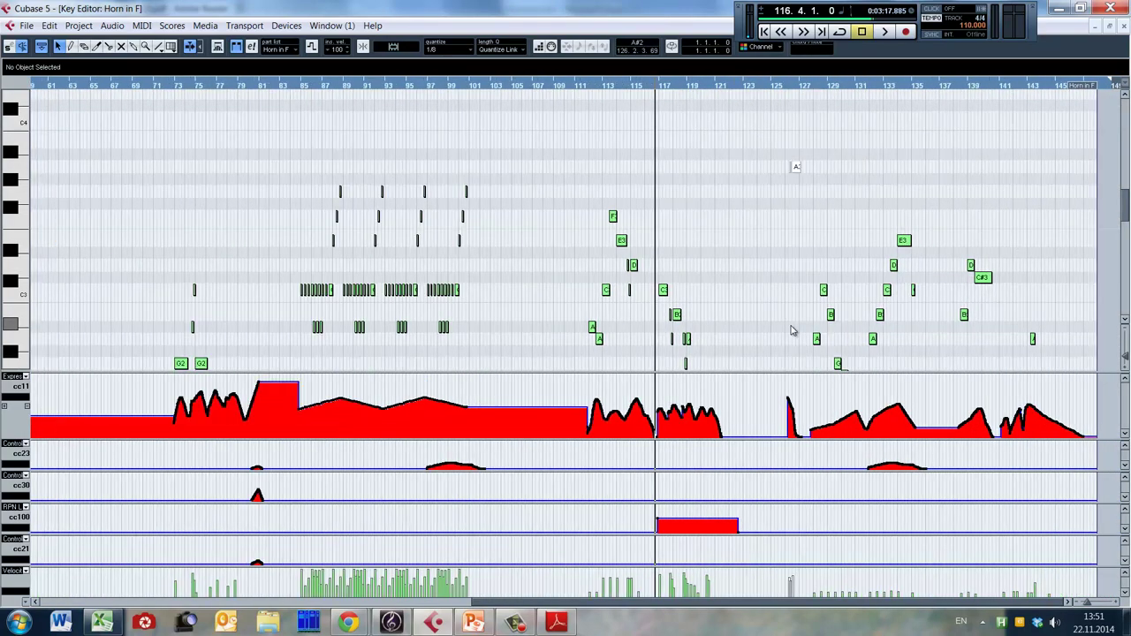
scroll(793, 330, "right", 3)
scroll(642, 290, "down", 4)
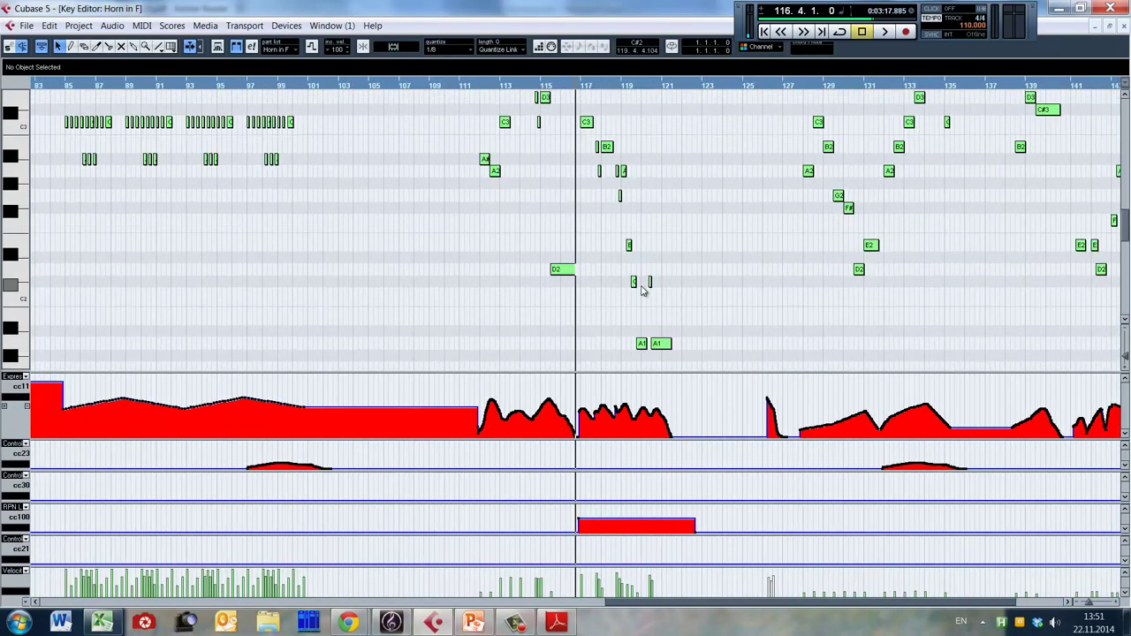
left_click_drag(571, 512, 712, 537)
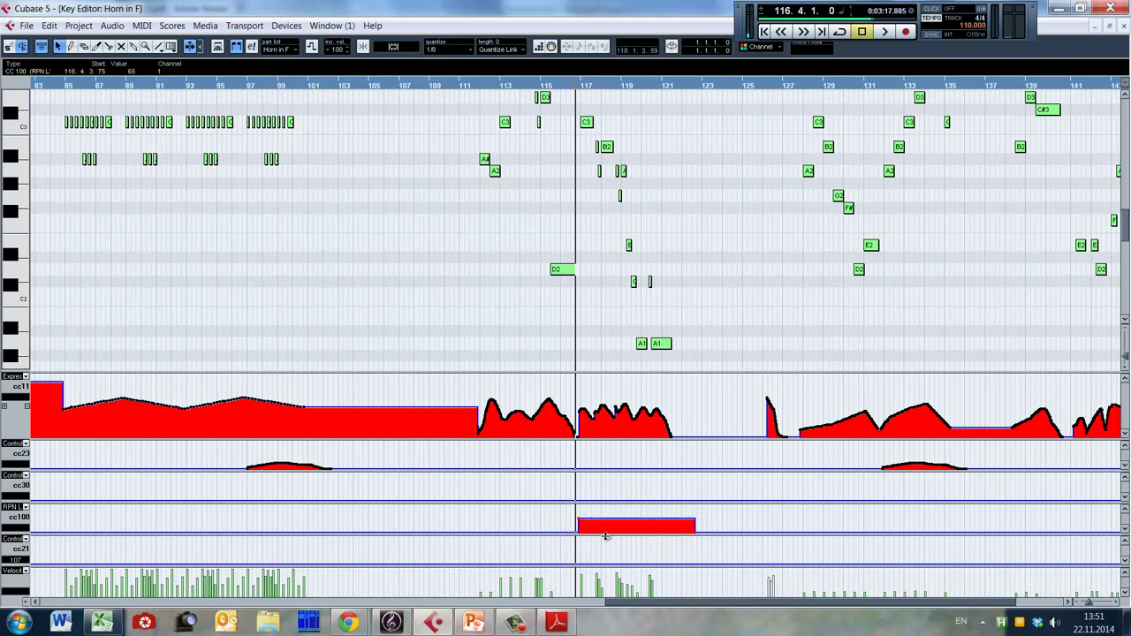
key("Return")
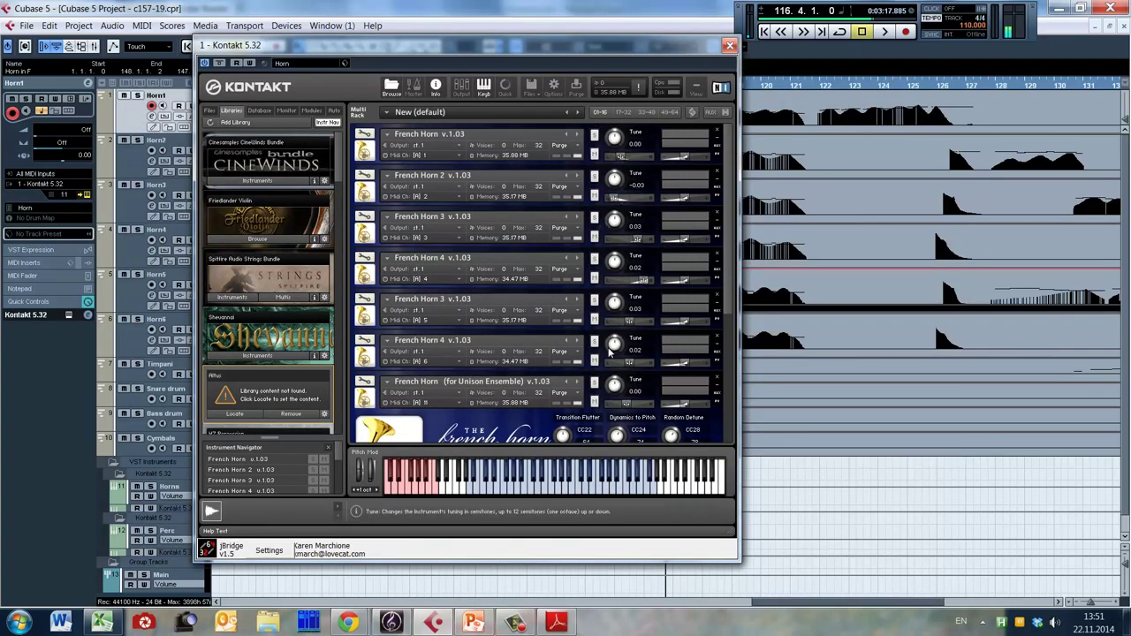
Review the Controllers 3 page of the French Horn (for Unison Ensemble) instrument in Kontakt and switch it to Controllers 2.
left_click_drag(732, 139, 732, 222)
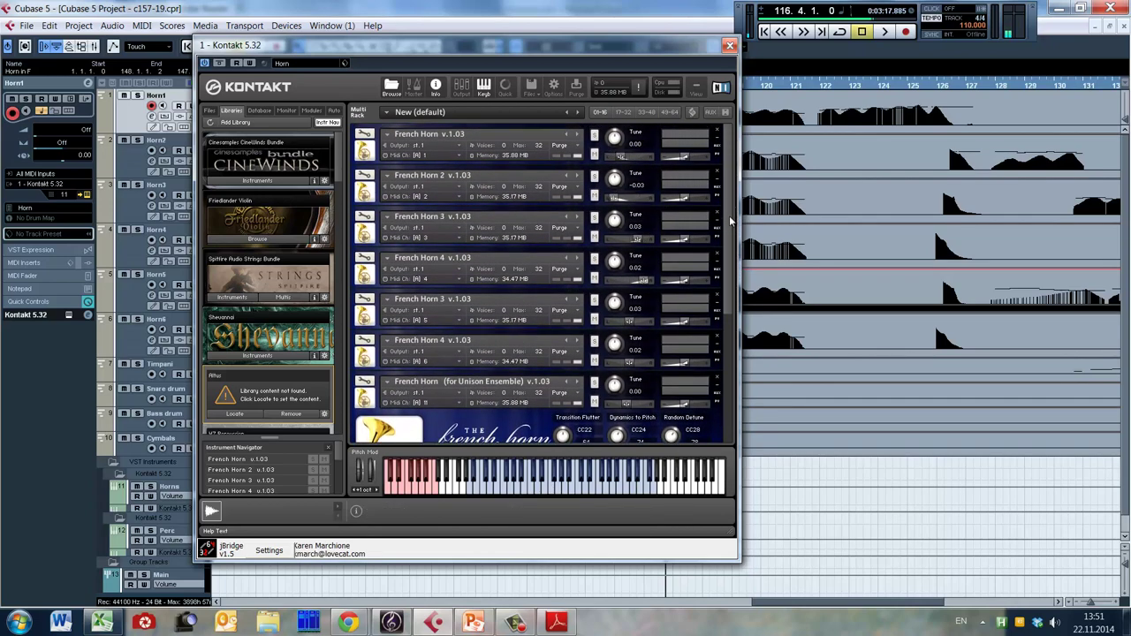
scroll(565, 354, "down", 3)
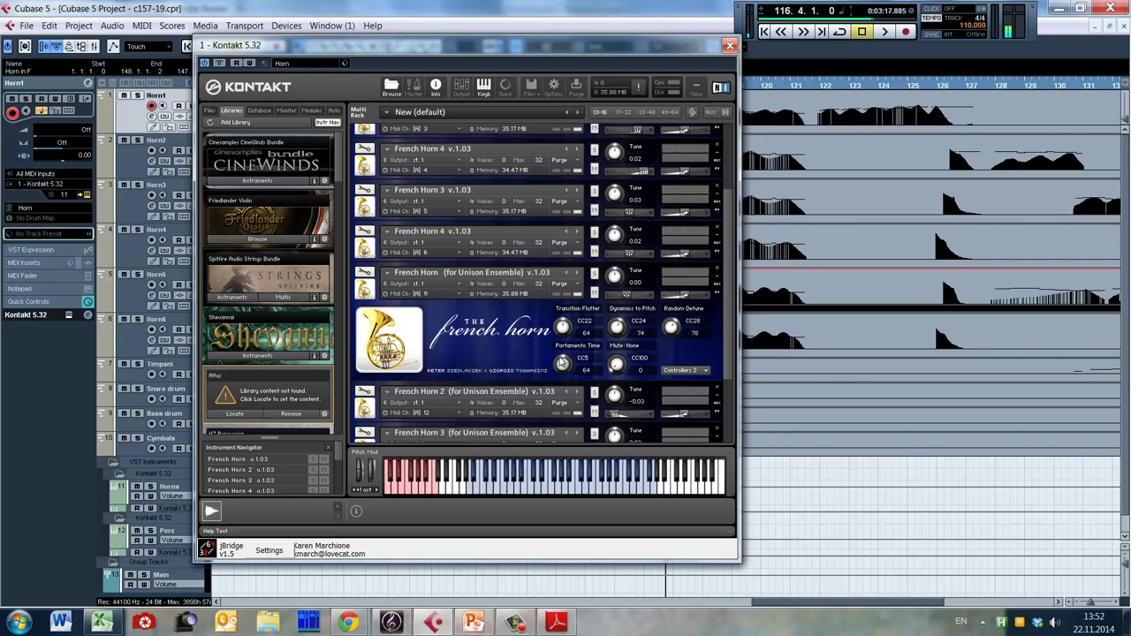
left_click(682, 370)
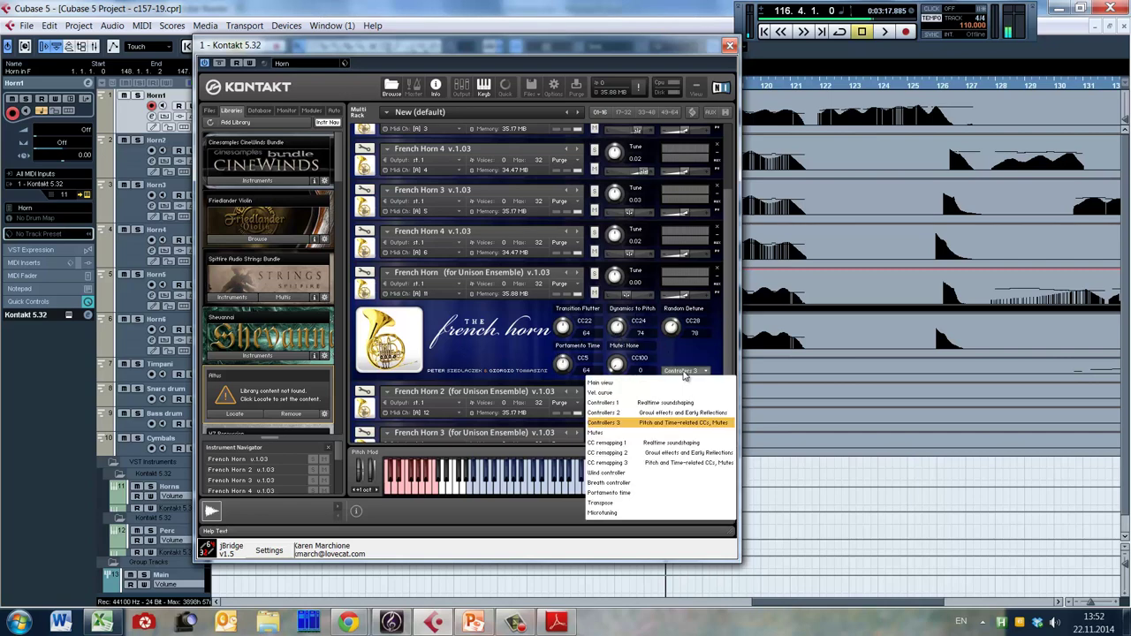
left_click(652, 453)
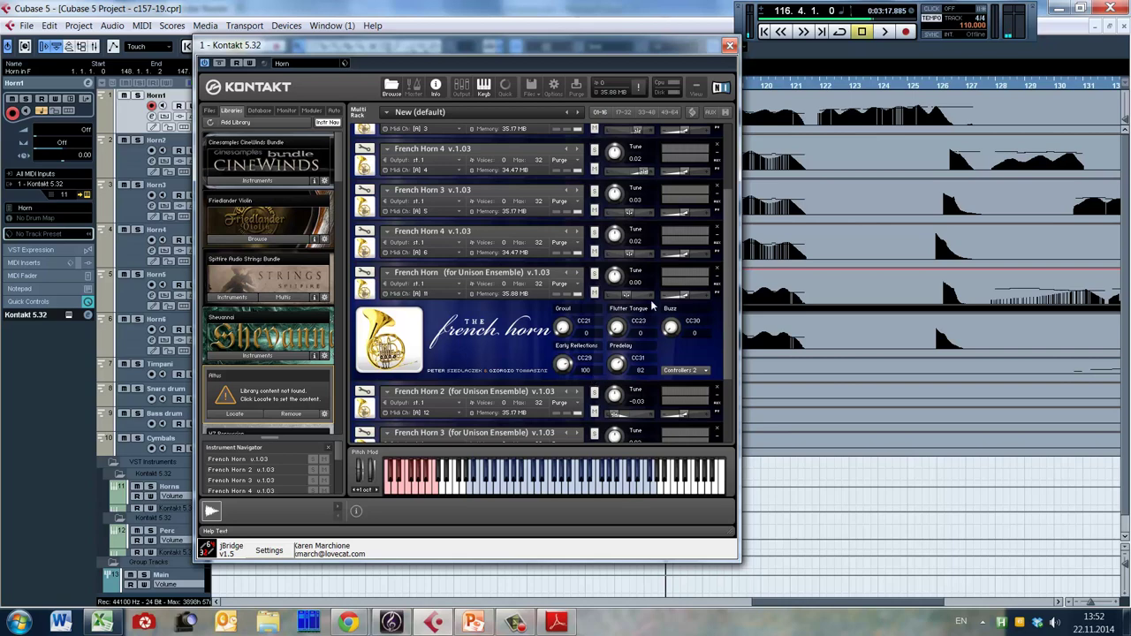
Compare the individual French Horn instruments with the Unison Ensemble versions and their MIDI channels in the Kontakt rack, and close Kontakt.
left_click_drag(731, 218, 740, 134)
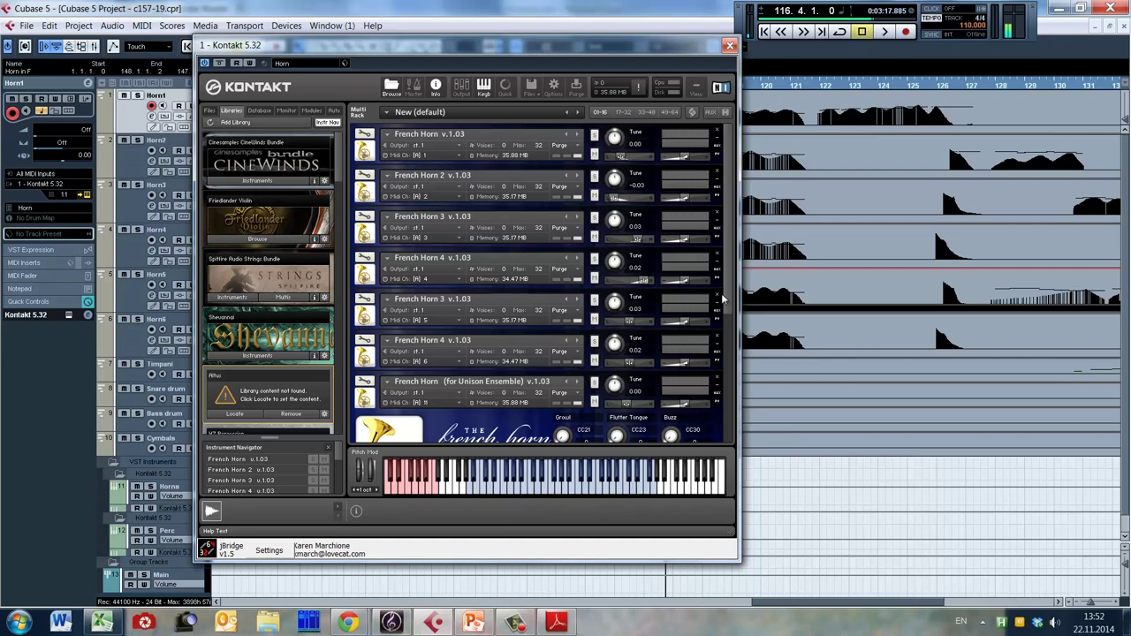
left_click_drag(729, 294, 735, 413)
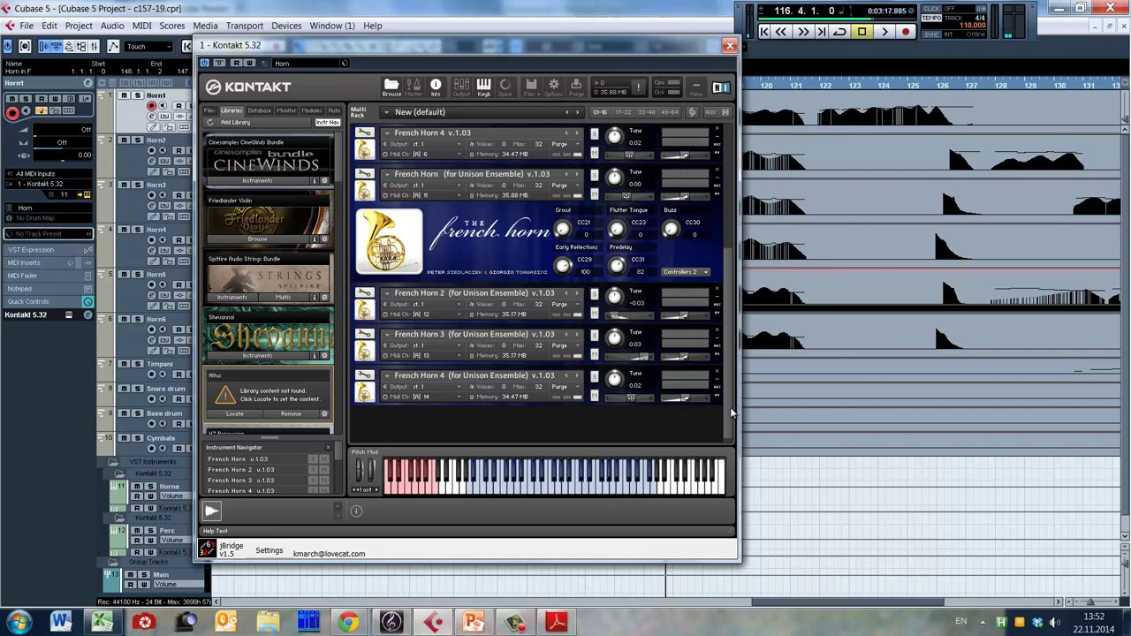
left_click_drag(729, 406, 736, 274)
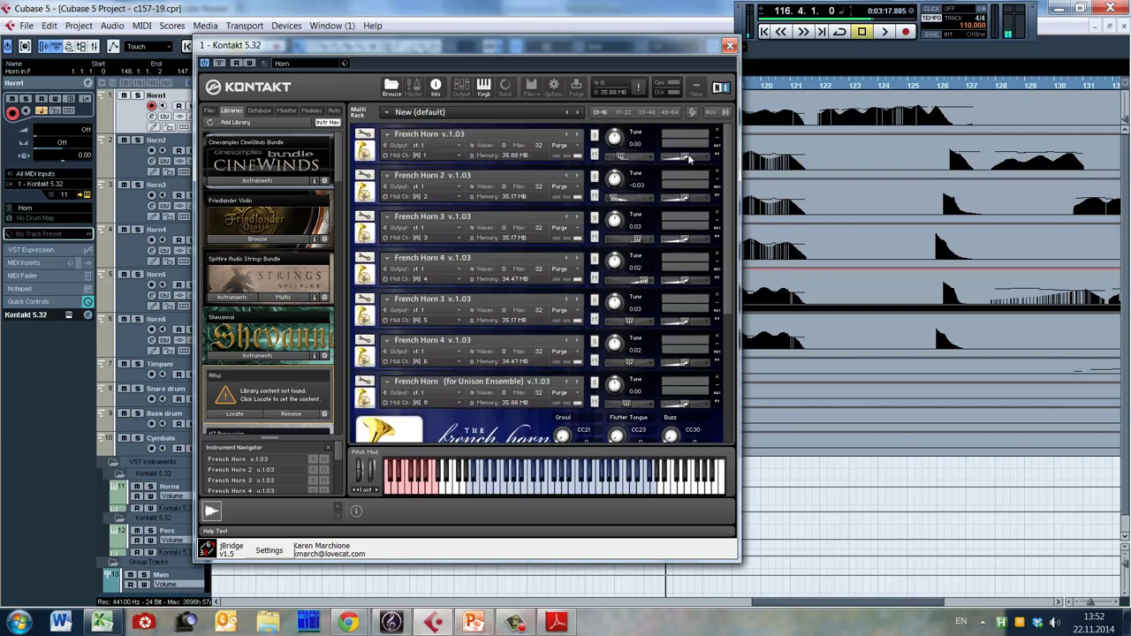
left_click(733, 131)
scroll(415, 247, "down", 5)
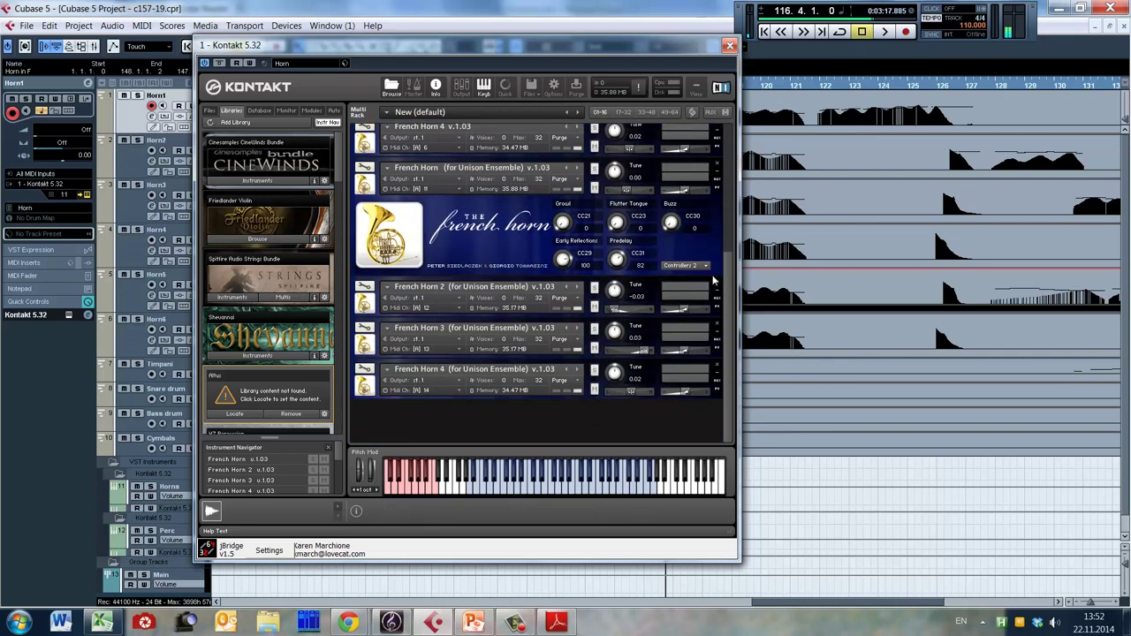
left_click_drag(730, 296, 734, 131)
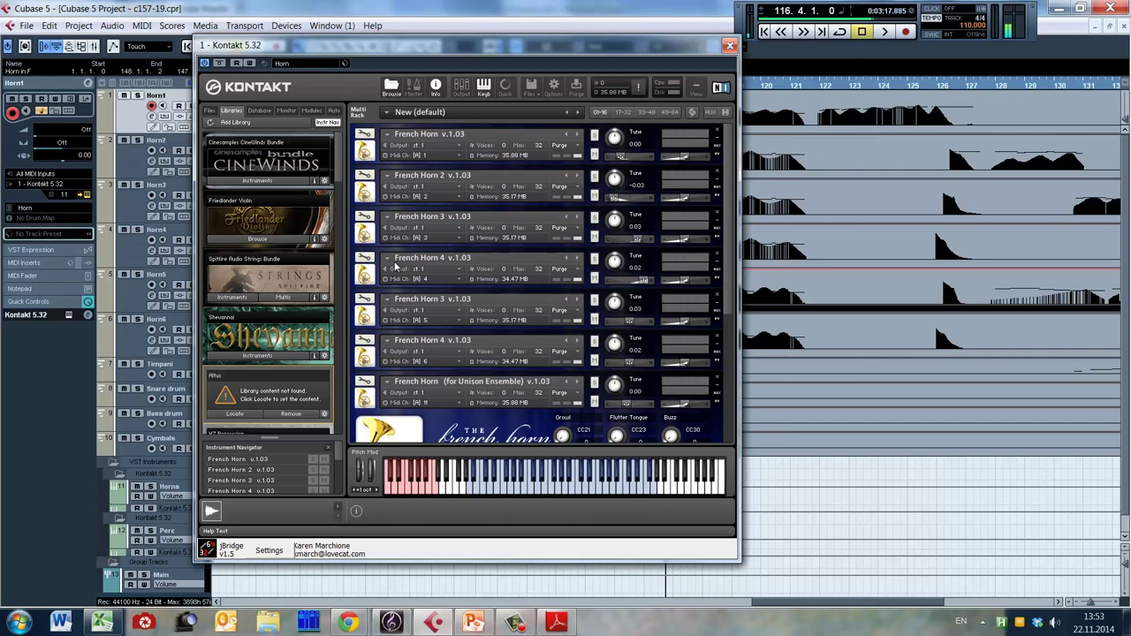
left_click(729, 44)
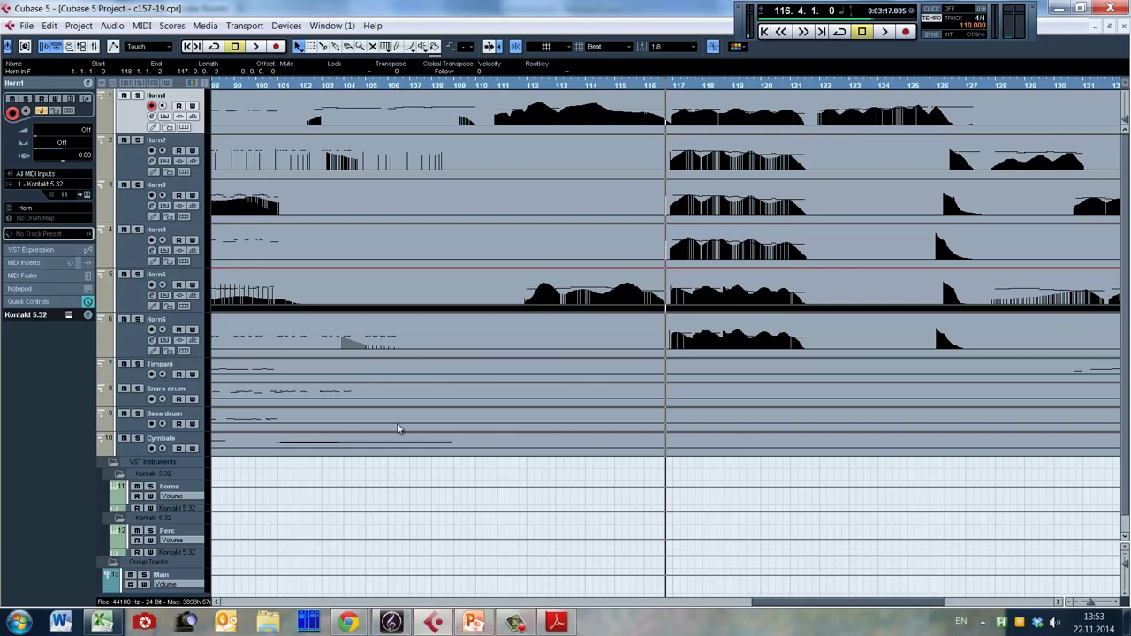
Open the Horn1 part in the Key Editor and examine its cc11, cc1 and cc19 curves around bars 24 to 27.
key("Return")
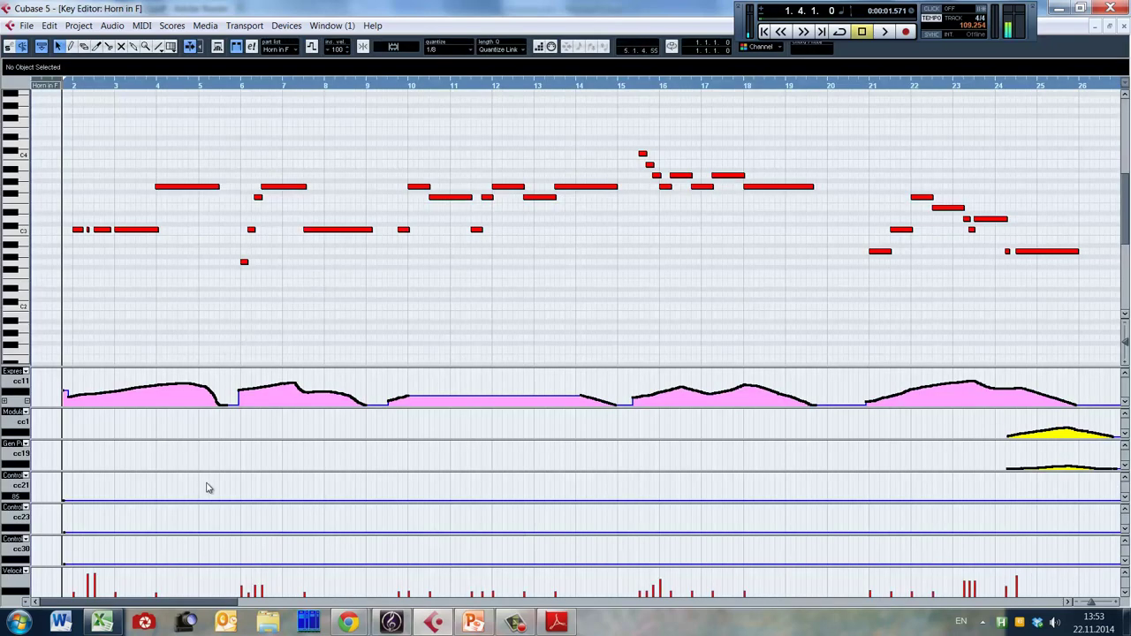
left_click_drag(158, 601, 91, 553)
left_click_drag(55, 373, 375, 422)
scroll(310, 354, "right", 6)
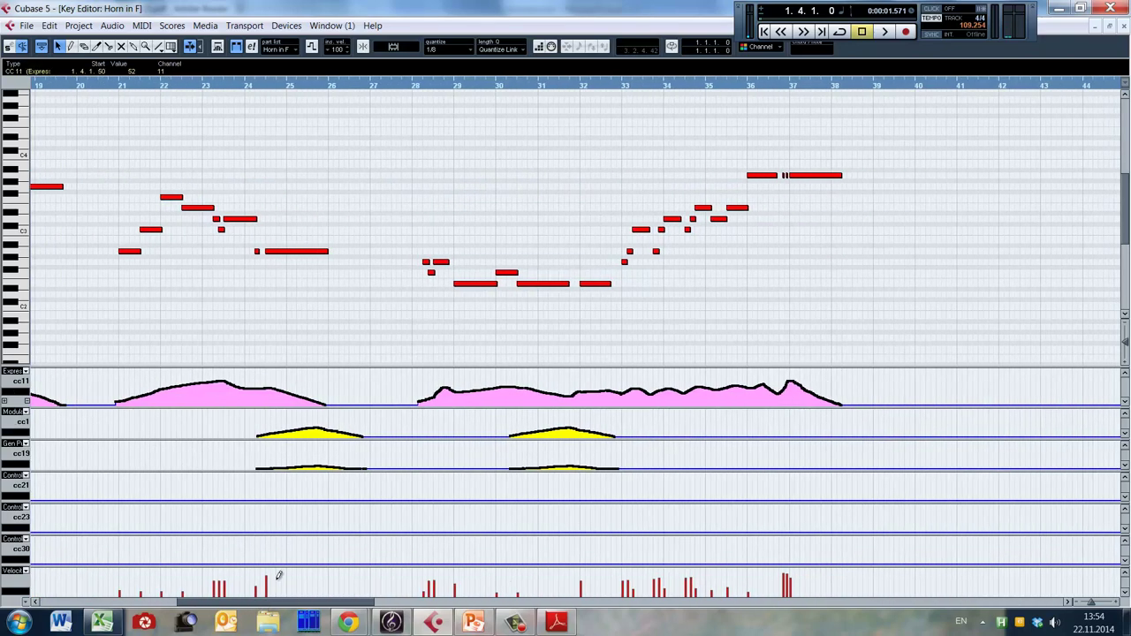
left_click(257, 307)
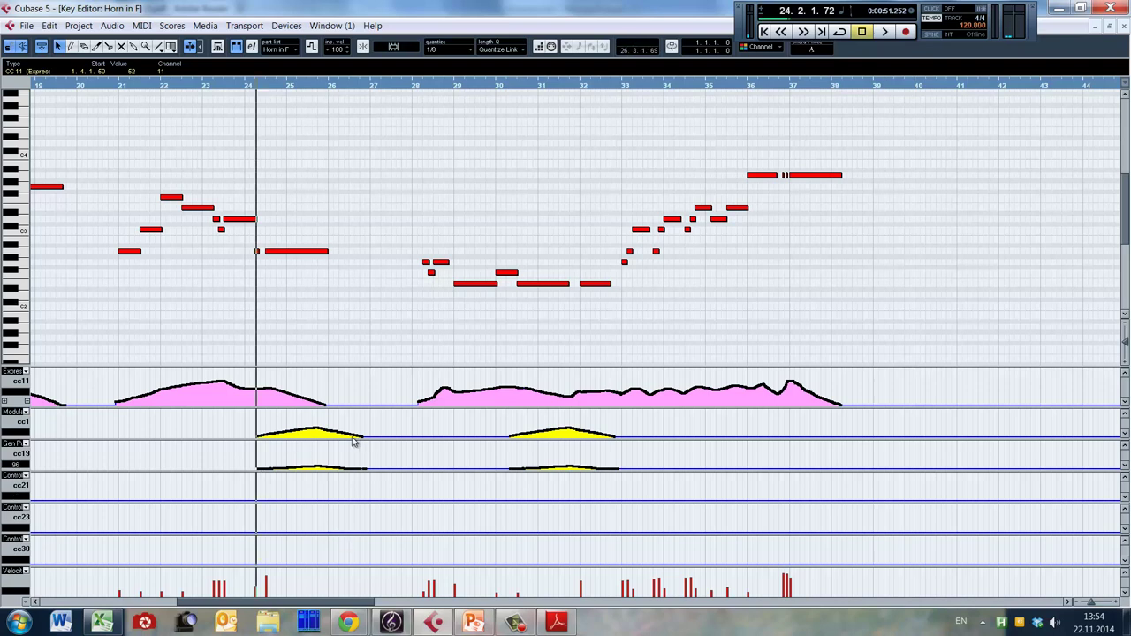
mouse_move(384, 439)
left_mouse_down()
mouse_move(386, 386)
mouse_move(382, 442)
left_mouse_up()
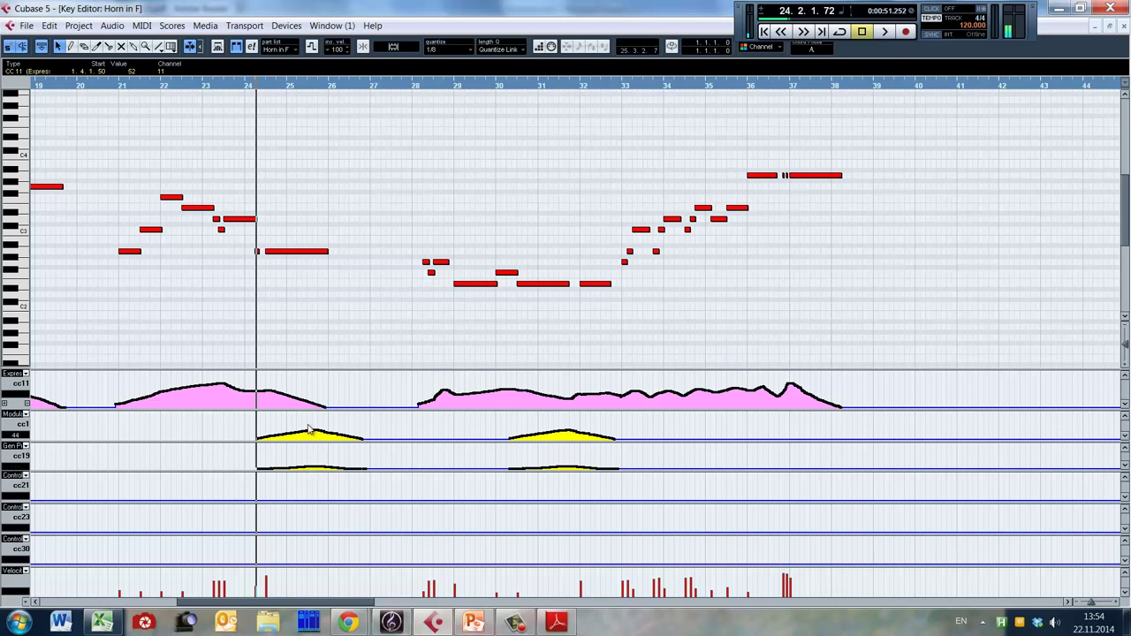
Play the Horn1 phrase from bar 24 to bar 25 and return the play position to bar 24.
left_click(252, 312)
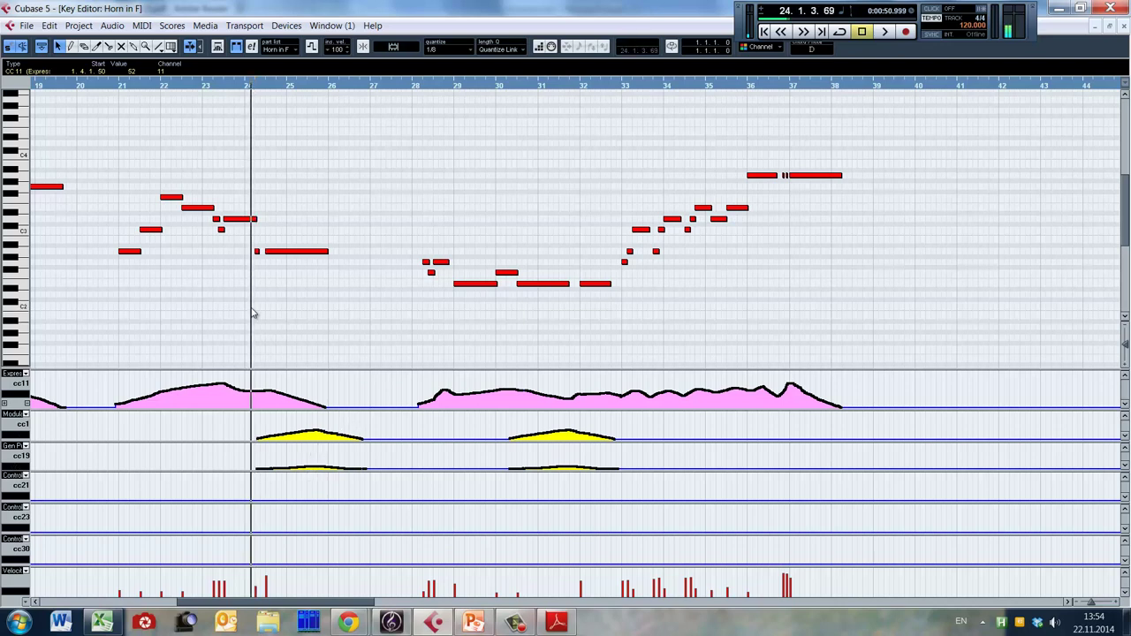
key("space")
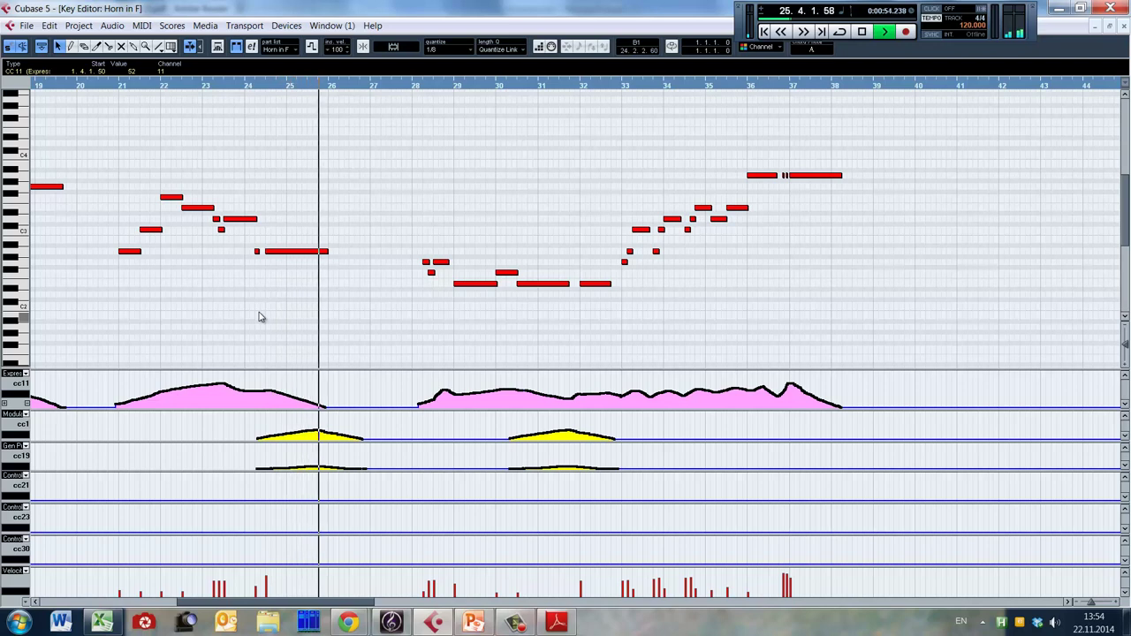
key("space")
left_click(241, 307)
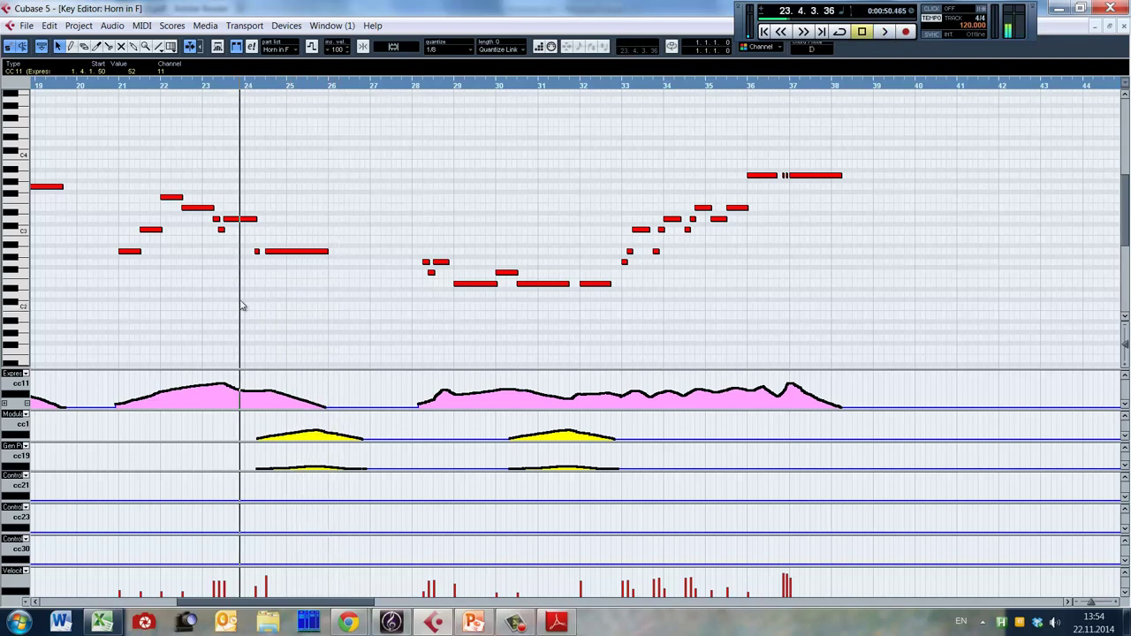
left_click(250, 297)
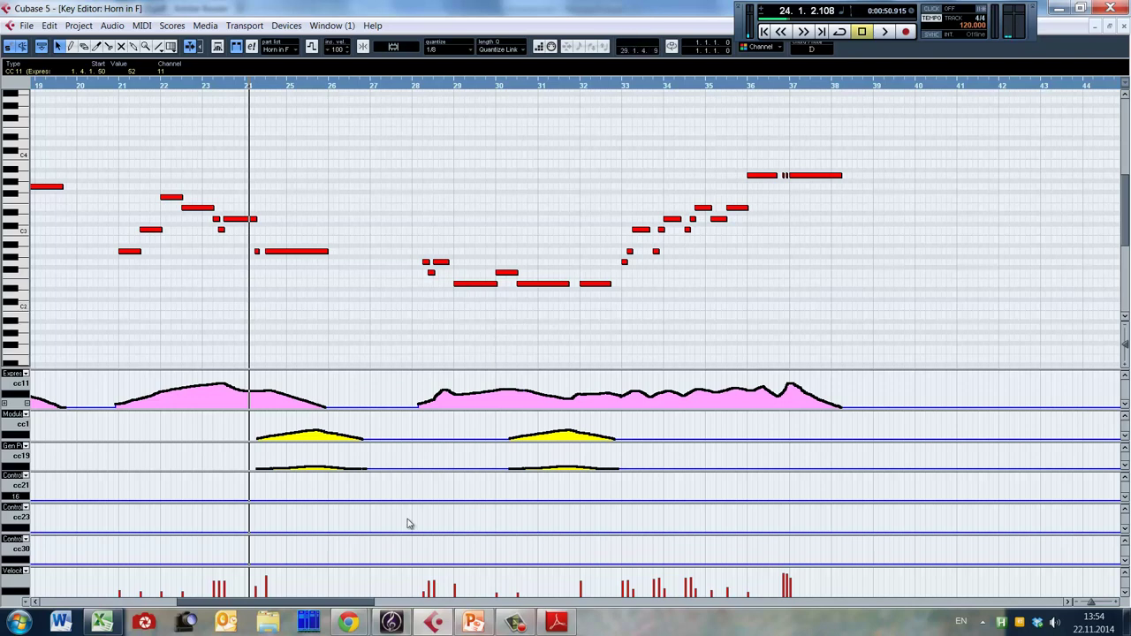
Examine the cc21, cc23 and cc30 peaks around bar 73 and play from bar 71 to bar 73.
left_click_drag(338, 606, 648, 587)
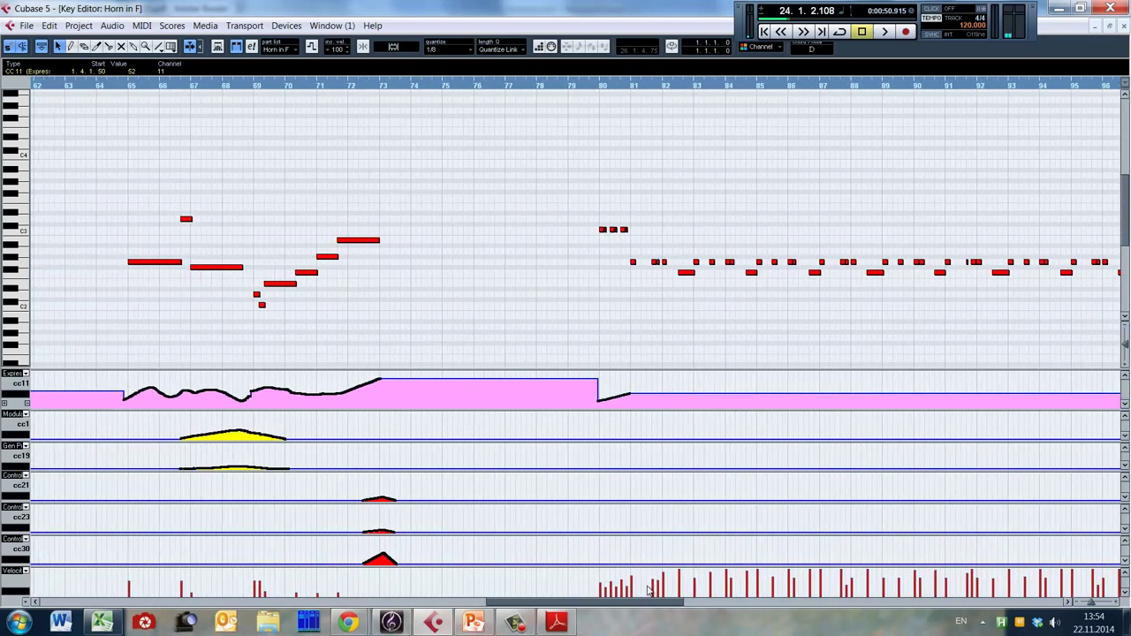
left_click(380, 489)
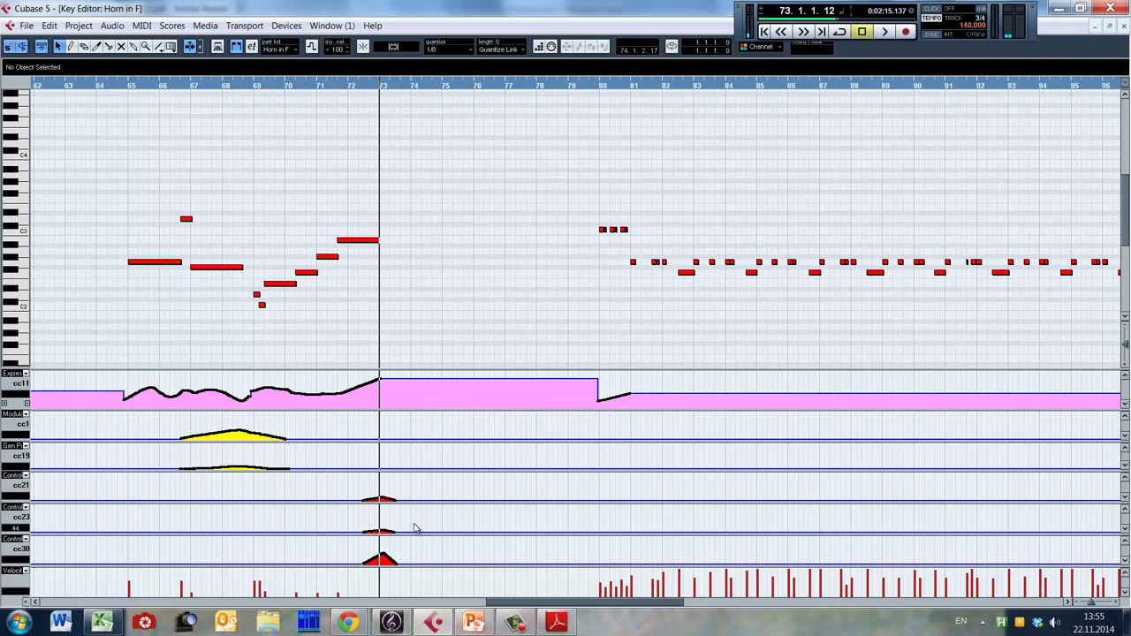
left_click(325, 329)
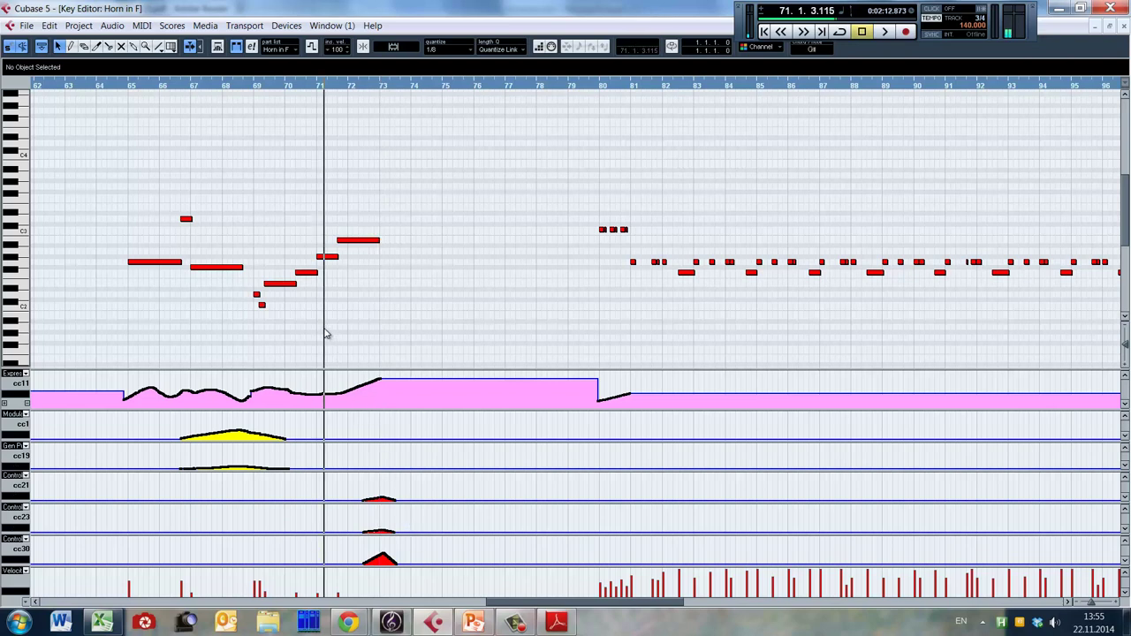
key("space")
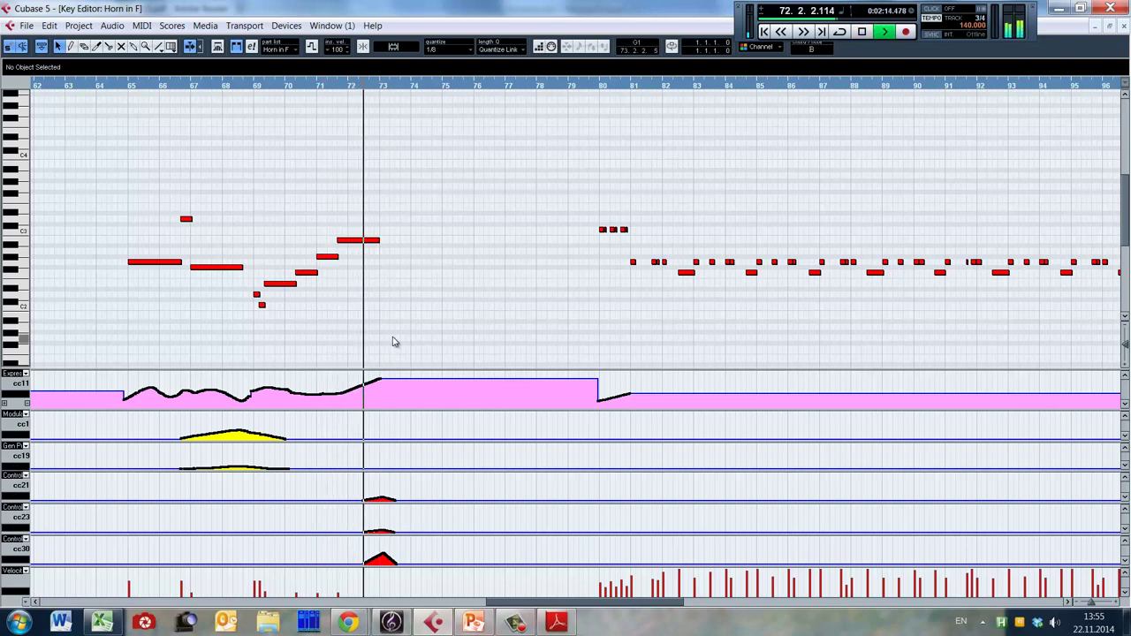
key("space")
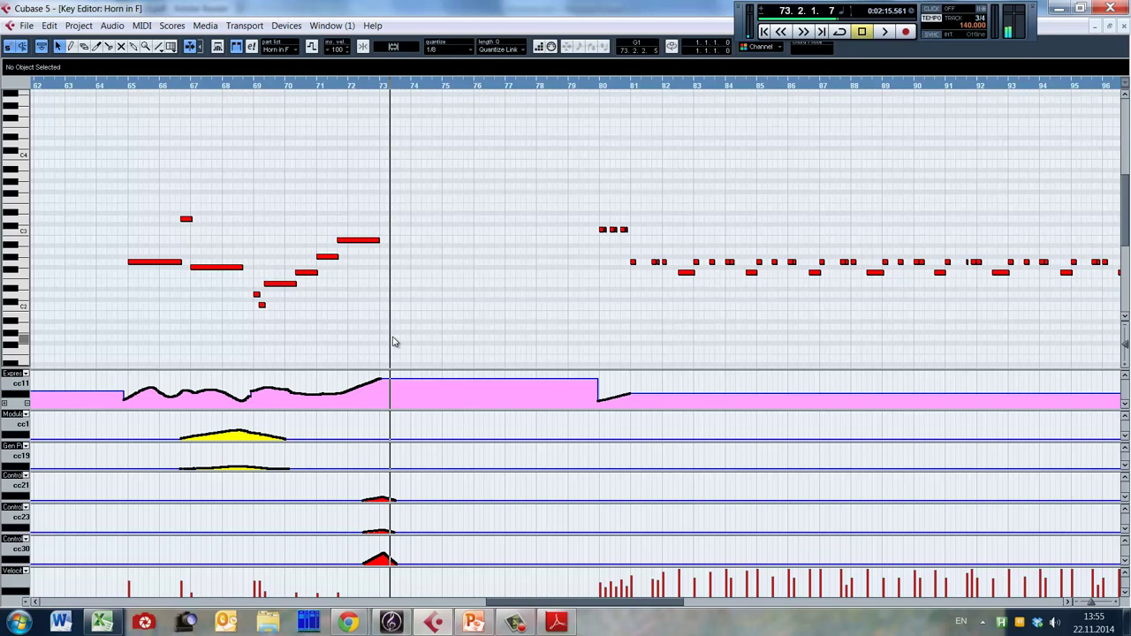
Inspect the short C3 note leading into bar 10 and its overlap in close-up, and place the play position at the end of bar 1.
key("KP_0")
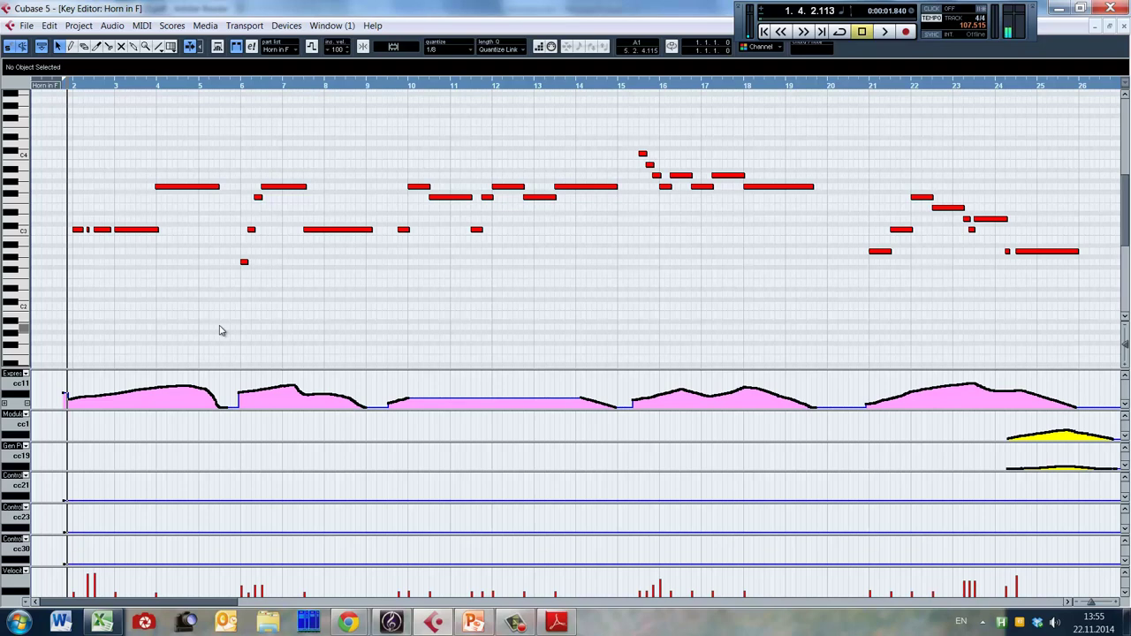
left_click(402, 229)
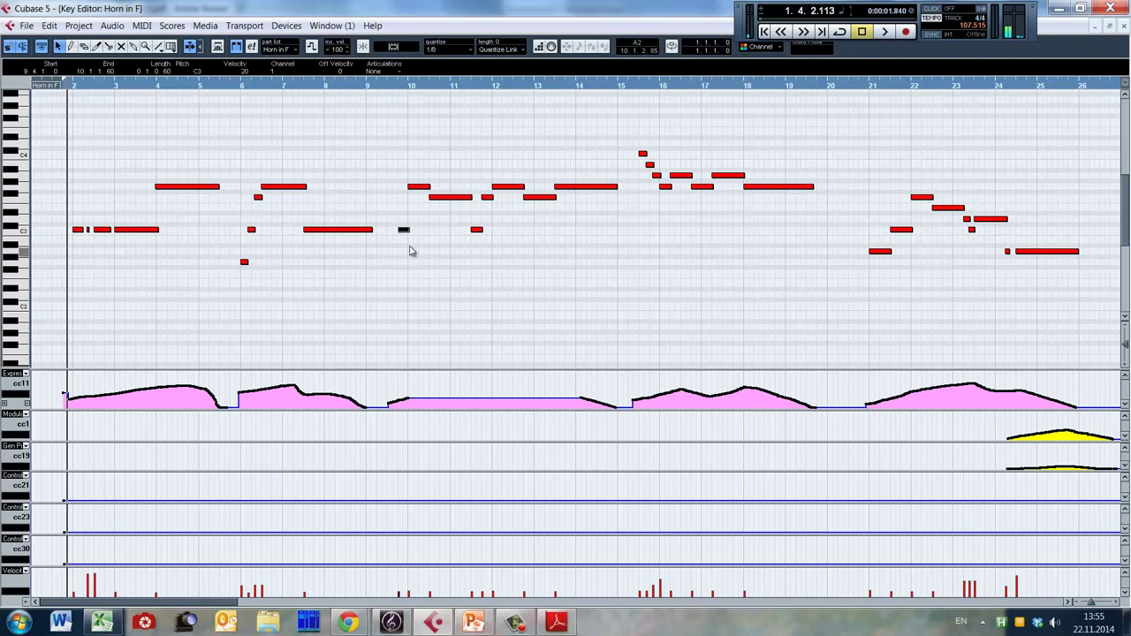
left_click(410, 262)
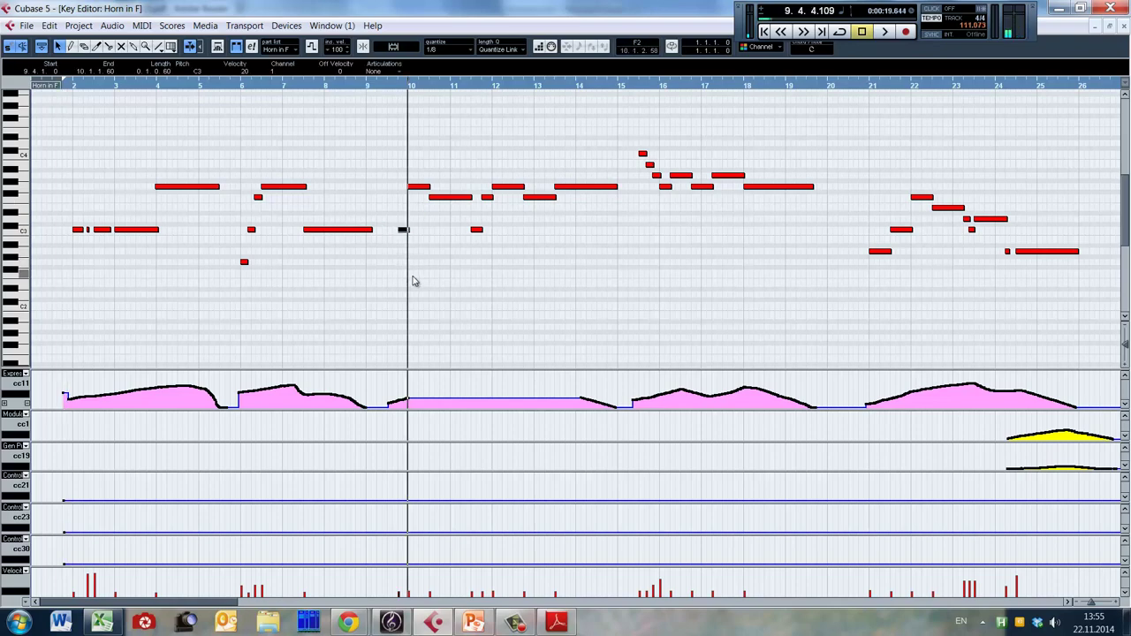
key("h")
key("h")
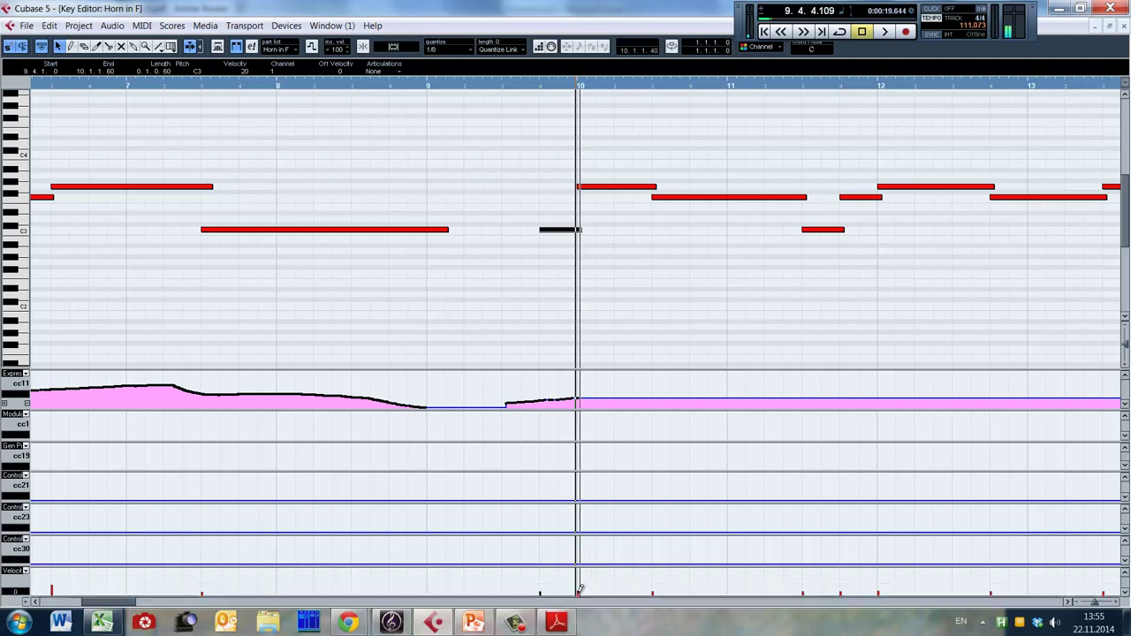
key("g")
key("g")
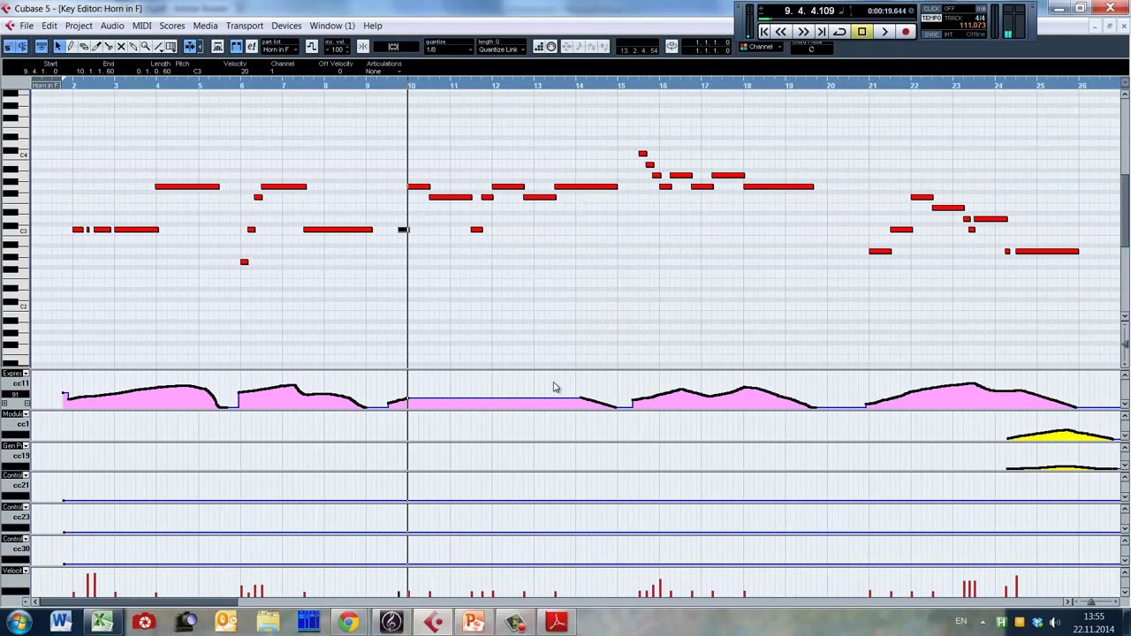
left_click(66, 268)
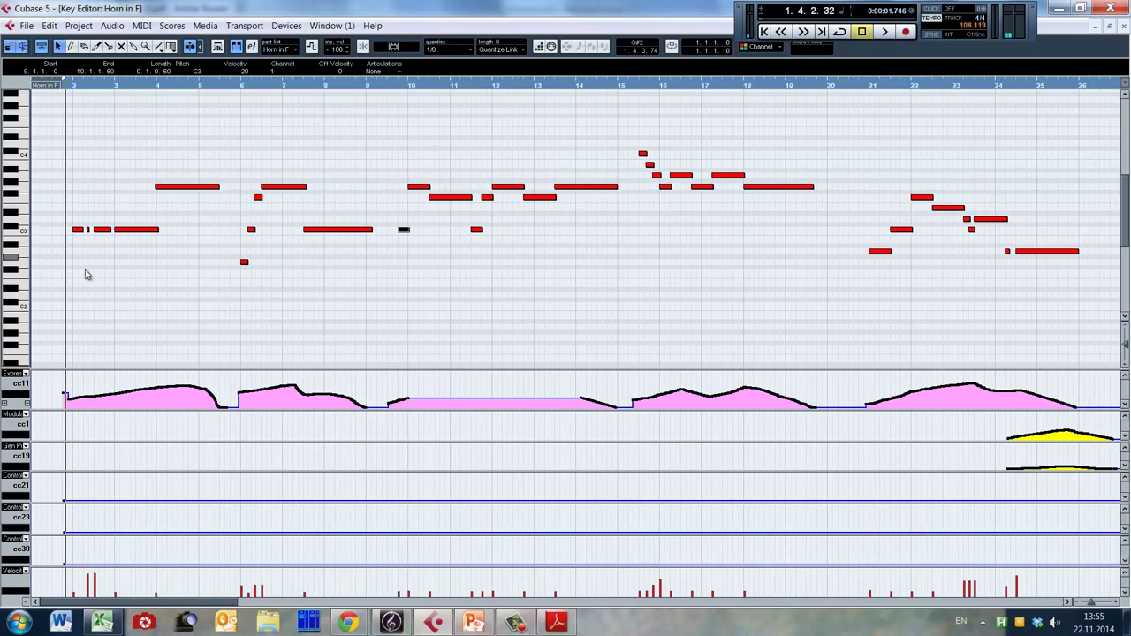
Inspect the cc11 level at the phrase starts, placing the play position before bar 6, before bar 21, in bar 9 and again before bar 6.
left_click(230, 270)
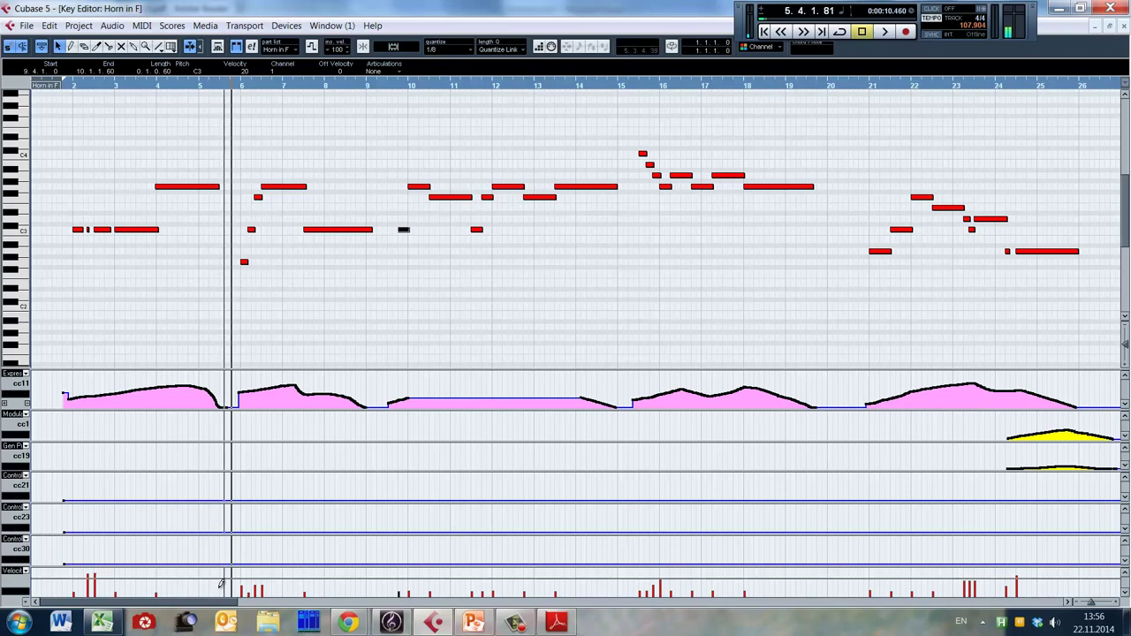
left_click_drag(217, 602, 320, 600)
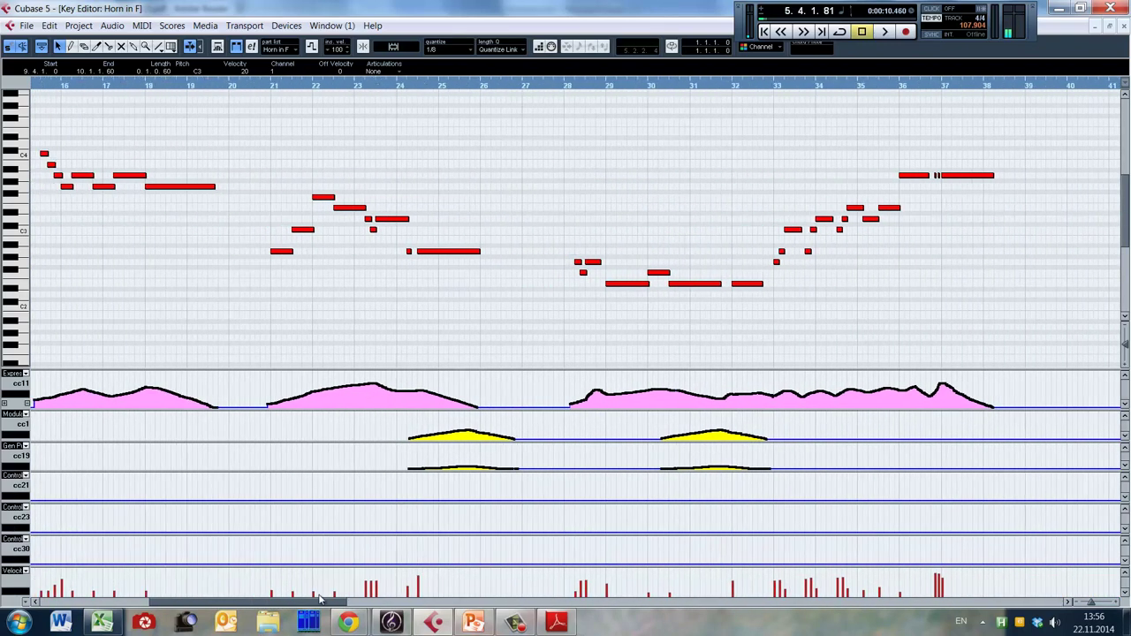
left_click(246, 303)
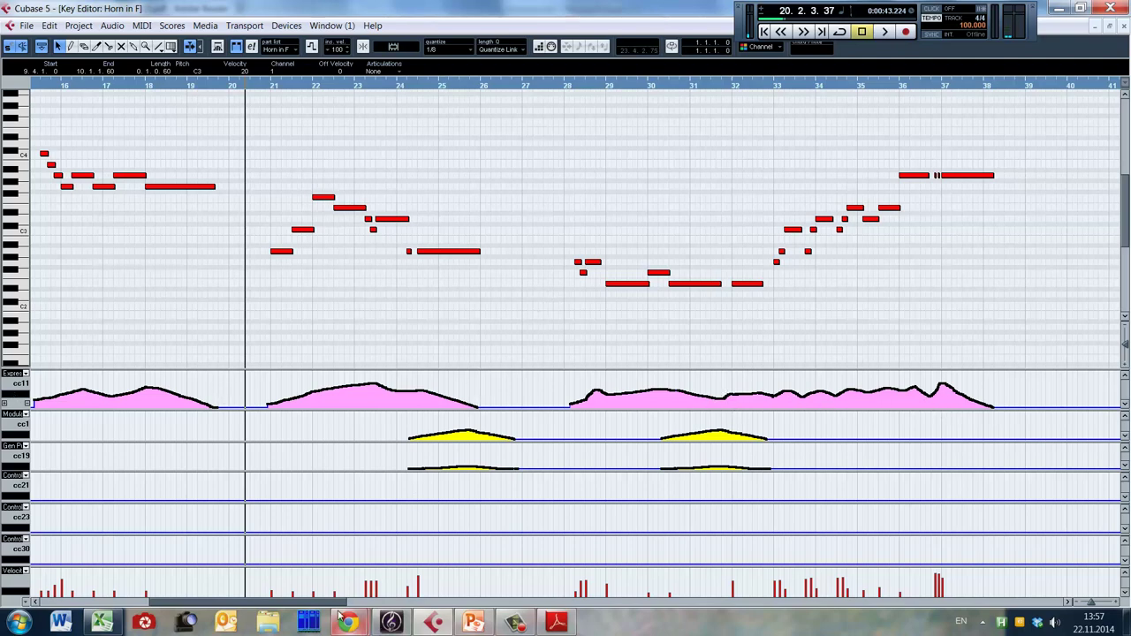
left_click_drag(339, 602, 231, 601)
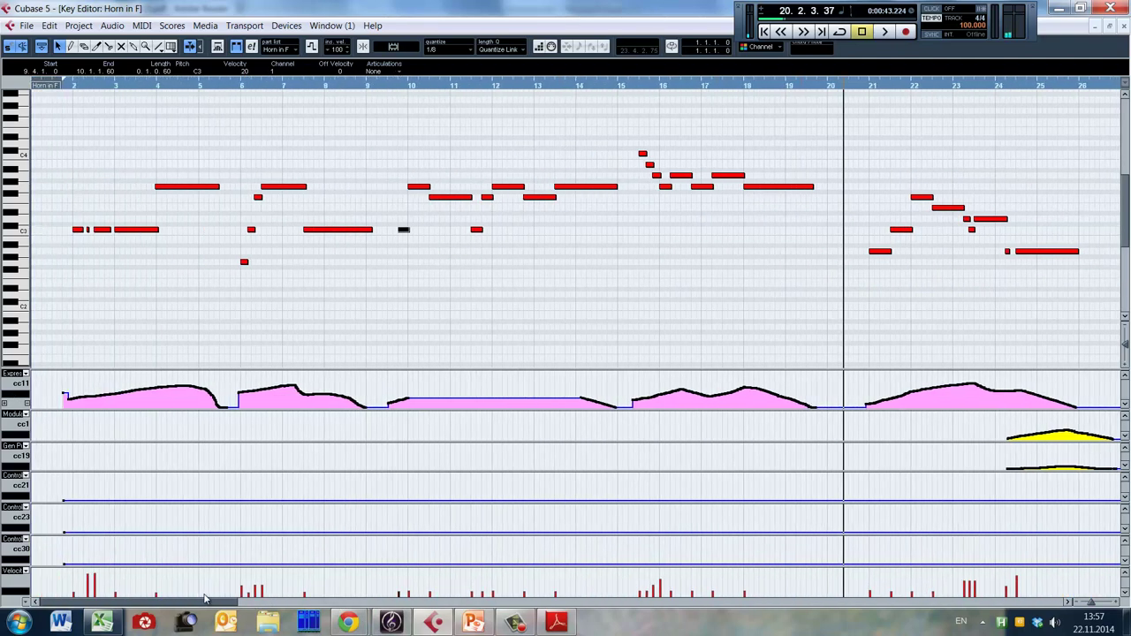
left_click(391, 281)
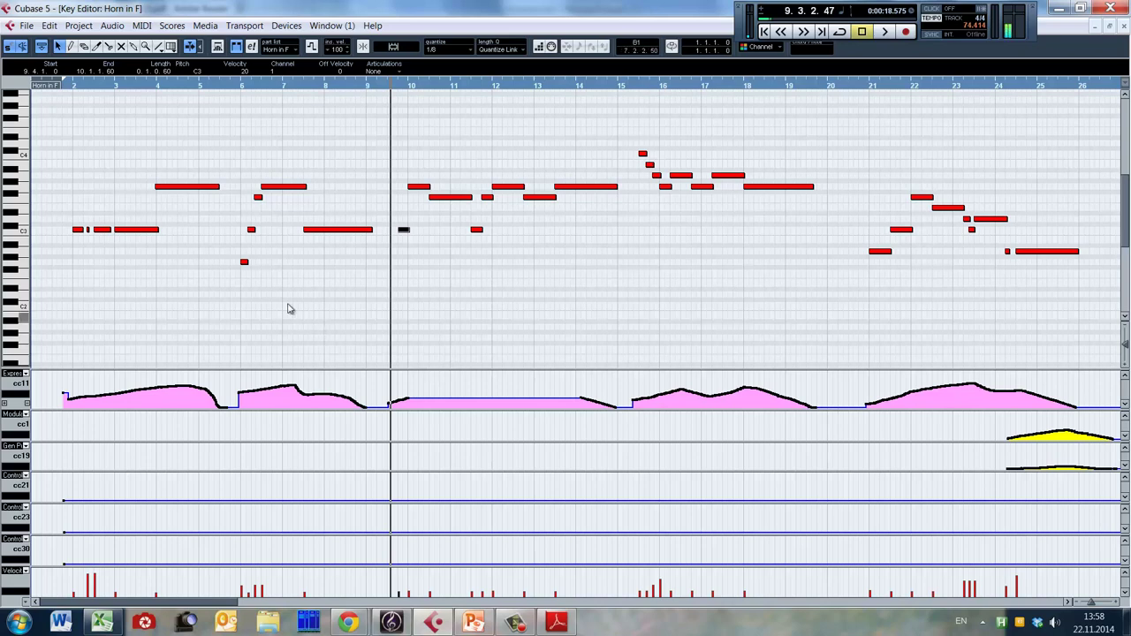
left_click(236, 294)
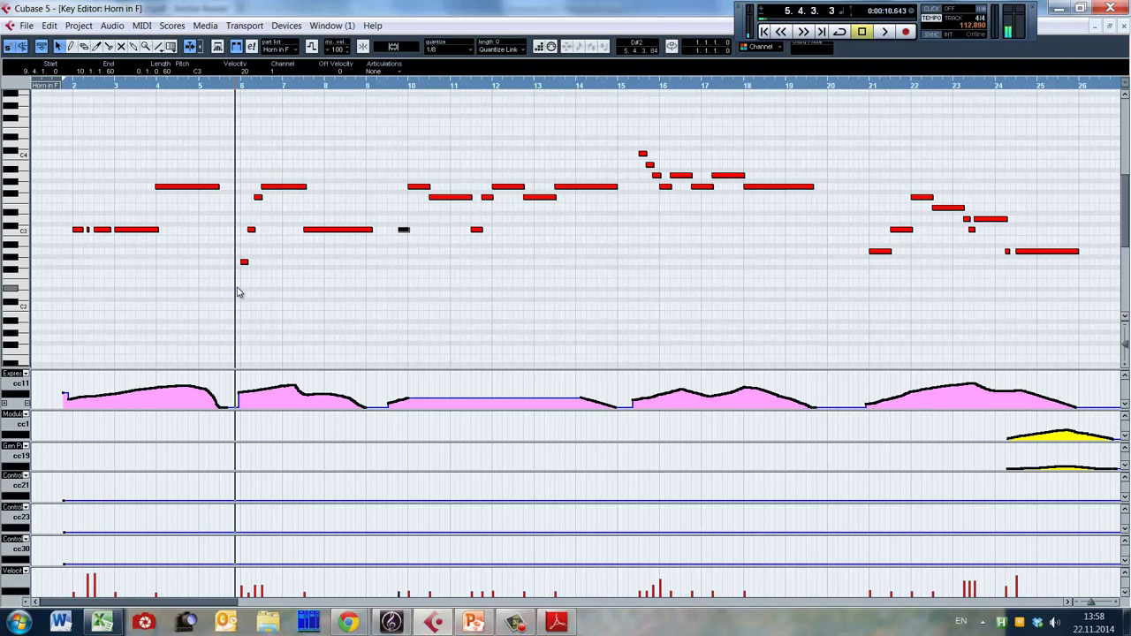
Return the play position to the end of bar 1, select the phrase from bar 9 to bar 15, and place the play position at bar 15.
left_click(66, 308)
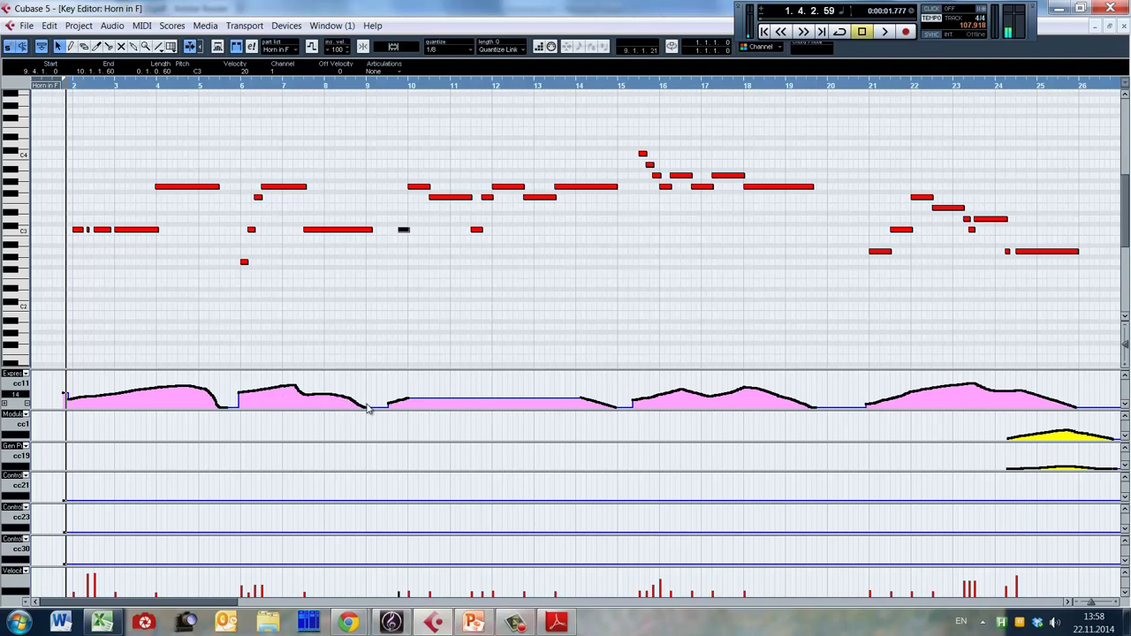
left_click_drag(392, 161, 623, 280)
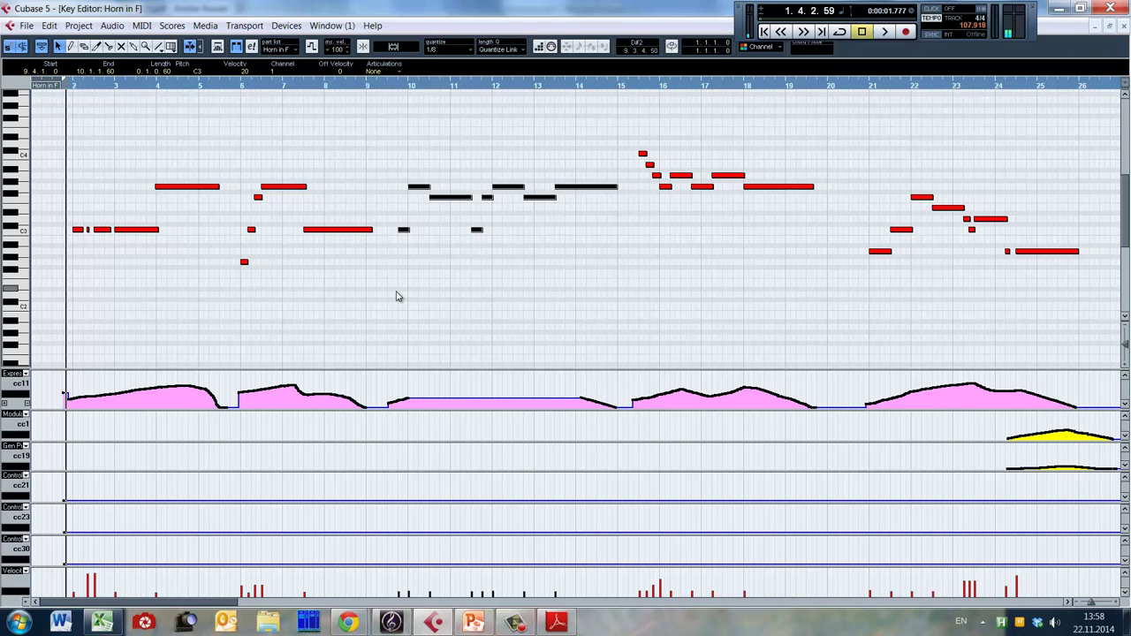
left_click(628, 329)
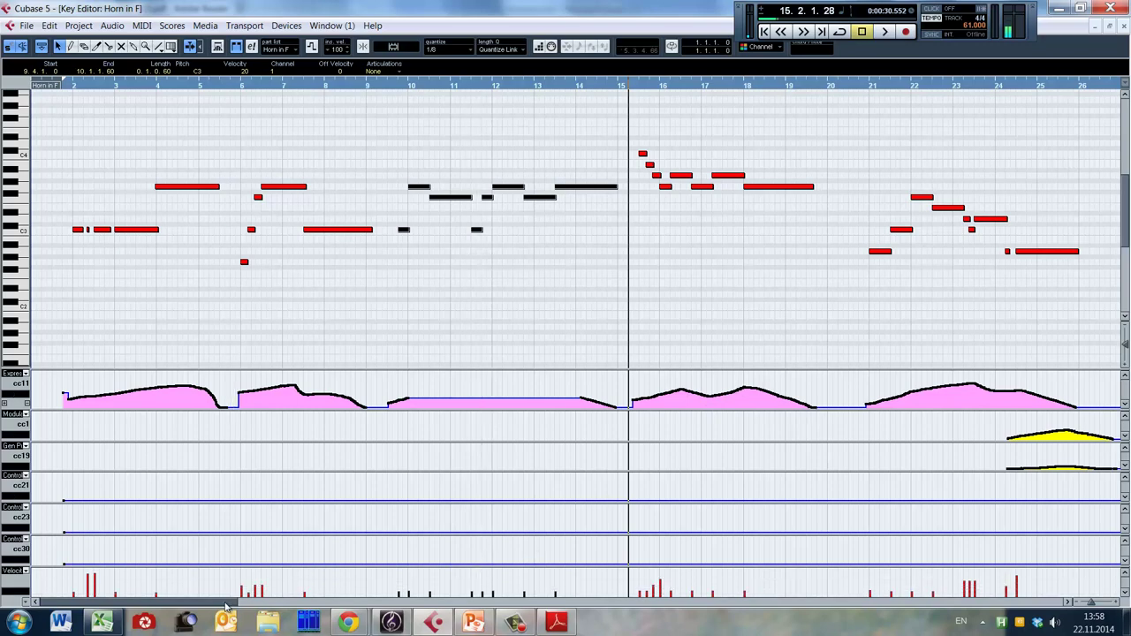
Examine how the cc11 curve behaves at further phrase starts, placing the play position at bar 28, before bar 33 and before bar 69.
left_click_drag(231, 602, 399, 612)
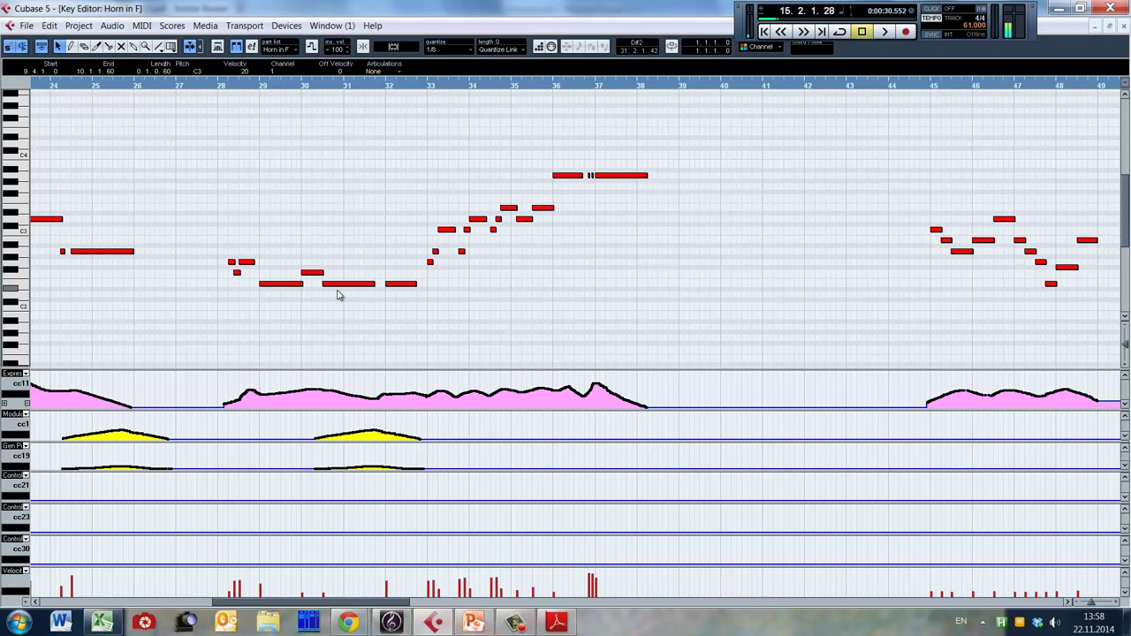
left_click(222, 316)
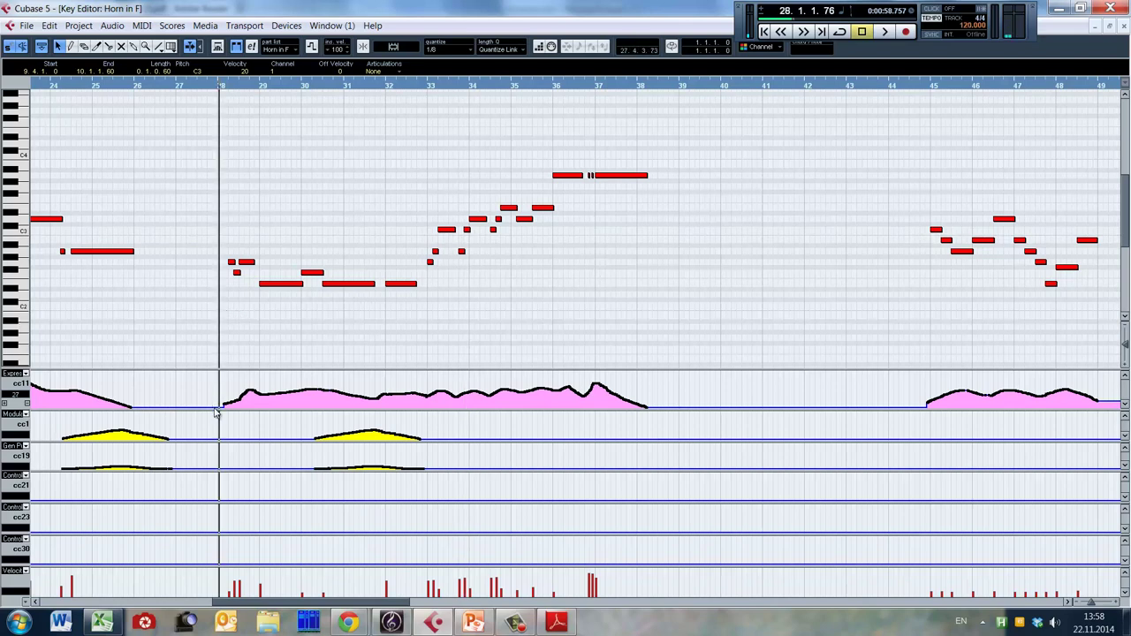
left_click(428, 284)
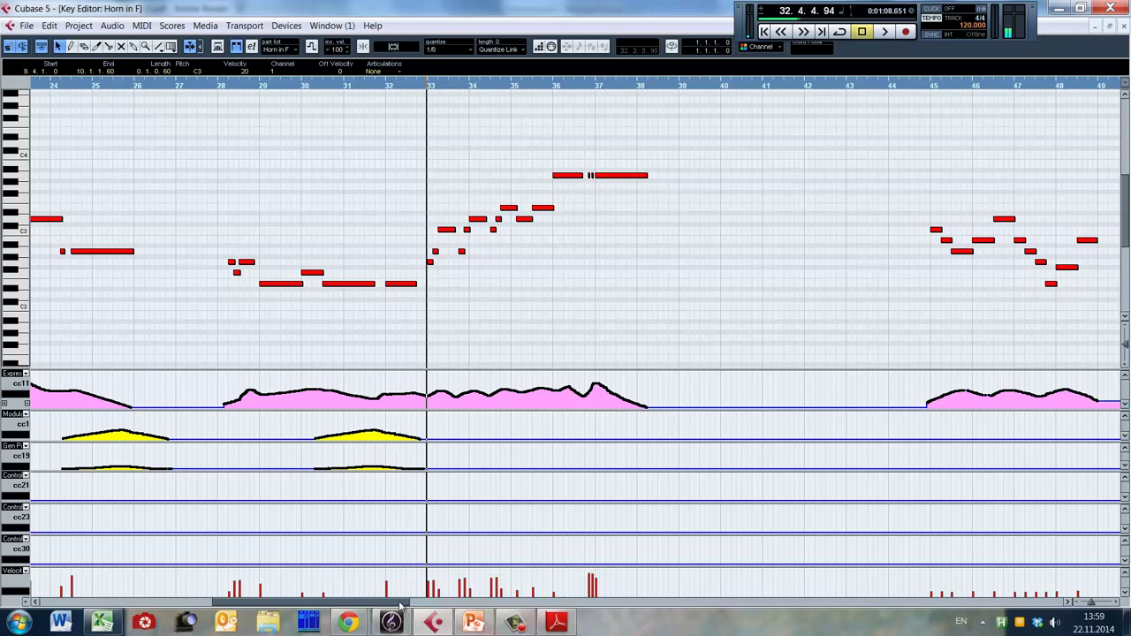
left_click_drag(406, 606, 642, 607)
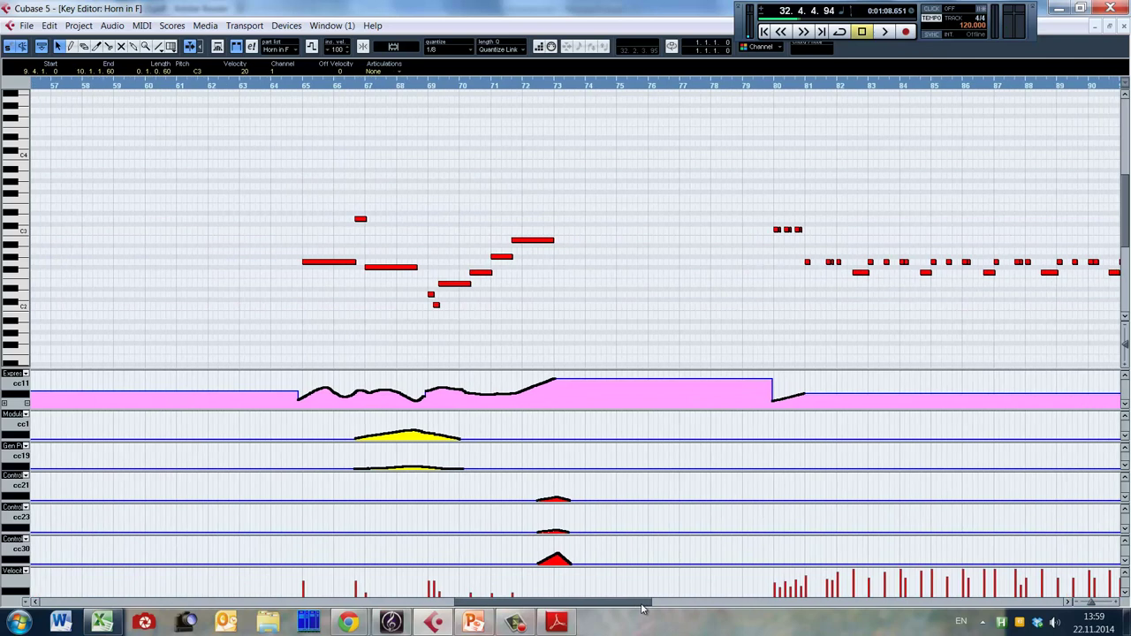
left_click(423, 360)
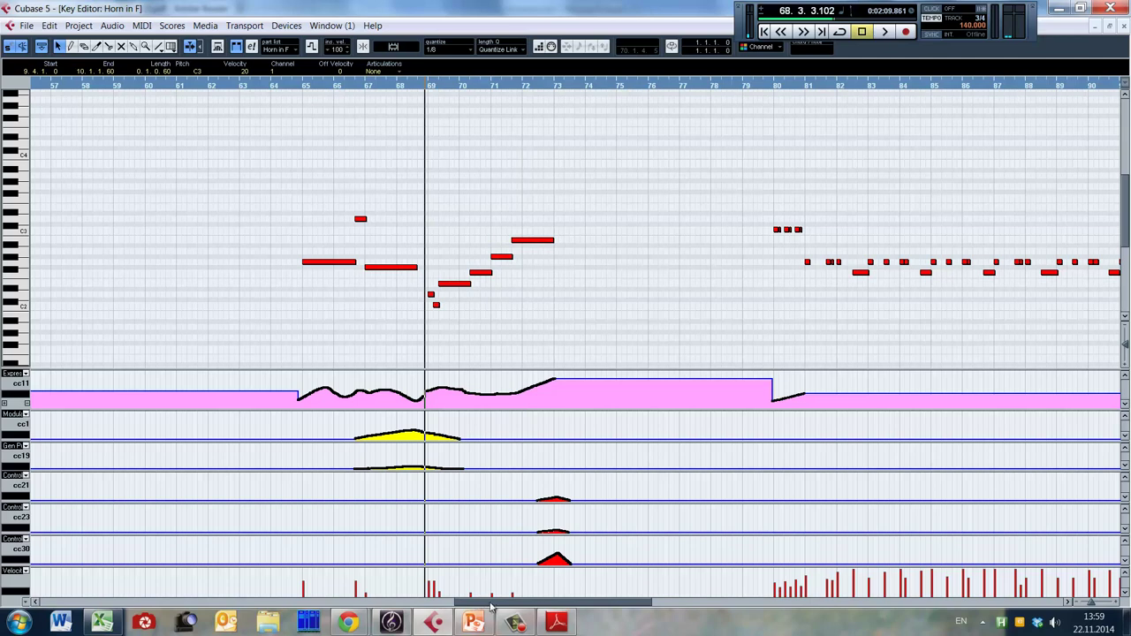
Play the start of the phrase from the end of bar 20 into bar 22.
left_click_drag(491, 606, 67, 606)
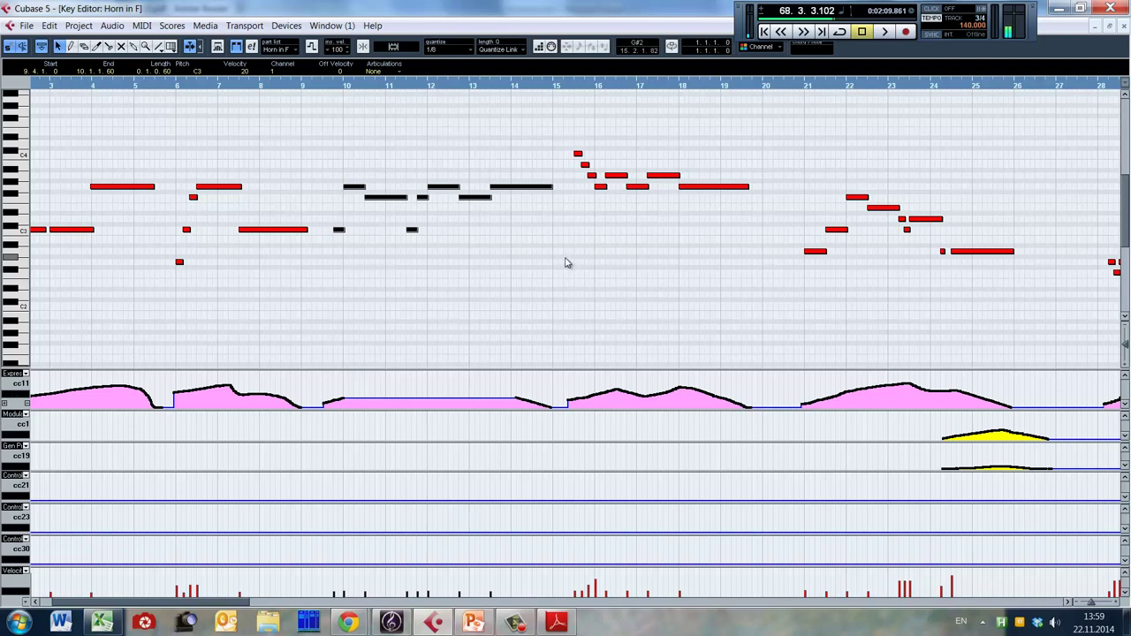
left_click(797, 323)
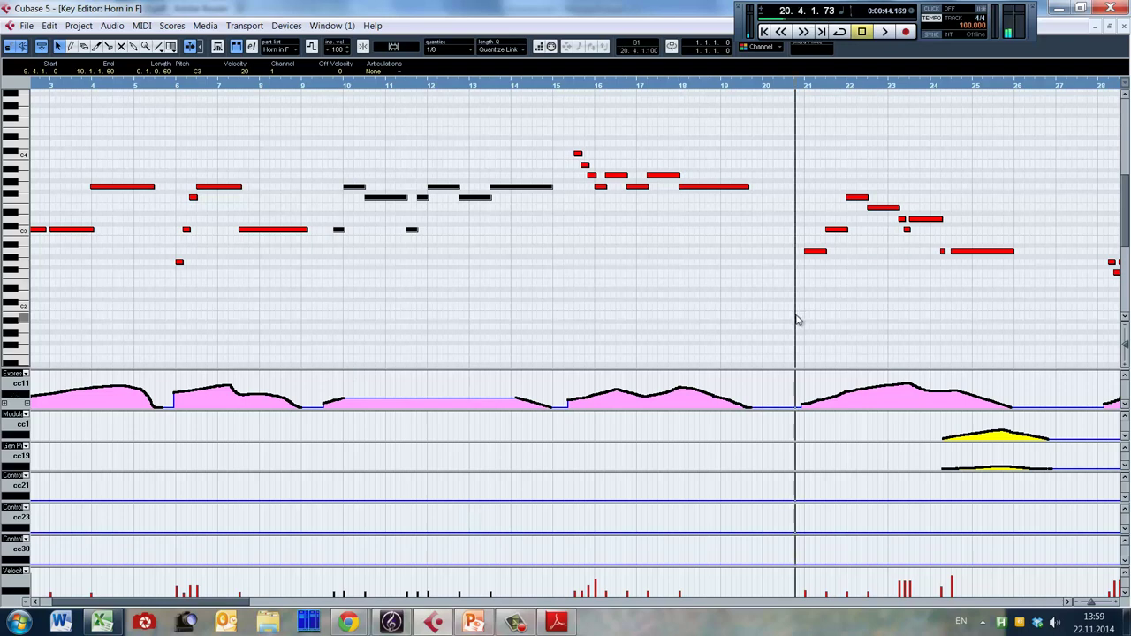
key("space")
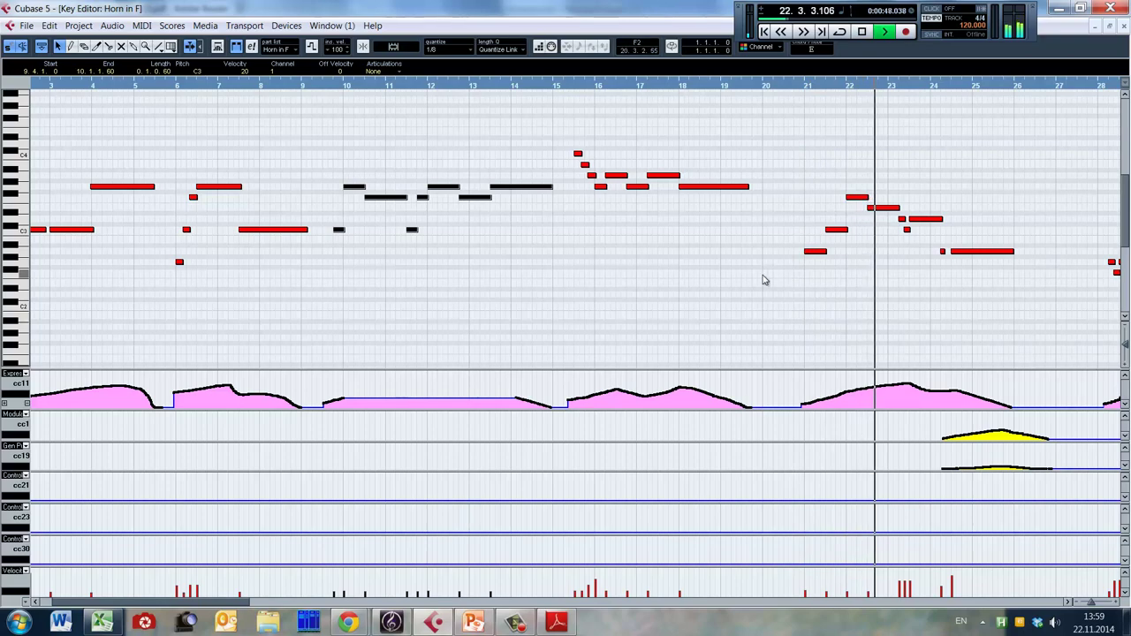
key("space")
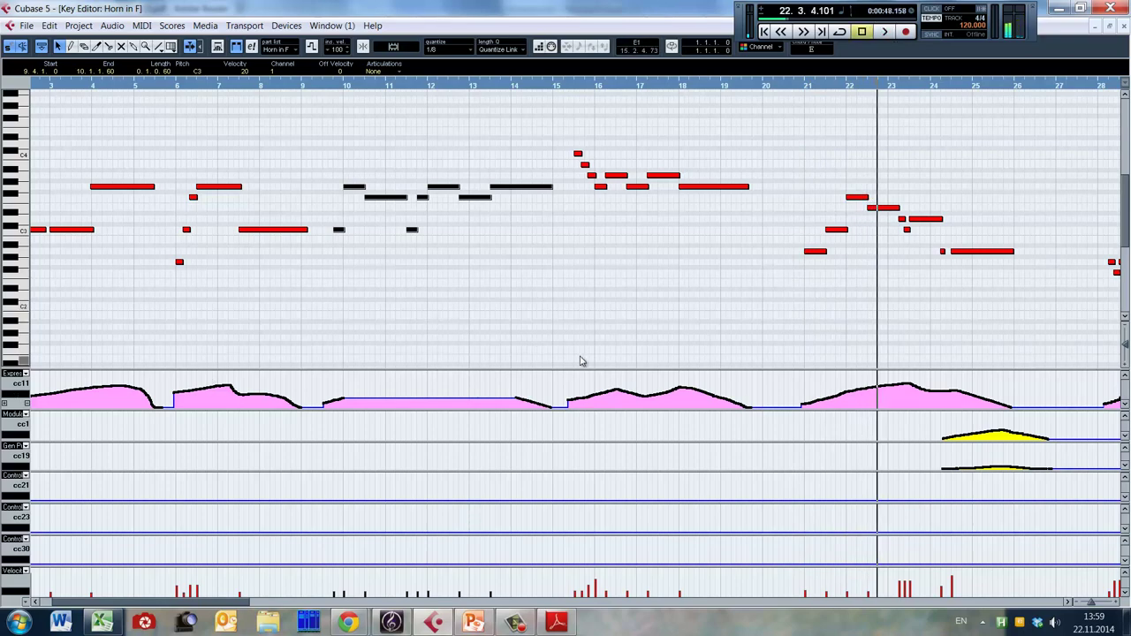
Play the start of the phrase from the end of bar 44 into bar 46.
left_click_drag(223, 604, 466, 563)
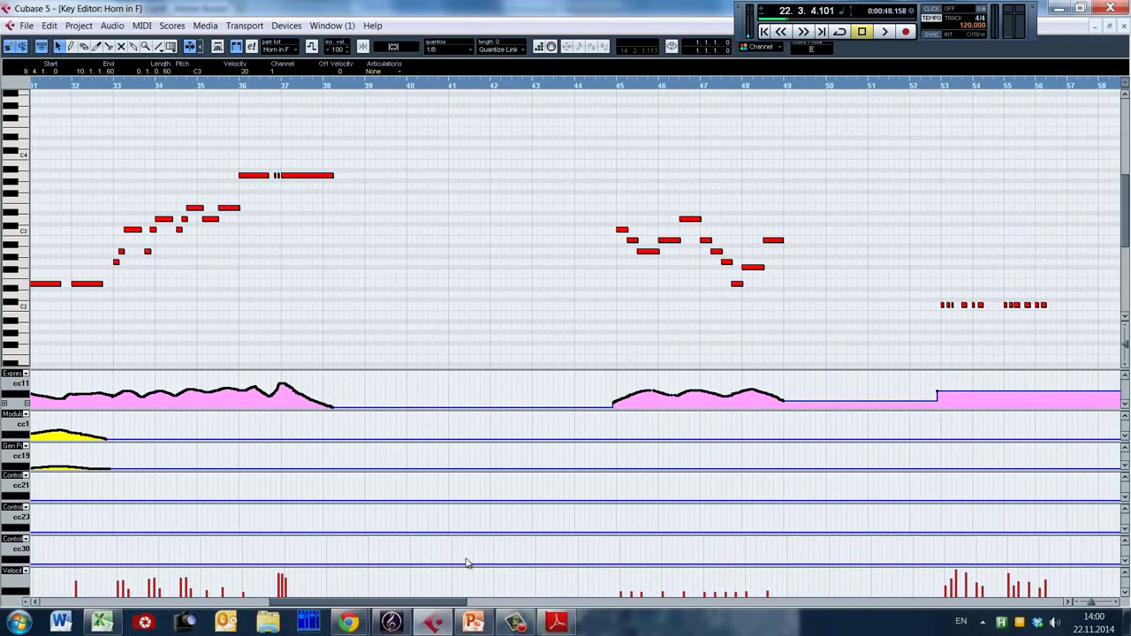
left_click(611, 309)
key("space")
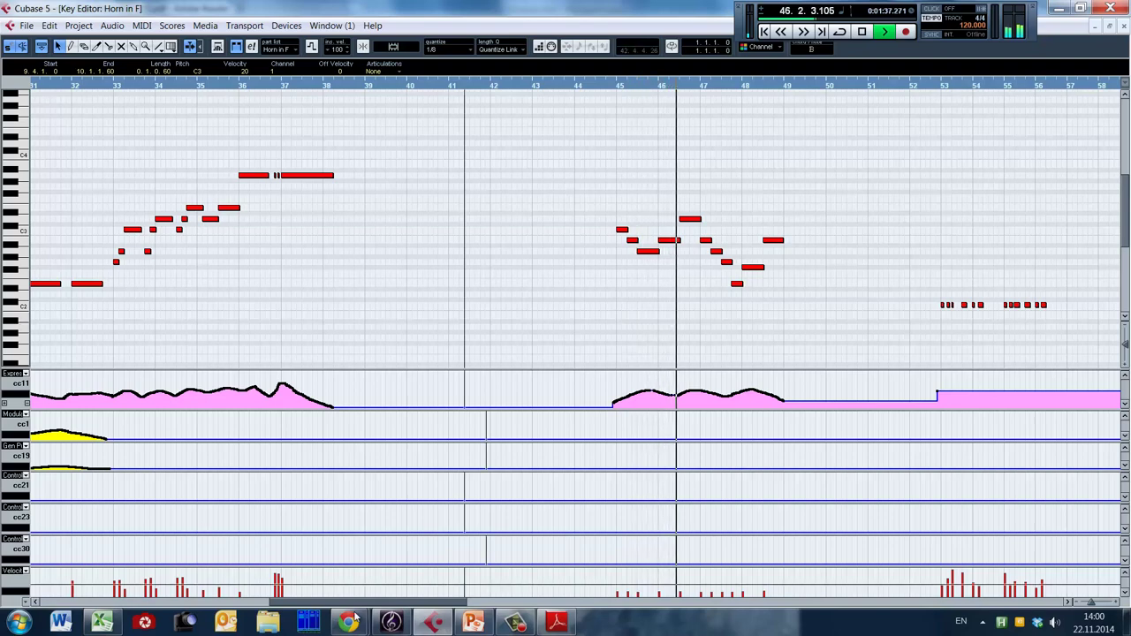
key("space")
Play the start of the phrase from the end of bar 5 into bar 6.
left_click_drag(375, 602, 132, 583)
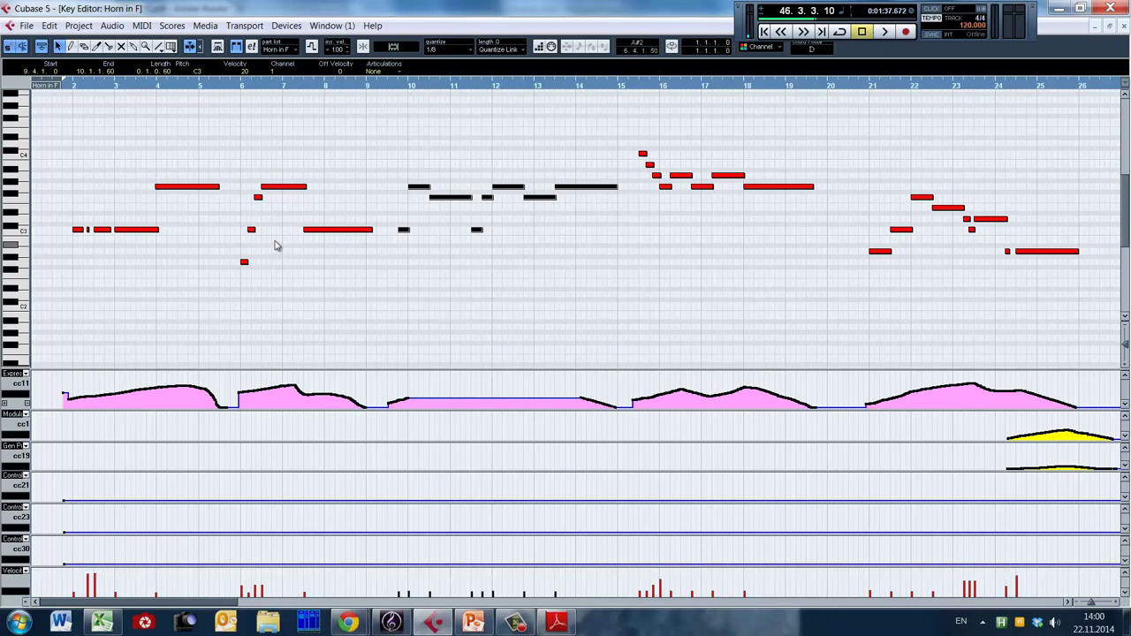
left_click(235, 311)
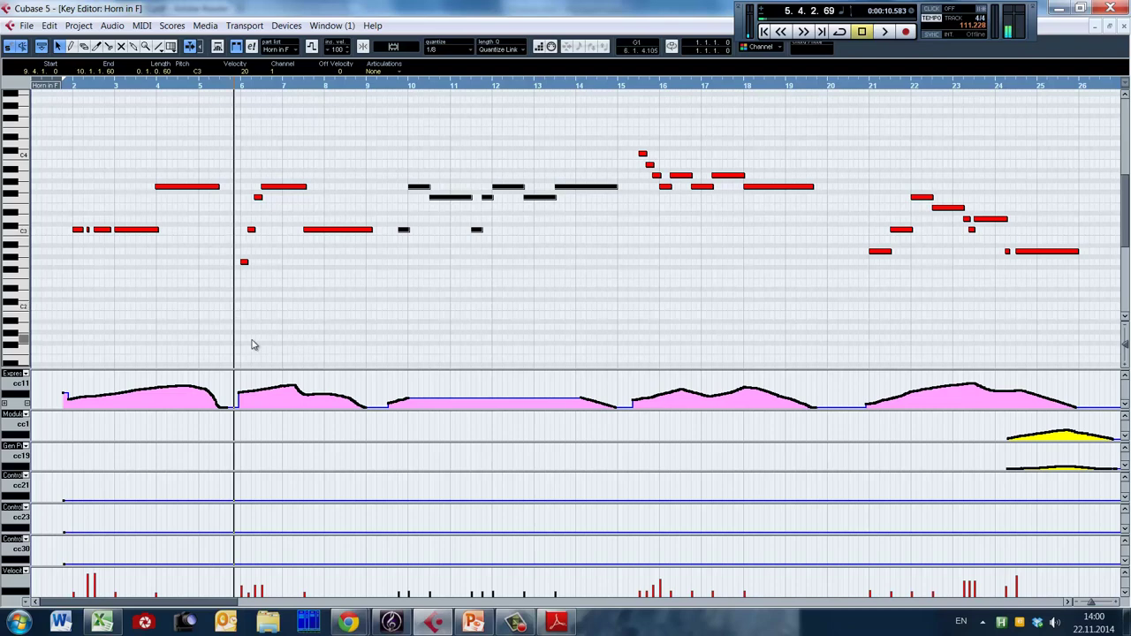
key("space")
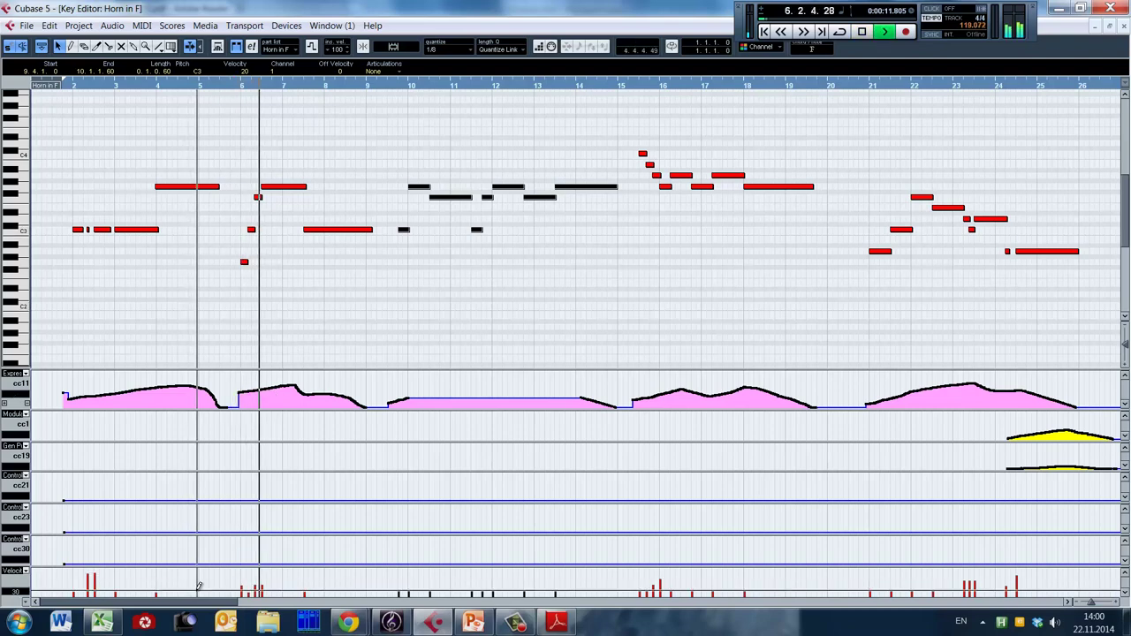
key("space")
Play the phrase opening from the end of bar 121 into bar 122.
left_click_drag(185, 602, 874, 526)
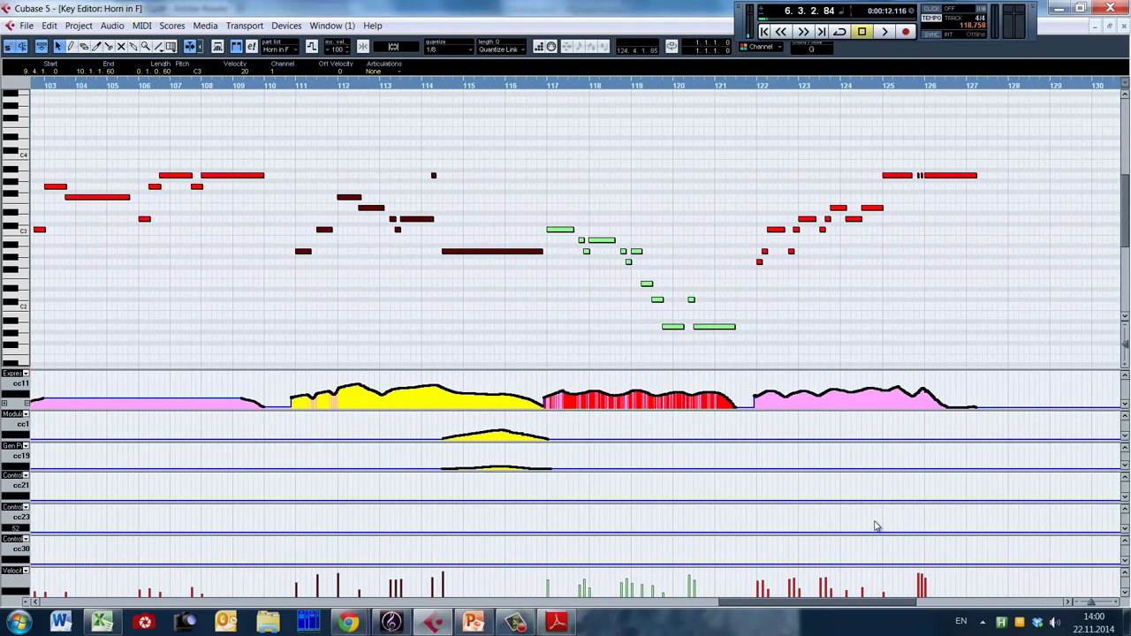
left_click(750, 298)
key("space")
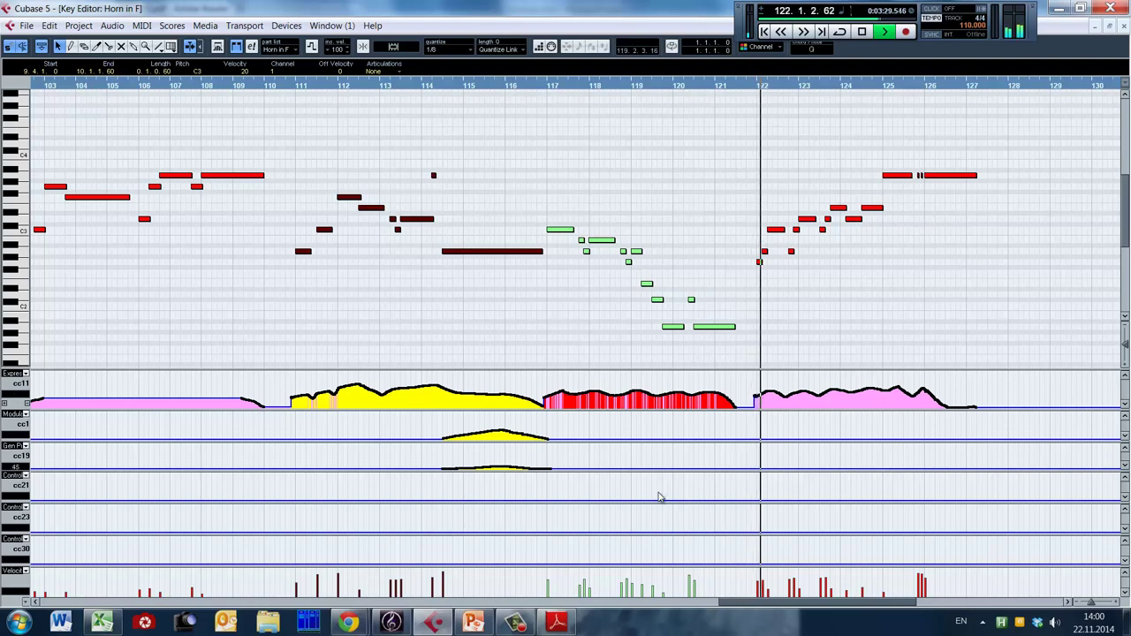
key("space")
Play the dark red phrase from bar 111 into bar 112 in a closer view.
left_click_drag(758, 605, 913, 605)
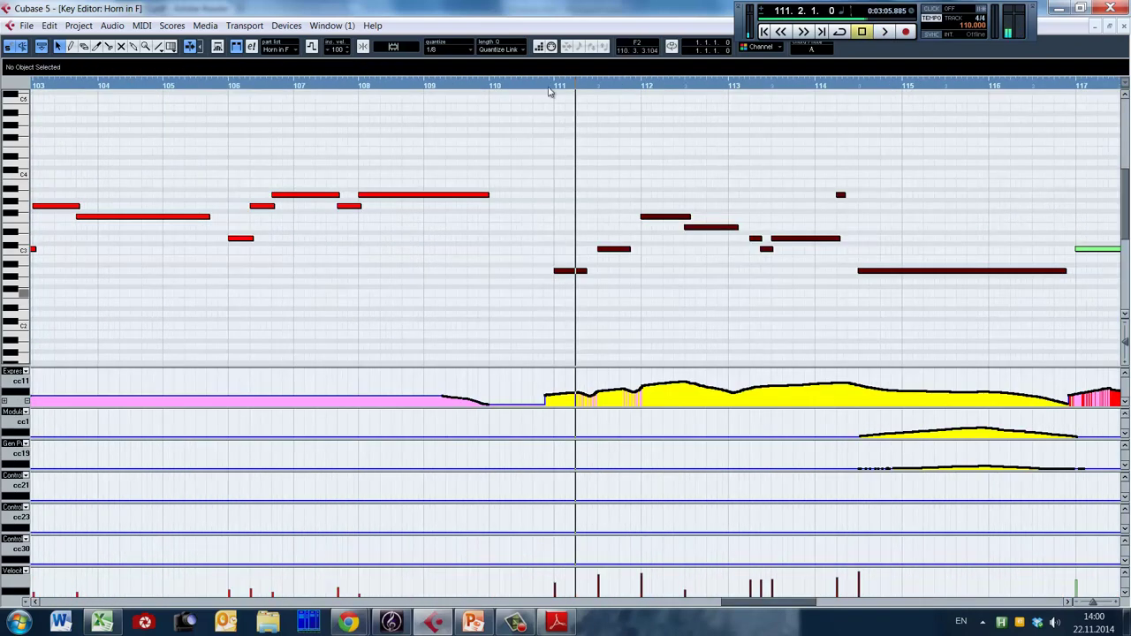
left_click(557, 303)
key("space")
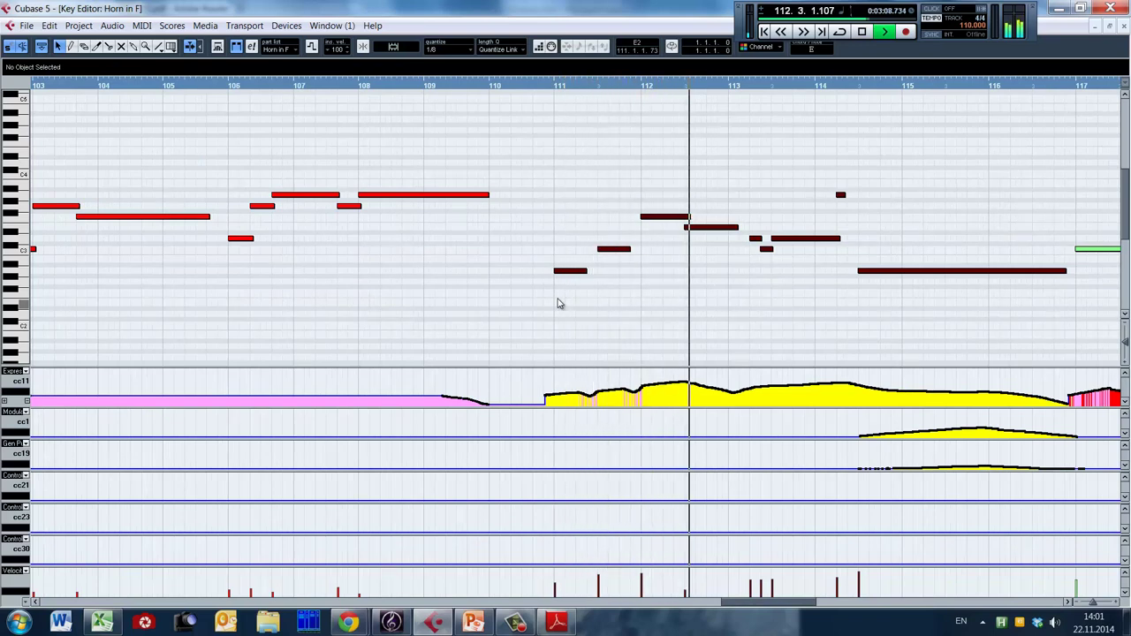
key("space")
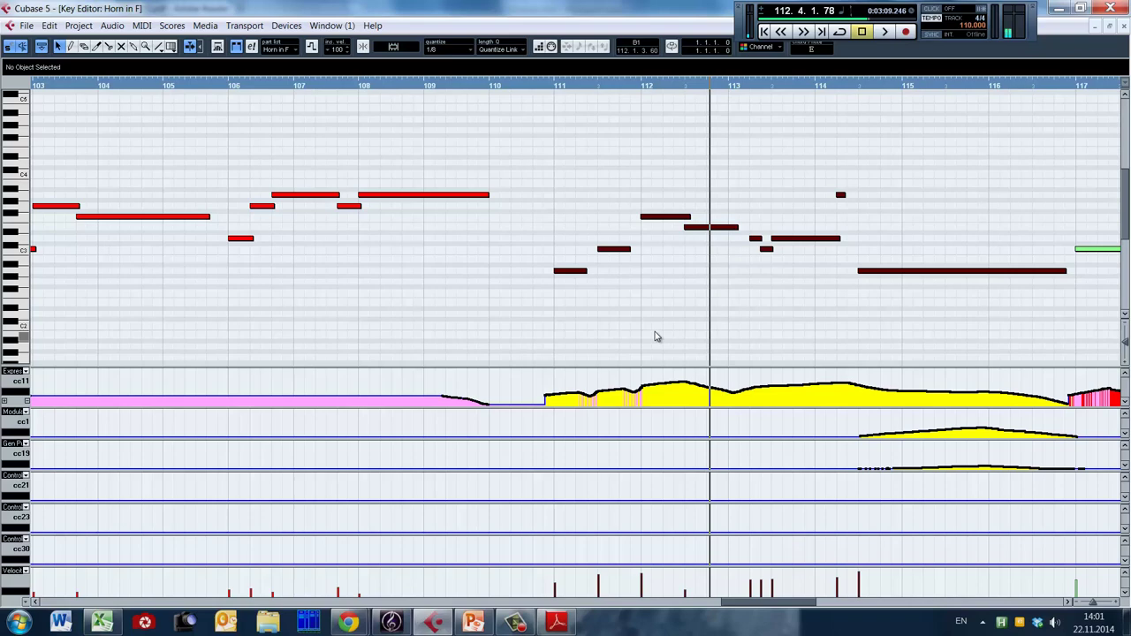
Review the notes and controller curves across the part, and inspect the phrase start at the end of bar 121 in close-up.
key("g")
key("g")
key("g")
key("g")
key("g")
key("g")
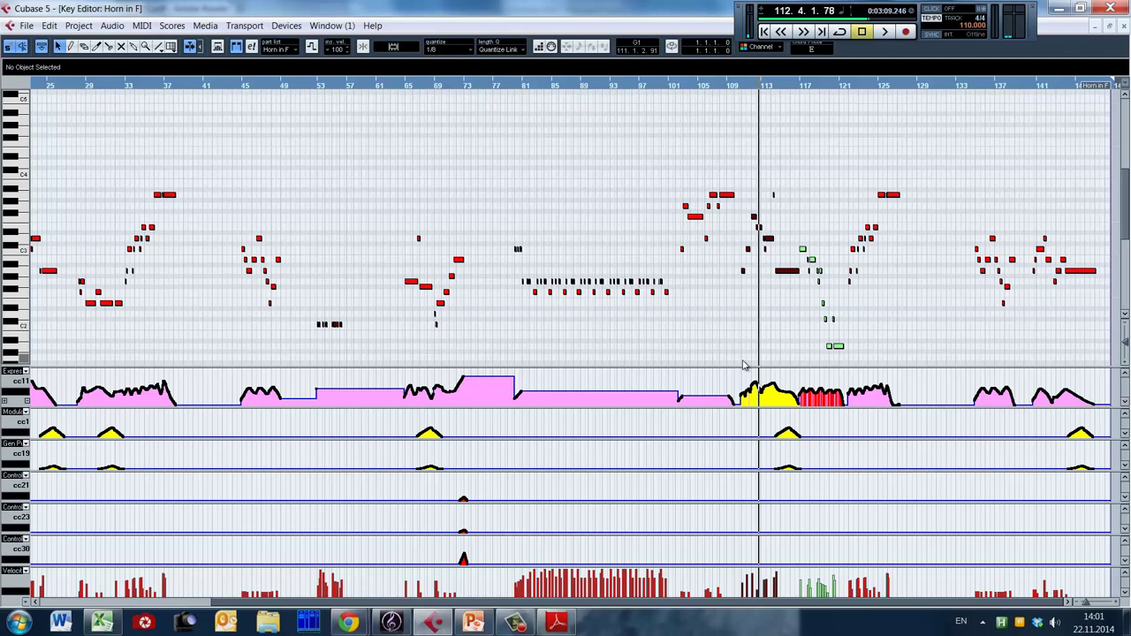
left_click(850, 323)
key("h")
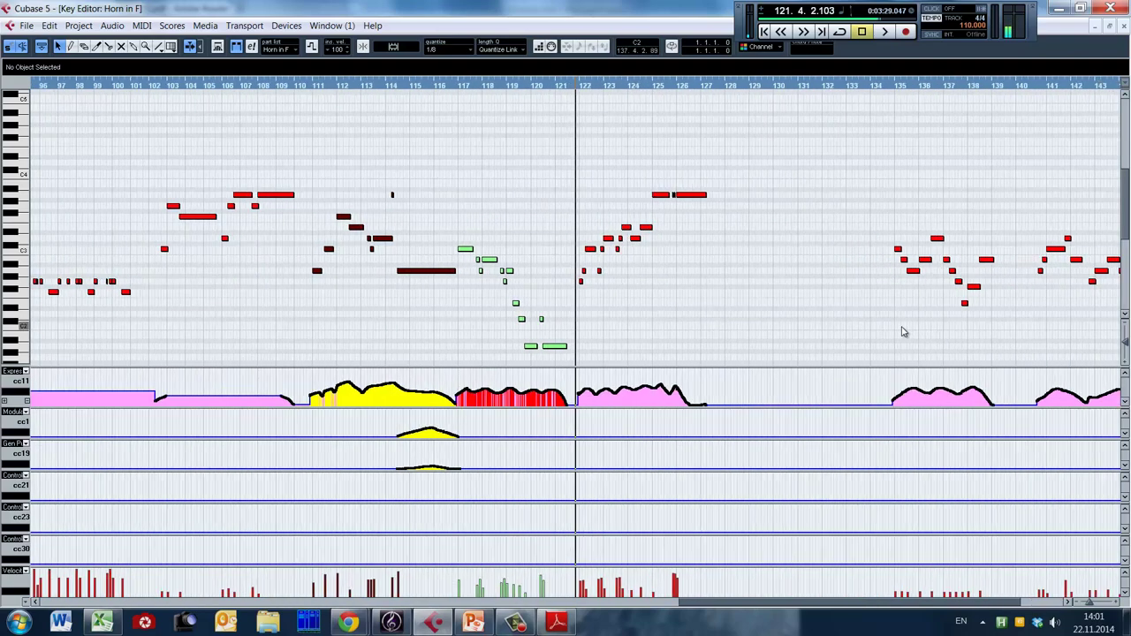
key("h")
key("h")
key("h")
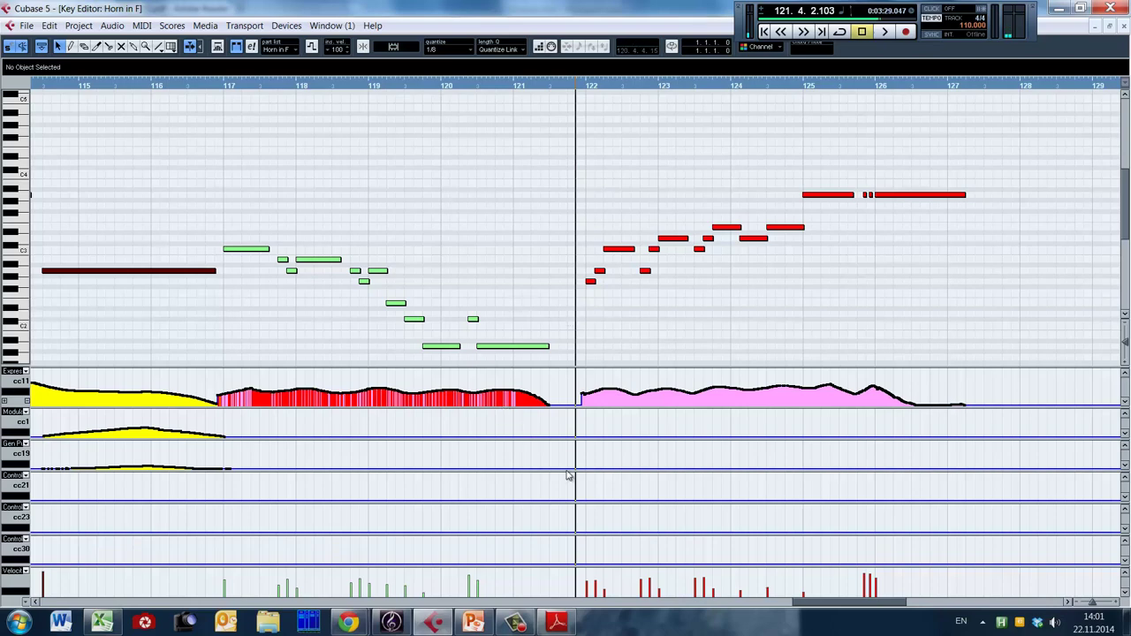
Compare the opening phrases, placing the play position just before bar 6, at bar 15 and in bar 20.
left_click_drag(834, 602, 818, 602)
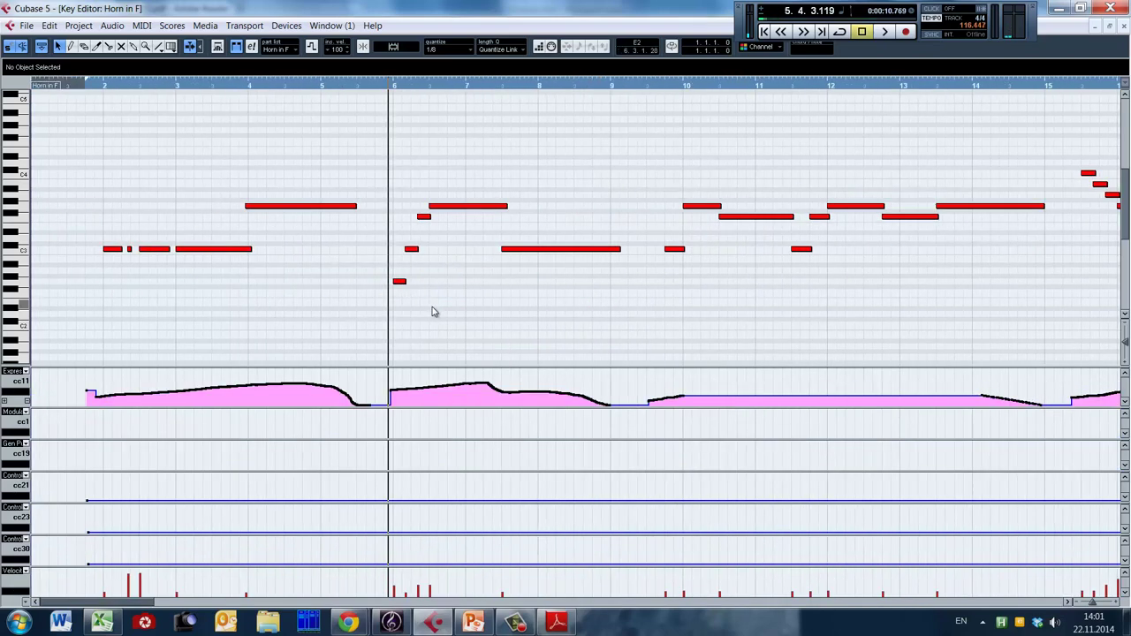
key("g")
key("g")
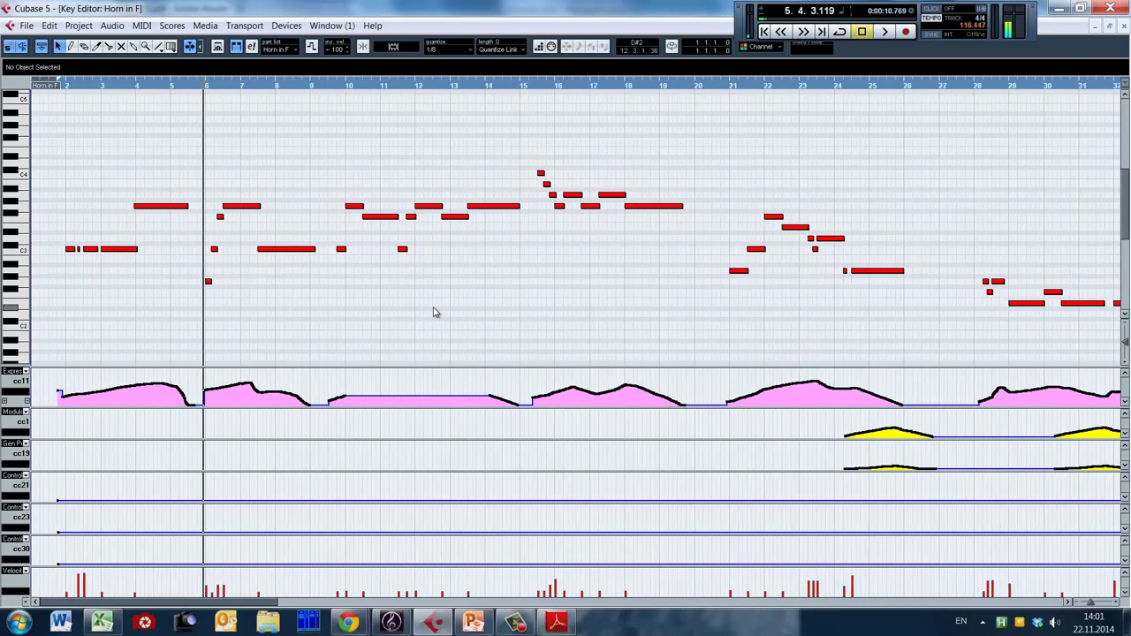
left_click(527, 240)
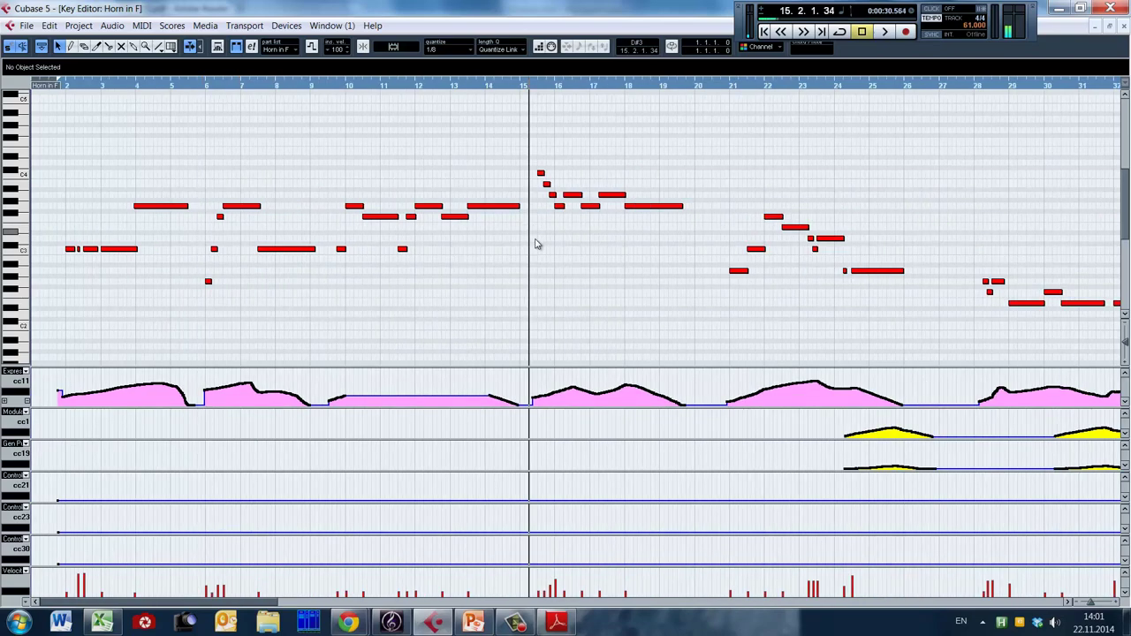
left_click(717, 295)
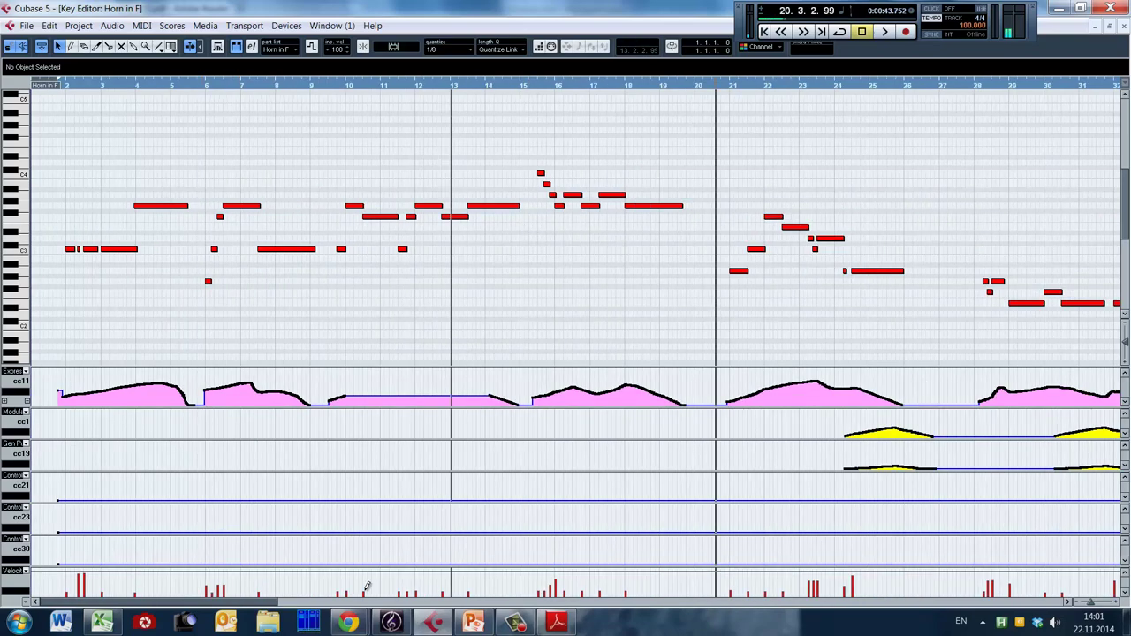
Return to the project overview and compare the staggered horn entries, placing the play position in bars 20, 21 and at bar 23.
left_click_drag(257, 603, 345, 606)
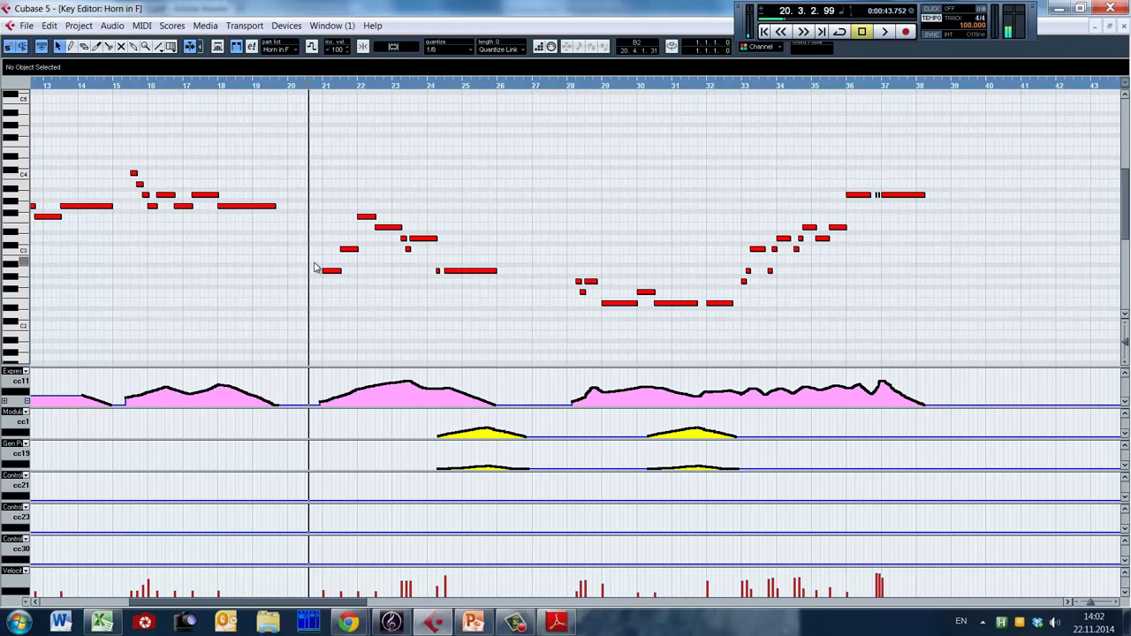
key("Escape")
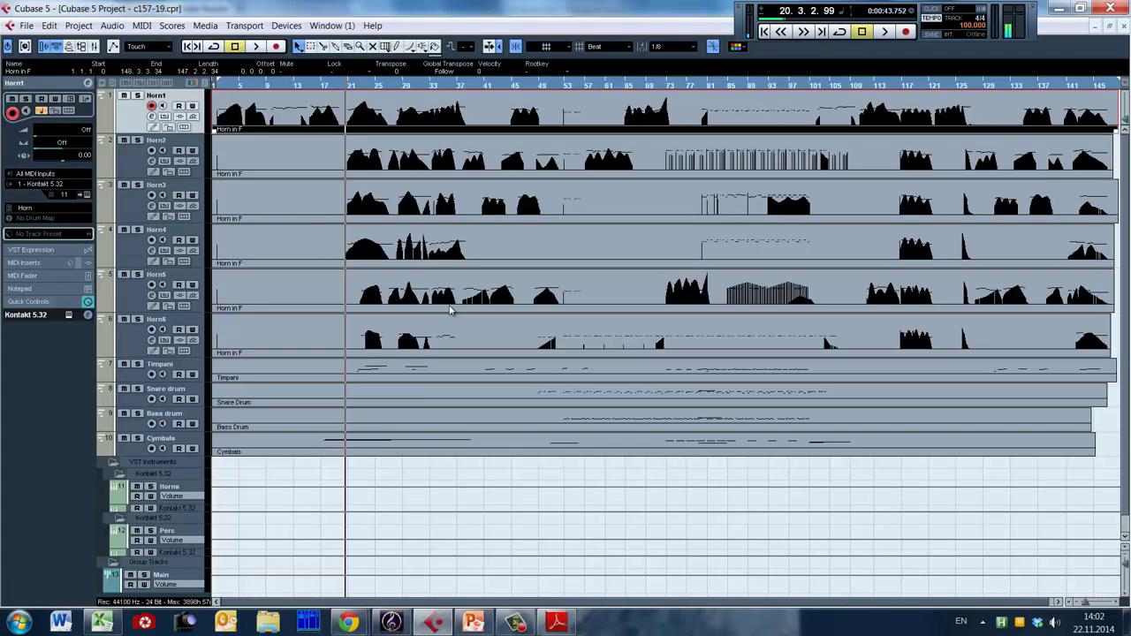
key("h")
key("h")
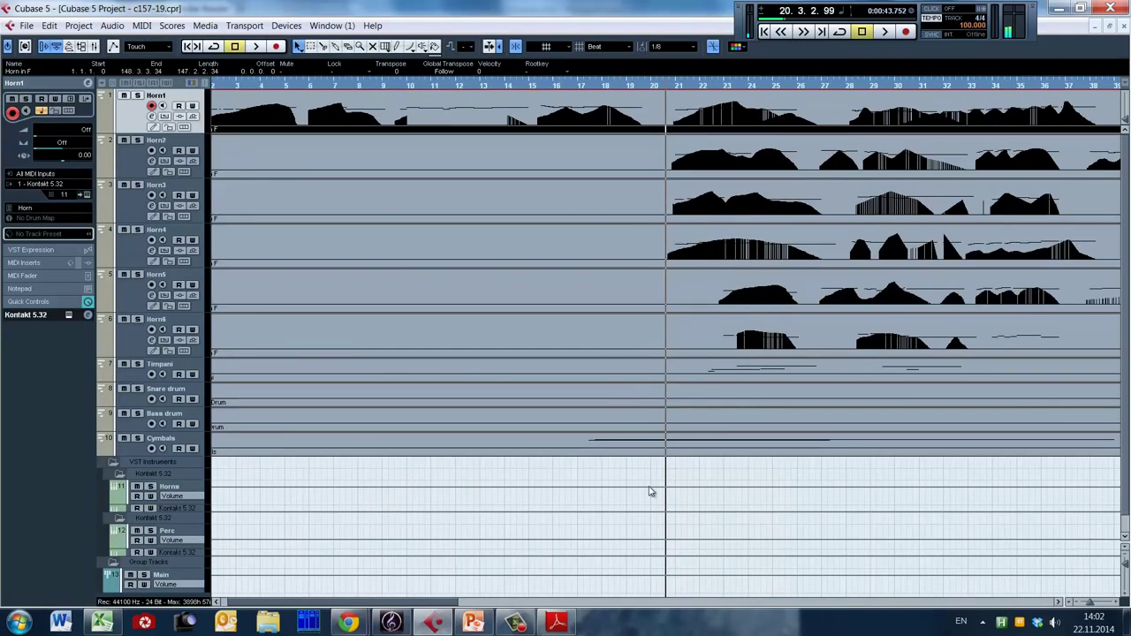
left_click_drag(308, 602, 361, 602)
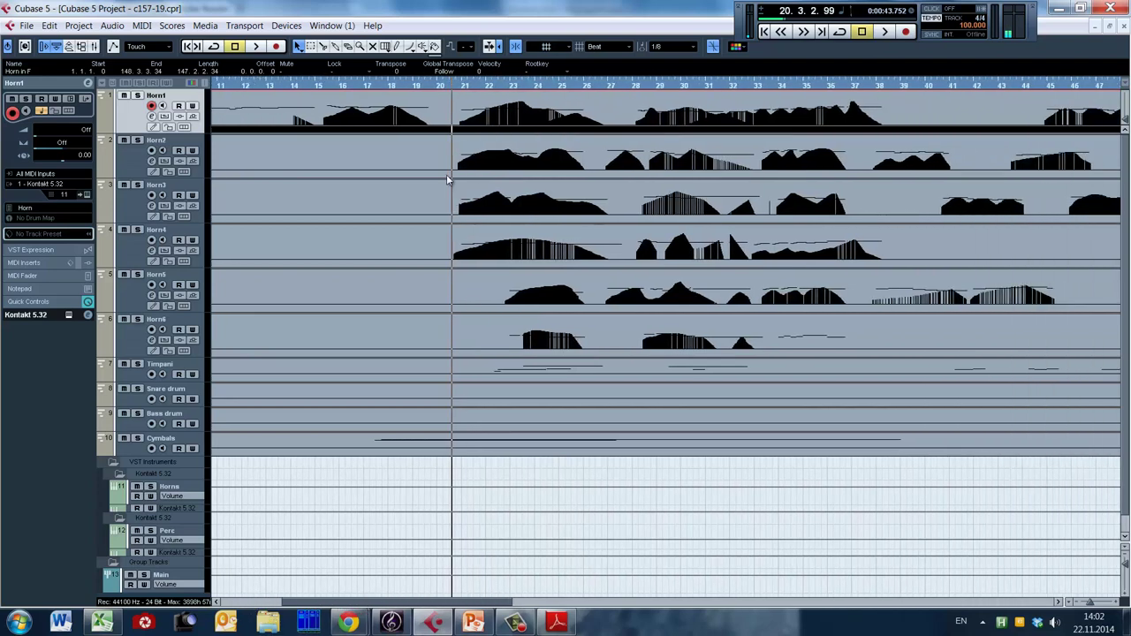
key("space")
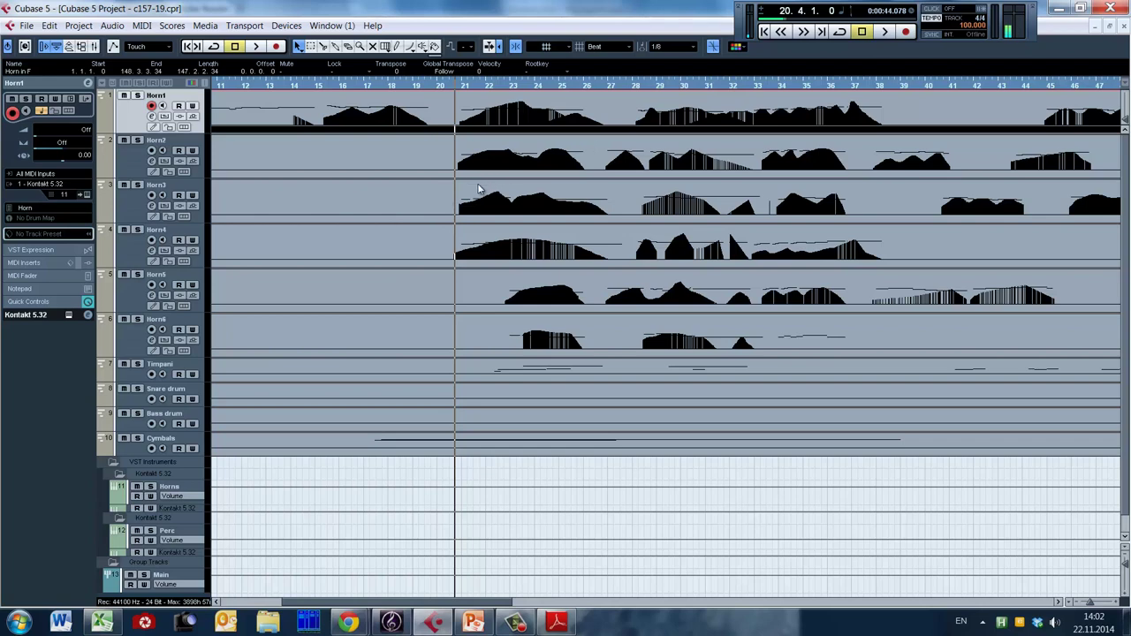
key("KP_Add")
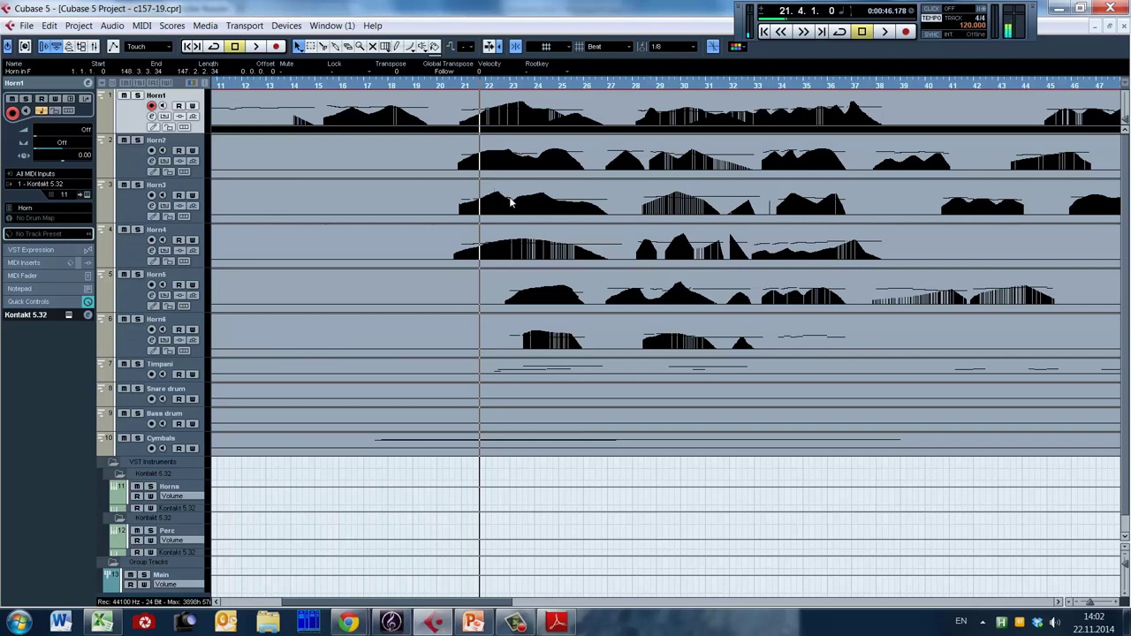
left_click(509, 203)
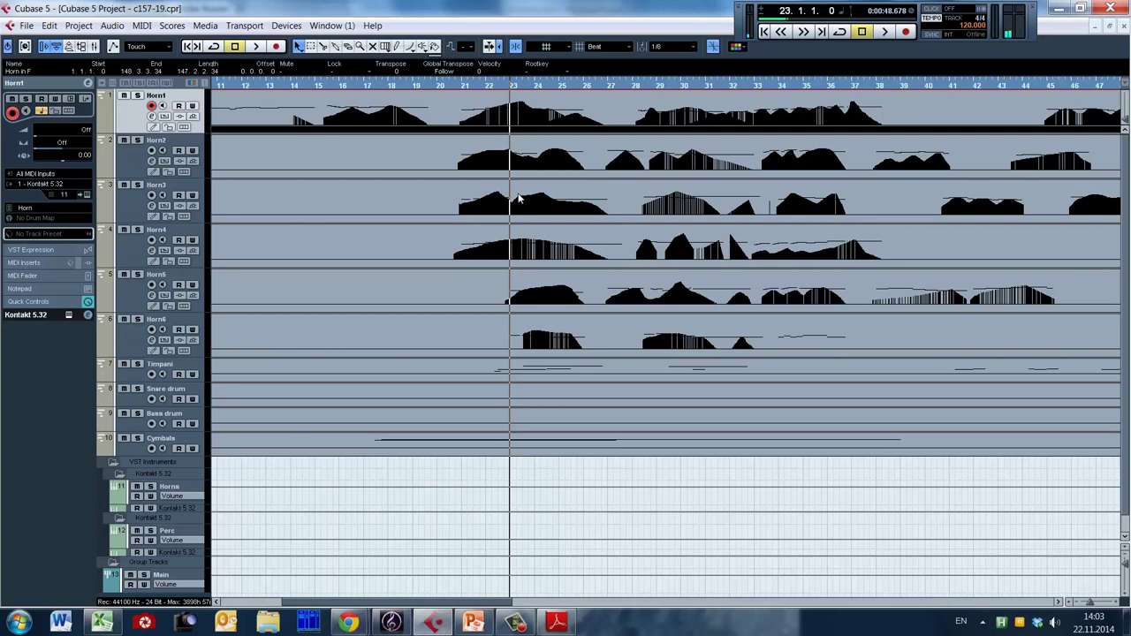
left_click(457, 159)
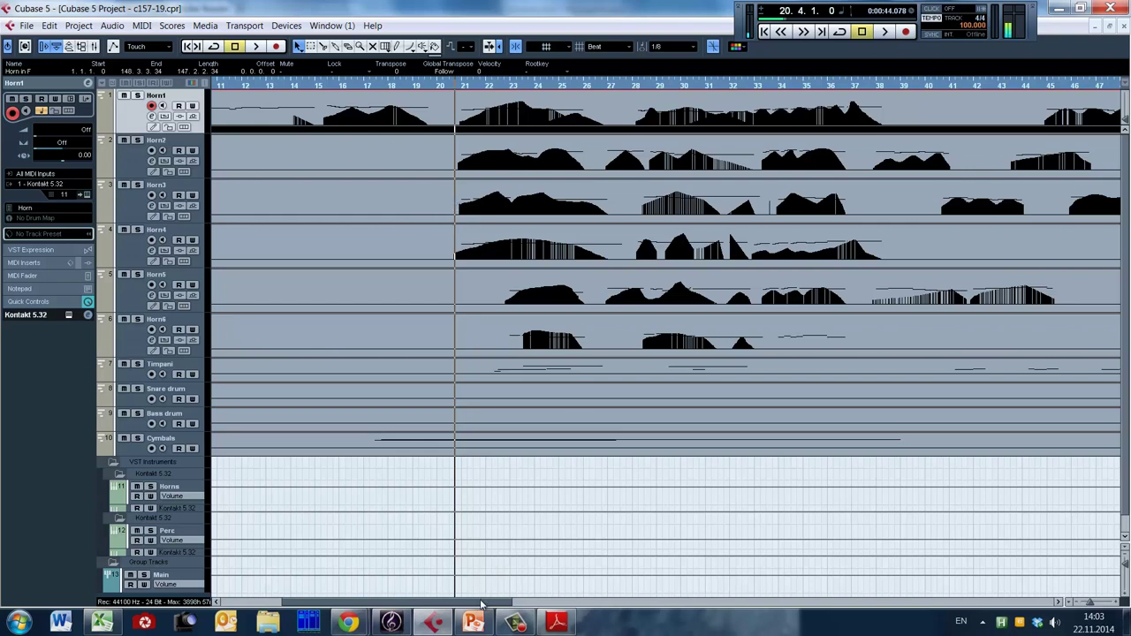
Play the full ensemble from bar 70 up to the end of Horn1's crescendo before bar 73.
left_click_drag(484, 602, 699, 584)
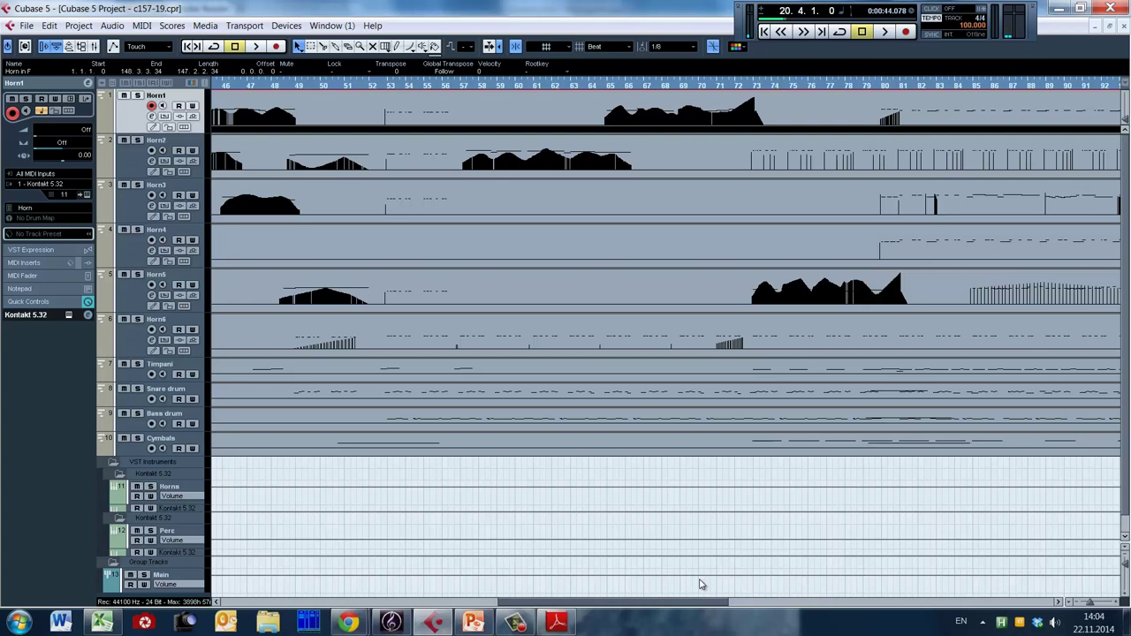
left_click(707, 294)
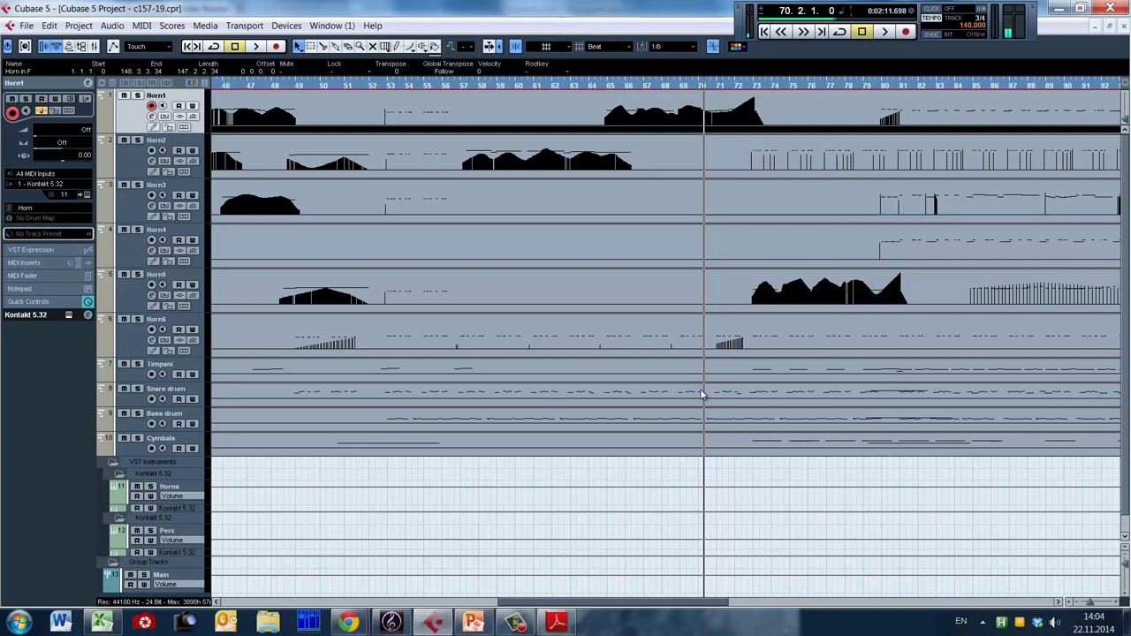
key("space")
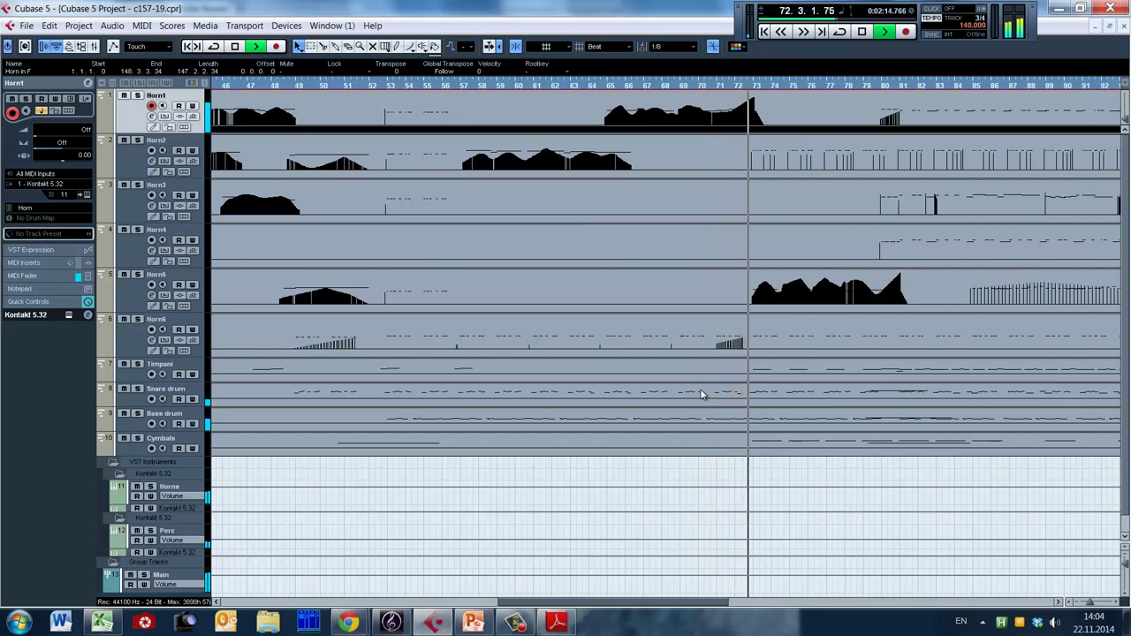
key("space")
Play the ensemble twice from bar 79 into bar 81 to hear Horn5's crescendo against the other horns' entry.
left_click(864, 91)
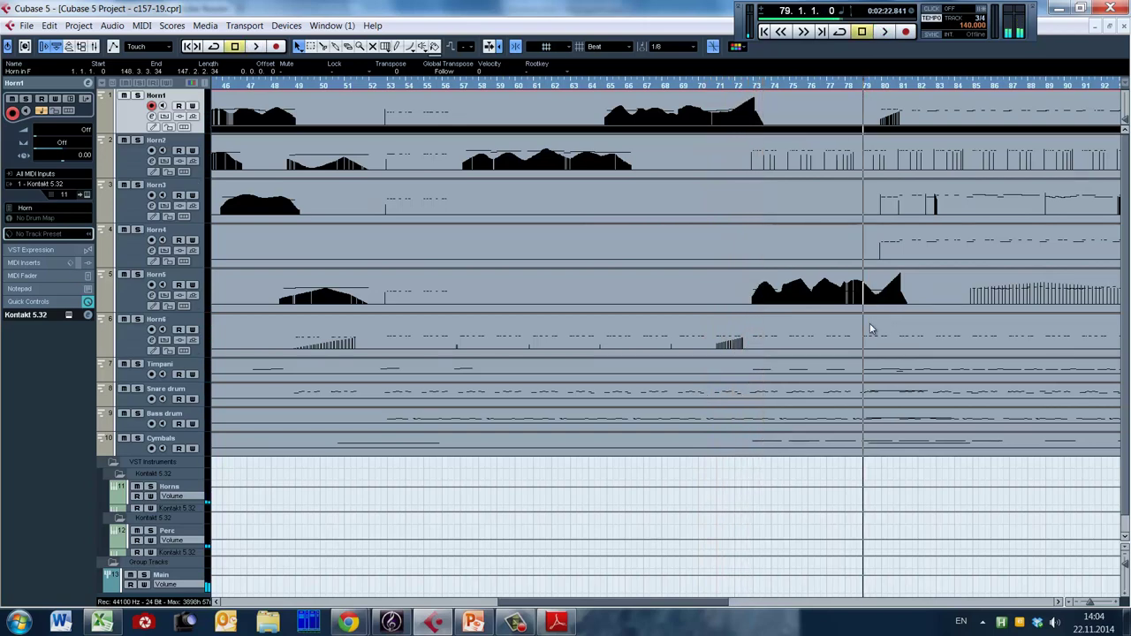
key("space")
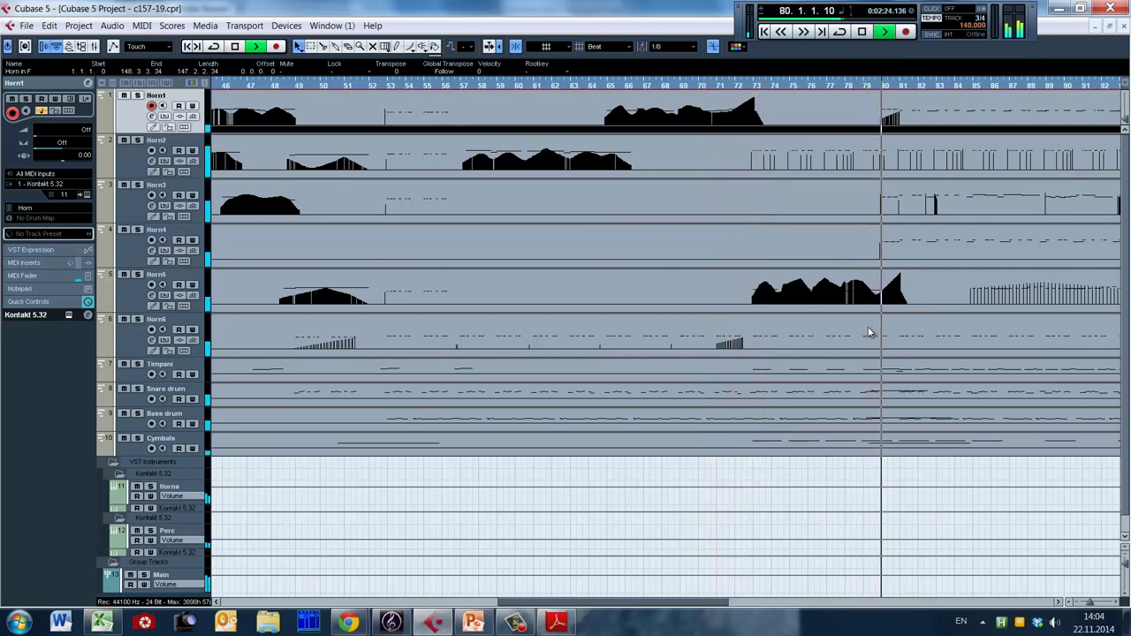
key("space")
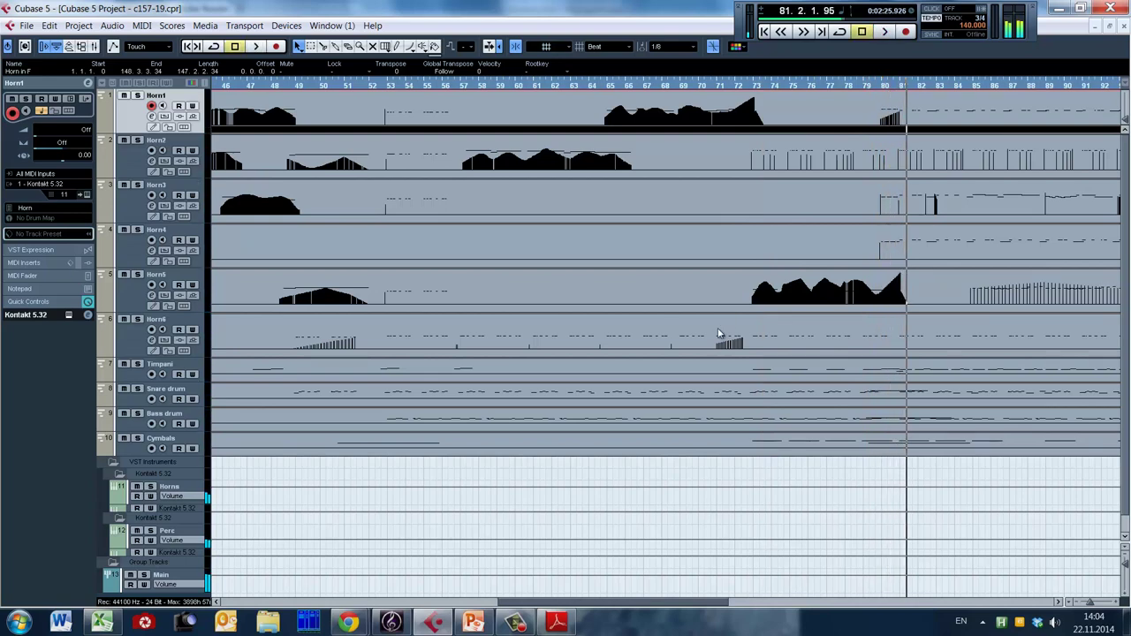
left_click(858, 311)
key("space")
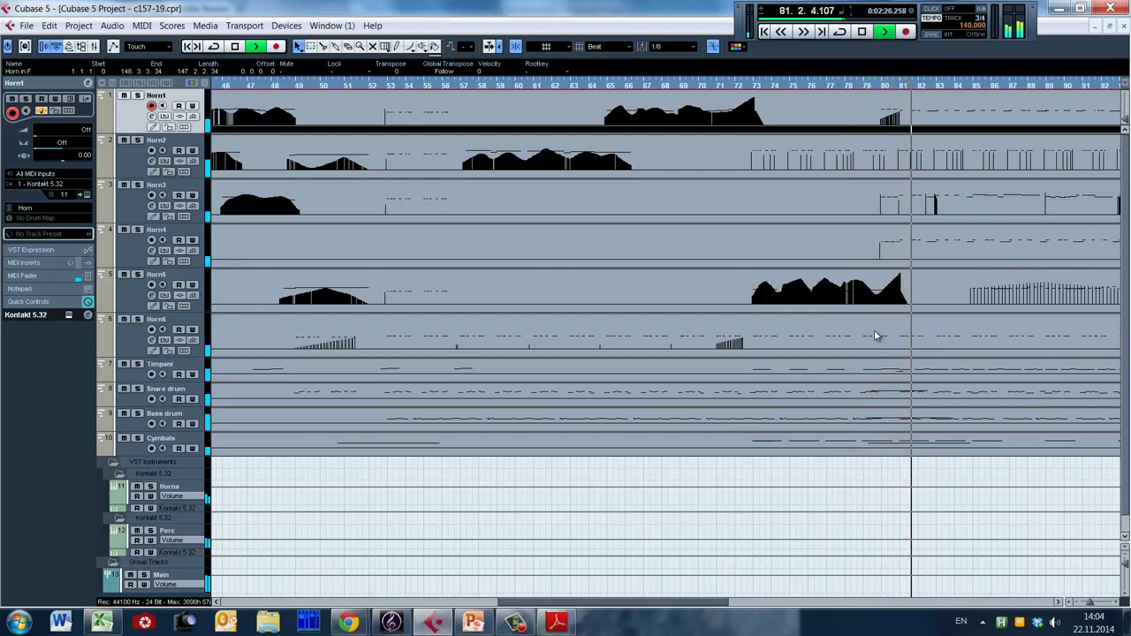
key("space")
Review the arrangement's first half and closing section, and play the ending from bar 140 into bar 147.
left_click_drag(627, 602, 406, 602)
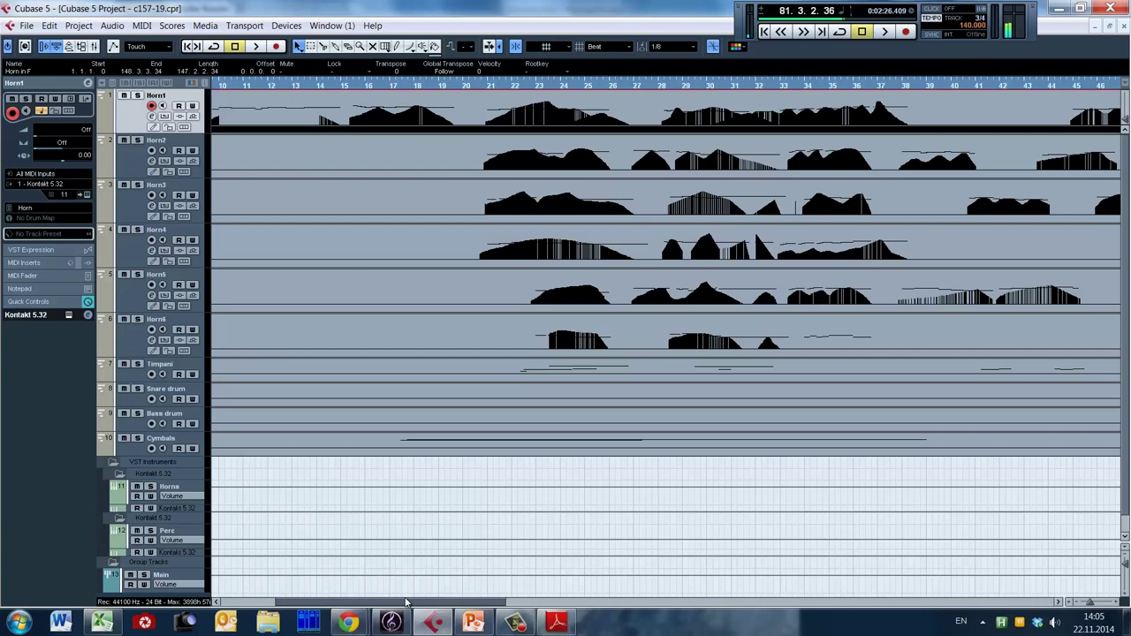
left_click_drag(406, 601, 977, 576)
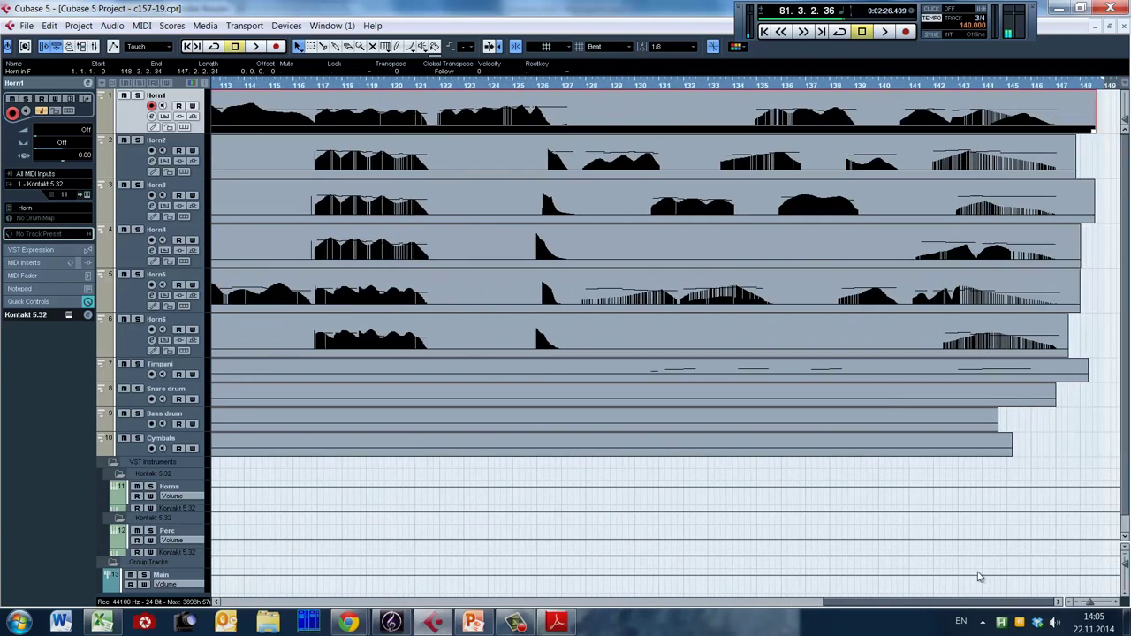
left_click(895, 239)
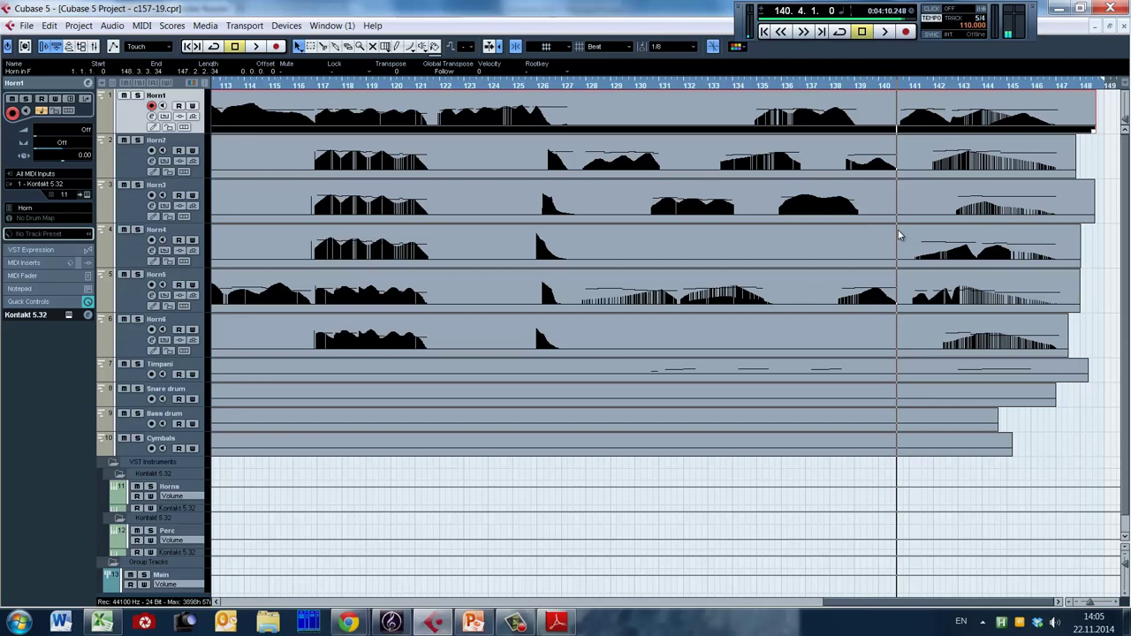
key("space")
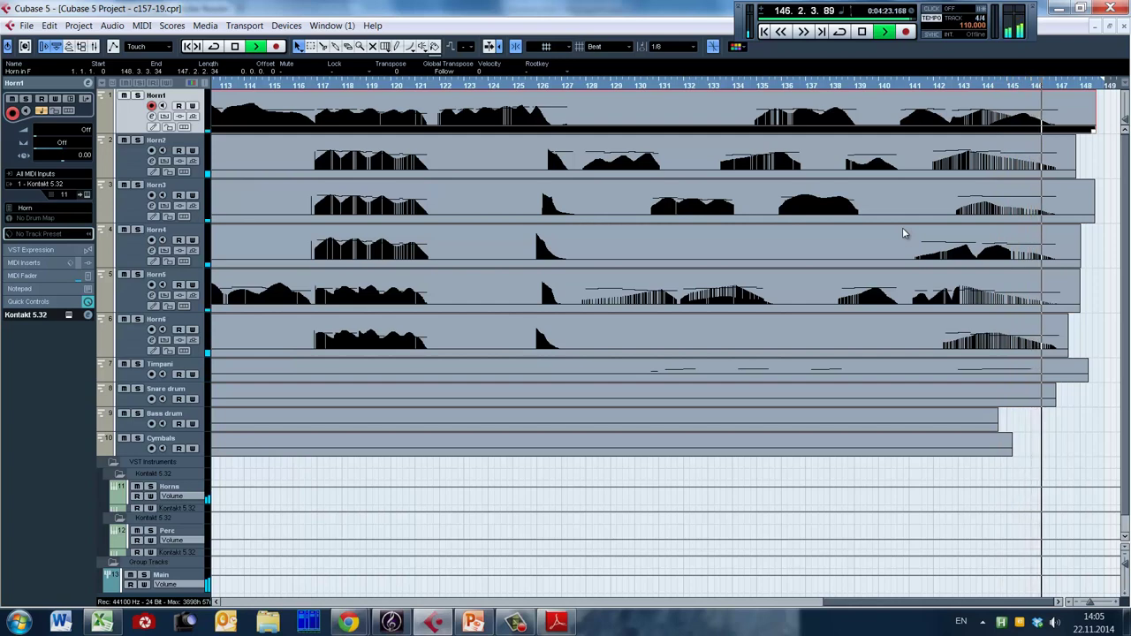
key("space")
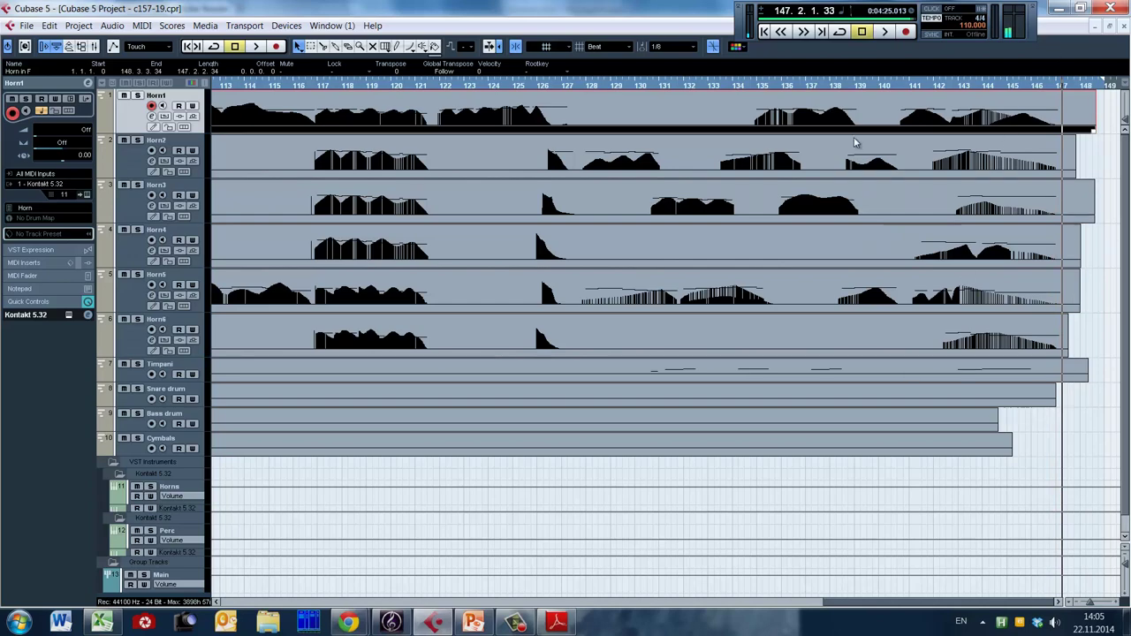
Redraw Horn5's cc11 curve in bar 141 with a softer phrase start, and play it from the end of bar 140 into bar 142.
double_click(927, 300)
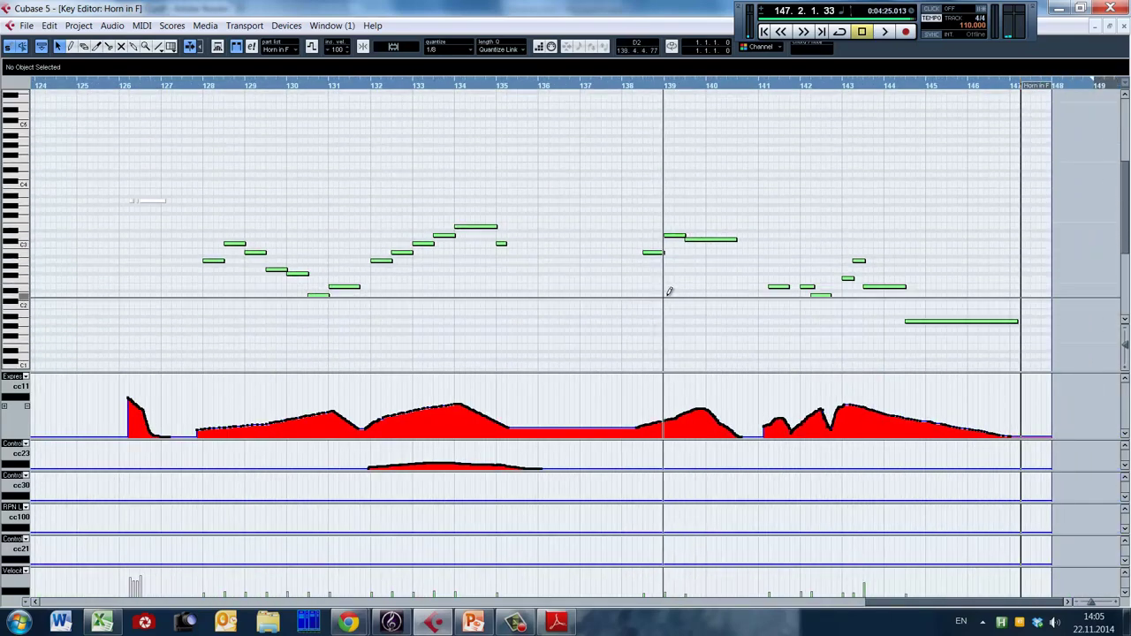
left_click(769, 320)
key("h")
key("h")
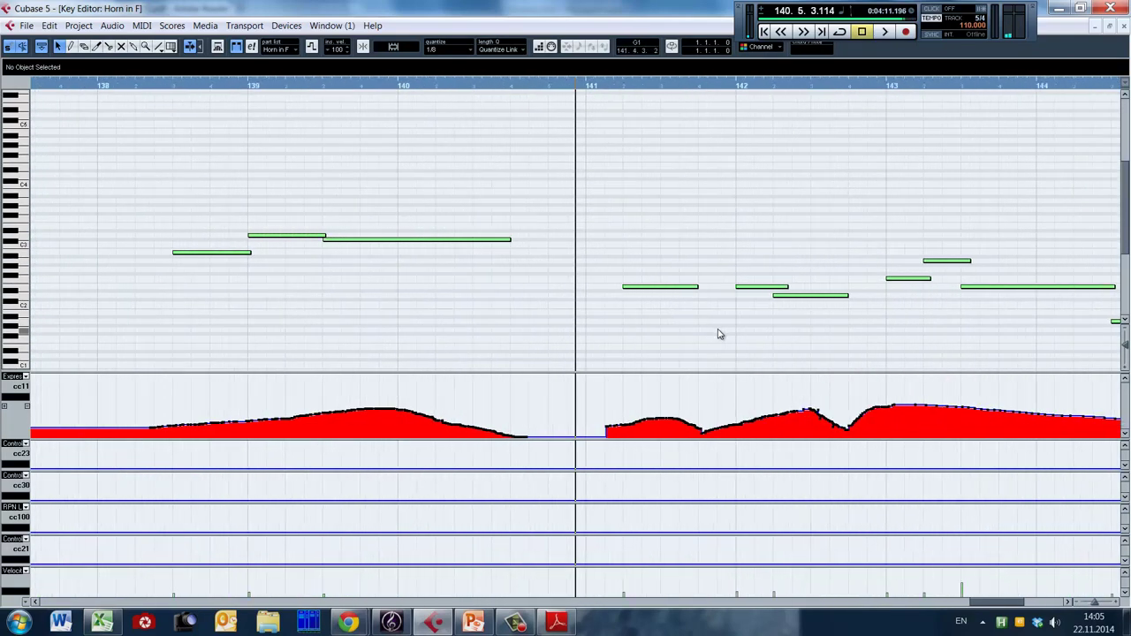
right_click(712, 352)
left_click(722, 351)
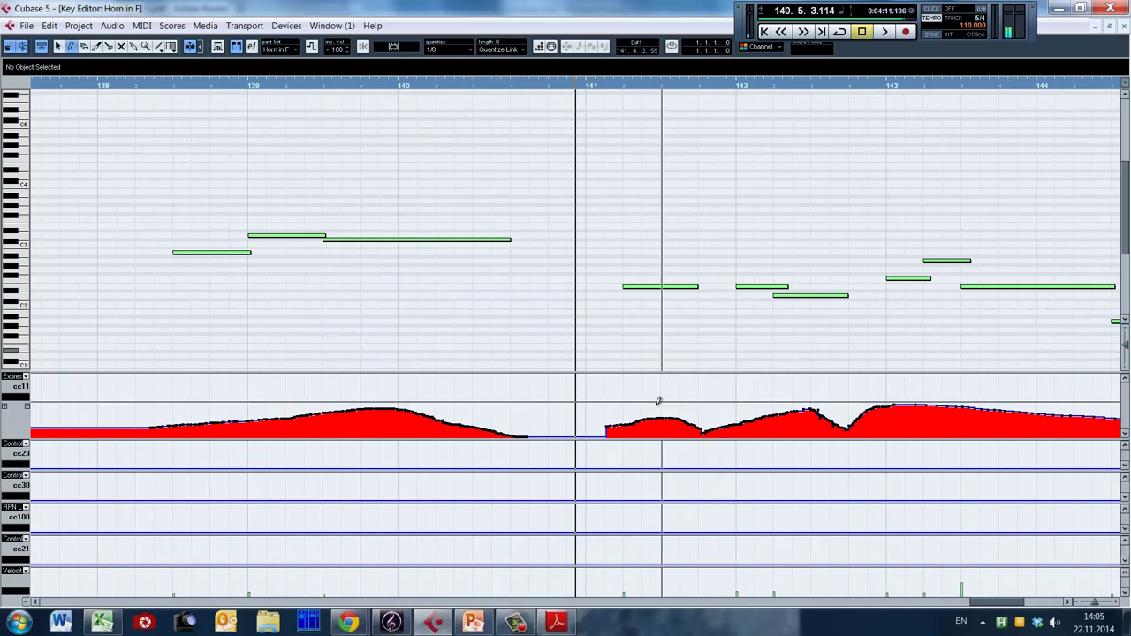
left_click_drag(626, 423, 604, 434)
key("space")
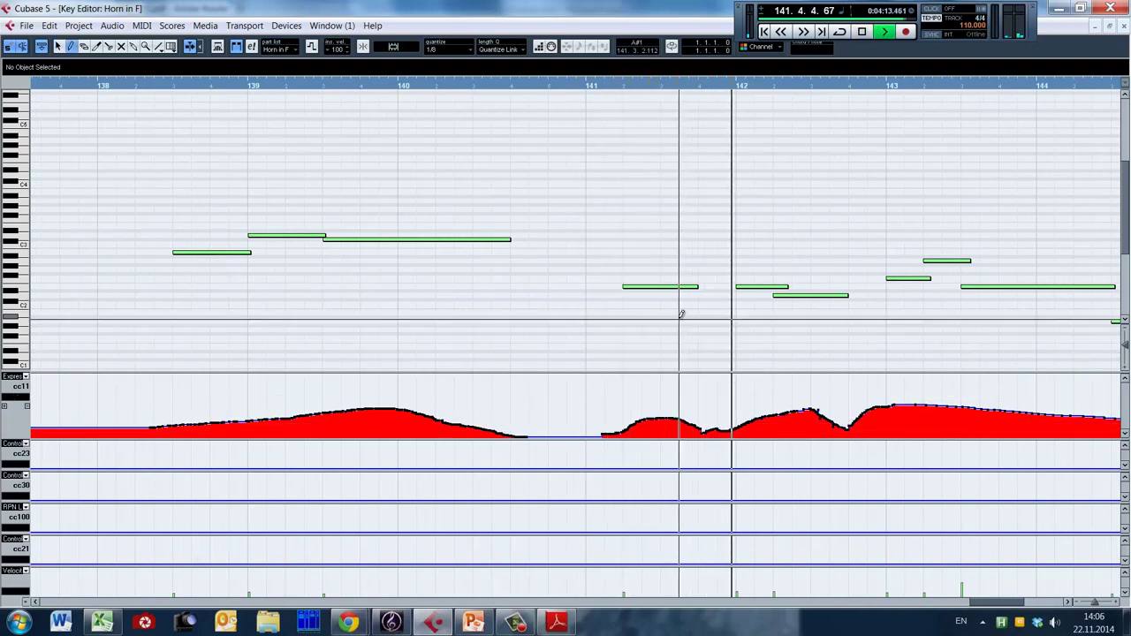
key("space")
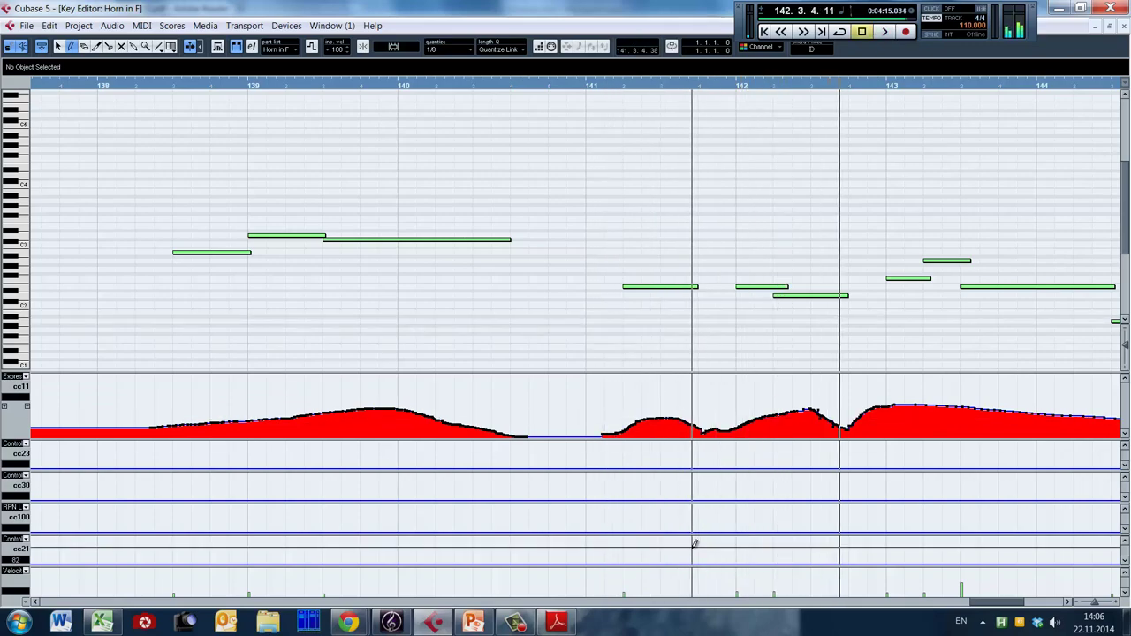
Examine the notes and controller curves of the whole Horn1 part, placing the play position in bar 36 for a closer view.
scroll(545, 253, "down", 5)
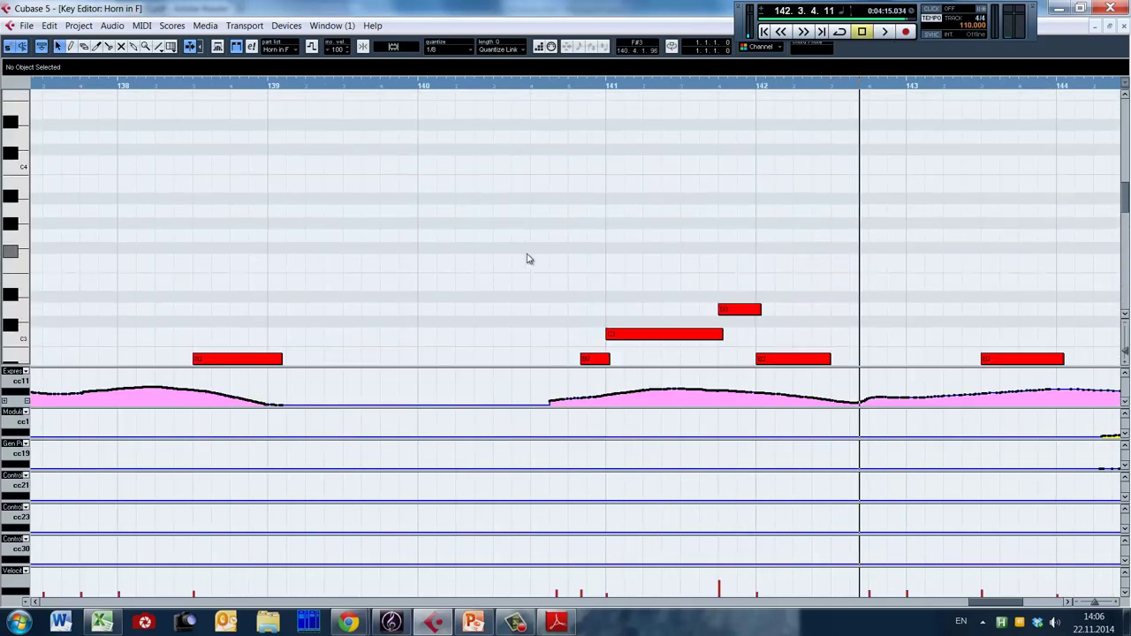
key("g")
key("g")
scroll(469, 263, "down", 3)
scroll(471, 261, "up", 2)
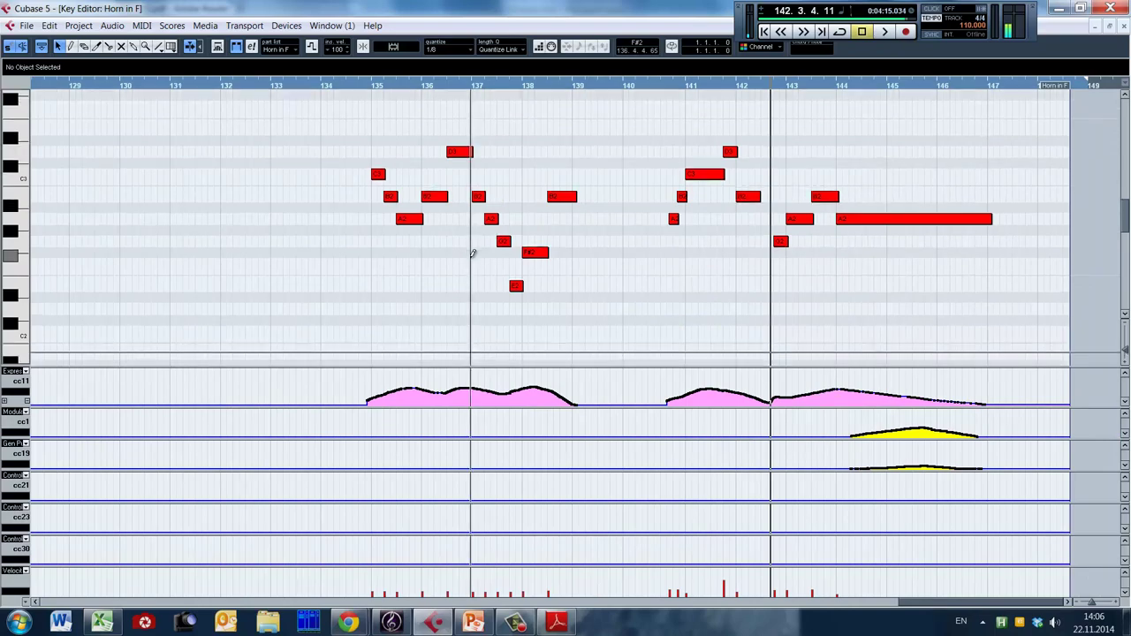
key("shift+g")
key("g")
key("g")
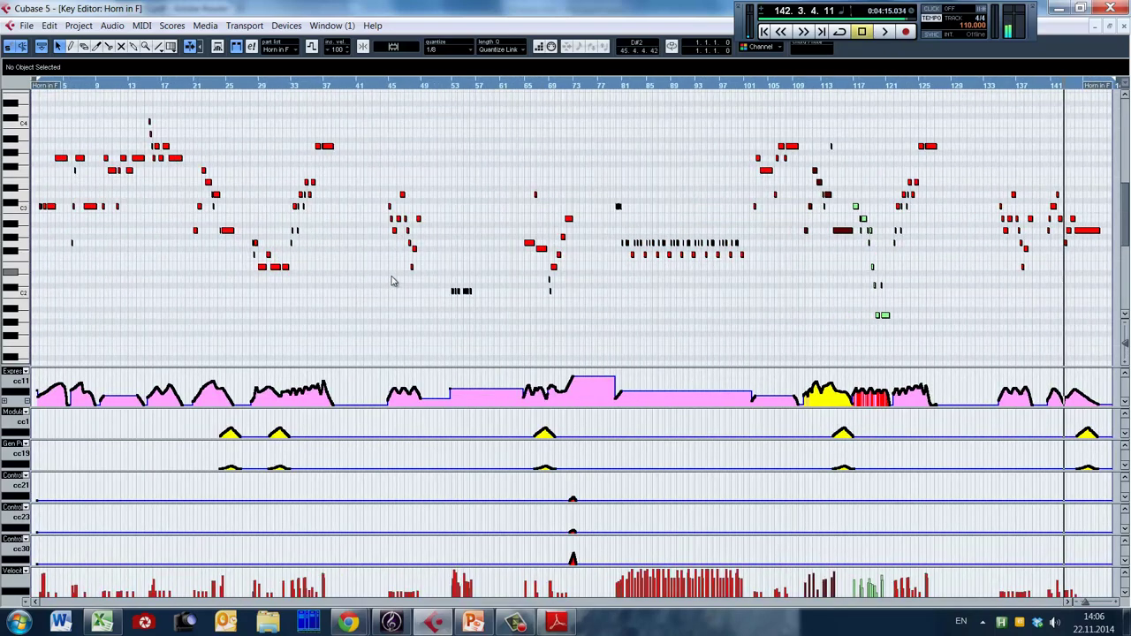
left_click(318, 287)
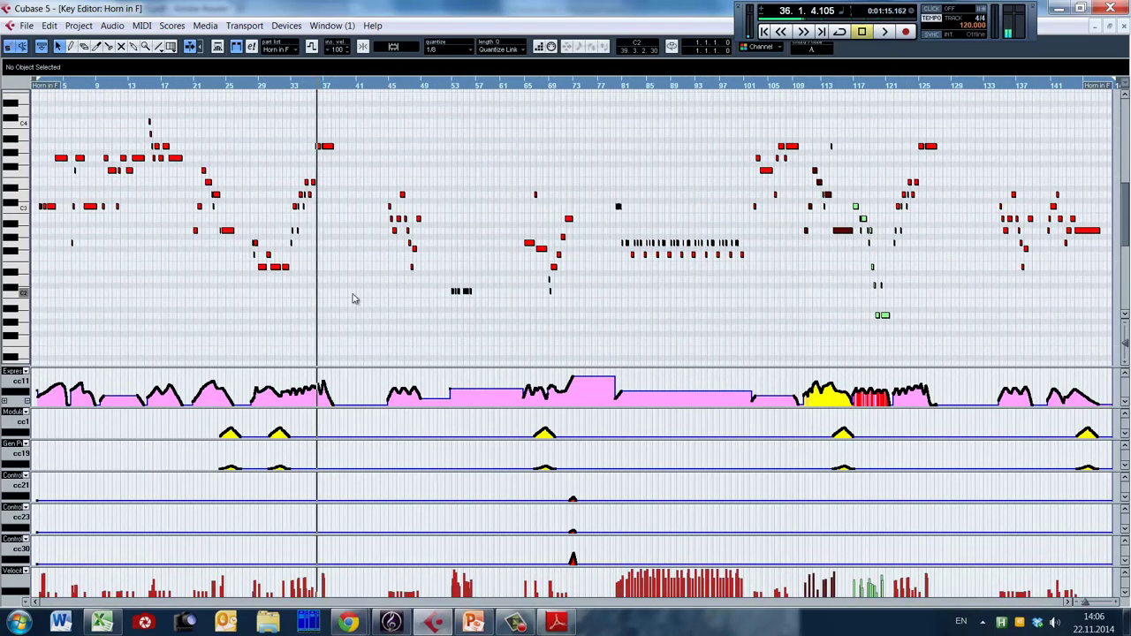
key("h")
key("h")
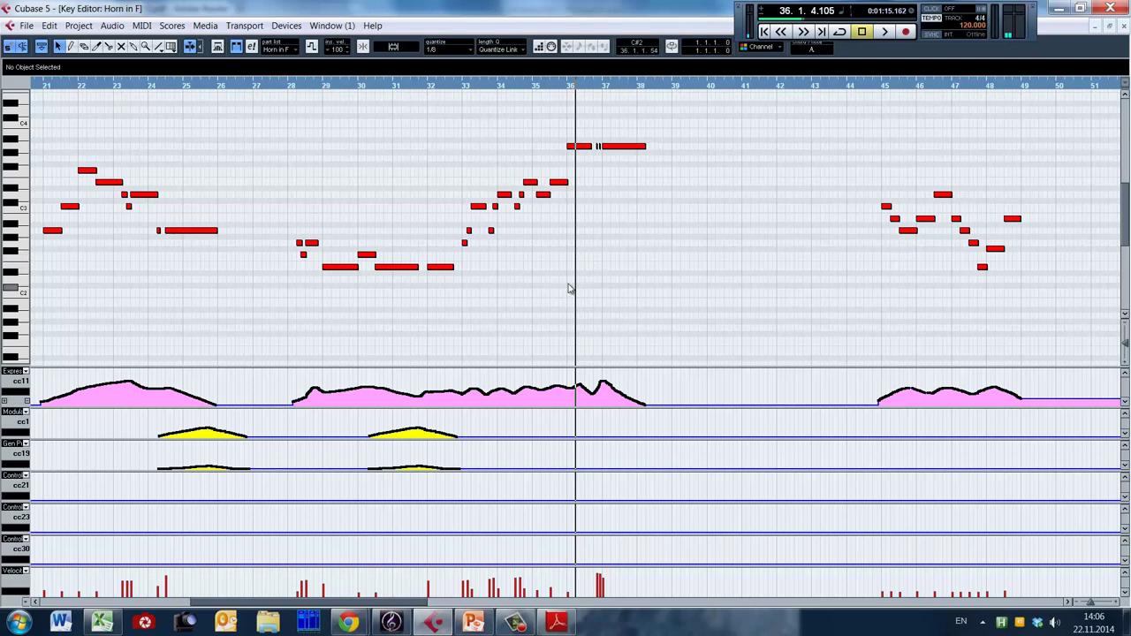
Play Horn1's rising phrase from bar 70 into bar 73, review bars 24 to 55 and return to the project overview.
left_click_drag(392, 603, 656, 566)
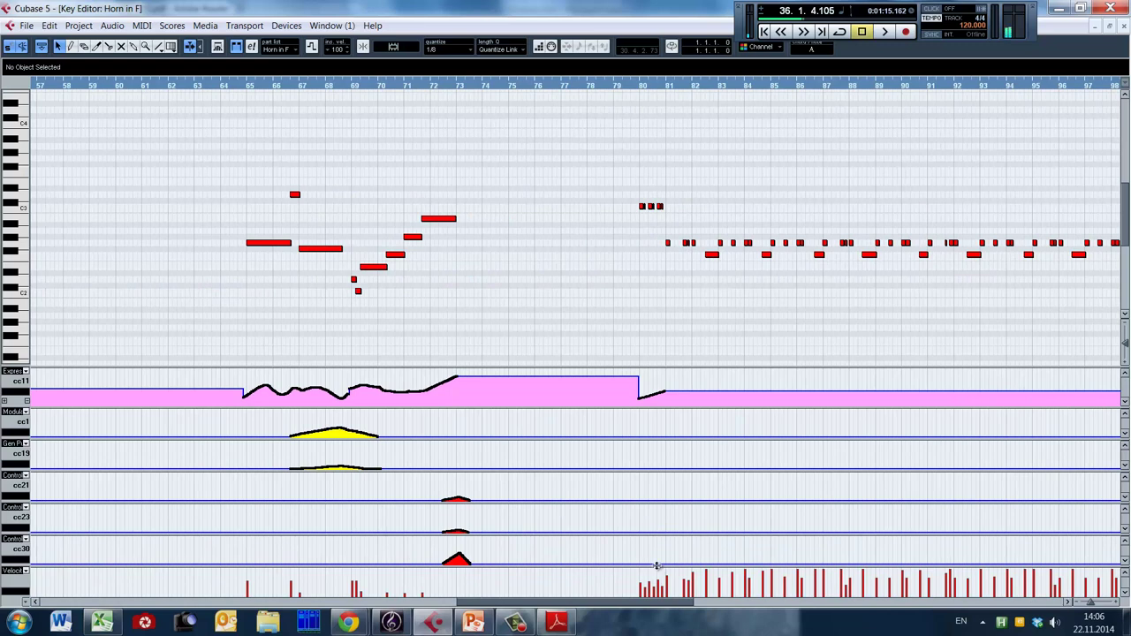
left_click(385, 325)
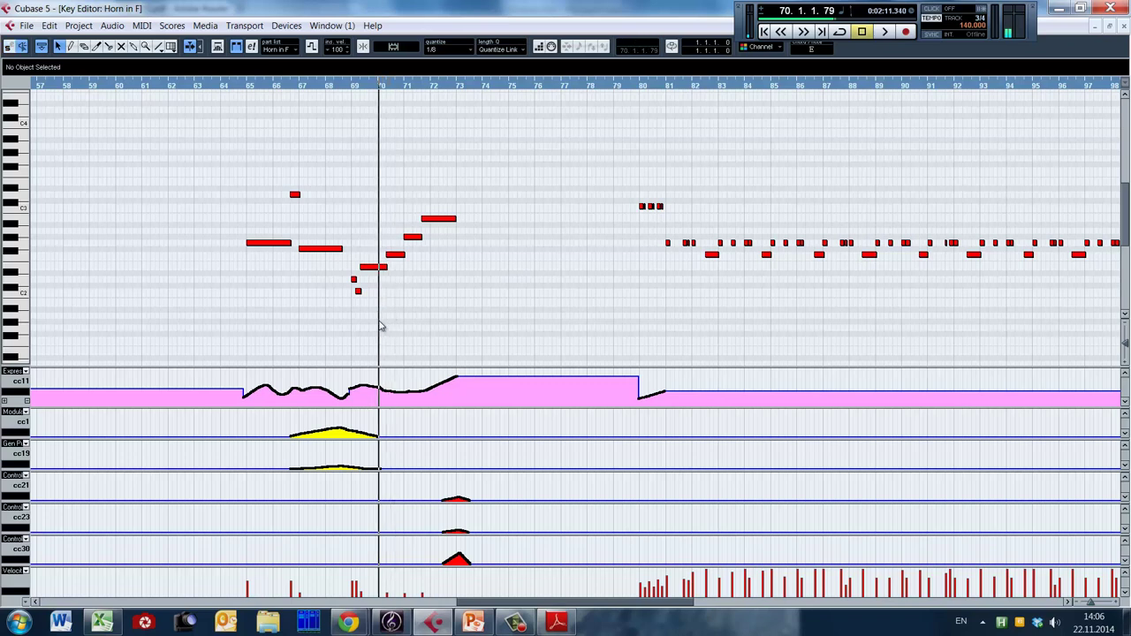
key("space")
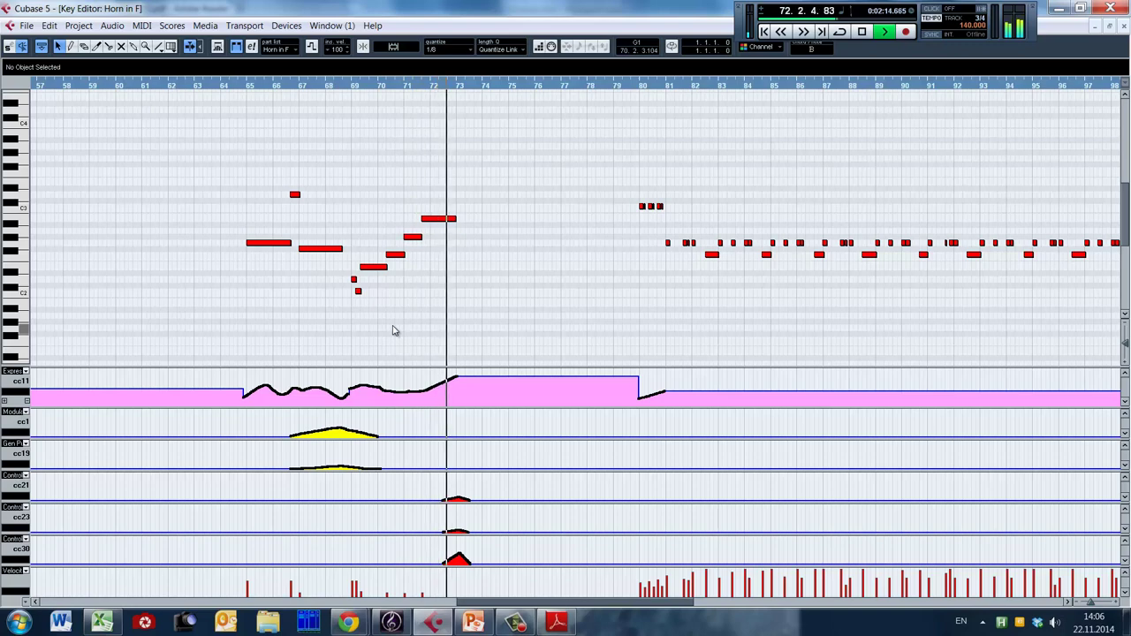
key("space")
left_click_drag(499, 602, 245, 553)
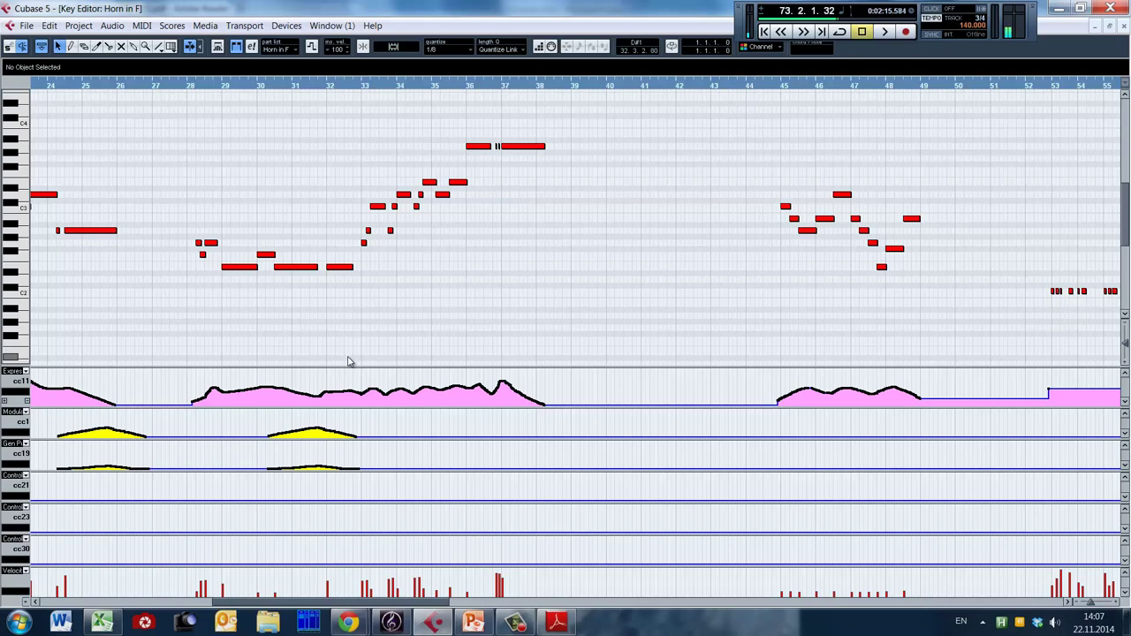
key("Escape")
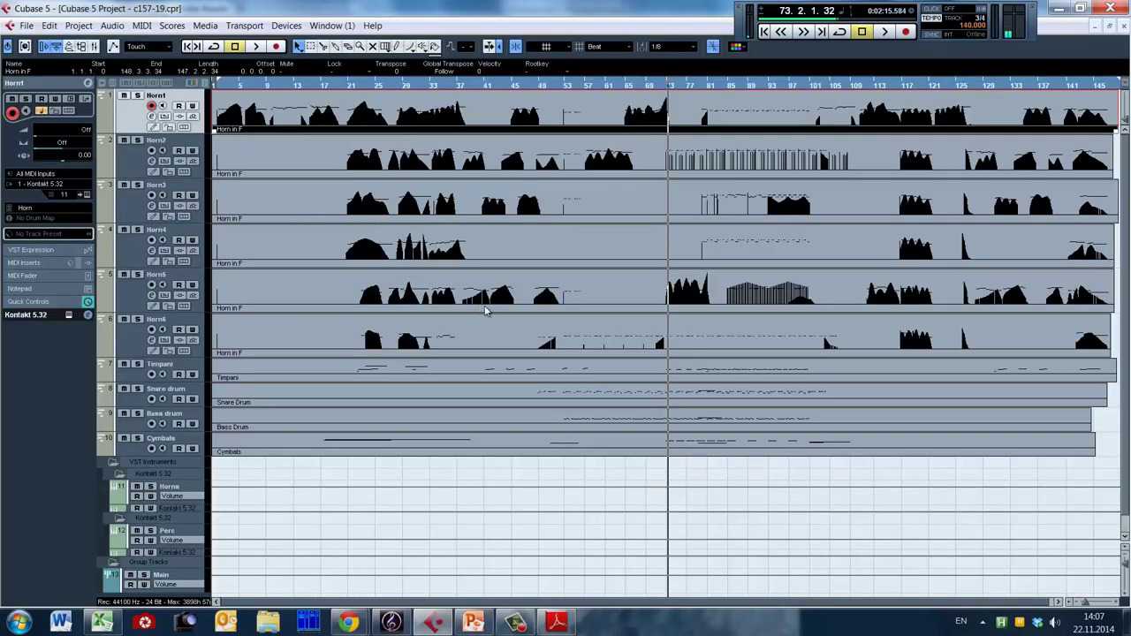
Compare the horns' staggered phrase endings in the first half, placing the play position in bars 32 and 25.
left_click(415, 232)
left_click(433, 248)
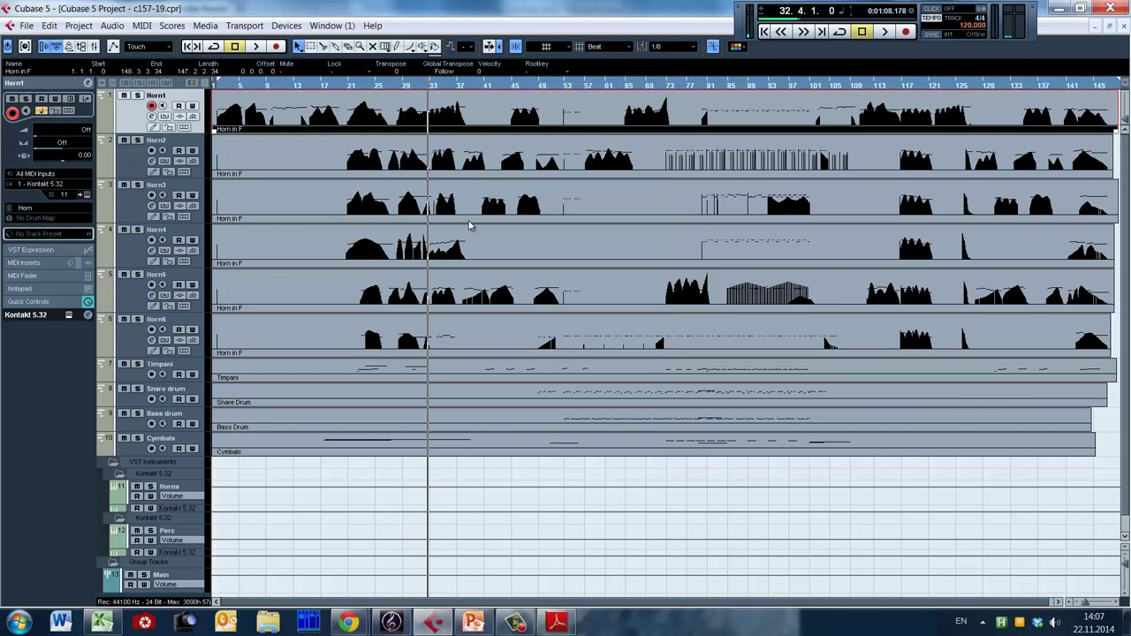
left_click(382, 248)
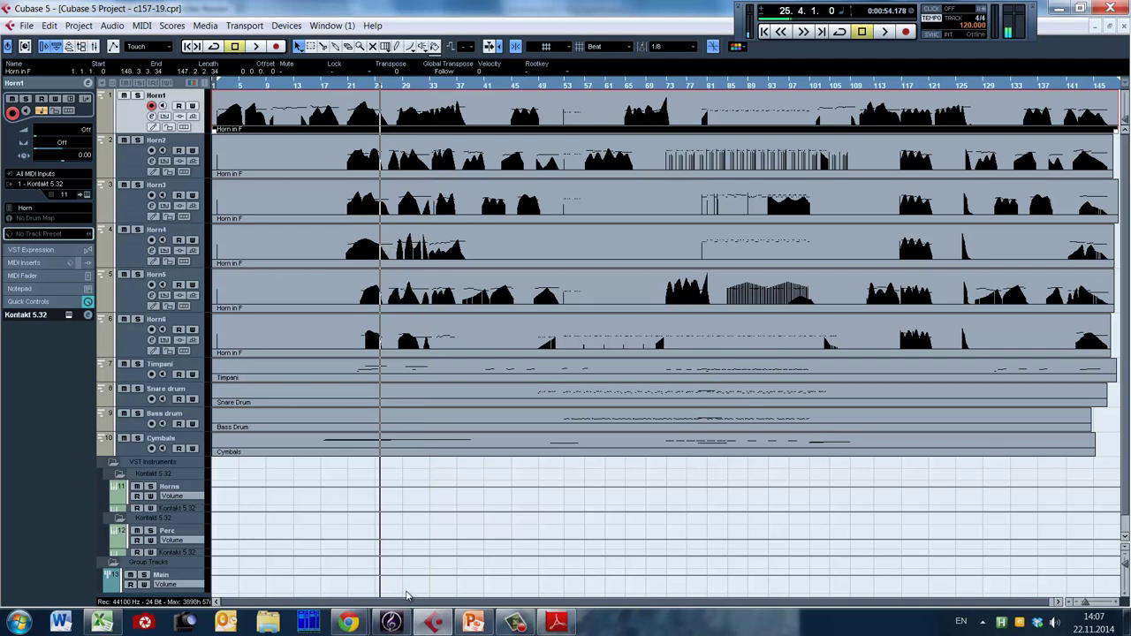
left_click_drag(408, 603, 572, 603)
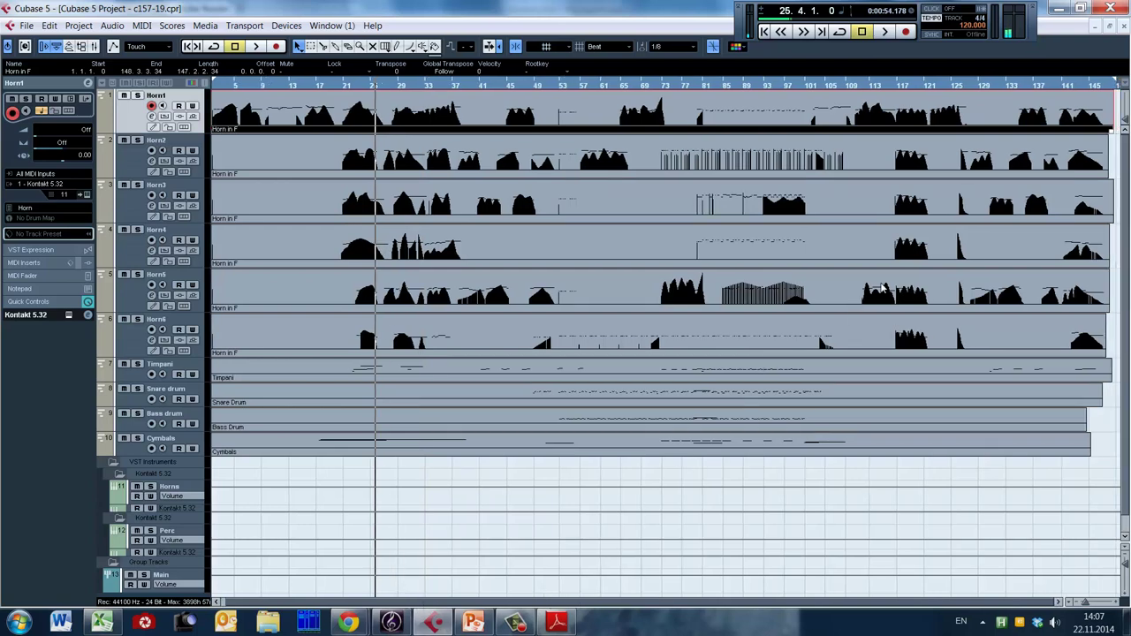
Examine the shared horn phrase of bars 117 to 121, placing the play position in bars 119, 120 and 121.
left_click(913, 255)
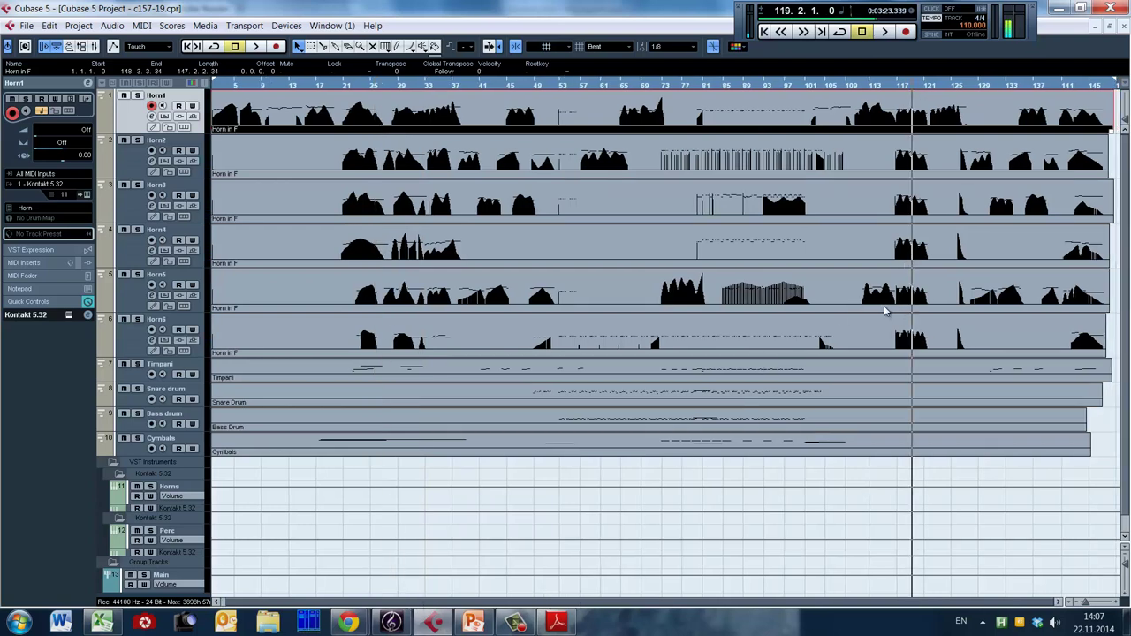
key("h")
key("h")
key("h")
key("h")
key("h")
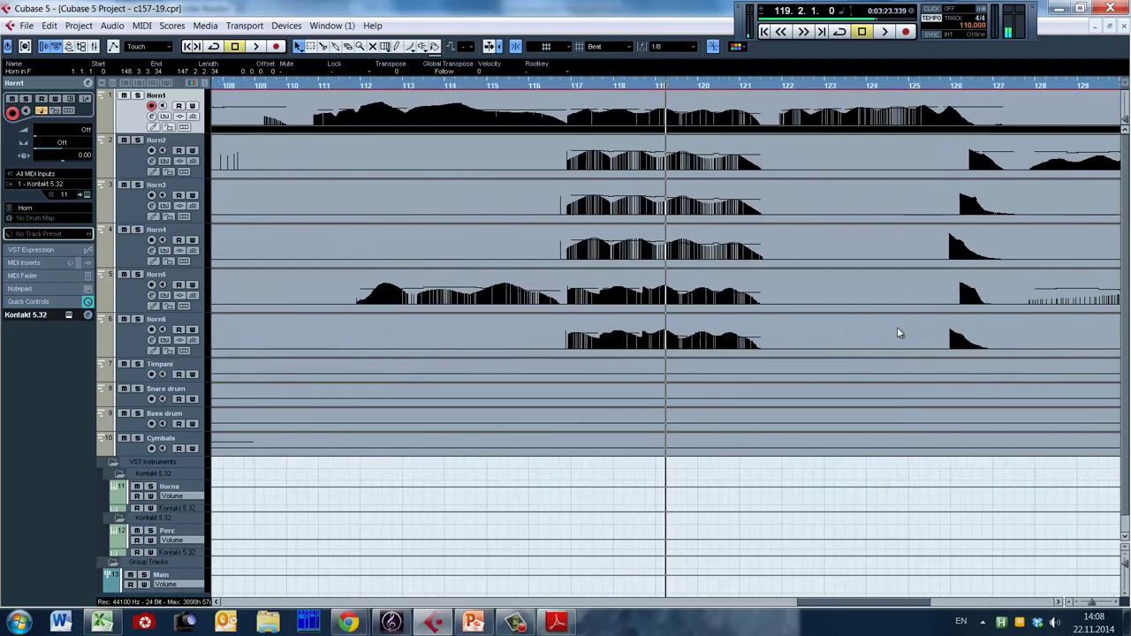
left_click(699, 284)
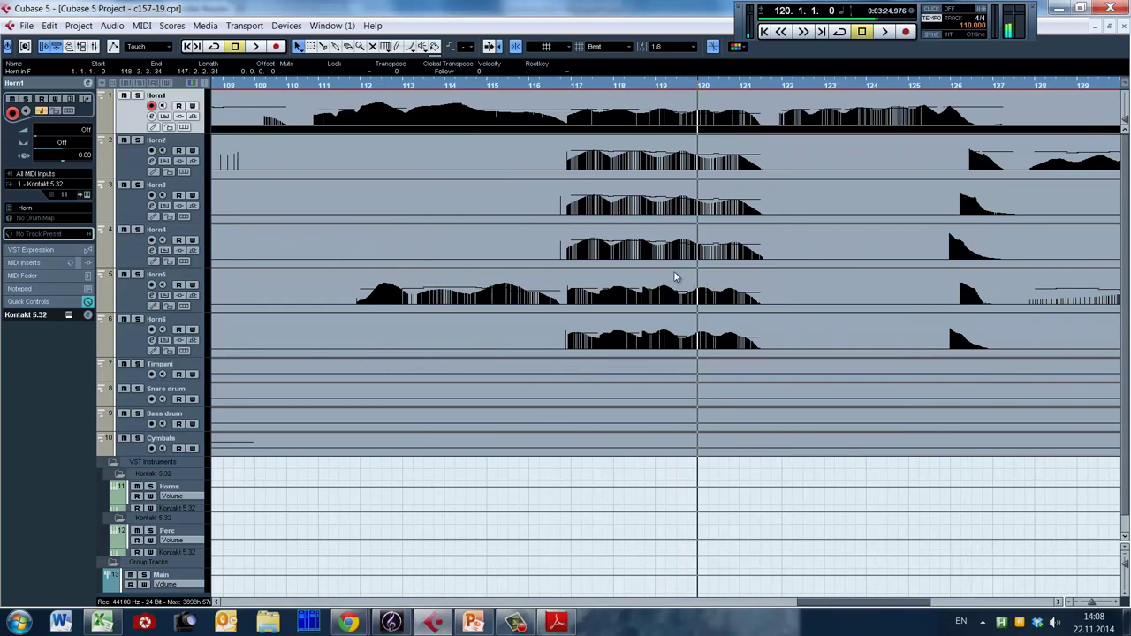
left_click(762, 217)
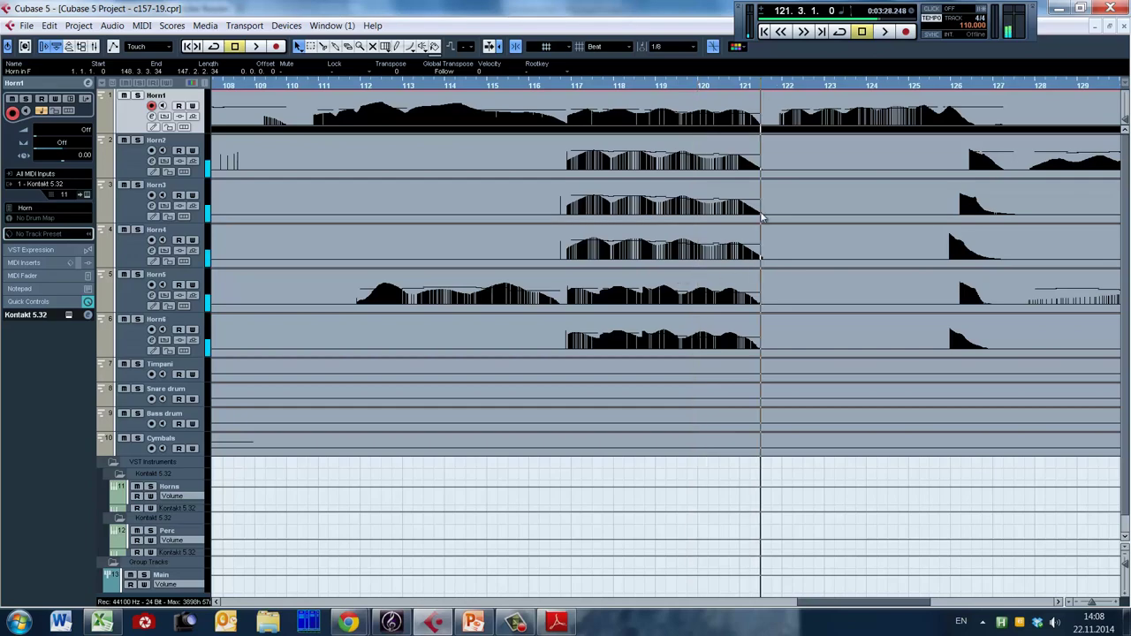
key("h")
key("h")
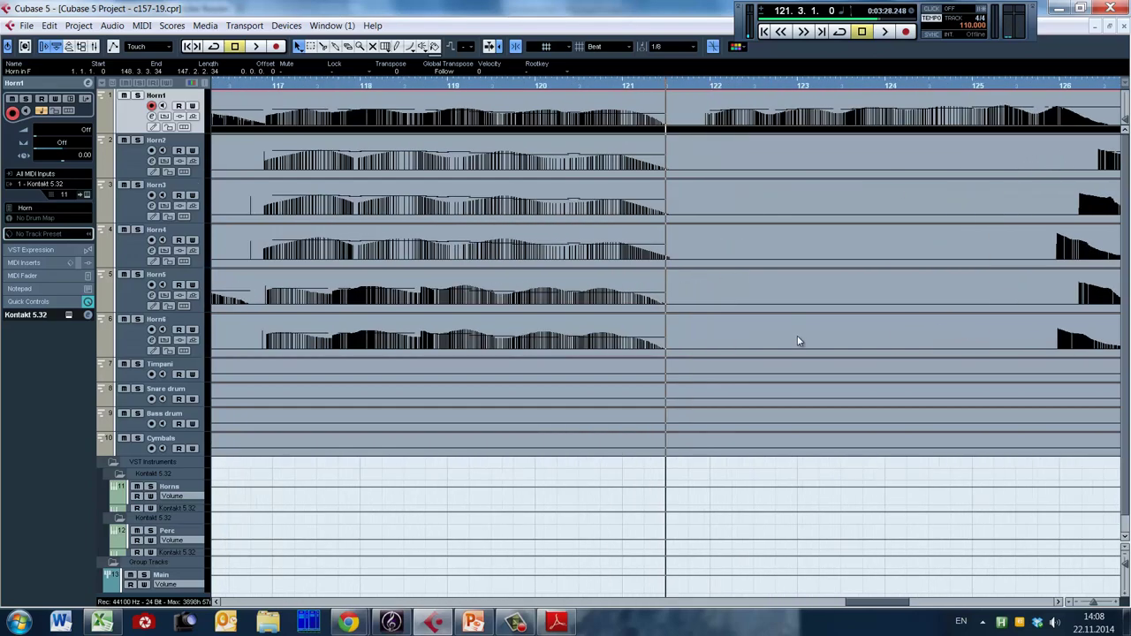
key("g")
key("g")
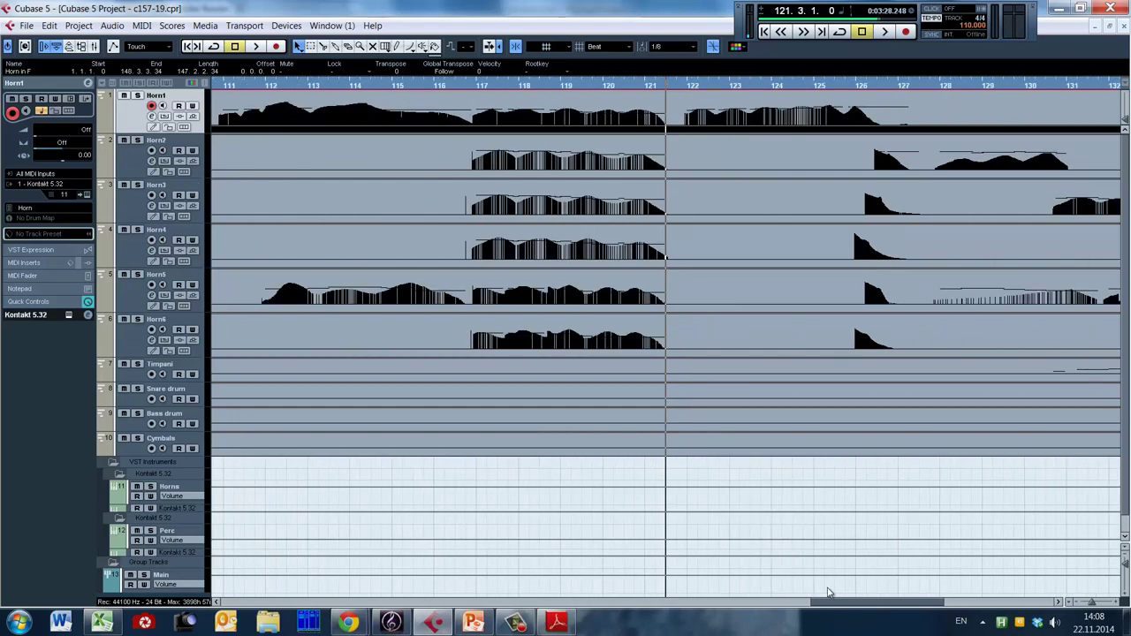
Examine the horns' closing fades in bars 146 and 147, and play the ending from around bar 145 into bar 147.
left_click_drag(870, 596, 997, 602)
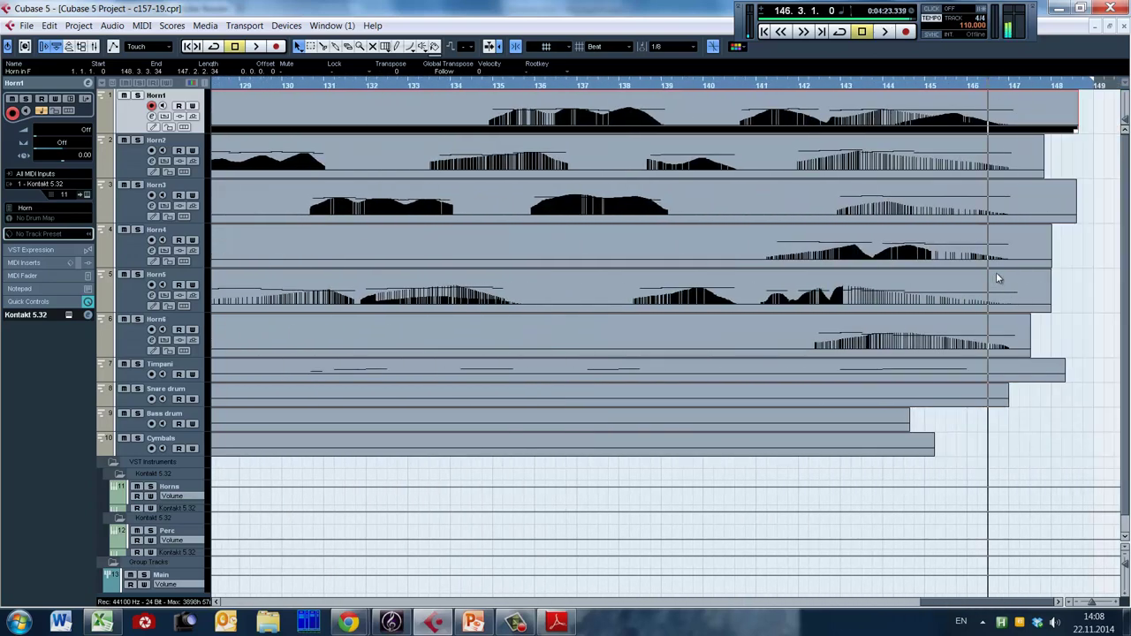
left_click(1010, 86)
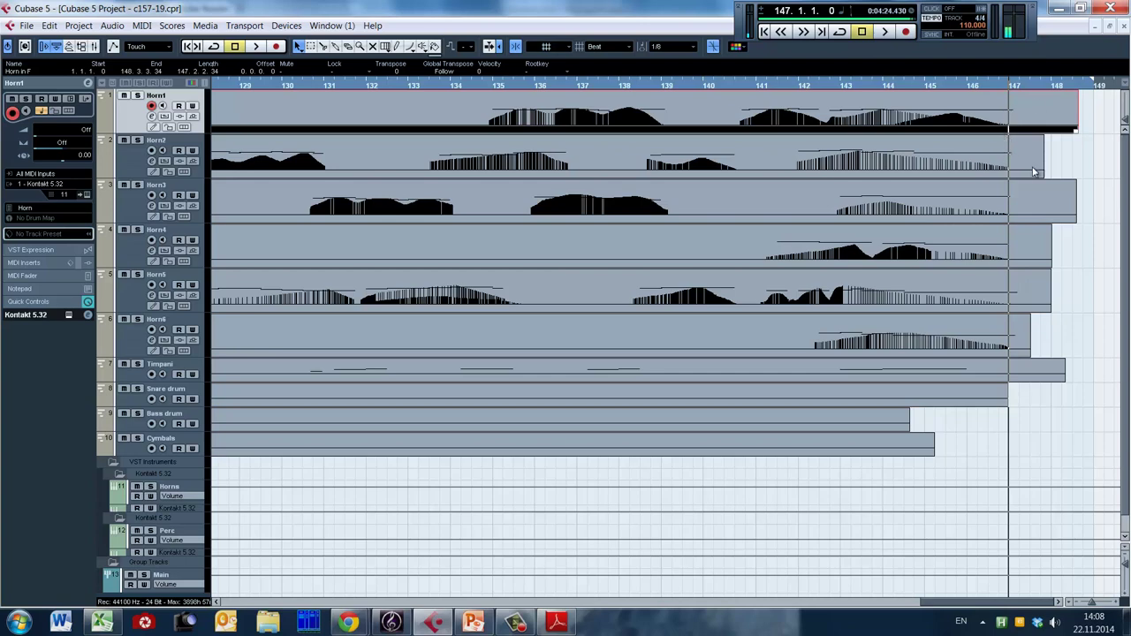
key("Right")
key("Left")
key("space")
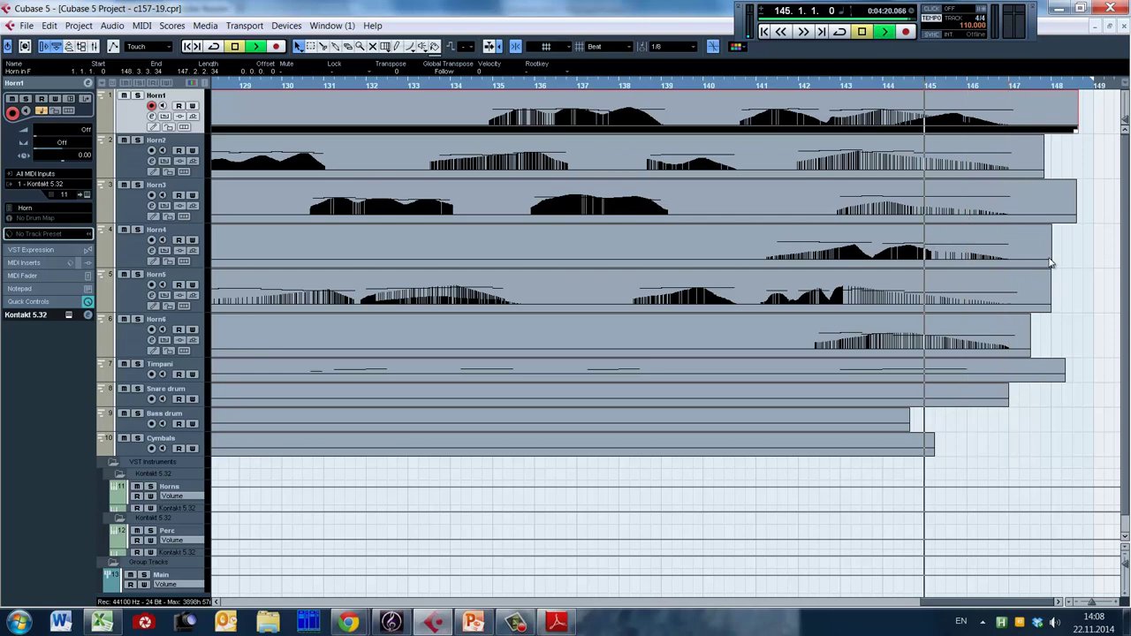
key("2")
left_click(1080, 284)
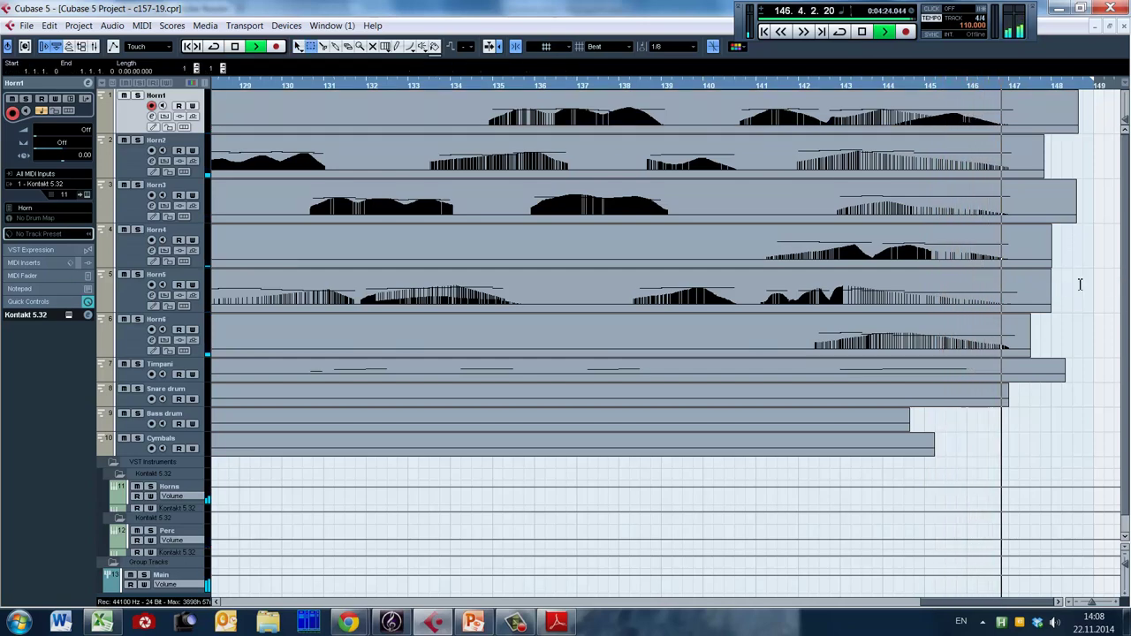
key("space")
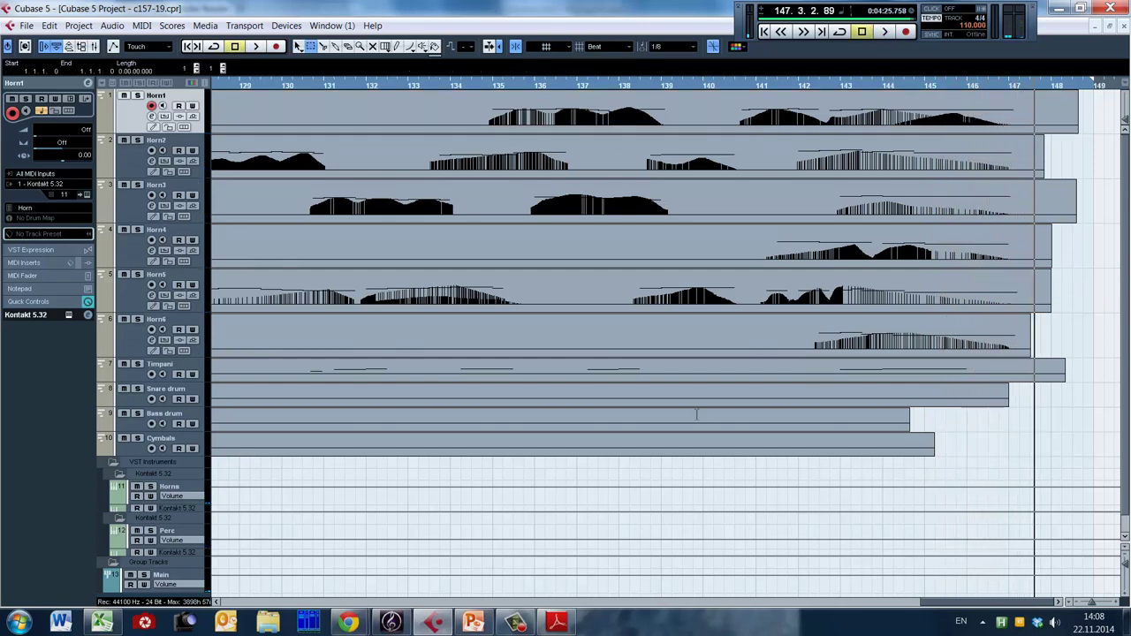
Examine the notes and controller curves of the whole Horn1 part in the Key Editor, and return to the project overview.
left_click_drag(978, 604, 262, 589)
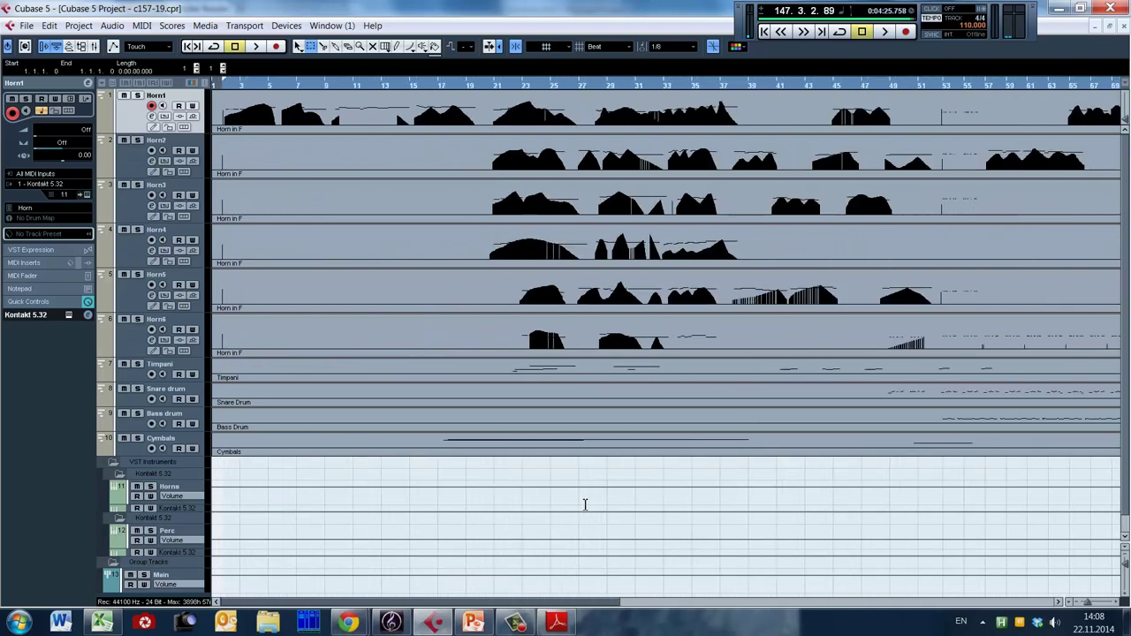
key("ctrl+e")
scroll(532, 180, "down", 5)
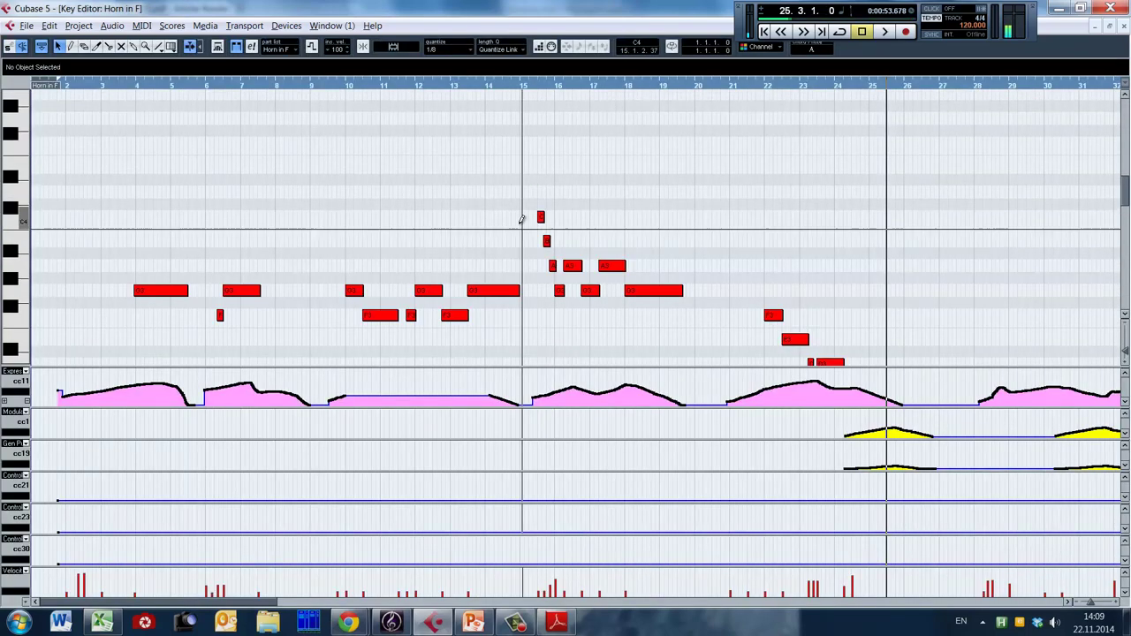
scroll(530, 265, "down", 3)
key("g")
key("g")
key("g")
key("g")
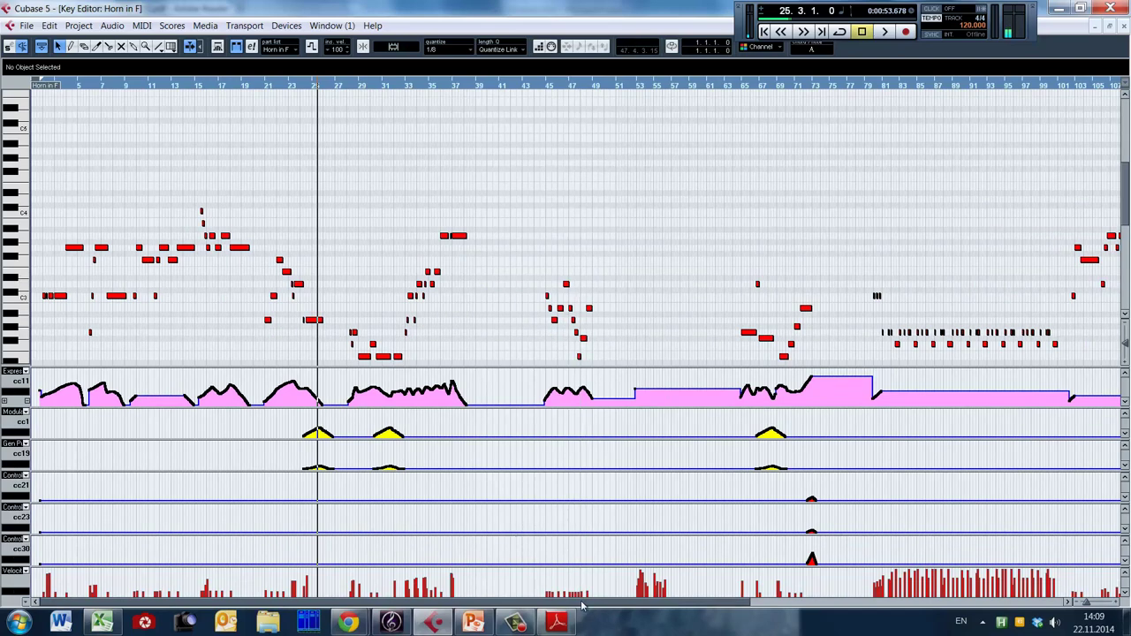
left_click_drag(561, 604, 883, 368)
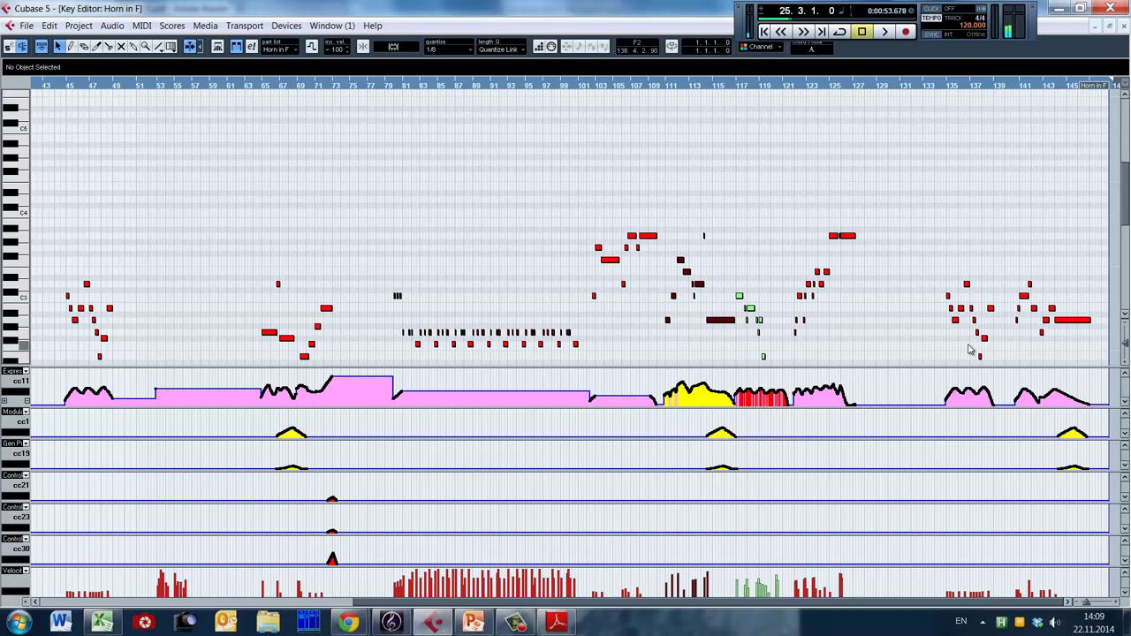
key("Return")
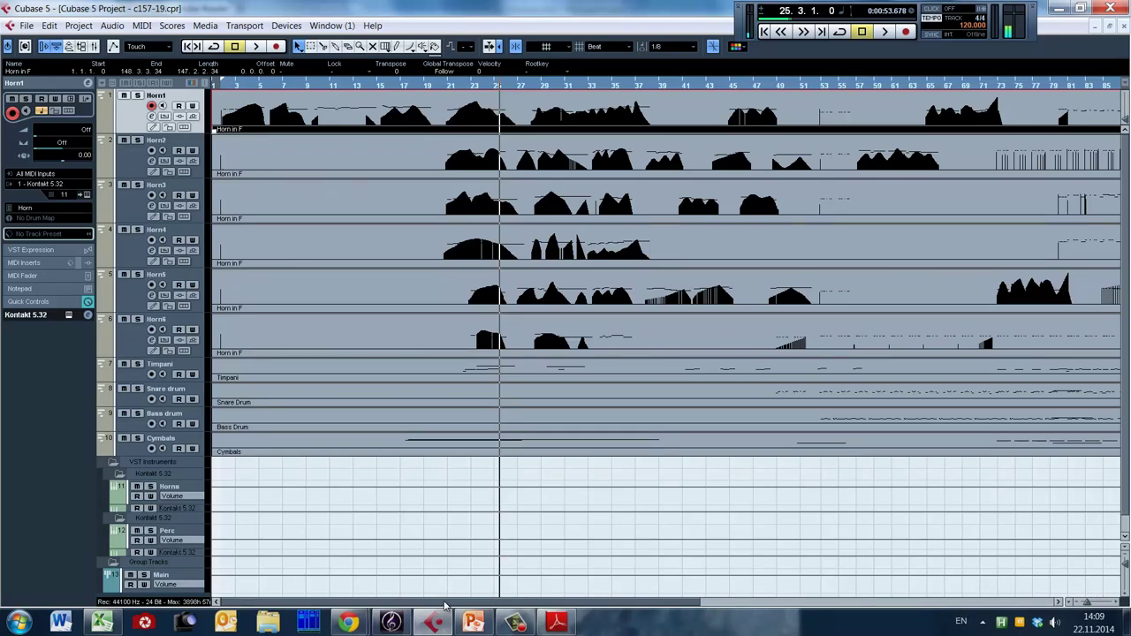
Place the play position ahead of the closing horn phrases and play the ensemble's ending into bar 147.
left_click_drag(447, 602, 1081, 374)
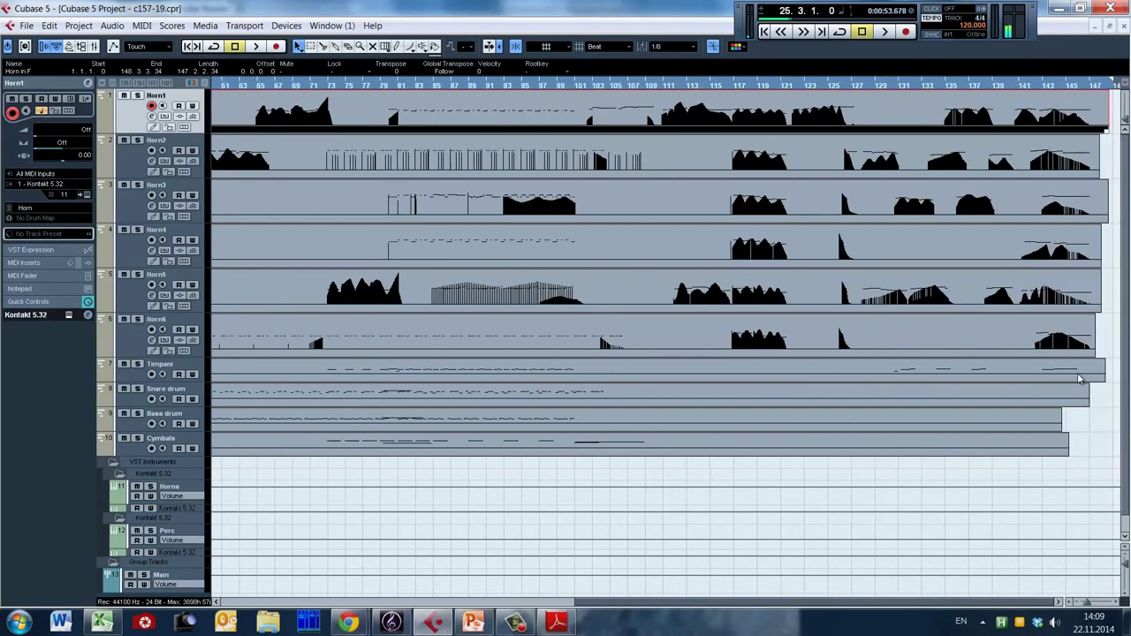
left_click(1052, 128)
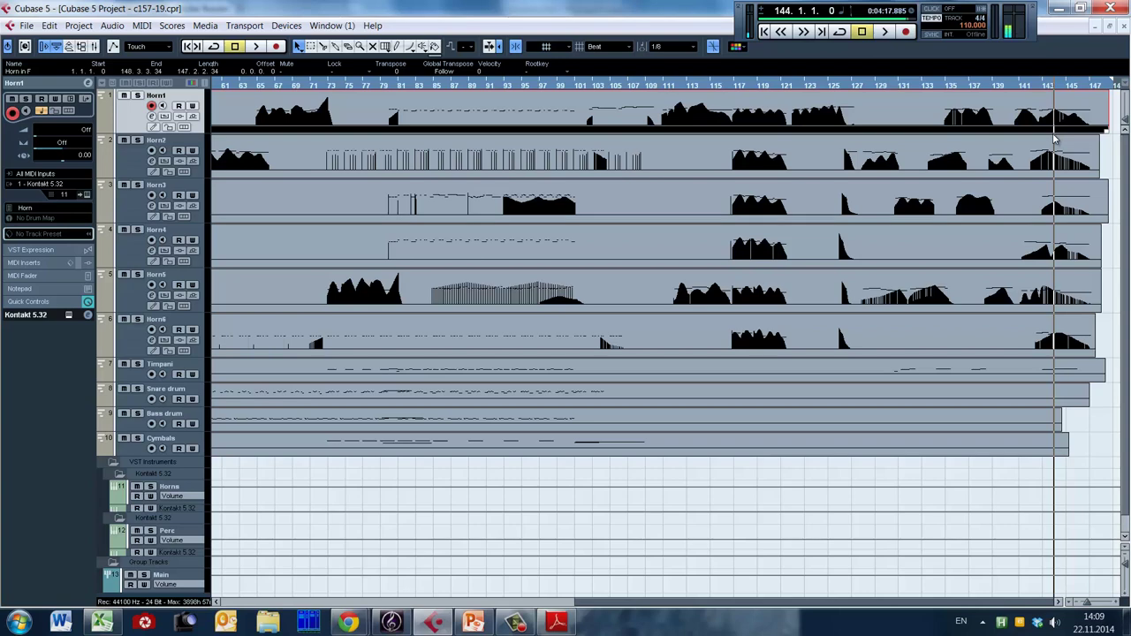
left_click(1014, 182)
key("space")
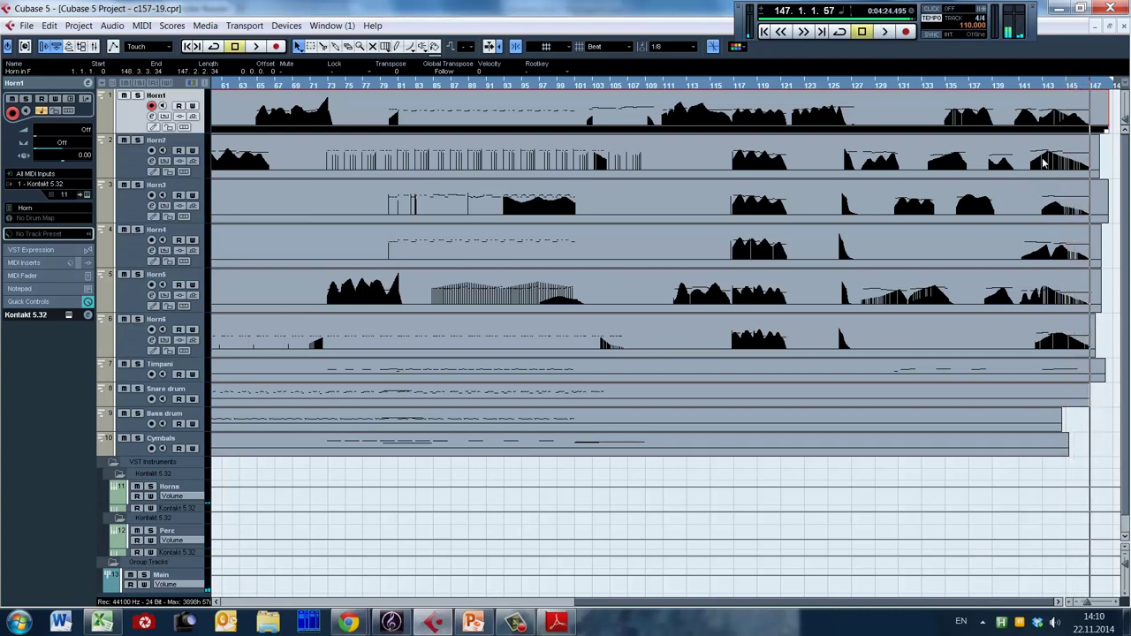
Open Horn2's part in the Key Editor and show all its notes around the closing phrase from bar 142.
left_click(1044, 86)
double_click(1043, 111)
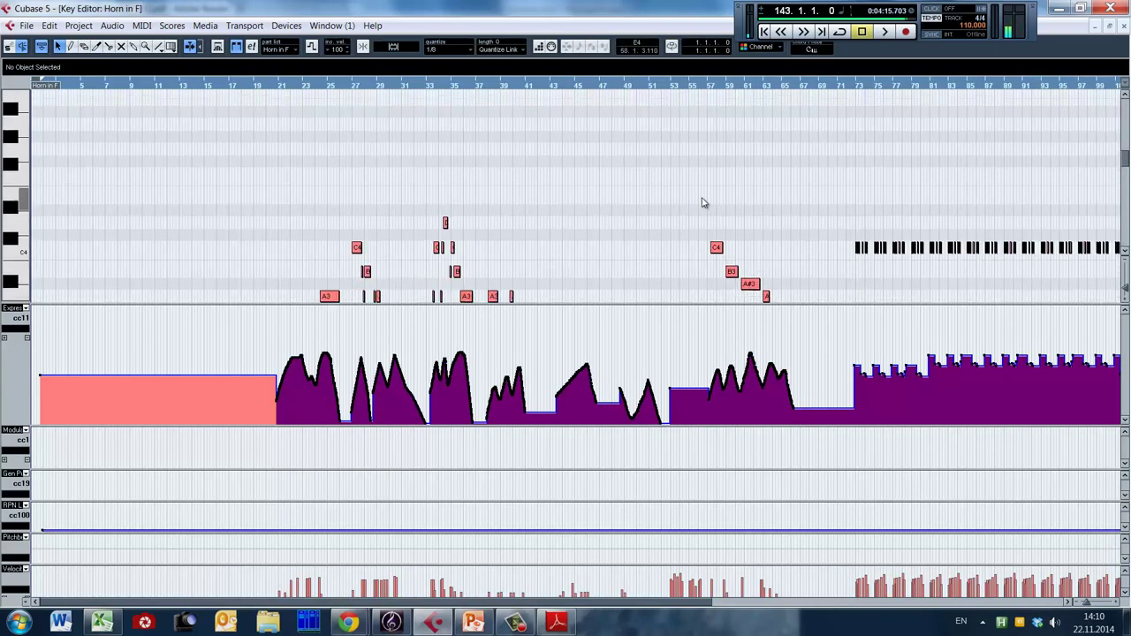
key("h")
key("h")
key("h")
key("h")
key("h")
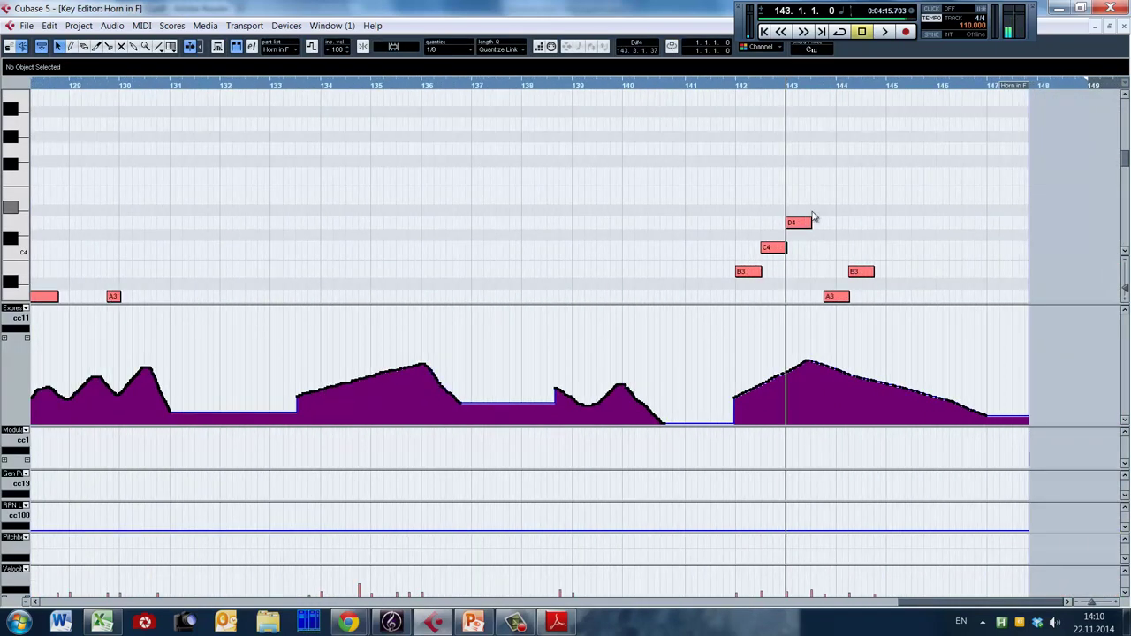
scroll(808, 223, "down", 2)
key("shift+g")
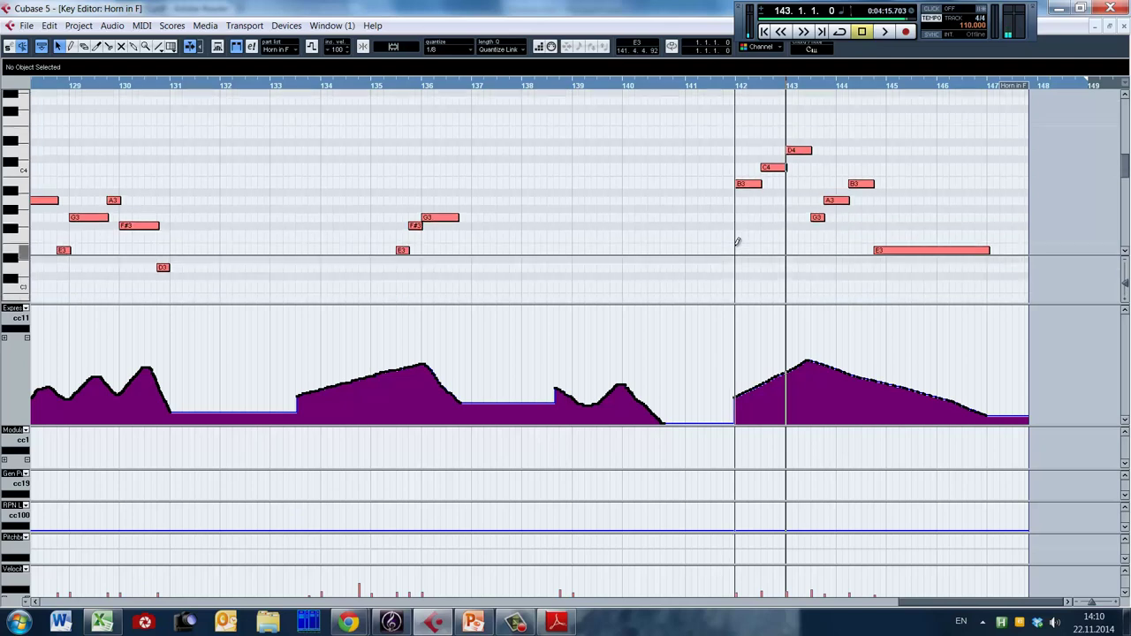
key("shift+g")
Examine Horn2's cc11 phrase starts at bars 142 and 133, placing the play position in bars 141, 142, 144 and 133.
left_click(708, 255)
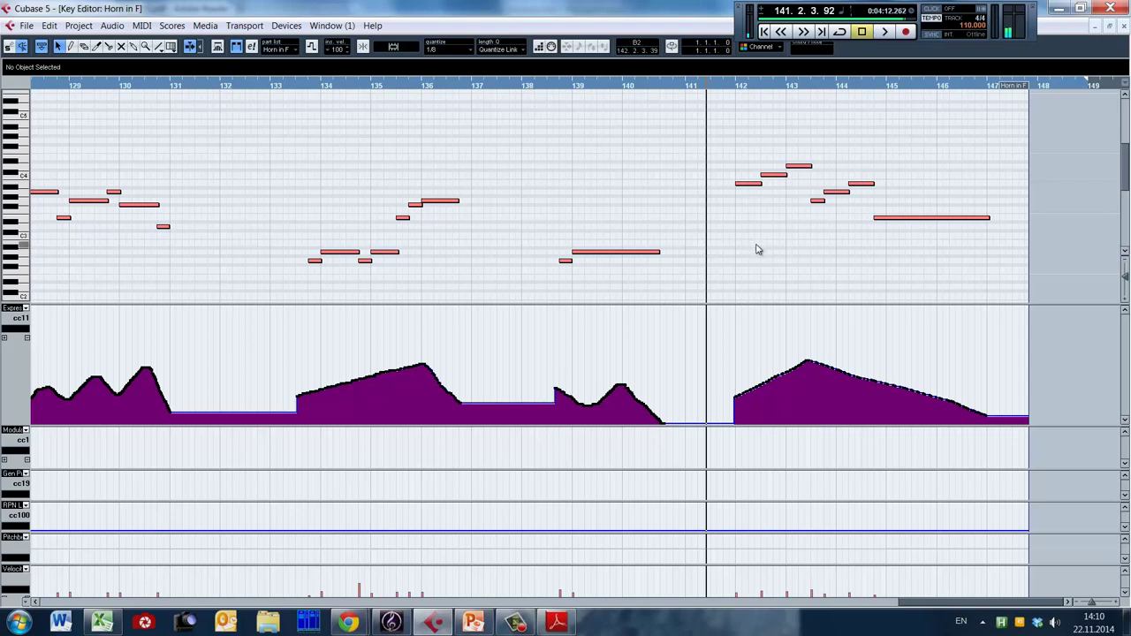
left_click(721, 86)
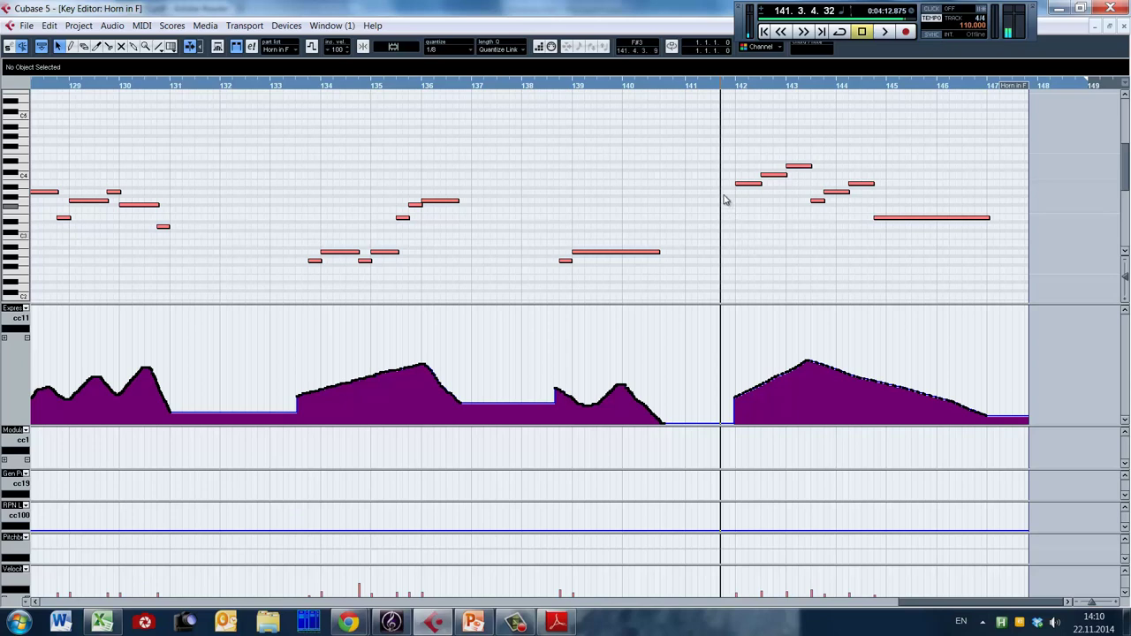
key("n")
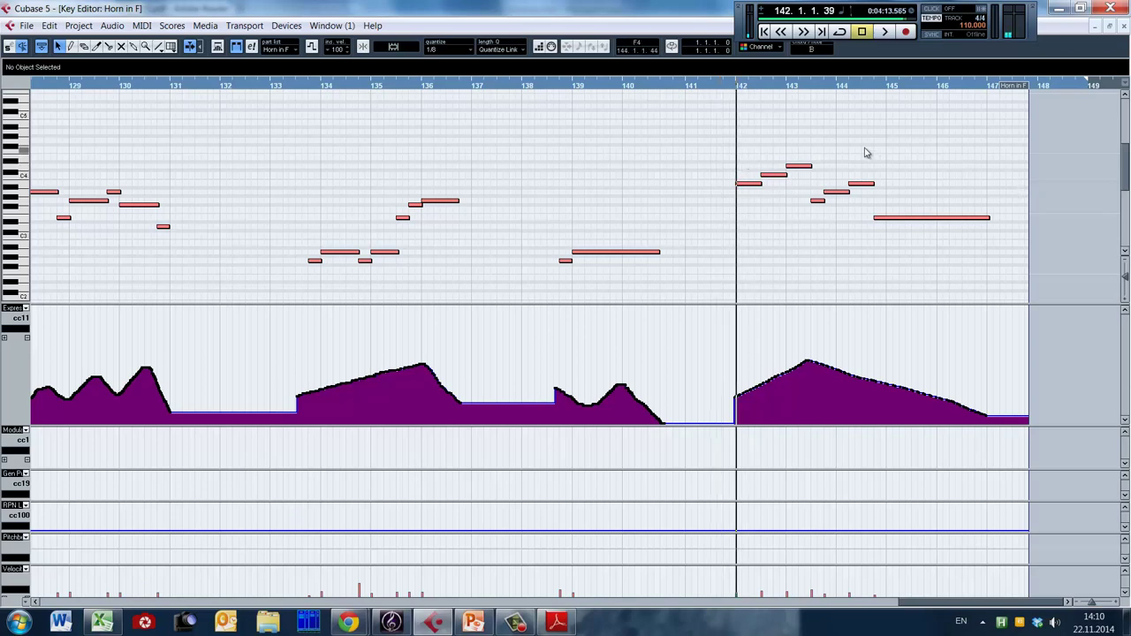
left_click(887, 157)
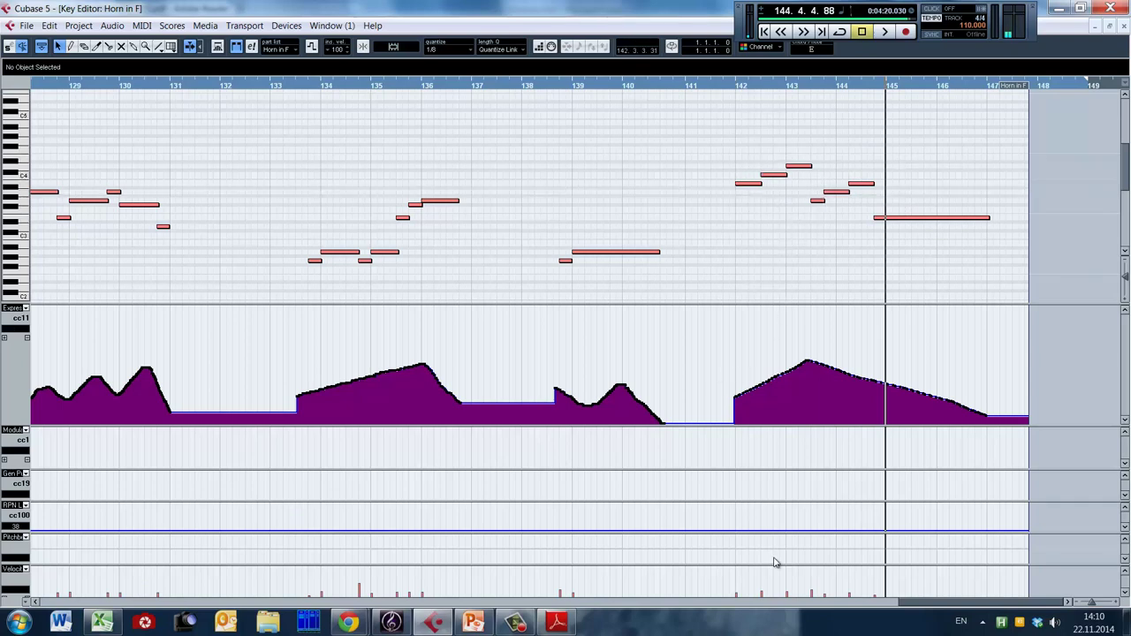
left_click_drag(924, 602, 861, 601)
left_click(552, 278)
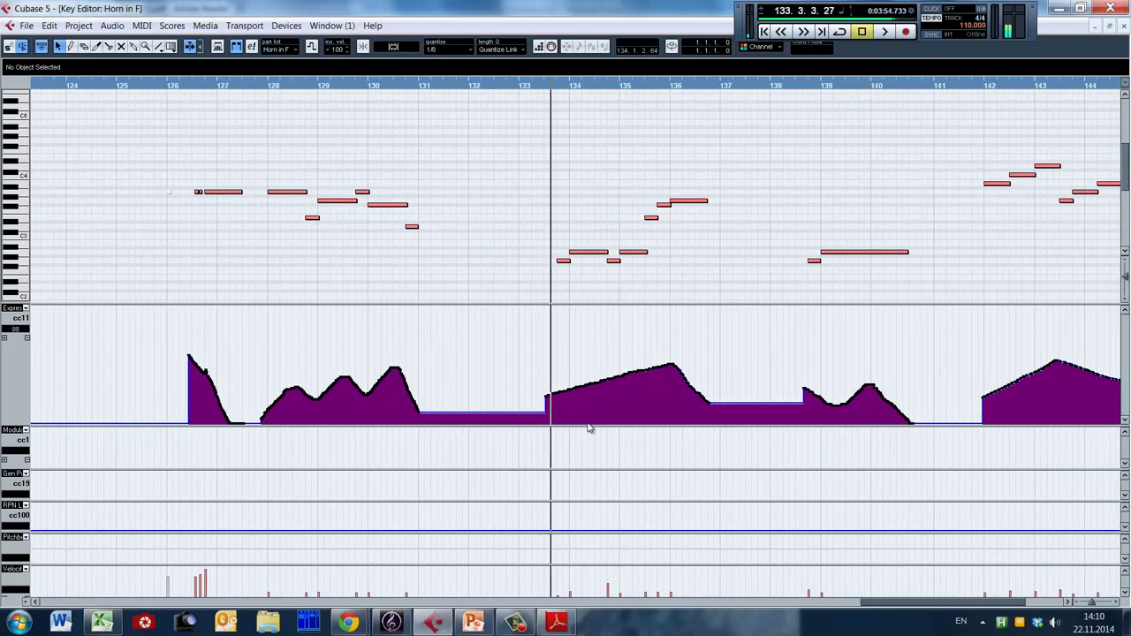
Play Horn2's phrase from the end of bar 127 into bar 130, and place the play position on beat 3 of bar 130.
scroll(627, 375, "left", 5)
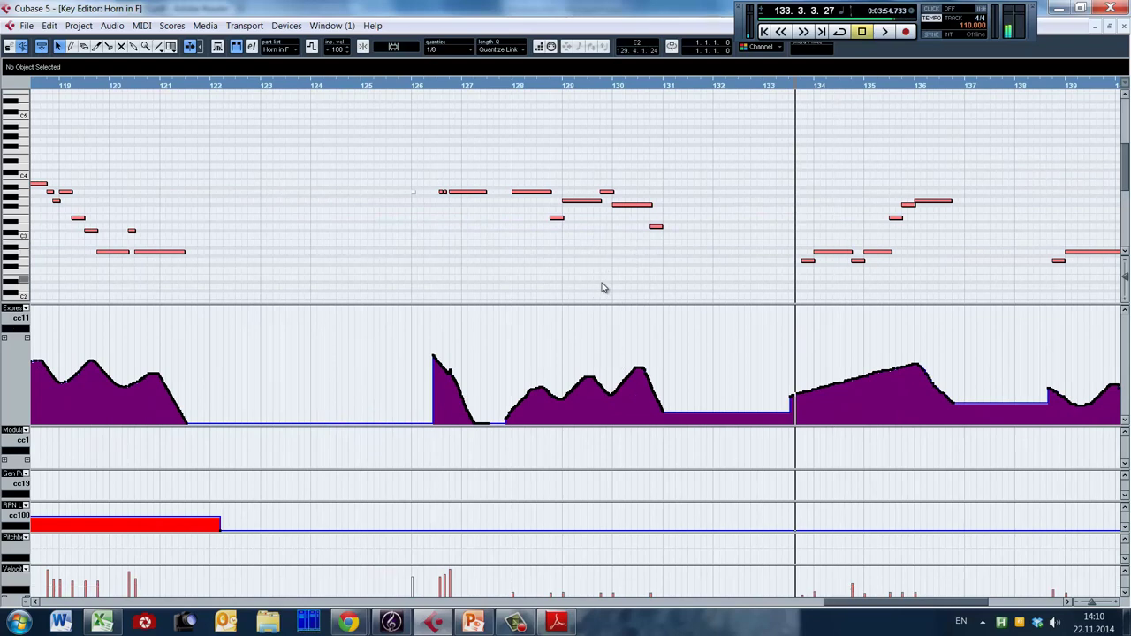
left_click(500, 269)
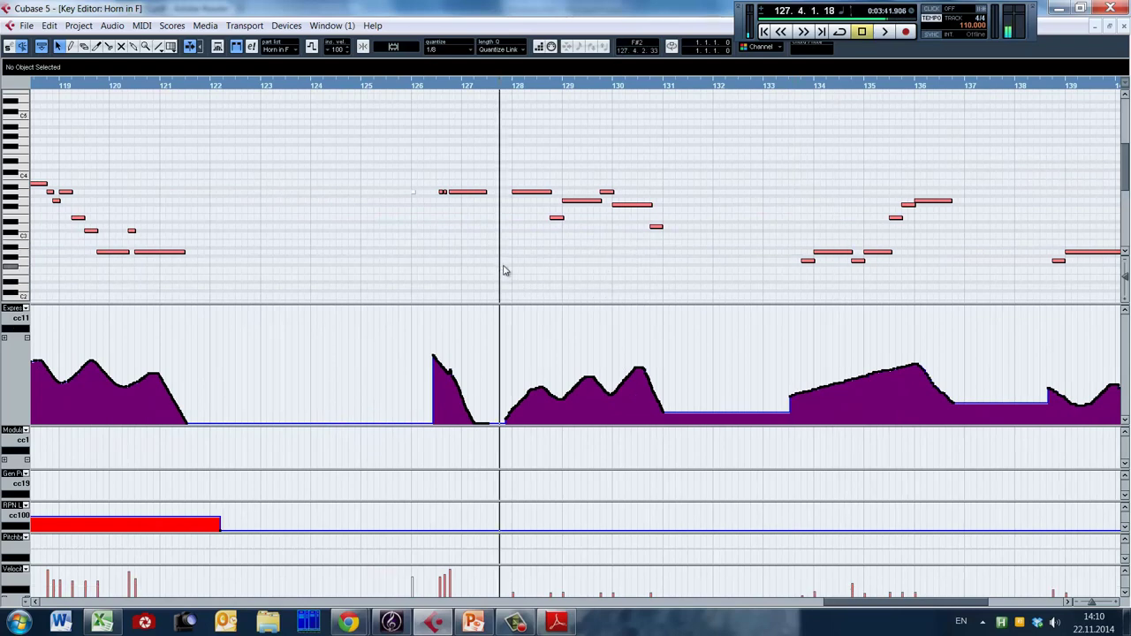
key("space")
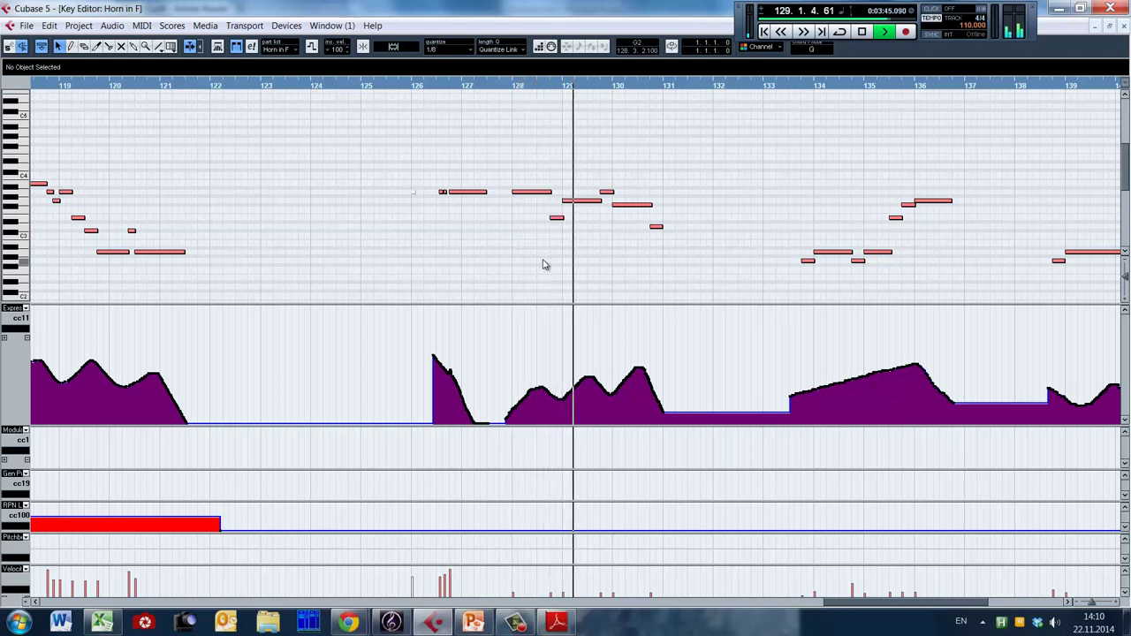
key("space")
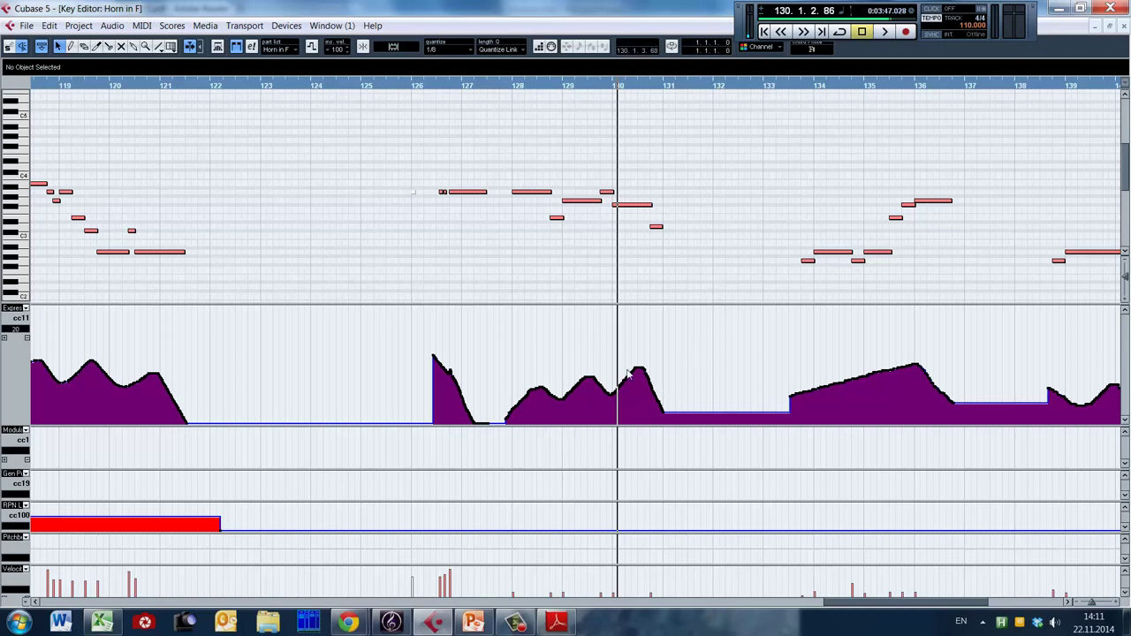
left_click(638, 88)
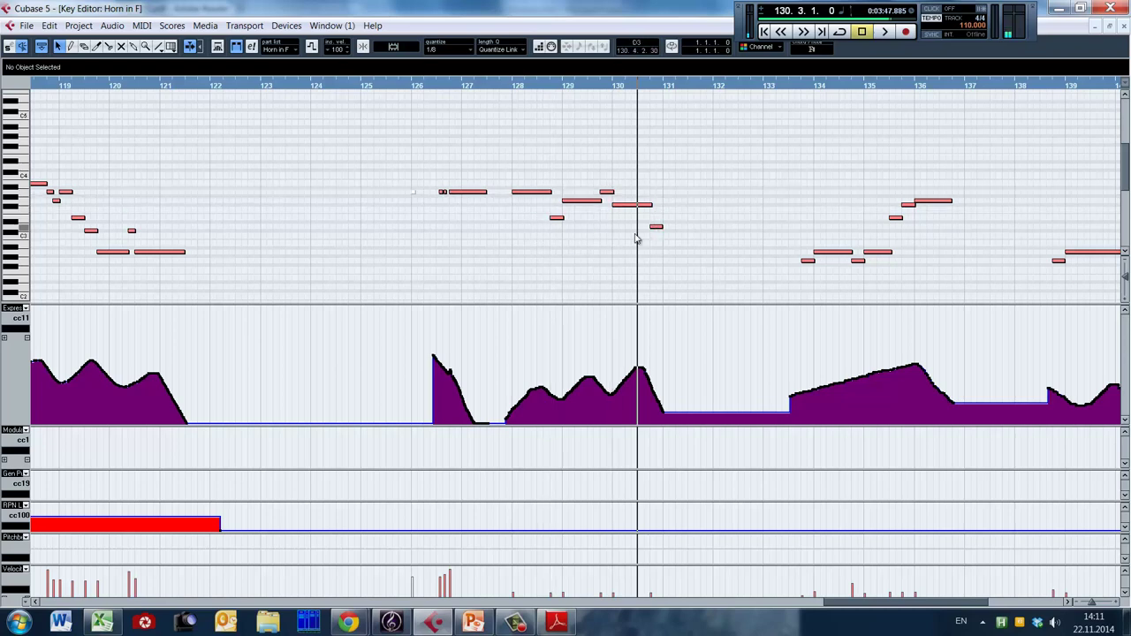
Examine Horn2's cc11 phrase starts and peaks, placing the play position in bars 127, 117 and 61.
left_click(514, 235)
left_click(505, 235)
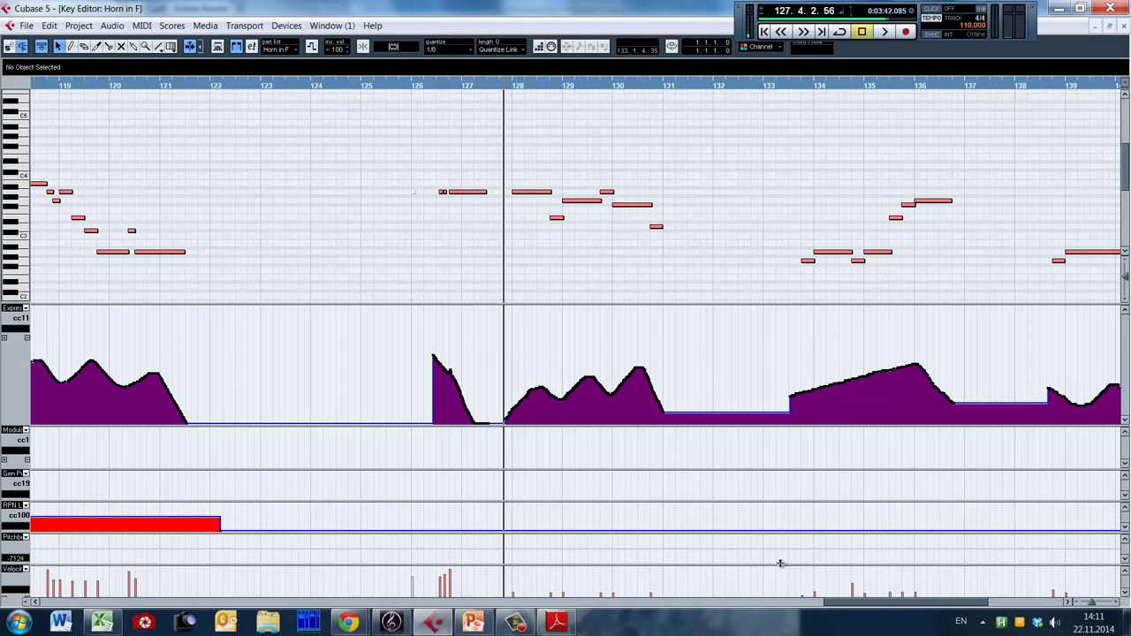
left_click_drag(850, 603, 756, 607)
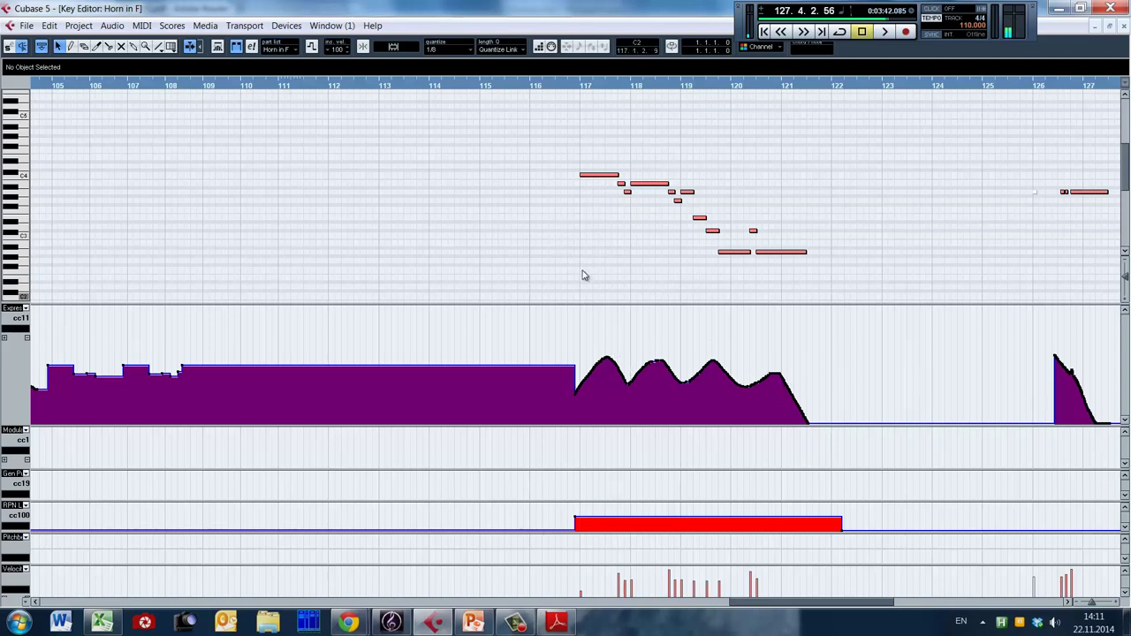
left_click(608, 362)
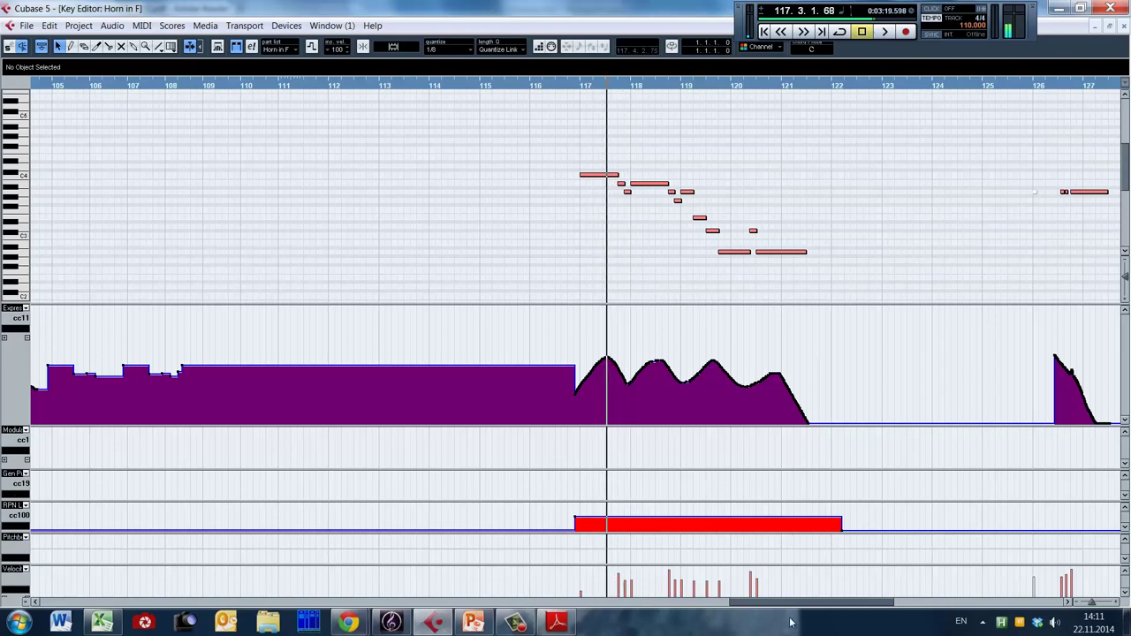
left_click_drag(810, 602, 482, 592)
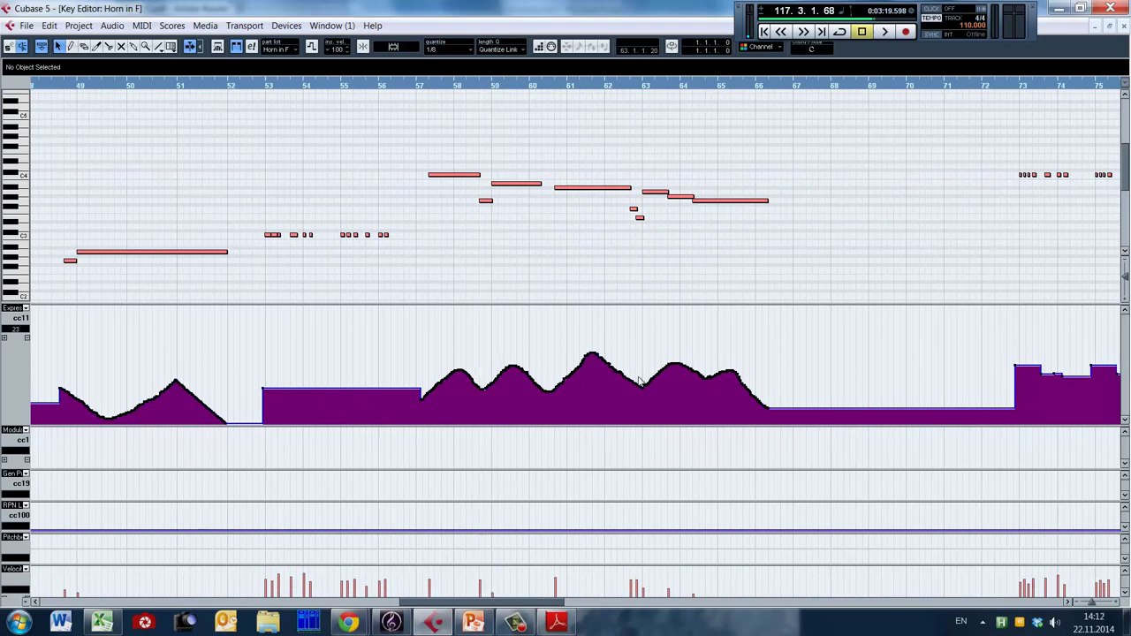
left_click(593, 310)
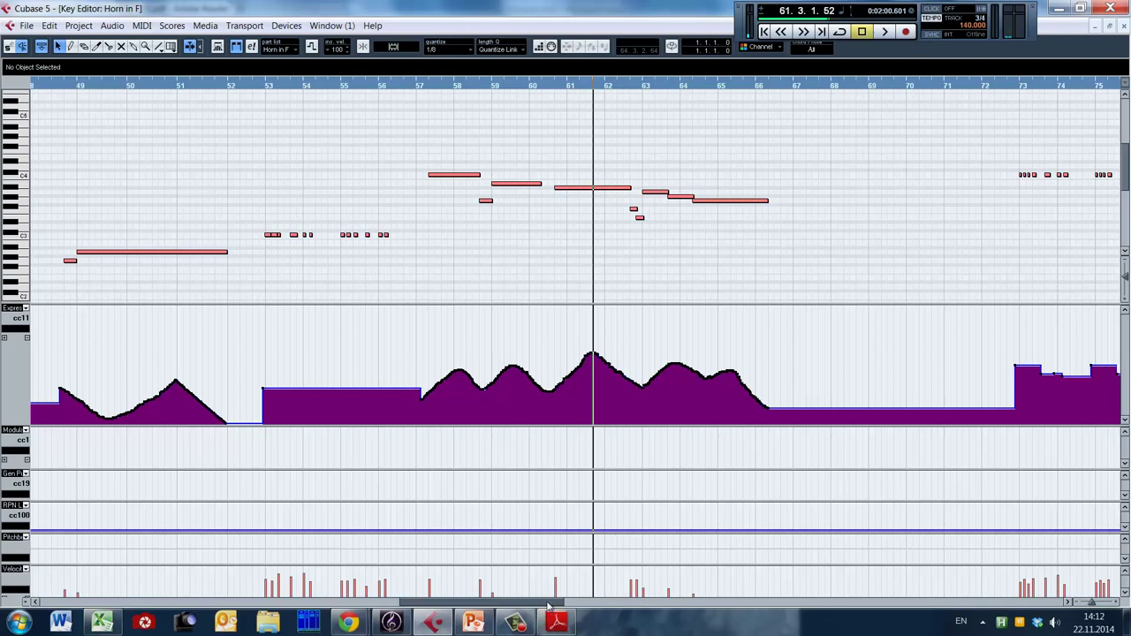
Play Horn2's long low phrase twice, from bar 48 into bar 52.
left_click_drag(553, 603, 485, 604)
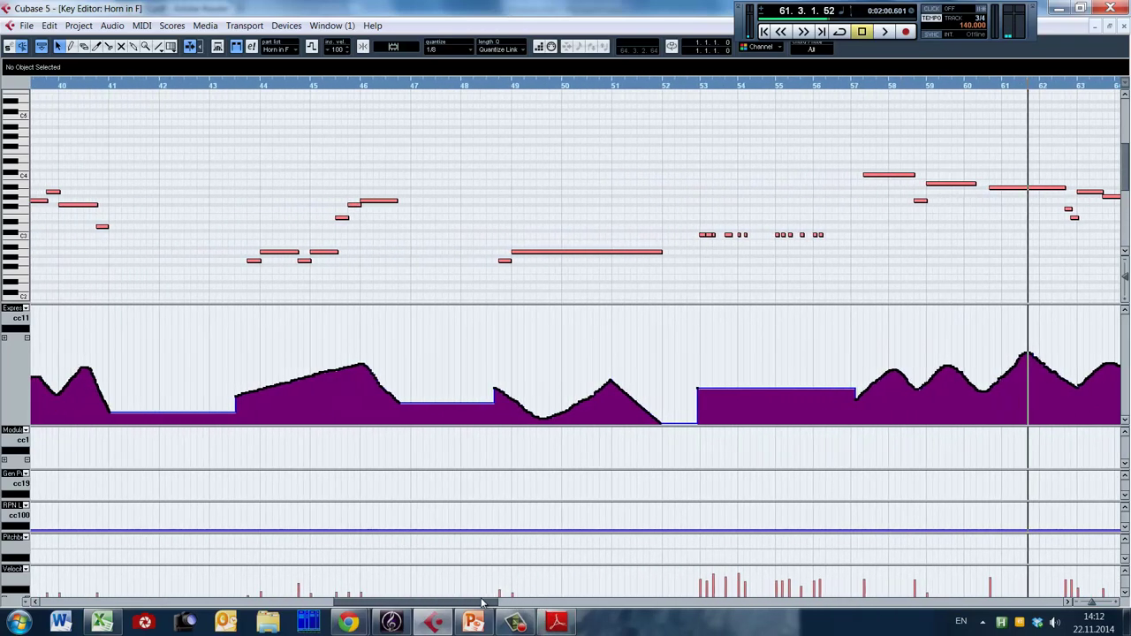
left_click(483, 290)
key("space")
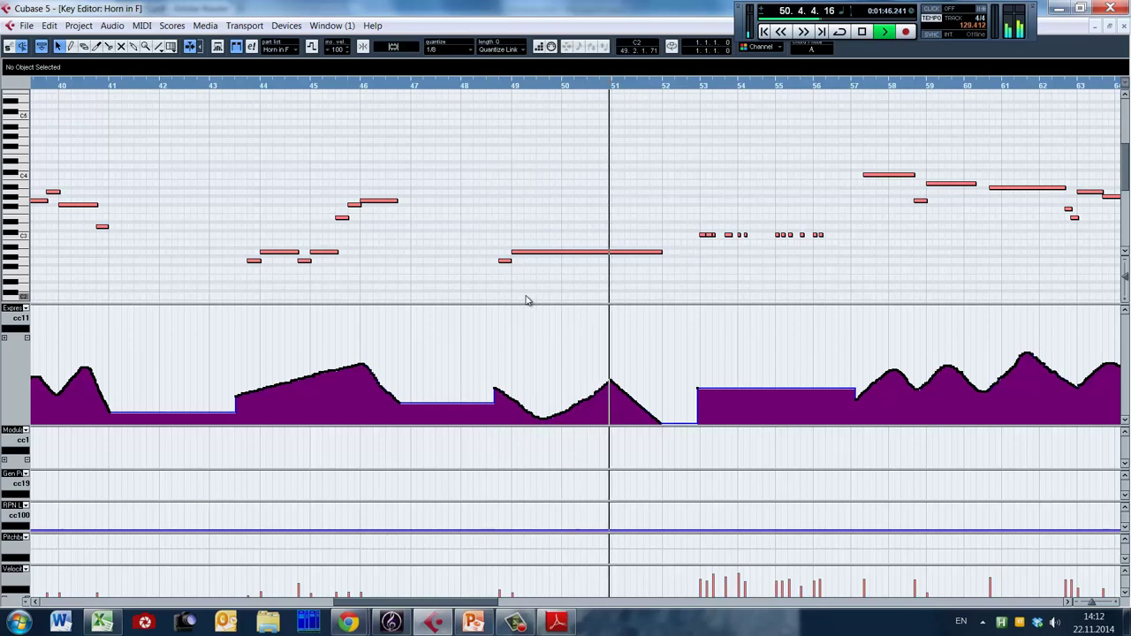
key("space")
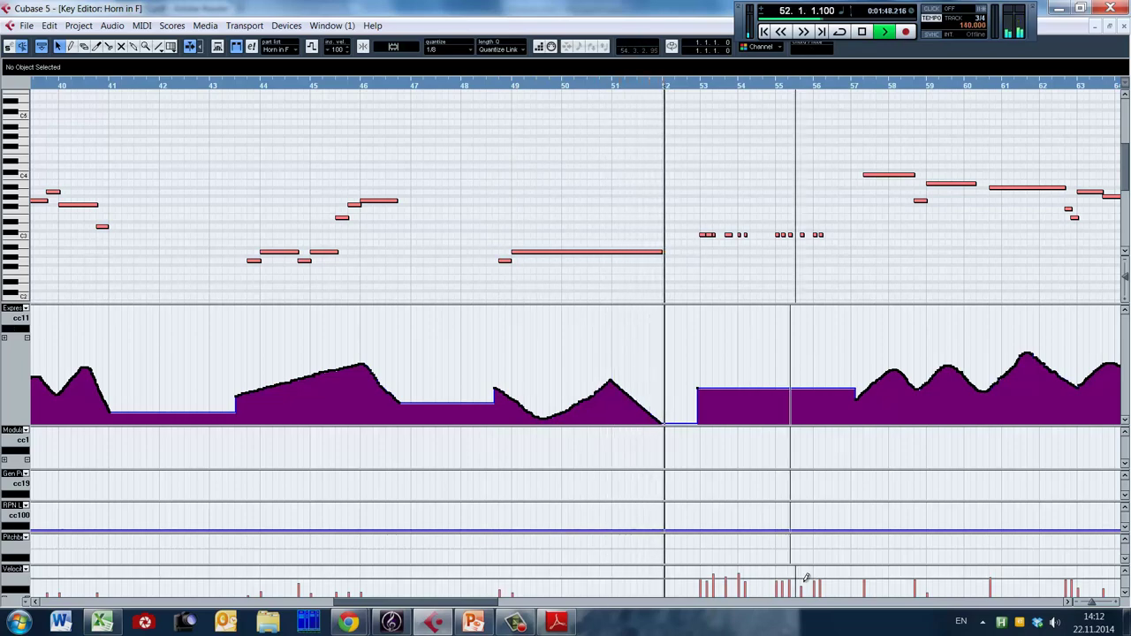
mouse_move(470, 610)
left_mouse_down()
mouse_move(279, 589)
mouse_move(479, 594)
left_mouse_up()
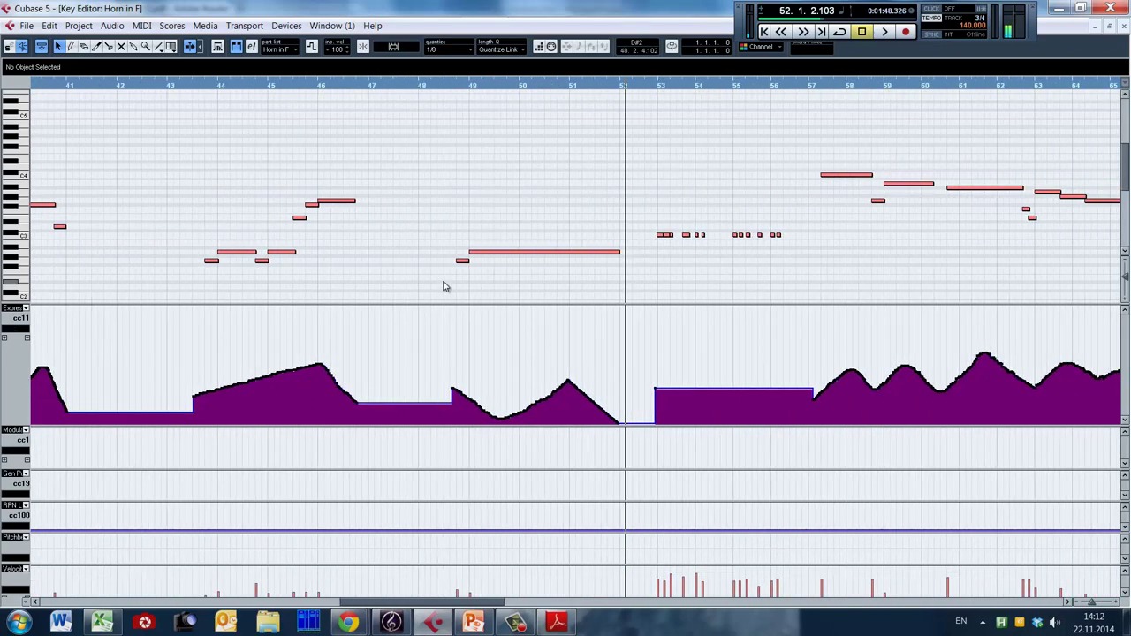
left_click(444, 92)
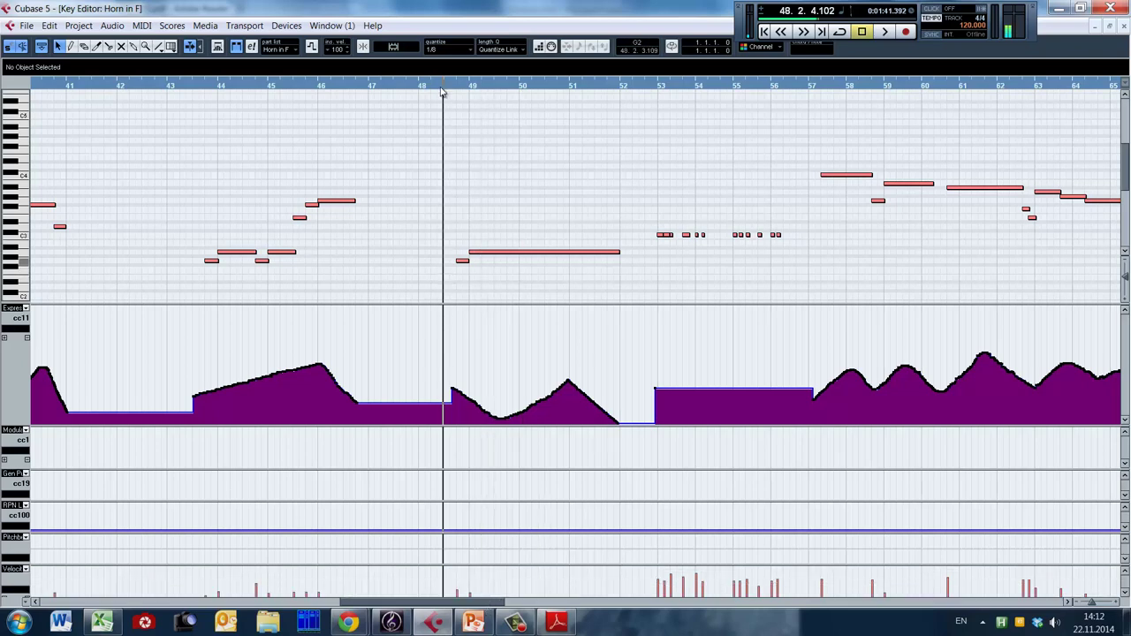
key("space")
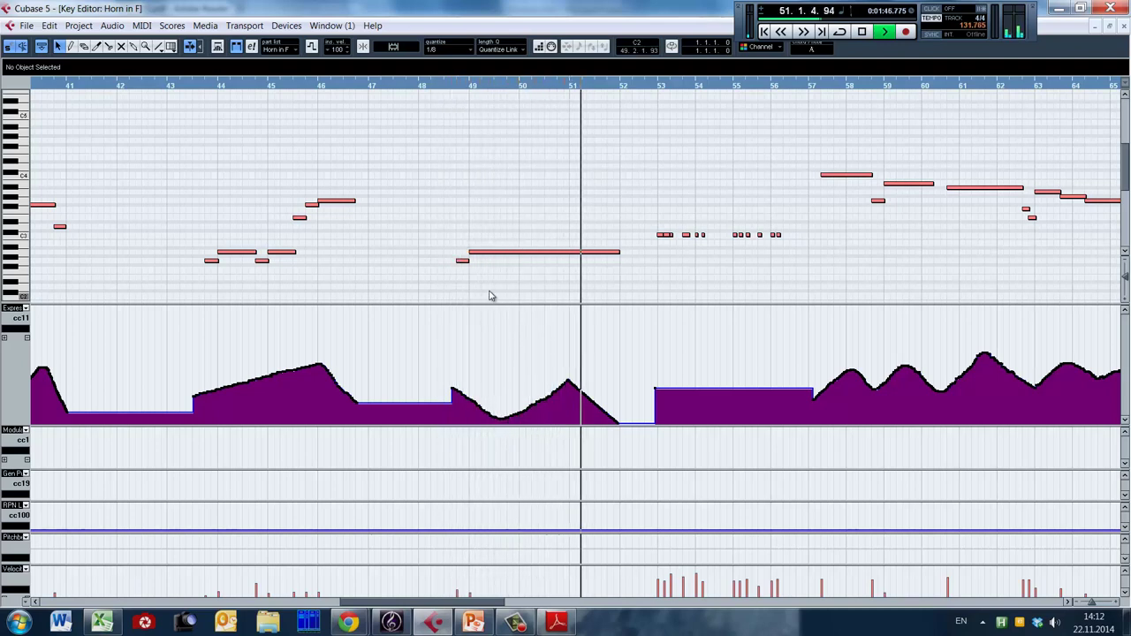
key("space")
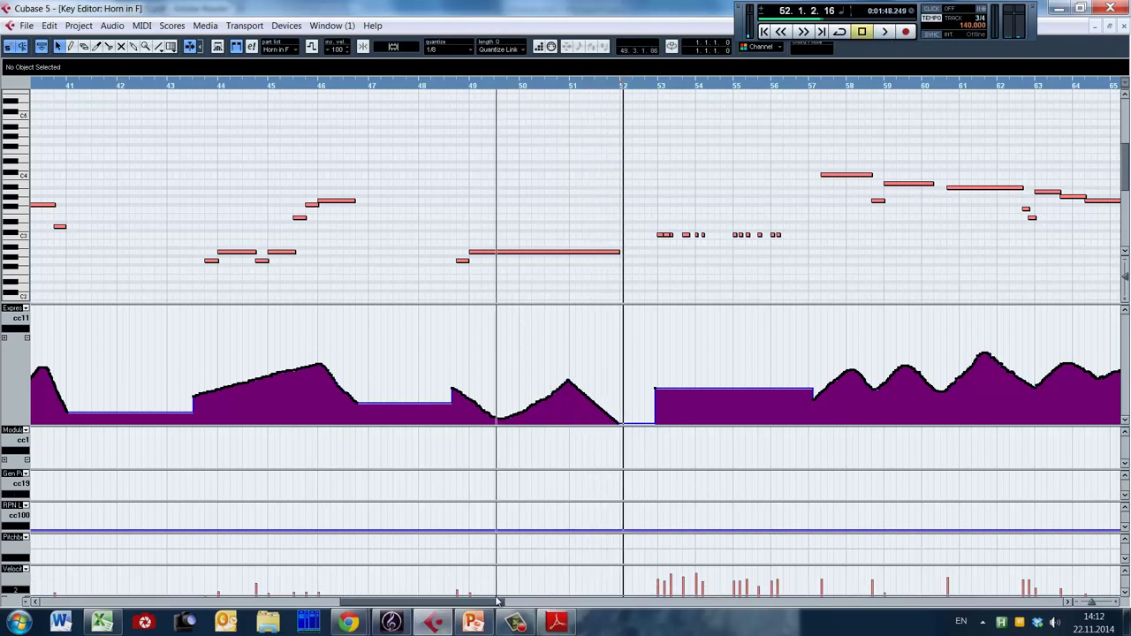
Play Horn2's phrase from the end of bar 33 to its fade-out in bar 36.
left_click_drag(494, 601, 375, 600)
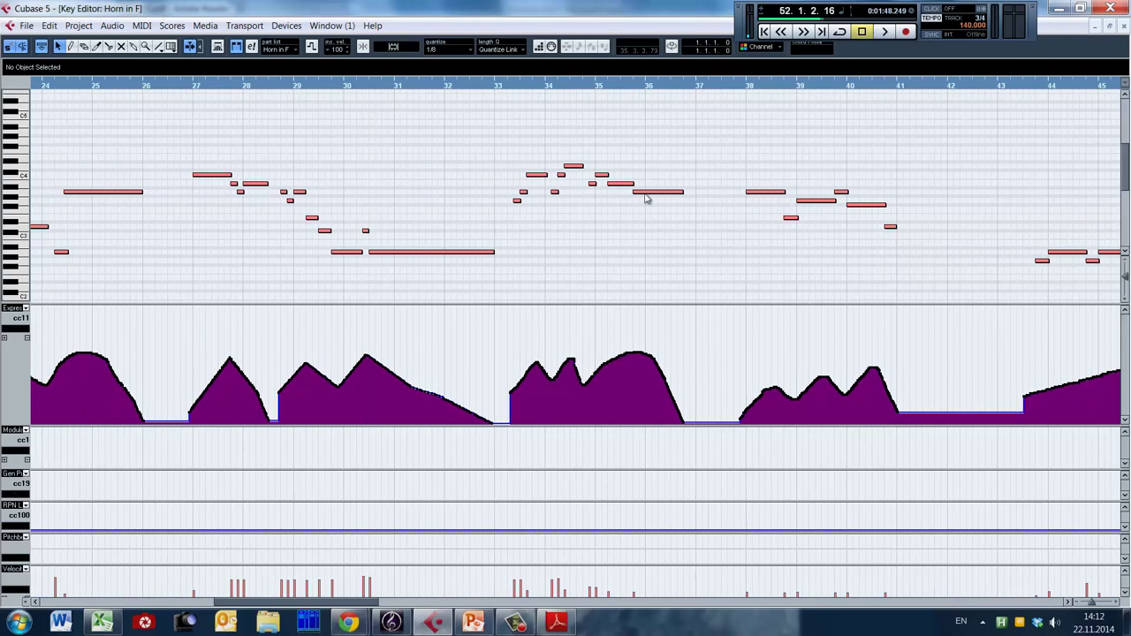
left_click(502, 246)
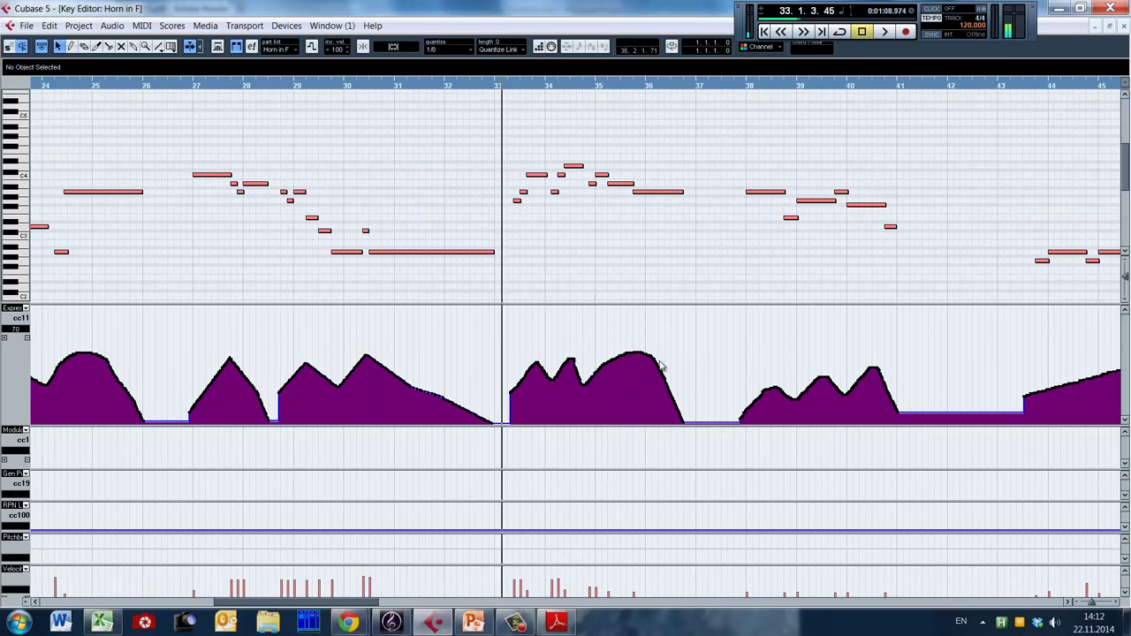
key("space")
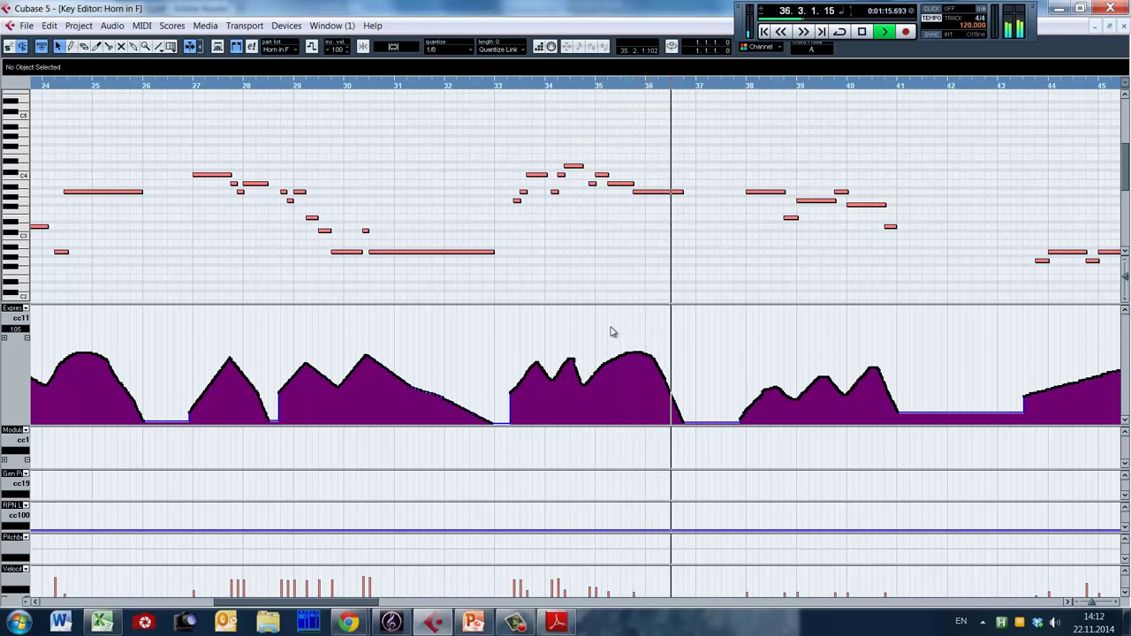
key("space")
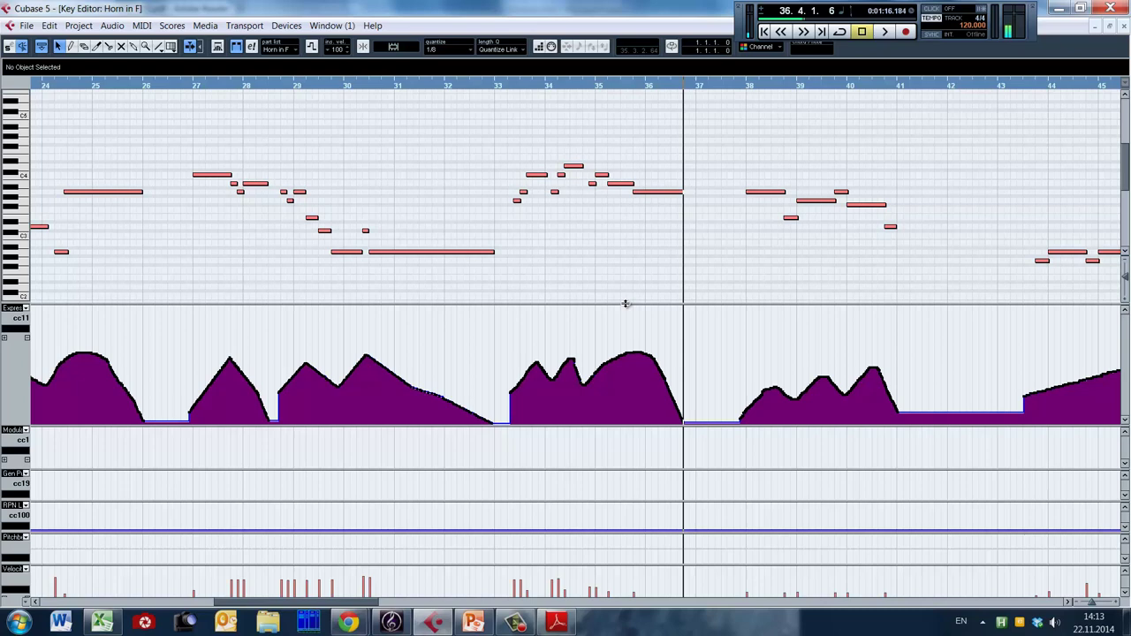
Replay Horn2's phrase from bar 33 into bar 37, and place the play position just after its last note in bar 36.
left_click(507, 254)
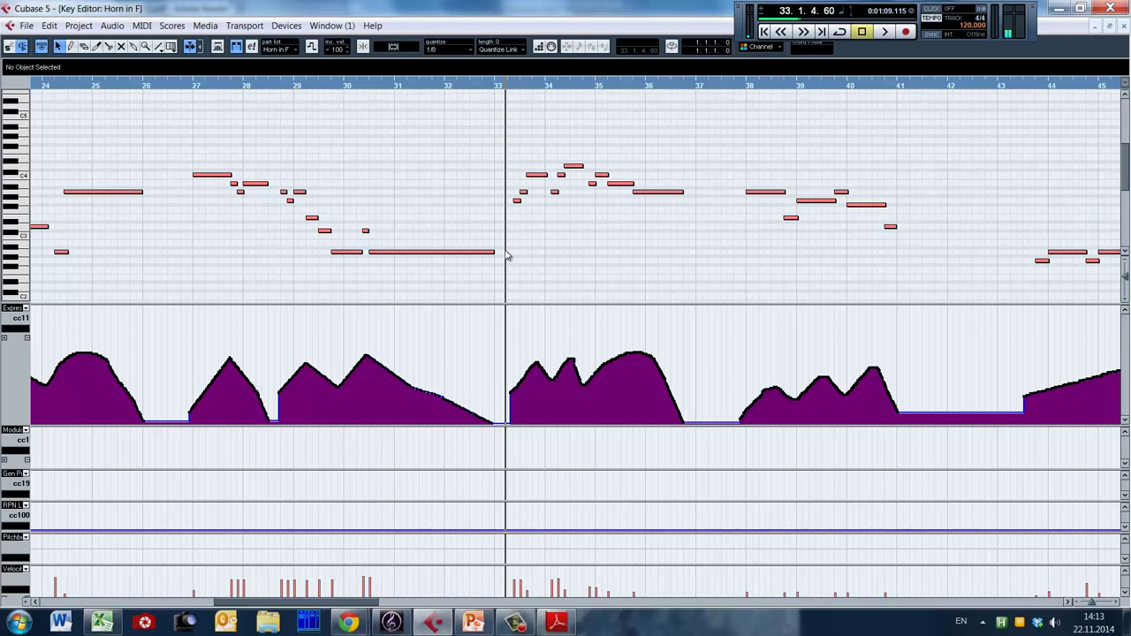
key("space")
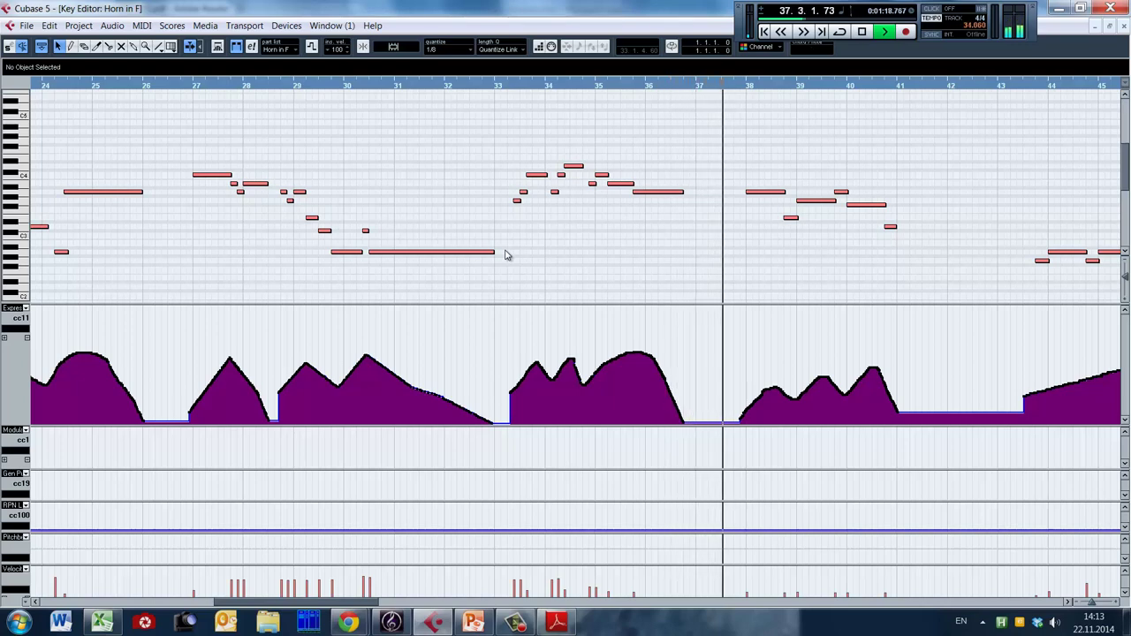
key("space")
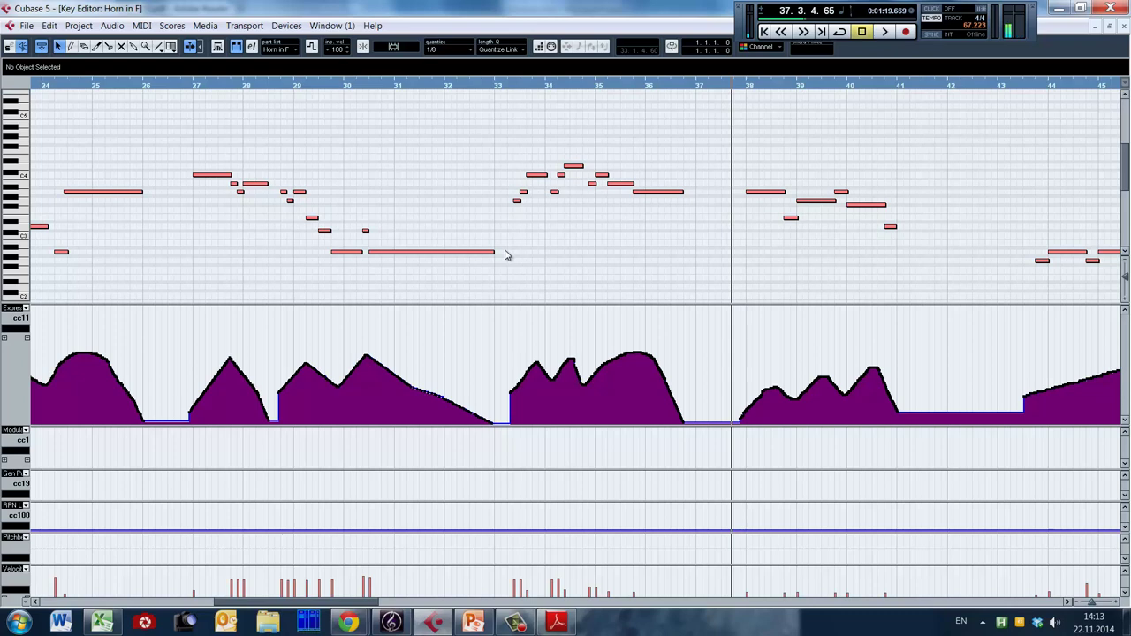
left_click(694, 217)
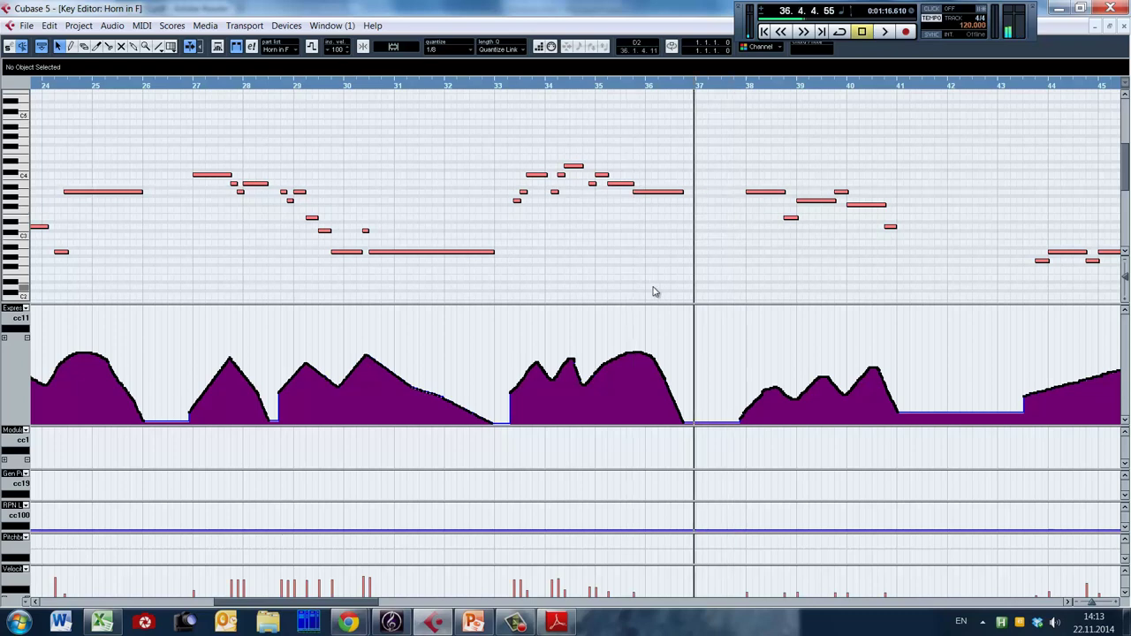
Open Horn4's part in the Key Editor and place the play position at the end of bar 32.
key("ctrl+e")
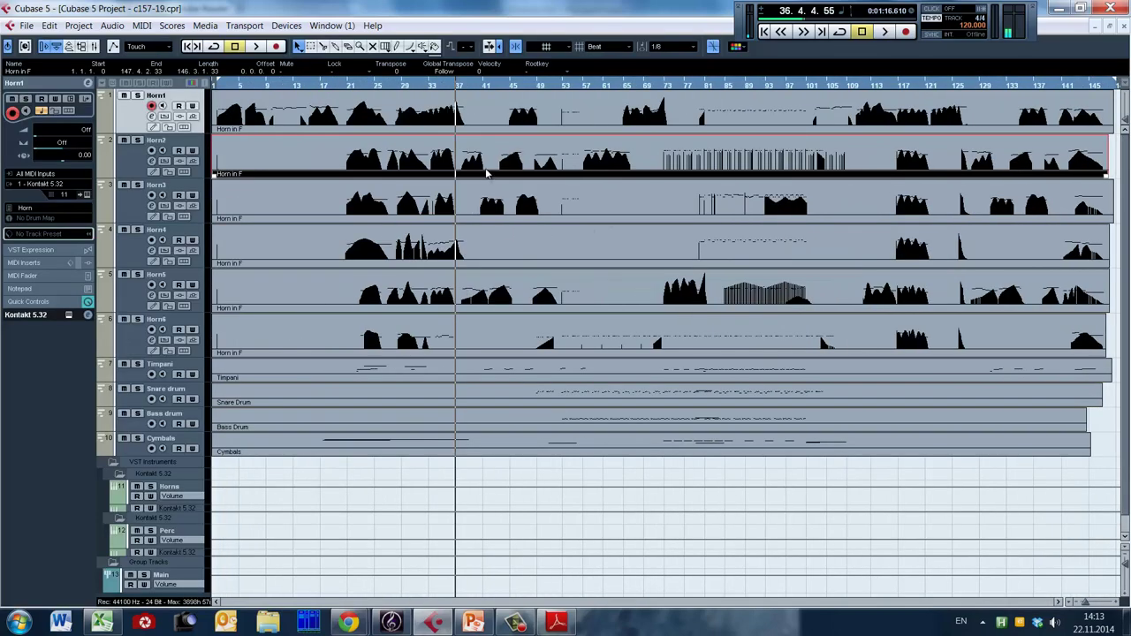
double_click(468, 258)
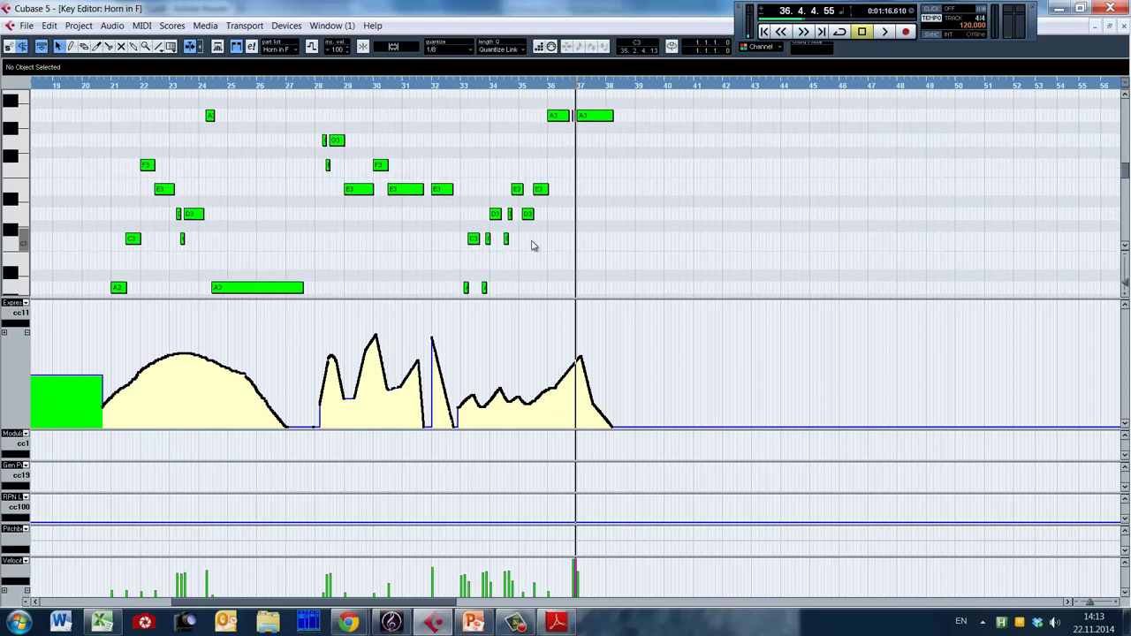
left_click(458, 263)
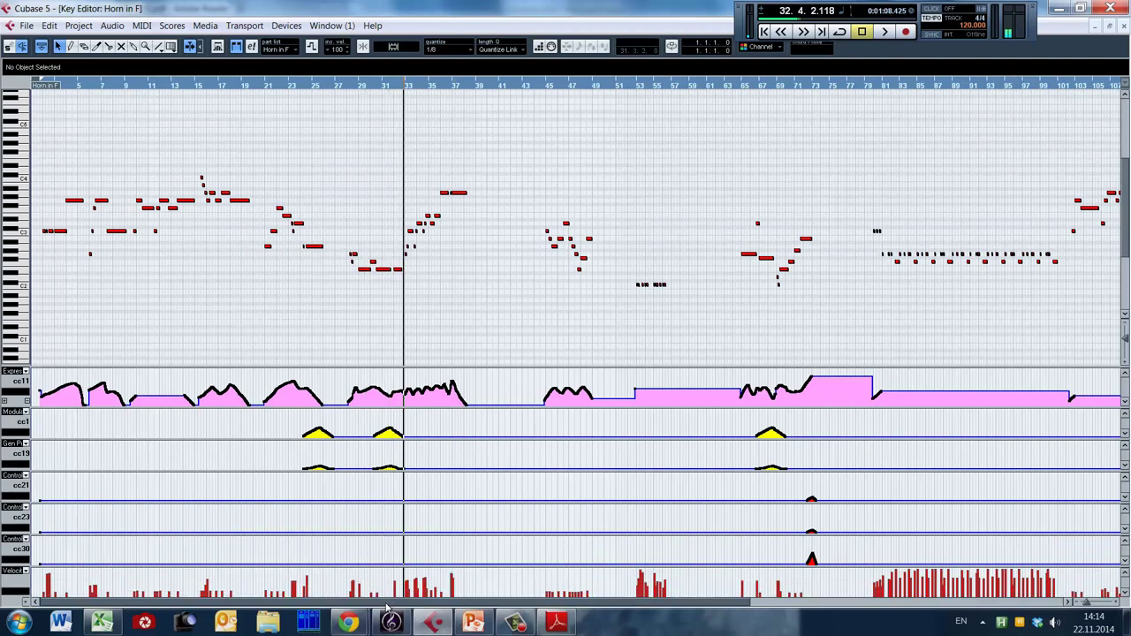
Place the play position in bars 102 and 110 of the horn part and show bars 105 to 121 in close-up.
left_click_drag(390, 604, 826, 608)
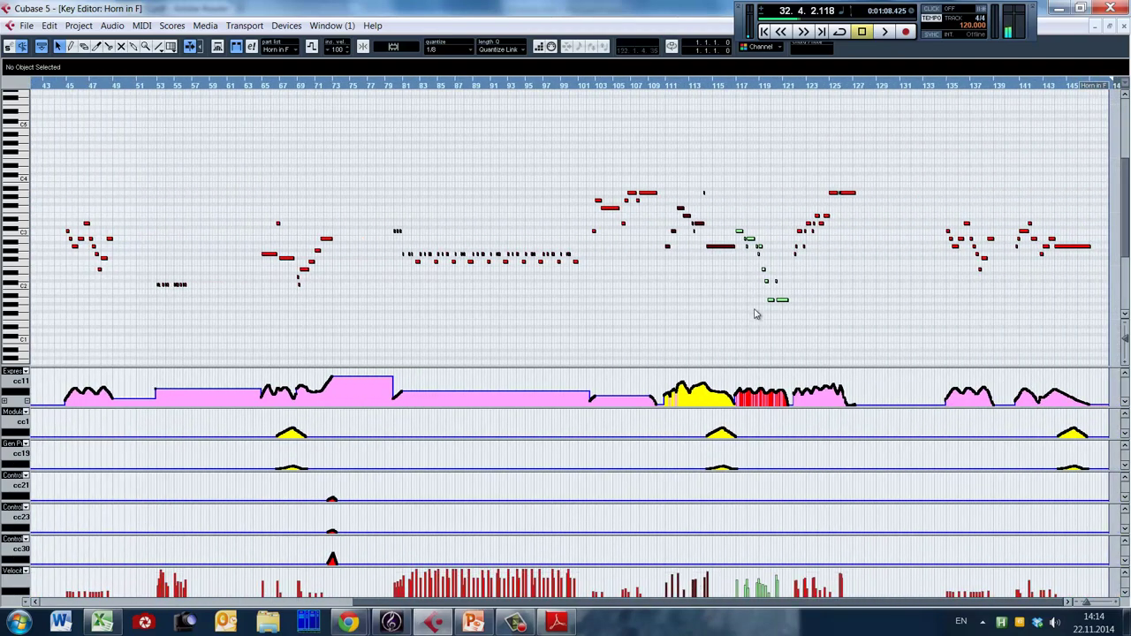
left_click(589, 282)
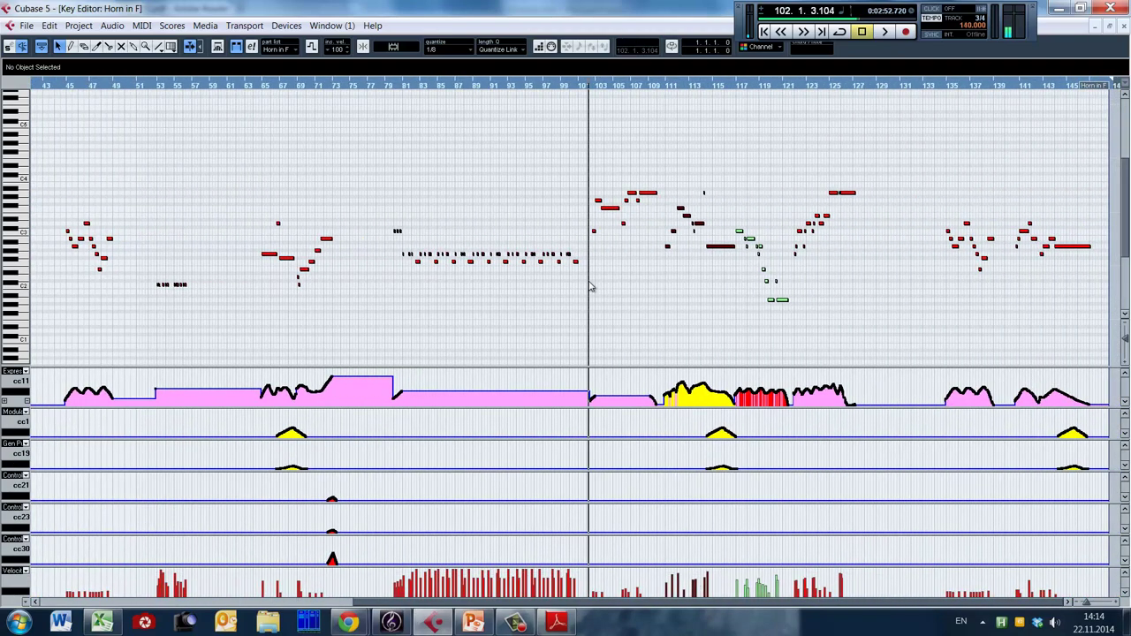
left_click(663, 283)
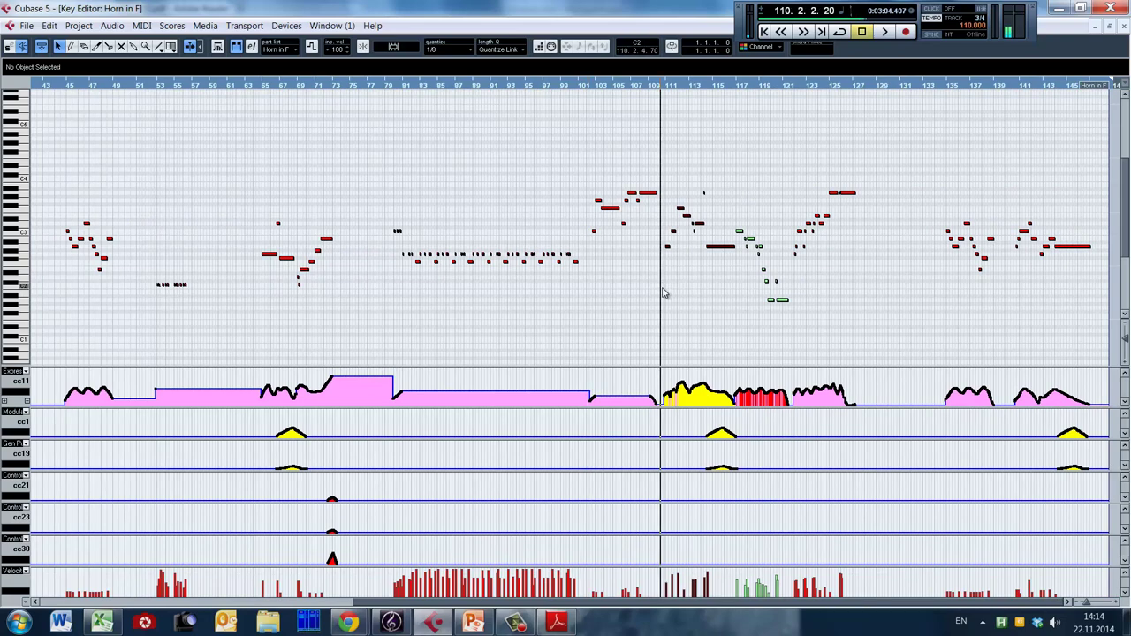
key("h")
key("h")
key("h")
key("h")
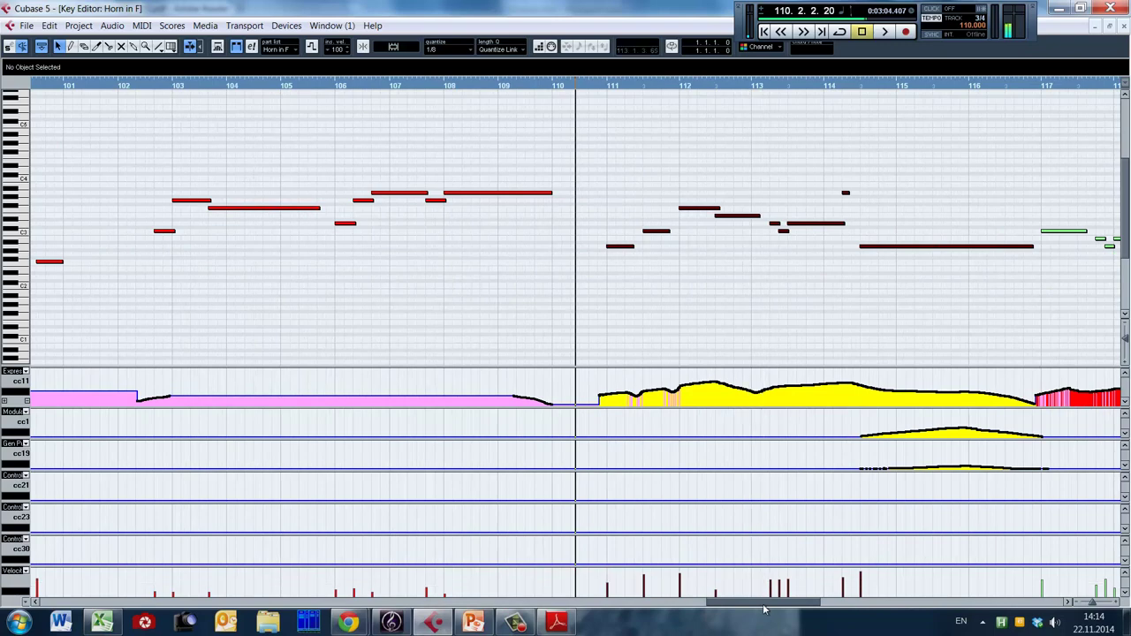
left_click_drag(765, 607, 790, 608)
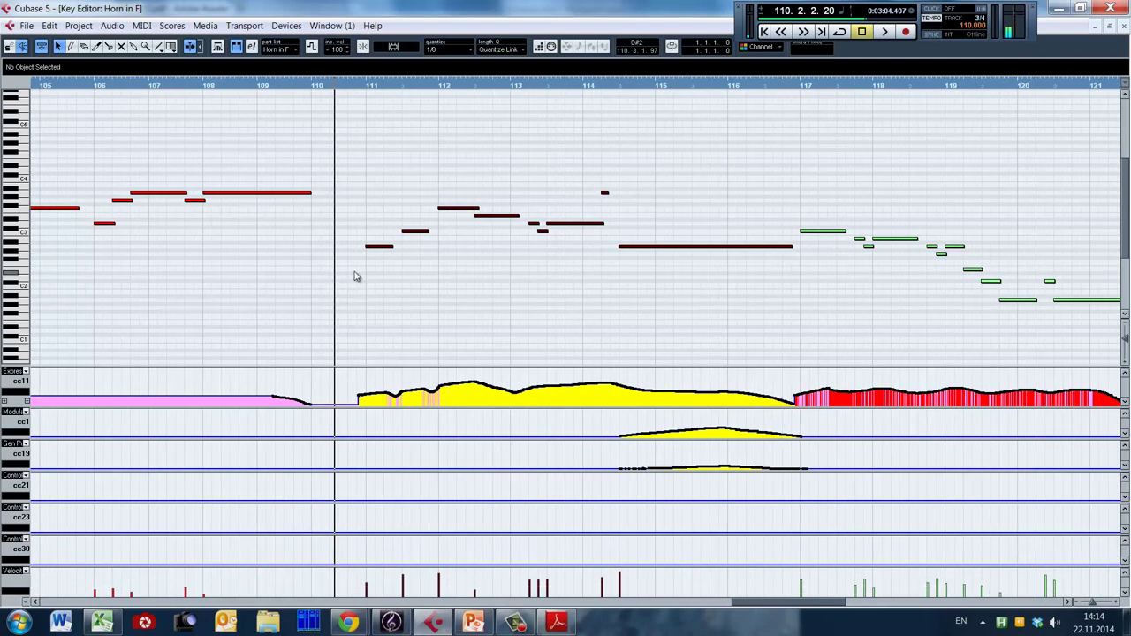
Place the play position at the end of bar 116, and play the phrases from the end of bar 110 into bar 119.
left_click(796, 268)
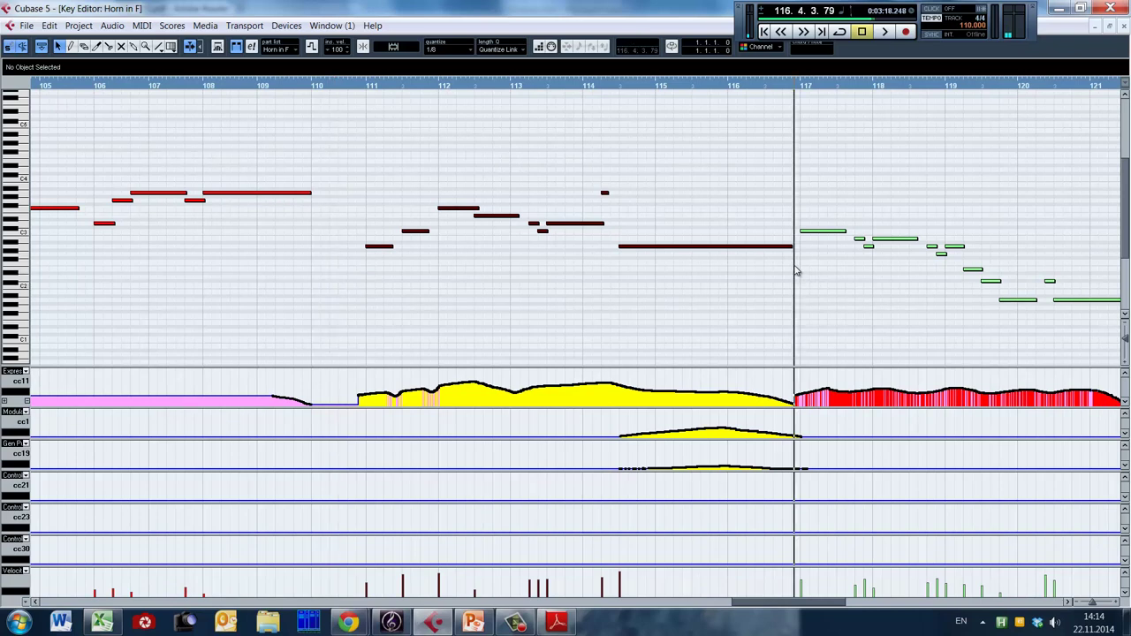
left_click(358, 269)
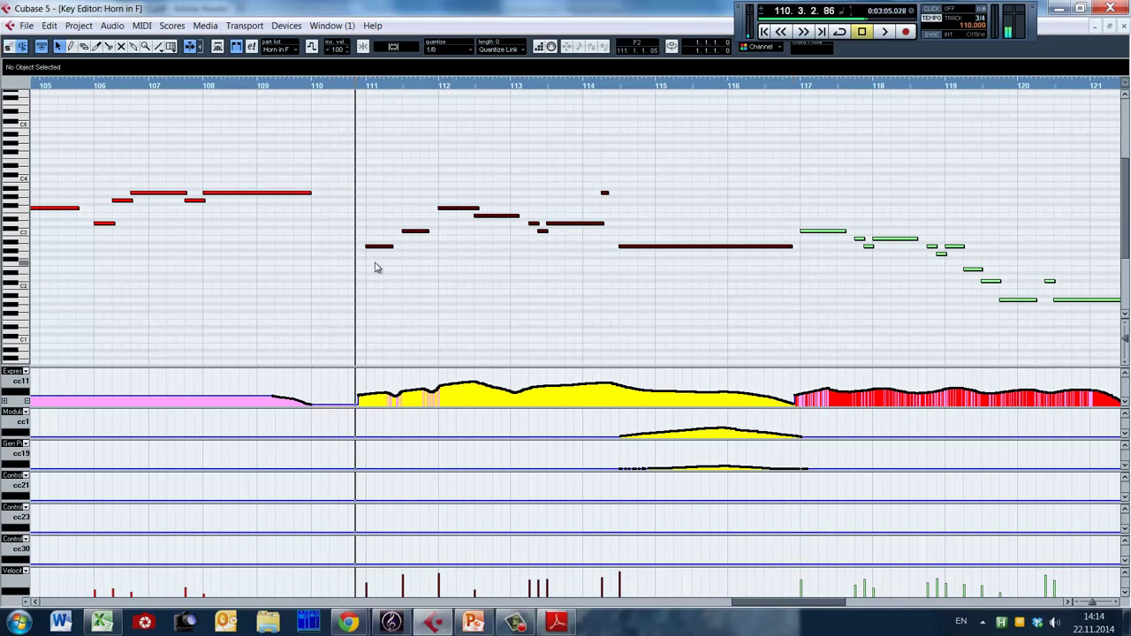
key("space")
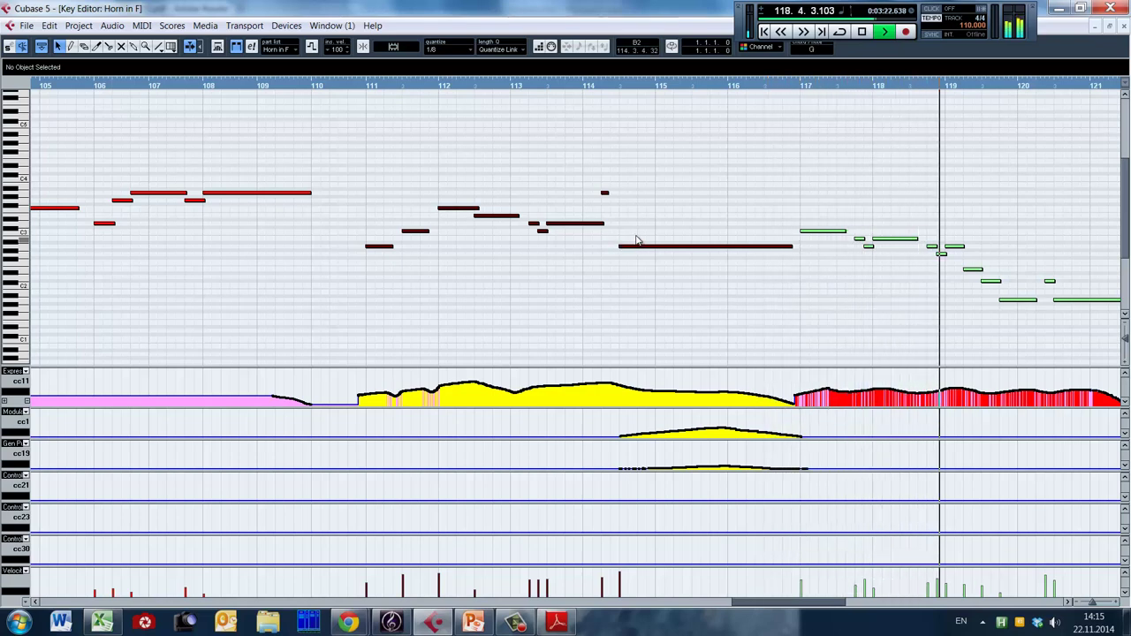
key("space")
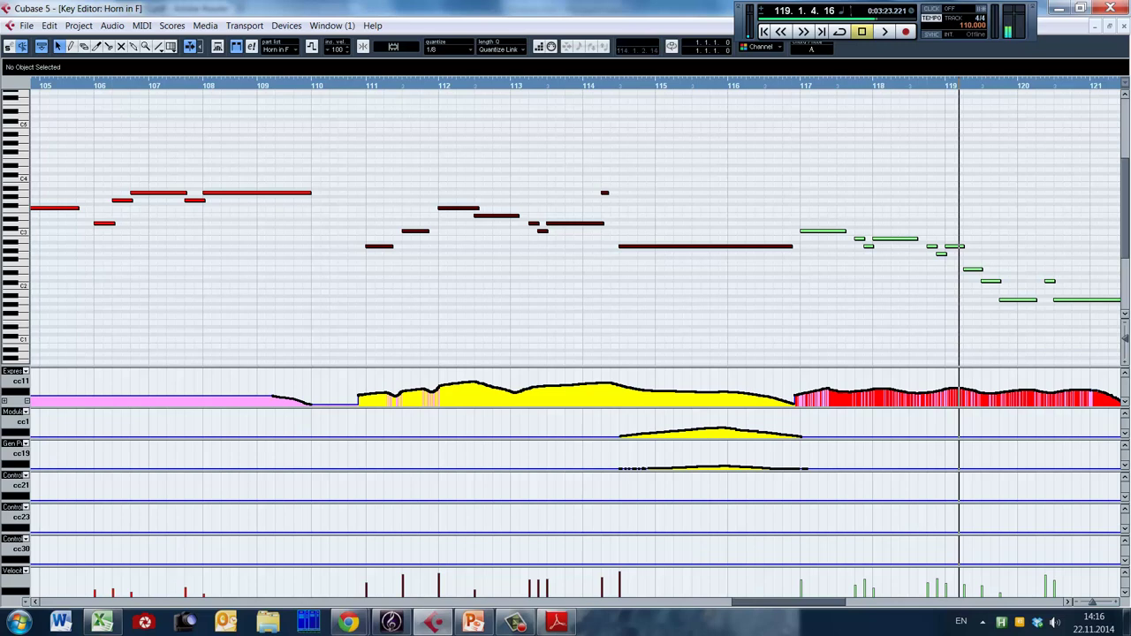
Return the play position to bar 110 and show an overview of the horn part's notes and controller curves.
left_click(346, 250)
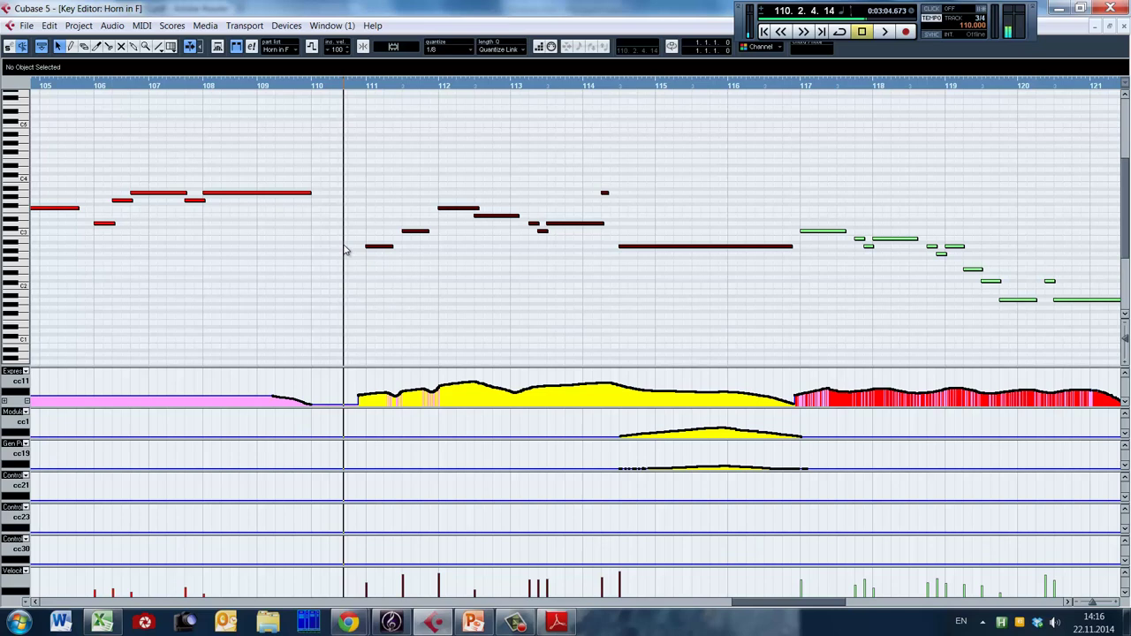
key("g")
key("g")
key("g")
key("g")
key("g")
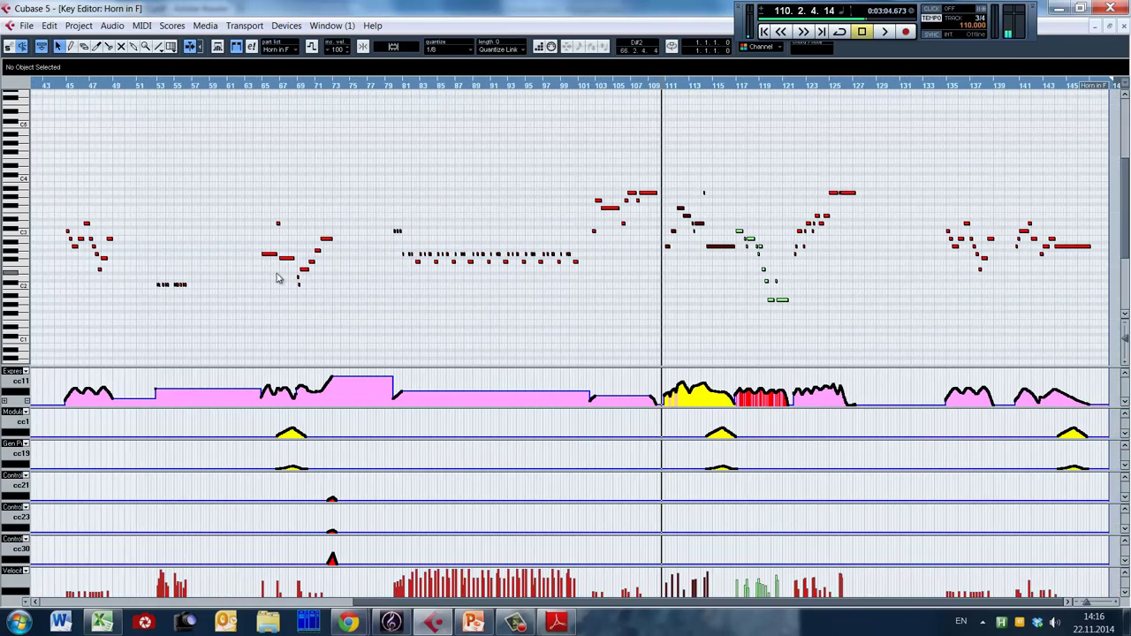
key("g")
left_click(346, 91)
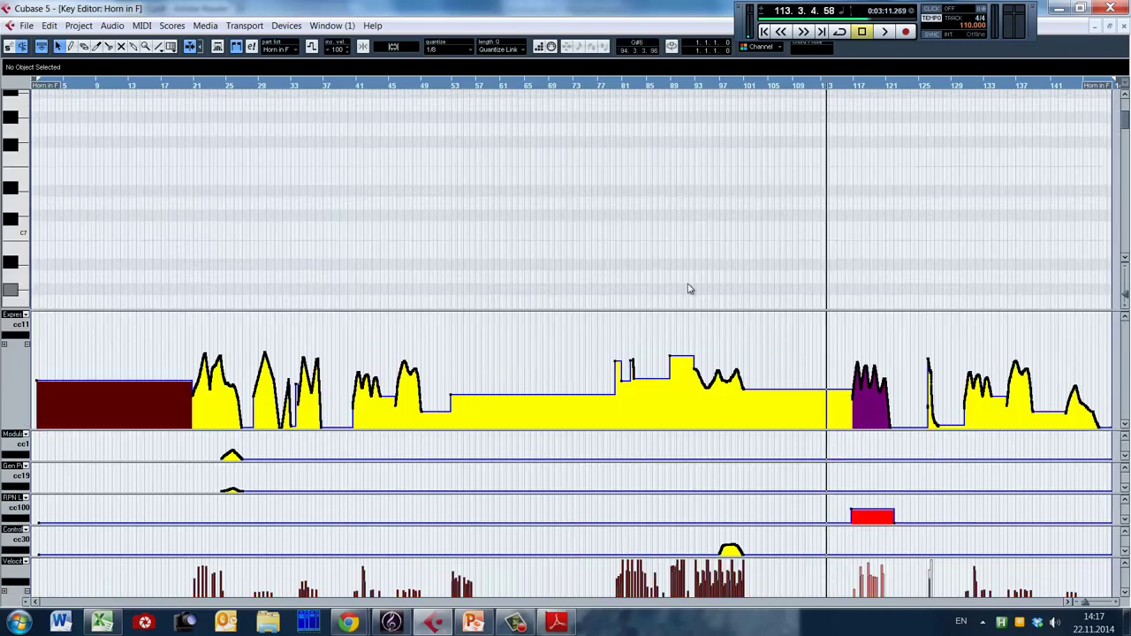
Place the play position at bar 89 of the horn part, show the notes around bars 80 to 101 and play into bar 90.
left_click(674, 293)
scroll(787, 268, "up", 2)
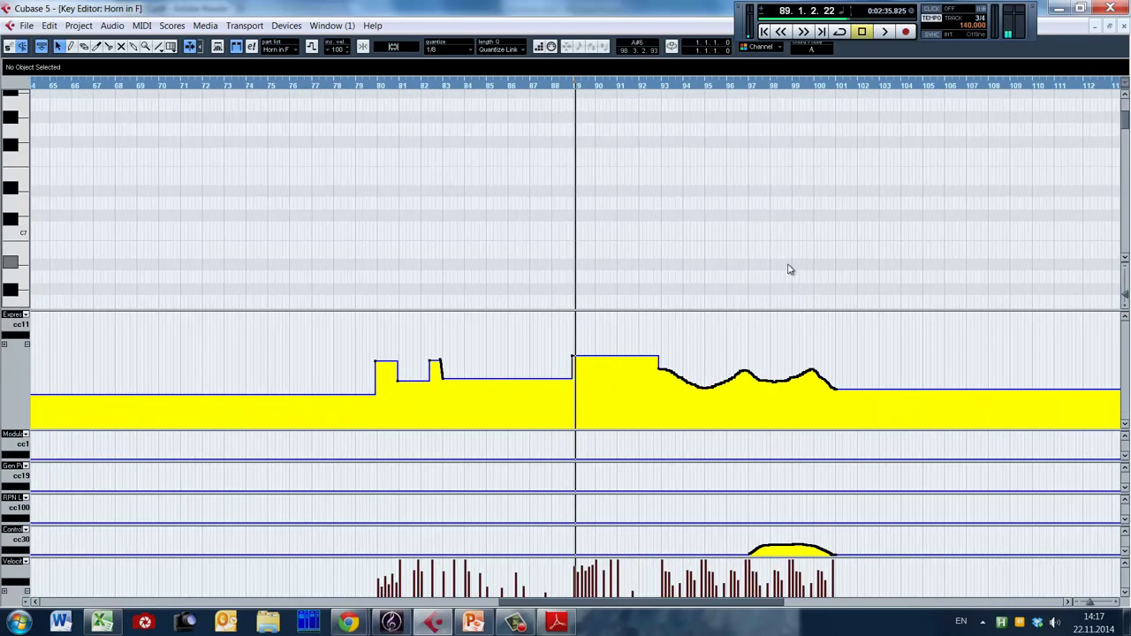
key("space")
scroll(787, 262, "down", 8)
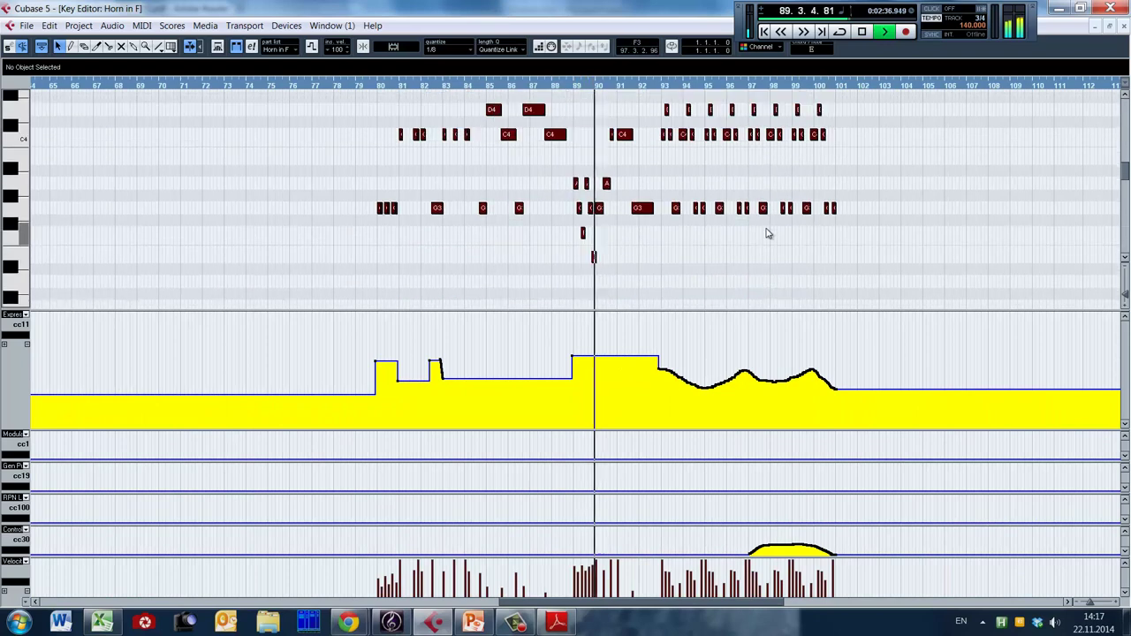
key("space")
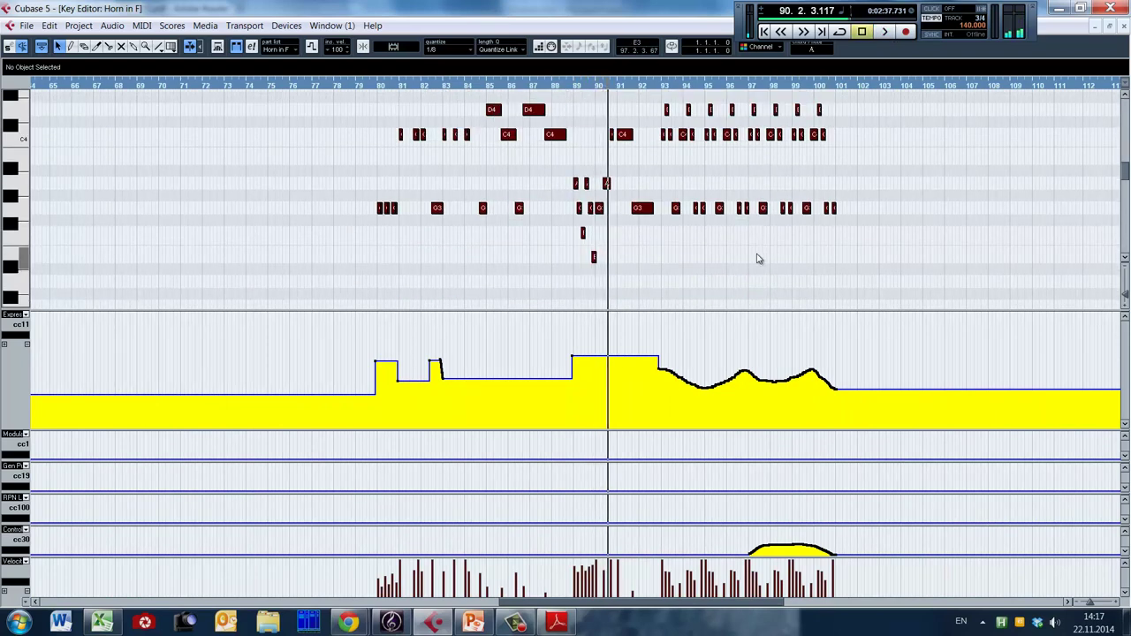
Move the play position ahead and play the repeated short-note figures to the end of bar 100, and close the horn part.
left_click(759, 277)
key("space")
left_click(747, 280)
left_click(701, 283)
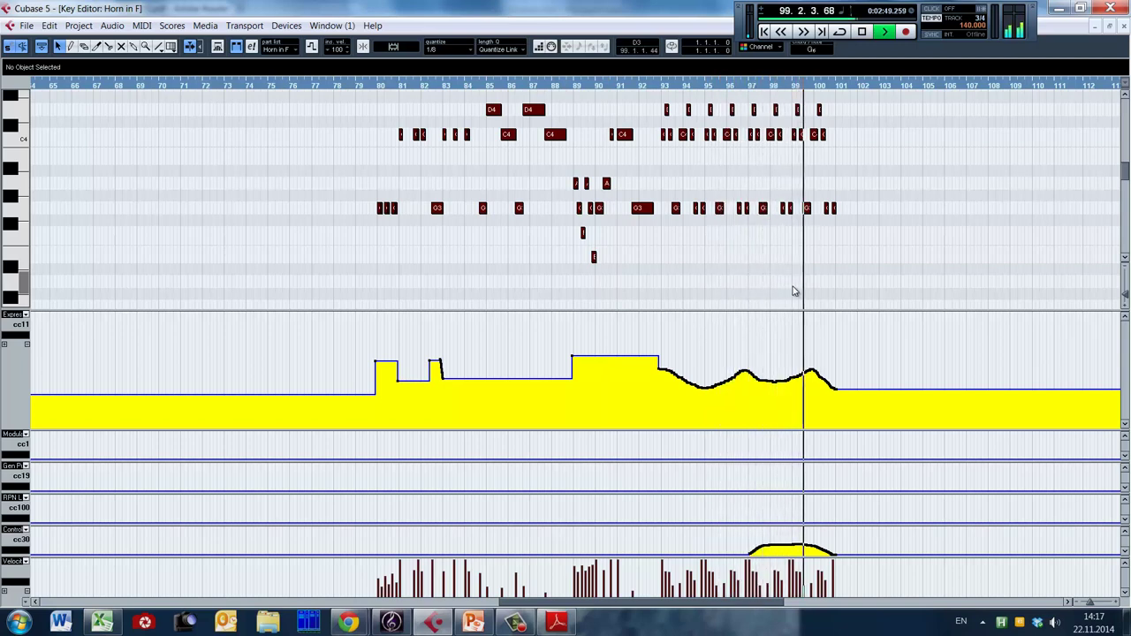
key("space")
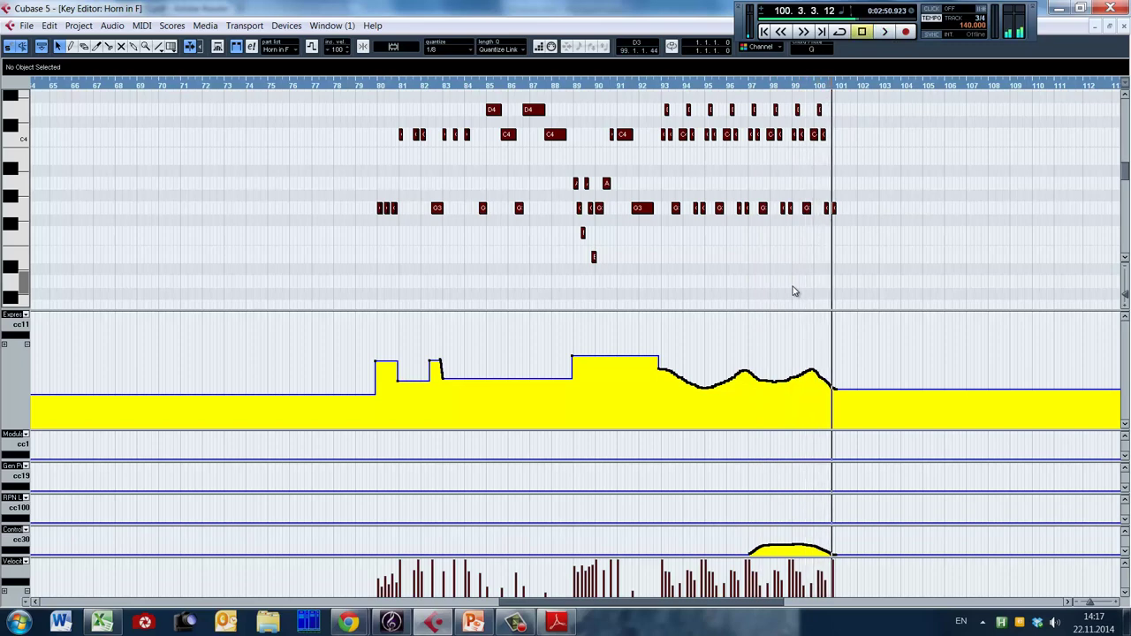
key("ctrl+w")
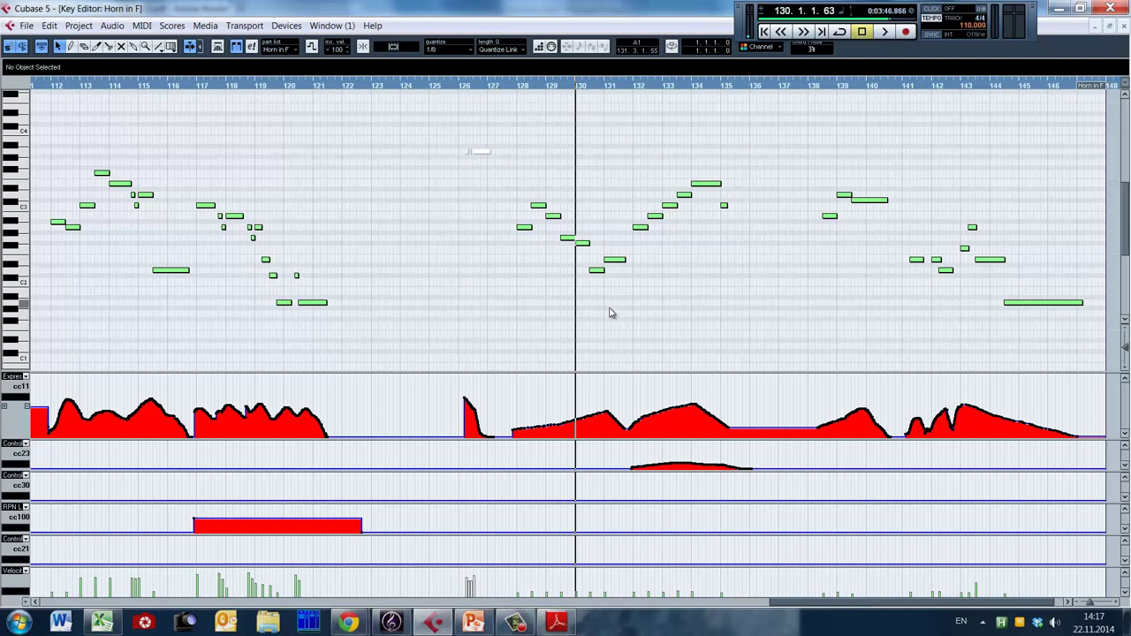
Open Horn5's part in the Key Editor, play its rising phrase into bar 135, and return to the project overview.
double_click(1011, 328)
left_click(612, 91)
key("space")
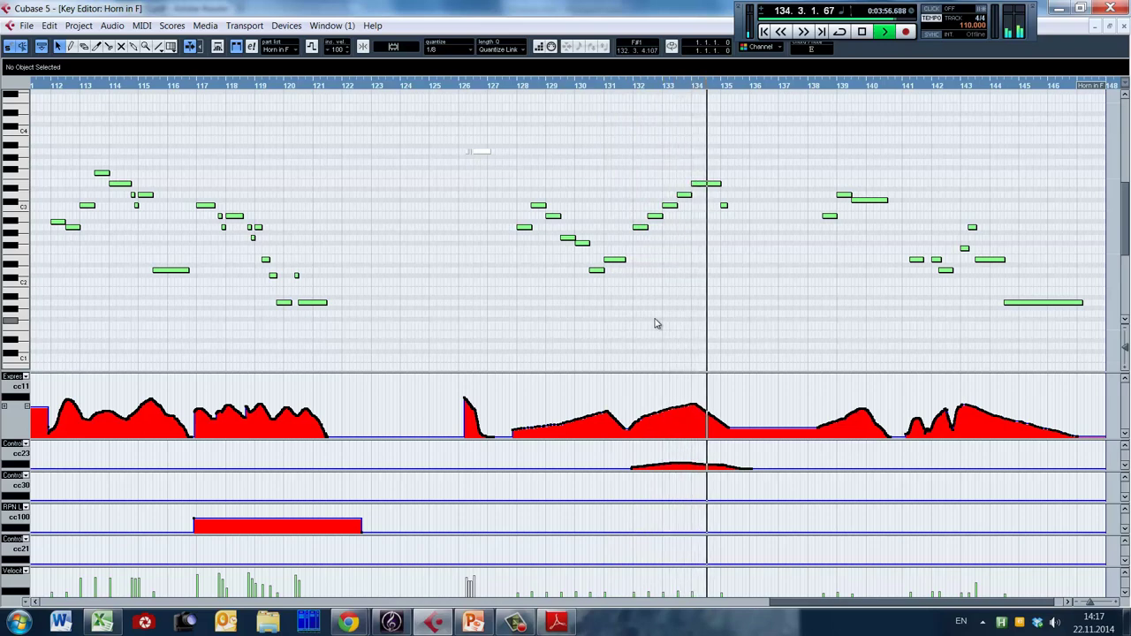
key("space")
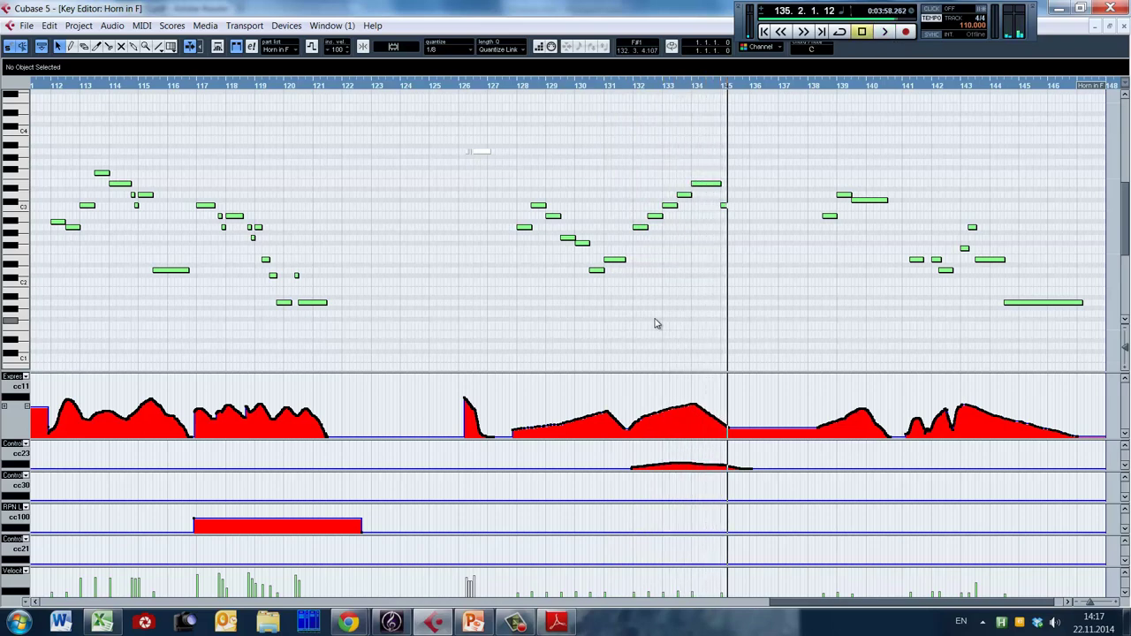
key("Return")
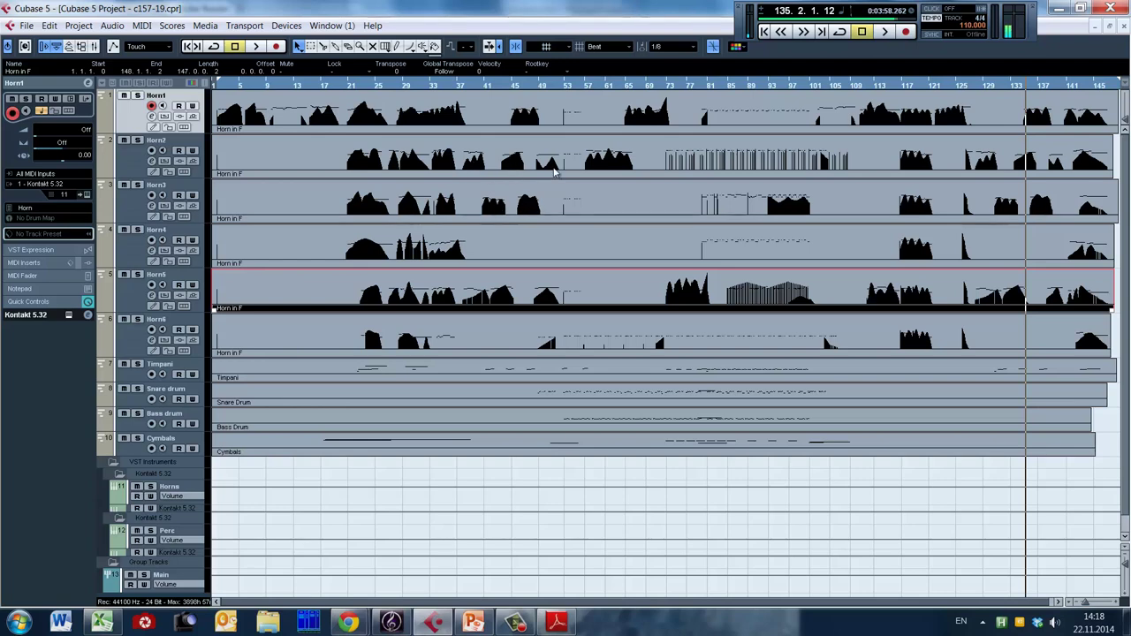
Place the play position at the end of bar 43, open the Horn2 and Horn3 parts together in the Key Editor and show bars 35 to 52.
double_click(516, 167)
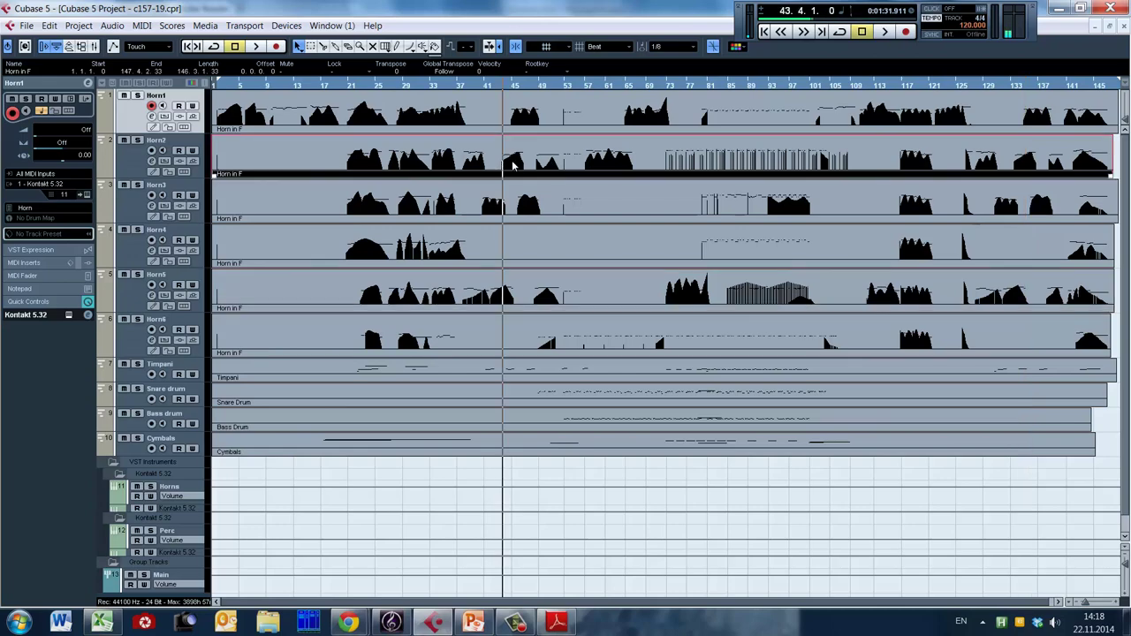
key("Escape")
left_click(507, 201)
double_click(540, 203)
scroll(739, 194, "up", 5)
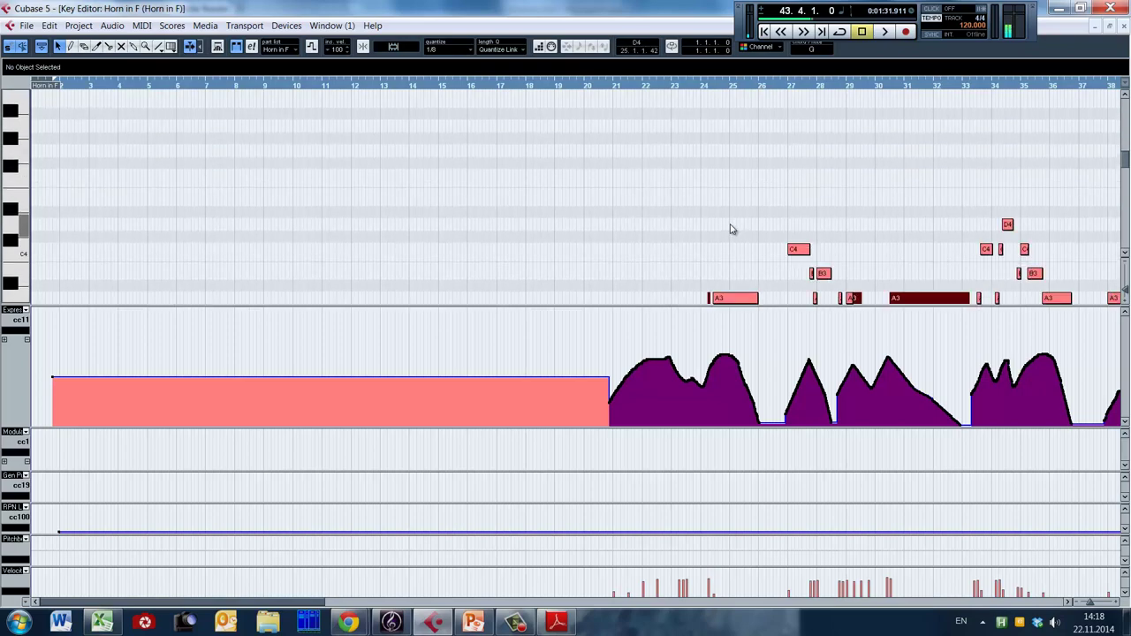
scroll(736, 234, "up", 5)
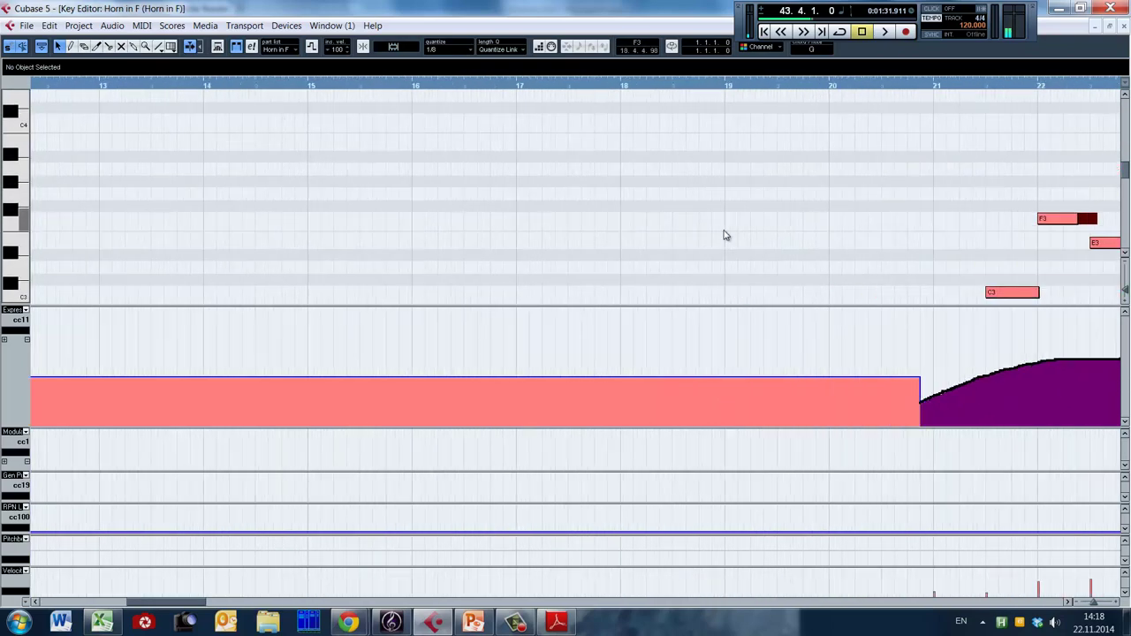
scroll(719, 234, "down", 3)
scroll(699, 235, "right", 10)
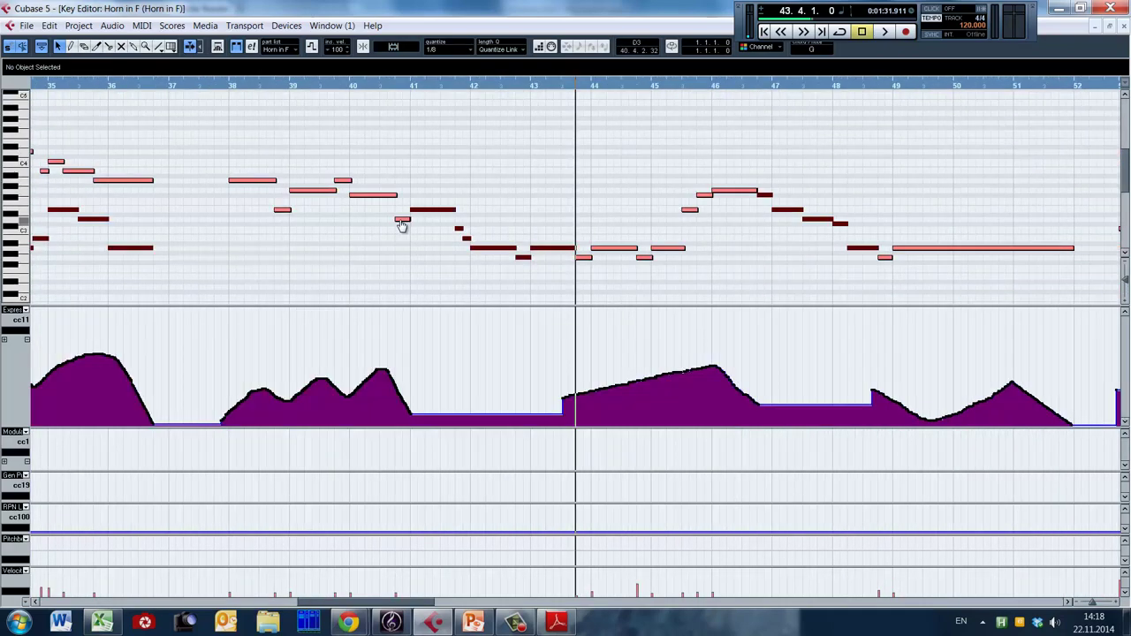
Try moving the short note at the end of bar 40 earlier in the bar and down to A#2, and undo the move.
left_click(403, 221)
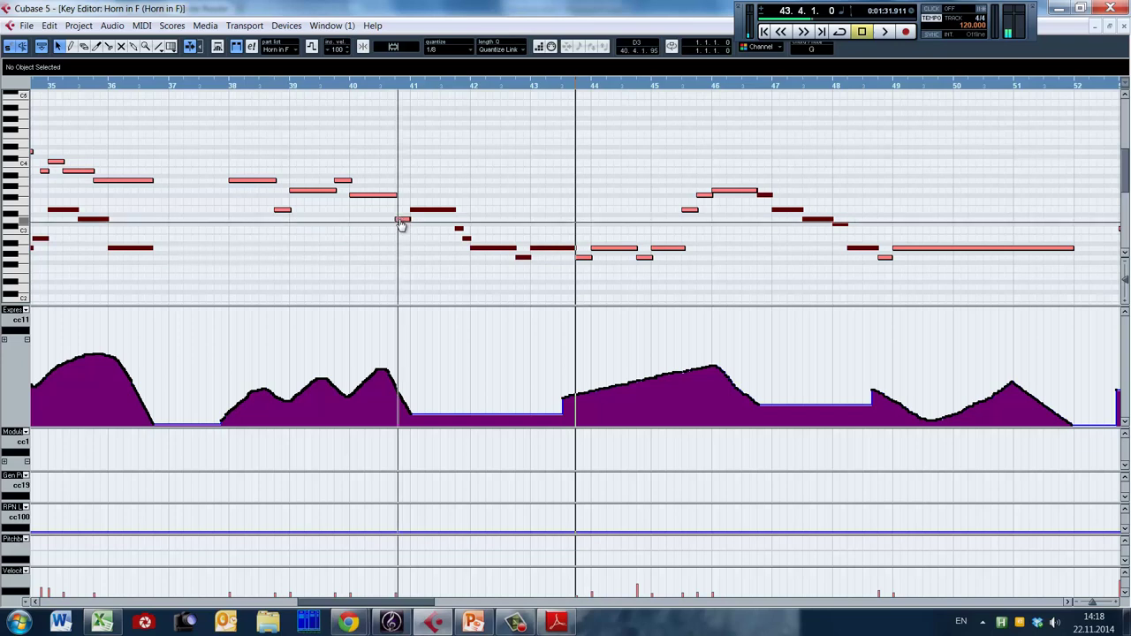
left_click(398, 223)
left_click_drag(399, 224, 366, 249)
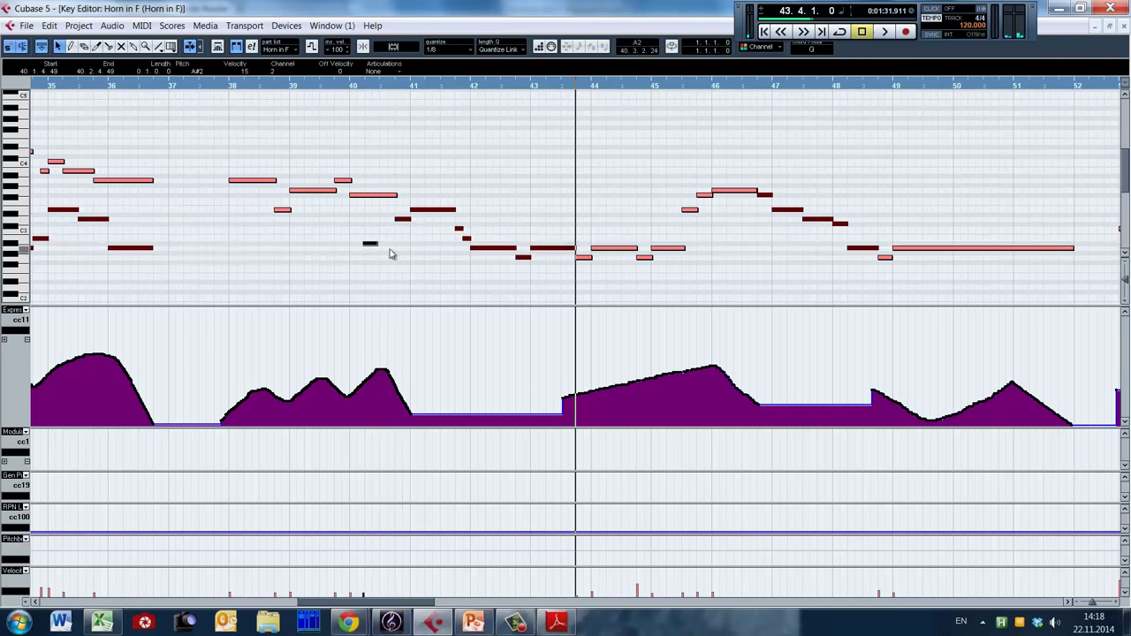
key("ctrl+z")
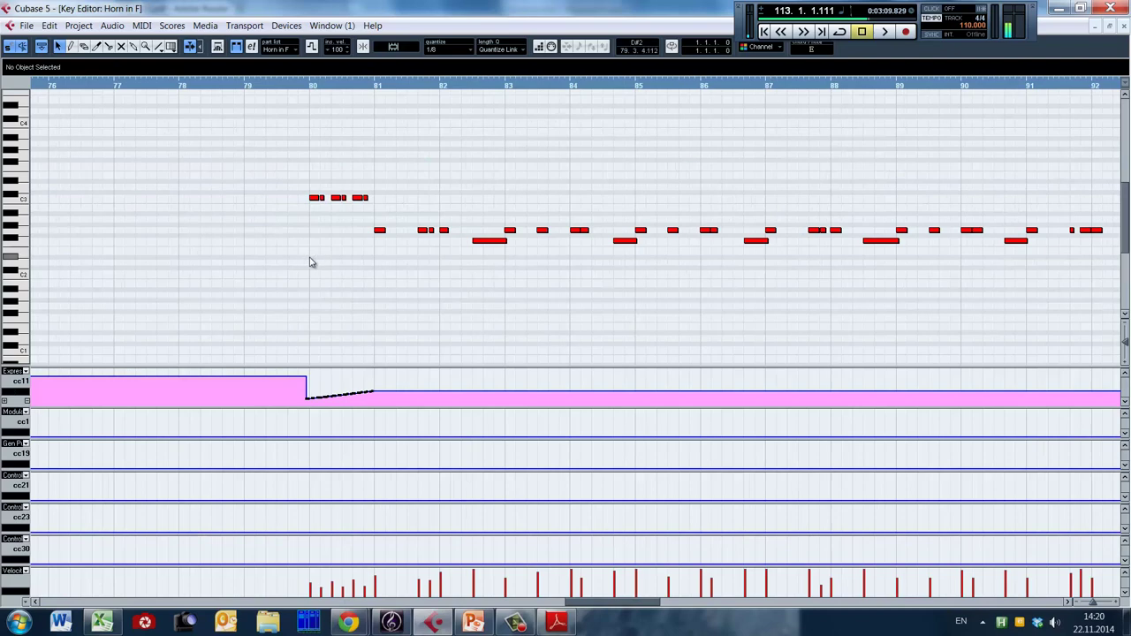
Place the play position in bar 79 of the horn part and show bars 73 to 86 in close-up.
left_click(281, 262)
key("g")
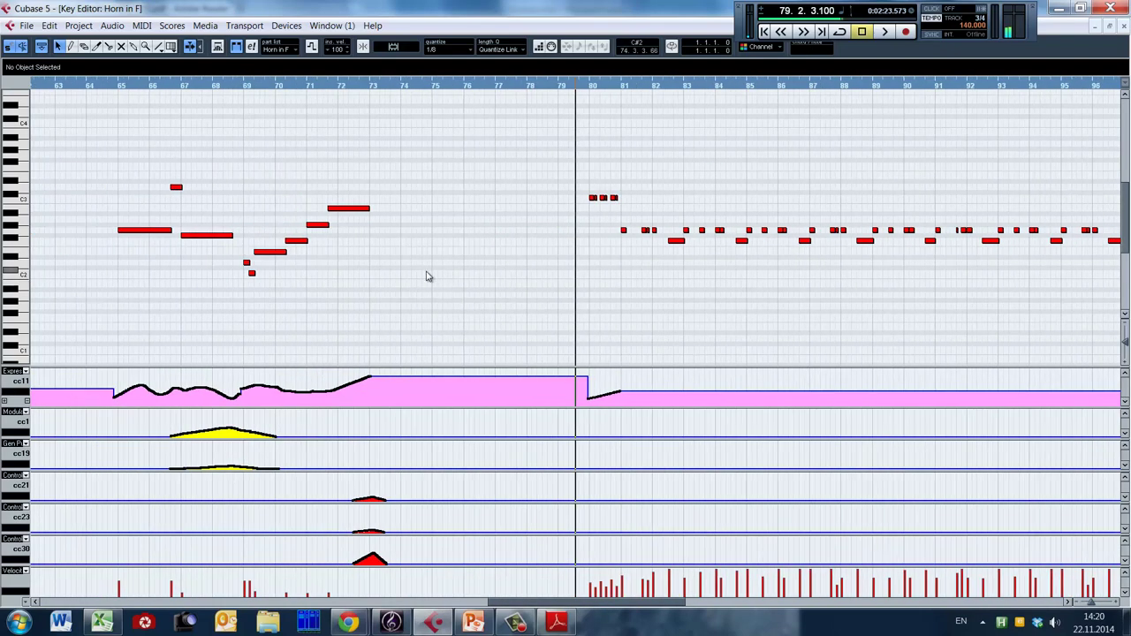
key("h")
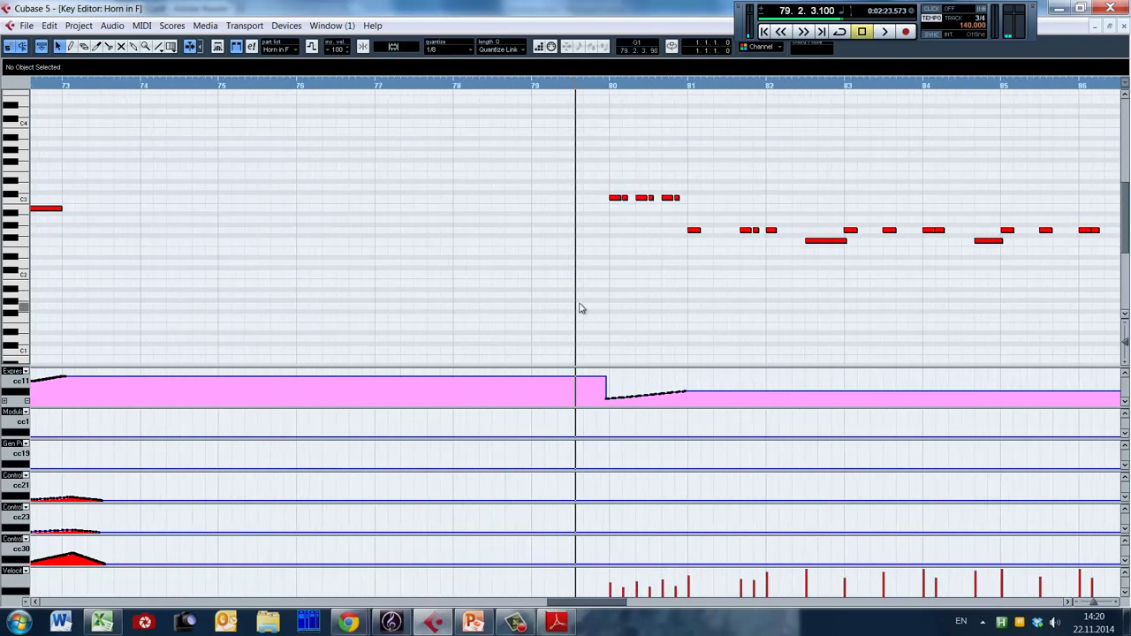
Play the entry from the middle of bar 79 into bar 81, show bars 76 to 89 and return the play position to bar 79.
left_click(569, 275)
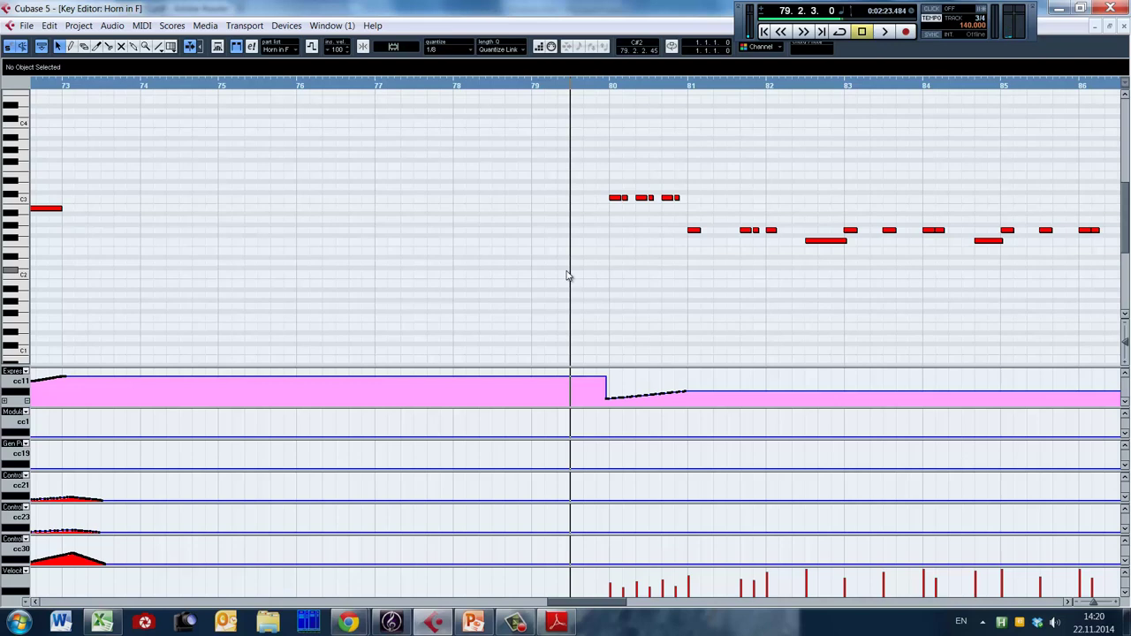
key("space")
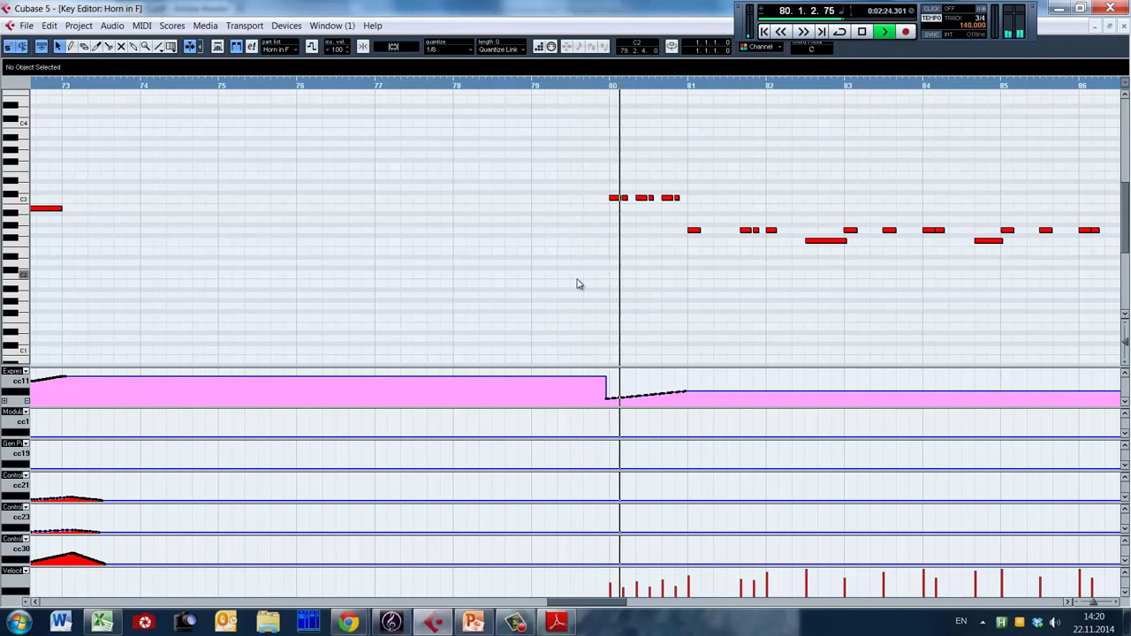
key("space")
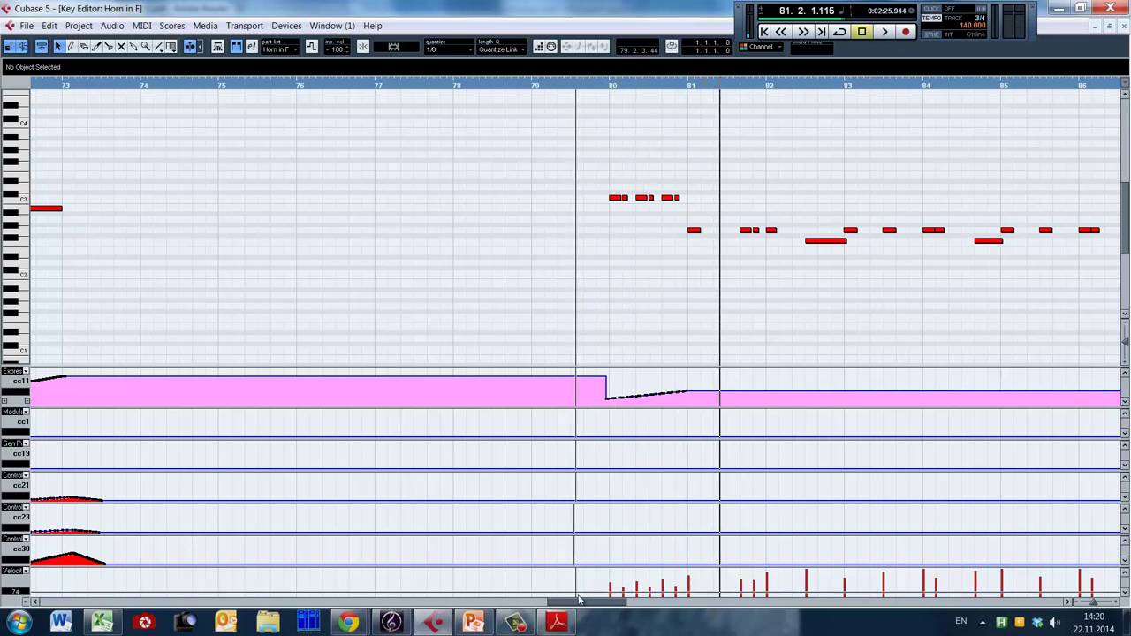
left_click_drag(592, 601, 609, 602)
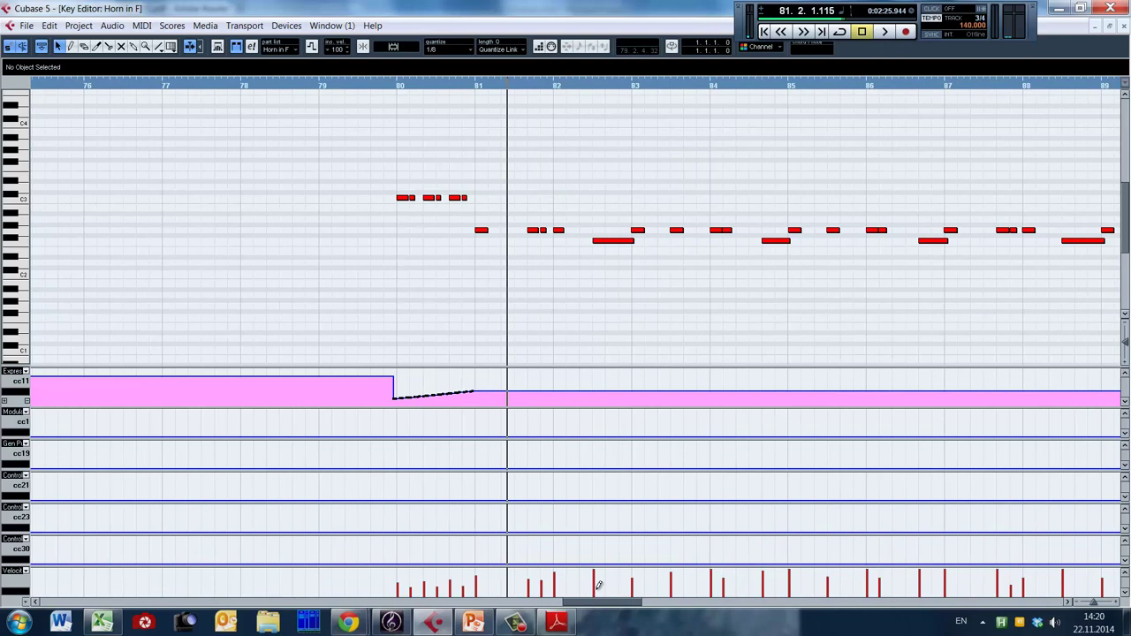
left_click(363, 263)
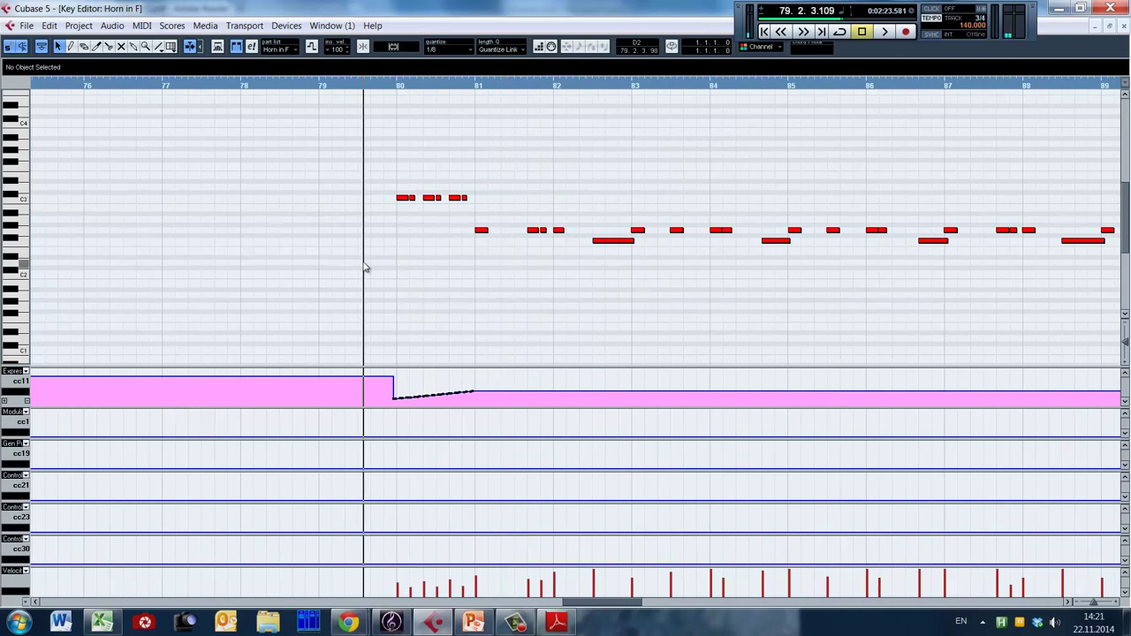
Play the Horn1 part from the second half of bar 79 into the rhythmic pattern starting at bar 81.
left_click(362, 256)
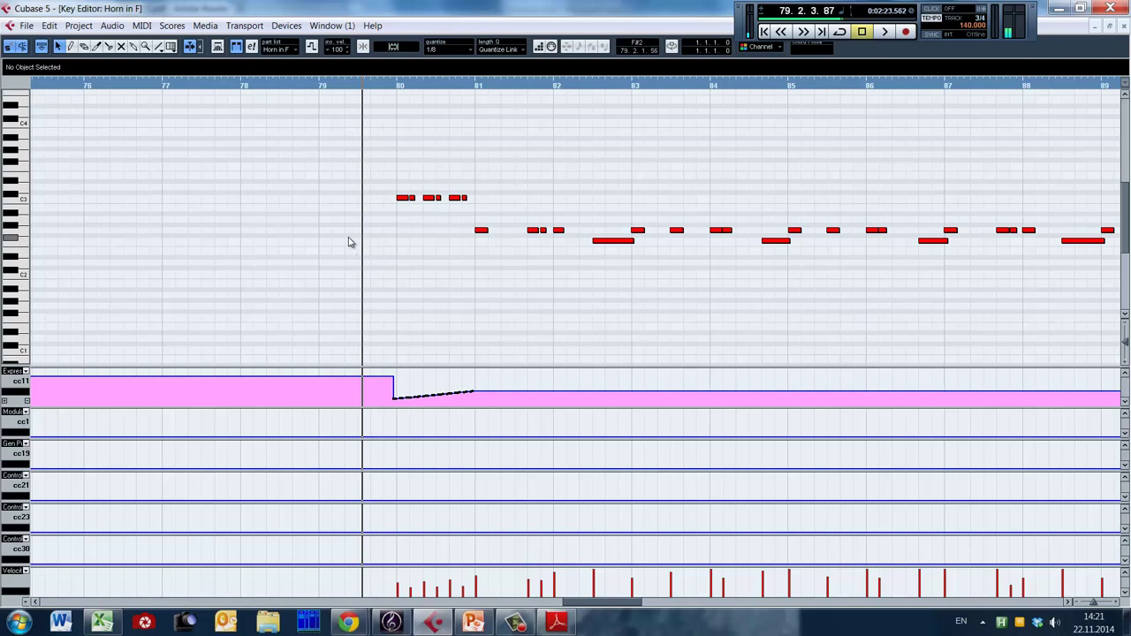
left_click(357, 240)
key("space")
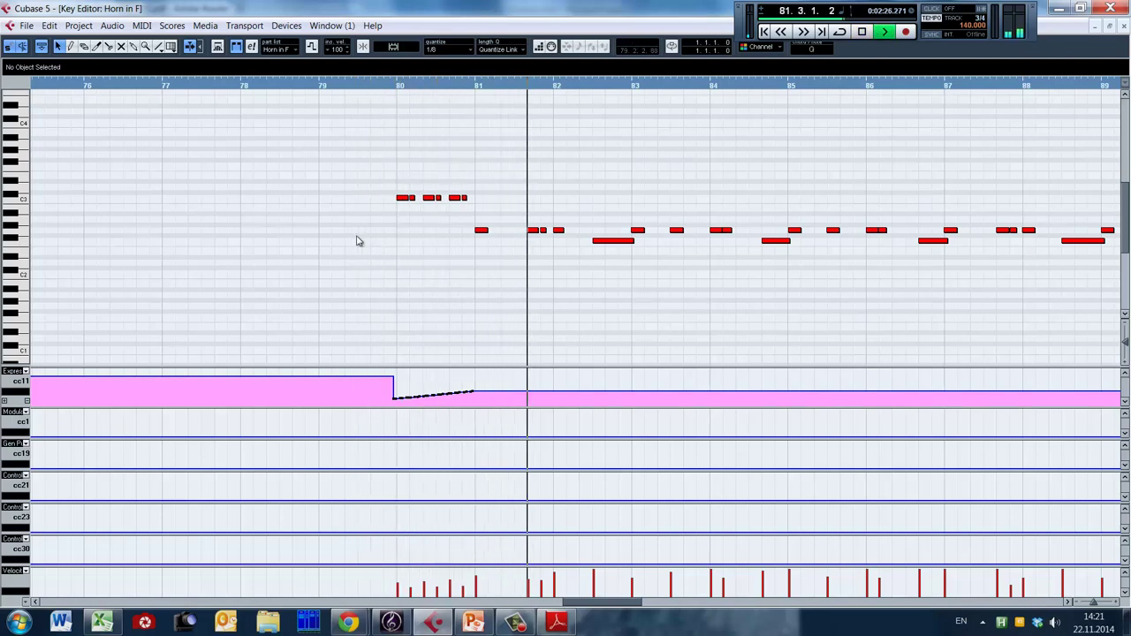
key("space")
Replay the repeated notes in bar 80, starting from the second half of bar 79, to hear the rising cc11 expression.
left_click(364, 249)
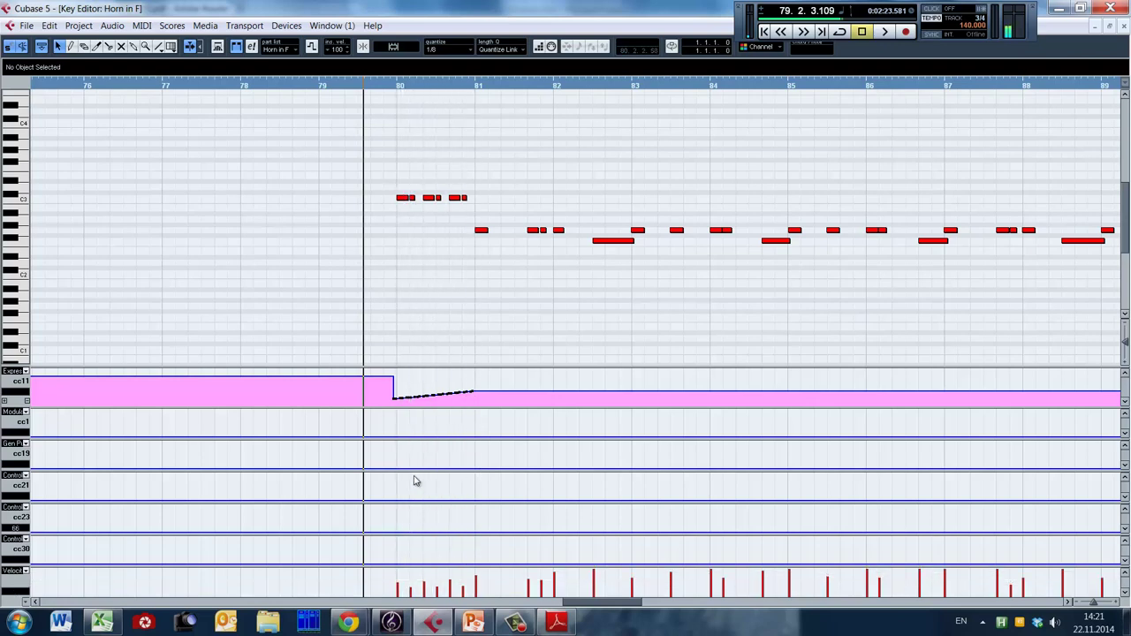
key("space")
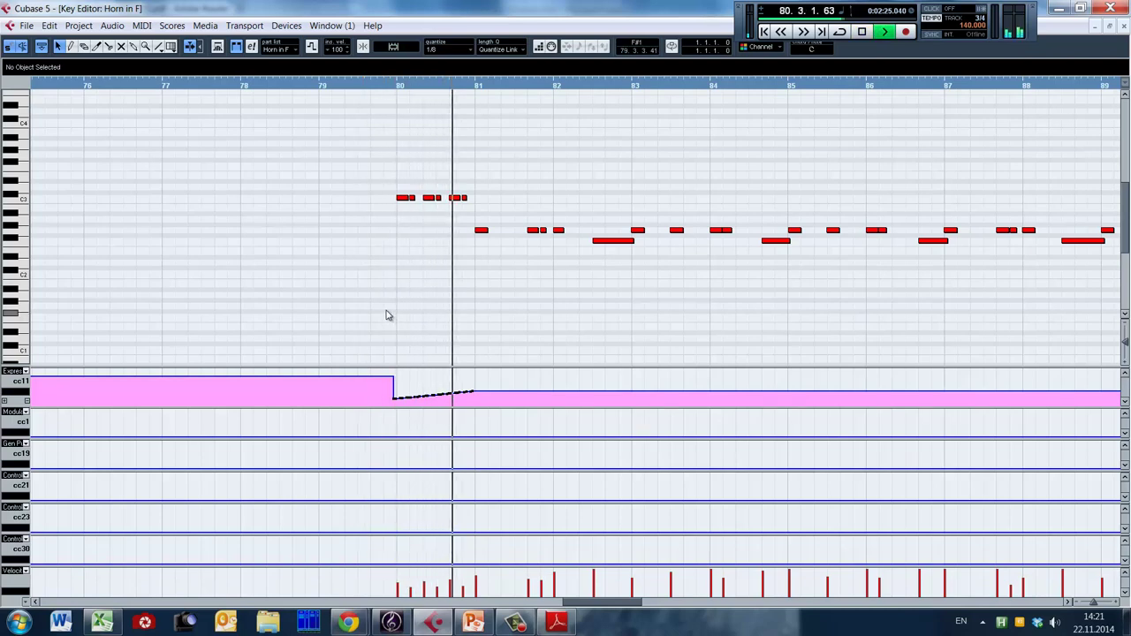
key("space")
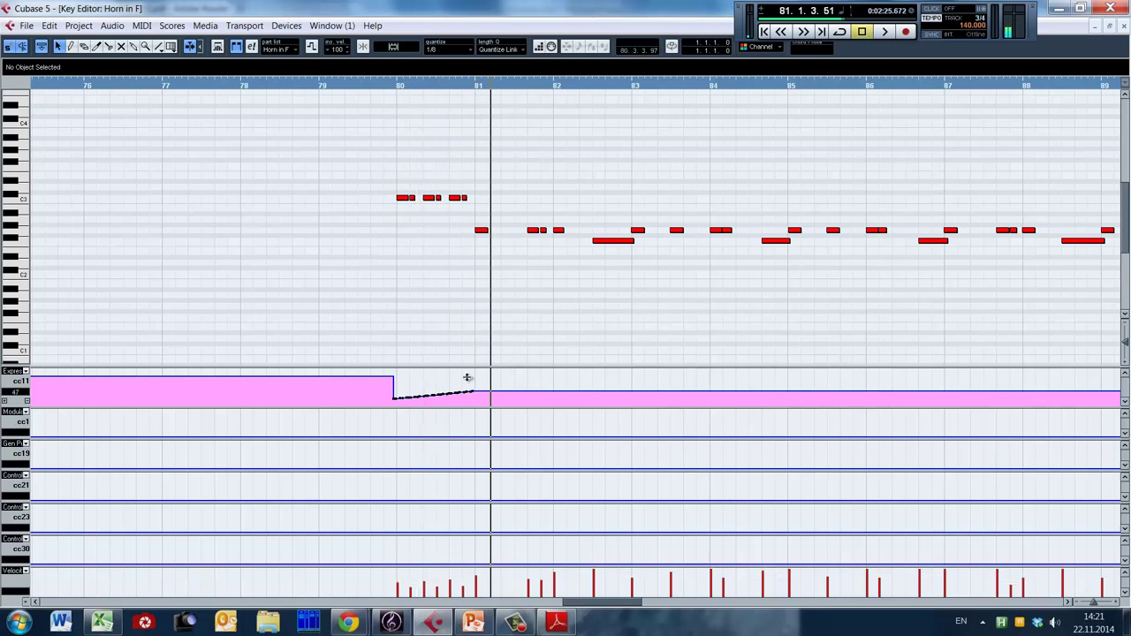
Play bars 80 to 83 of the Horn1 part twice, starting each time shortly before bar 80.
left_click(386, 316)
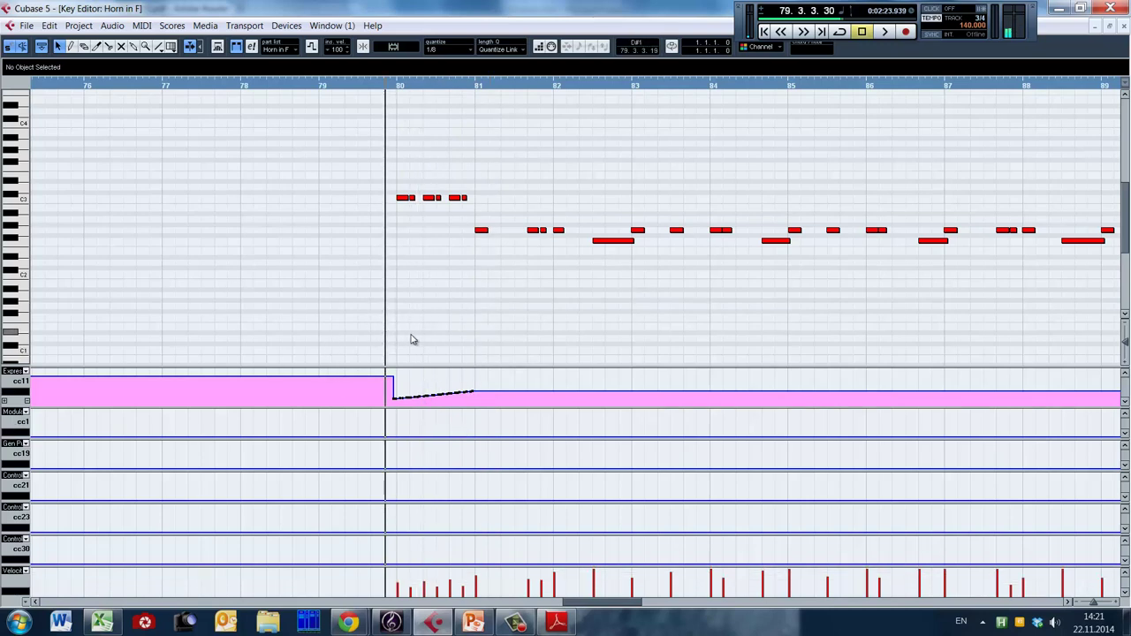
left_click_drag(597, 607, 609, 608)
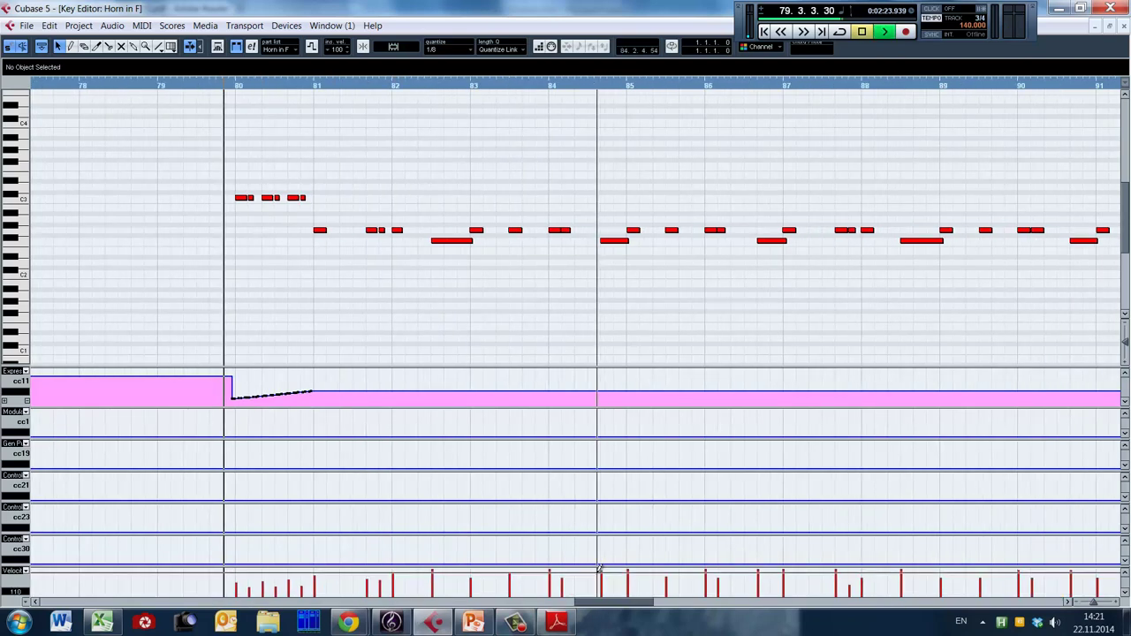
key("space")
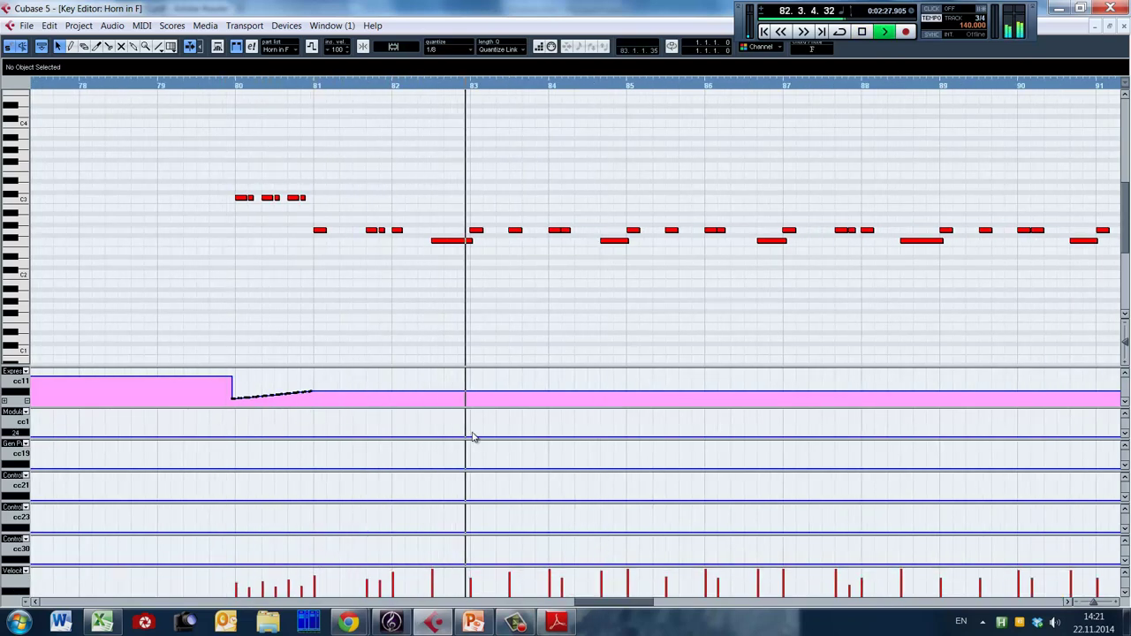
key("space")
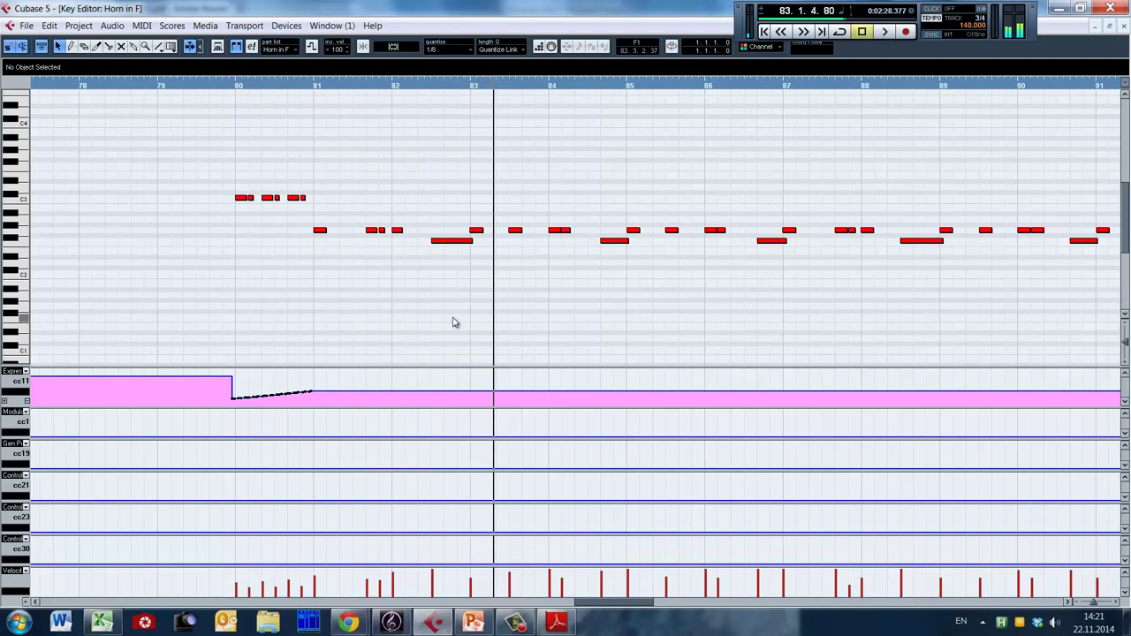
left_click(415, 265)
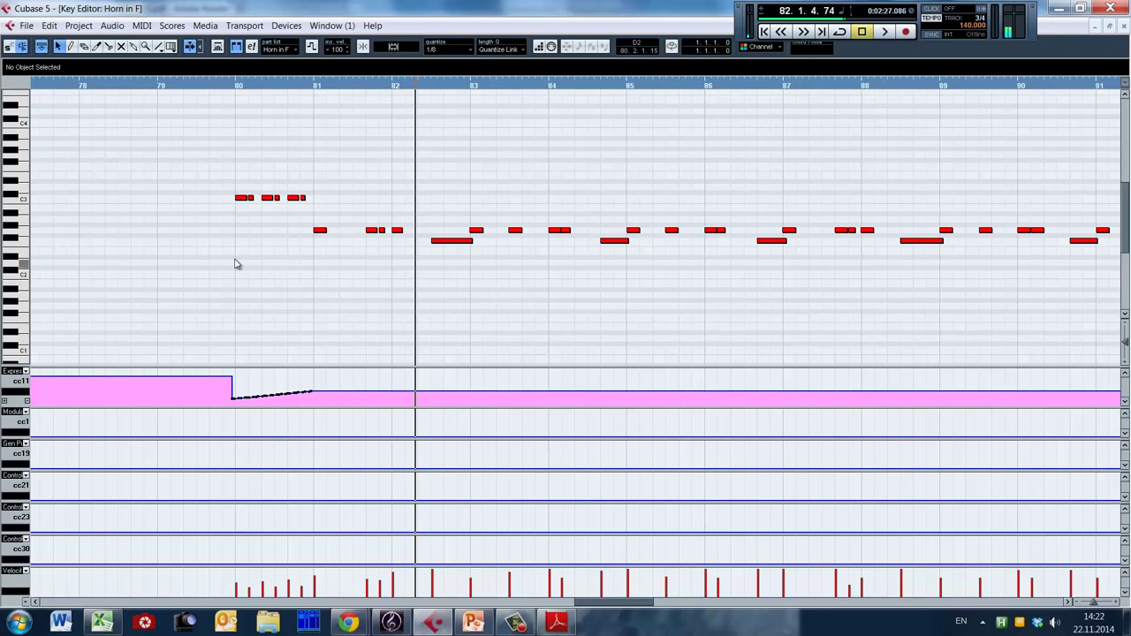
left_click(203, 267)
key("space")
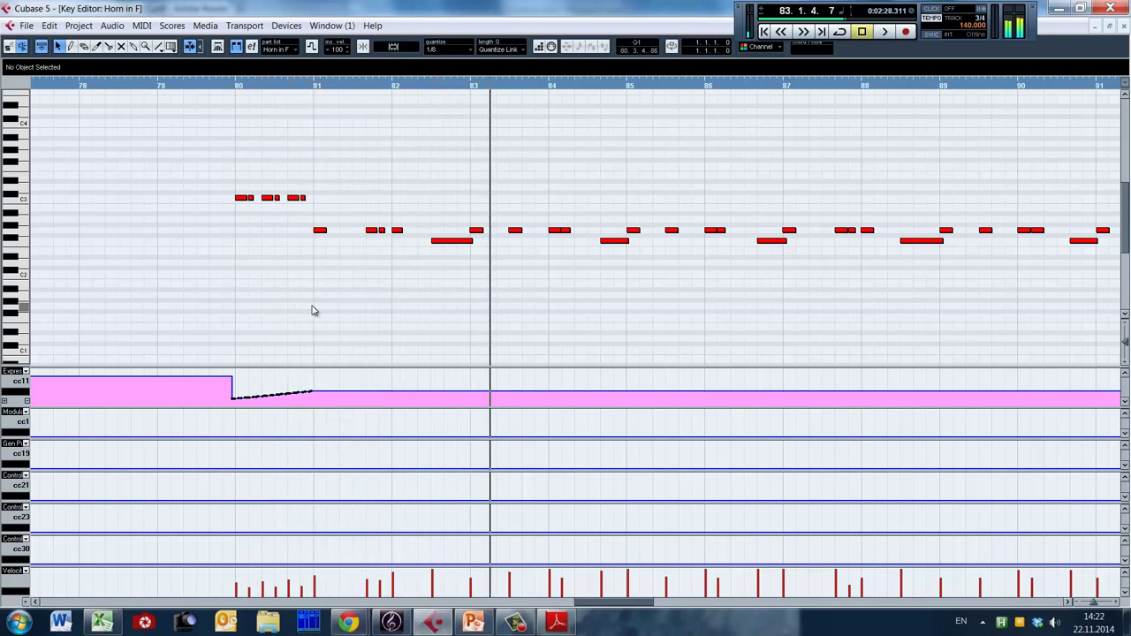
key("space")
Play the Horn1 rhythmic pattern from bar 81 into bar 84 and review how it continues through bar 97.
left_click(251, 235)
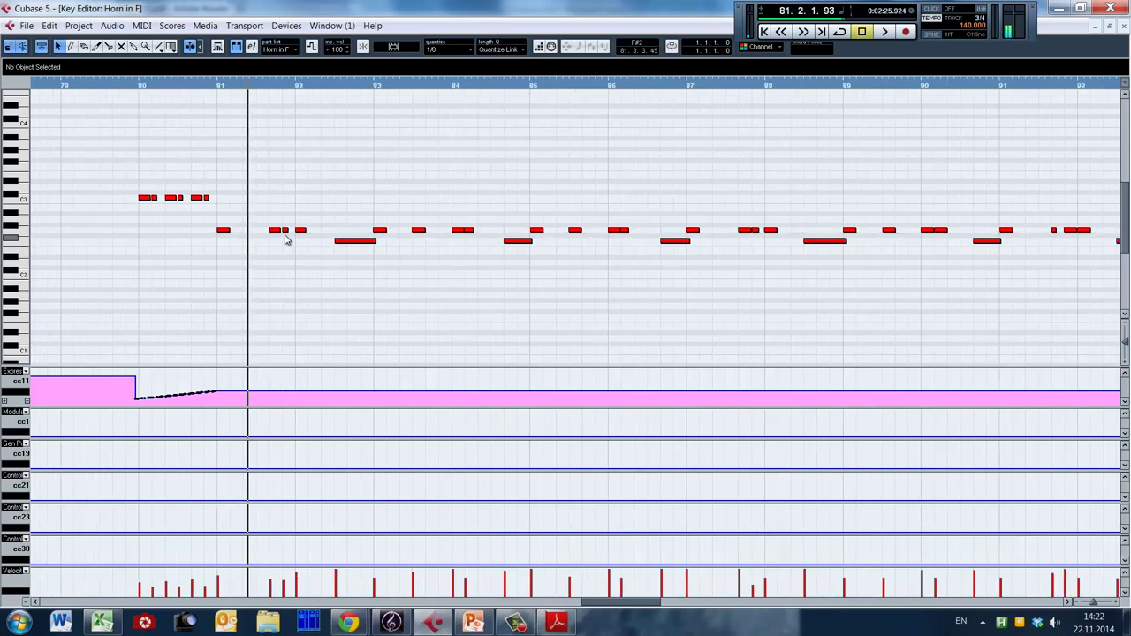
key("space")
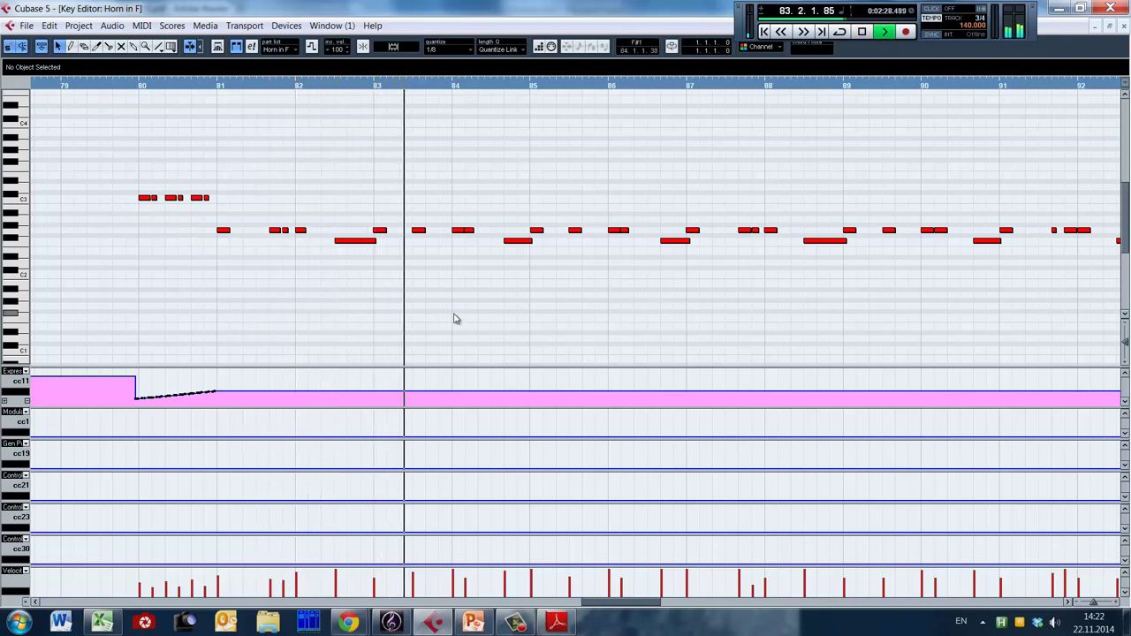
key("space")
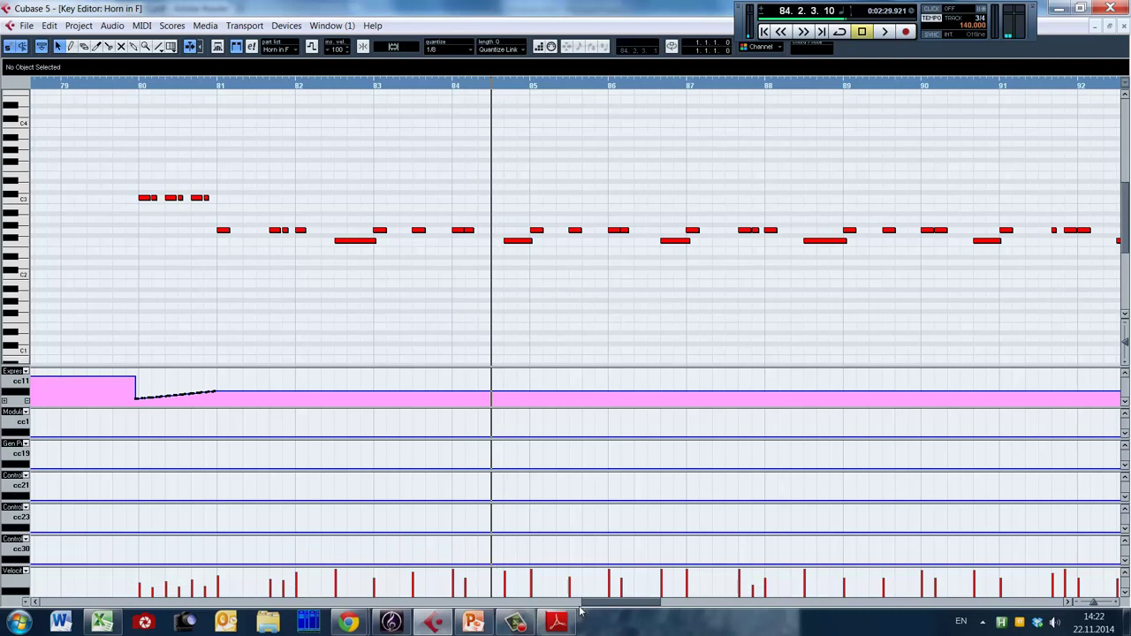
left_click_drag(590, 607, 619, 607)
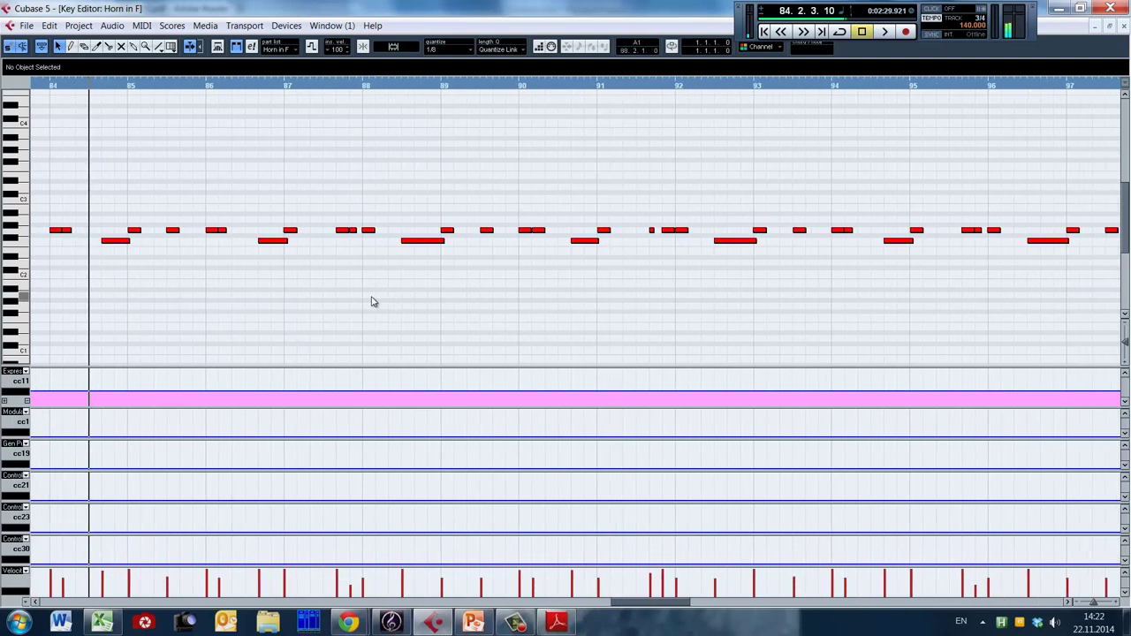
left_click_drag(609, 604, 603, 604)
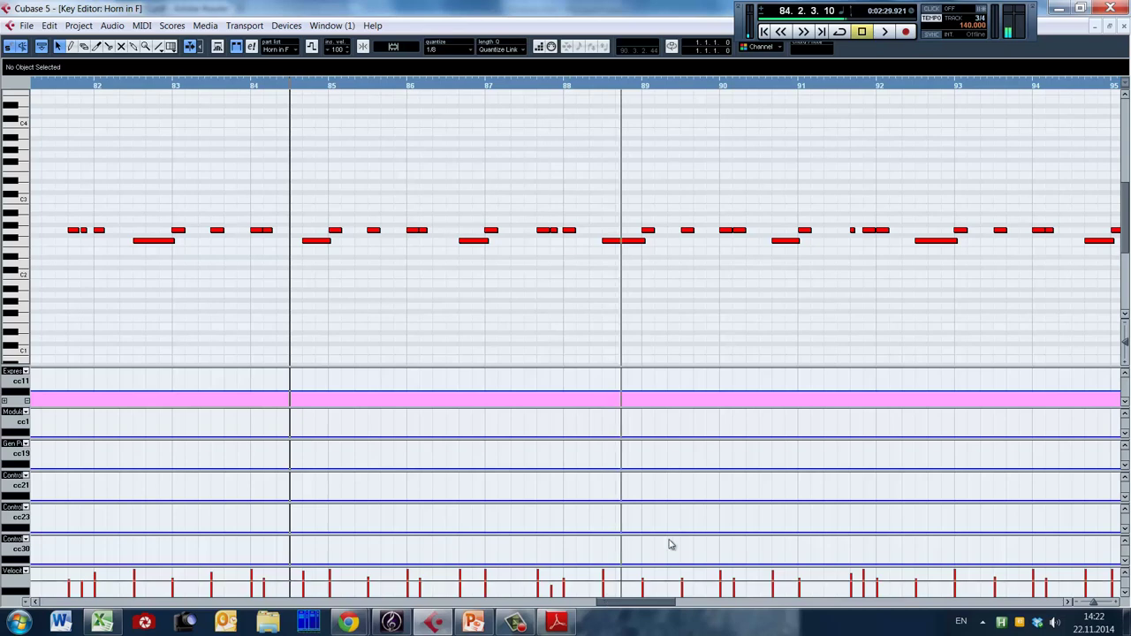
Play the start of the horn part with the G3 and C4 notes around bars 80 and 81.
left_click(515, 284)
key("space")
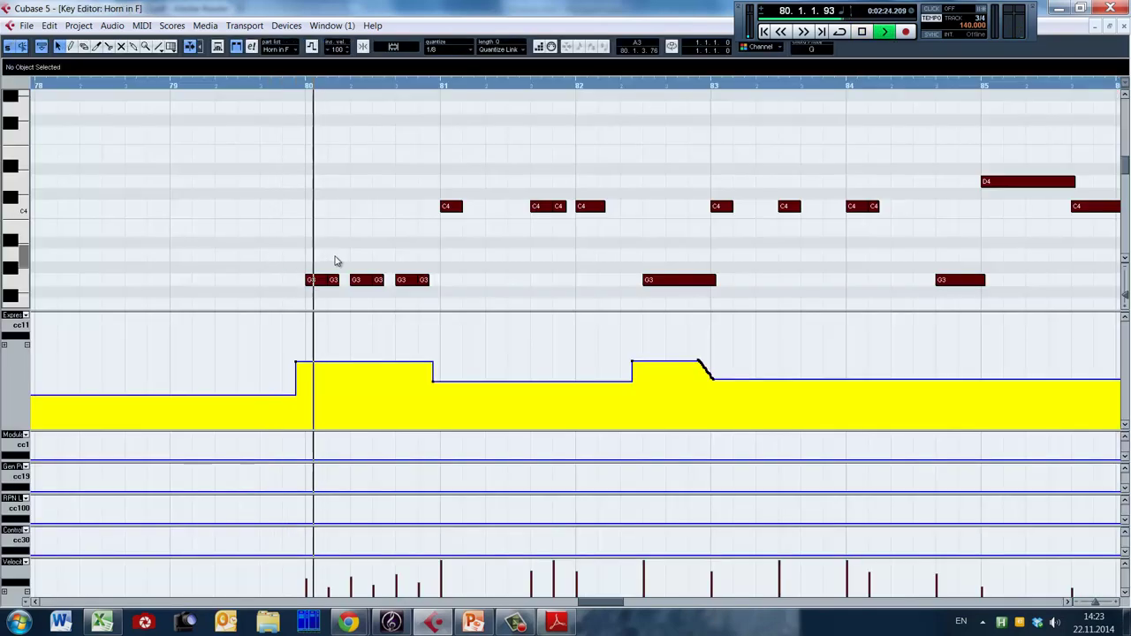
key("space")
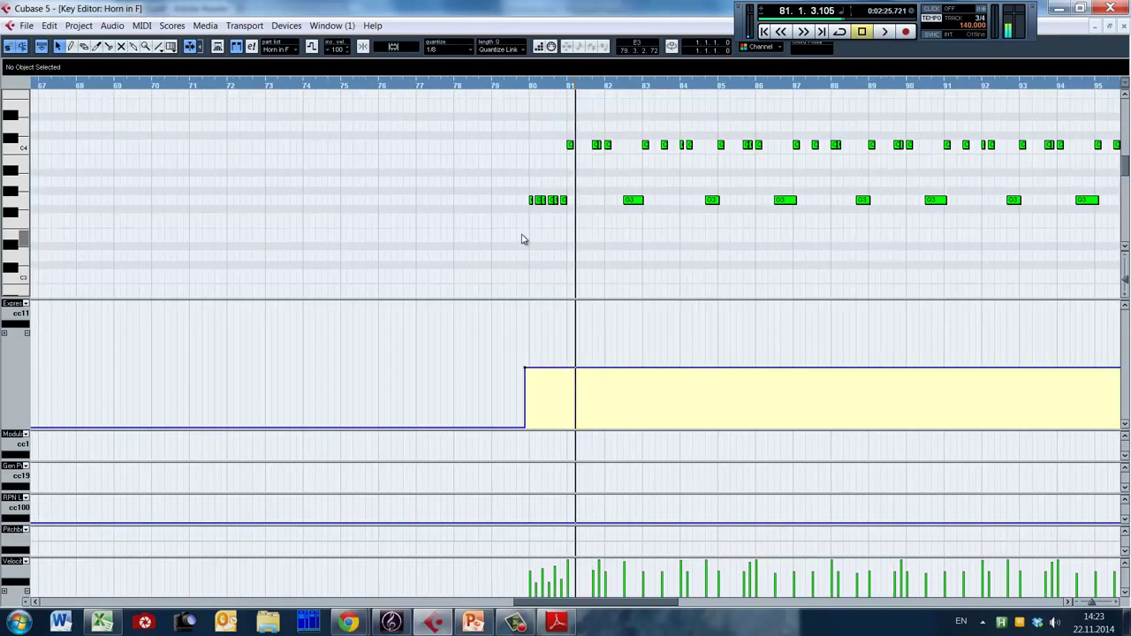
Place the playhead in bar 79 of the Horn4 part and examine its notes and flat expression from bar 80.
left_click(508, 236)
key("h")
key("h")
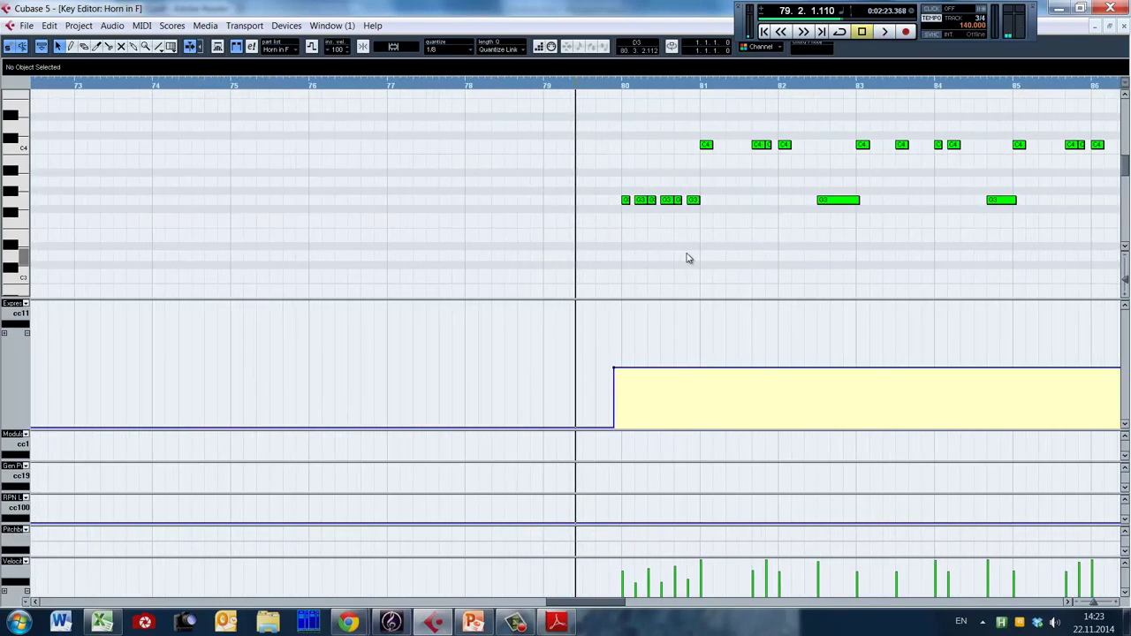
scroll(569, 601, "right", 3)
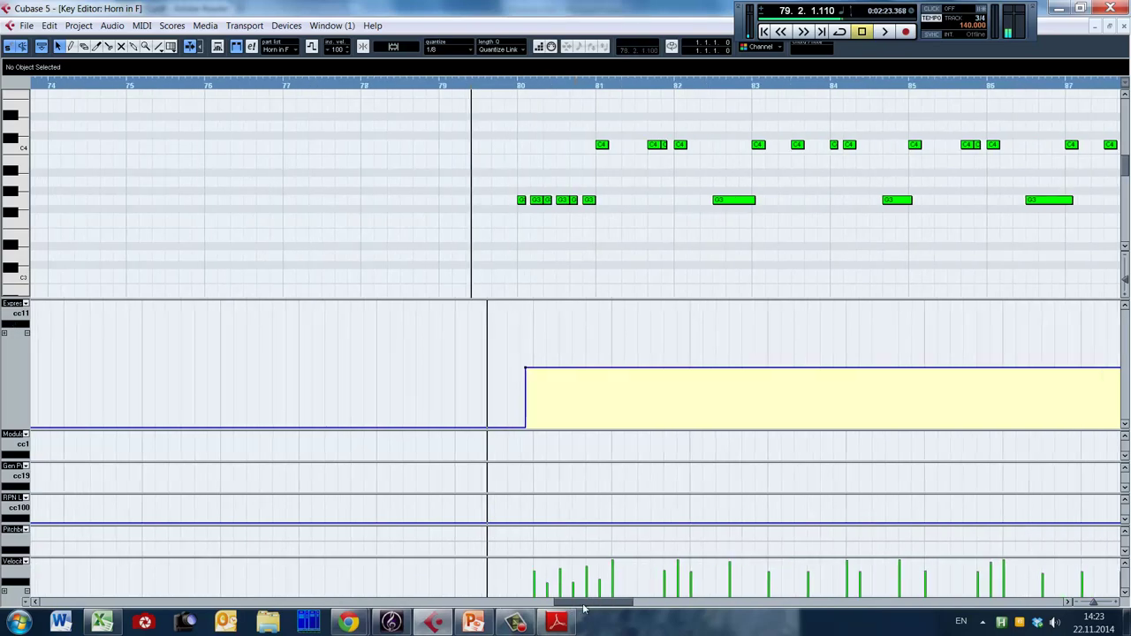
key("Return")
double_click(745, 115)
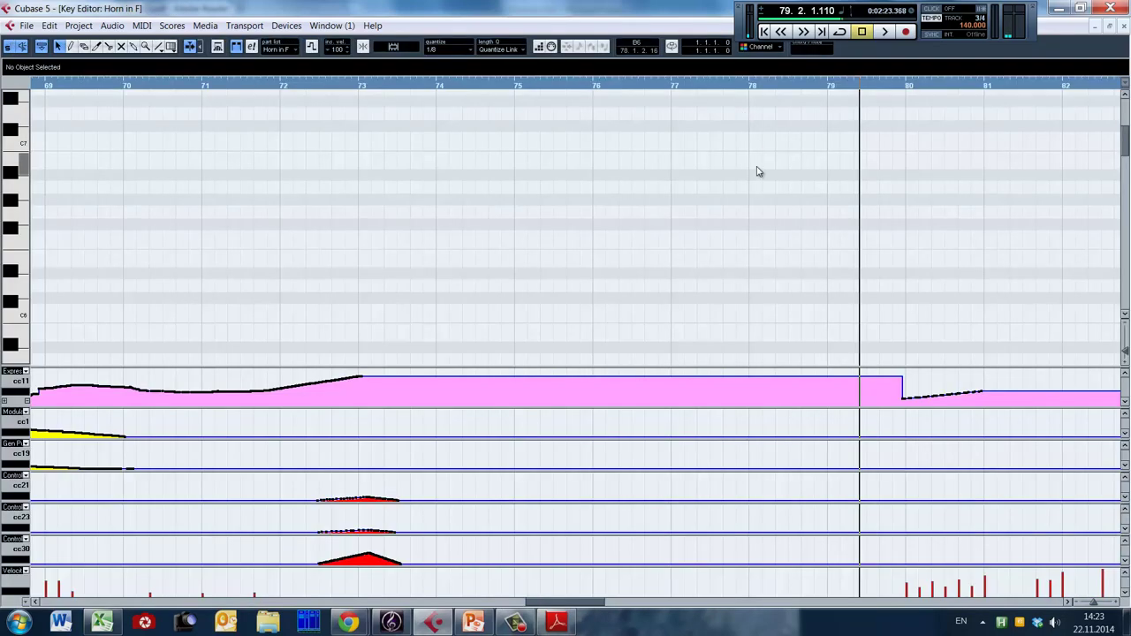
key("Return")
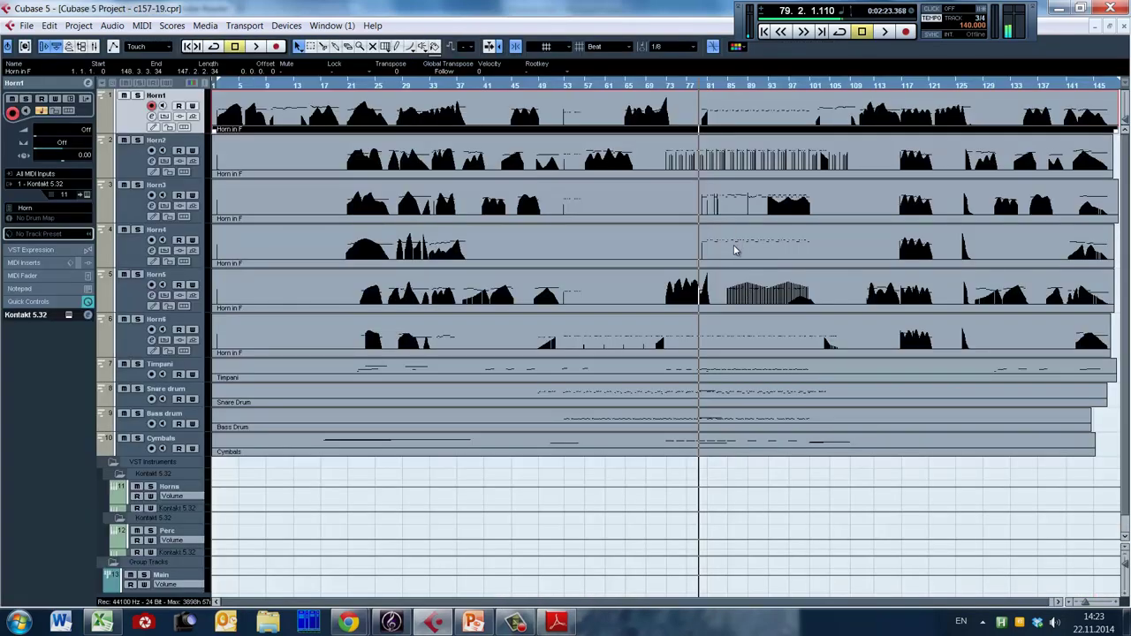
Open the Horn4 part, play it from bar 79 into bar 89, and return the playhead to bar 88.
double_click(733, 250)
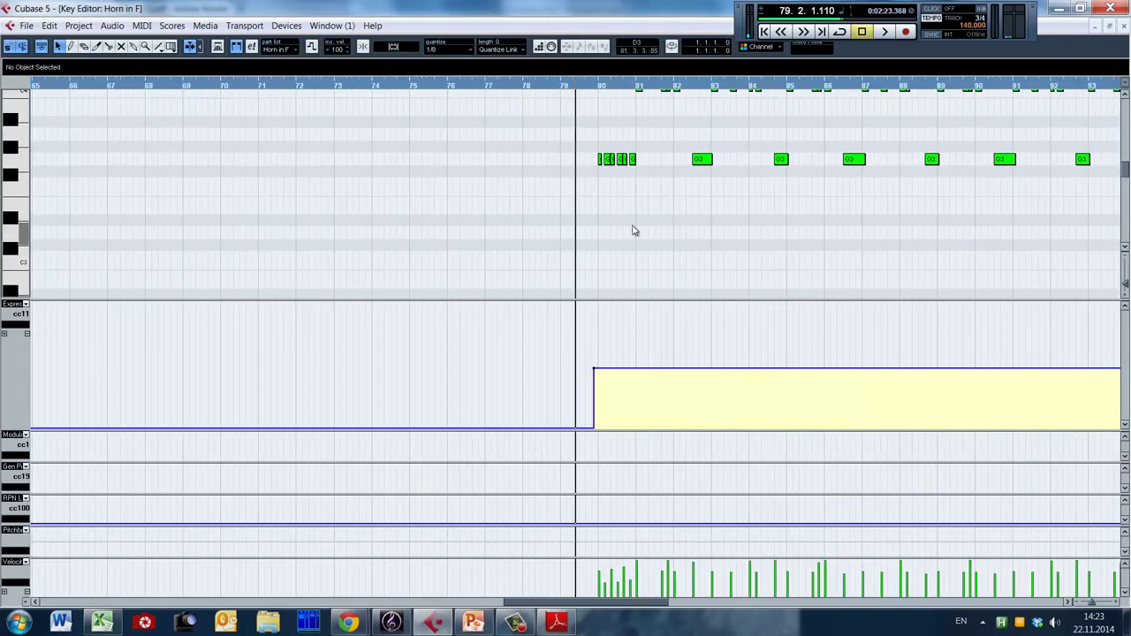
key("g")
scroll(624, 235, "up", 2)
left_click(569, 235)
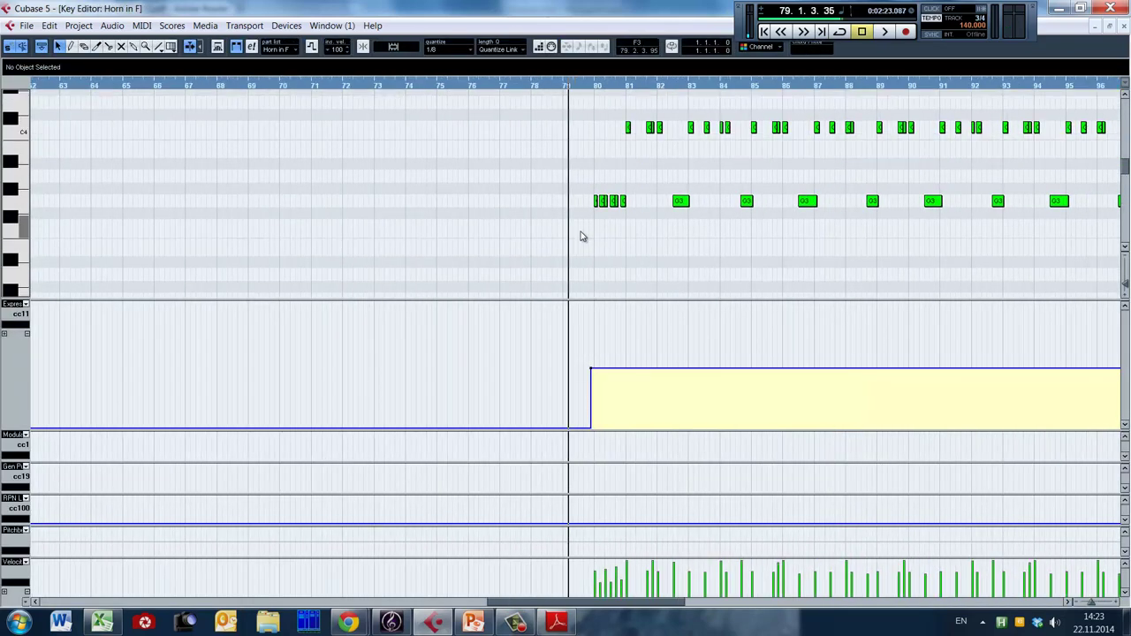
key("space")
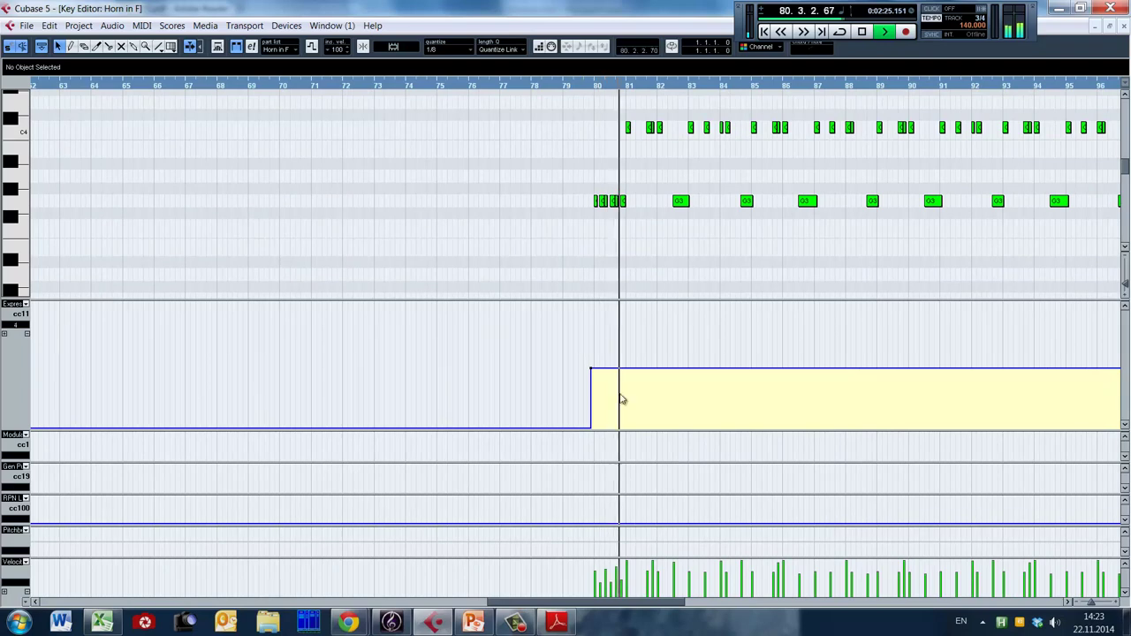
key("h")
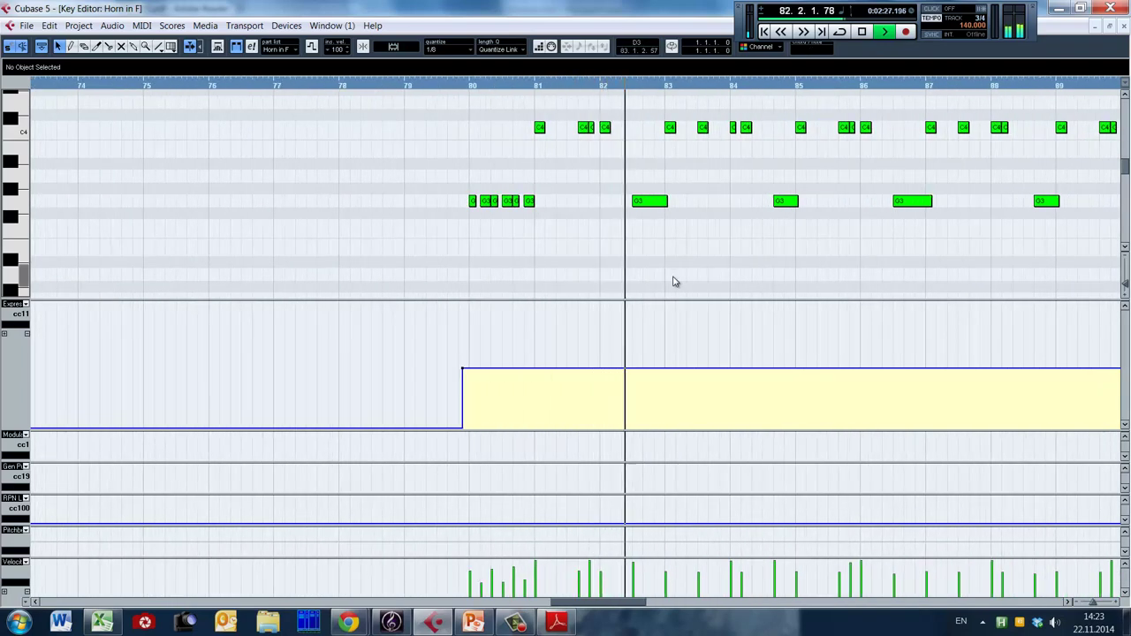
scroll(674, 281, "up", 2)
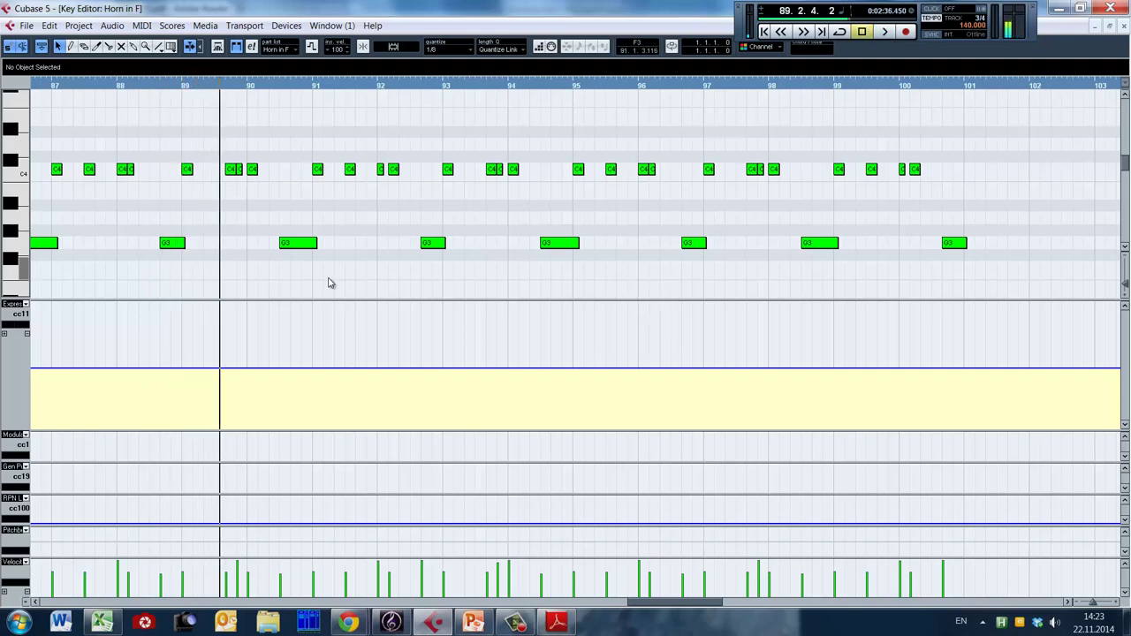
left_click(141, 203)
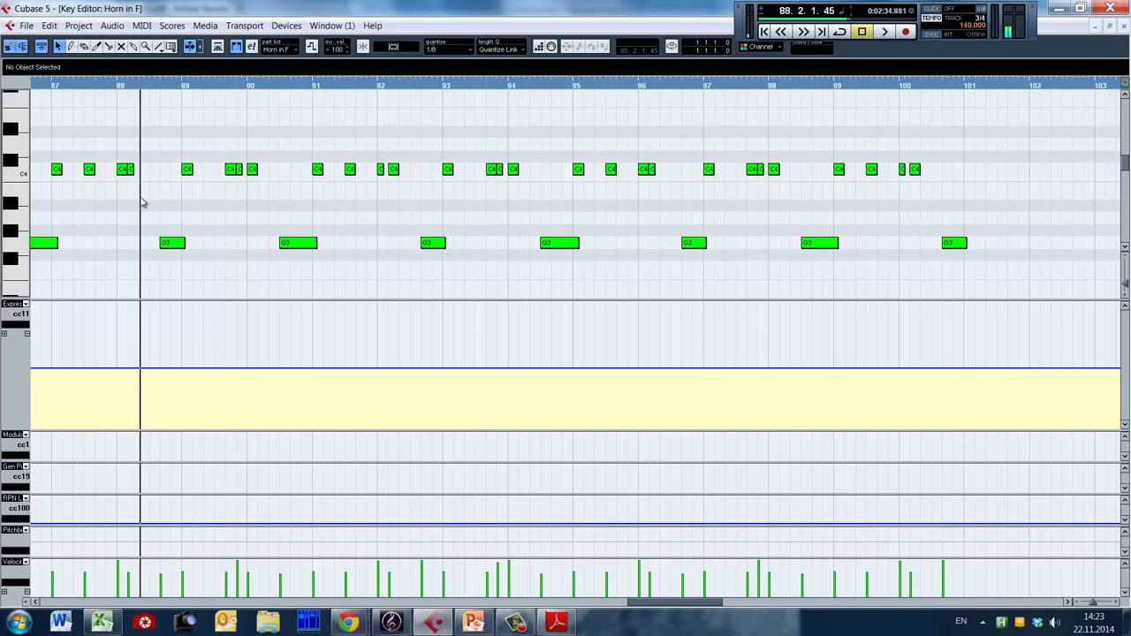
left_click(146, 203)
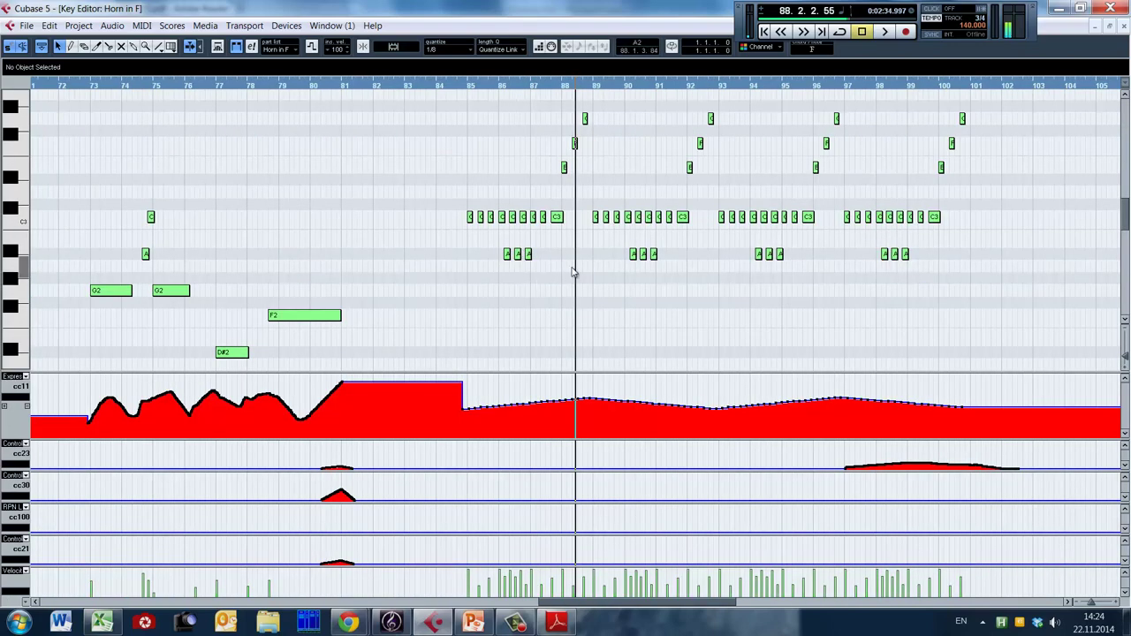
Play the Horn5 part from just before bar 85 into the rising E3, F3 and G3 notes of bar 88.
left_click(455, 258)
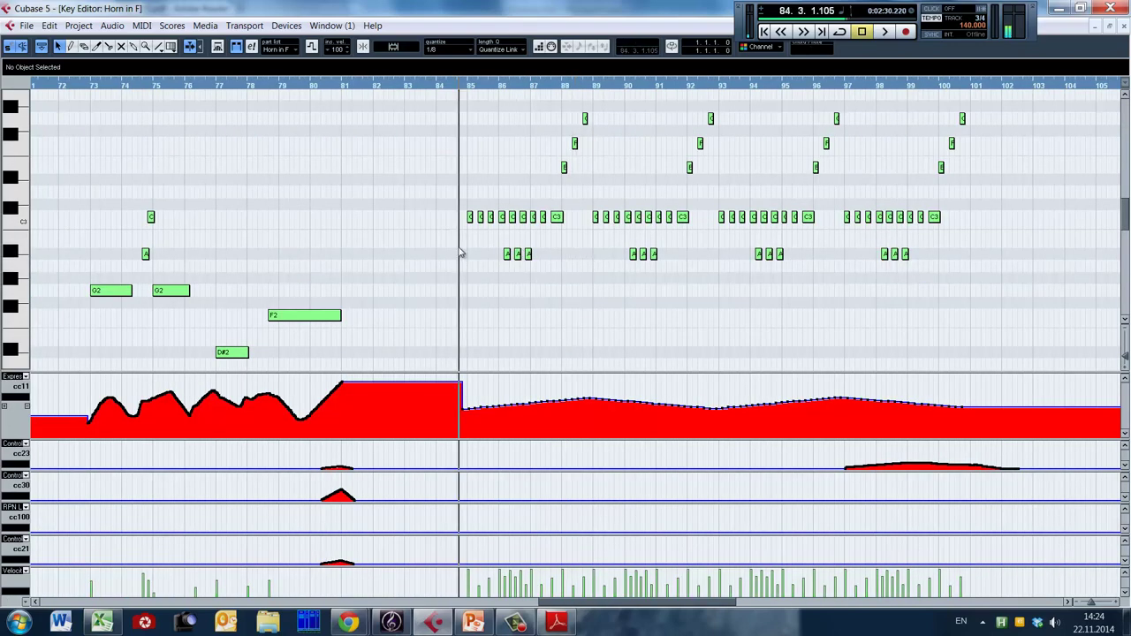
key("h")
key("h")
key("space")
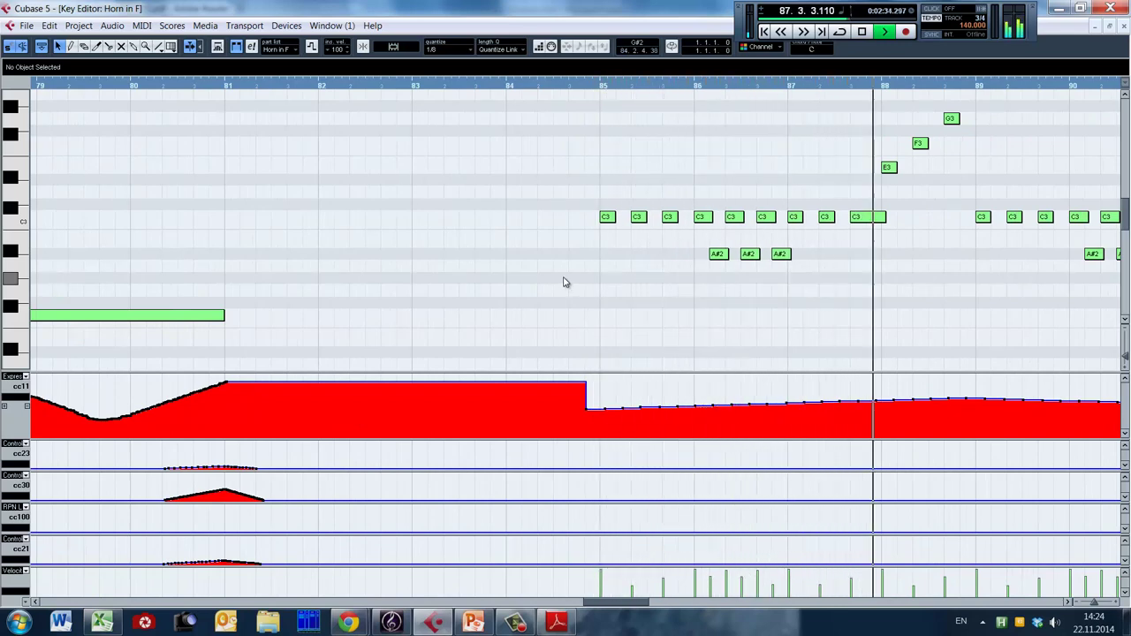
key("space")
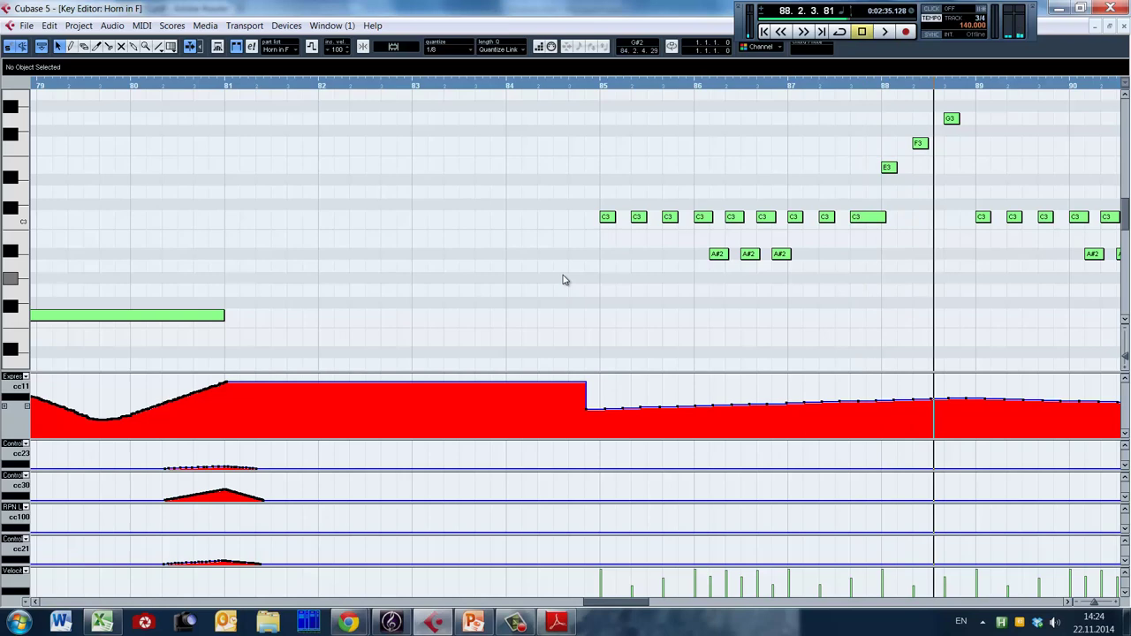
Select the second C3 note of bar 85, play the bar's opening notes, and return the playhead to just before bar 85.
scroll(795, 300, "up", 2)
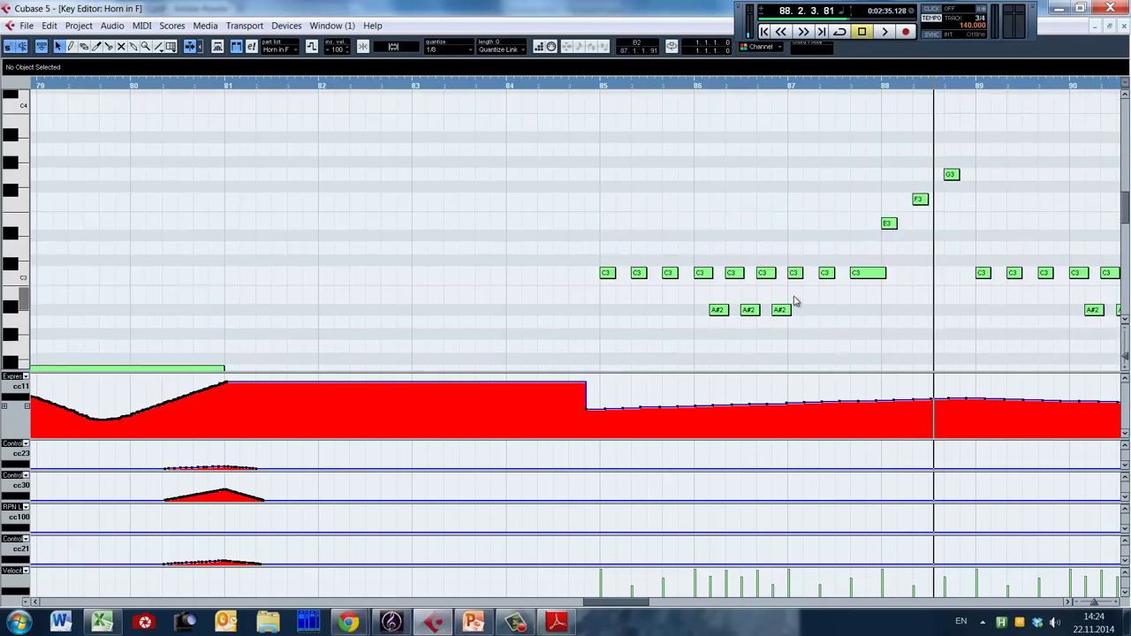
left_click(639, 272)
key("space")
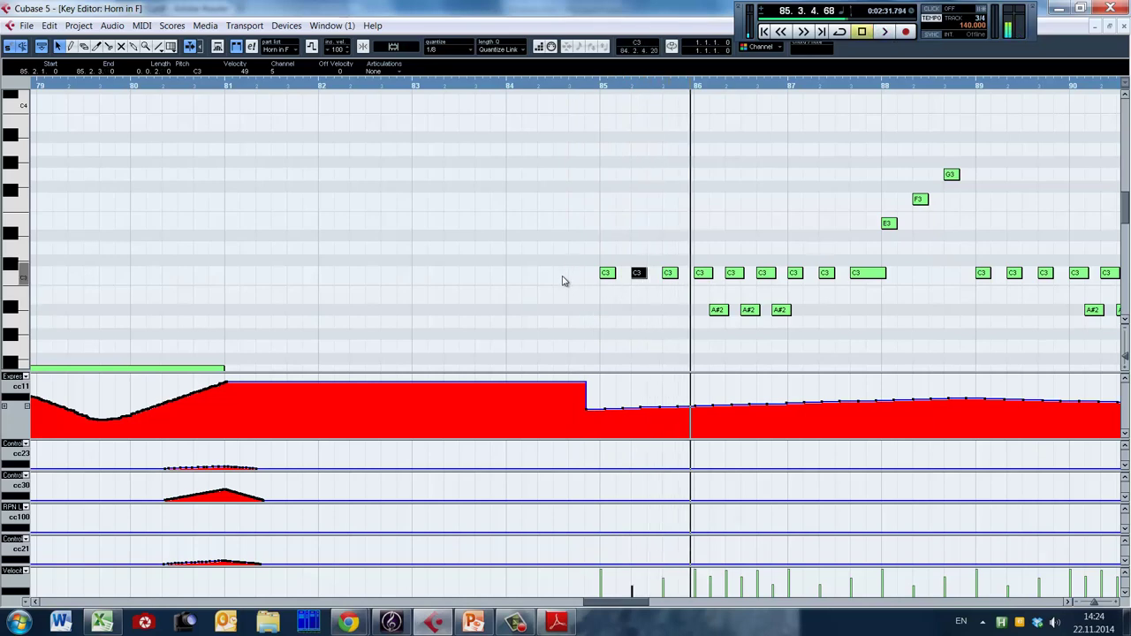
left_click(580, 92)
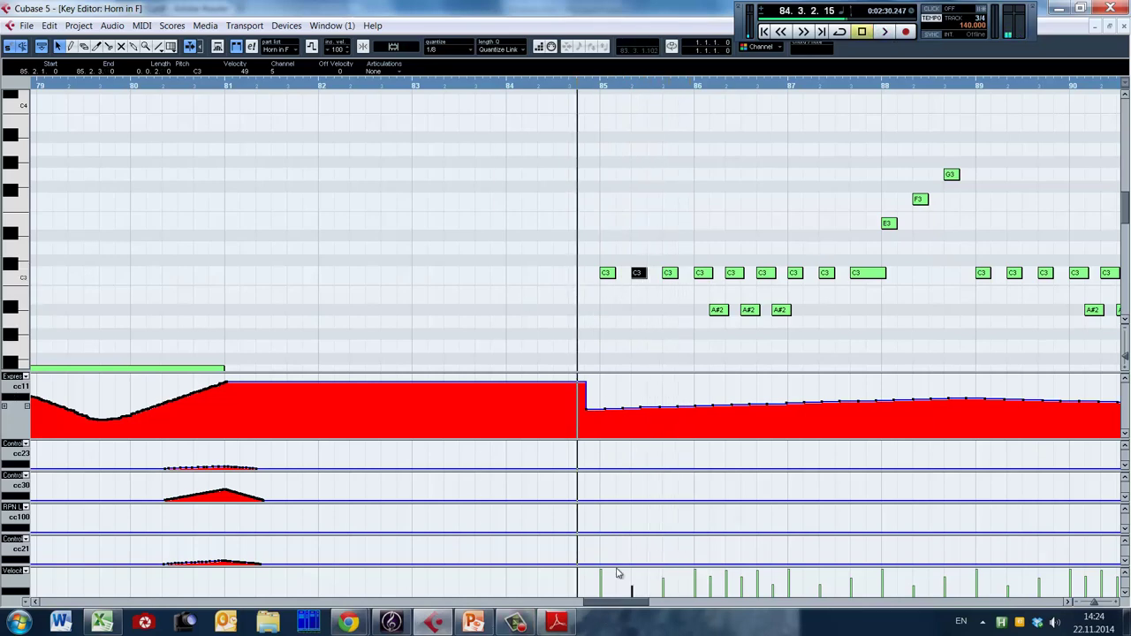
Play the Horn5 part from just before bar 85 into bar 89.
key("g")
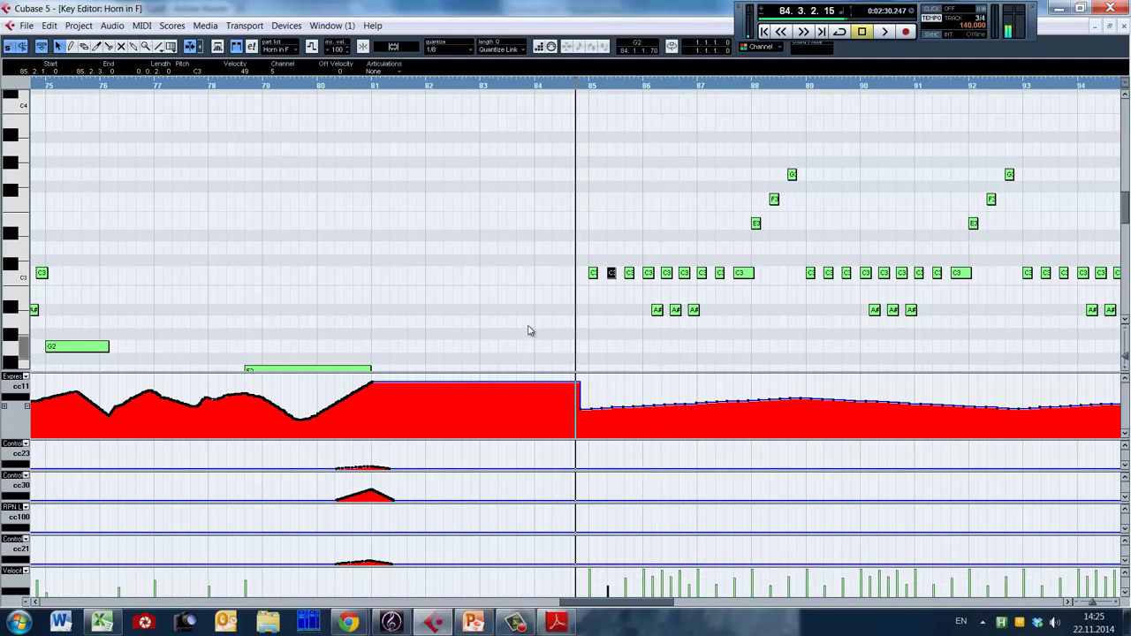
key("space")
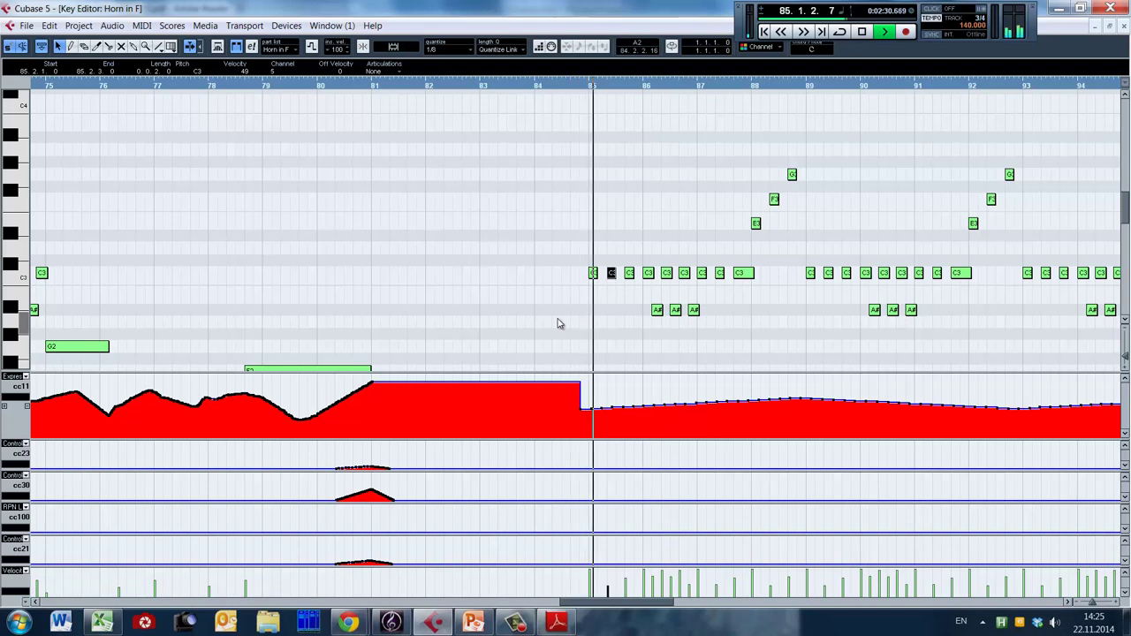
key("h")
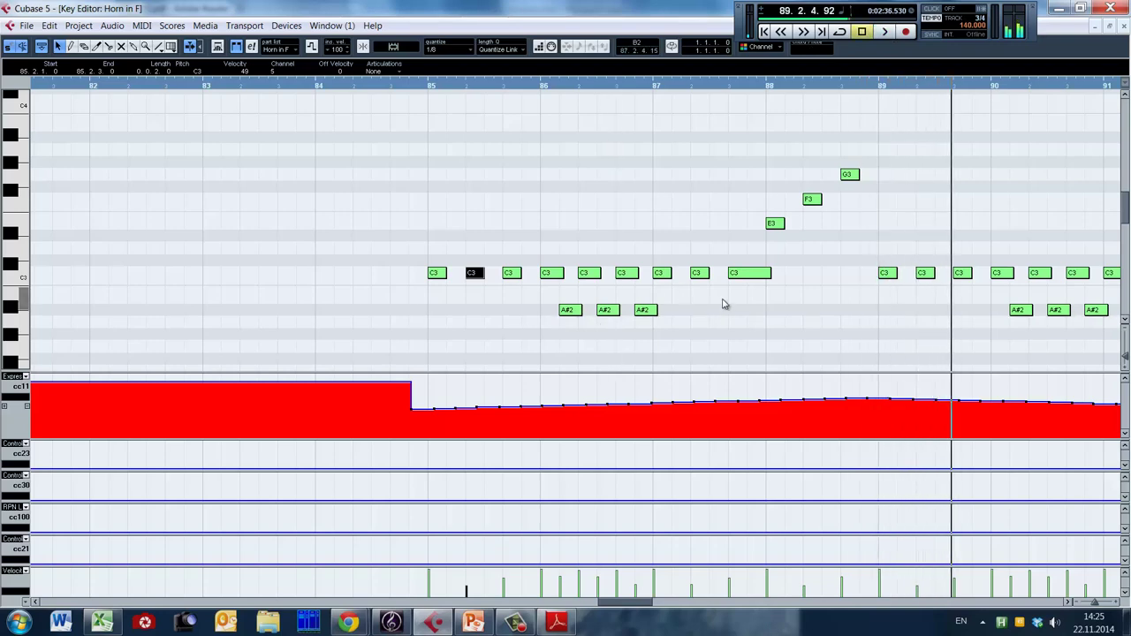
Replay the Horn5 passage from bar 87 through the long C3 into the rising E3, F3 and G3 notes of bar 88.
key("space")
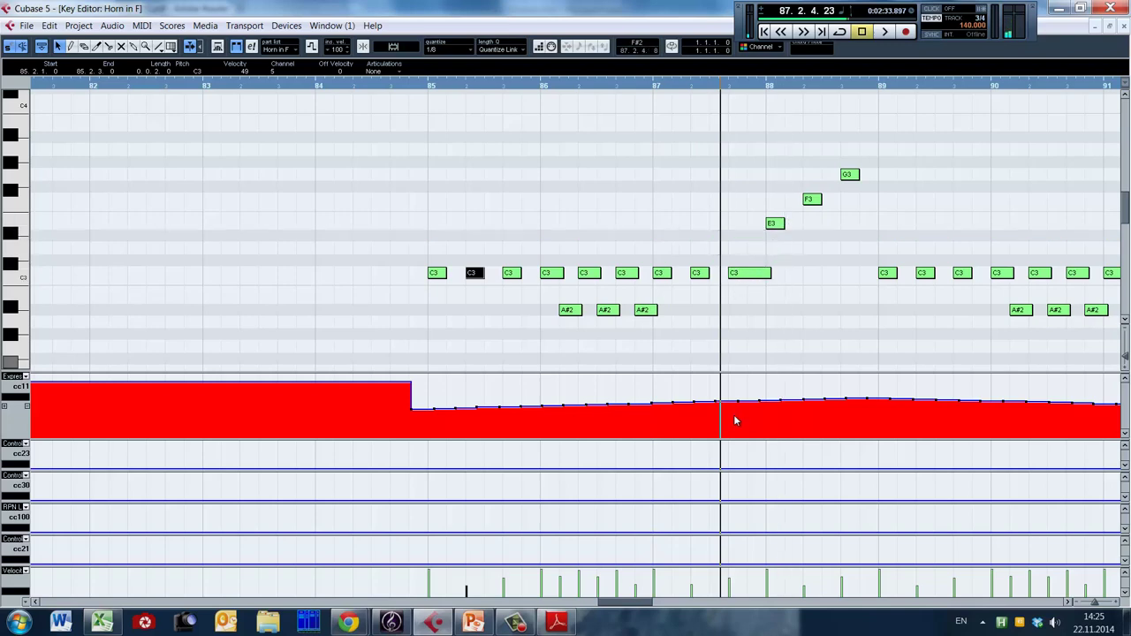
left_click(698, 345)
left_click(680, 345)
key("space")
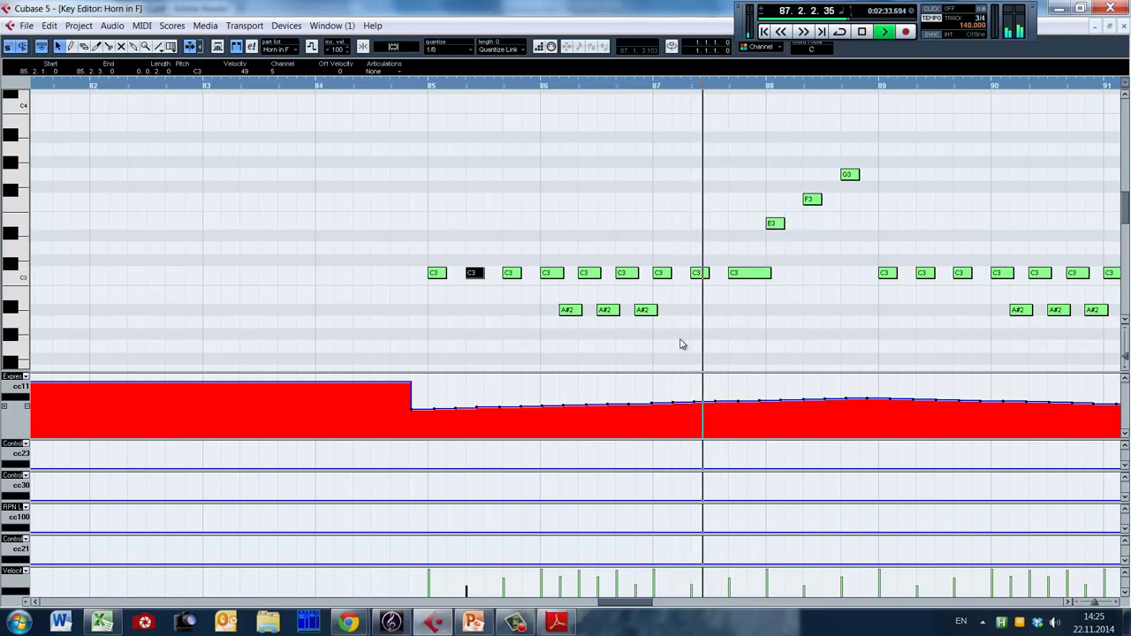
key("space")
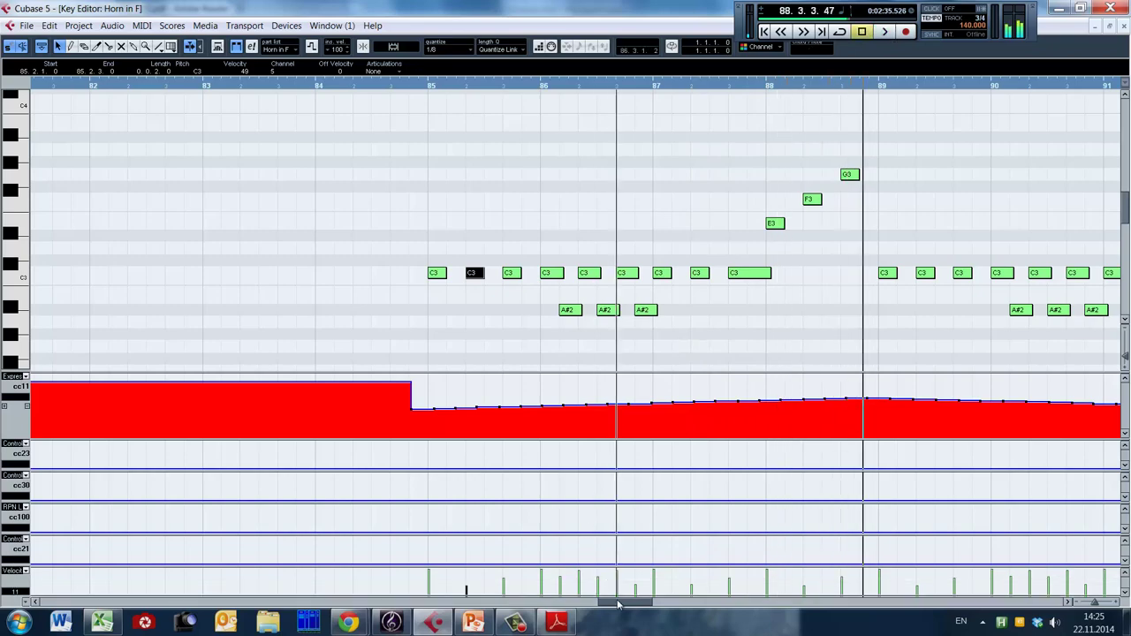
Examine the Horn5 notes and controller curves through bar 104 and across the wider passage, and close the part.
left_click_drag(618, 602, 695, 607)
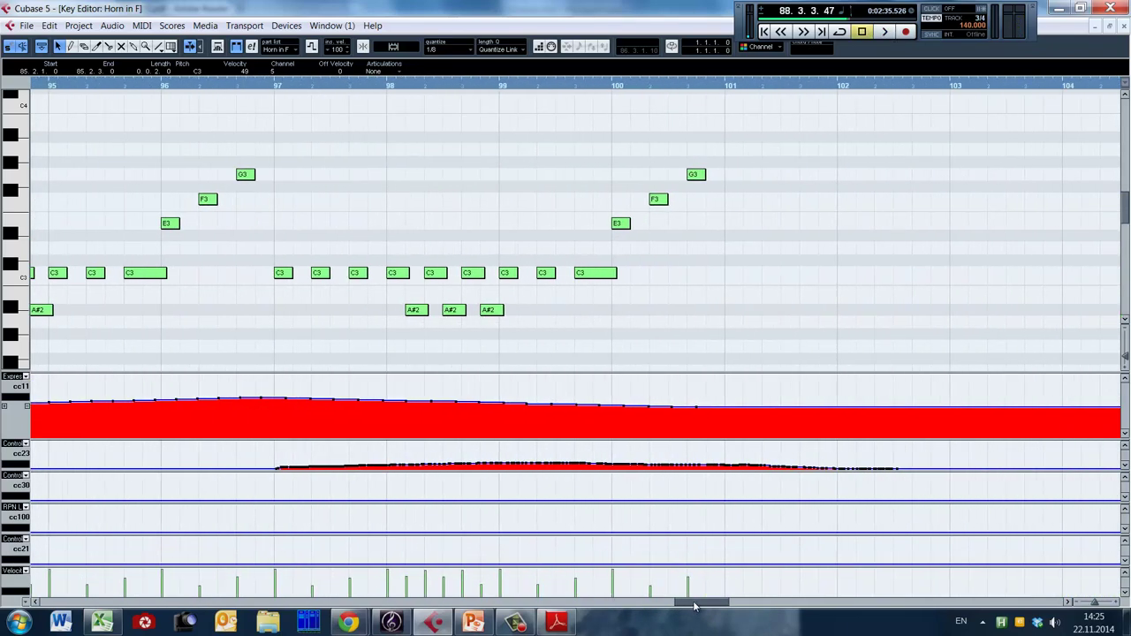
key("g")
key("g")
key("g")
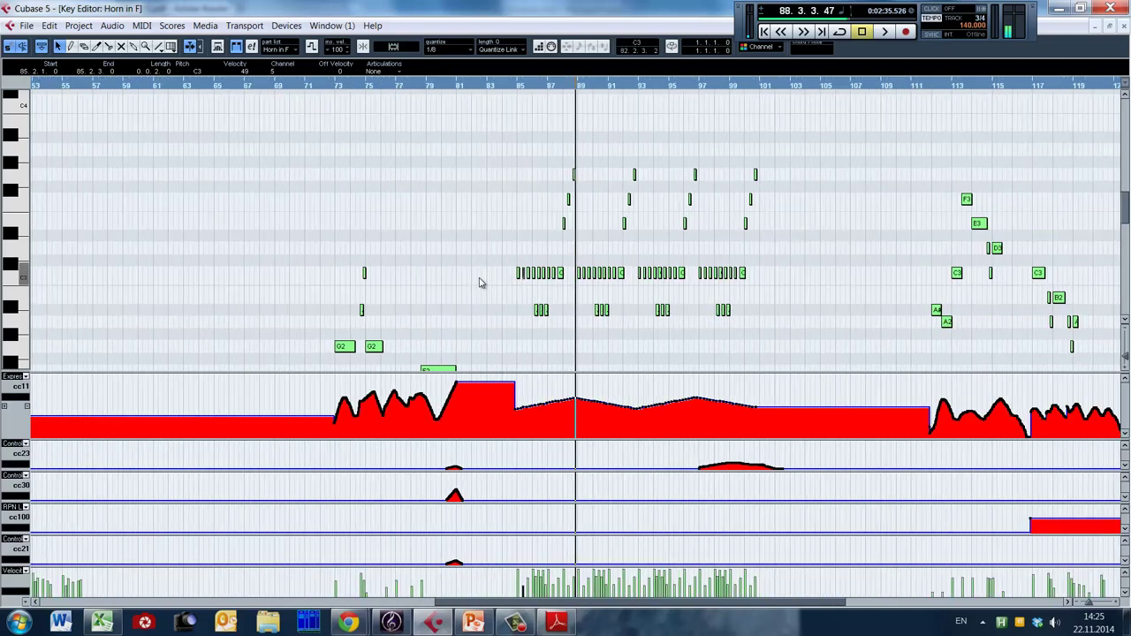
key("Escape")
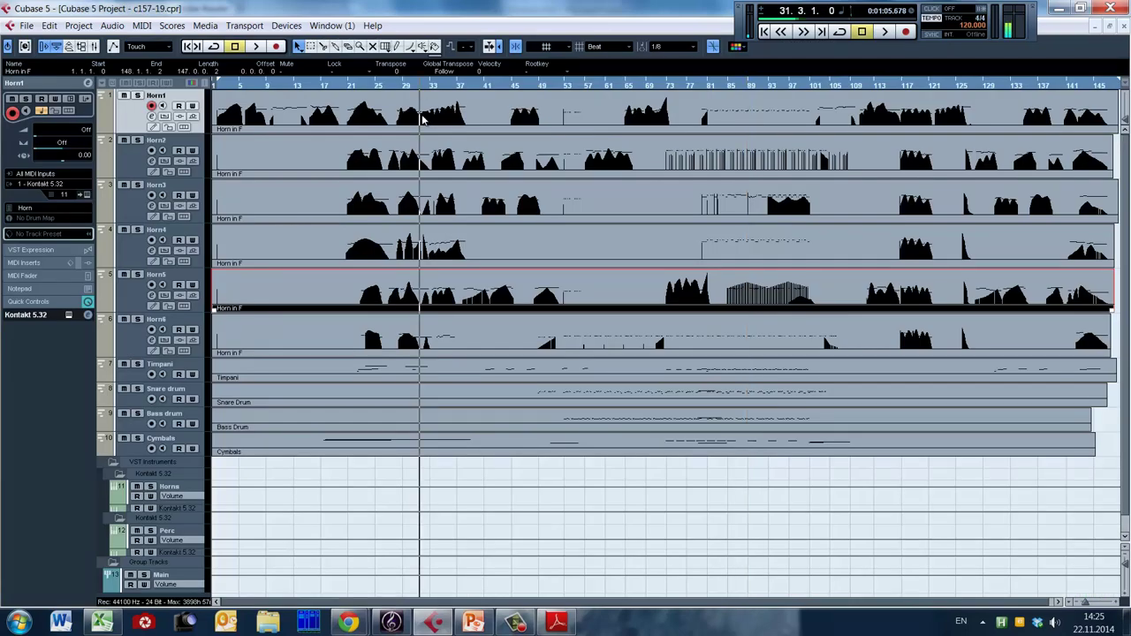
Open the Horn1 part around bar 31 with the notes and controller curves of bars 28 to 36 in detail.
double_click(420, 115)
key("h")
key("h")
key("h")
key("h")
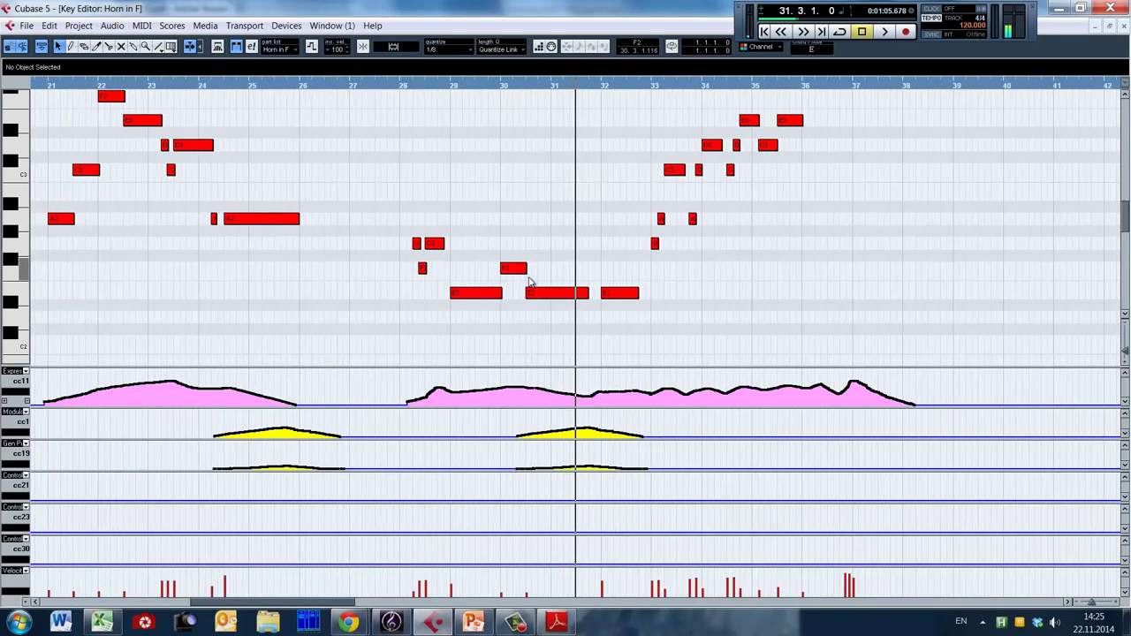
Play the opening notes of bar 33 in the Horn1 part from just before the bar.
left_click(724, 88)
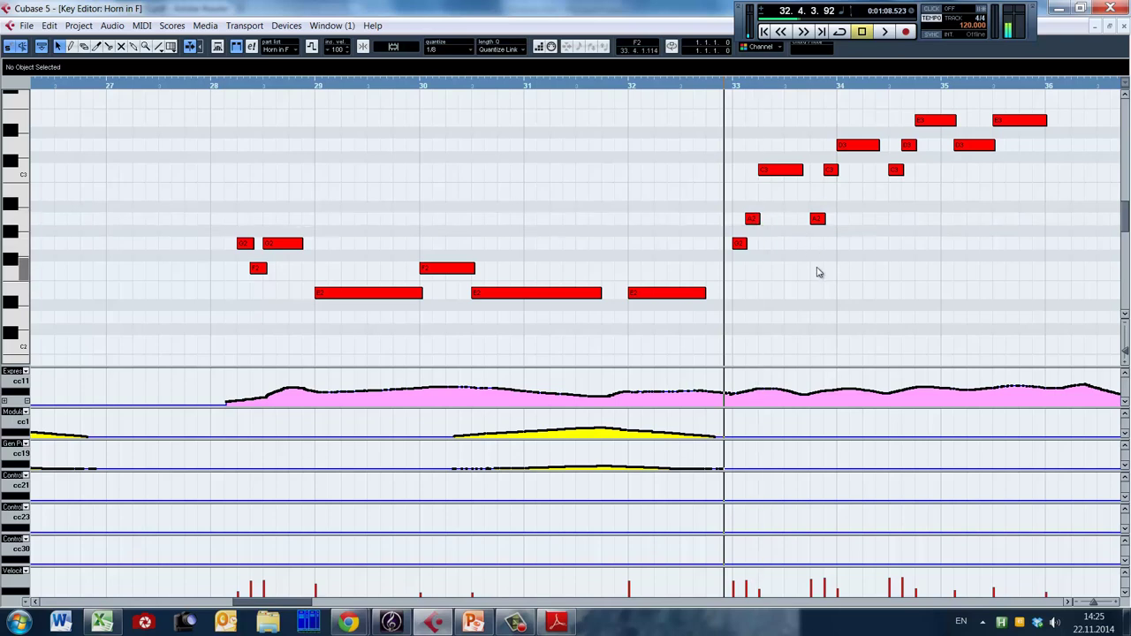
left_click(723, 280)
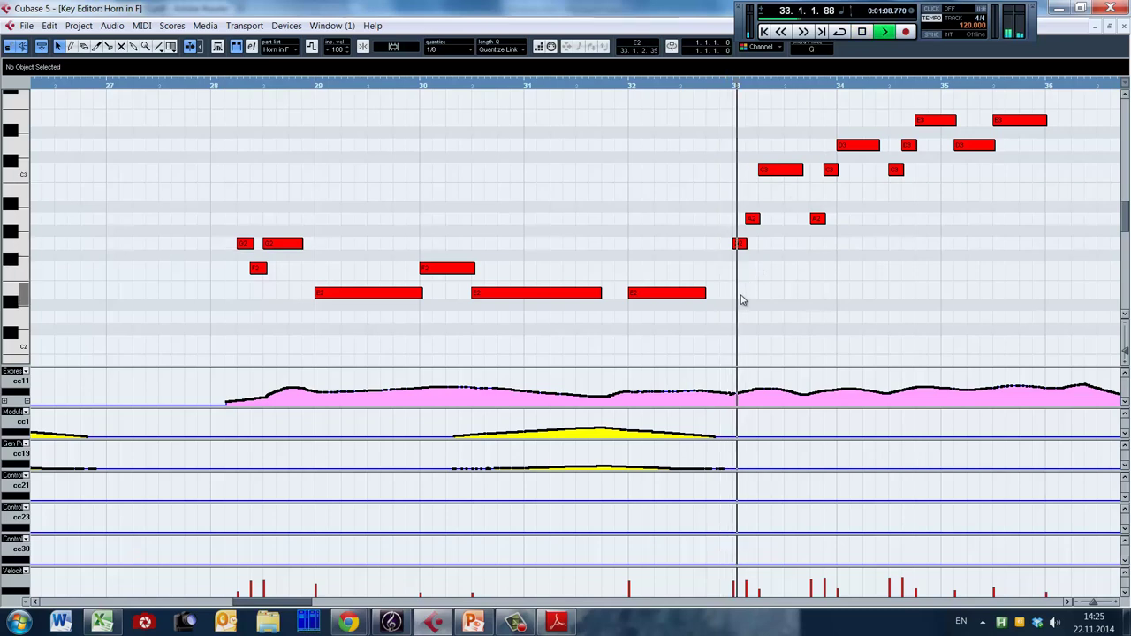
key("space")
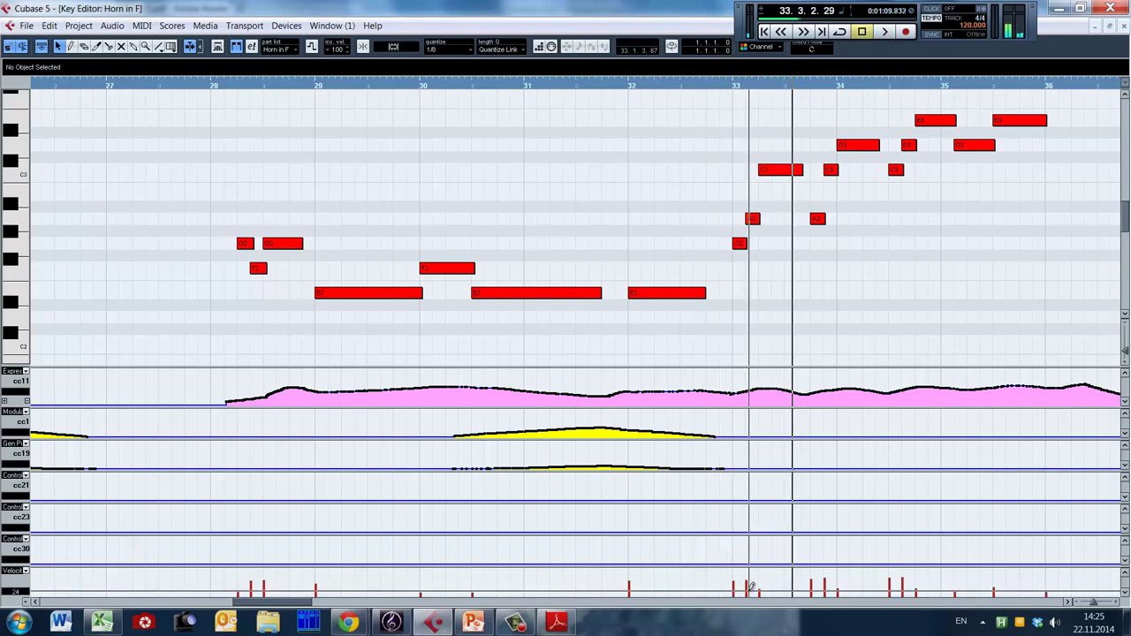
Lower the velocity of the second note of bar 33 and play the bar's opening twice from just before it.
left_click(724, 91)
key("space")
key("space")
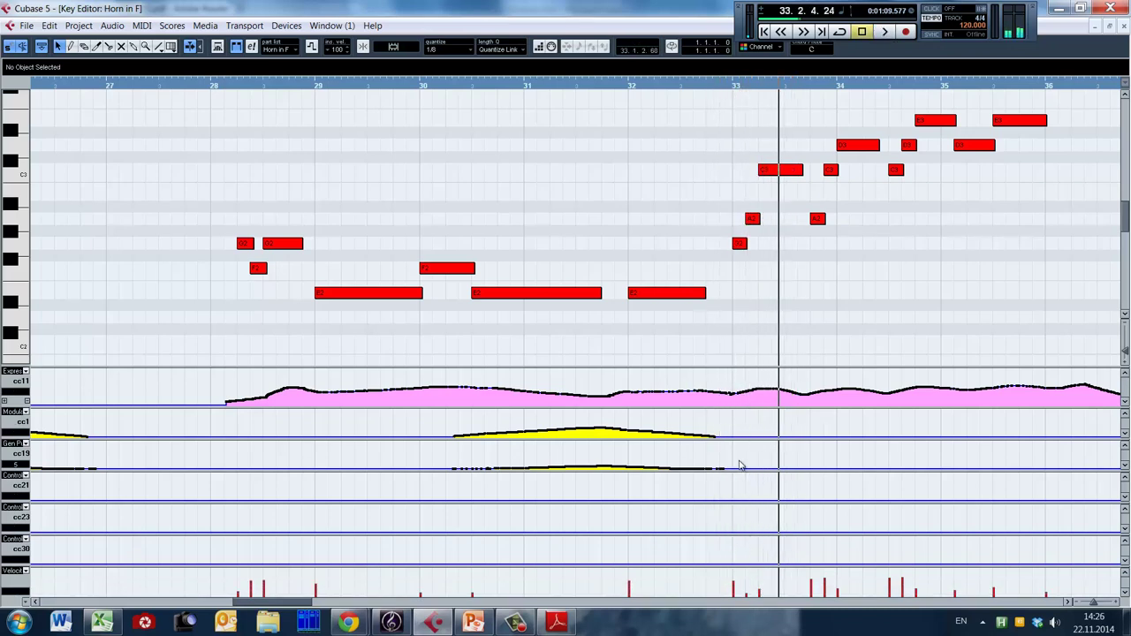
left_click(726, 91)
key("space")
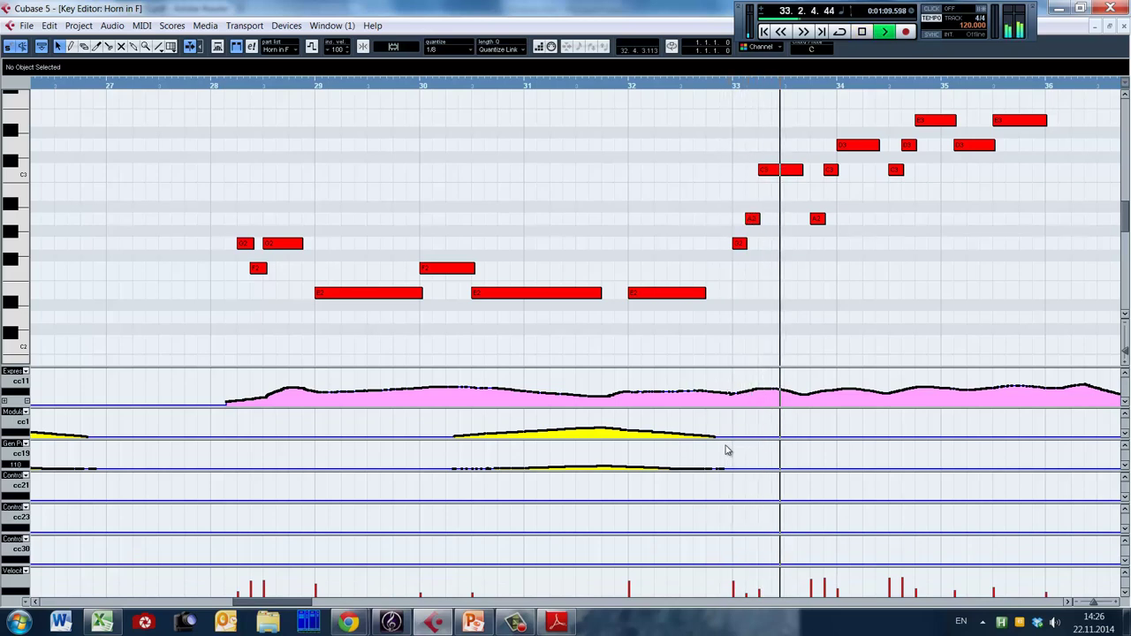
key("space")
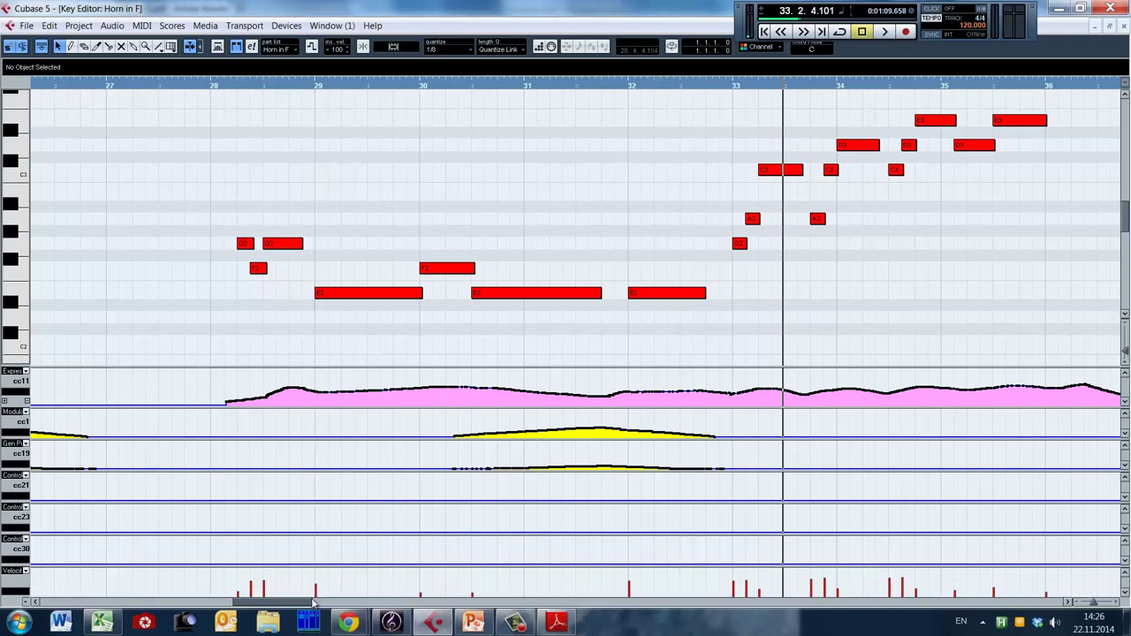
Play the short G2, F2, G2 figure of bar 28 from near the start of the bar.
mouse_move(300, 601)
left_mouse_down()
mouse_move(336, 602)
mouse_move(298, 596)
left_mouse_up()
left_click(394, 303)
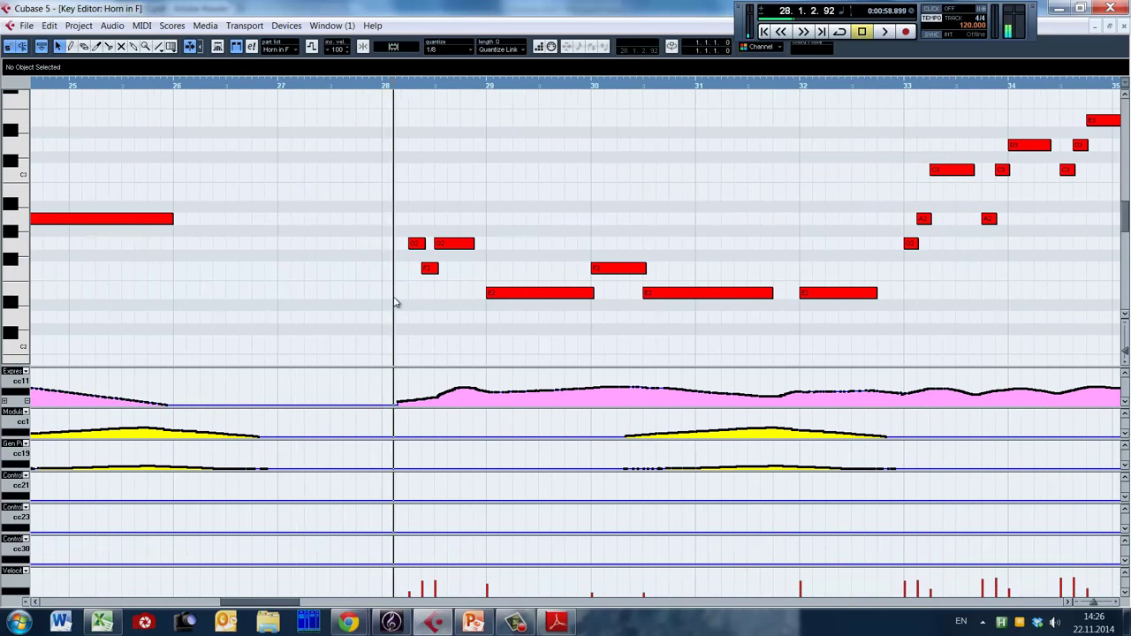
key("space")
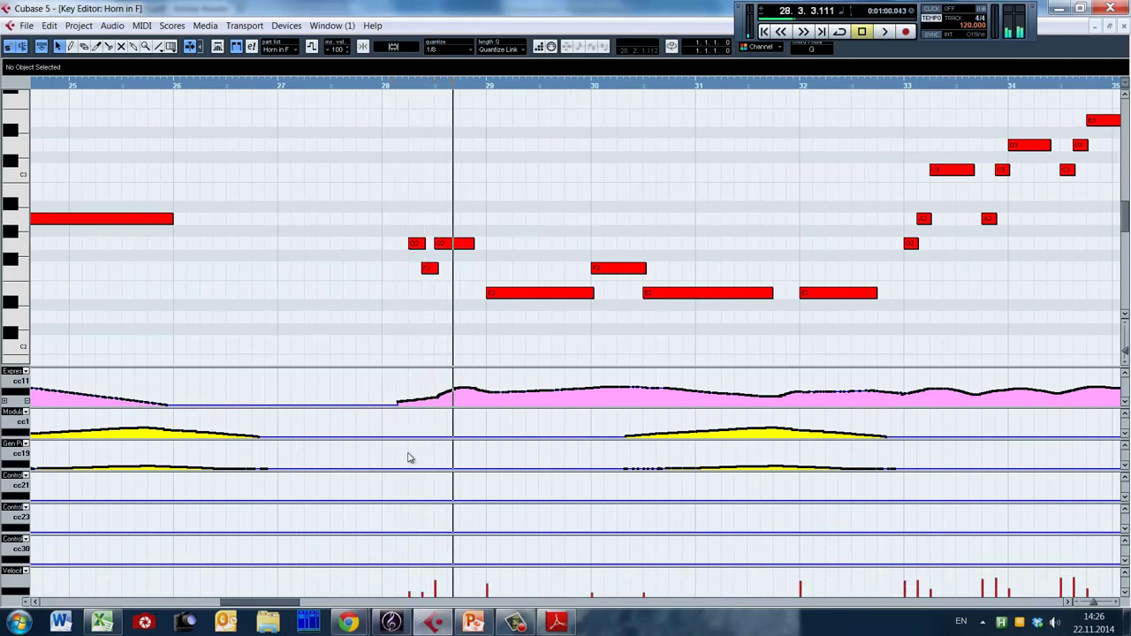
Replay the bar 28 figure with the velocity of its short F2 note lowered.
left_click(394, 360)
key("space")
key("space")
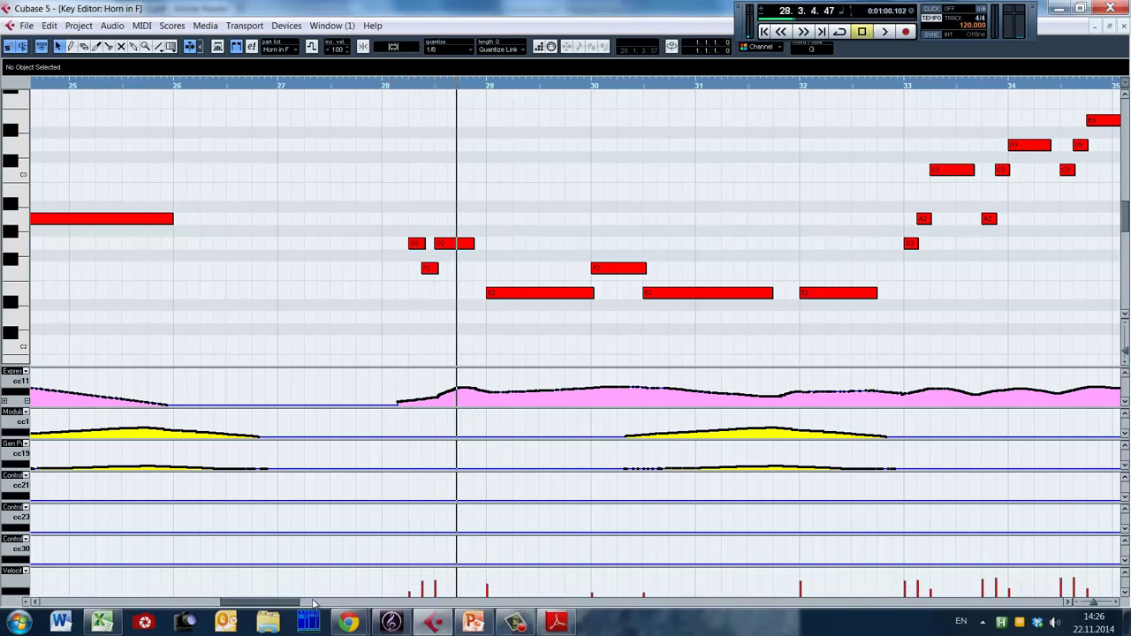
Lower the velocities of the short D3 and C3 notes in bar 23 and play the figure.
left_click_drag(293, 604, 235, 589)
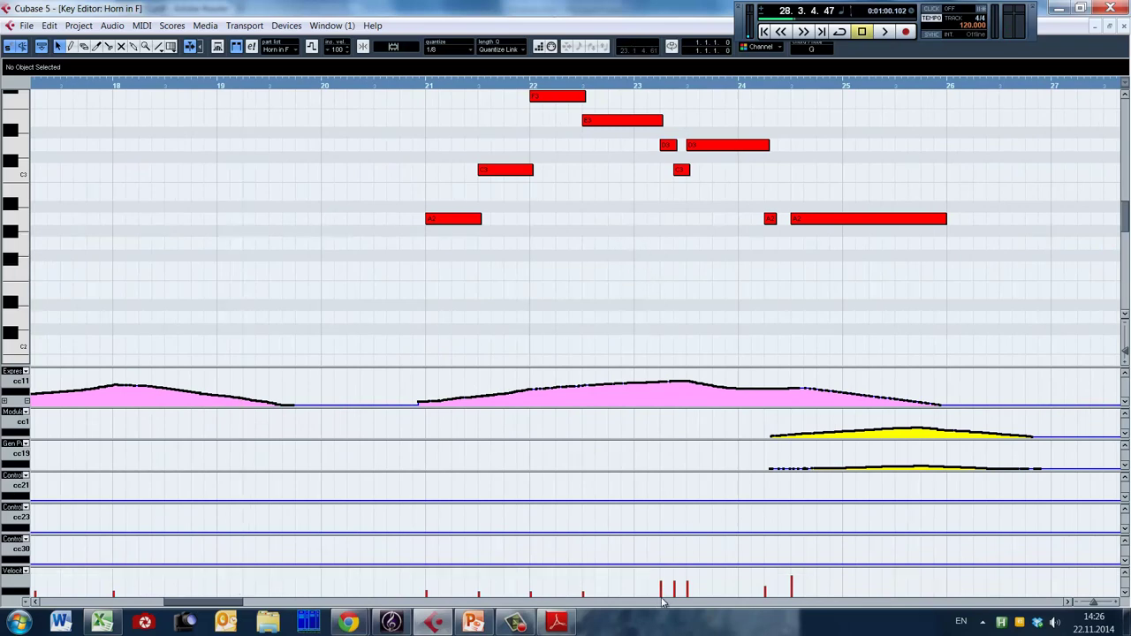
left_click_drag(662, 588, 677, 588)
key("space")
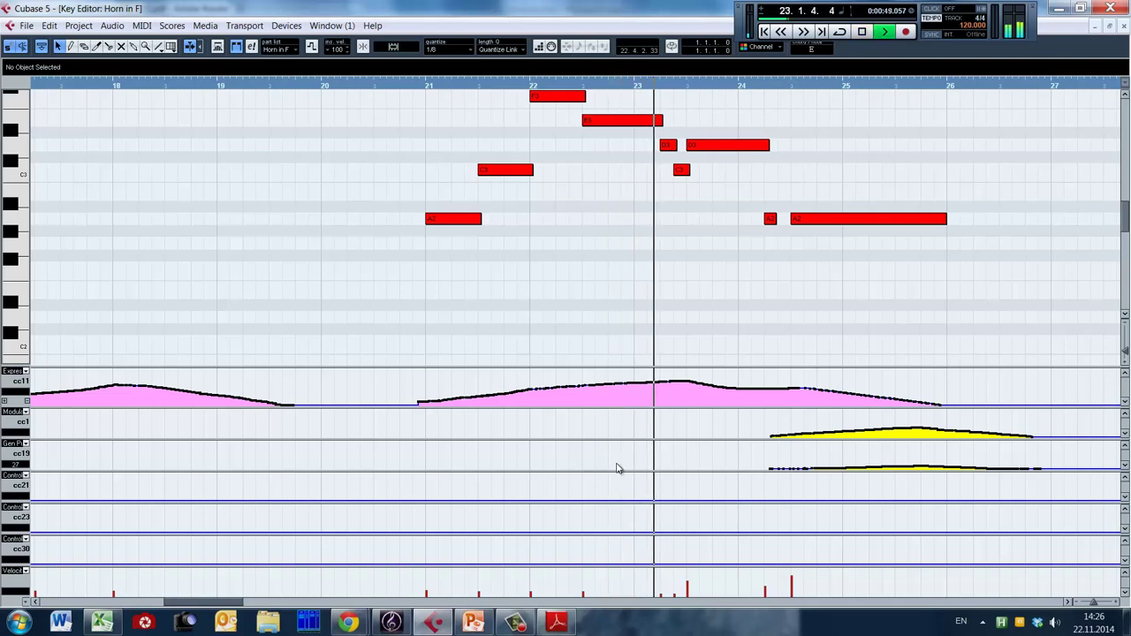
key("space")
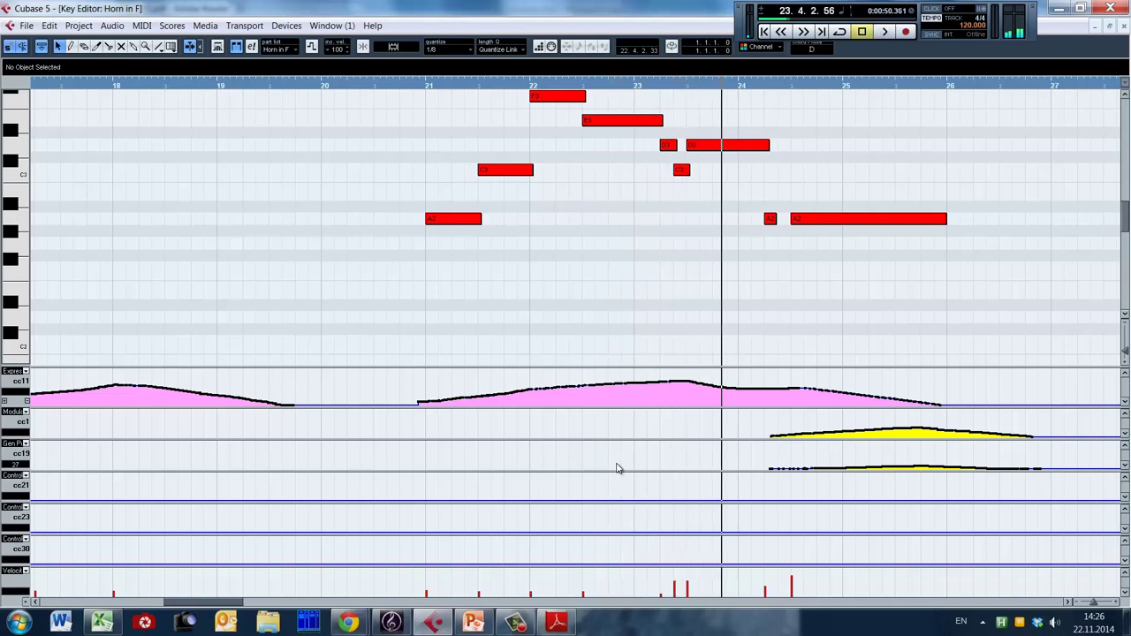
Compare the bar 23 figure by ear with its original velocities and with the short D3 and C3 notes lowered, starting from bar 22.
key("space")
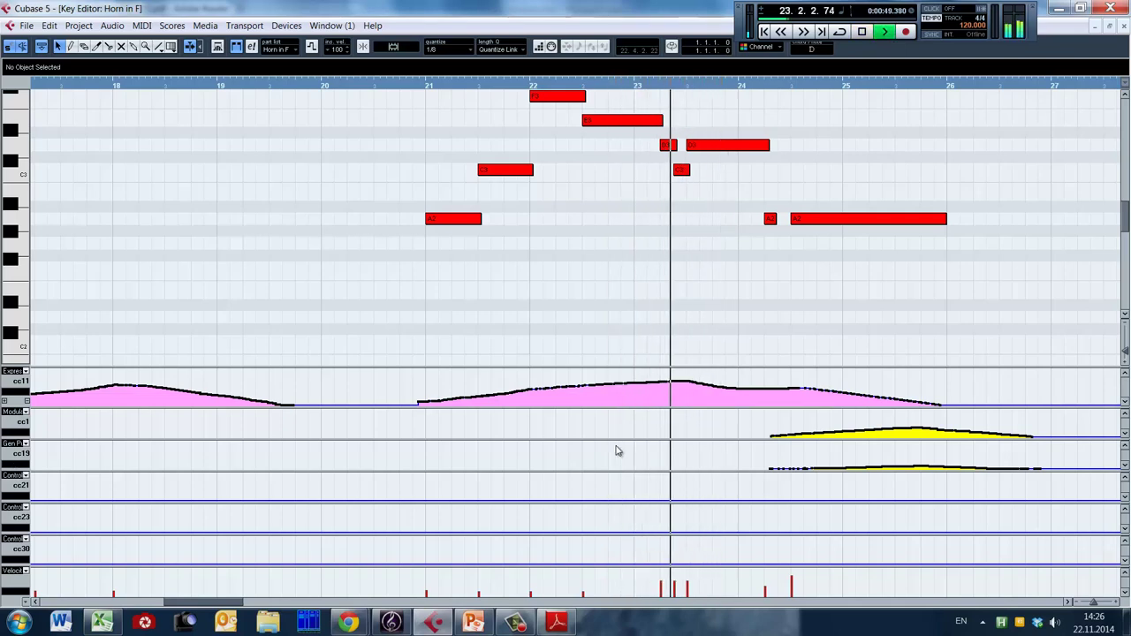
key("space")
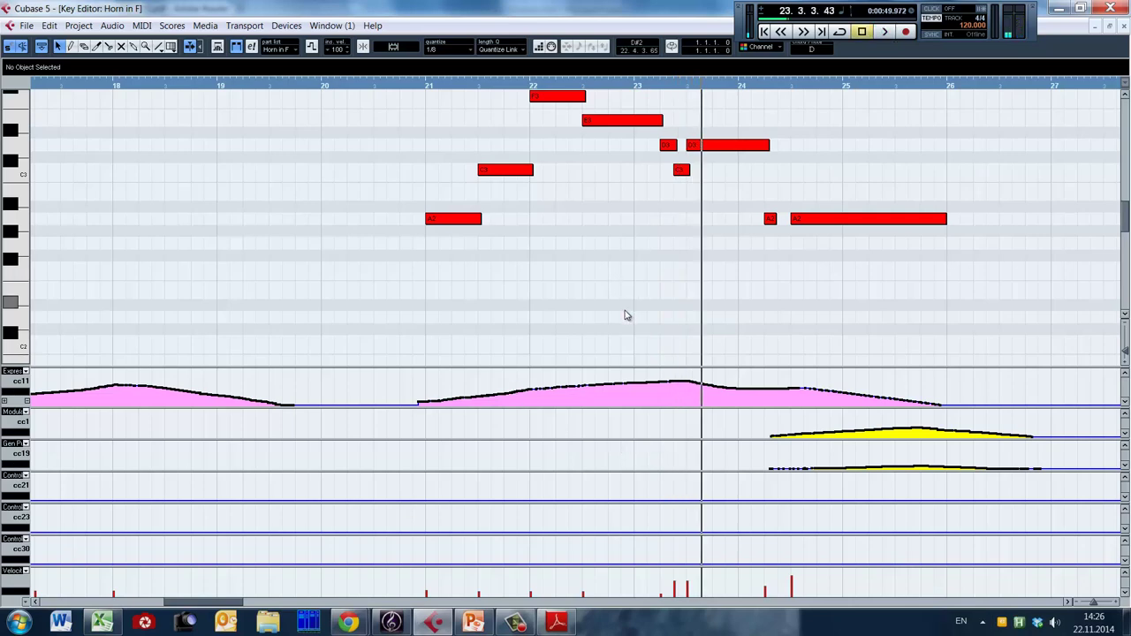
left_click(578, 283)
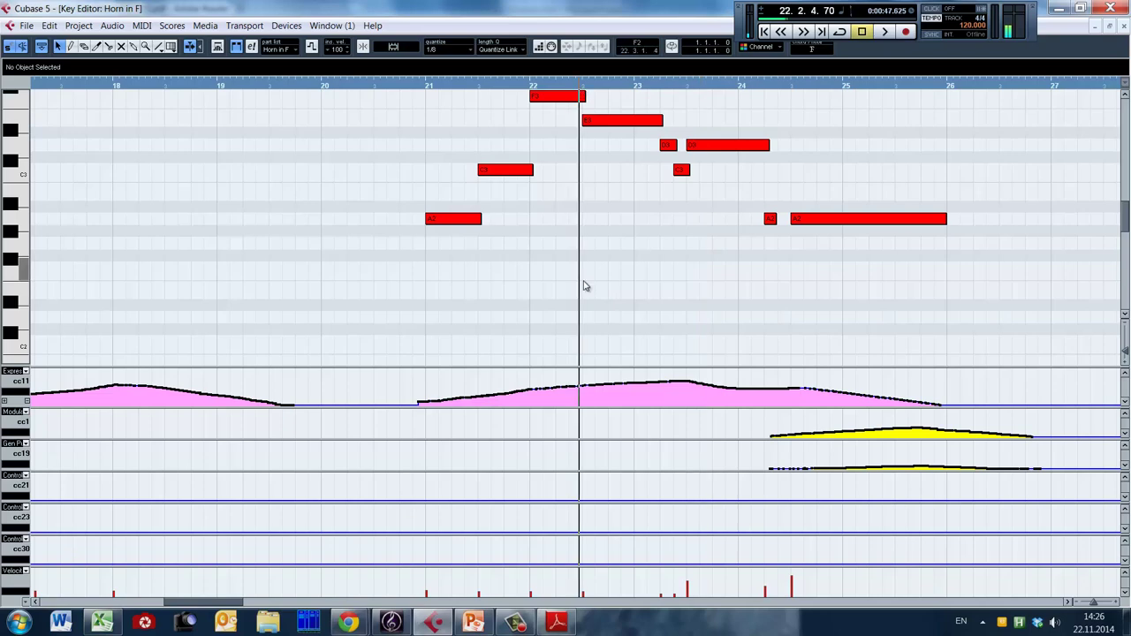
key("space")
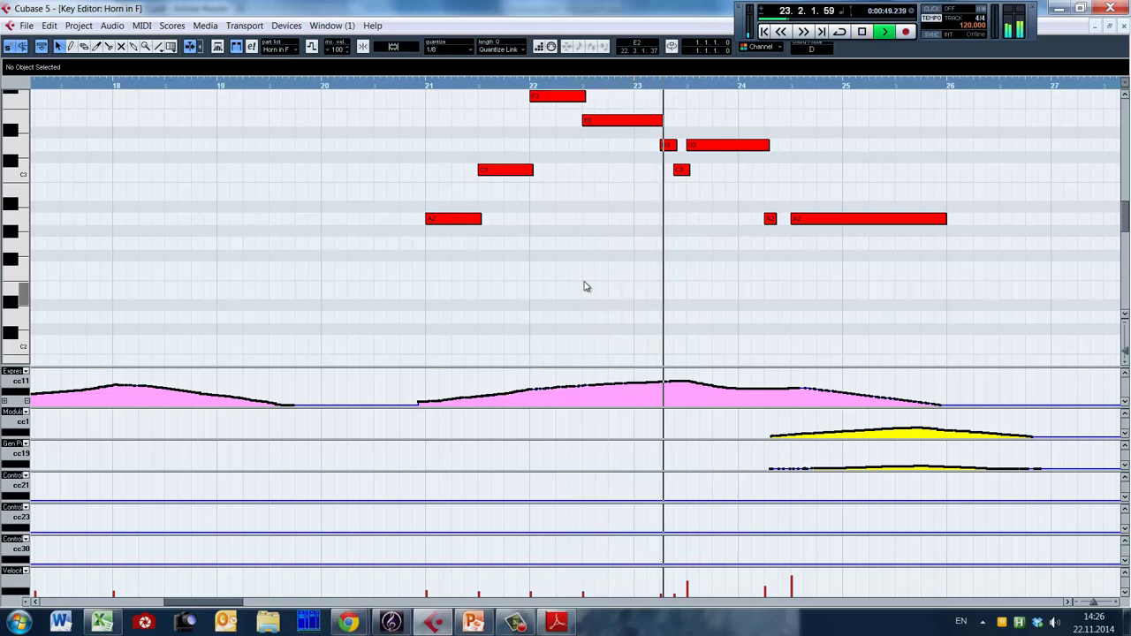
key("space")
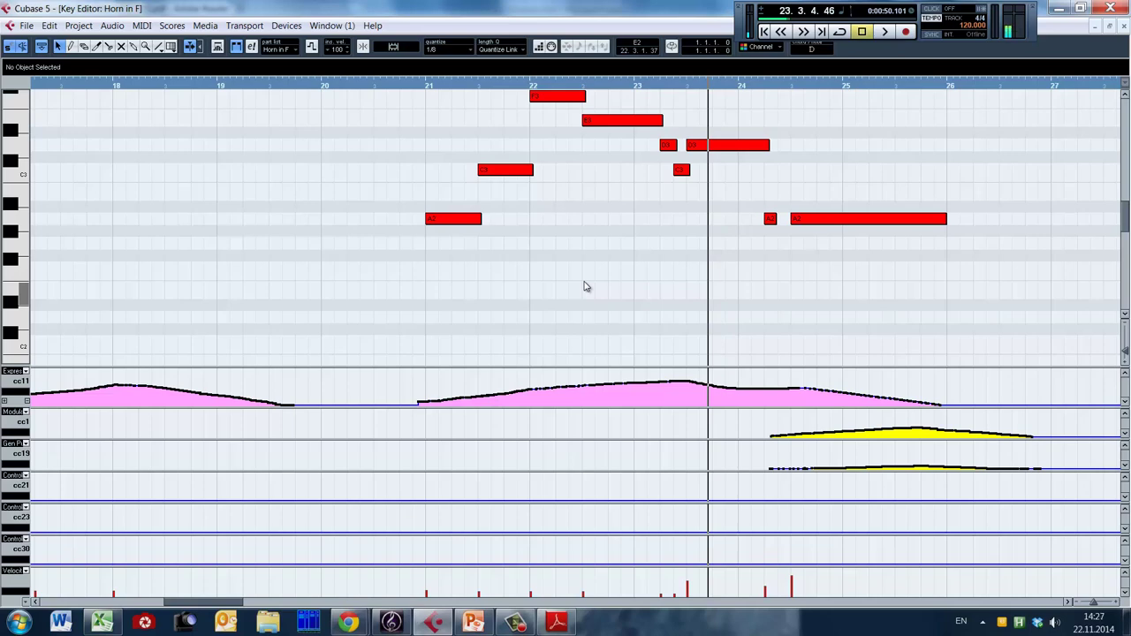
Play the bar 23 figure from the middle of bar 22 with its original velocities restored.
left_click(577, 256)
key("space")
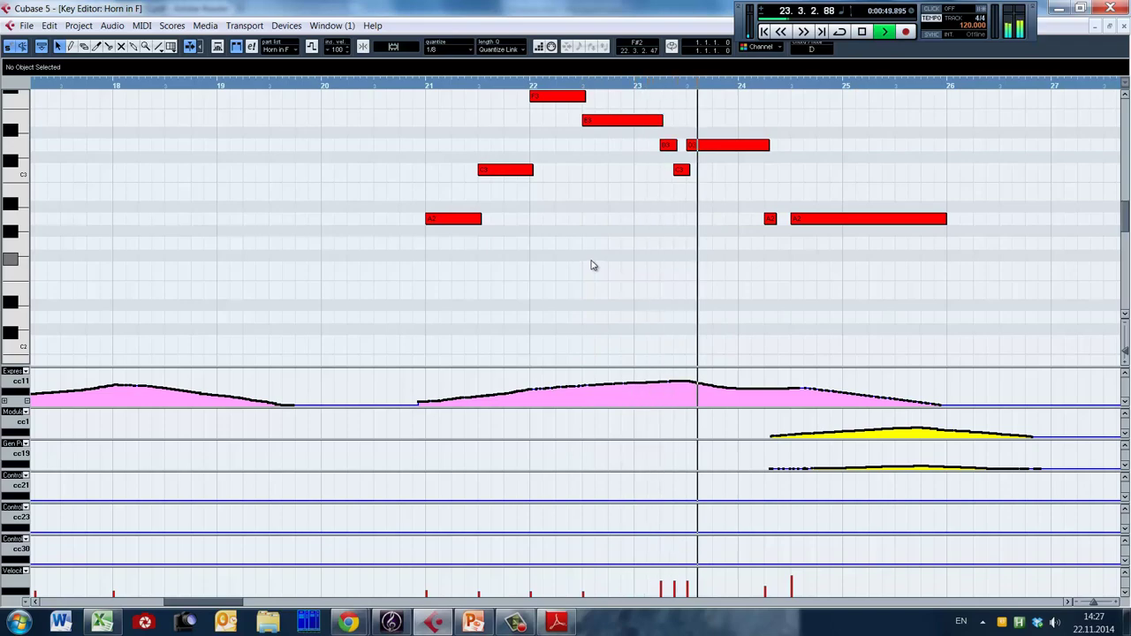
key("space")
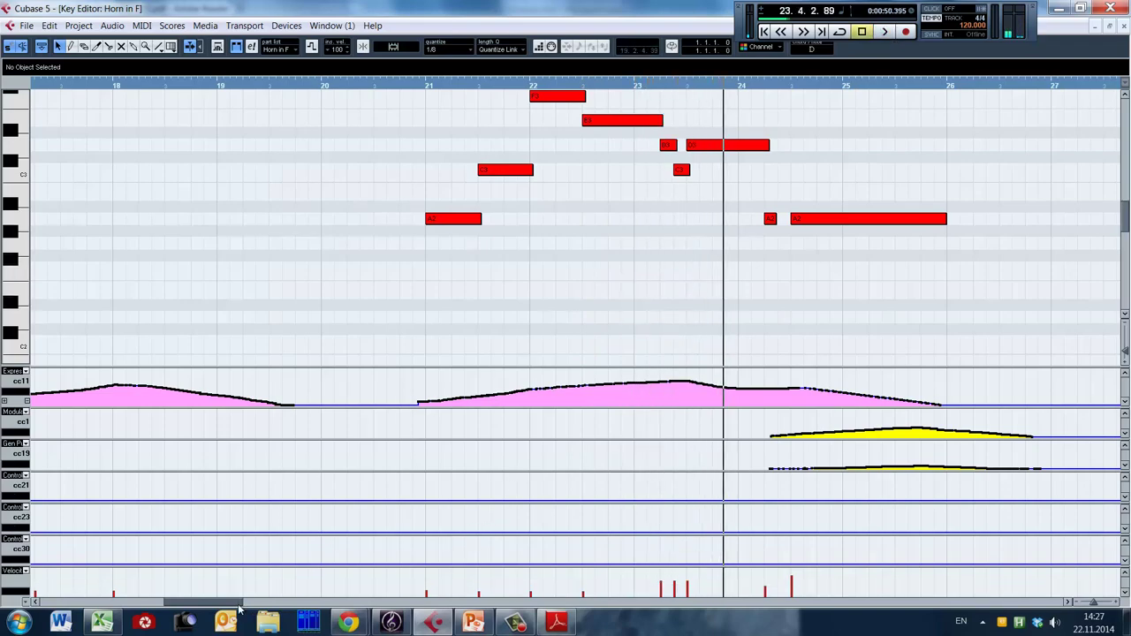
Open the Horn6 part and examine the repeated C2 notes, expression levels and velocities between bars 49 and 106.
scroll(451, 561, "right", 5)
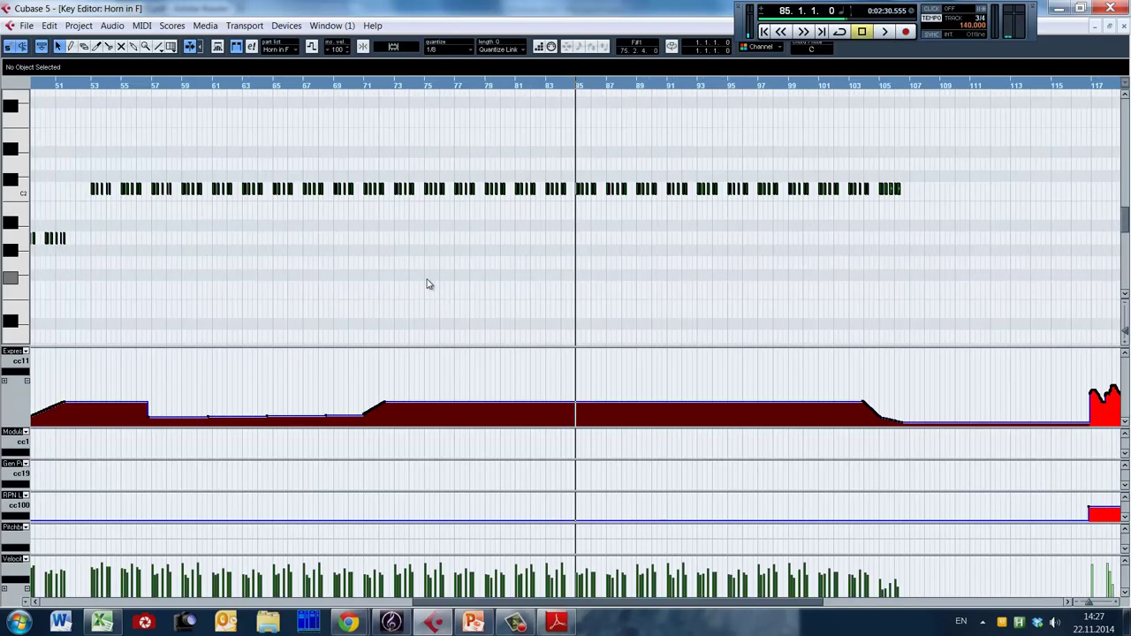
key("h")
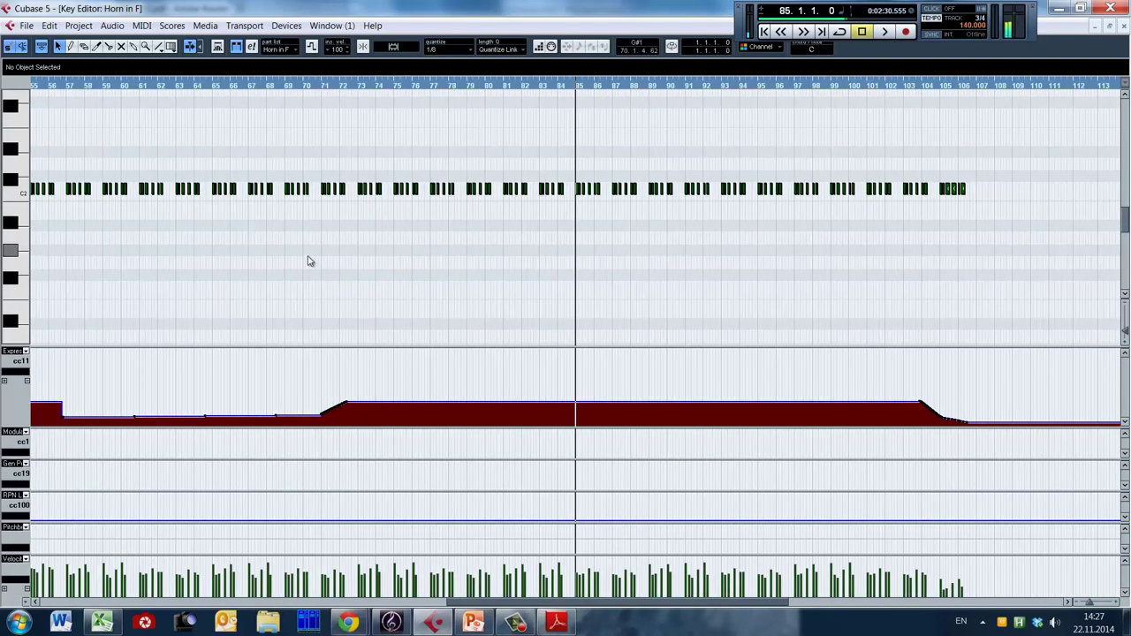
left_click_drag(469, 603, 363, 278)
key("h")
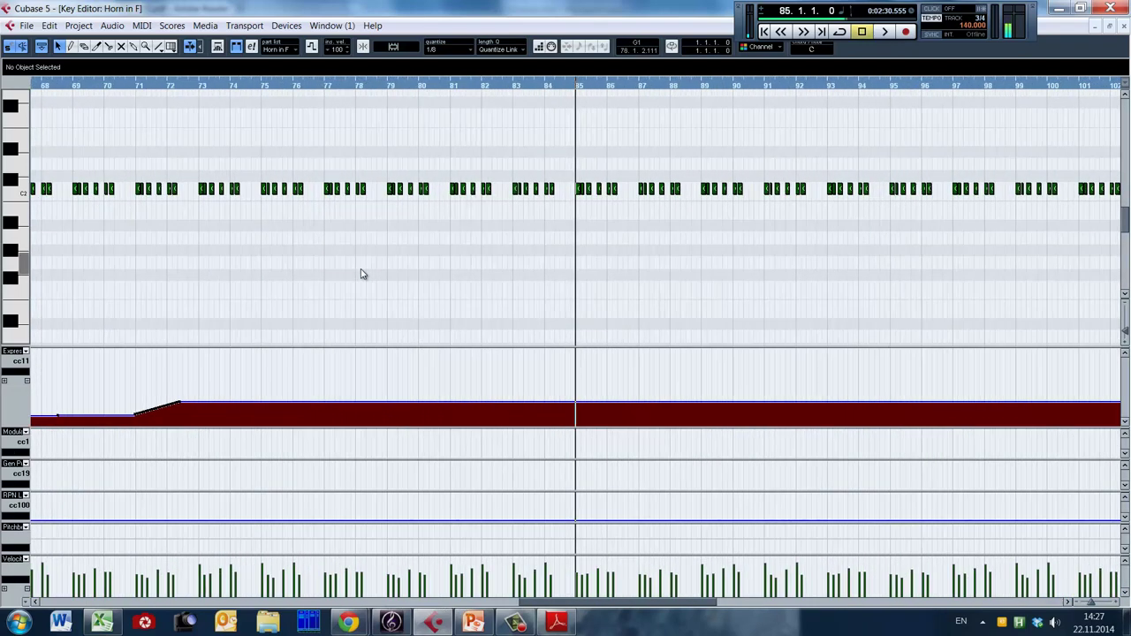
left_click_drag(562, 601, 389, 270)
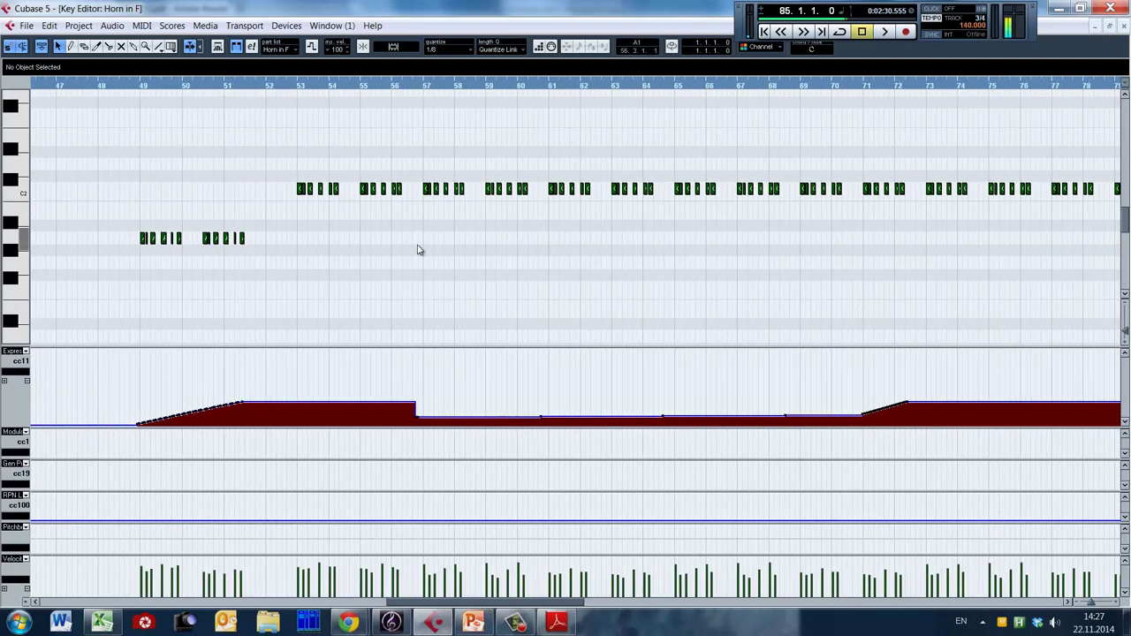
key("h")
key("h")
key("h")
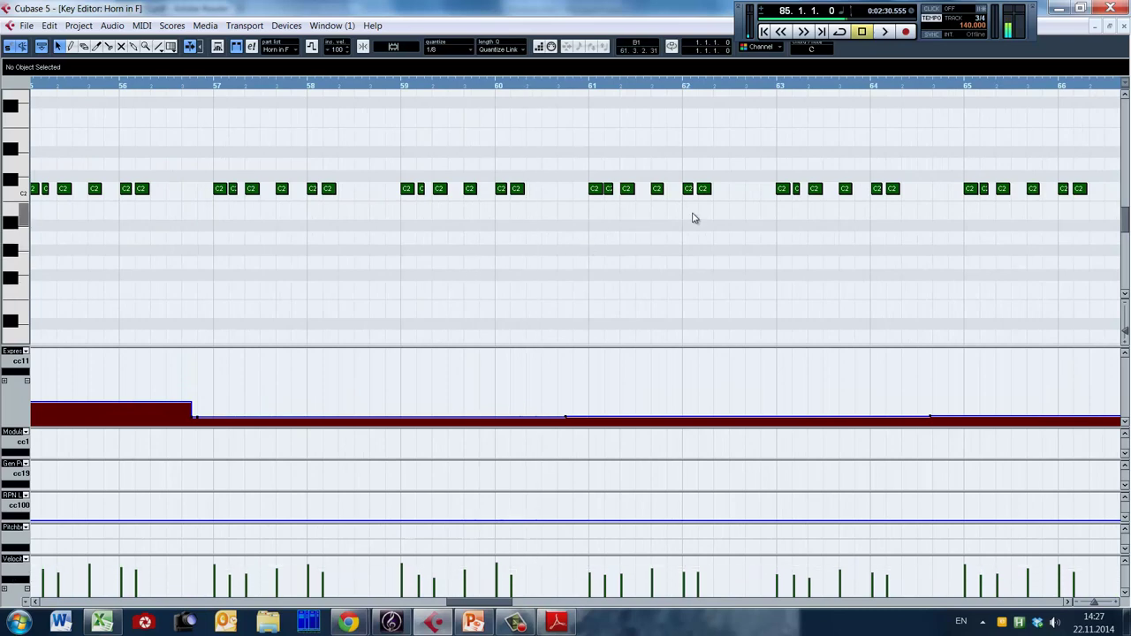
key("g")
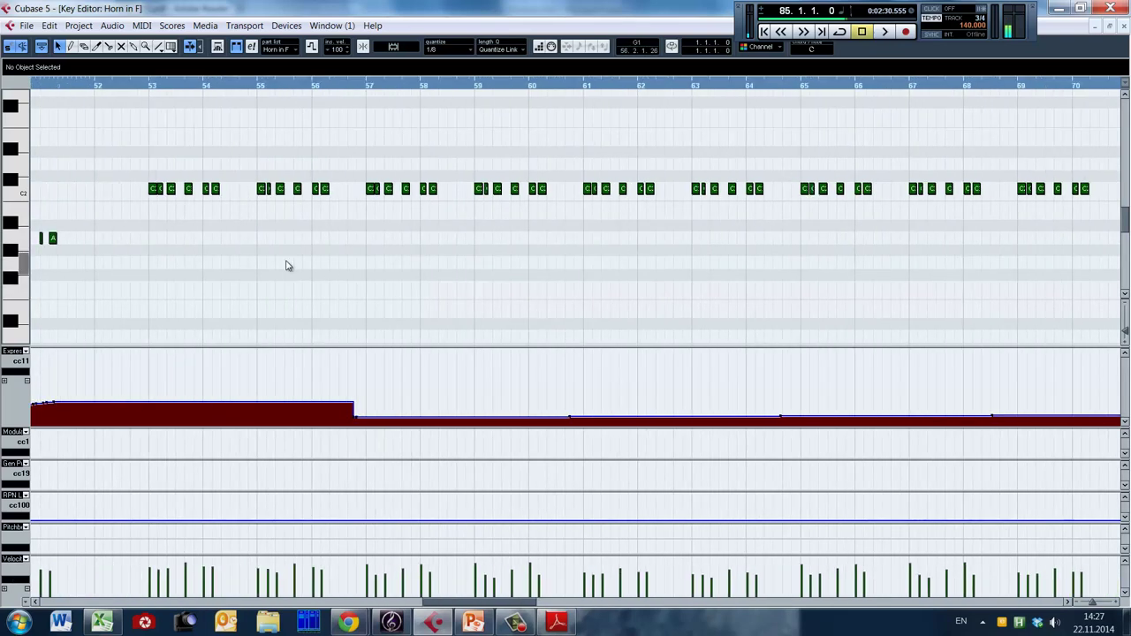
Play Horn6's repeated C2 notes from bar 53 and continue from about bar 72, following the expression curve and velocities.
left_click(133, 245)
key("space")
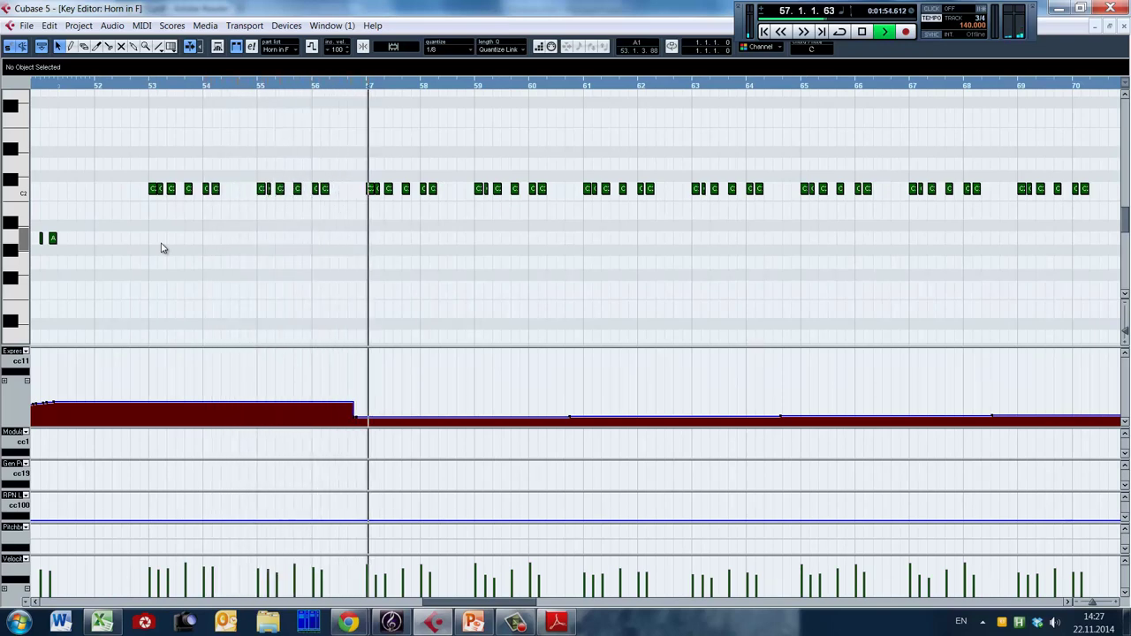
key("g")
key("g")
key("g")
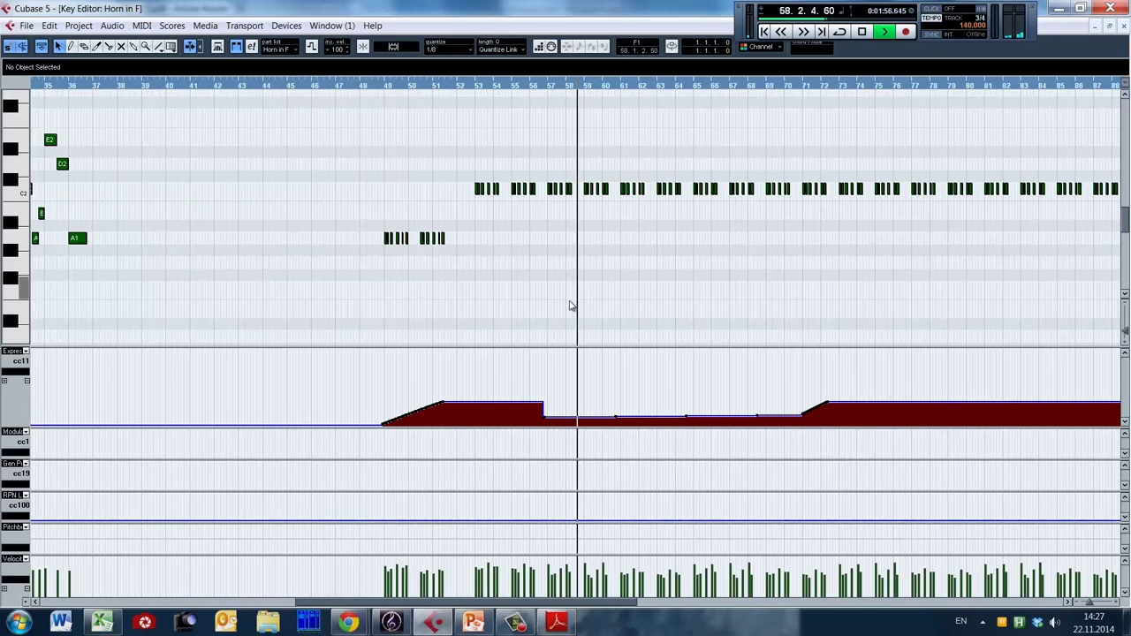
left_click(819, 86)
key("h")
key("h")
key("h")
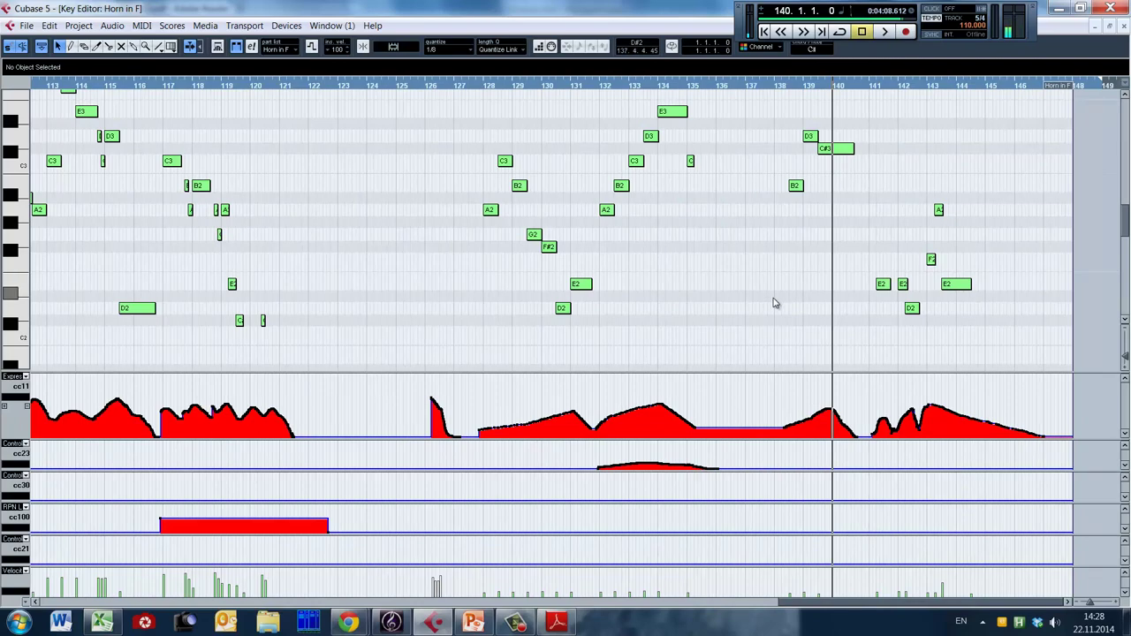
Close the horn part, open the Timpani part and examine its notes and velocities through about bar 101.
key("Return")
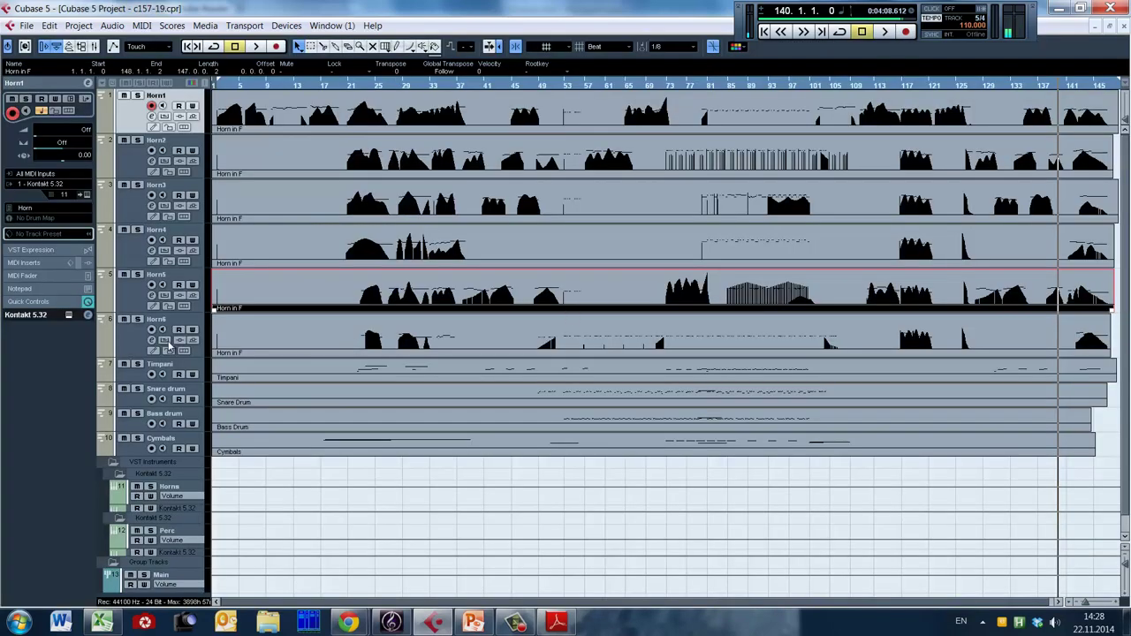
left_click(356, 374)
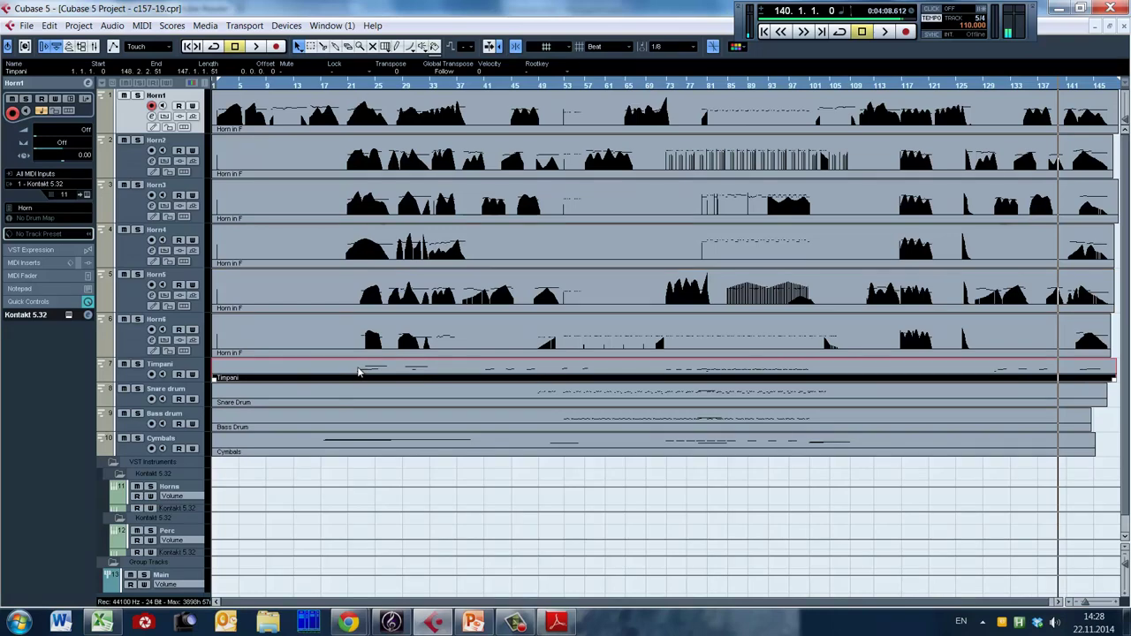
double_click(362, 373)
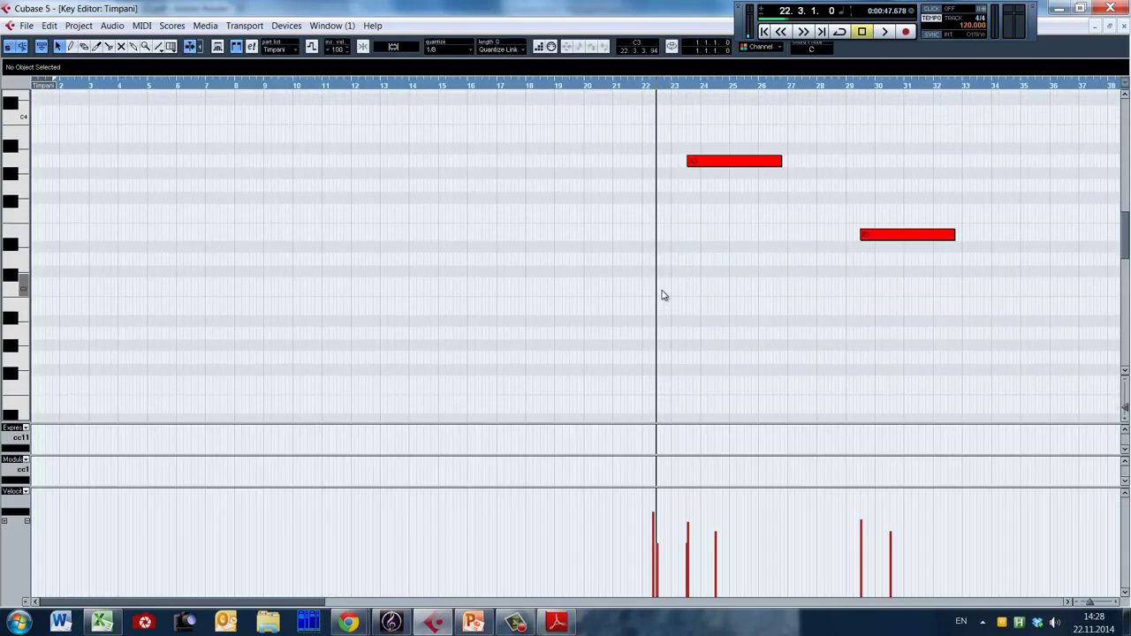
scroll(619, 298, "down", 3)
key("g")
key("g")
scroll(442, 280, "up", 4)
key("shift+g")
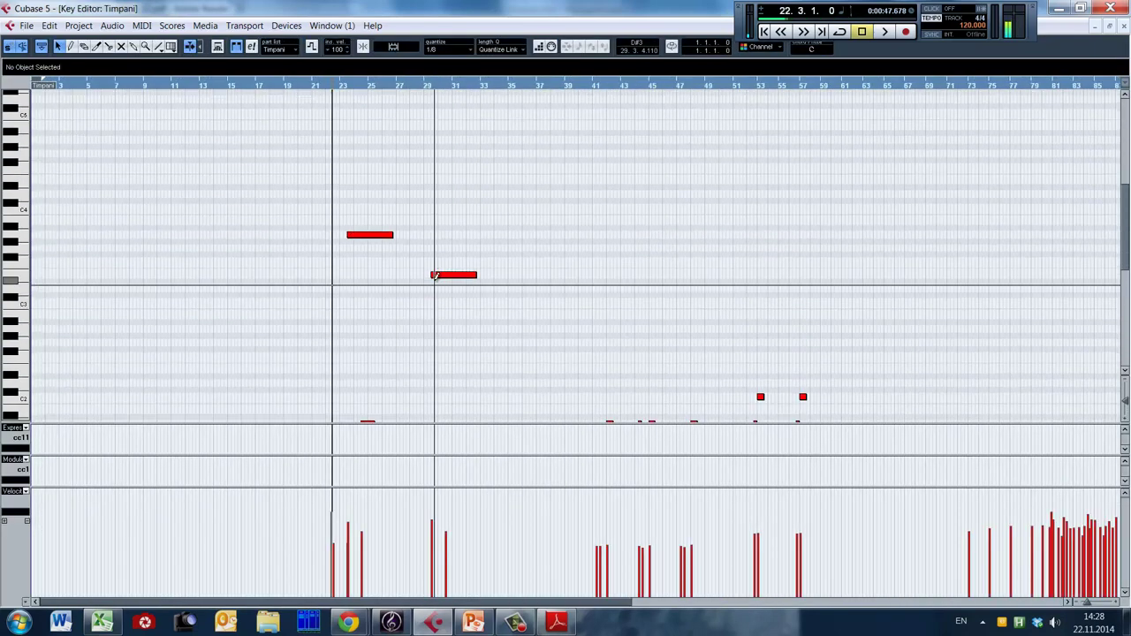
key("shift+g")
scroll(439, 303, "down", 3)
scroll(416, 277, "up", 2)
key("shift+g")
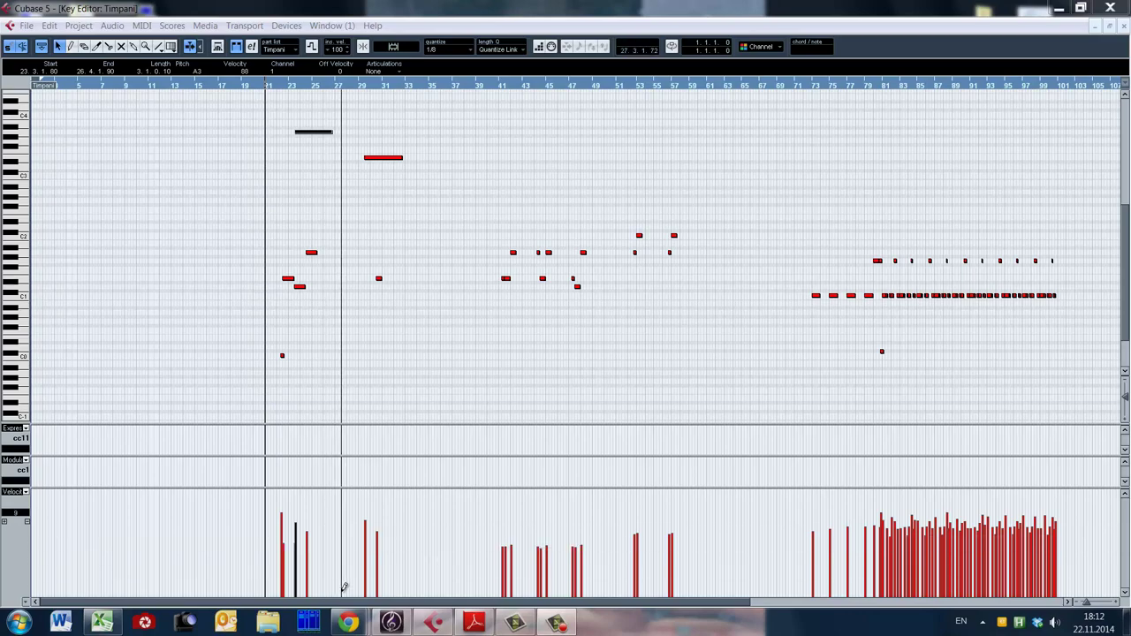
Show the transport controls and play the timpani figure from bar 22 with the long A3 note at its full length.
key("F2")
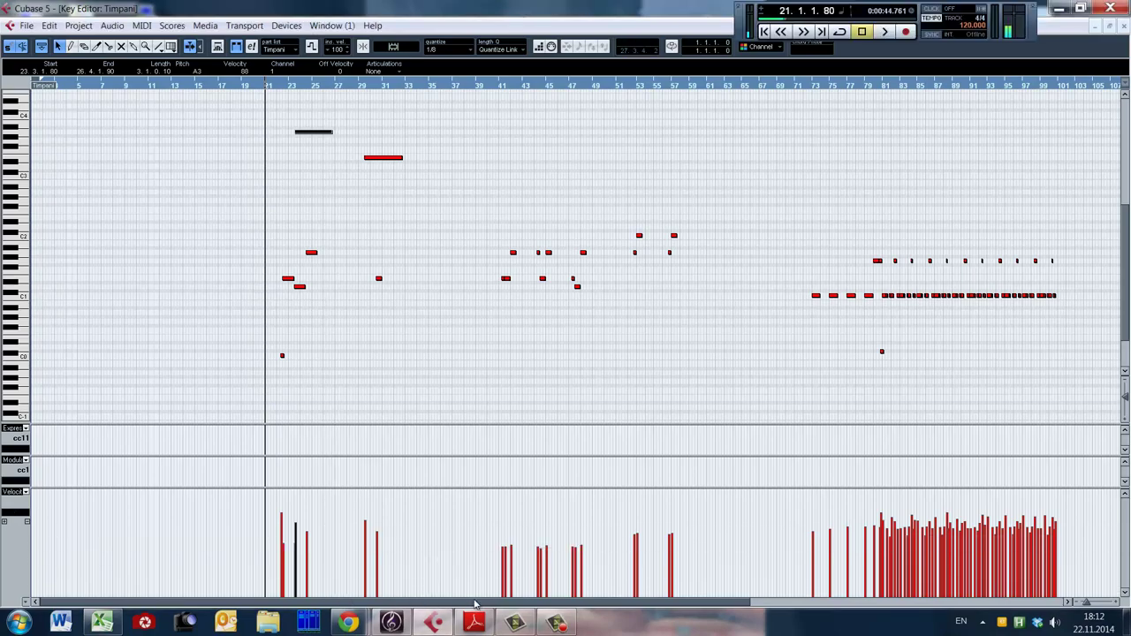
left_click_drag(477, 608, 407, 495)
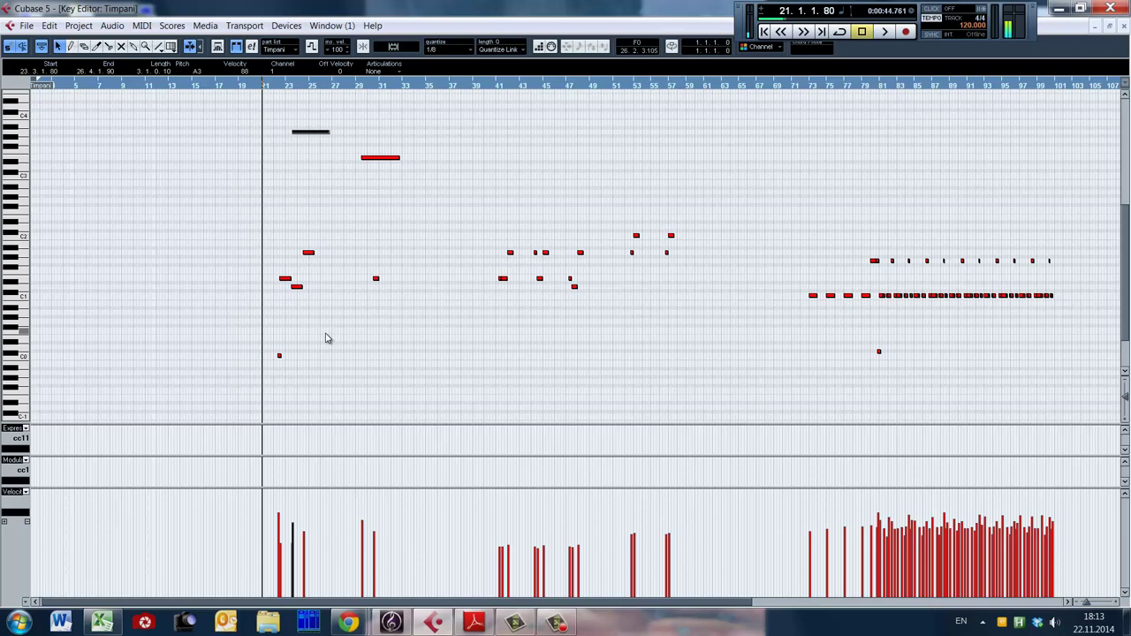
left_click(277, 149)
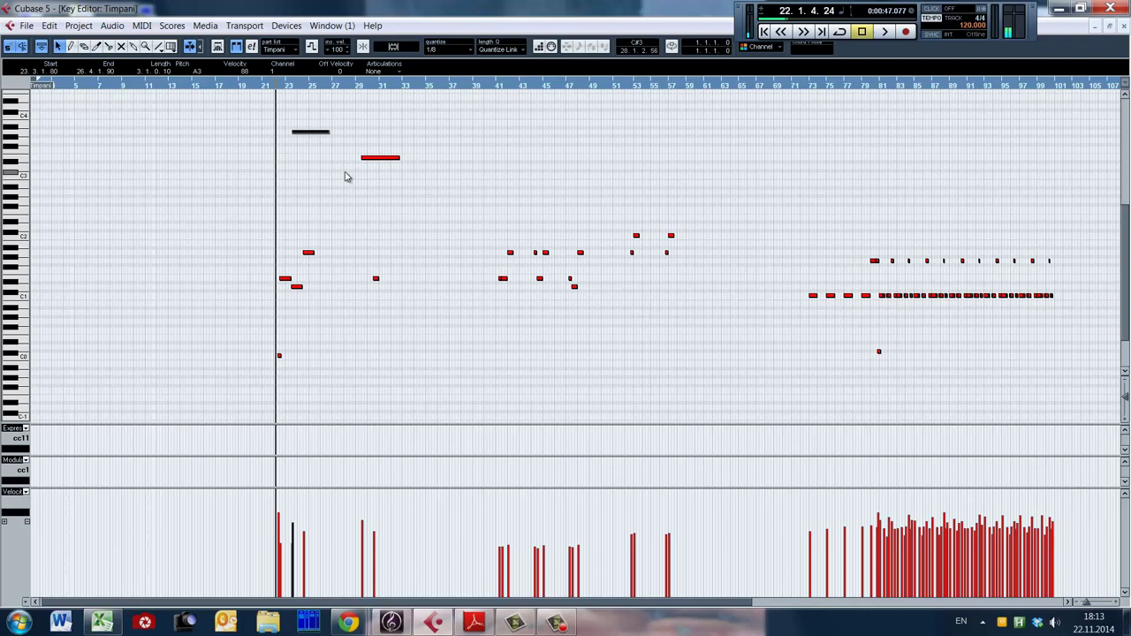
left_click(288, 148)
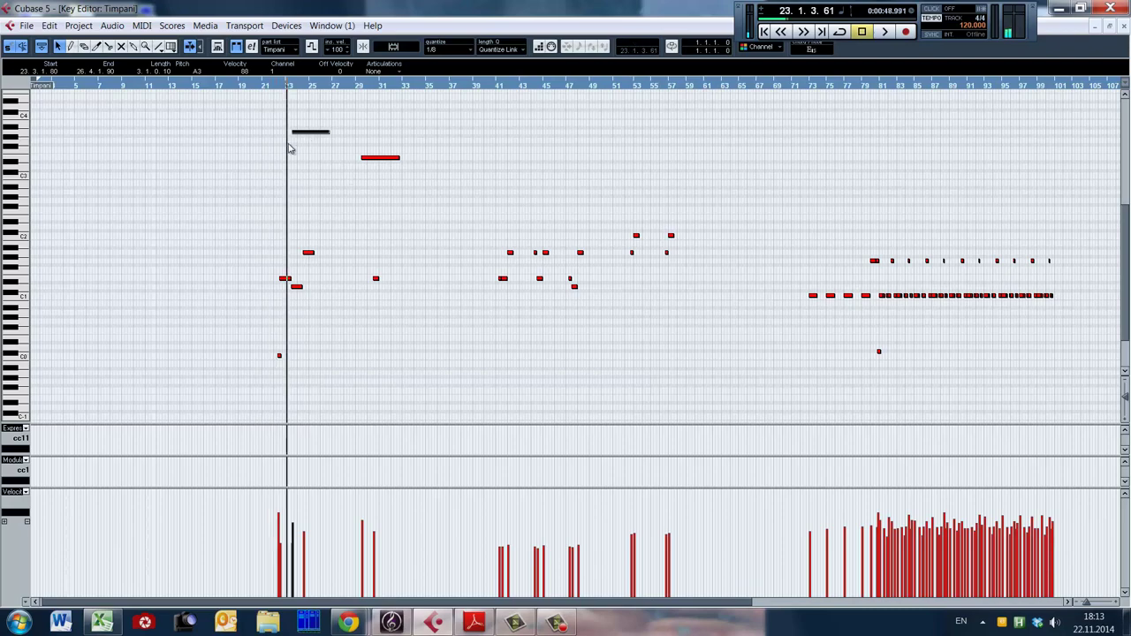
key("h")
key("h")
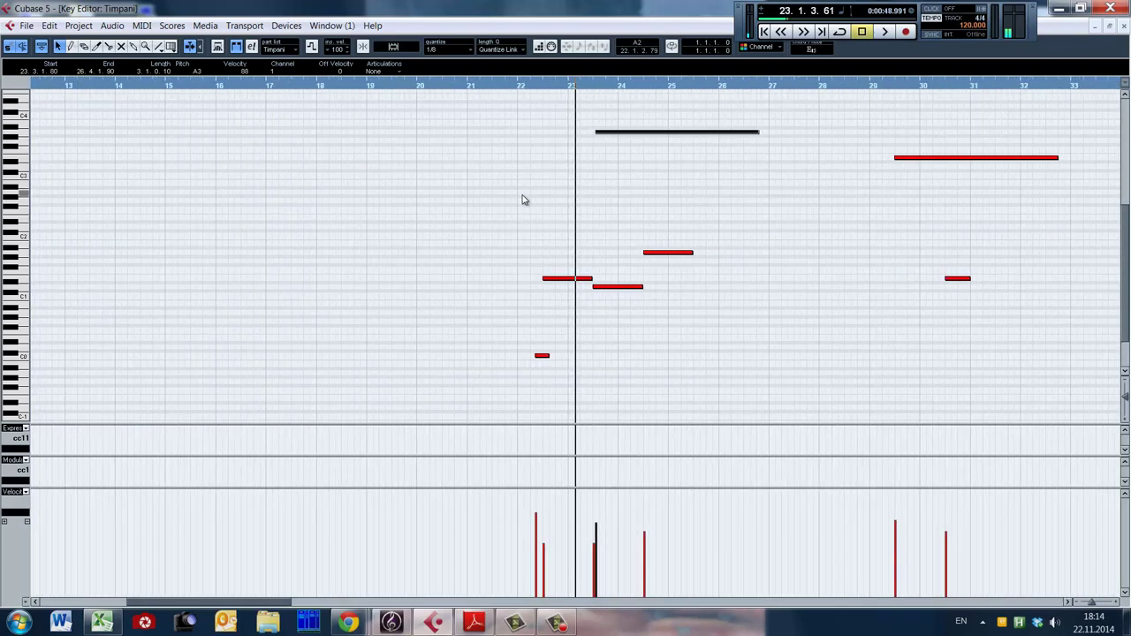
left_click(530, 233)
key("space")
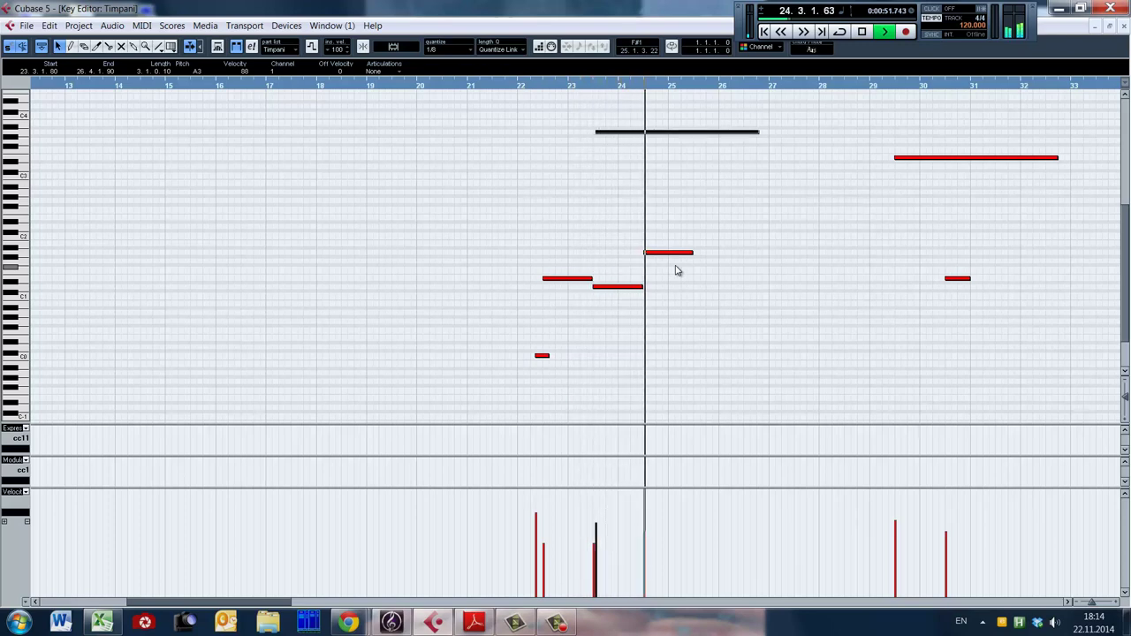
key("space")
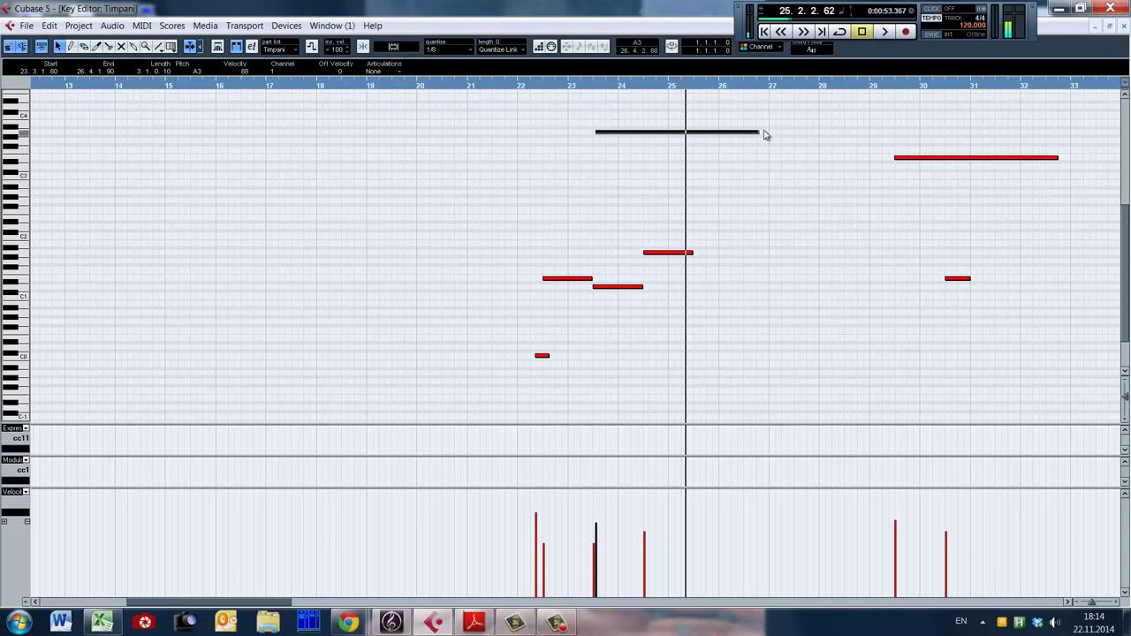
Shorten the long A3 note starting in bar 23 to end at 24.4.1.23 and play the figure from bar 22.
left_click_drag(758, 132, 656, 141)
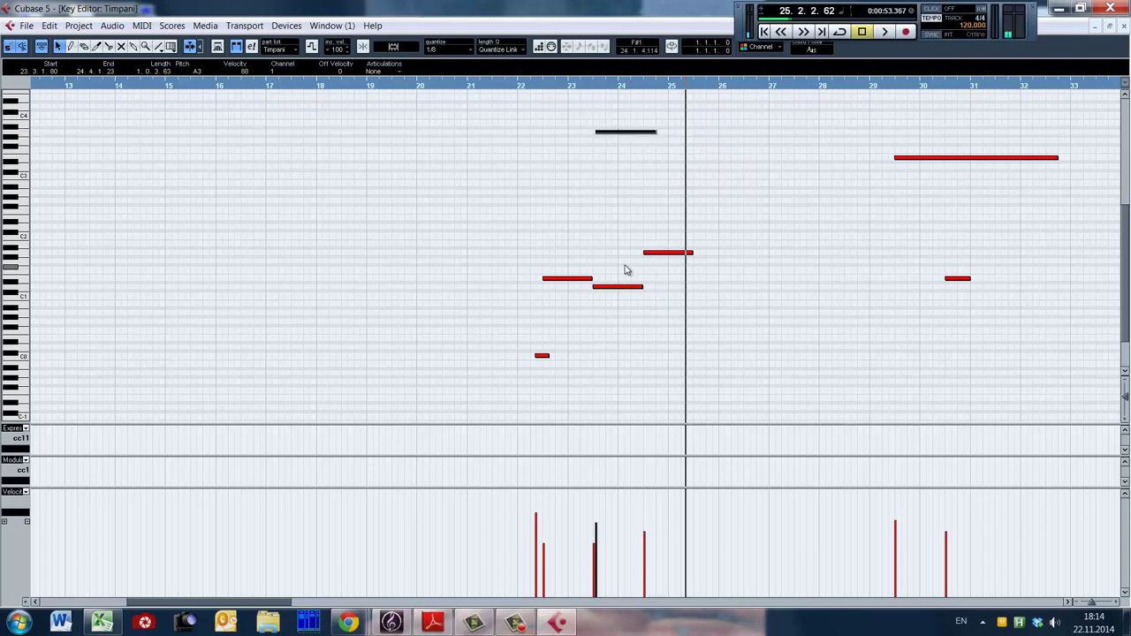
left_click(522, 265)
key("space")
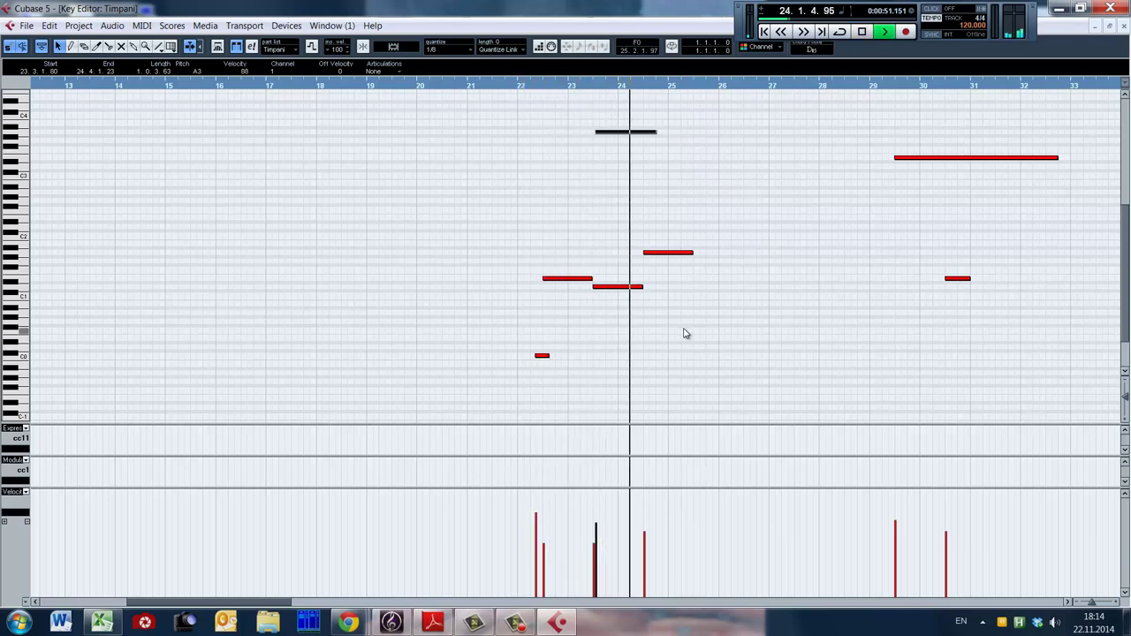
key("space")
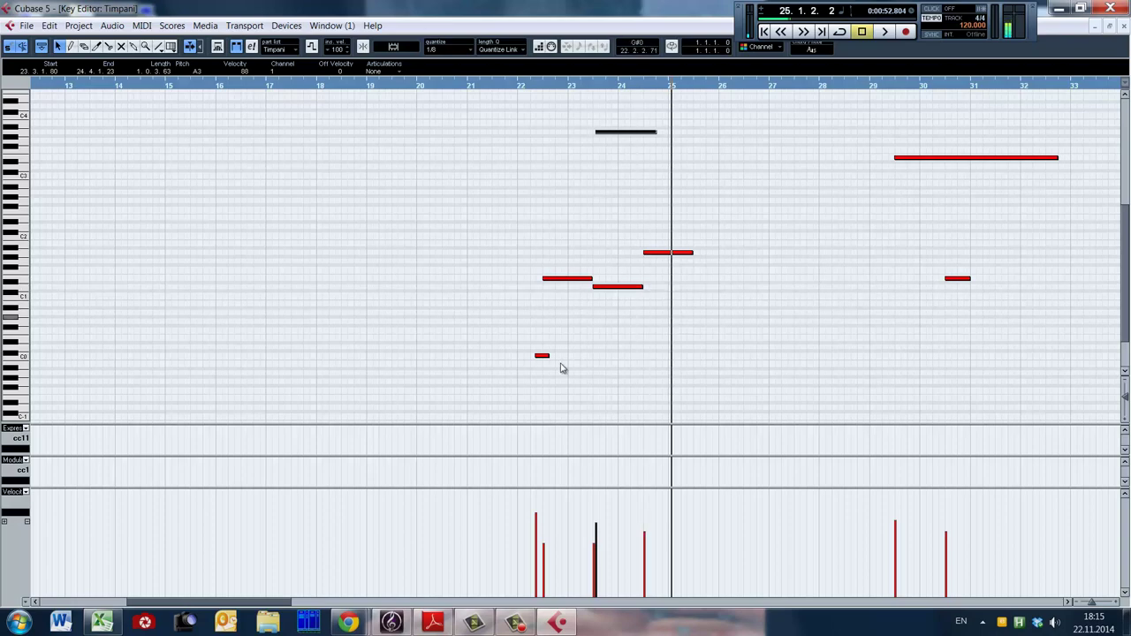
Set the playback position to bar 22 and switch to the percussion Kontakt window, moving it clear of the timpani notes.
left_click_drag(249, 603, 285, 389)
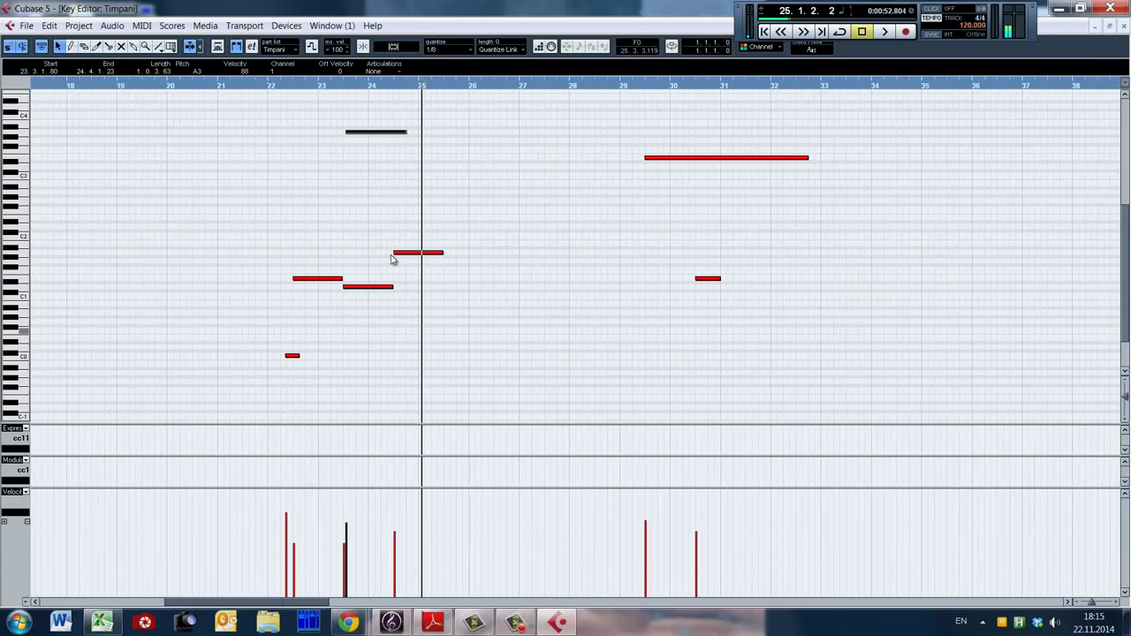
left_click(276, 314)
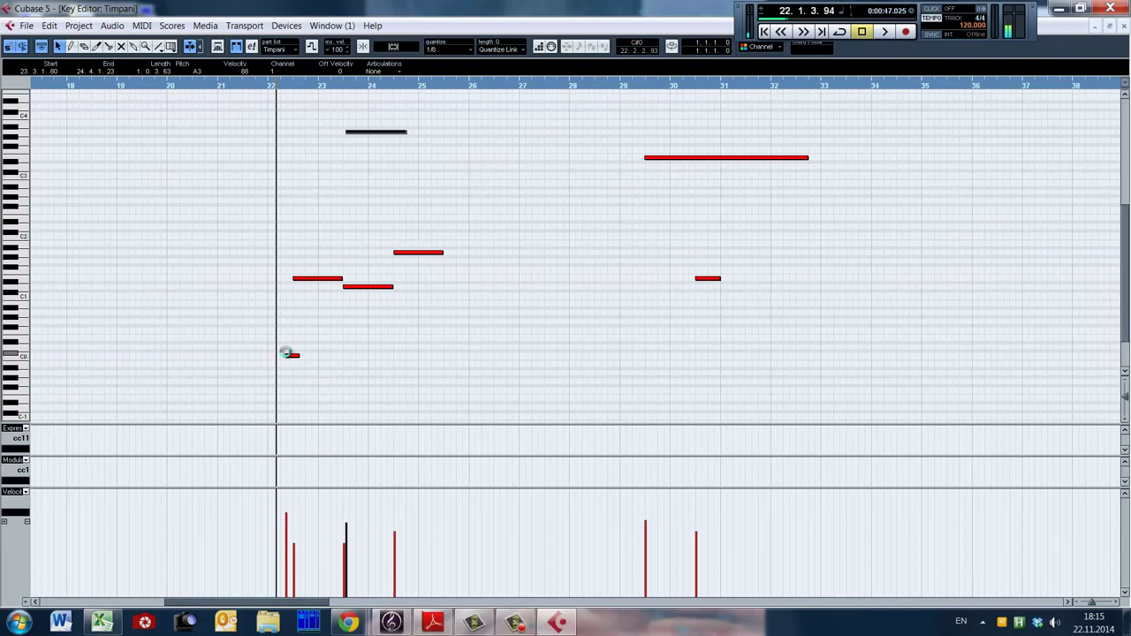
key("alt+Tab")
left_click(612, 177)
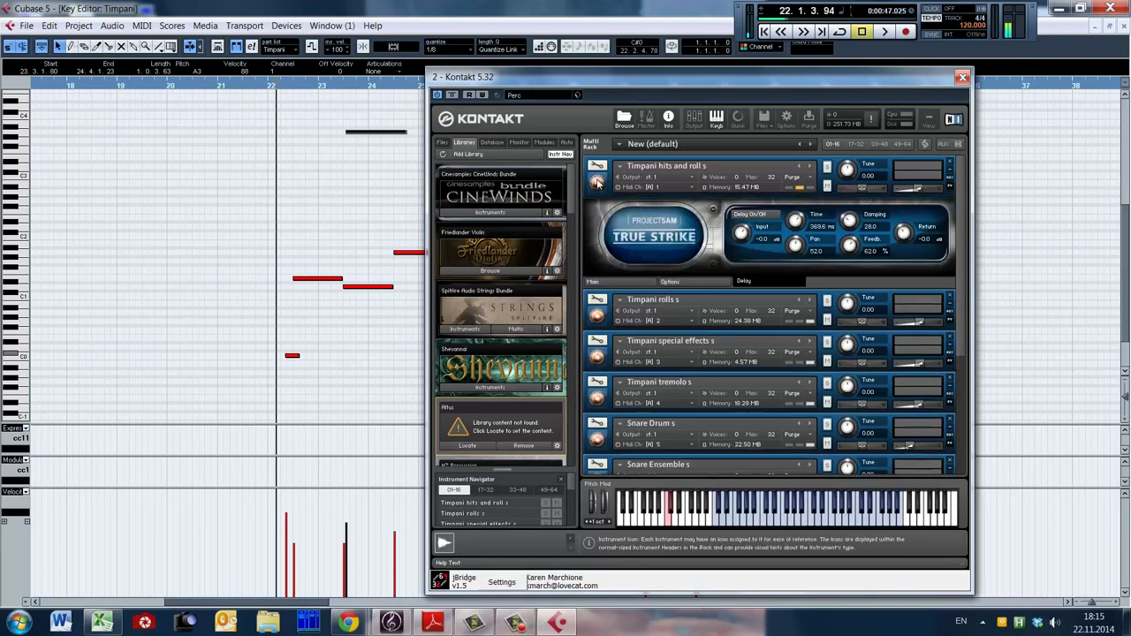
left_click_drag(691, 83, 827, 72)
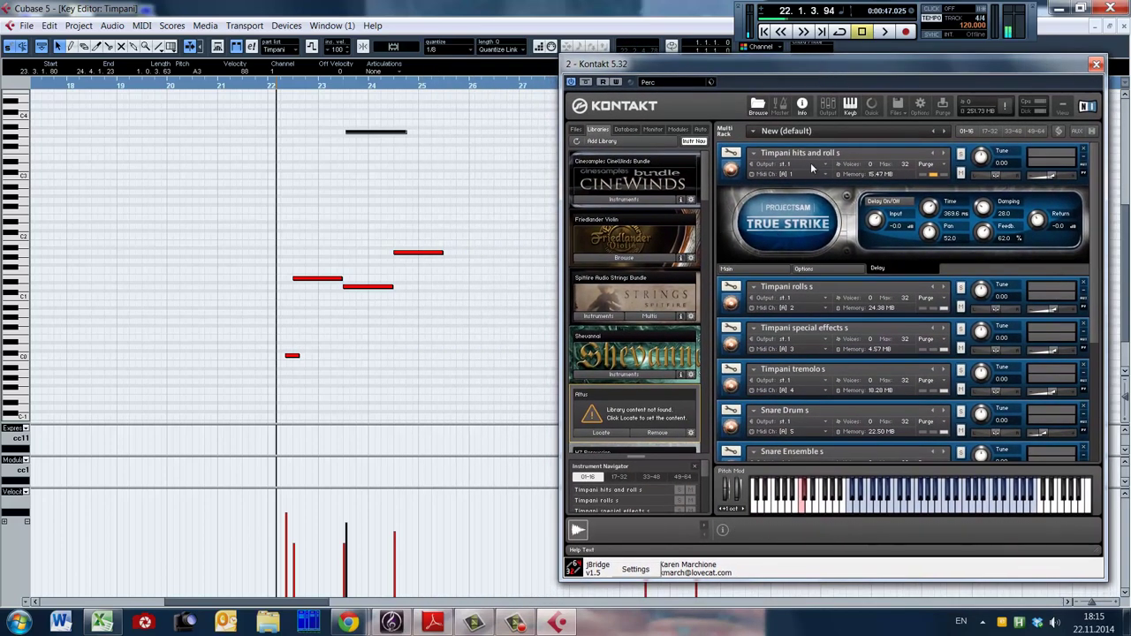
Compare the Timpani hits and roll s and Timpani hits dual map s patches in the True Strike library.
scroll(652, 307, "down", 5)
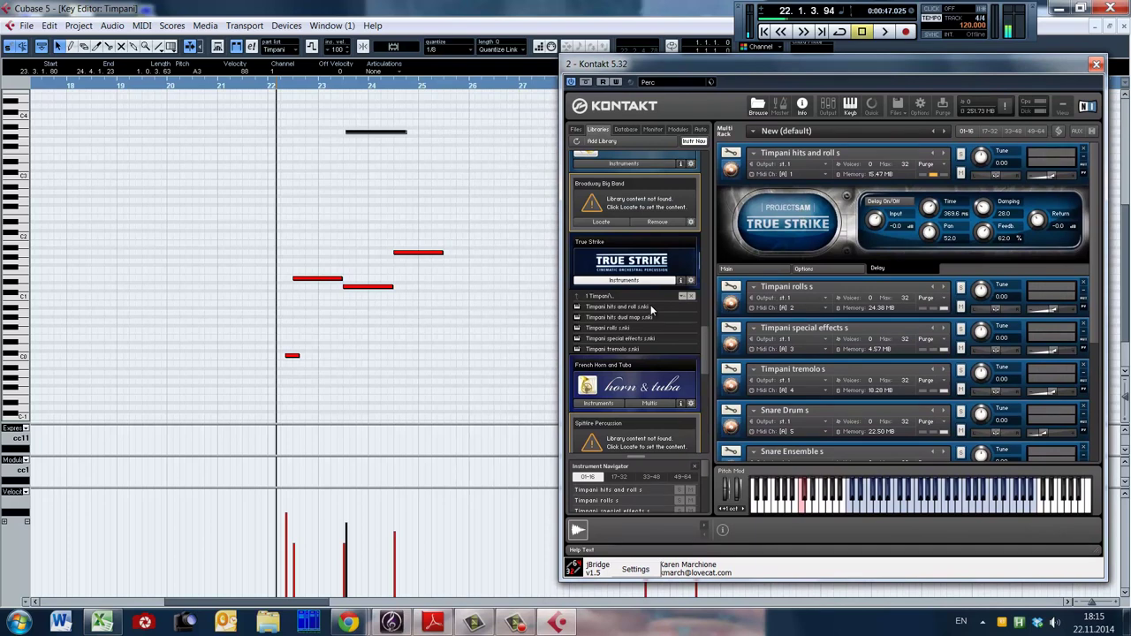
left_click(651, 306)
left_click(647, 317)
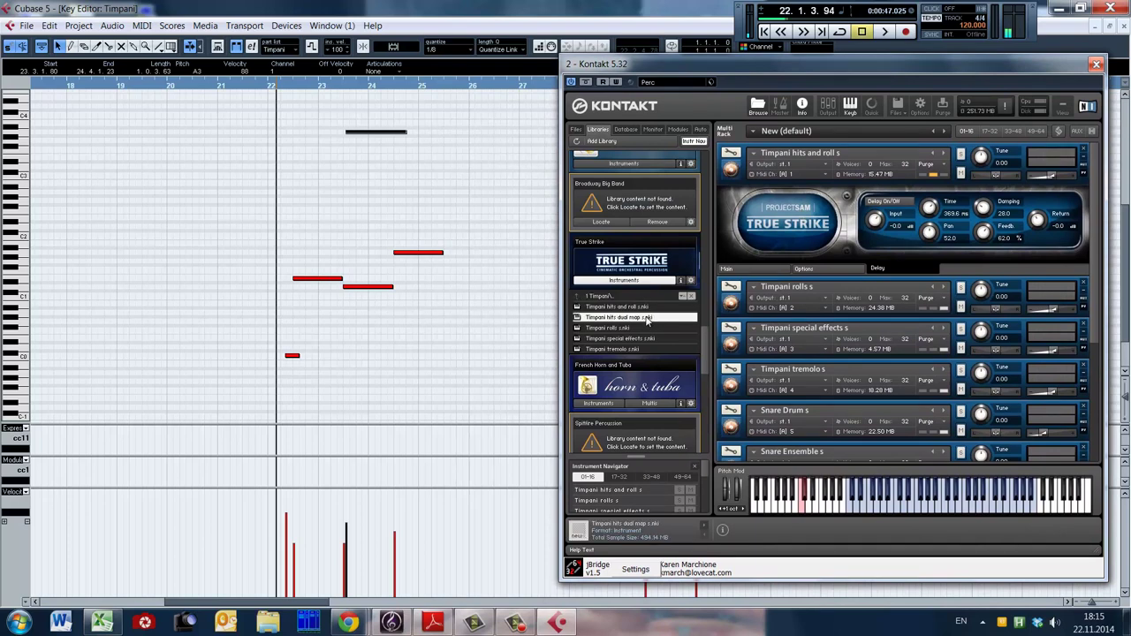
left_click(645, 308)
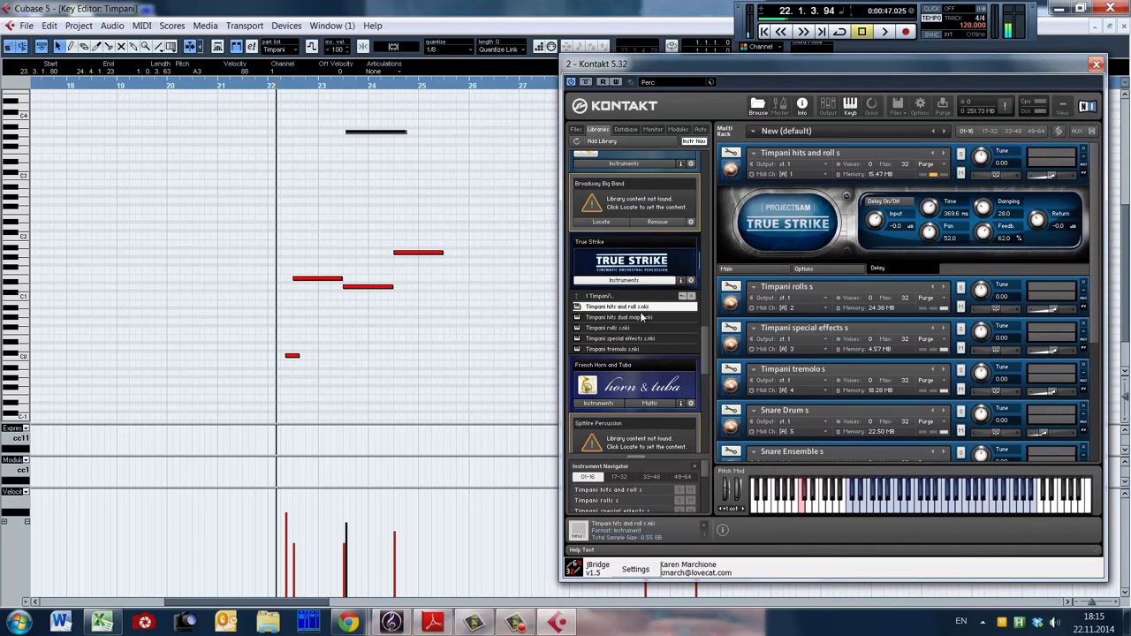
left_click(789, 147)
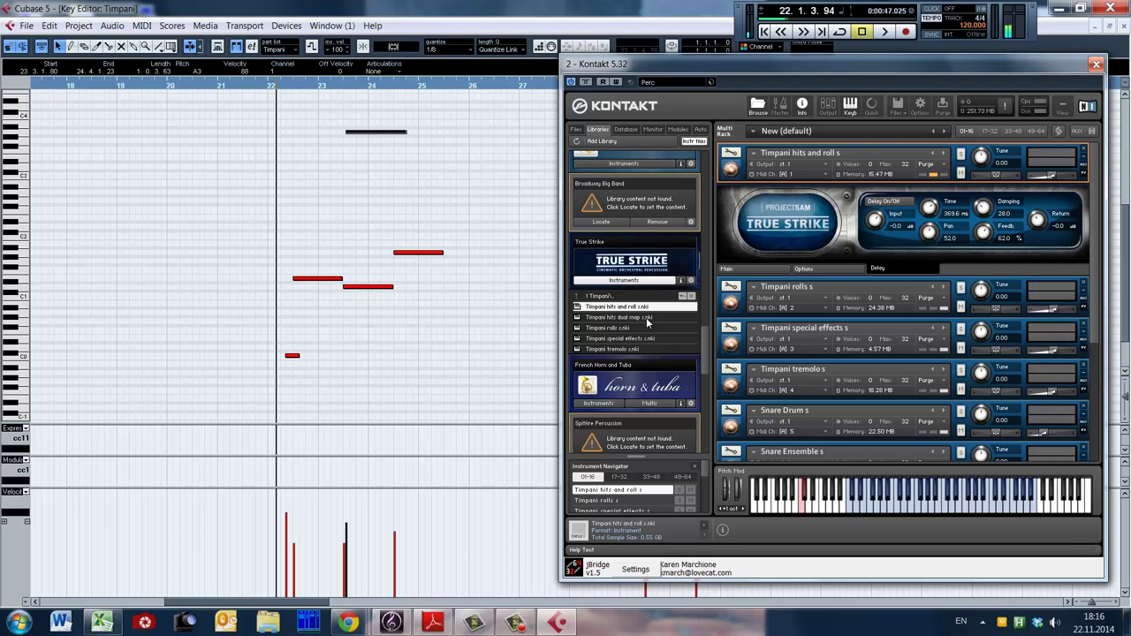
Load the Timpani hits dual map s patch and locate its entry in the rack.
left_click(647, 319)
left_click_drag(857, 66, 770, 70)
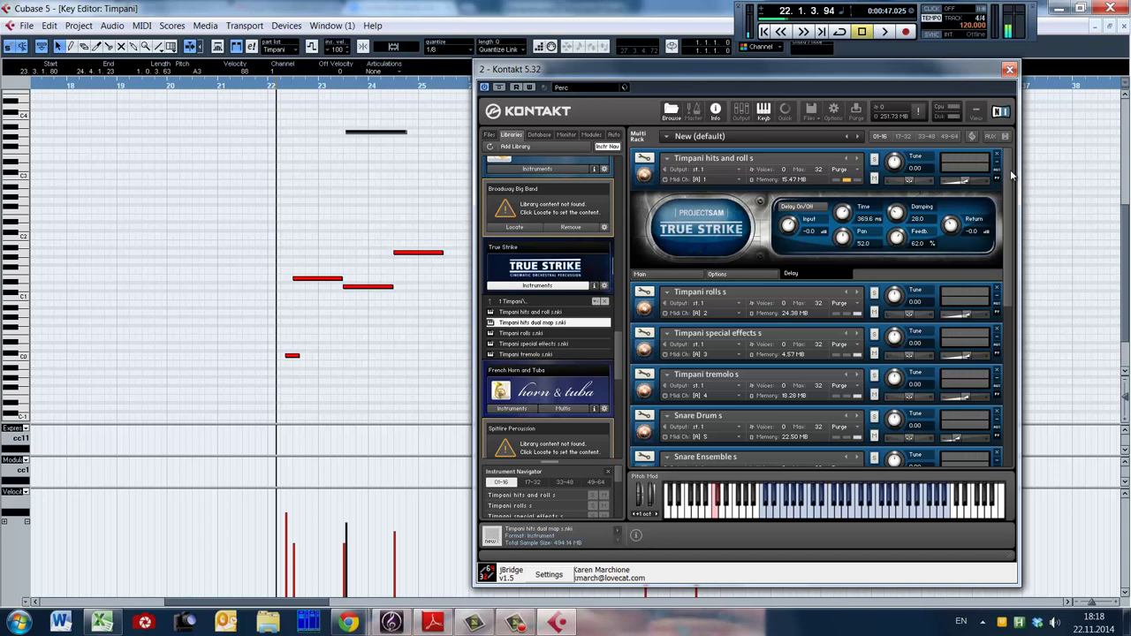
left_click(792, 156)
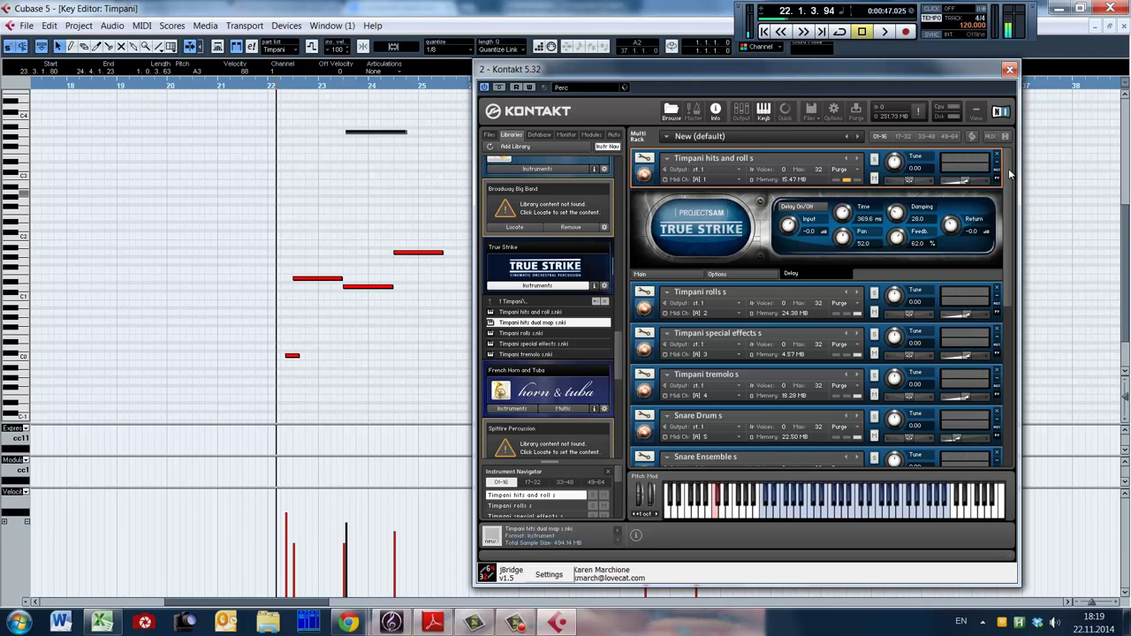
scroll(1008, 177, "down", 5)
left_click_drag(1020, 247, 1013, 338)
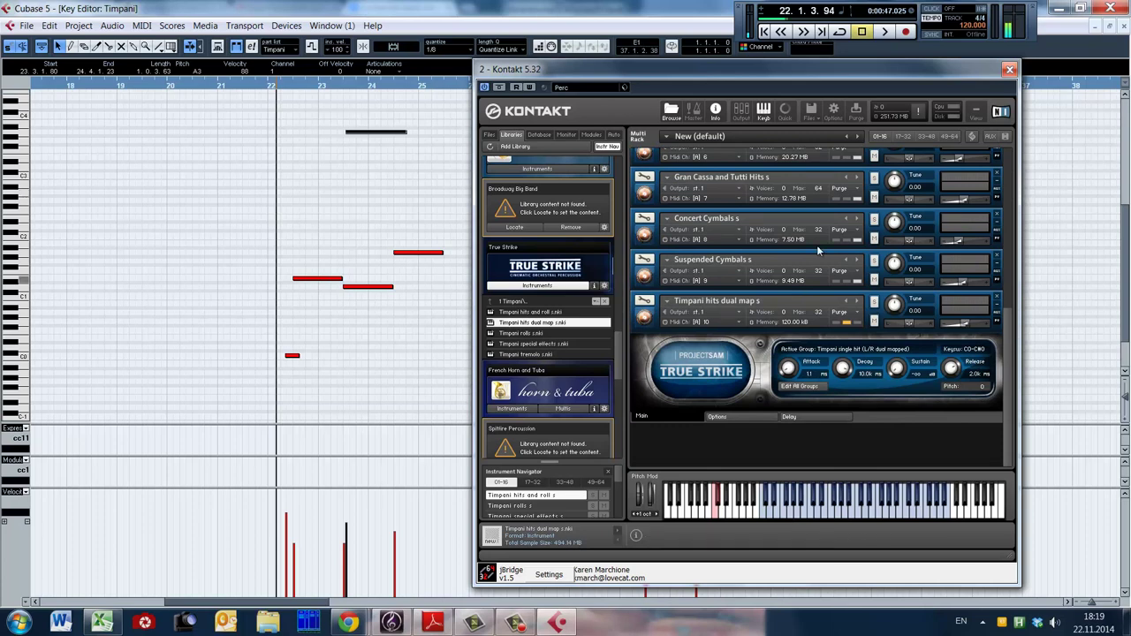
Audition two keys of the Timpani hits dual map s instrument and remove it from the rack.
left_click(720, 300)
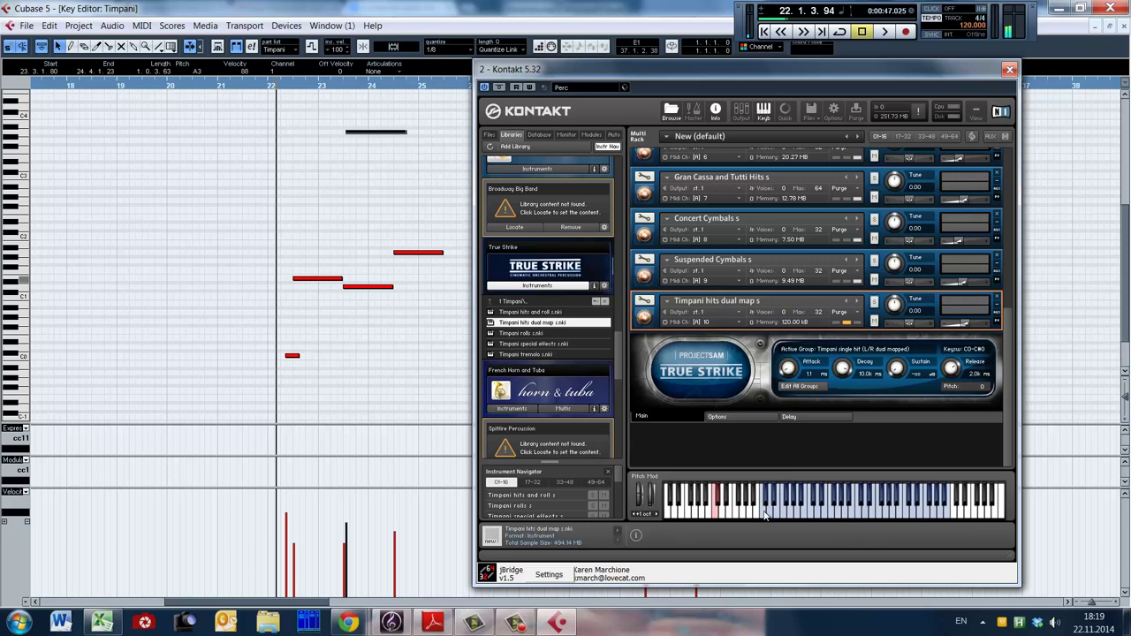
left_click(765, 515)
left_click(857, 518)
left_click(999, 298)
scroll(1008, 303, "up", 5)
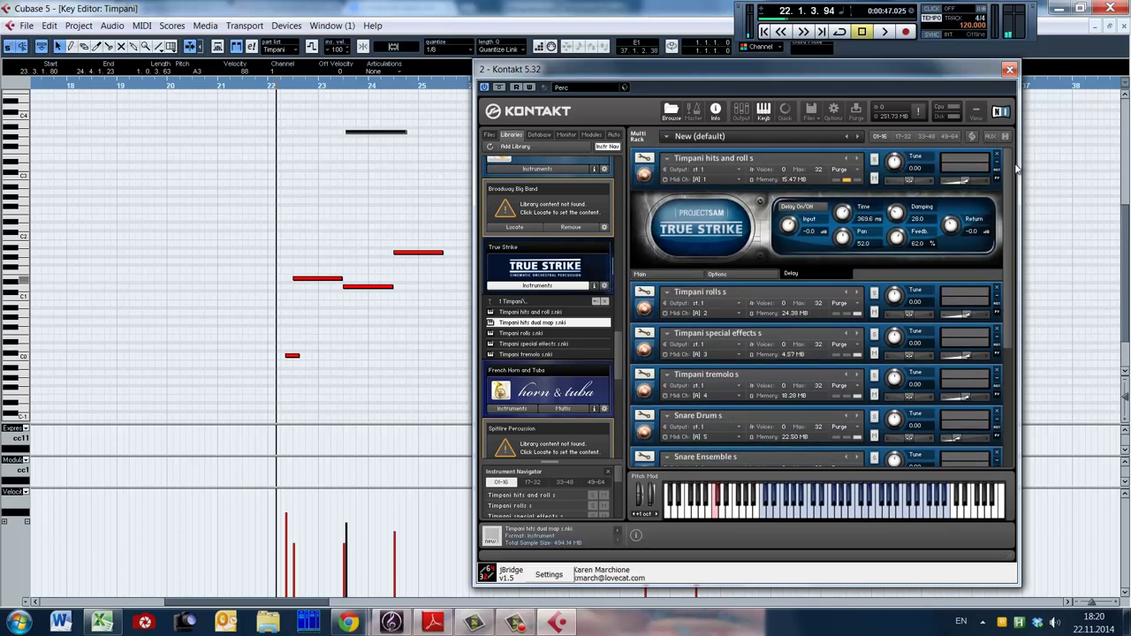
Purge all samples of the Timpani hits and roll s instrument and audition its lowest blue-marked key.
left_click(672, 161)
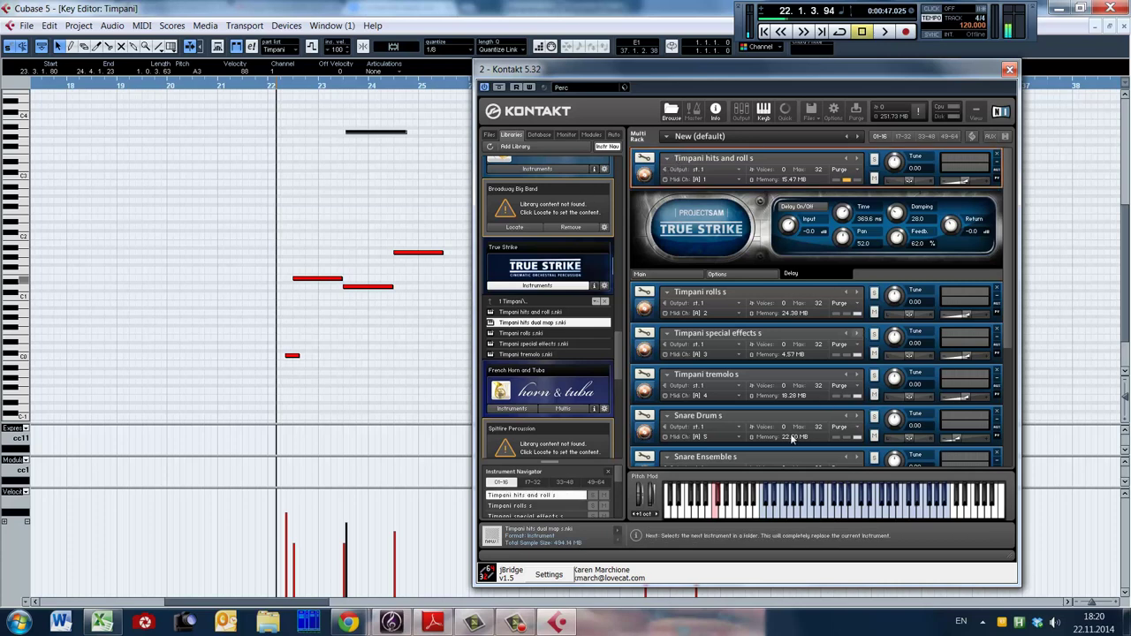
left_click(844, 168)
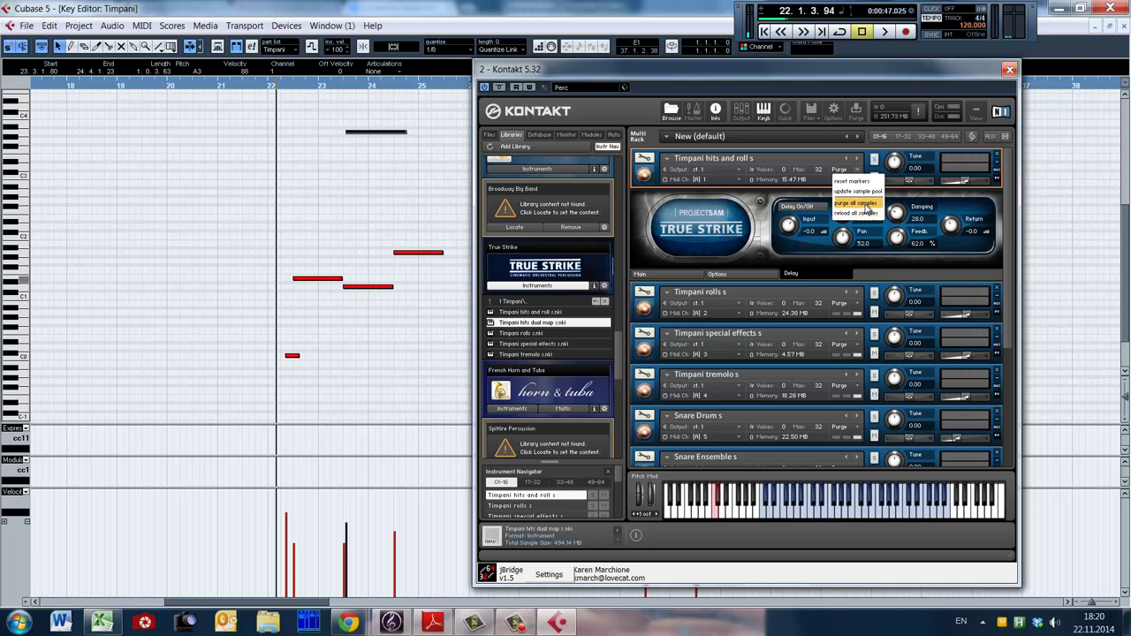
left_click(862, 204)
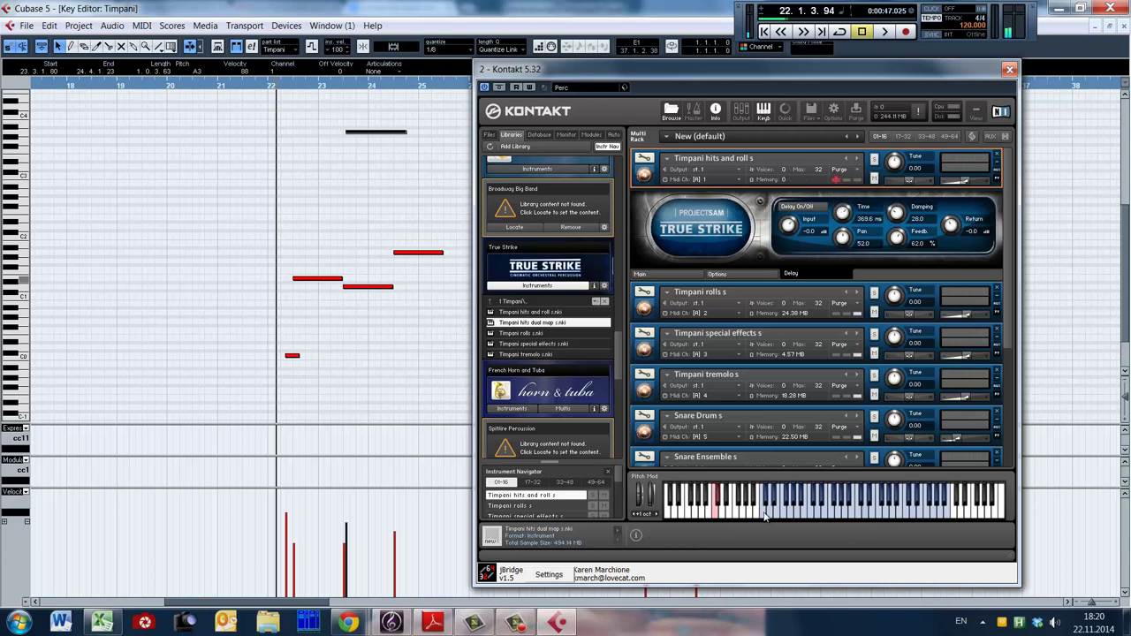
left_click(765, 517)
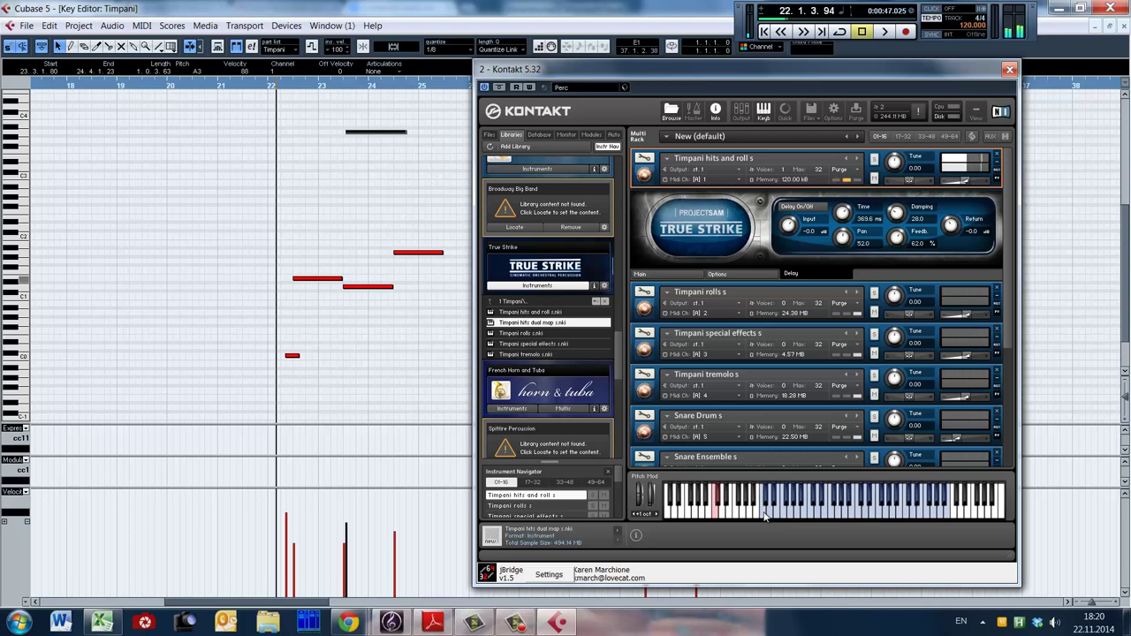
Audition the lowest blue-marked key of Timpani hits and roll s and compare its keyboard map with Timpani rolls s.
left_click(765, 516)
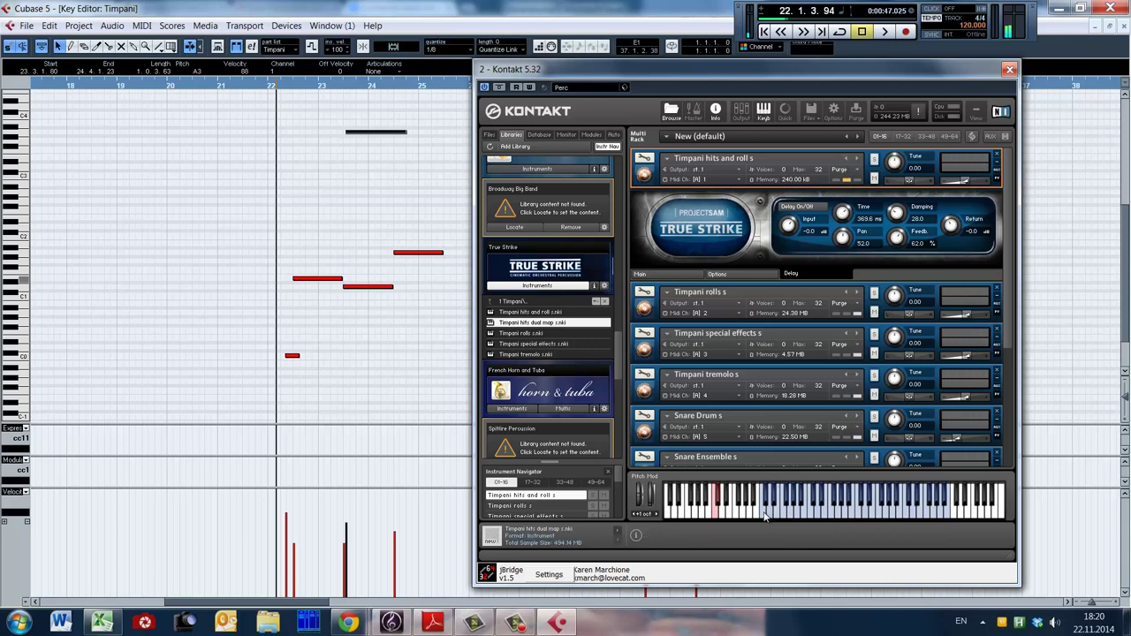
left_click(765, 517)
left_click(687, 314)
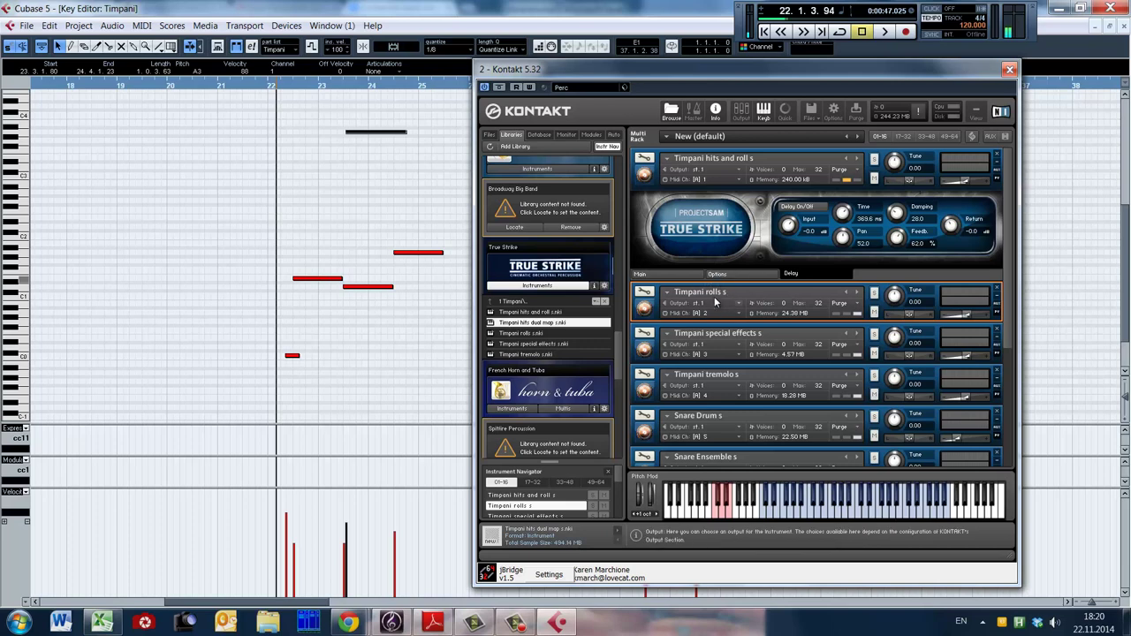
Reselect Timpani hits and roll s, hide its True Strike controls and move the Kontakt window clear of the timpani notes.
left_click(768, 153)
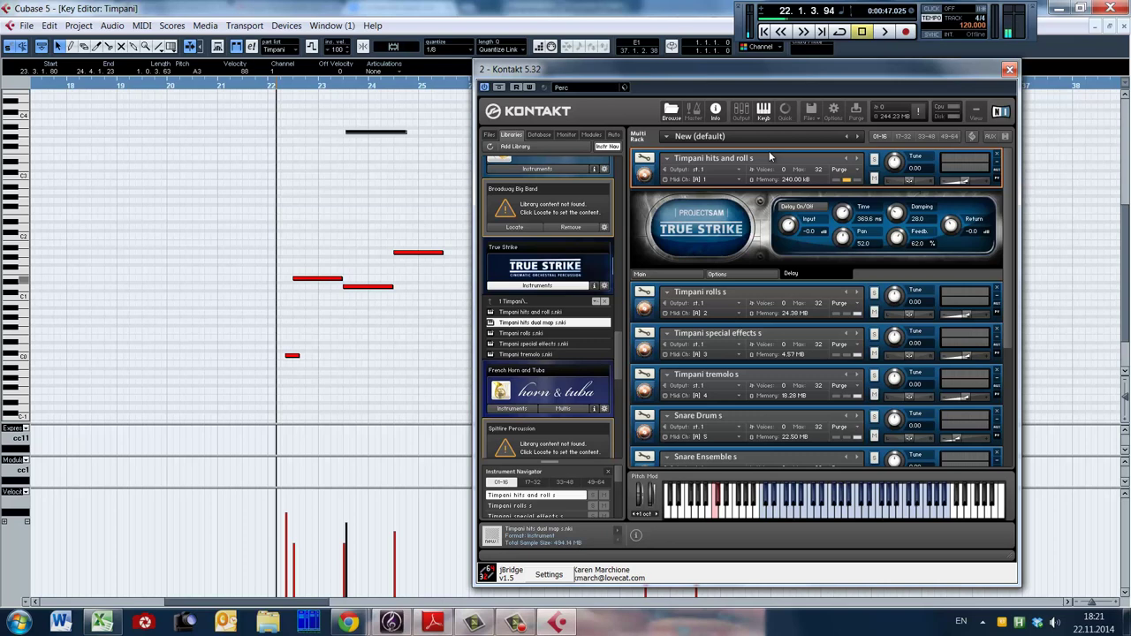
left_click(768, 144)
scroll(353, 212, "right", 2)
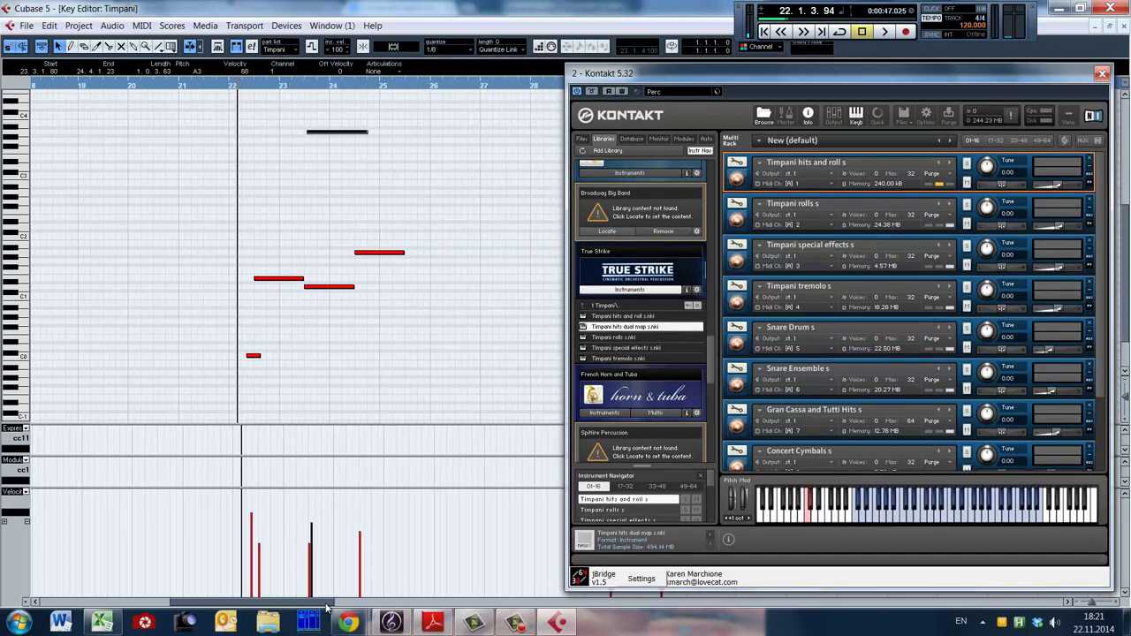
Raise the C0 keyswitch note in bar 22 to C#0 and play the passage from there.
left_click(352, 212)
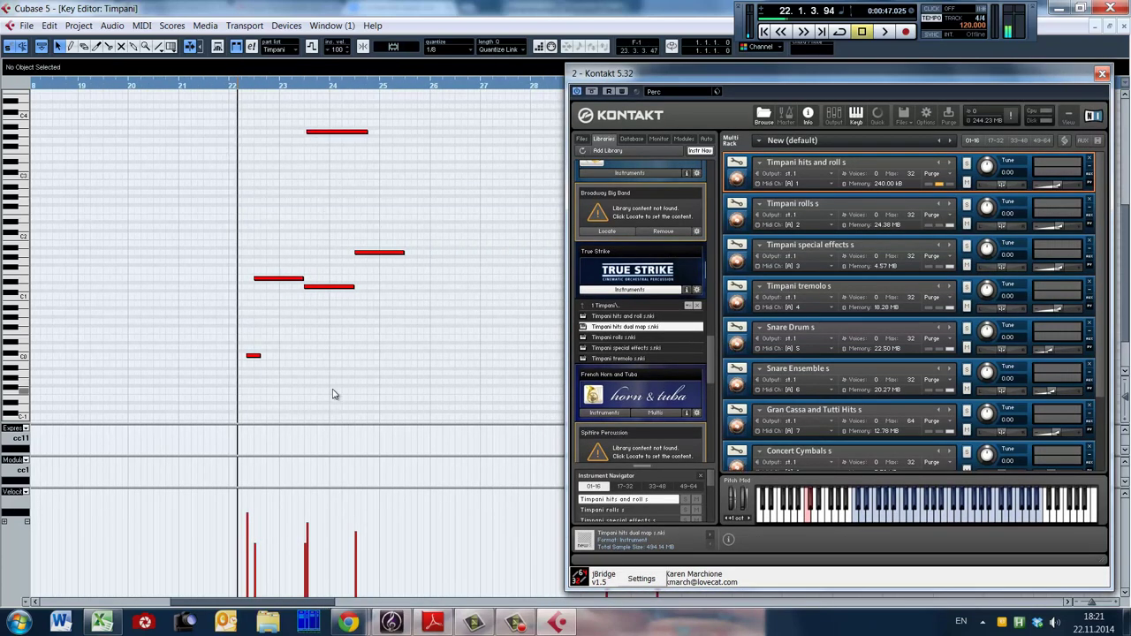
left_click(254, 357)
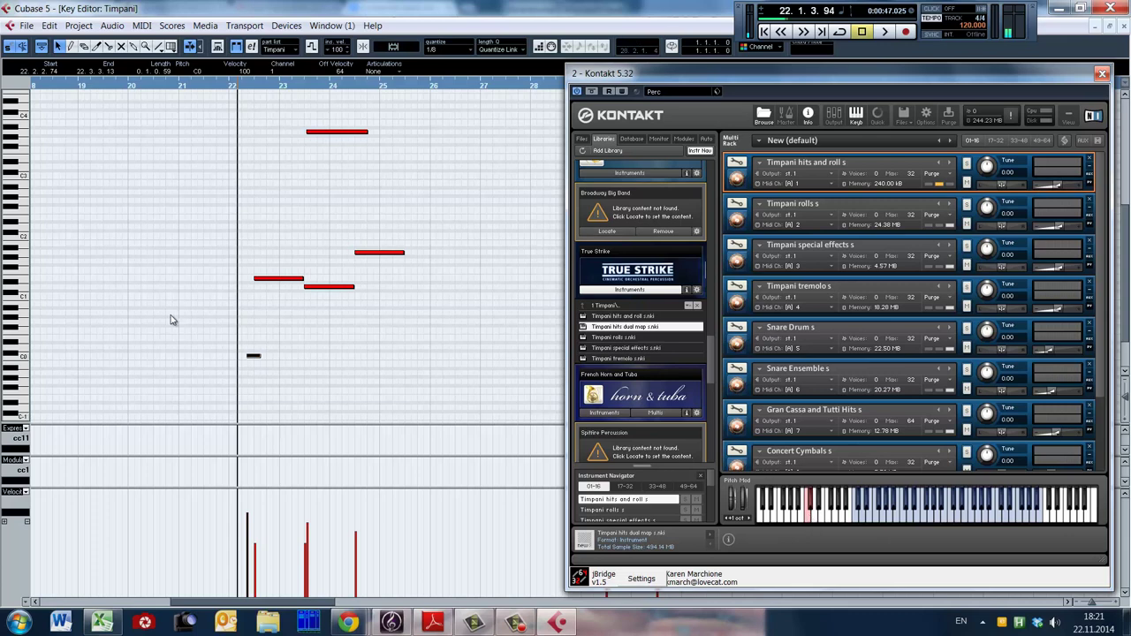
key("Up")
key("space")
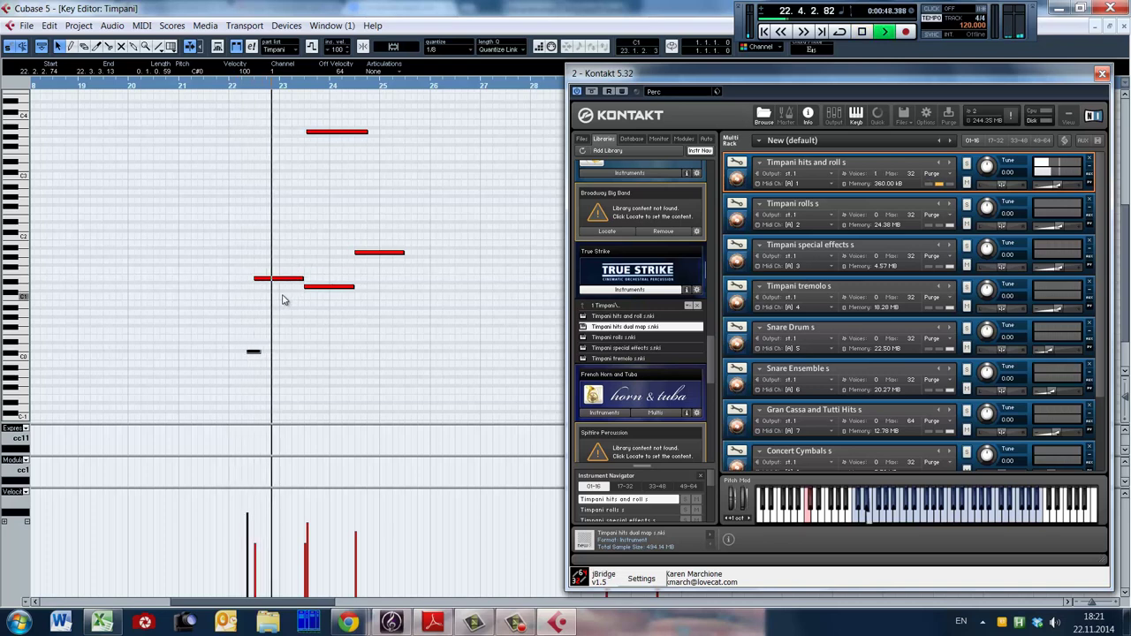
key("space")
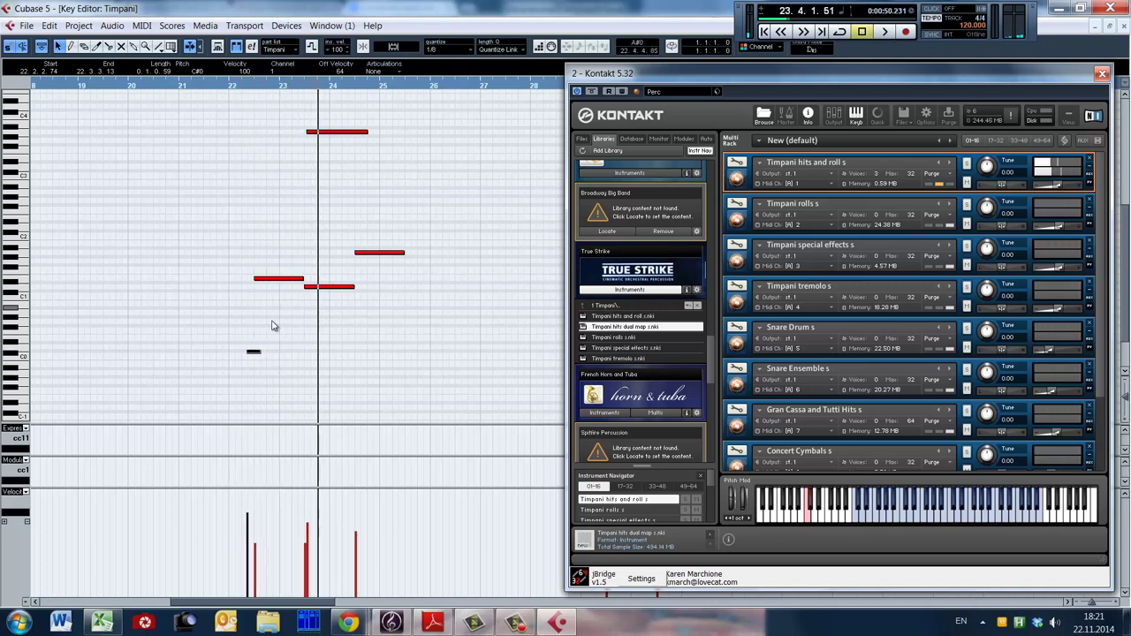
Return the bar 22 keyswitch note to C0 and replay the passage for comparison.
key("Down")
key("KP_0")
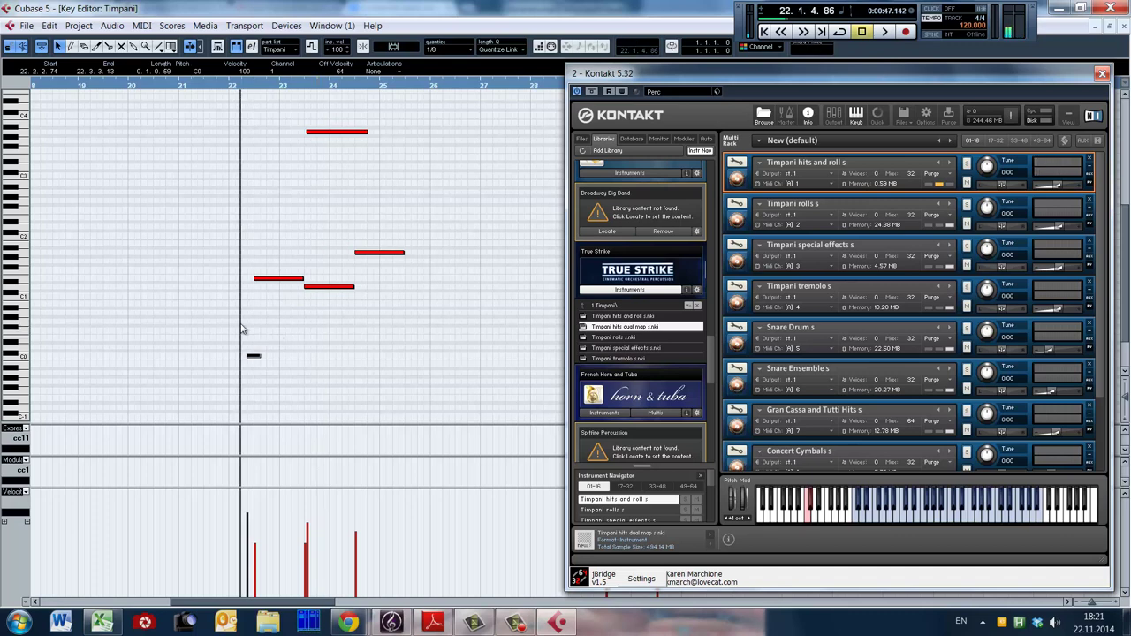
key("space")
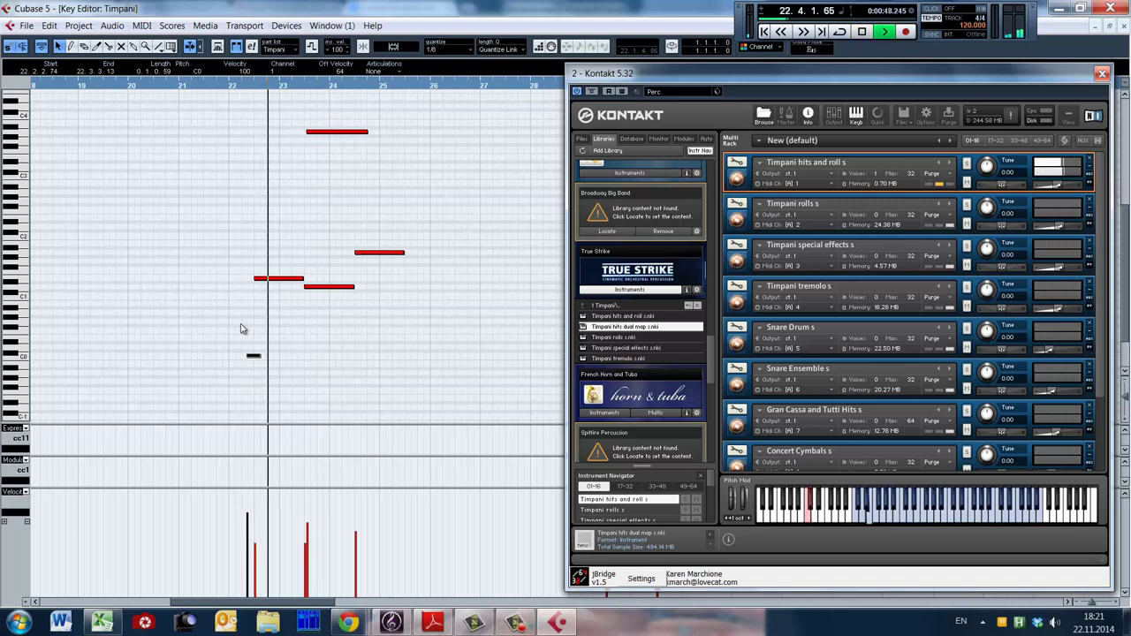
key("space")
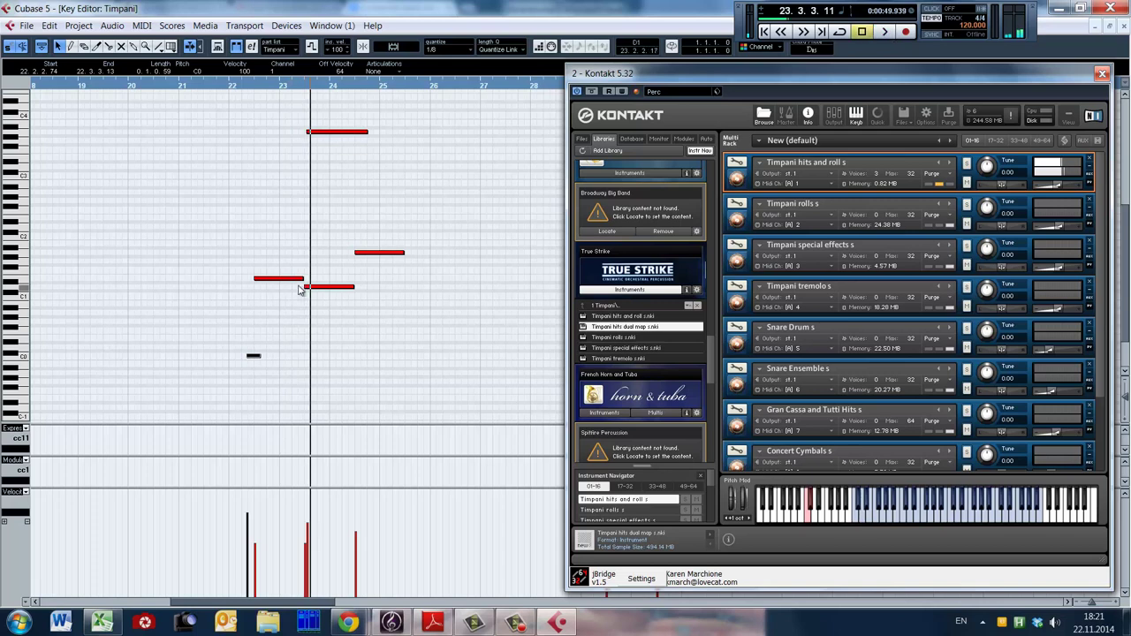
Shorten the E1 note in bar 22 to about one beat, play it back, and stretch it out again to bar 23.
left_click_drag(300, 279, 265, 279)
key("KP_0")
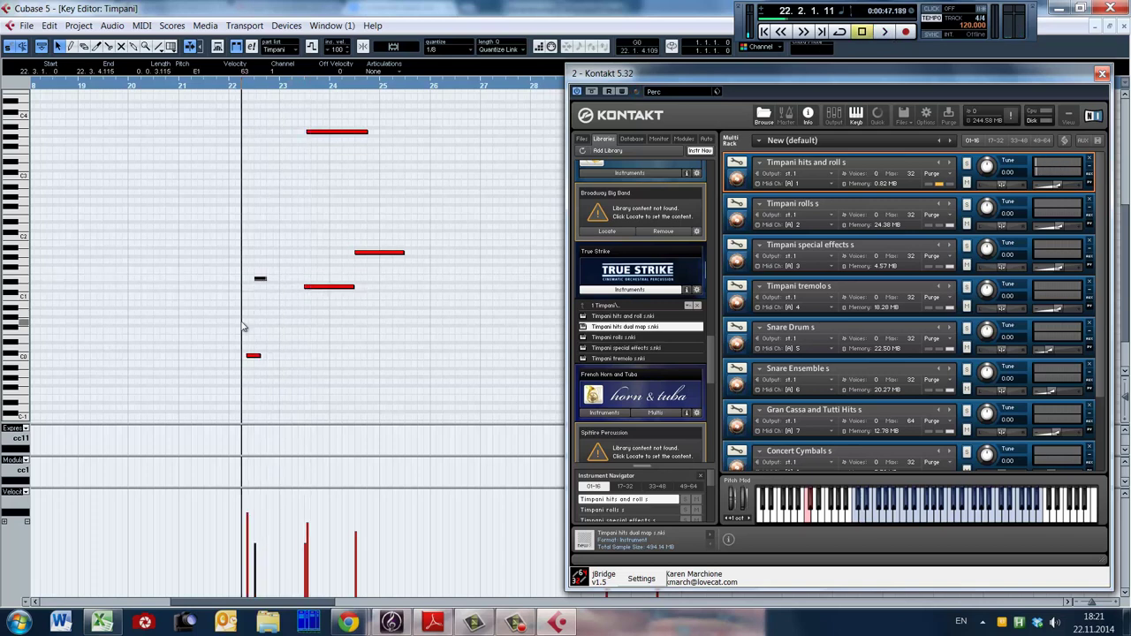
key("space")
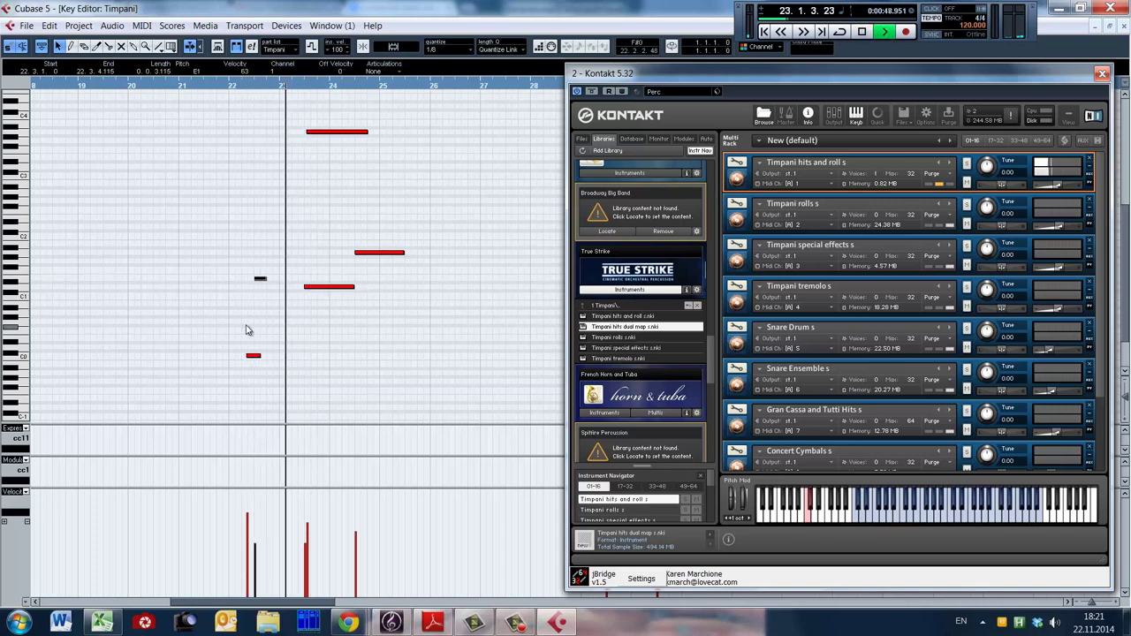
key("space")
left_click_drag(265, 279, 304, 280)
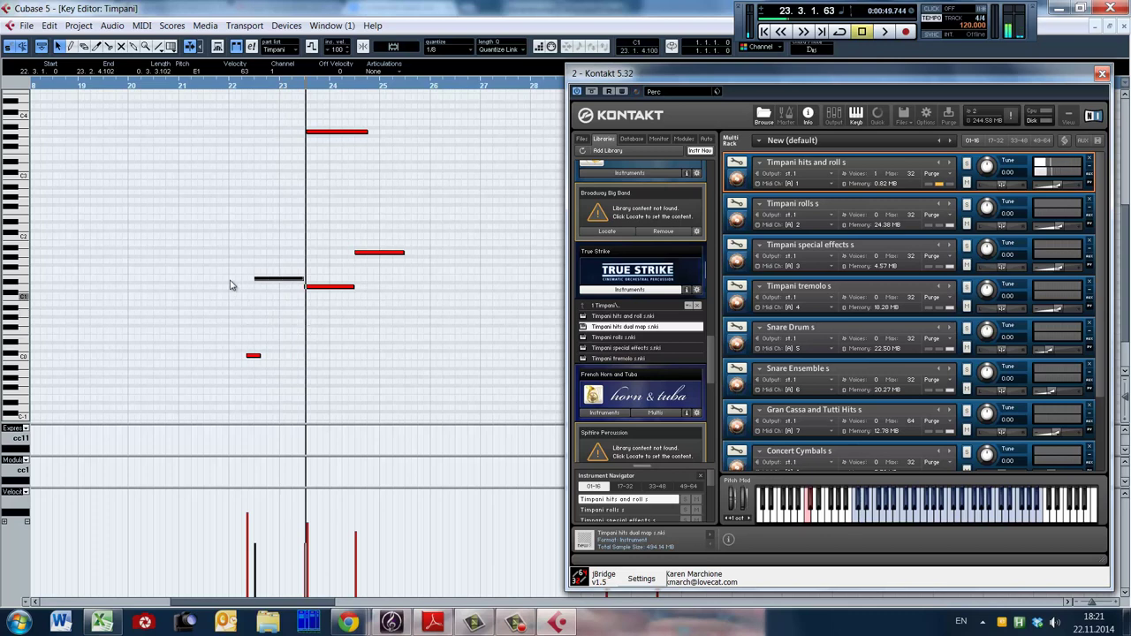
Deselect all notes and play from bar 22 with the E1 note at its full length.
left_click(293, 311)
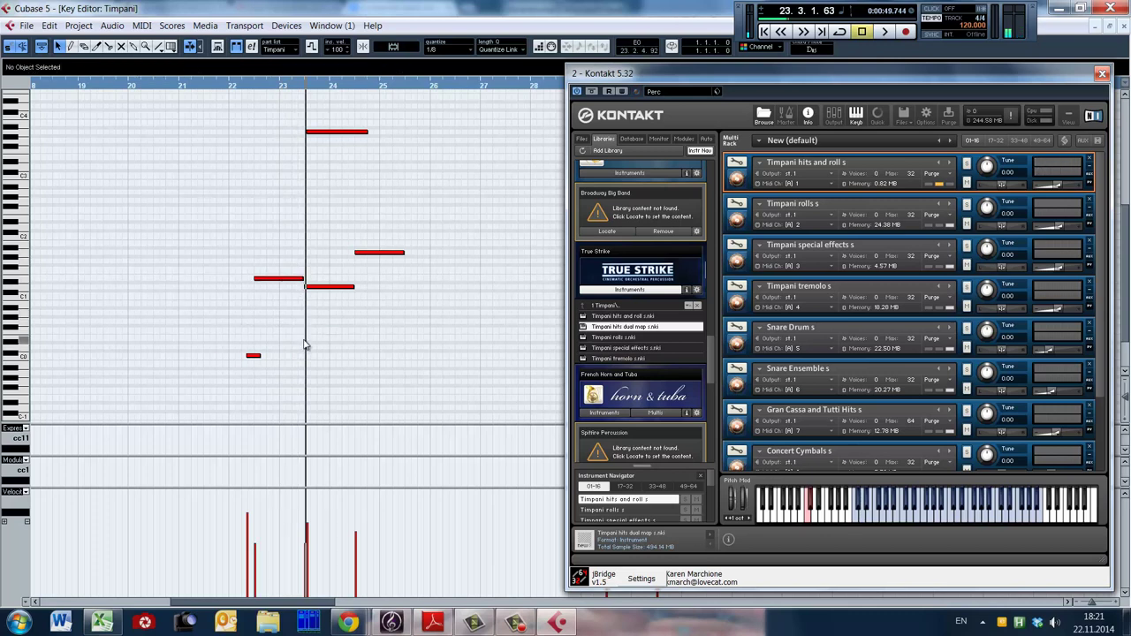
left_click(234, 326)
key("space")
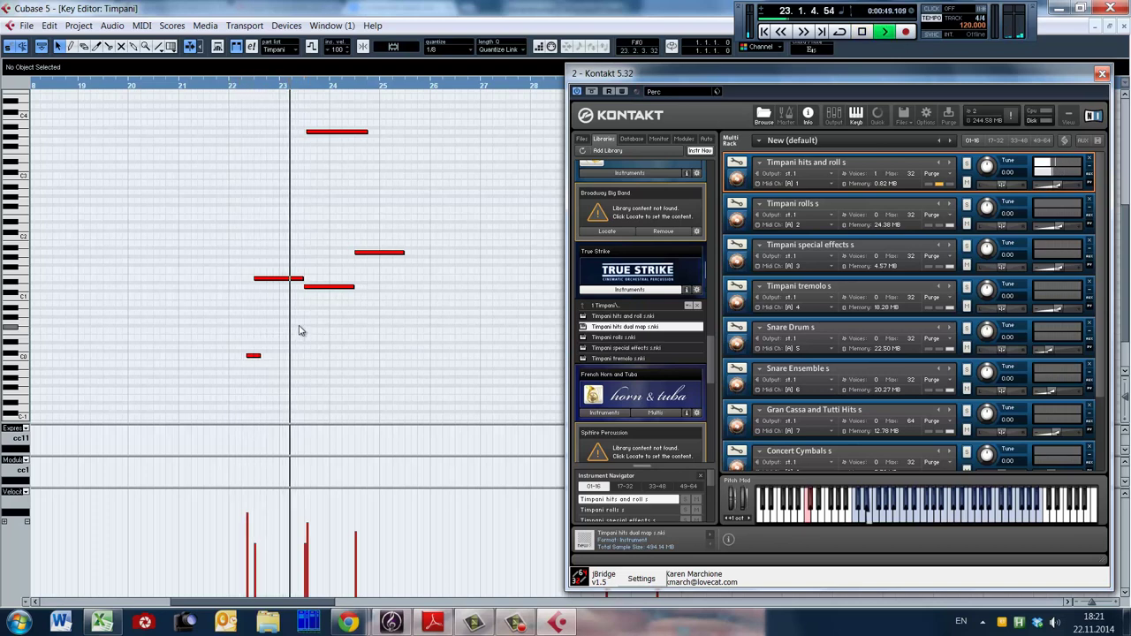
Shorten the bar 22 E1 note to under one beat, listen to the passage, and restore the note's length.
left_click_drag(302, 279, 263, 280)
left_click(245, 324)
key("space")
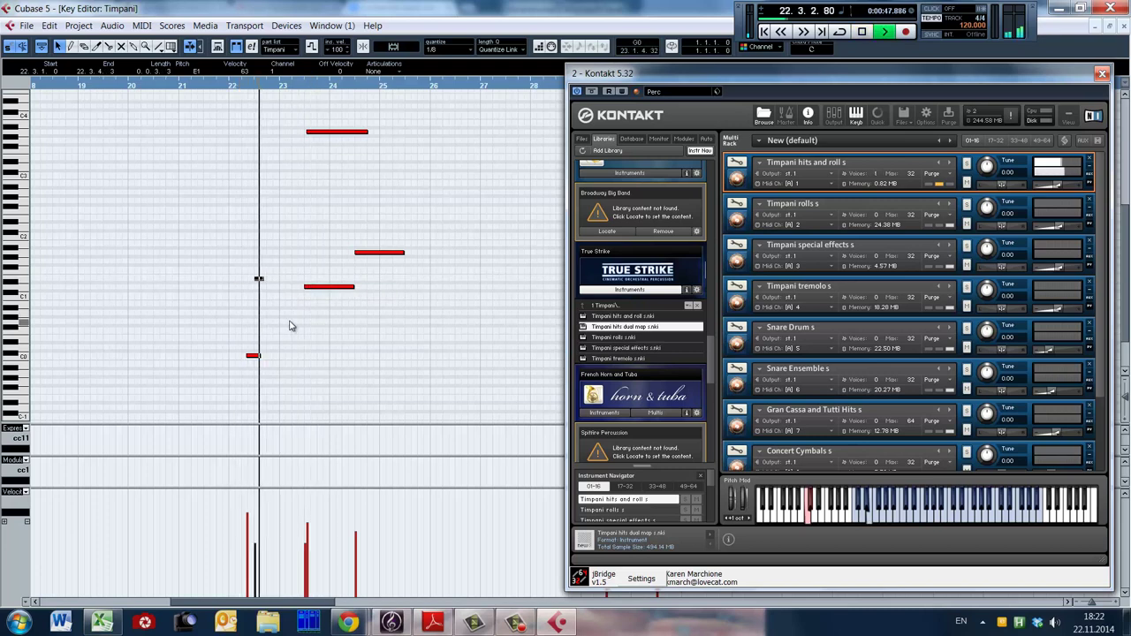
key("space")
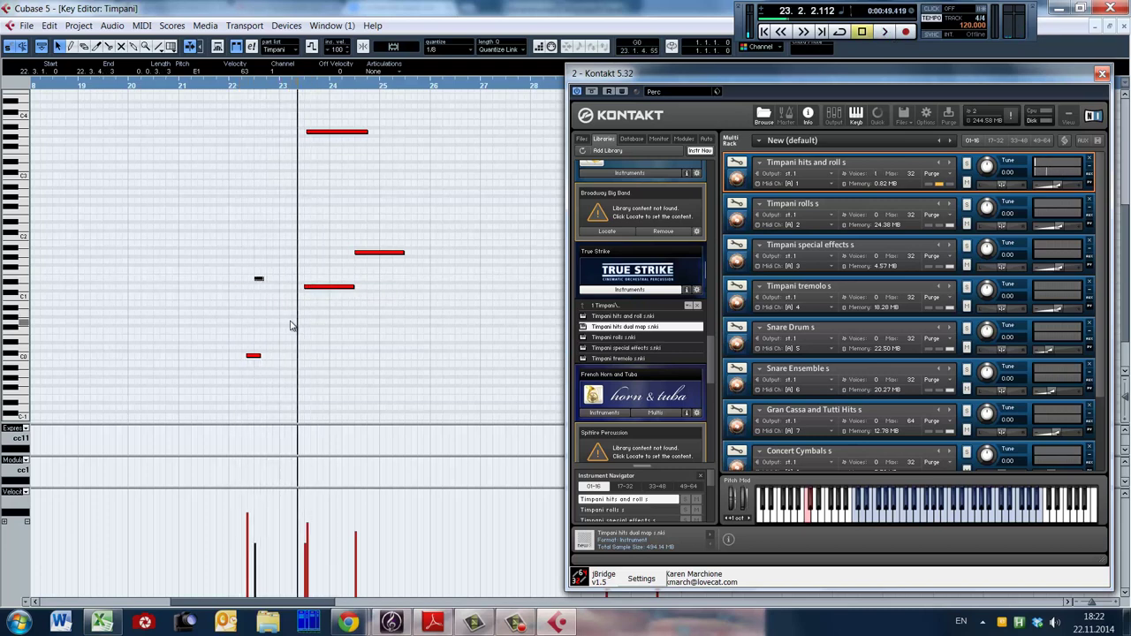
scroll(429, 265, "right", 3)
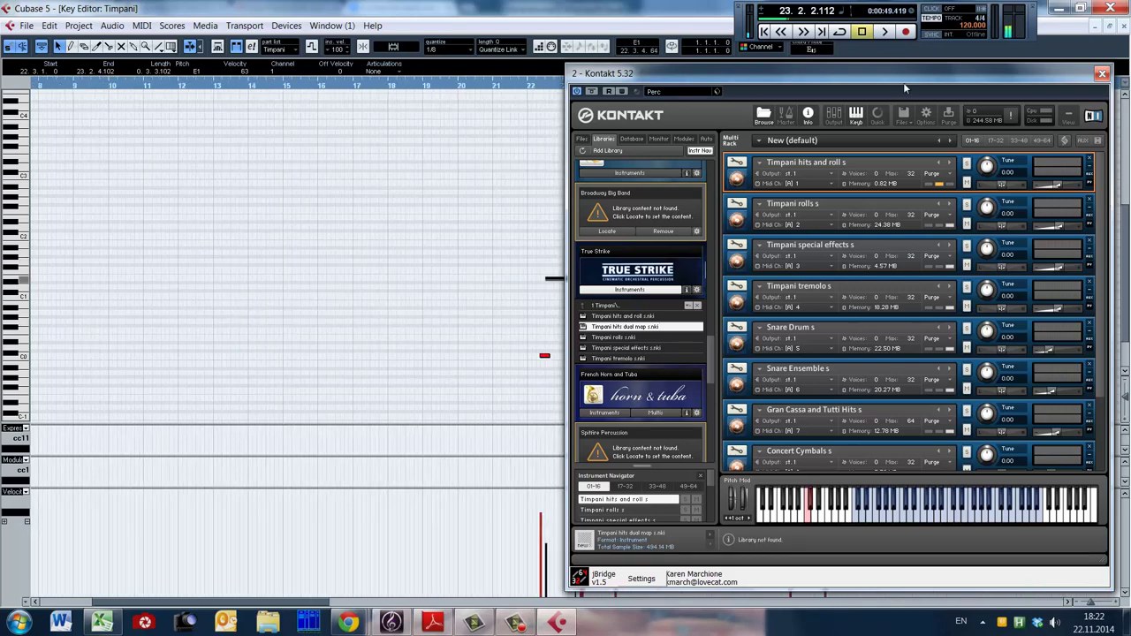
Close the Kontakt window and play the timpani part from bar 29.
left_click(1102, 74)
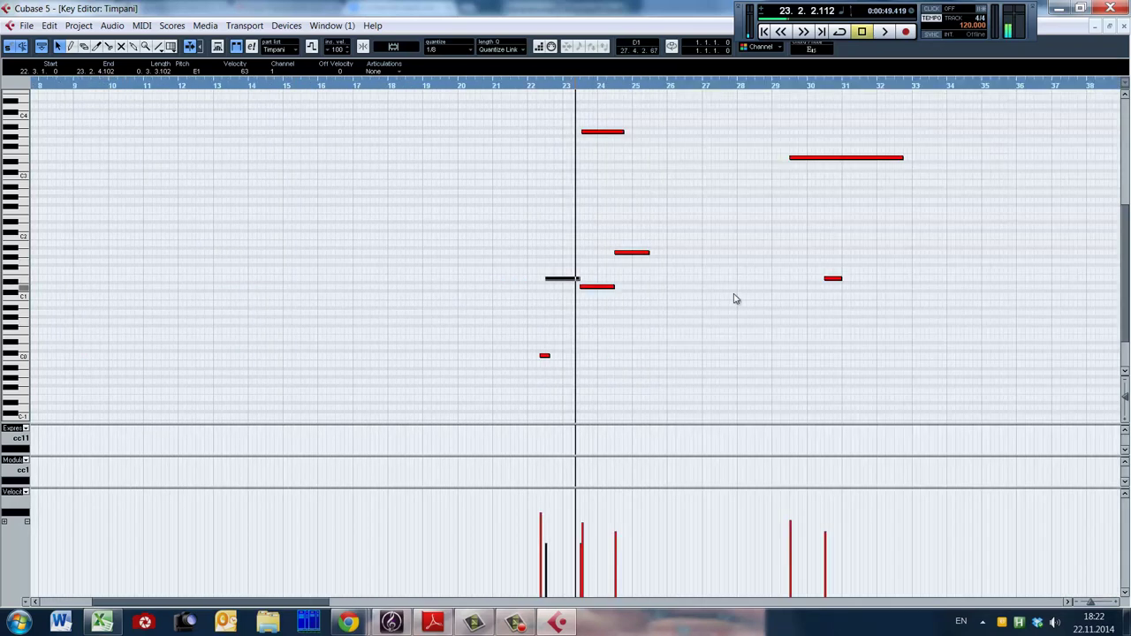
left_click(772, 87)
key("space")
left_click_drag(322, 606, 432, 618)
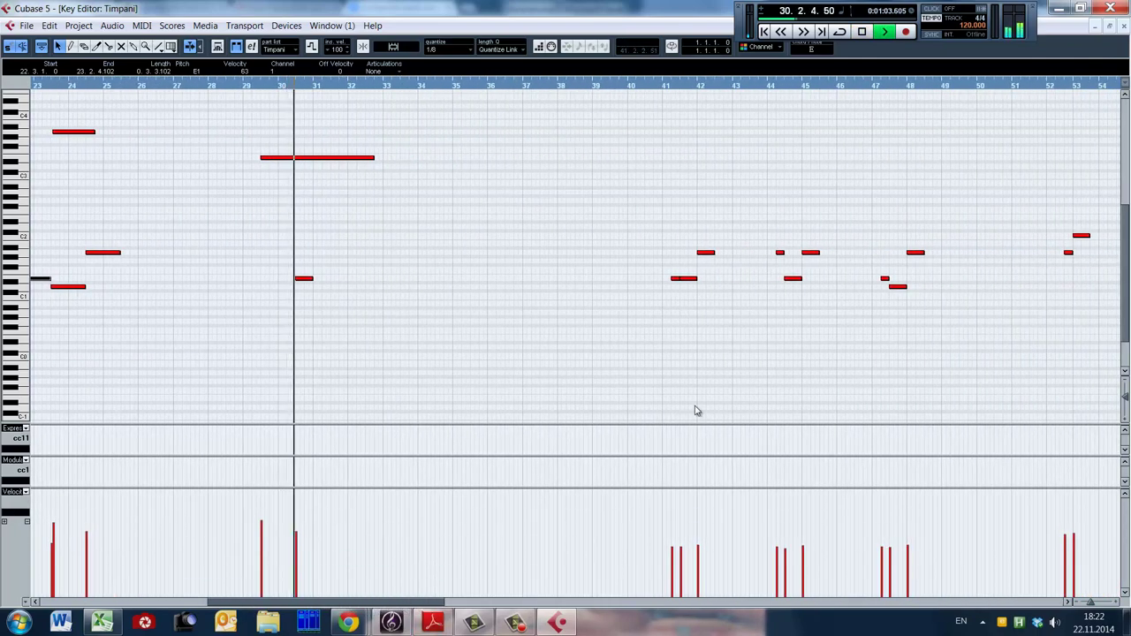
Play the timpani hits from bar 41 and look over the notes and velocities through bar 57.
left_click(662, 314)
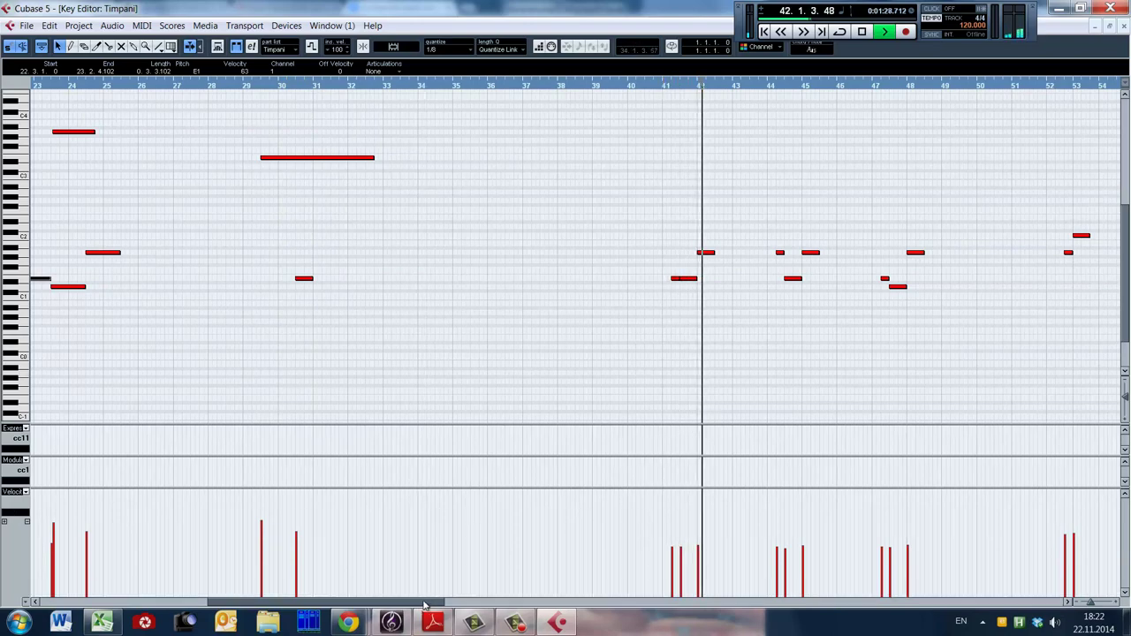
key("space")
left_click(661, 89)
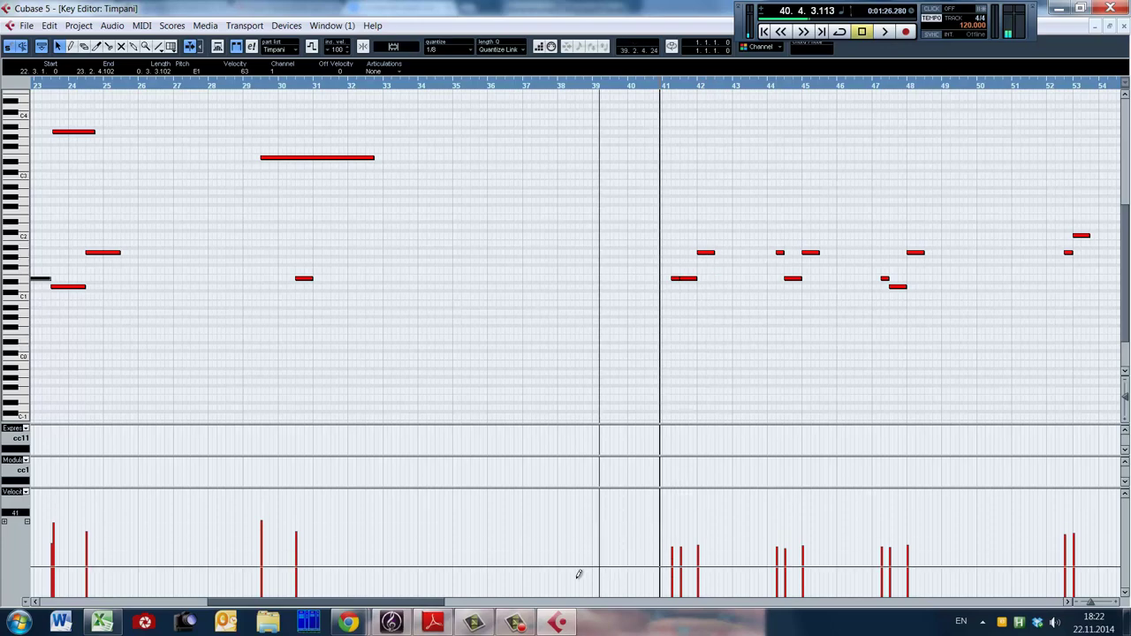
left_click_drag(415, 606, 486, 606)
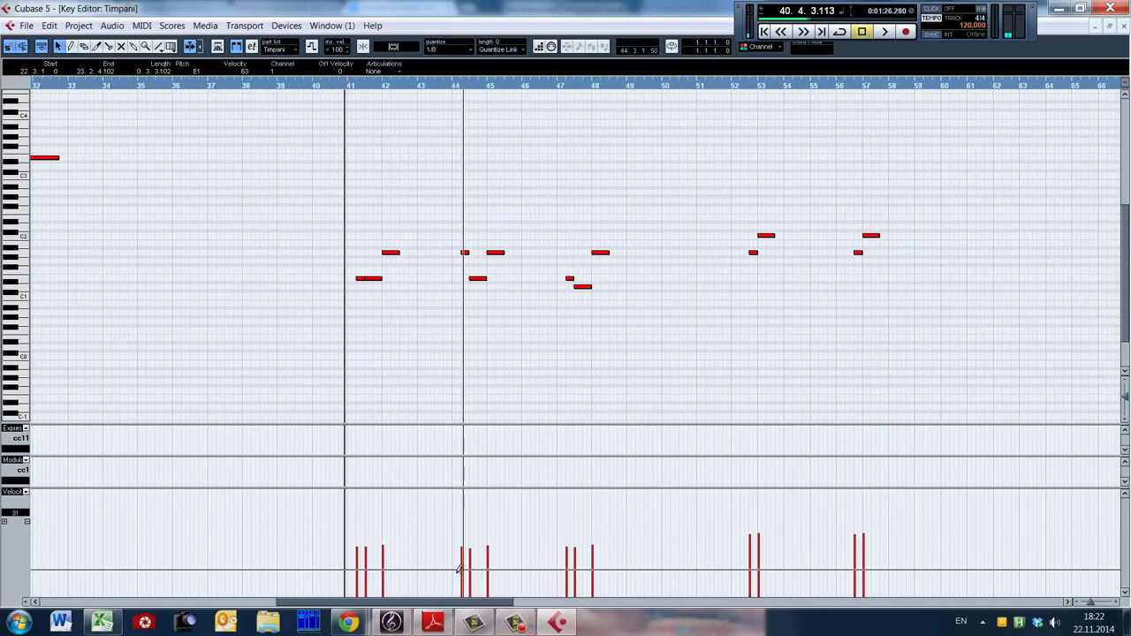
mouse_move(430, 605)
left_mouse_down()
mouse_move(459, 606)
mouse_move(448, 606)
left_mouse_up()
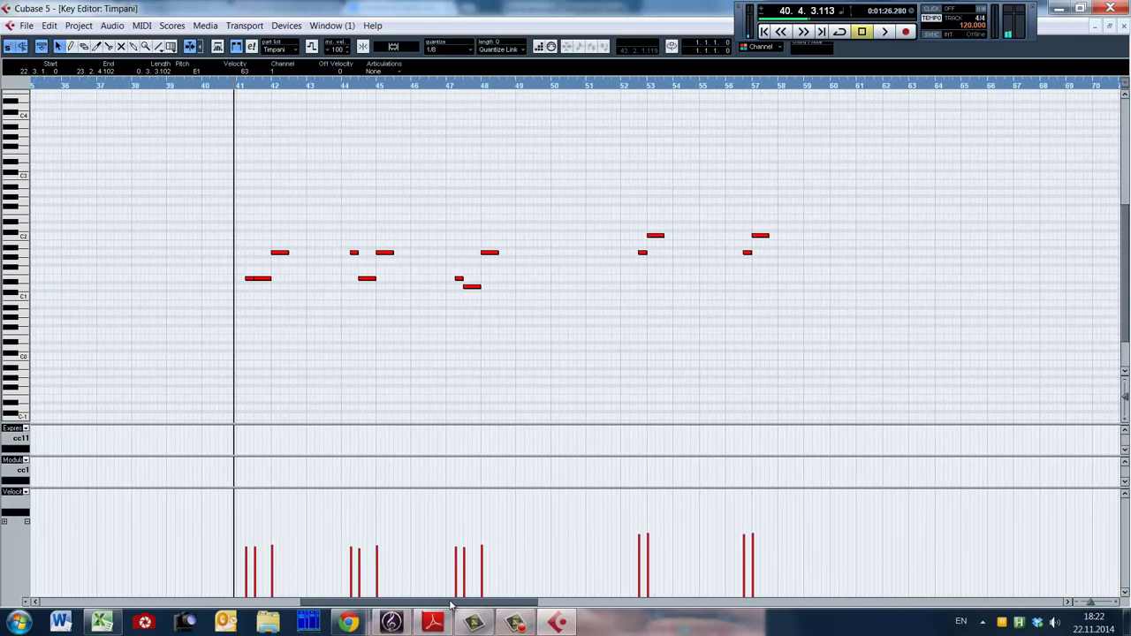
Play back the group of timpani notes starting at bar 44.
left_click(341, 300)
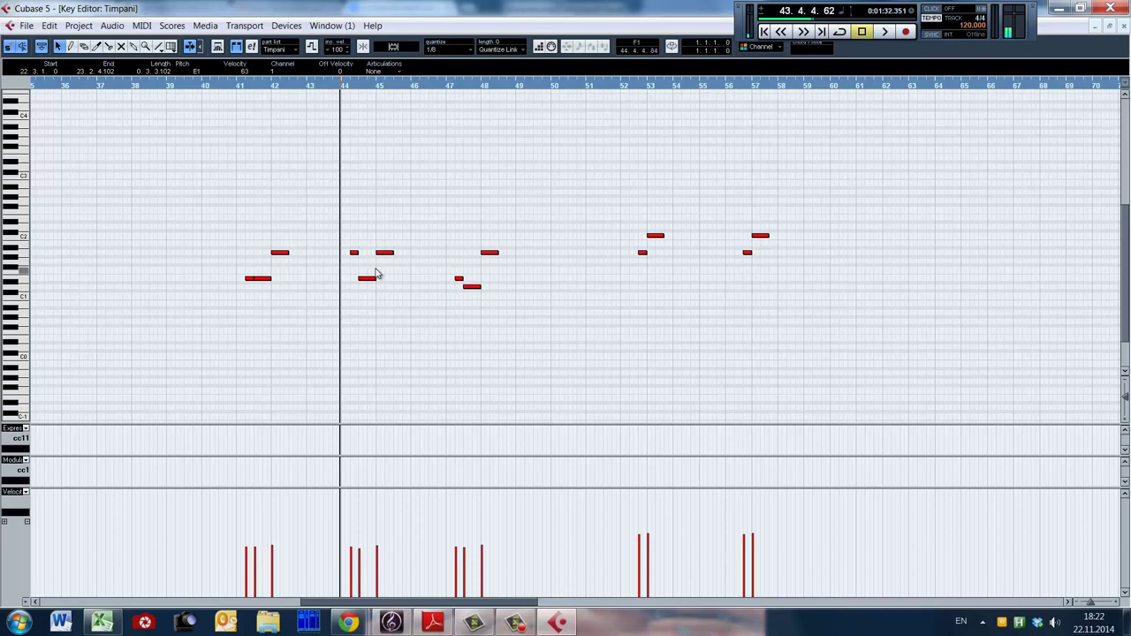
left_click(343, 277)
key("space")
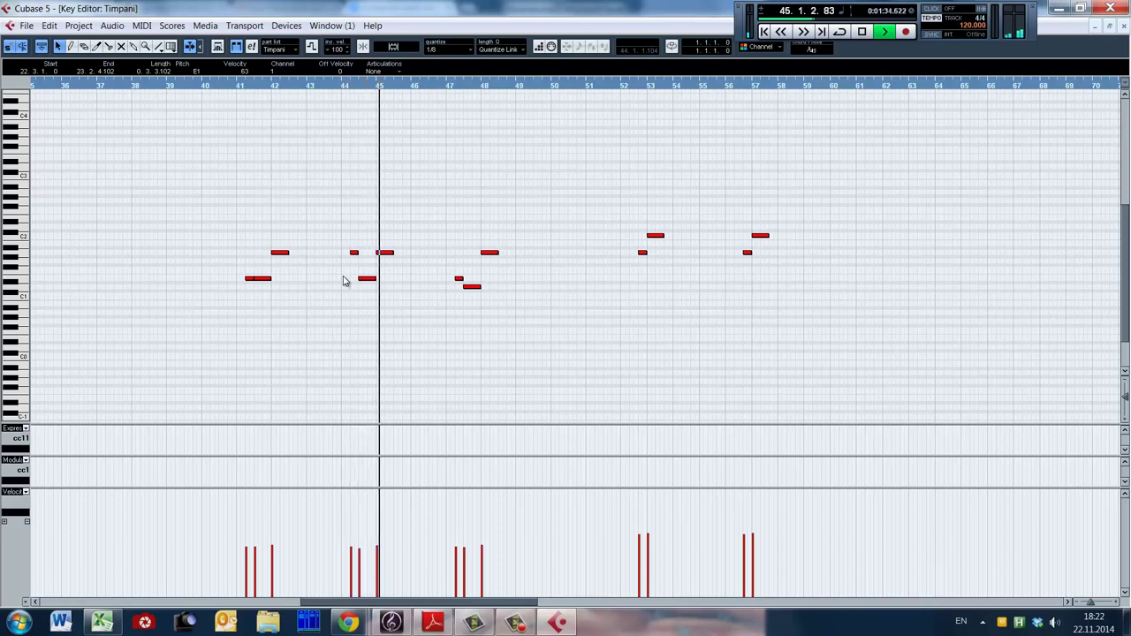
key("space")
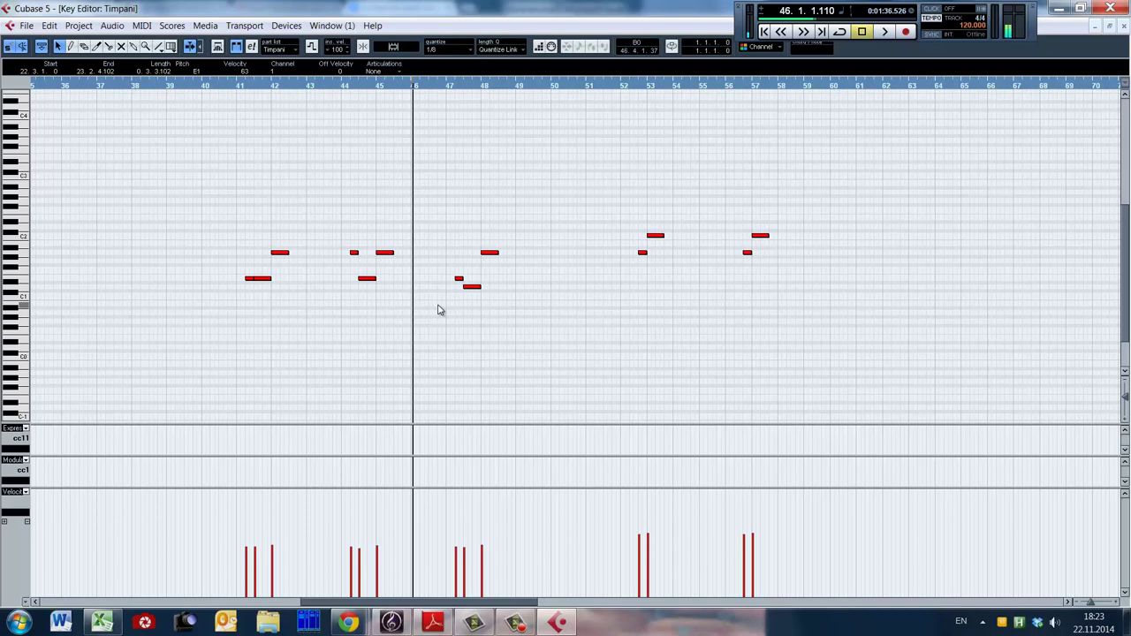
Select every second C1 note from bar 73 onward and transpose the selection up two octaves to C3.
scroll(655, 533, "right", 10)
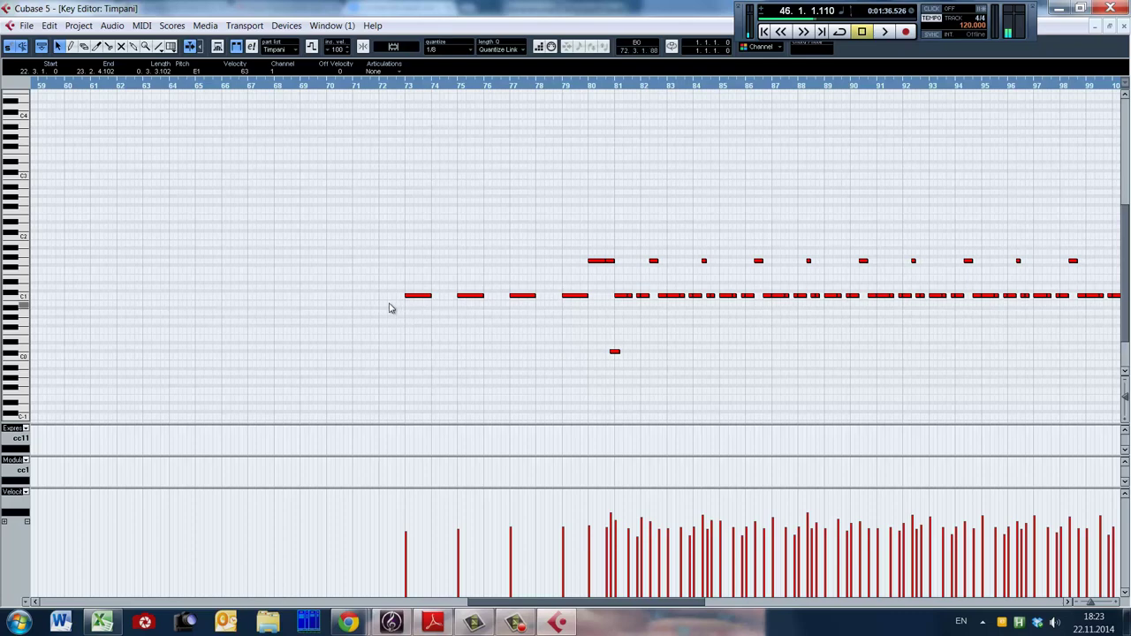
left_click_drag(386, 303, 1008, 294)
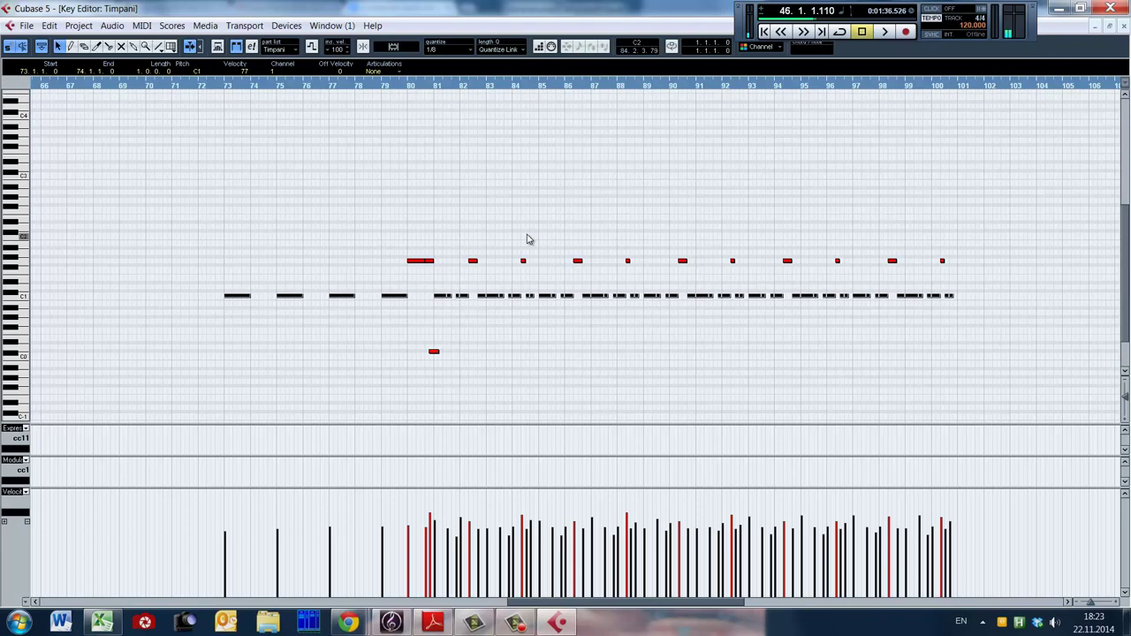
key("ctrl+a")
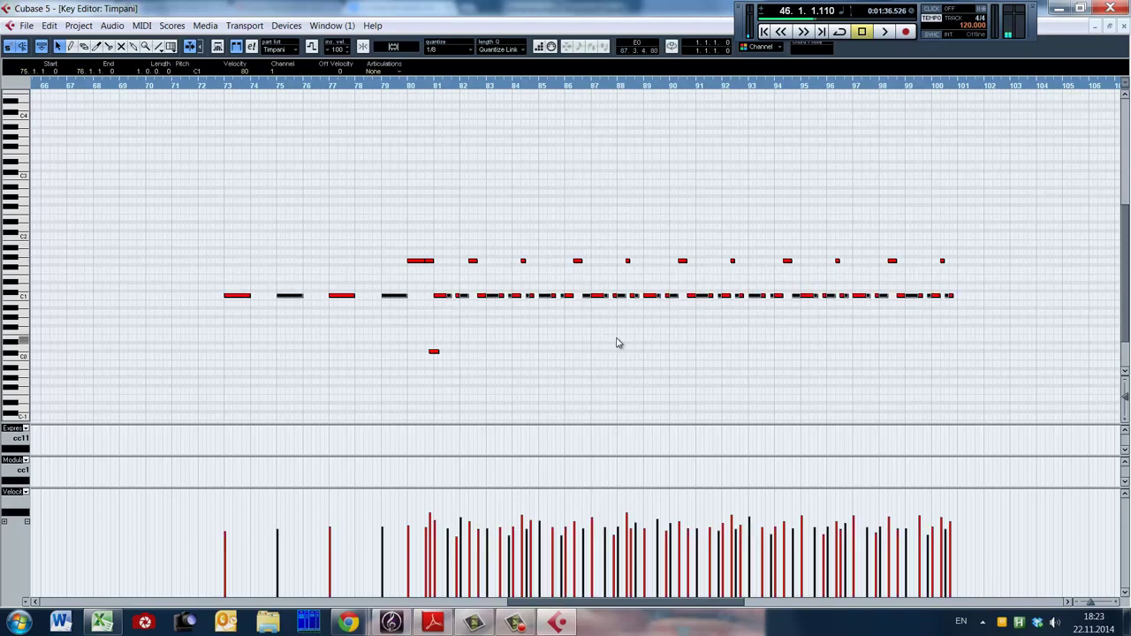
key("shift+Up")
key("shift+Up")
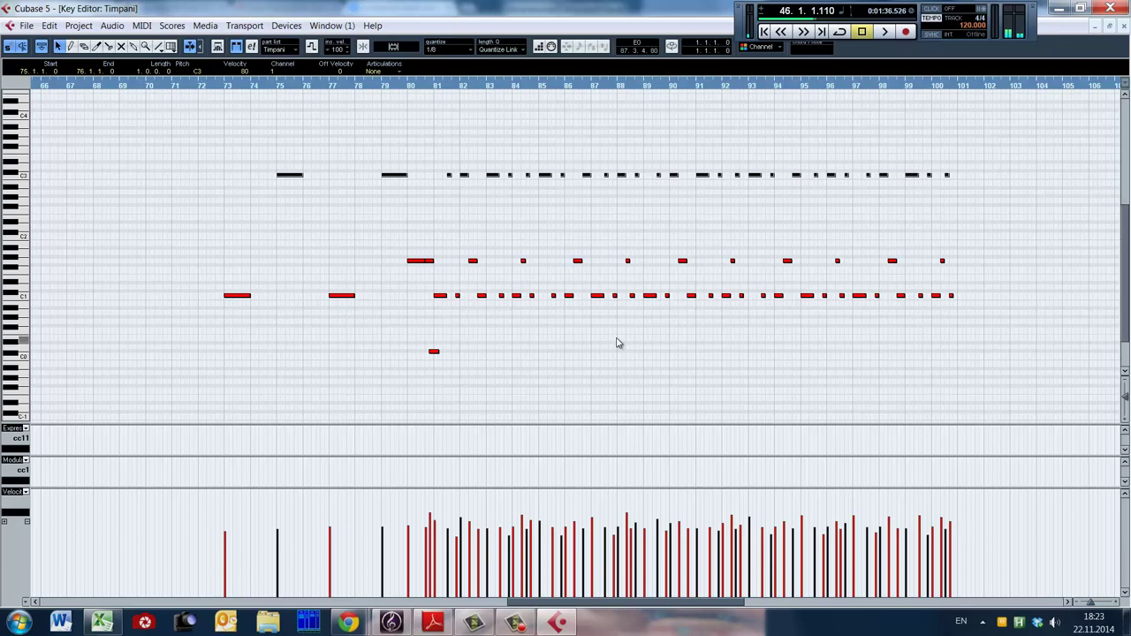
Transpose the alternate notes back down two octaves to C1 and clear the selection.
key("shift+Down")
key("shift+Down")
left_click(662, 348)
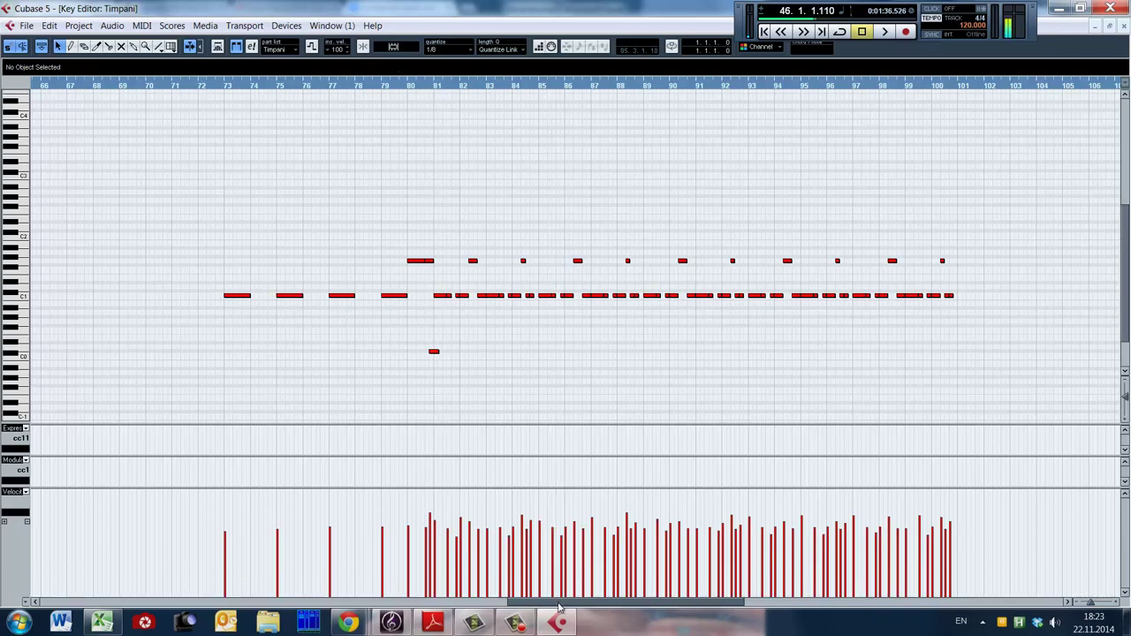
Check the timpani patches loaded in Kontakt, close it and place the playback position just before bar 73.
left_click_drag(558, 602, 442, 601)
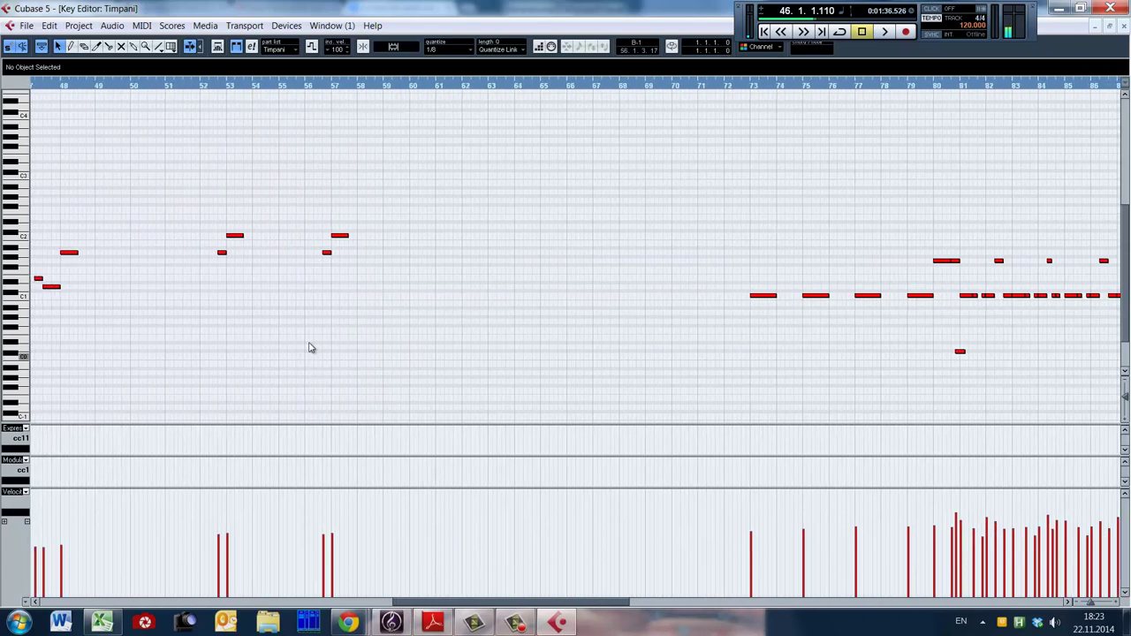
left_click(316, 296)
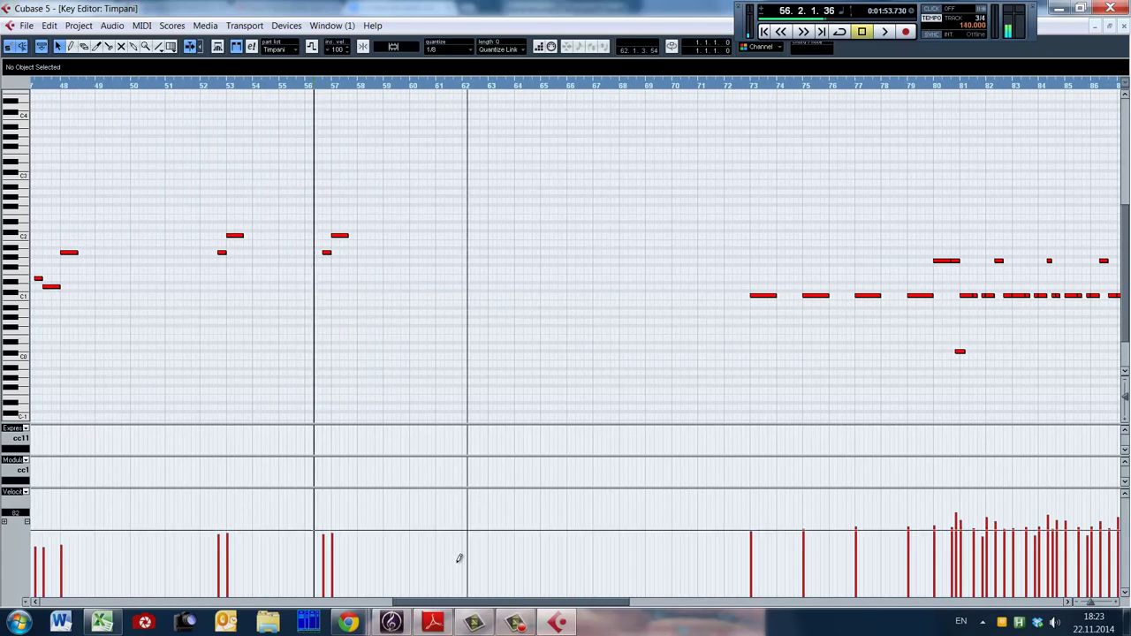
left_click_drag(451, 602, 488, 603)
key("F11")
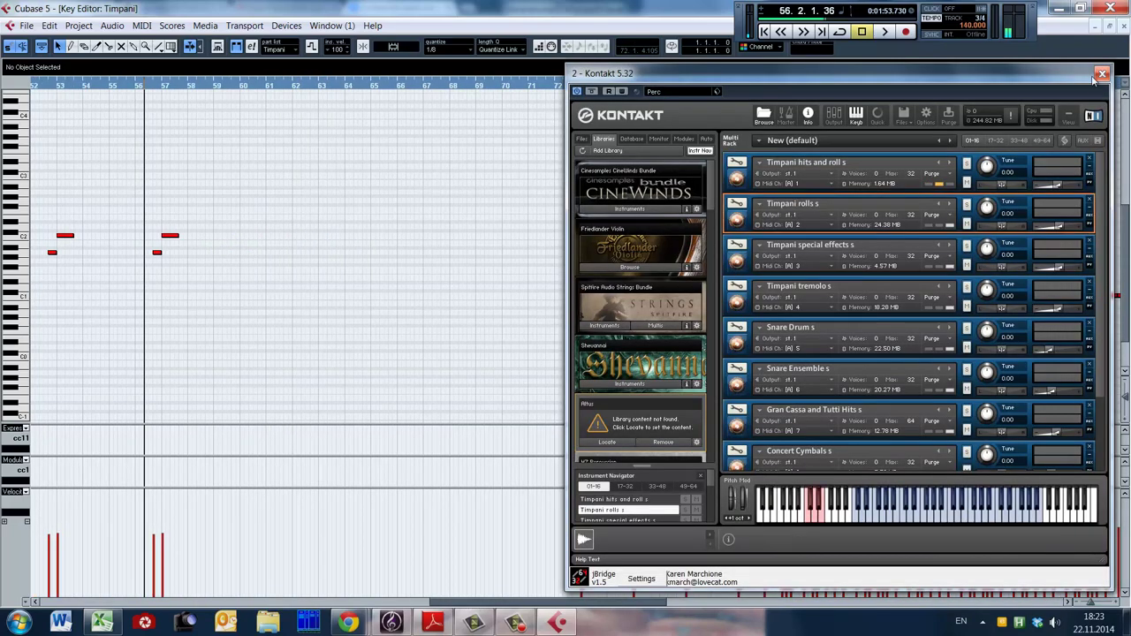
left_click(1101, 73)
left_click(573, 313)
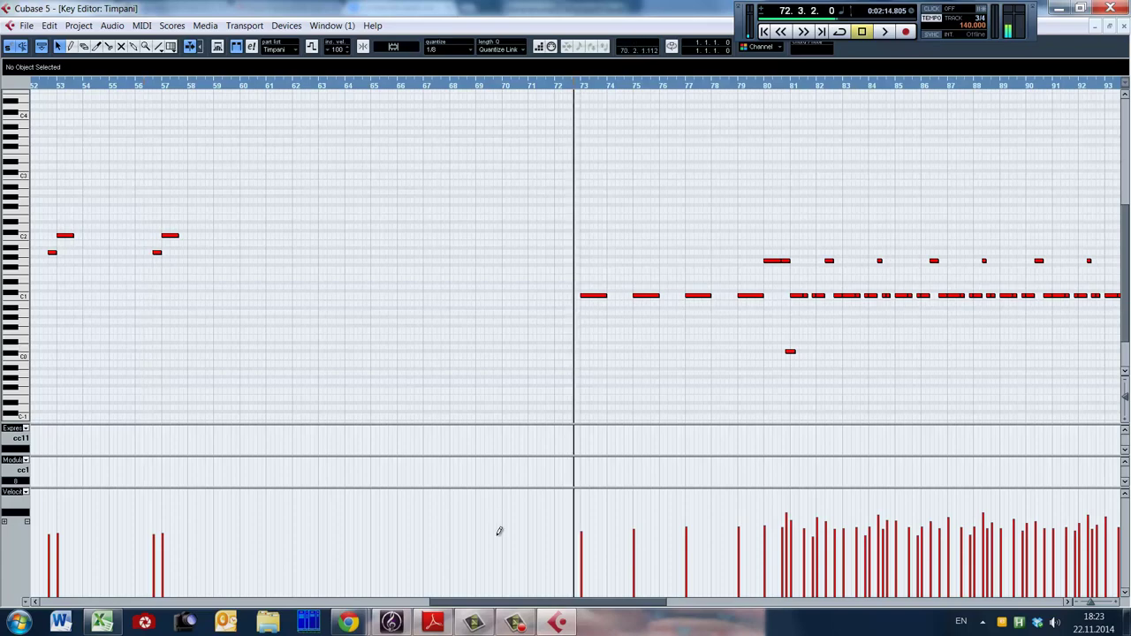
Play the timpani part from just before bar 73 through its last notes around bar 100.
left_click_drag(545, 606, 633, 606)
left_click(169, 344)
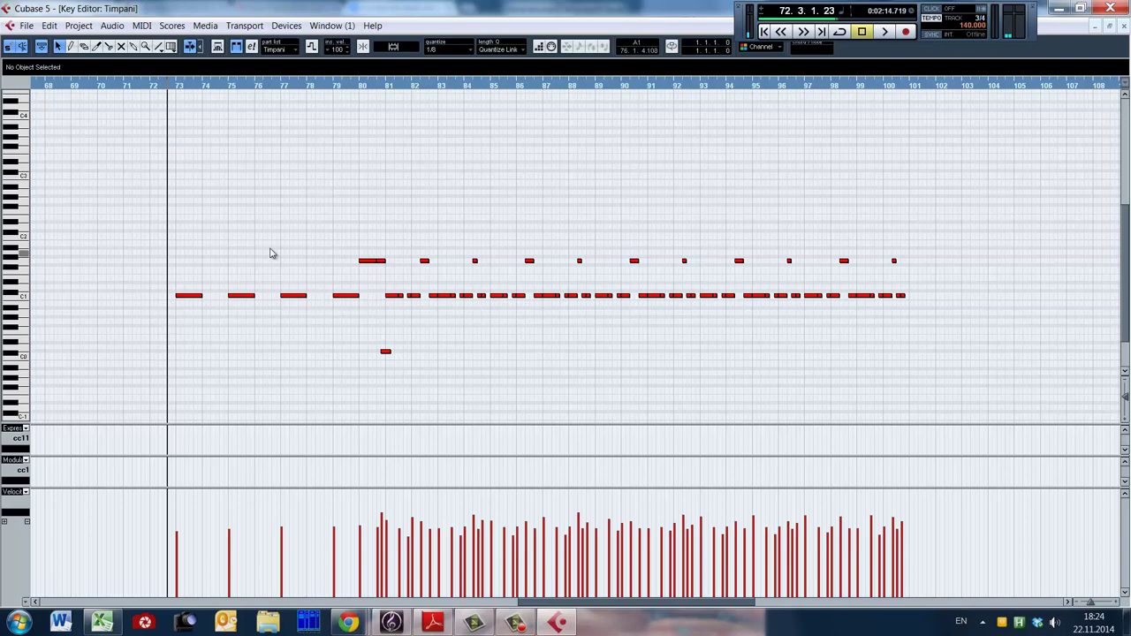
left_click_drag(550, 608, 542, 518)
left_click(329, 332)
key("space")
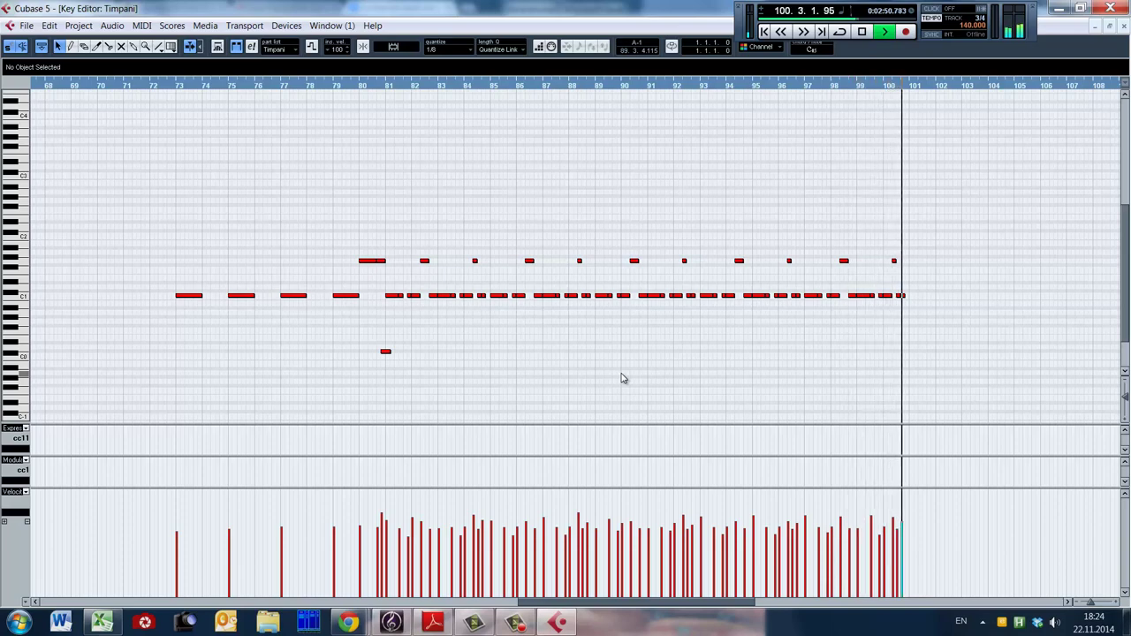
key("space")
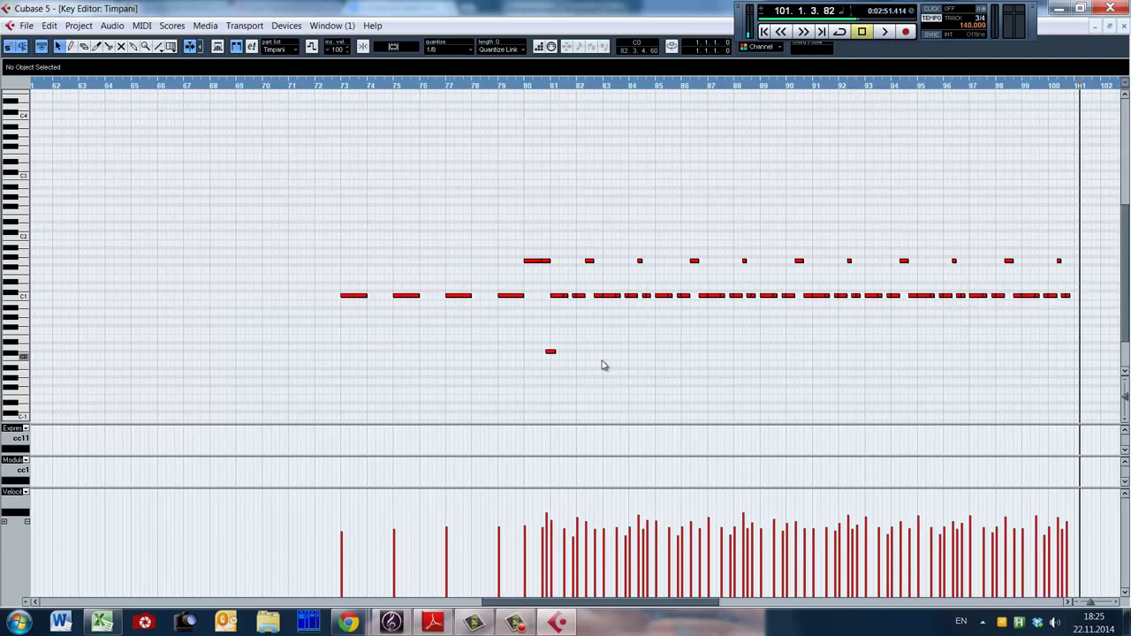
Zoom in on the timpani notes from bar 77 to 90 and place the playback position just before bar 80.
left_click(621, 350)
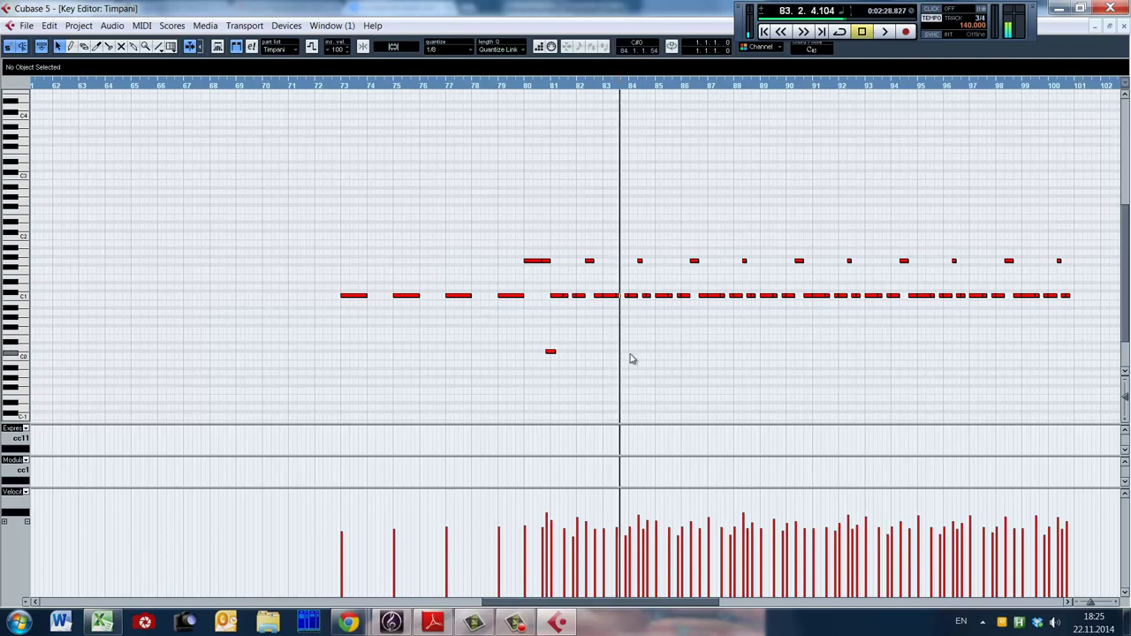
key("h")
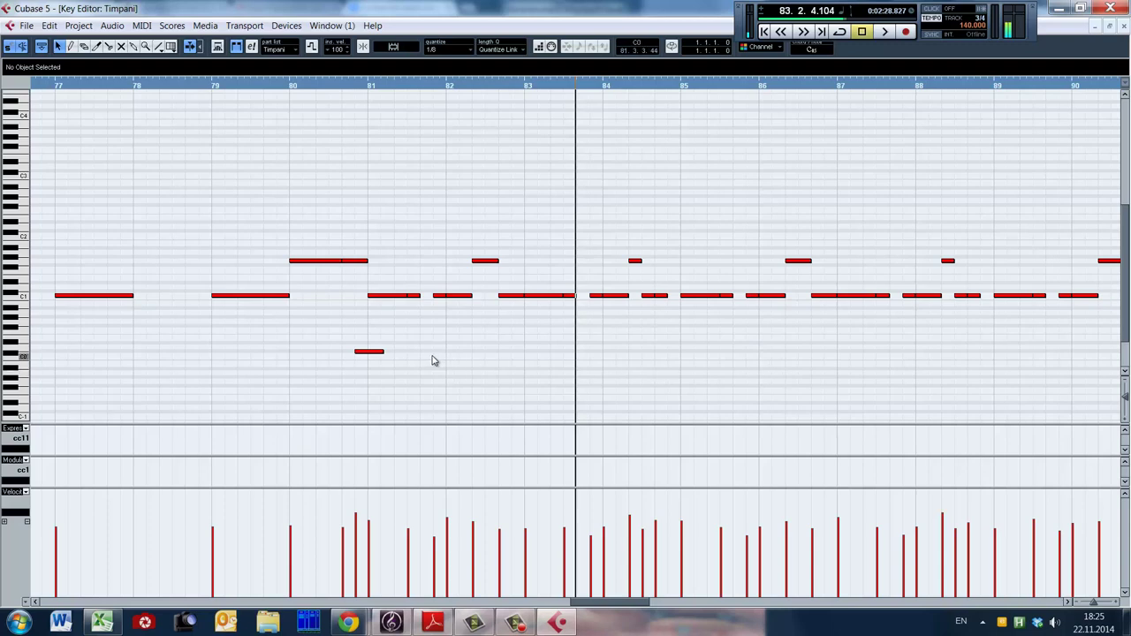
left_click(331, 363)
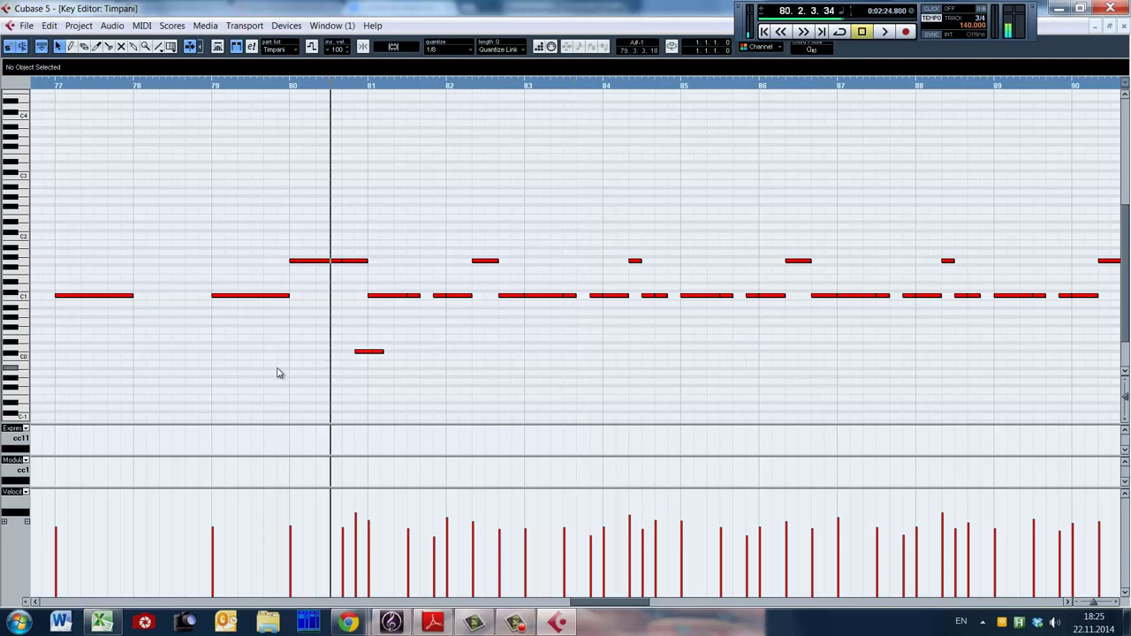
left_click(276, 374)
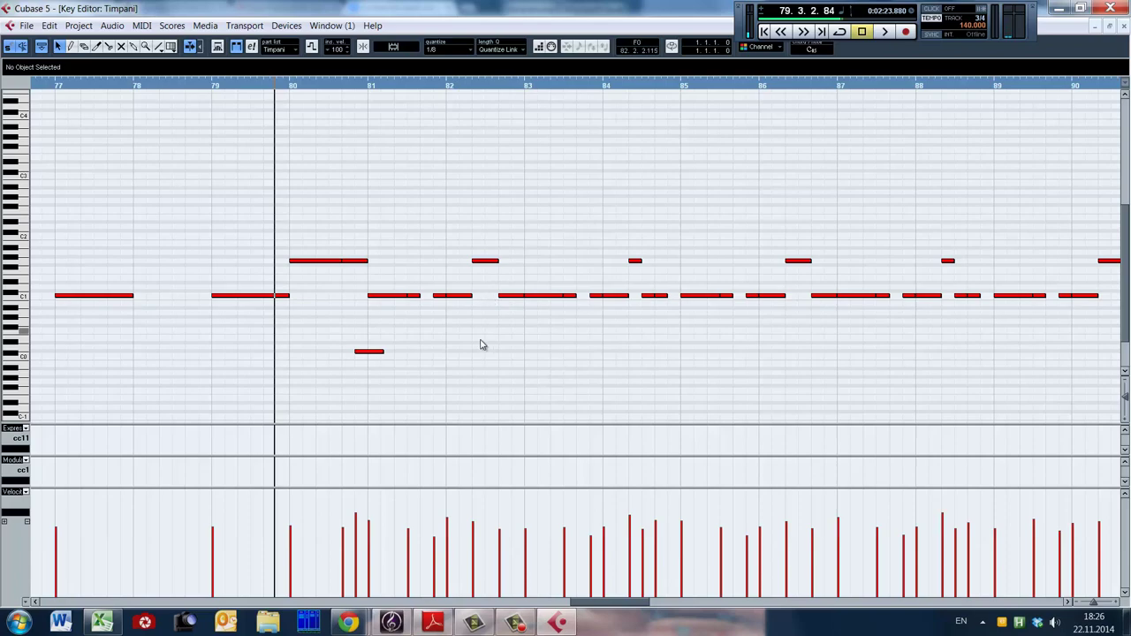
Switch to the Snare Drum part and look over its notes and keyswitches from bar 68 to 91.
left_click_drag(606, 602, 689, 602)
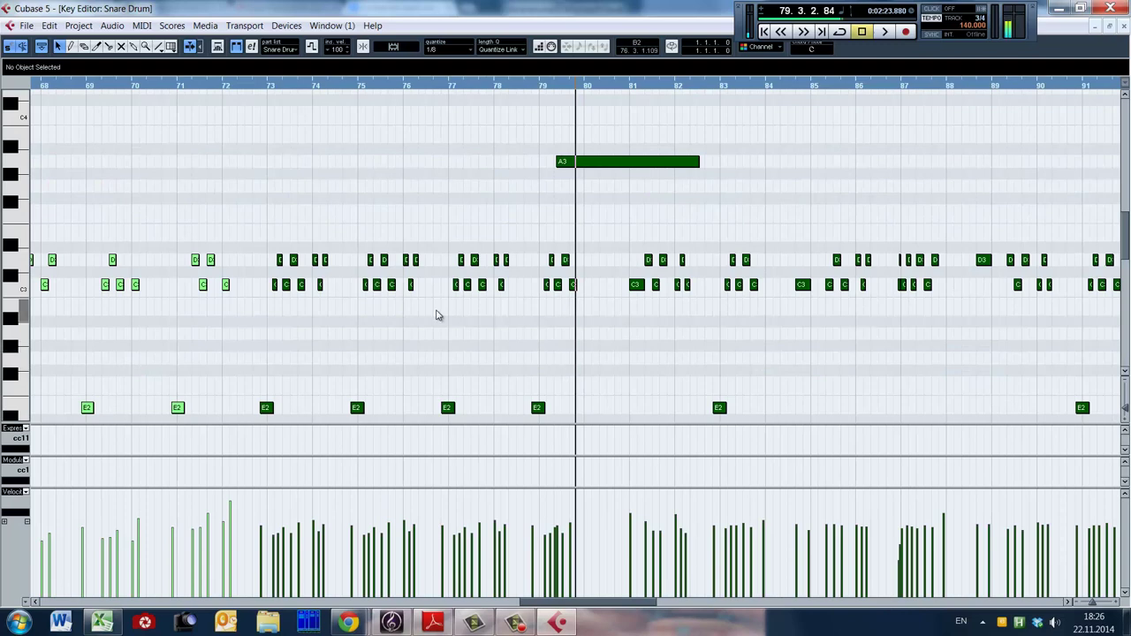
left_click(408, 334)
left_click(363, 346)
left_click(350, 347)
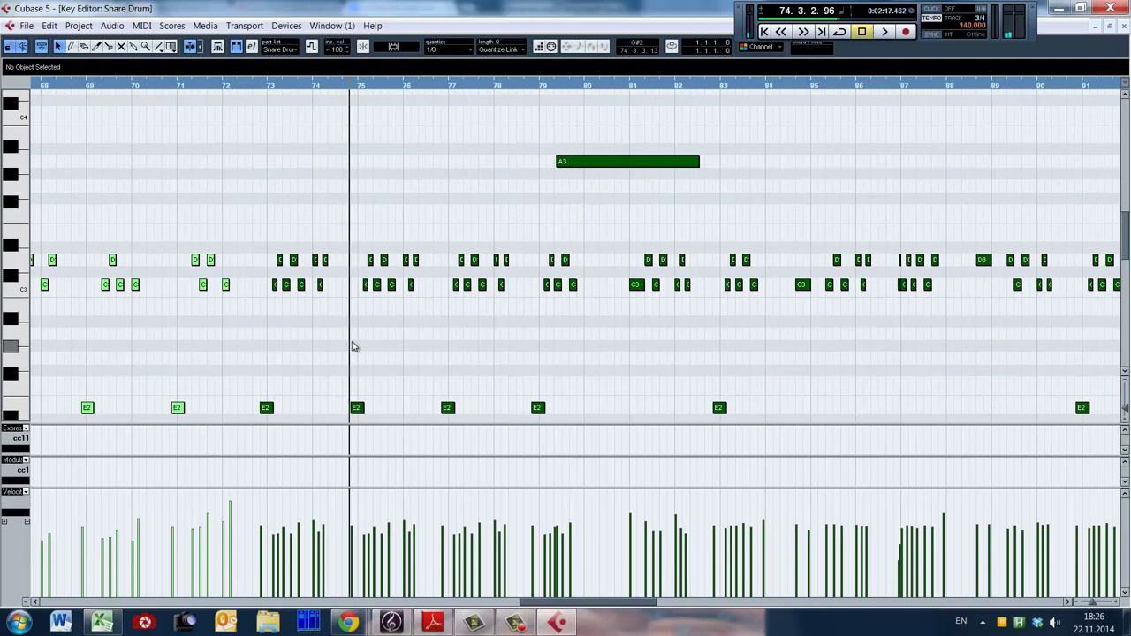
key("shift+g")
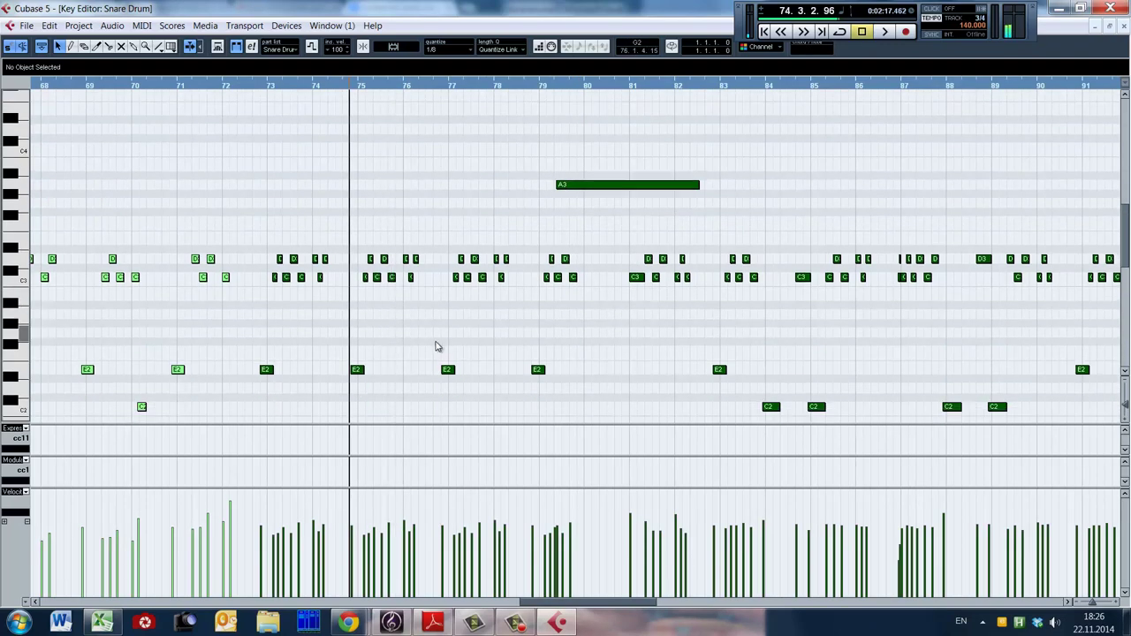
left_click(433, 330)
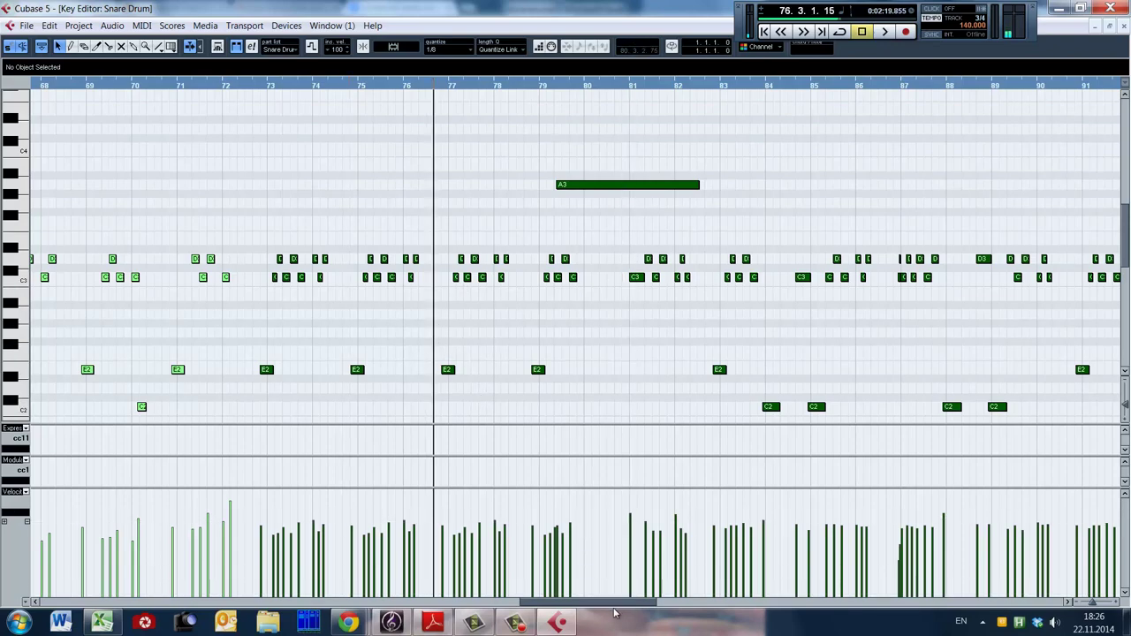
Examine the snare drum notes and velocities up to bar 104, and return to the opening phrase at bar 49.
left_click_drag(612, 606, 683, 610)
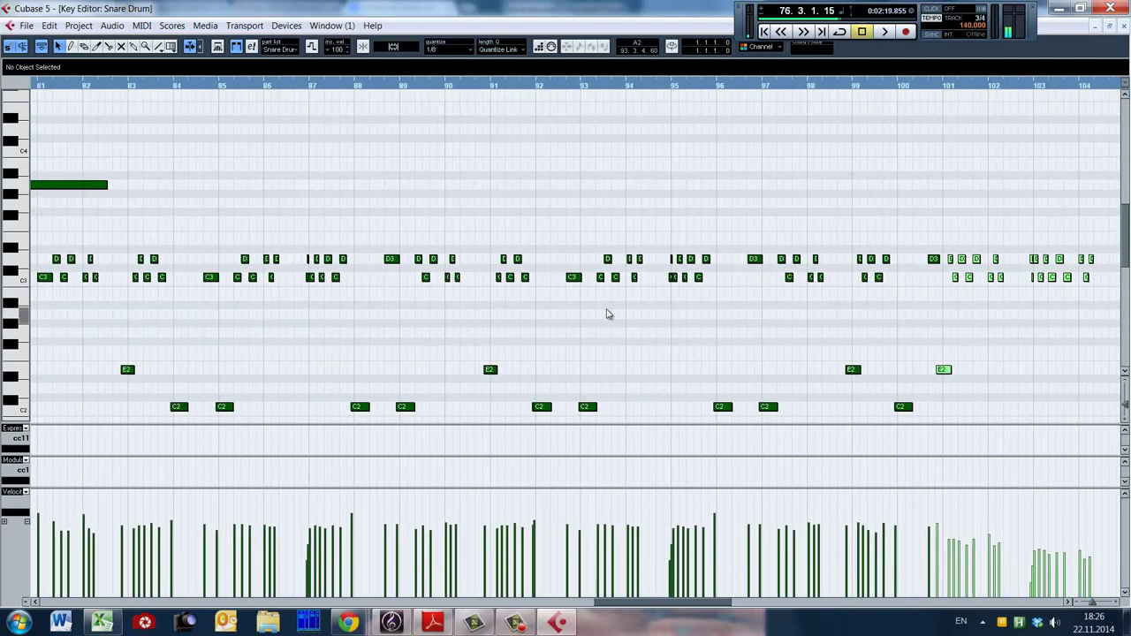
left_click(581, 88)
left_click(697, 328)
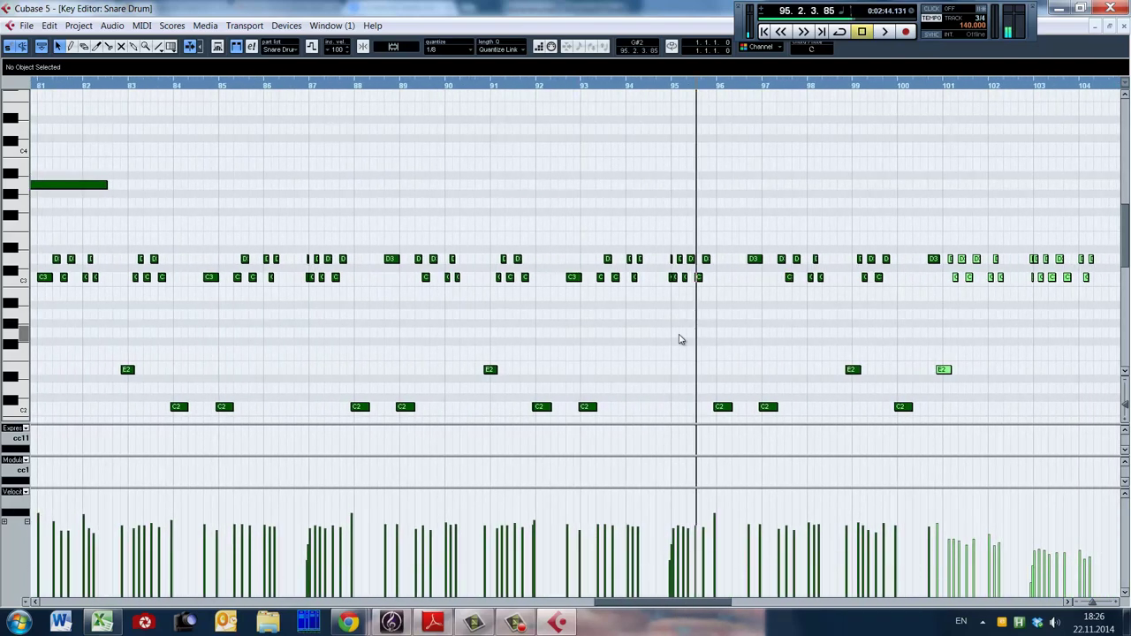
left_click(666, 332)
left_click(422, 332)
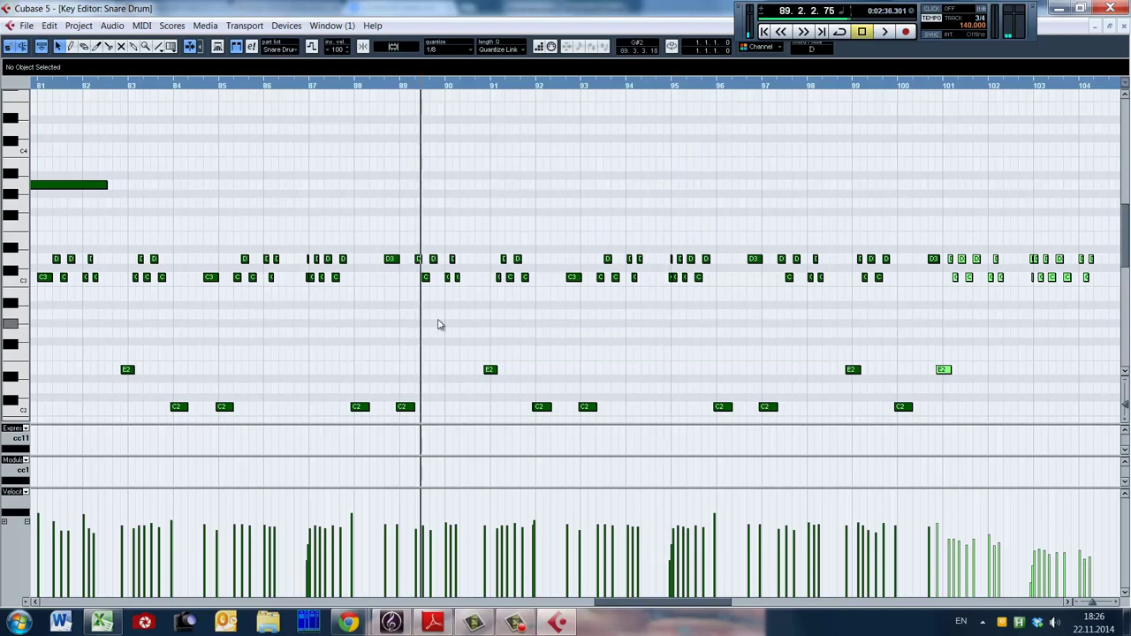
left_click_drag(622, 606, 557, 606)
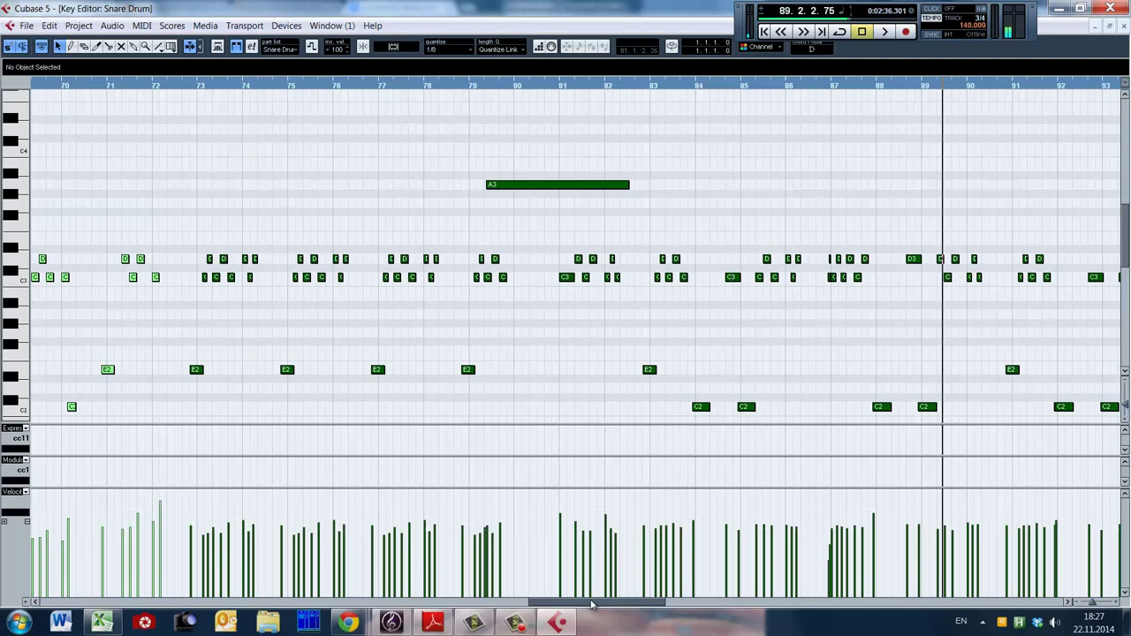
left_click_drag(590, 604, 437, 587)
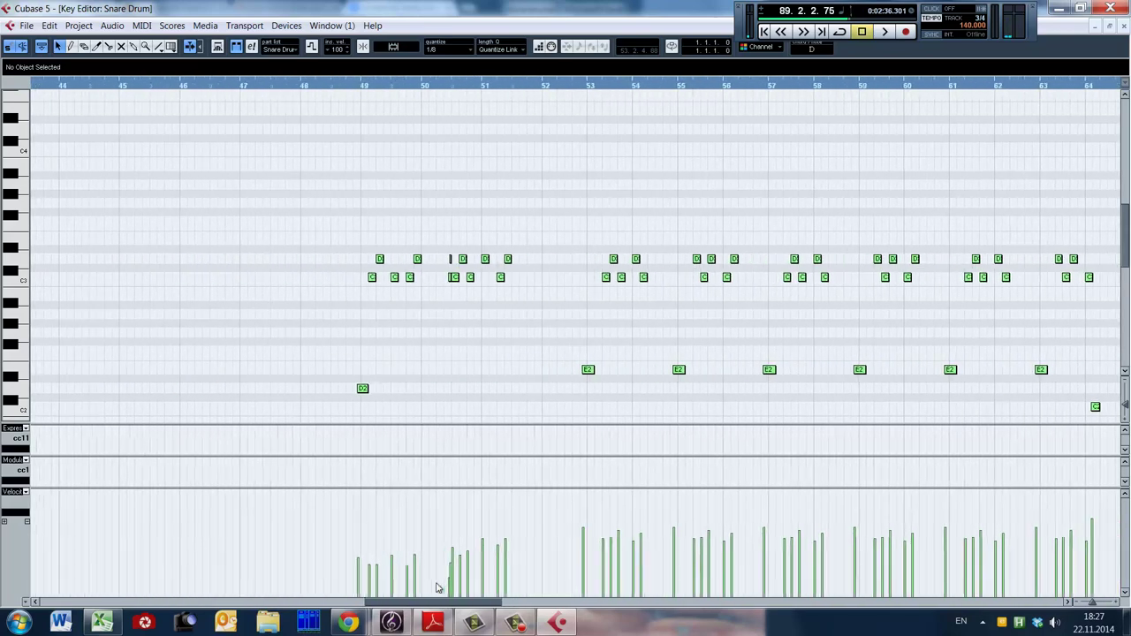
Look through the percussion instruments loaded in Kontakt and close the plug-in window.
key("alt+Tab")
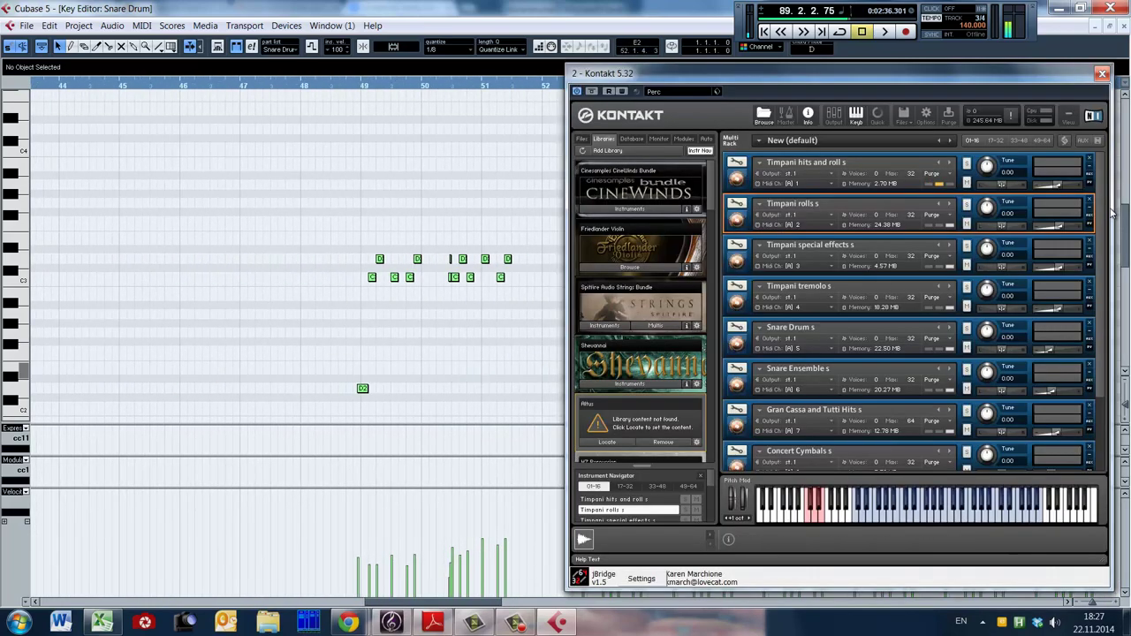
scroll(1101, 229, "down", 2)
scroll(1101, 231, "down", 2)
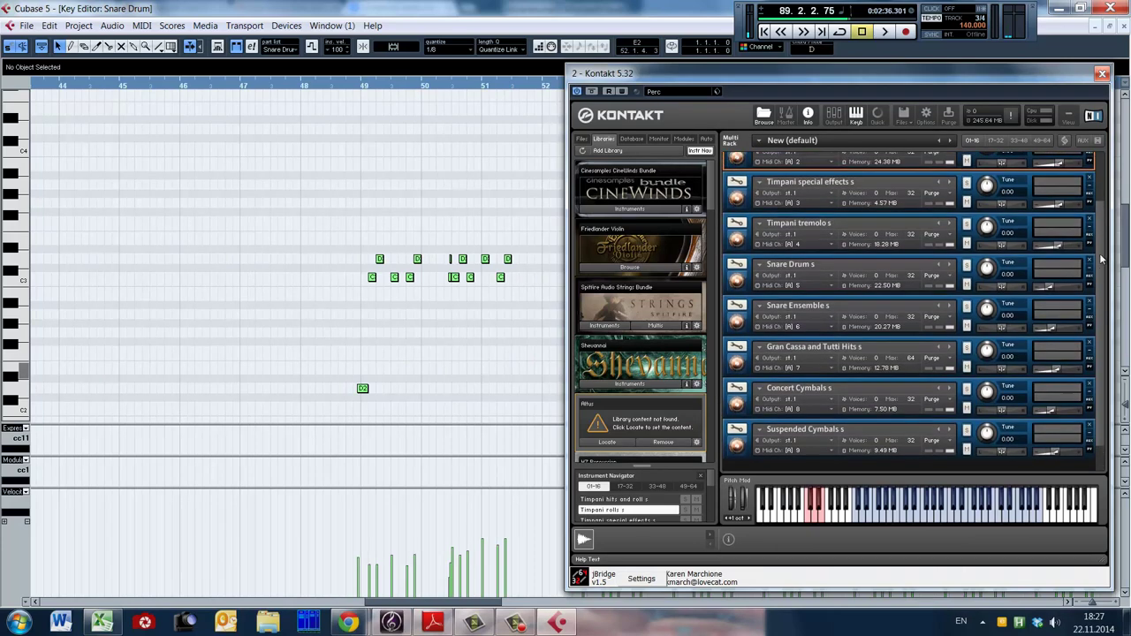
scroll(1101, 243, "up", 2)
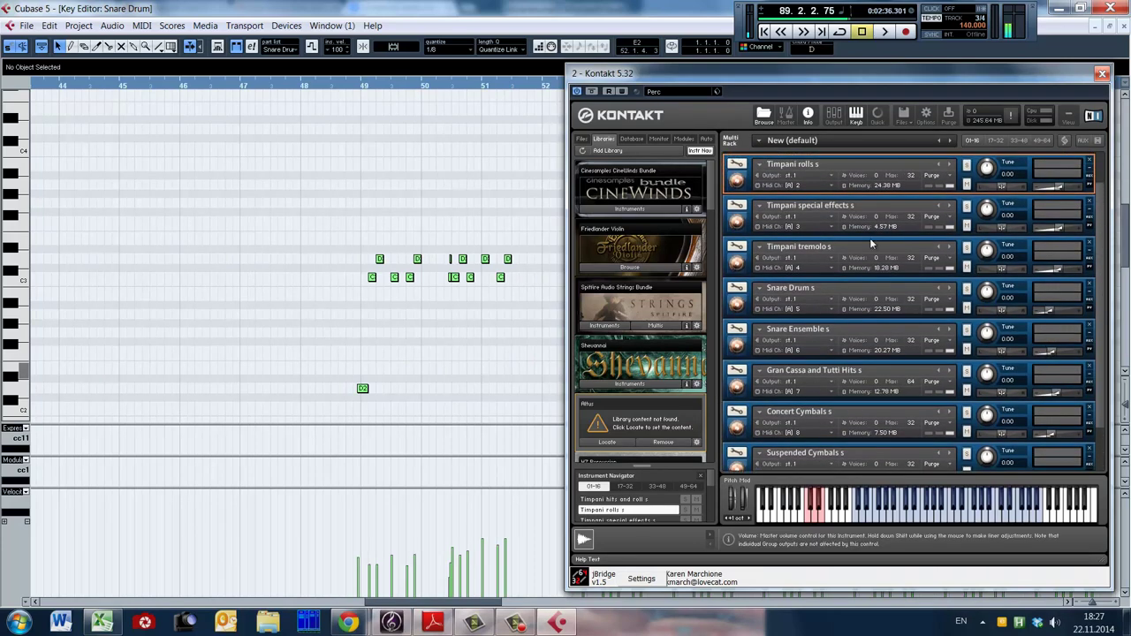
left_click(1101, 74)
Play back the opening snare drum phrase from just before bar 49.
left_click(358, 328)
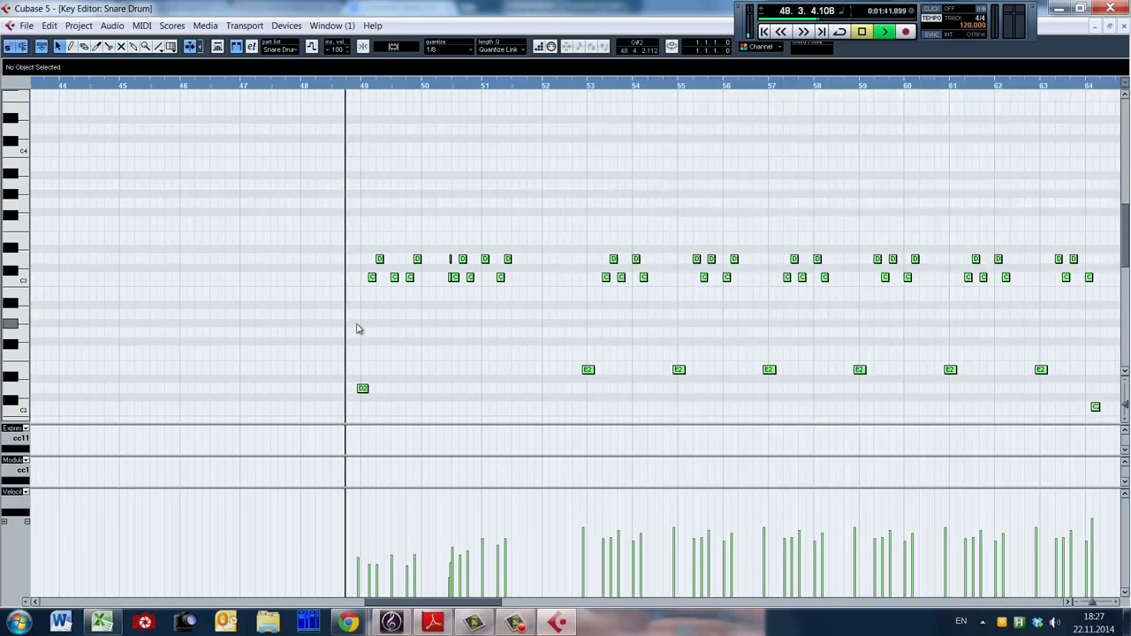
key("space")
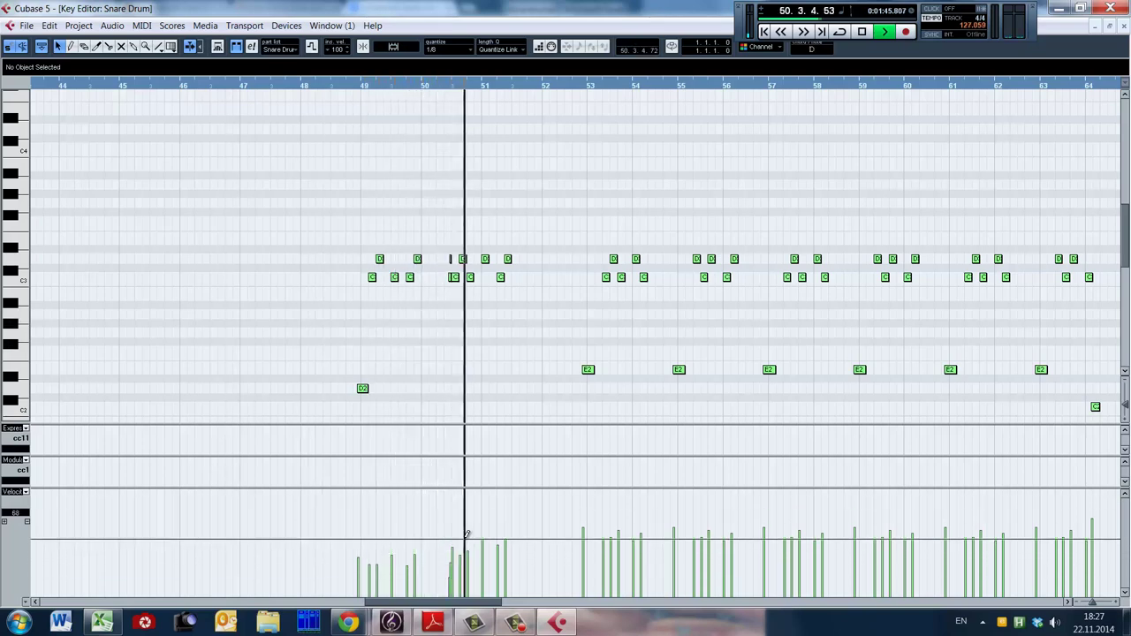
key("space")
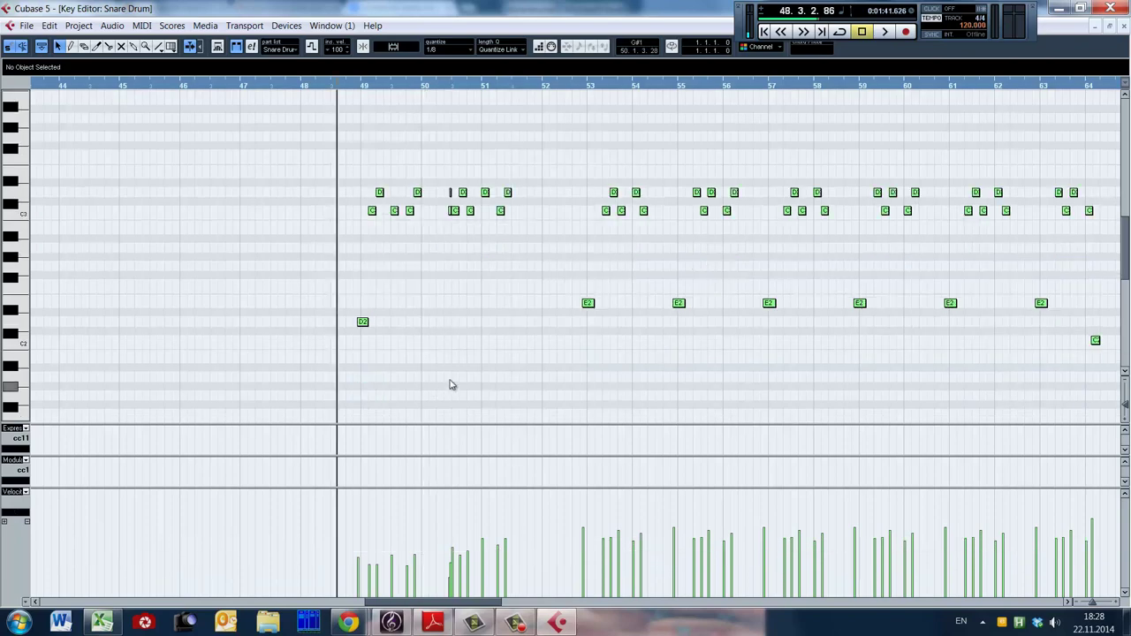
Open the Snare Drum s patch in Kontakt, trigger its keyswitch and select the D2 note at bar 49.
key("h")
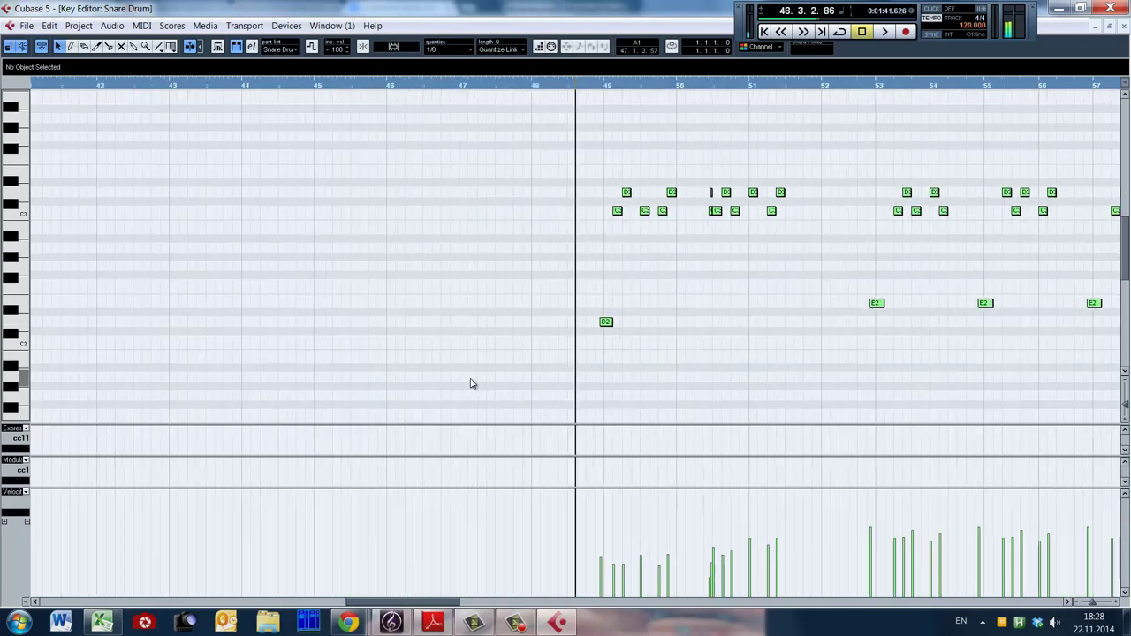
key("h")
left_click_drag(420, 604, 442, 604)
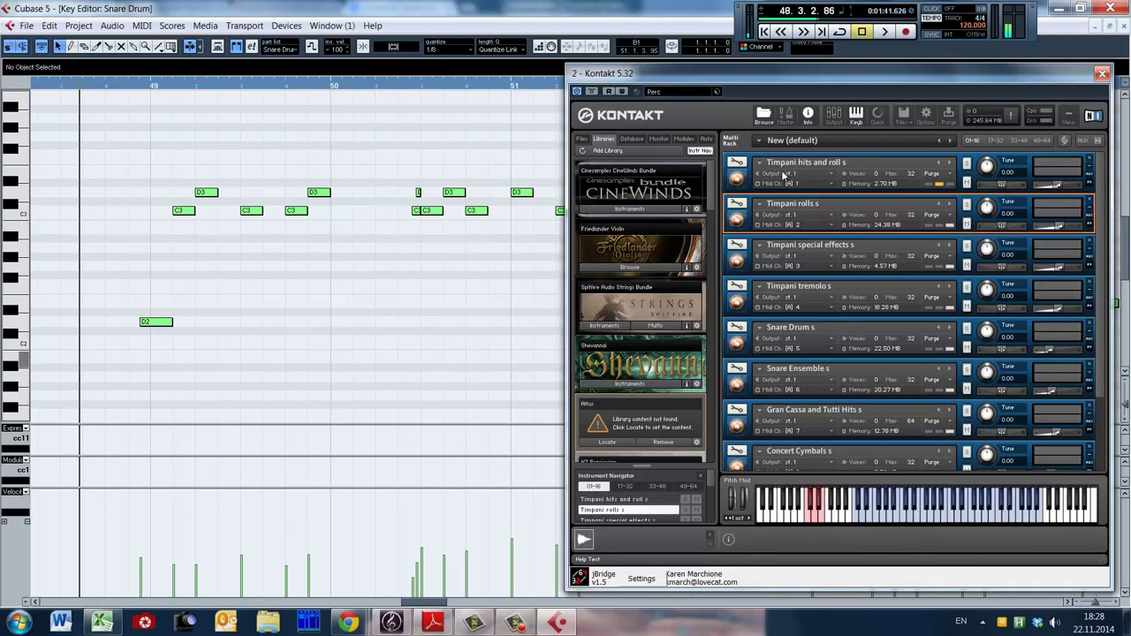
left_click(861, 338)
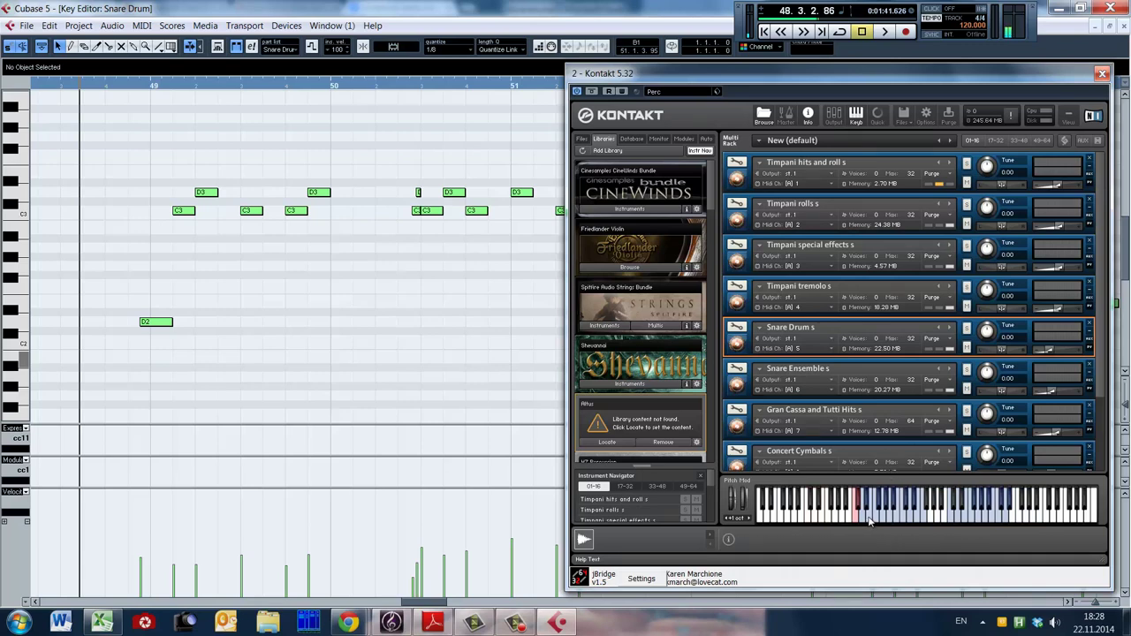
left_click(862, 520)
left_click(155, 323)
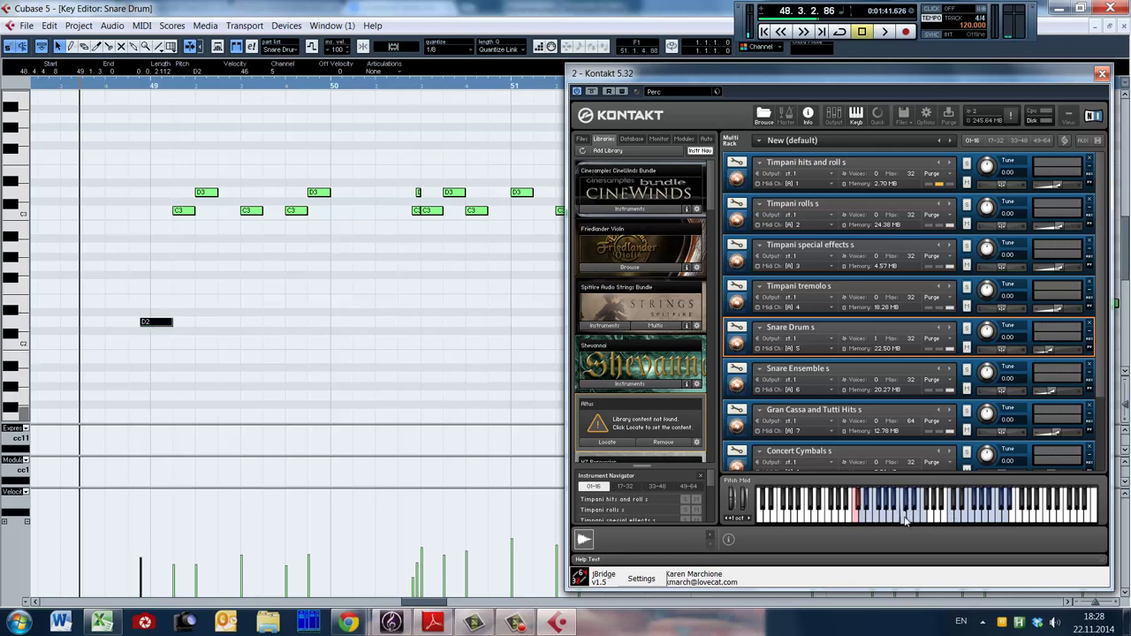
Audition neighbouring keys of the Snare Drum s patch on Kontakt's keyboard.
left_click(904, 520)
left_click(904, 519)
left_click(910, 521)
left_click(916, 521)
left_click(916, 521)
left_click(921, 521)
left_click(924, 520)
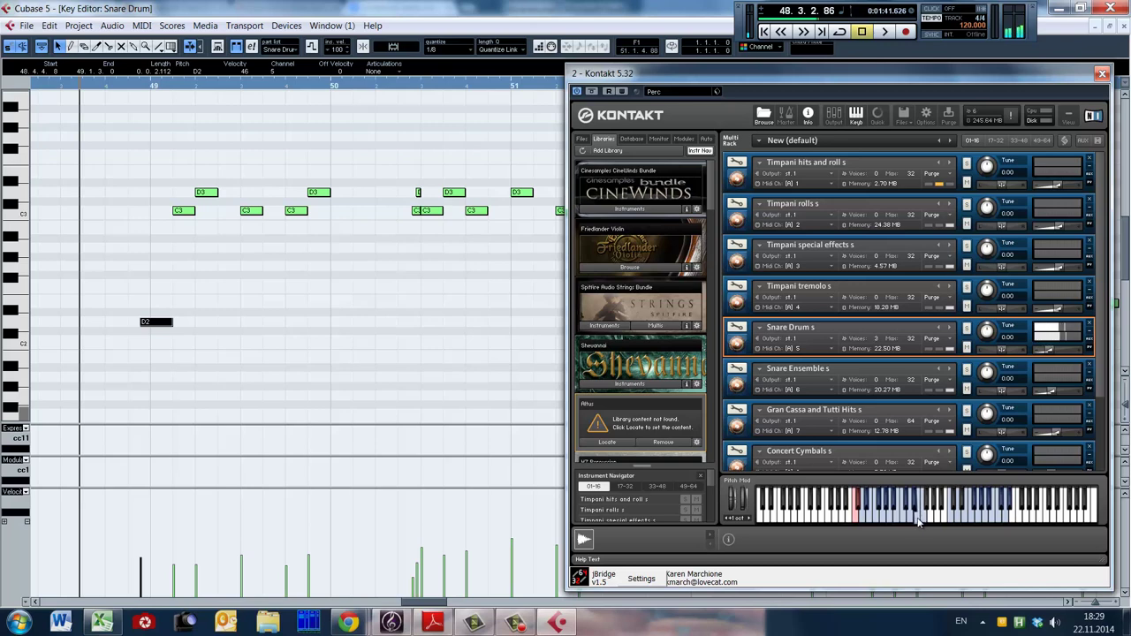
left_click(910, 518)
left_click(912, 512)
left_click(920, 516)
left_click(906, 516)
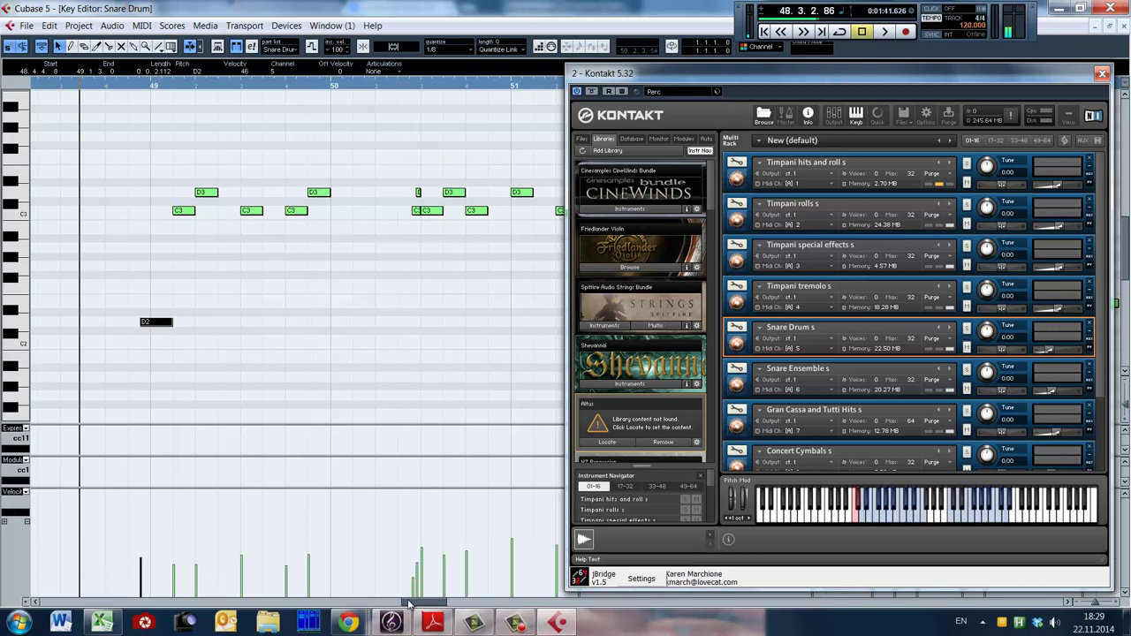
Close Kontakt and play the enlarged snare drum phrase from just before its D2 note at bar 49.
left_click_drag(406, 603, 410, 604)
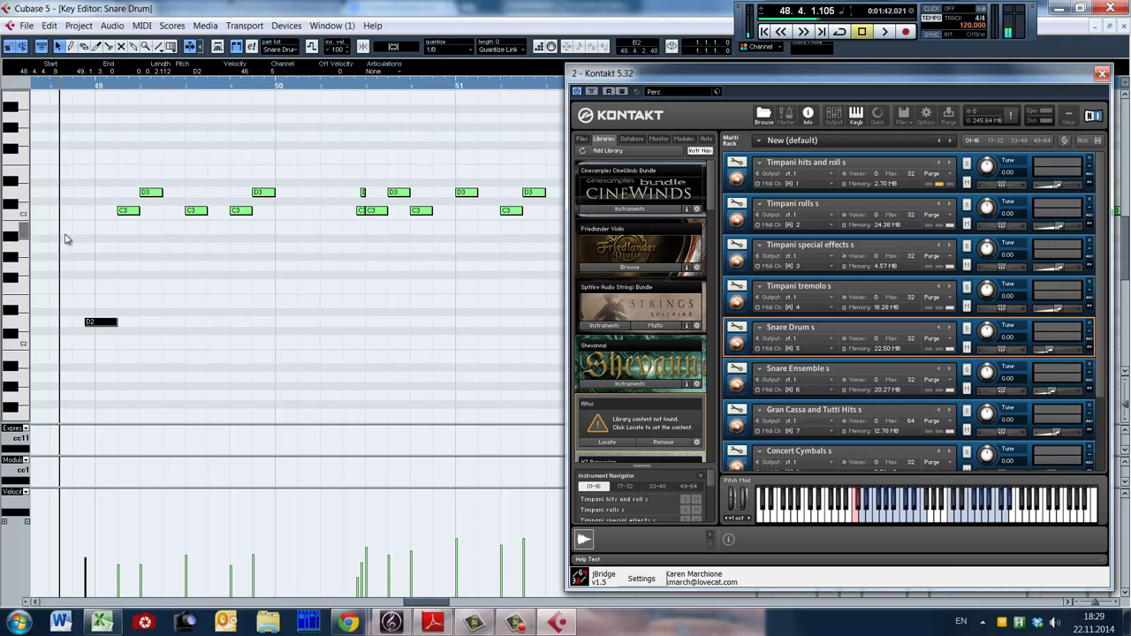
left_click(72, 321)
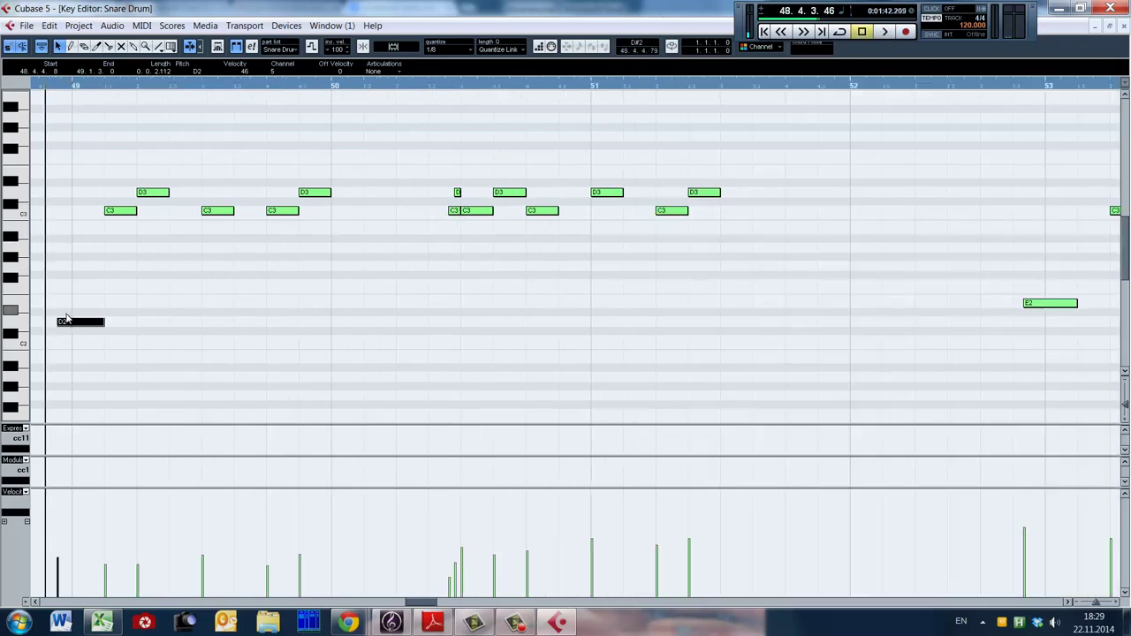
key("space")
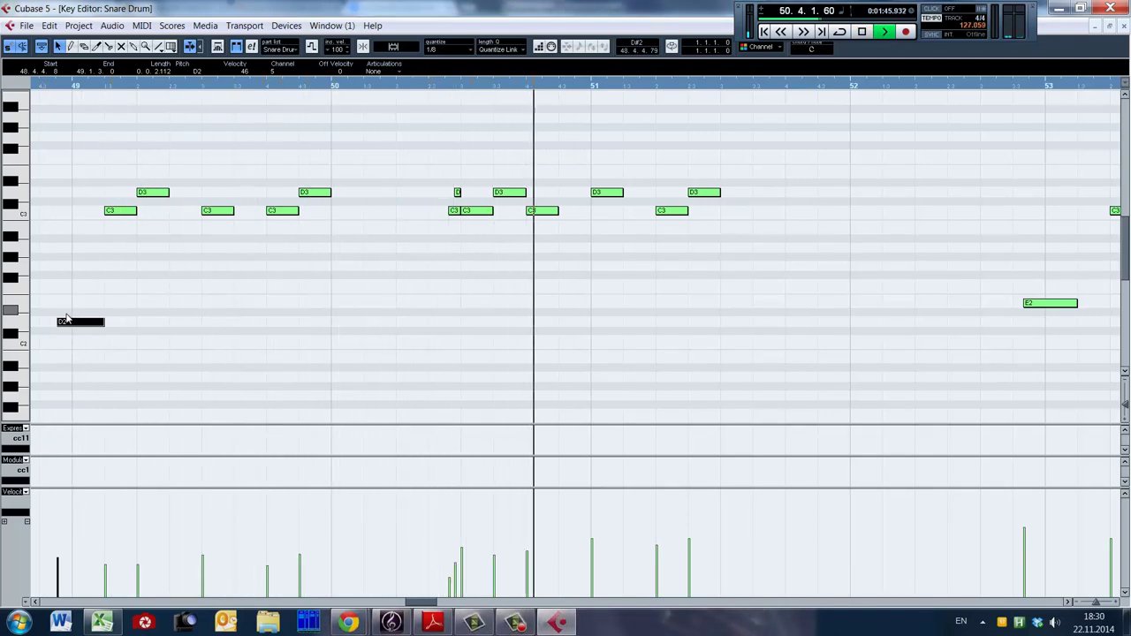
Play the snare drum group in bar 50 from just before its short C3 and D3 notes.
key("space")
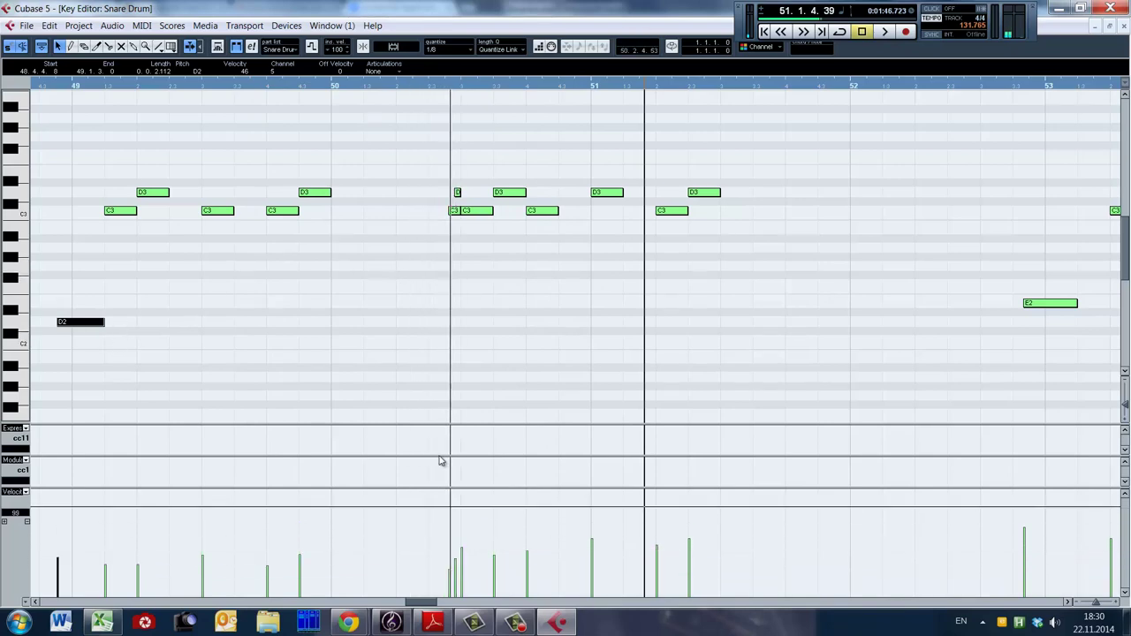
left_click(432, 346)
key("space")
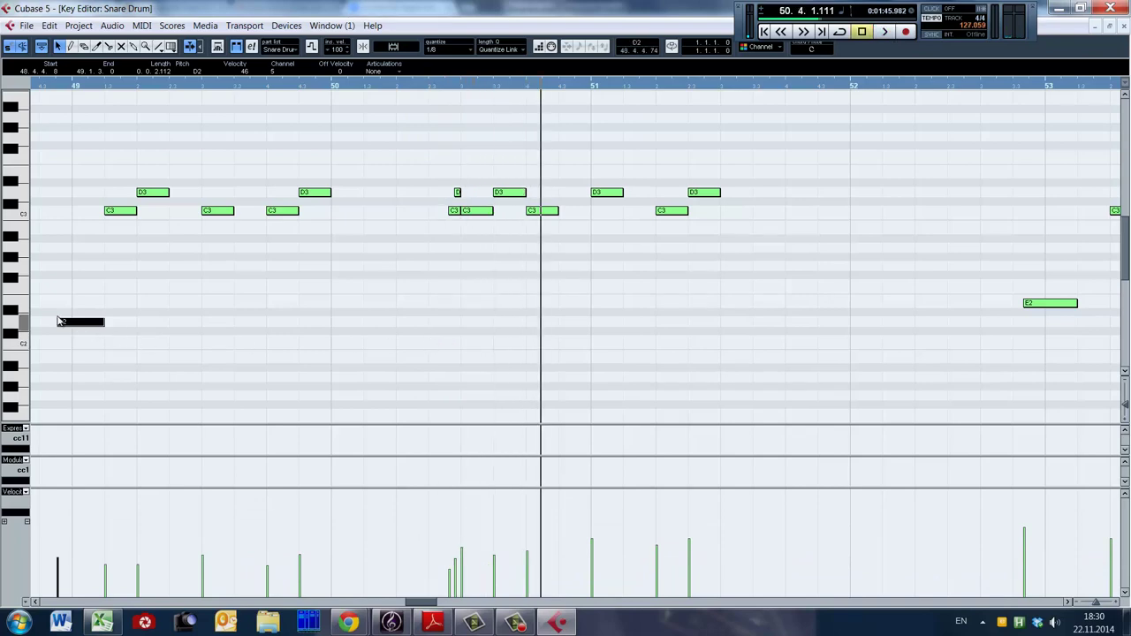
Play the snare drum phrase twice from just before its D2 note at bar 49 into bar 51.
left_click(51, 318)
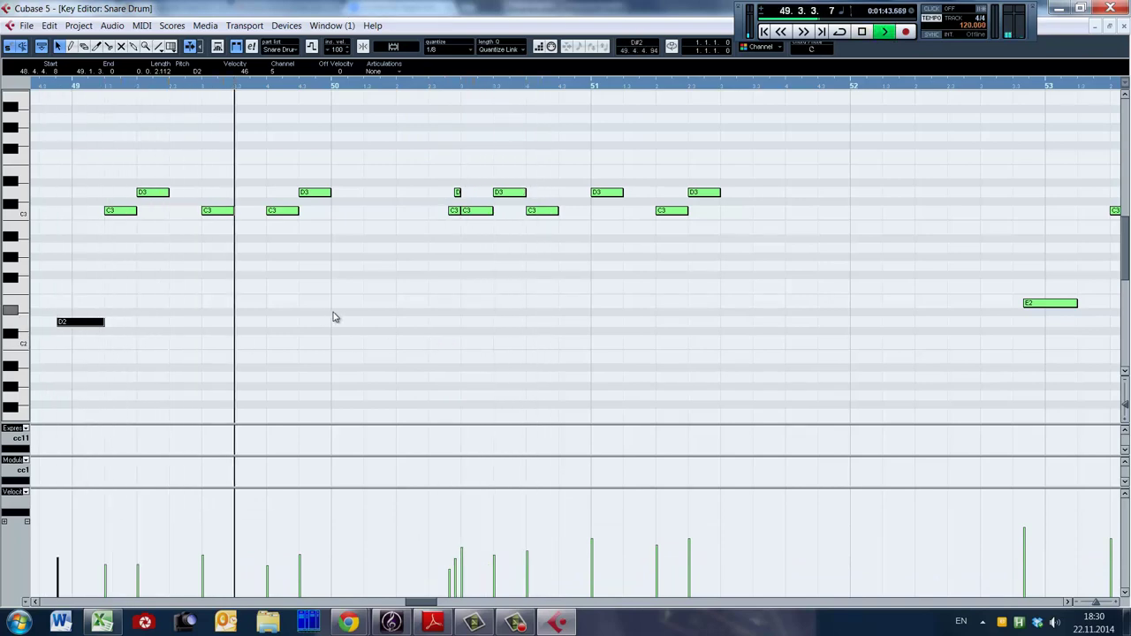
key("space")
left_click(416, 316)
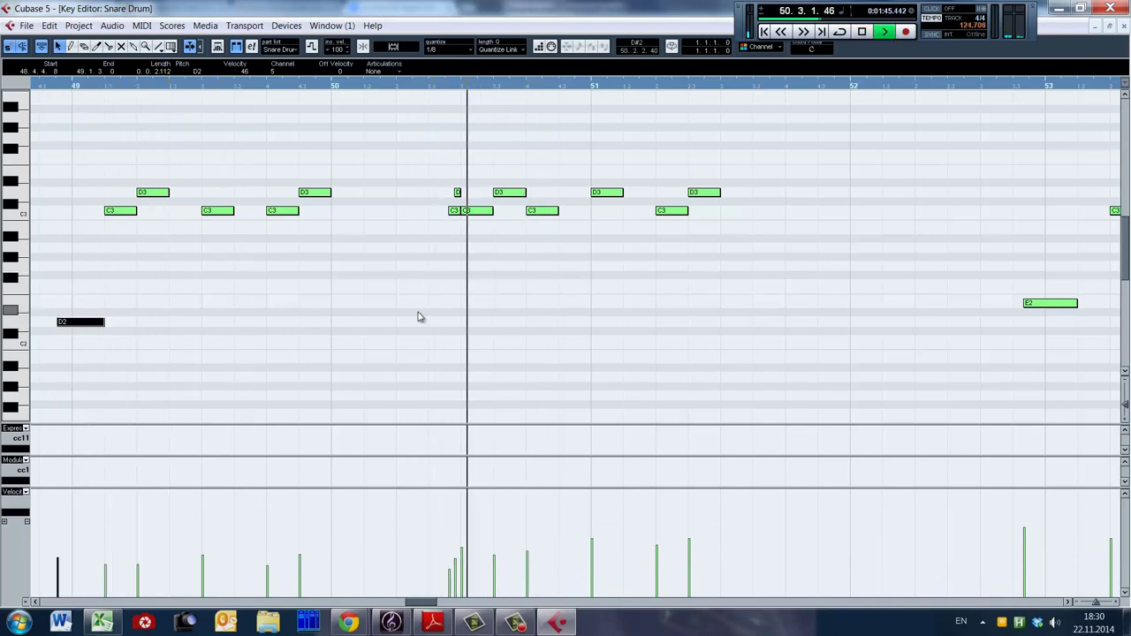
key("space")
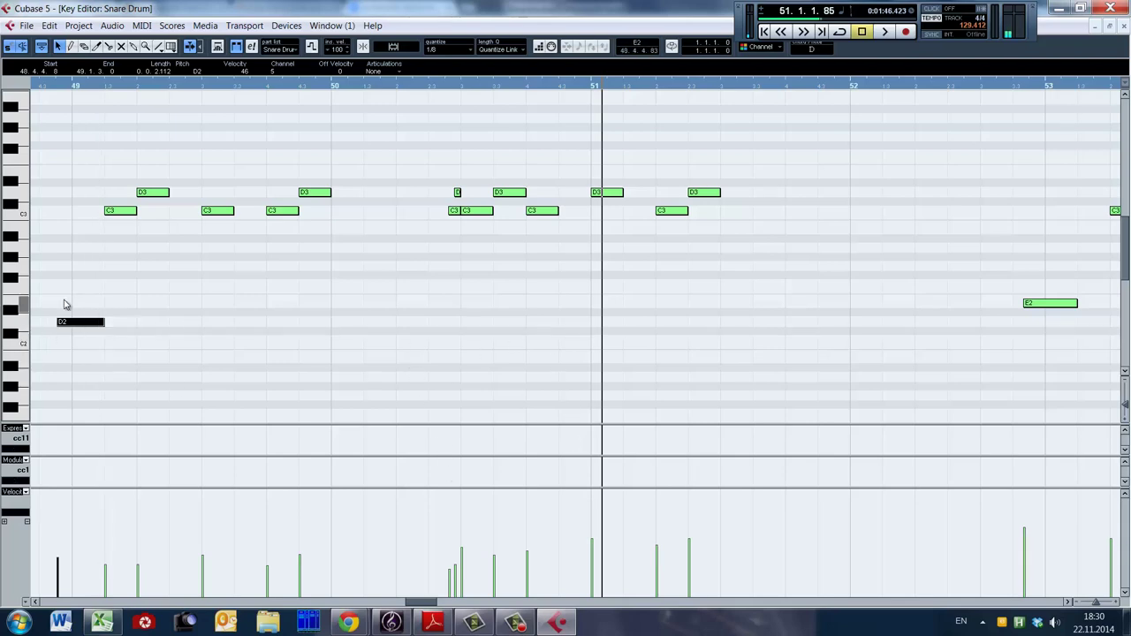
key("l")
key("space")
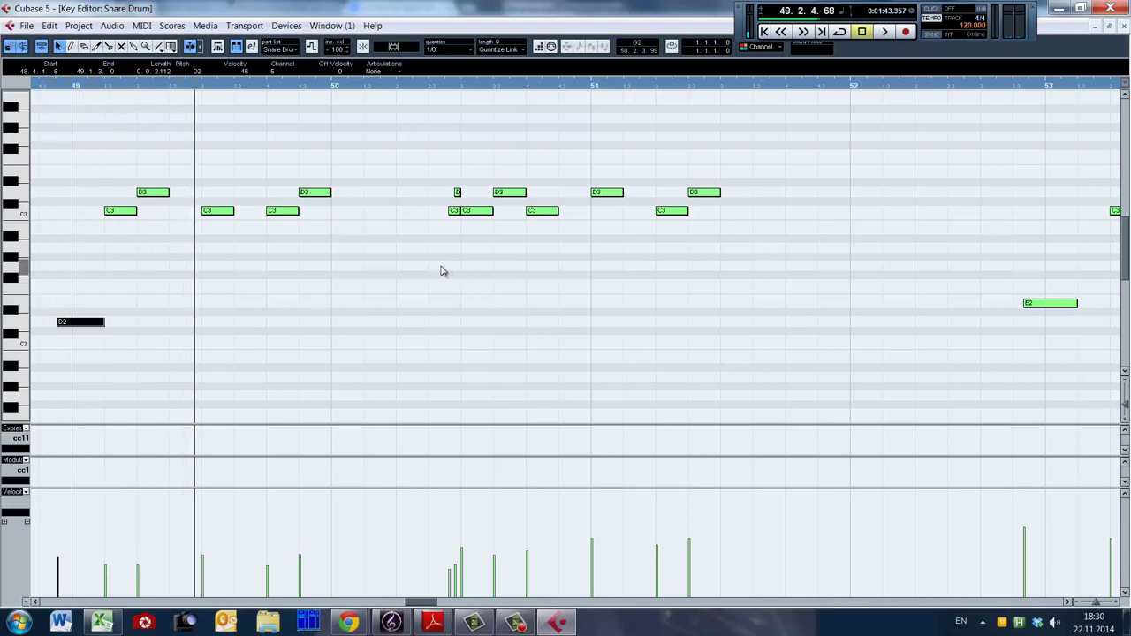
key("space")
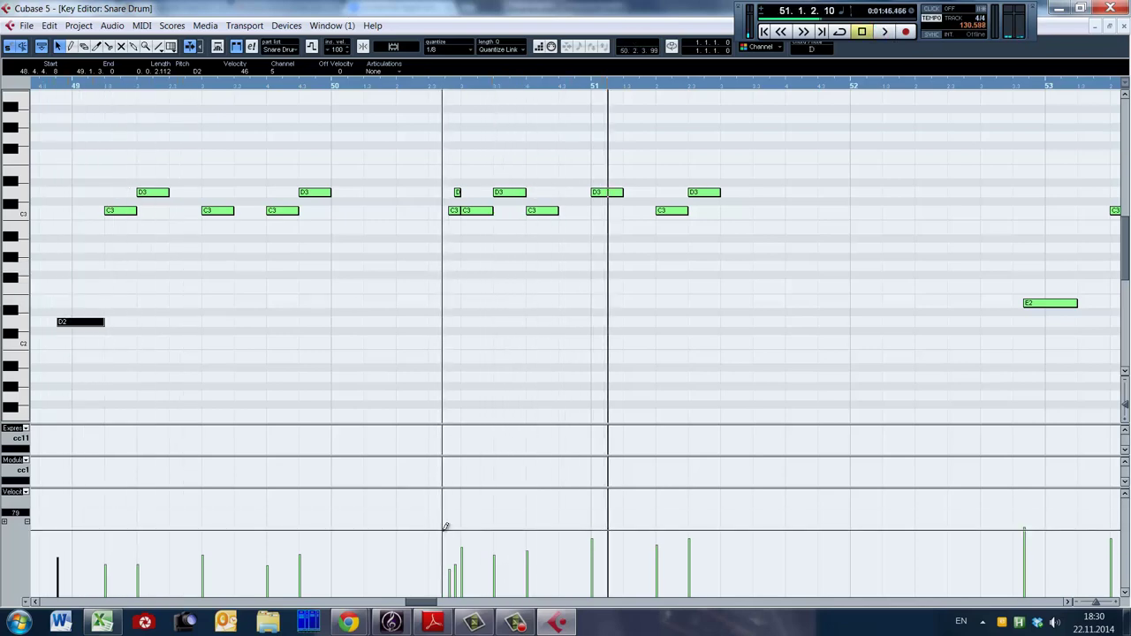
Play the bar 50 snare drum group on its own and replay the whole phrase from before bar 49.
left_click(429, 397)
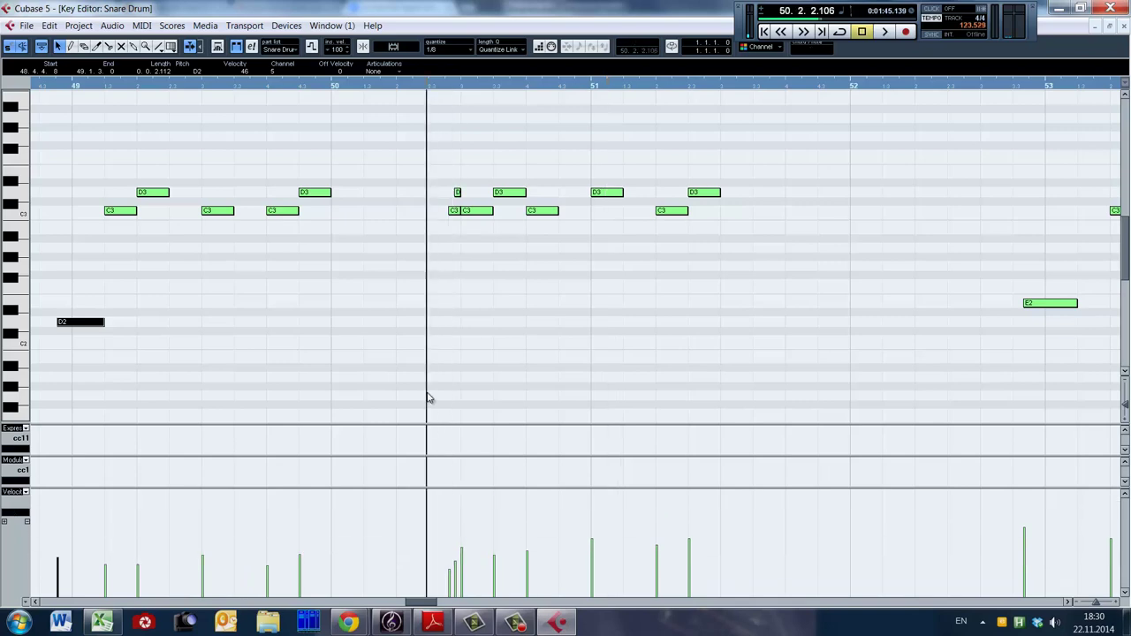
key("space")
left_click(35, 347)
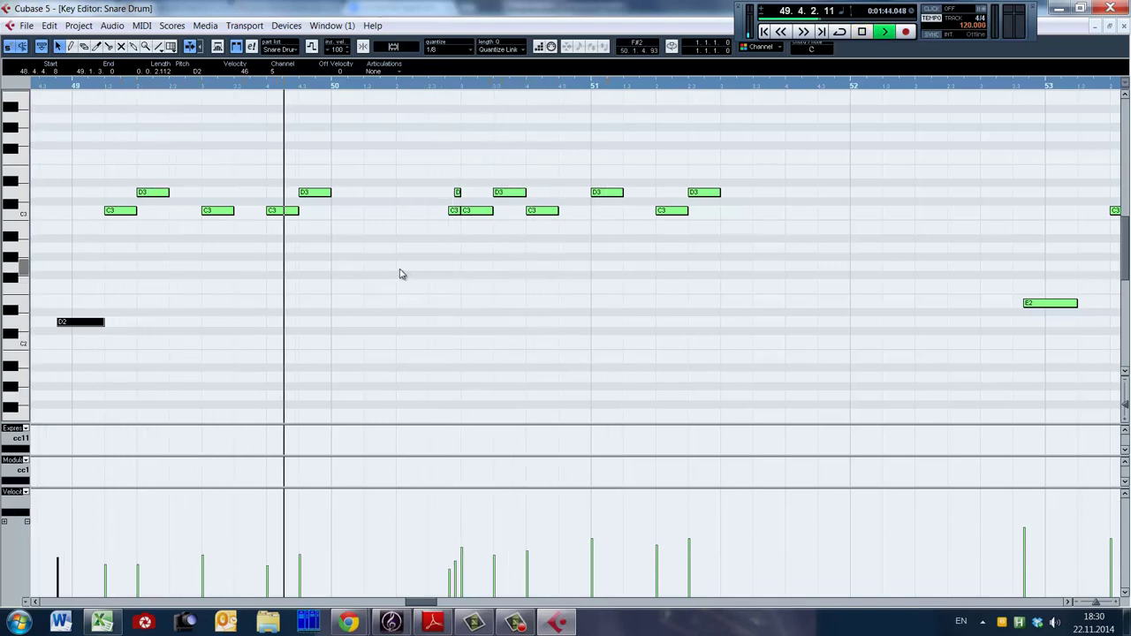
key("space")
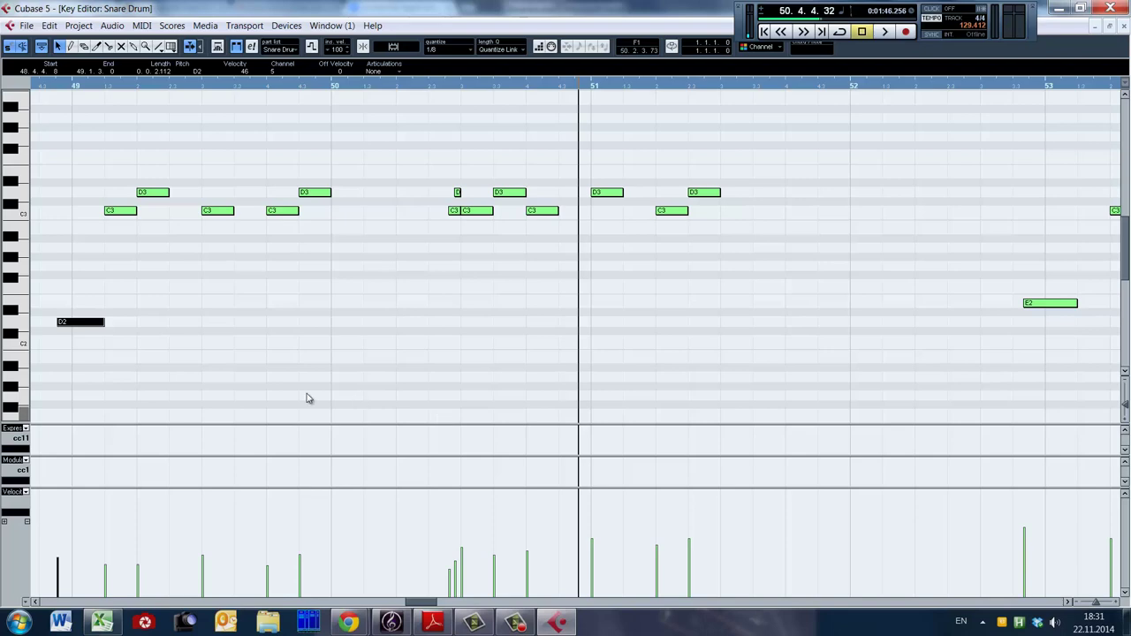
key("space")
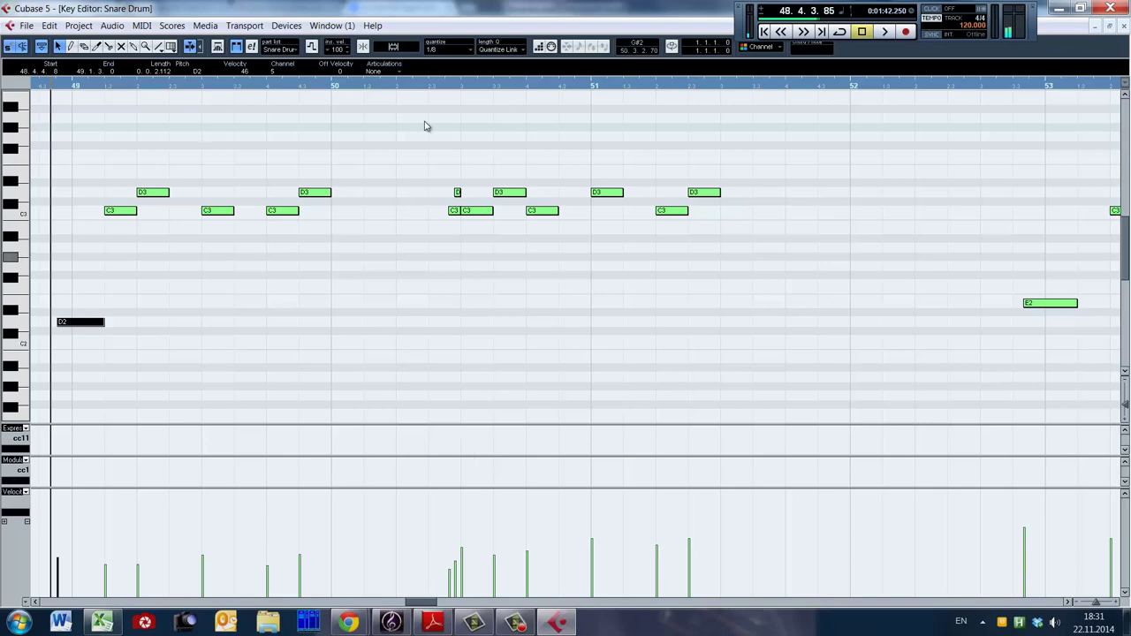
Play the snare drum part from just before its E2 note at bar 53, showing more bars at once.
key("g")
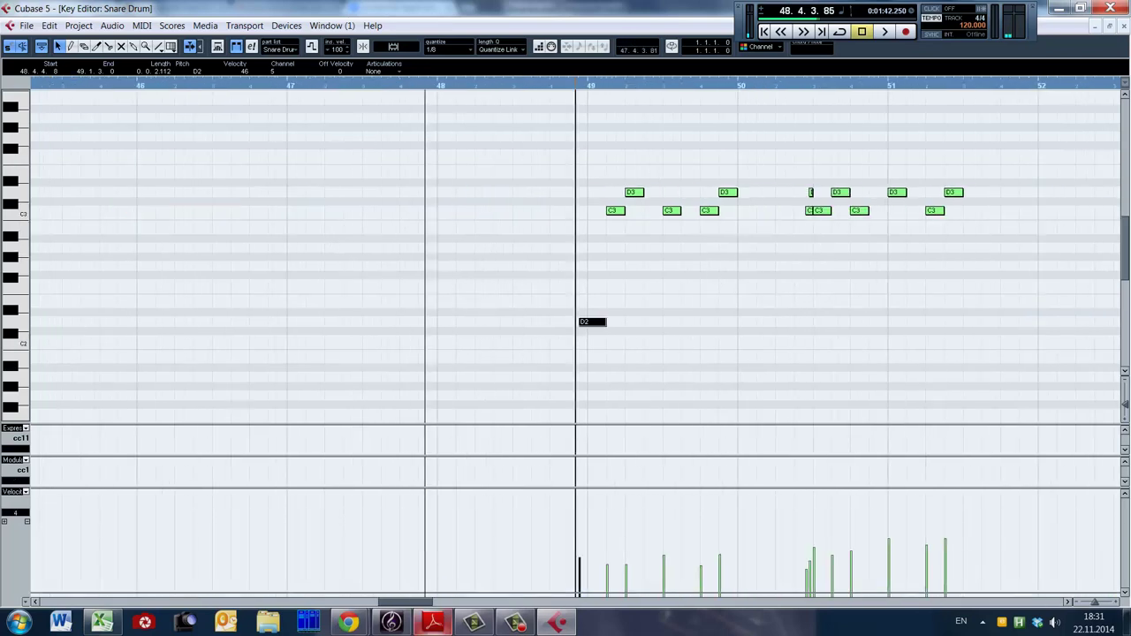
scroll(534, 239, "right", 5)
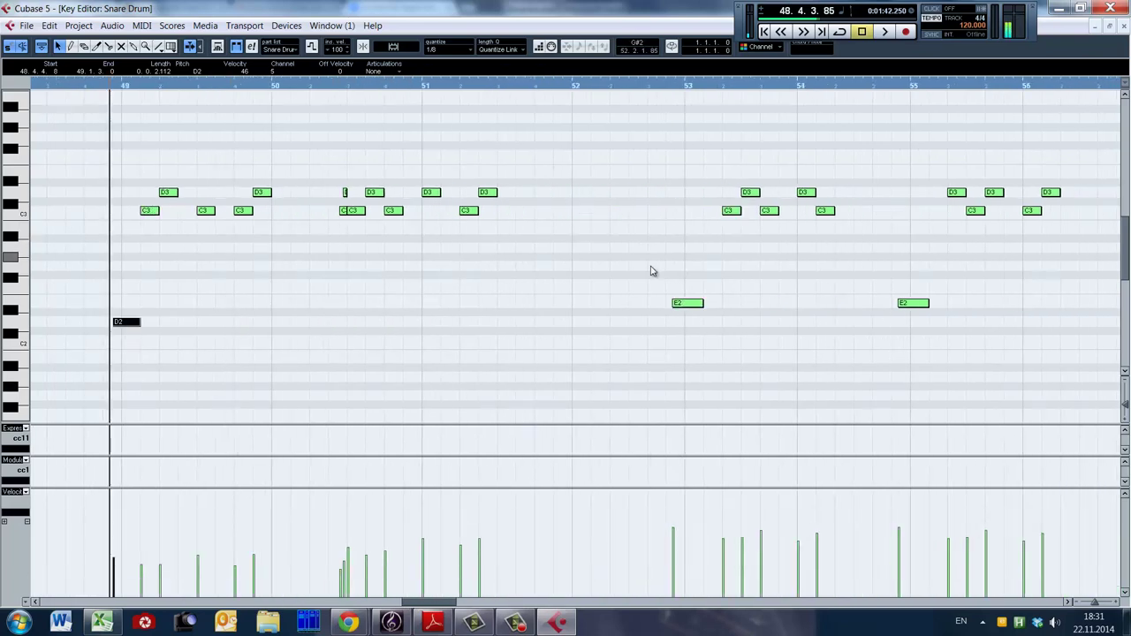
left_click(647, 295)
key("space")
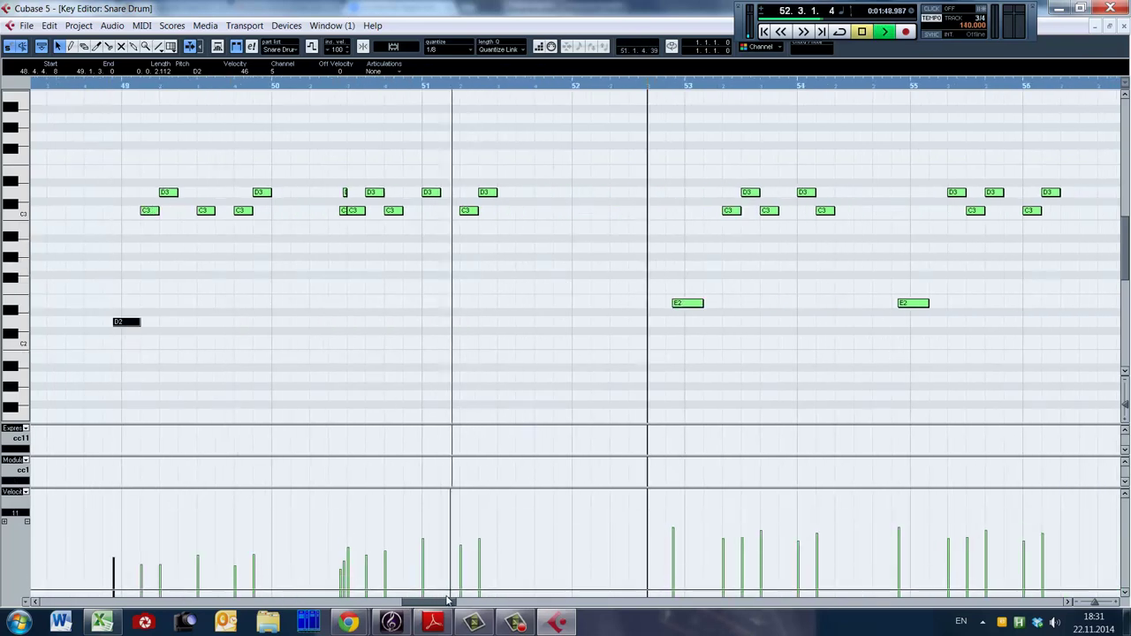
key("g")
key("g")
key("g")
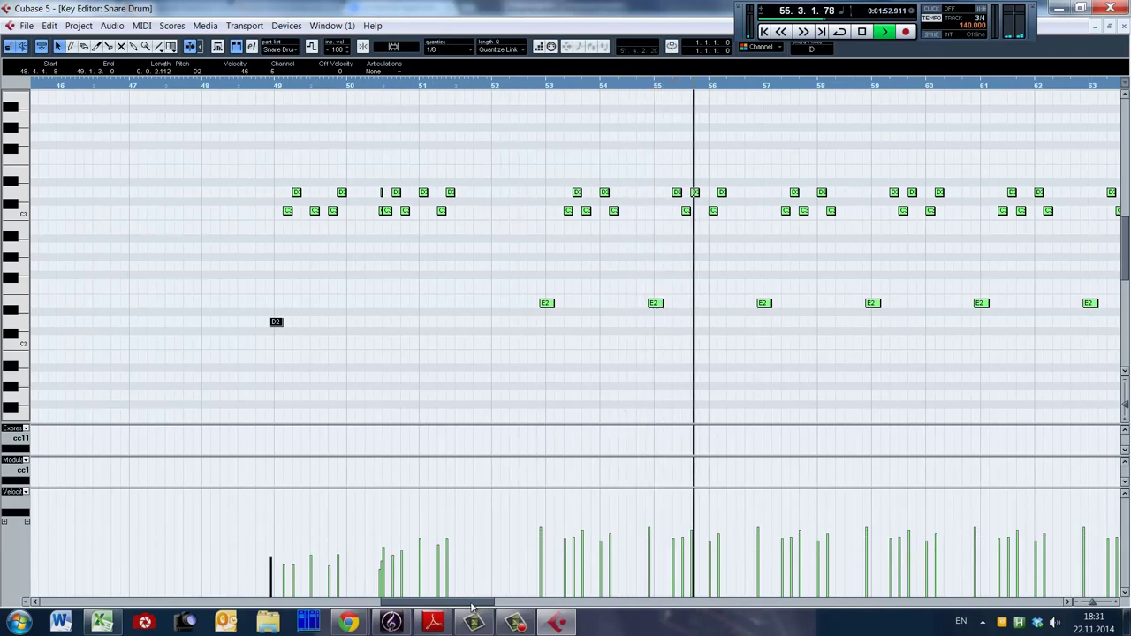
Follow the snare drum playback through the following bars, skipping ahead to bar 70 and stopping in bar 82.
left_click_drag(471, 602, 570, 596)
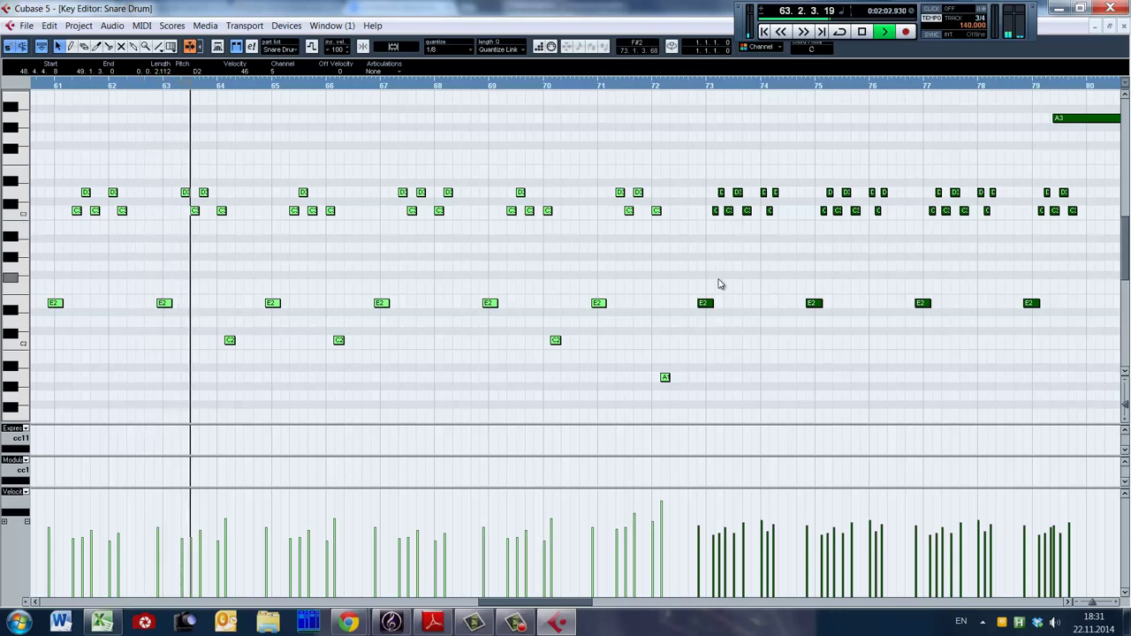
left_click(575, 353)
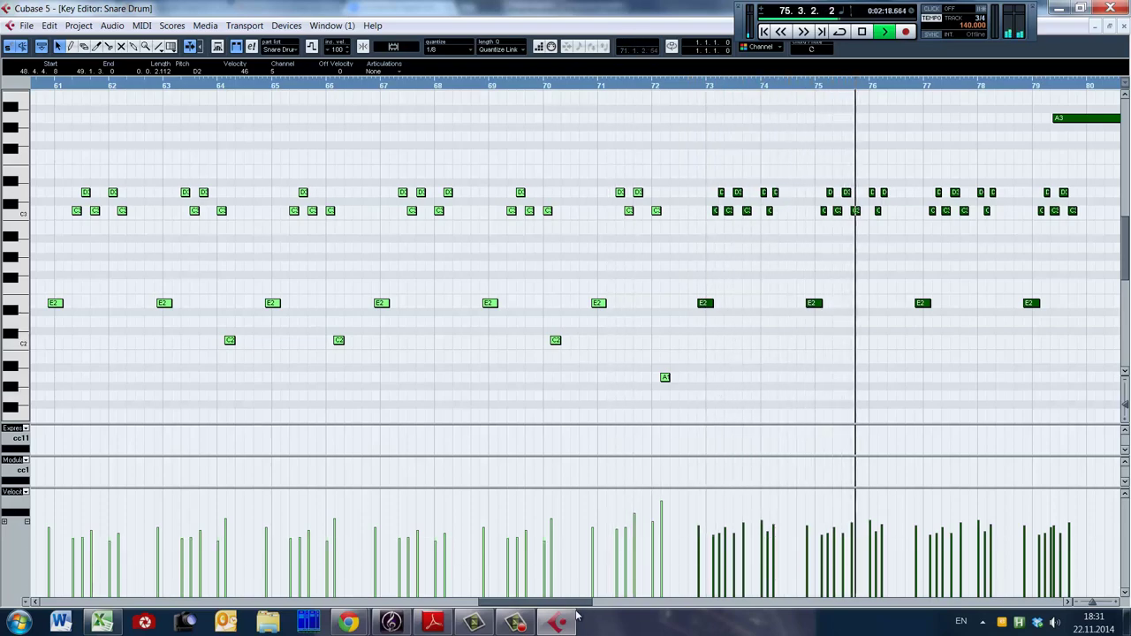
left_click_drag(575, 602, 607, 601)
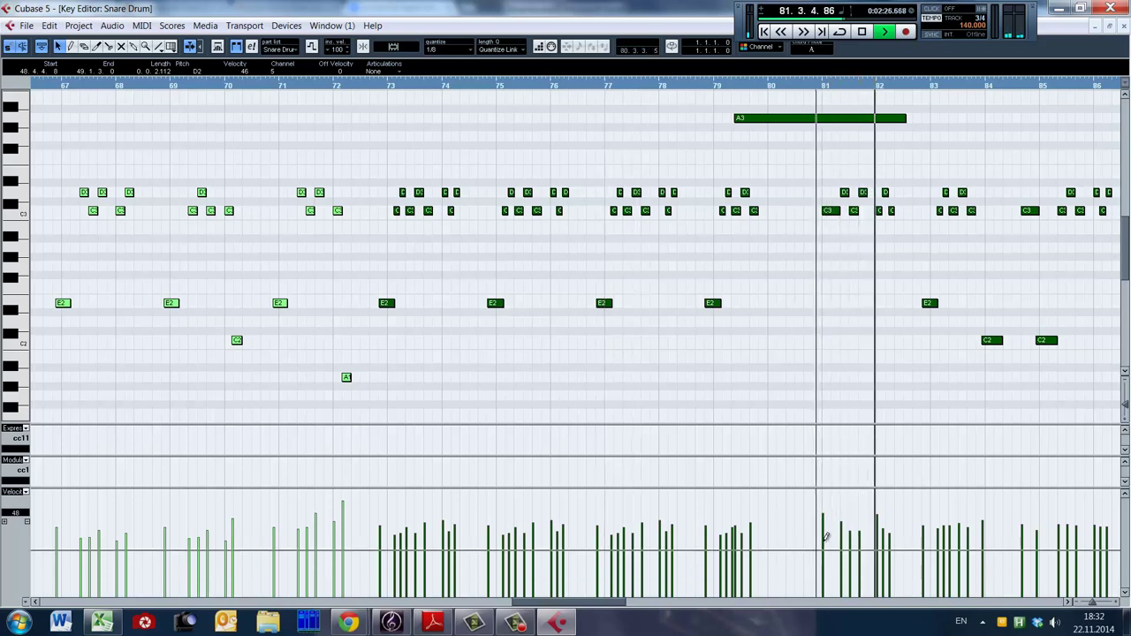
key("space")
Inspect the long A3 note by placing the project cursor alternately near bars 81 and 79.
scroll(822, 268, "up", 2)
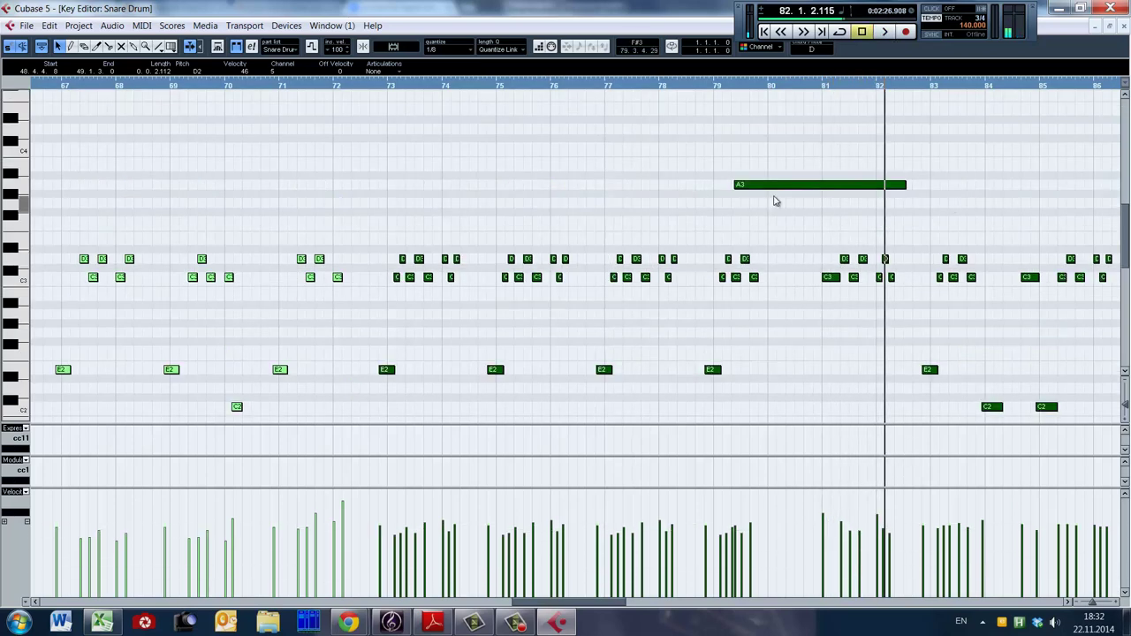
left_click(823, 229)
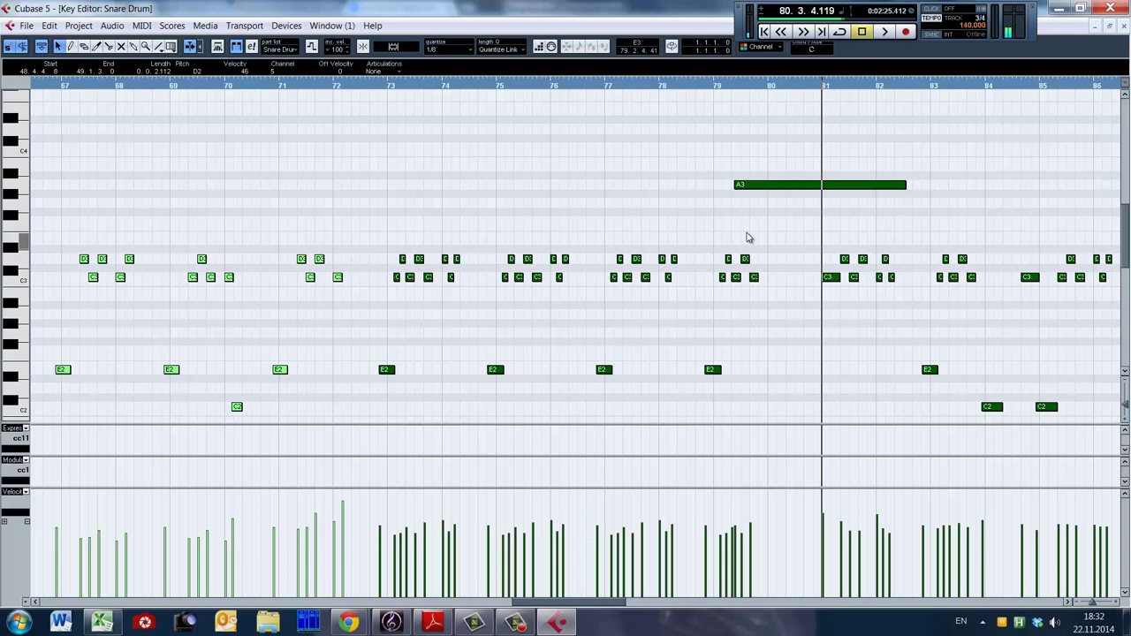
left_click(723, 227)
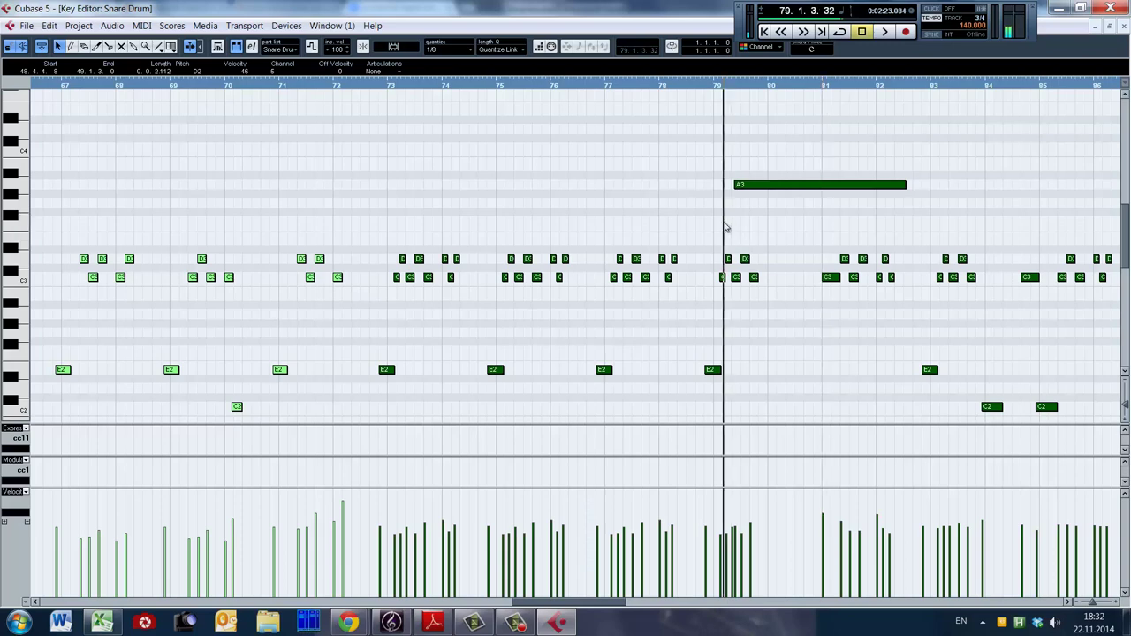
left_click(826, 162)
left_click(822, 162)
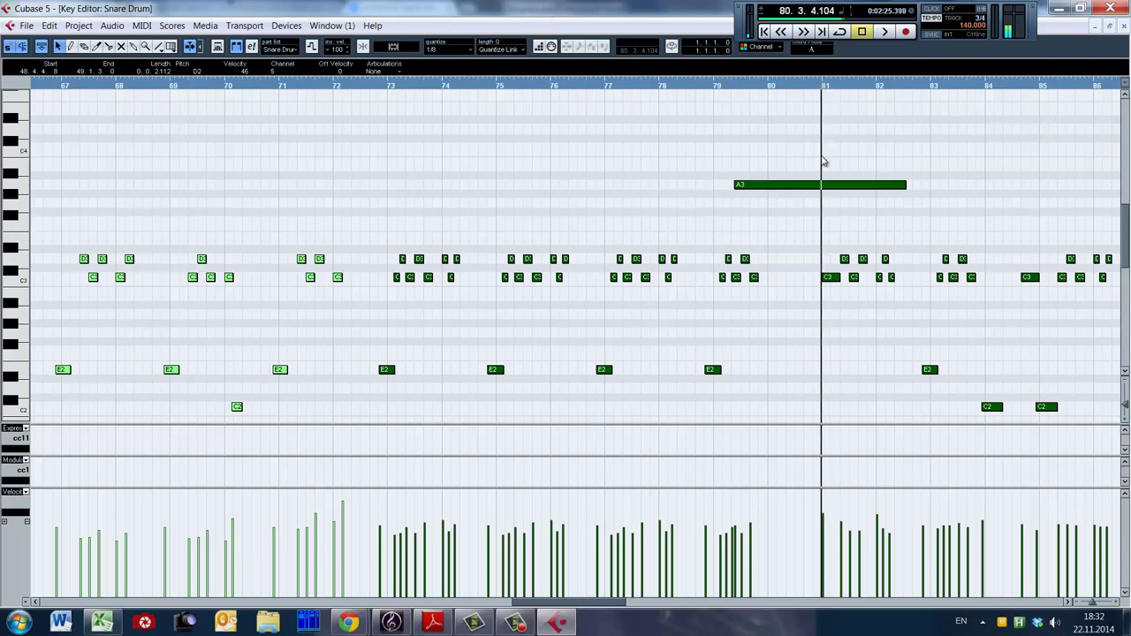
left_click(720, 213)
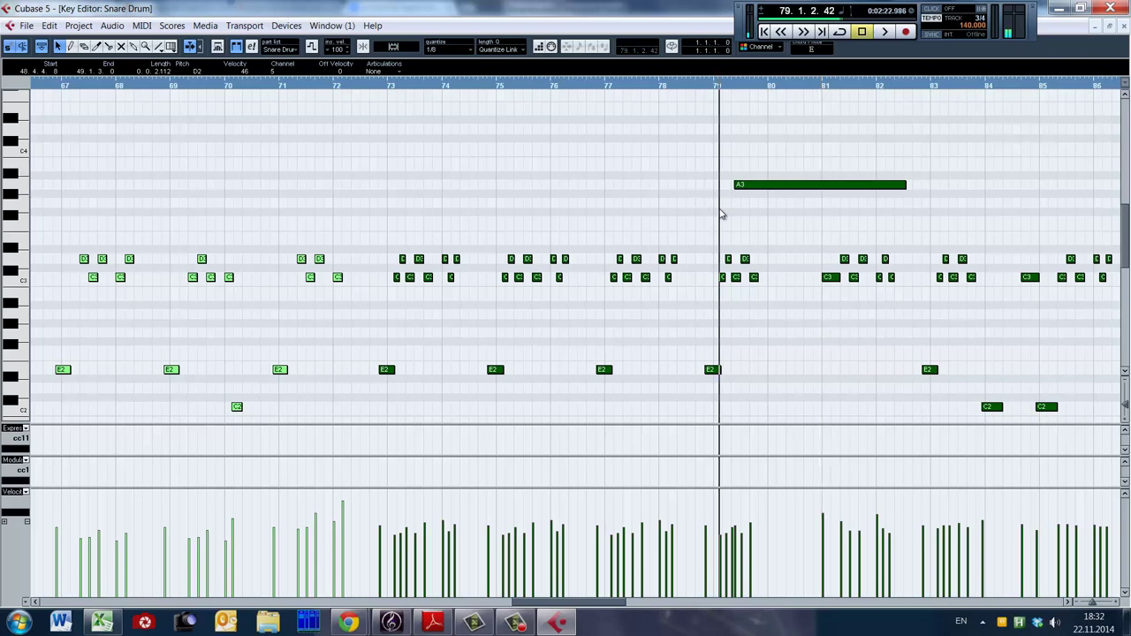
left_click(714, 217)
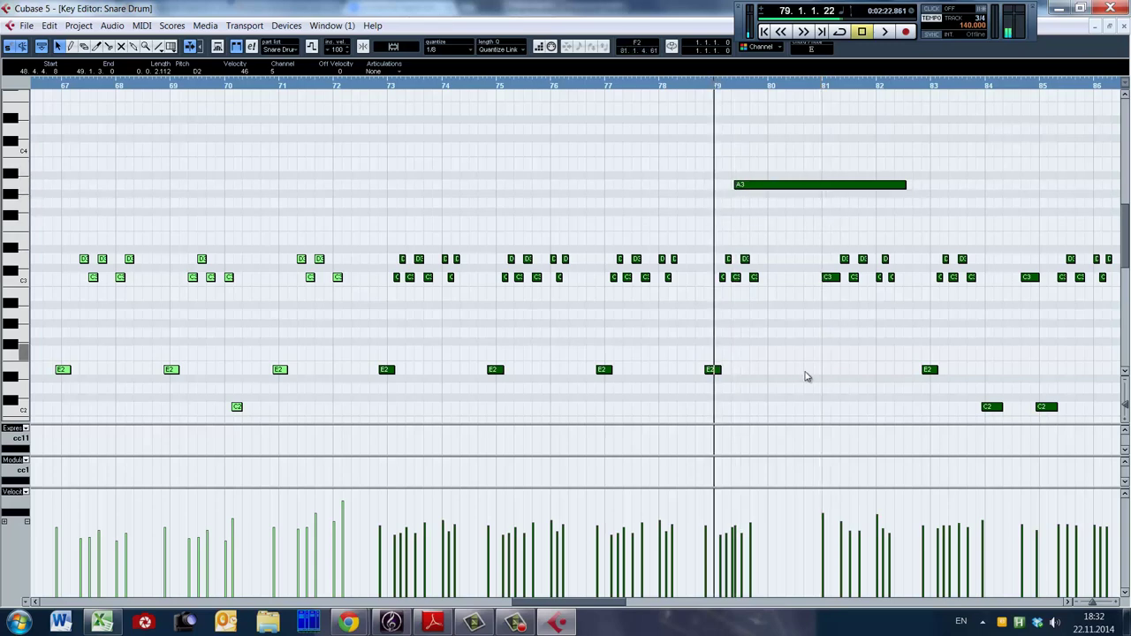
Play the snare drum part from just before bar 79, past the long A3 note, into bar 86.
left_click(698, 353)
key("space")
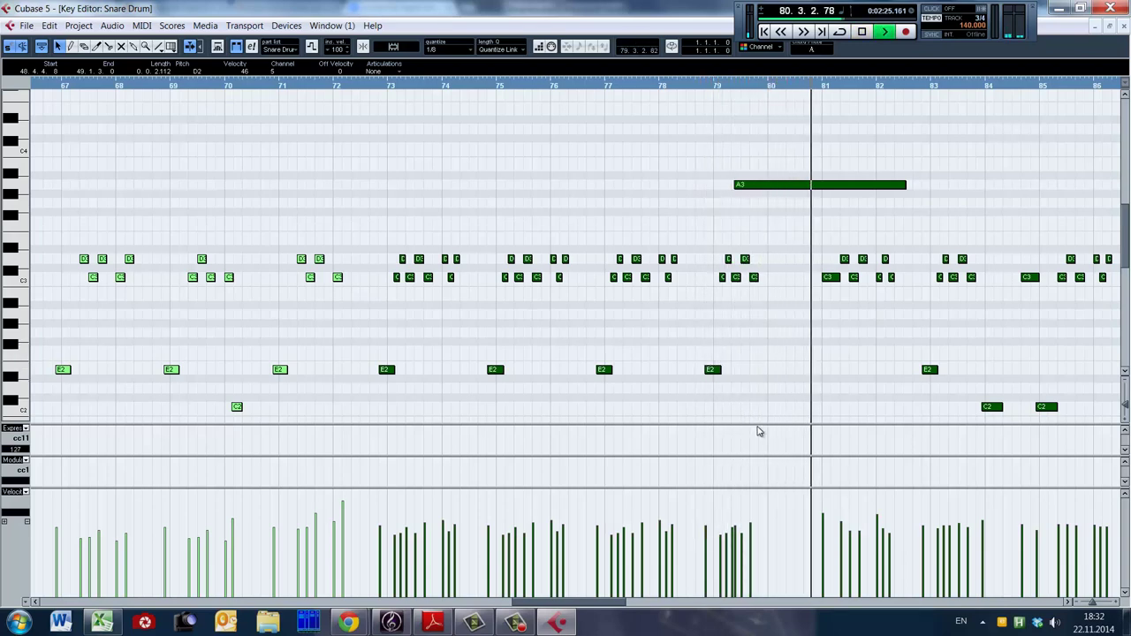
left_click_drag(615, 604, 651, 604)
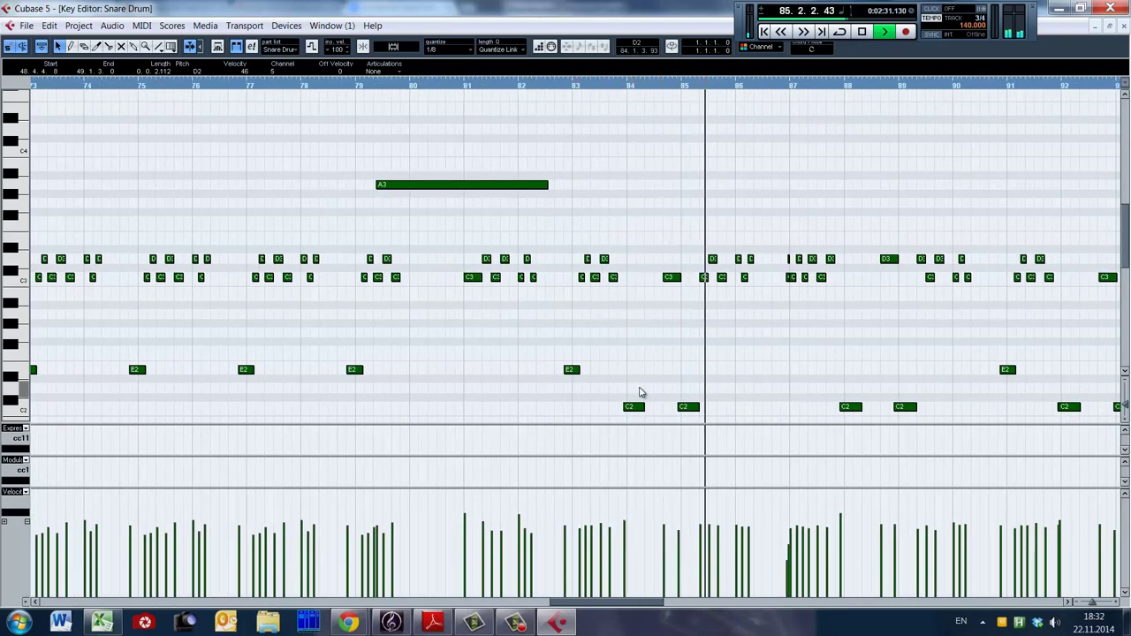
key("space")
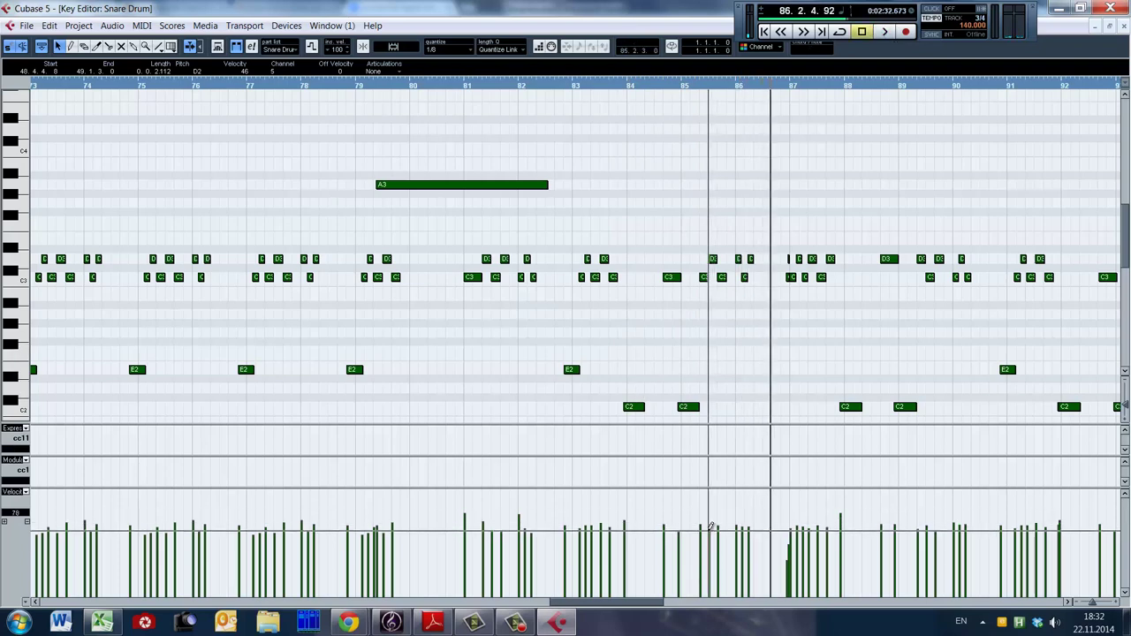
Play the snare drum passage from bar 84 into bars 86 and 87 repeatedly to review its note velocities.
left_click_drag(681, 91, 661, 91)
key("space")
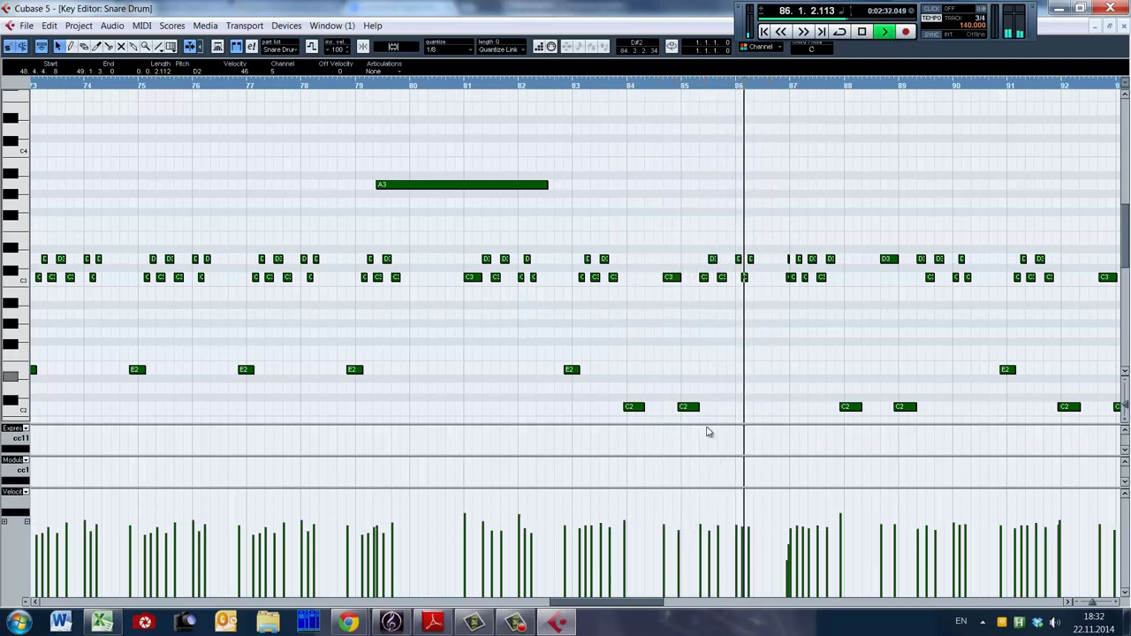
key("space")
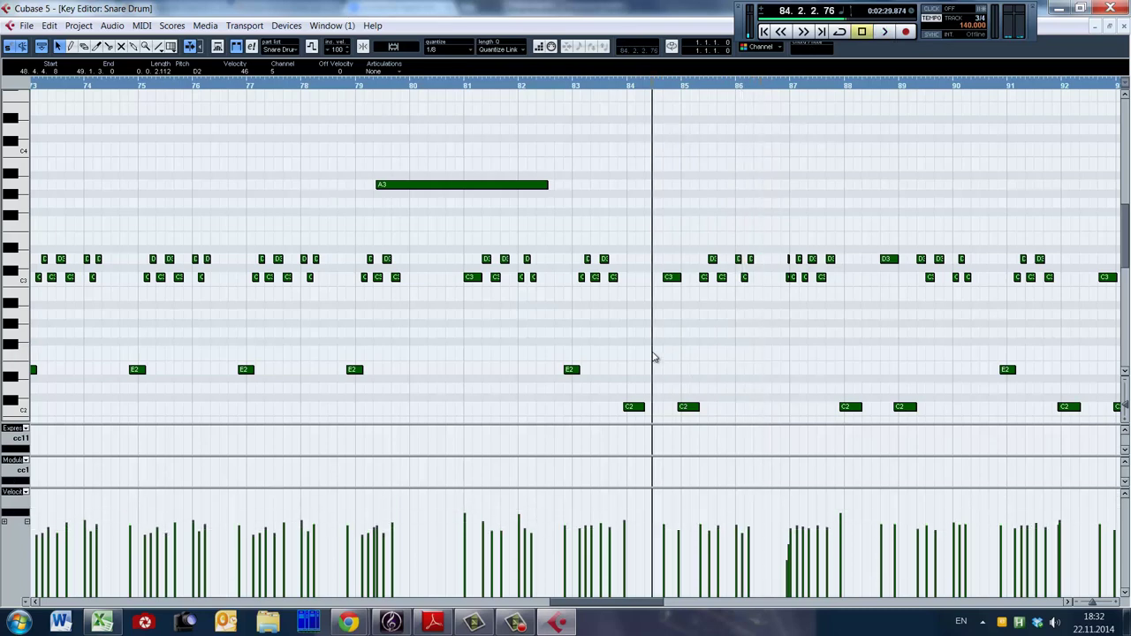
key("space")
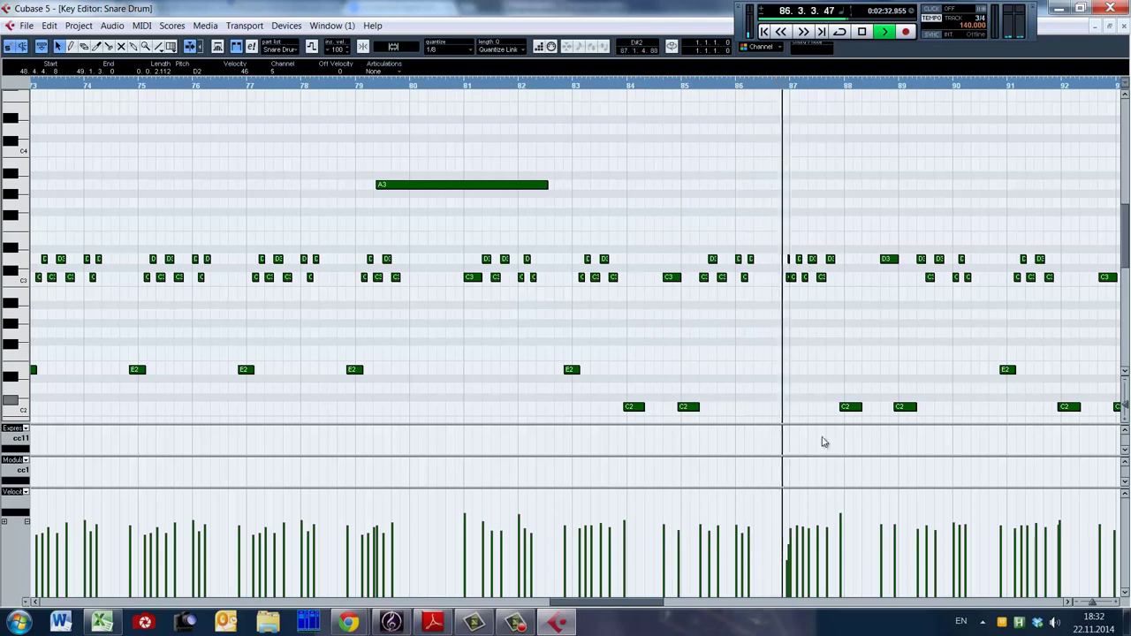
key("space")
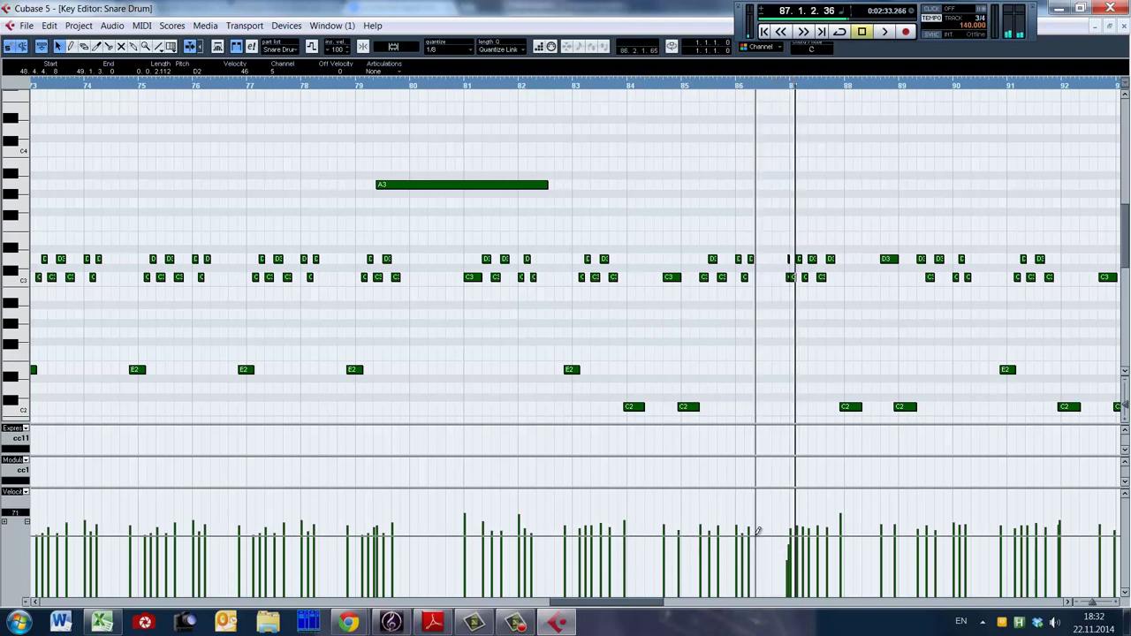
left_click(644, 344)
key("space")
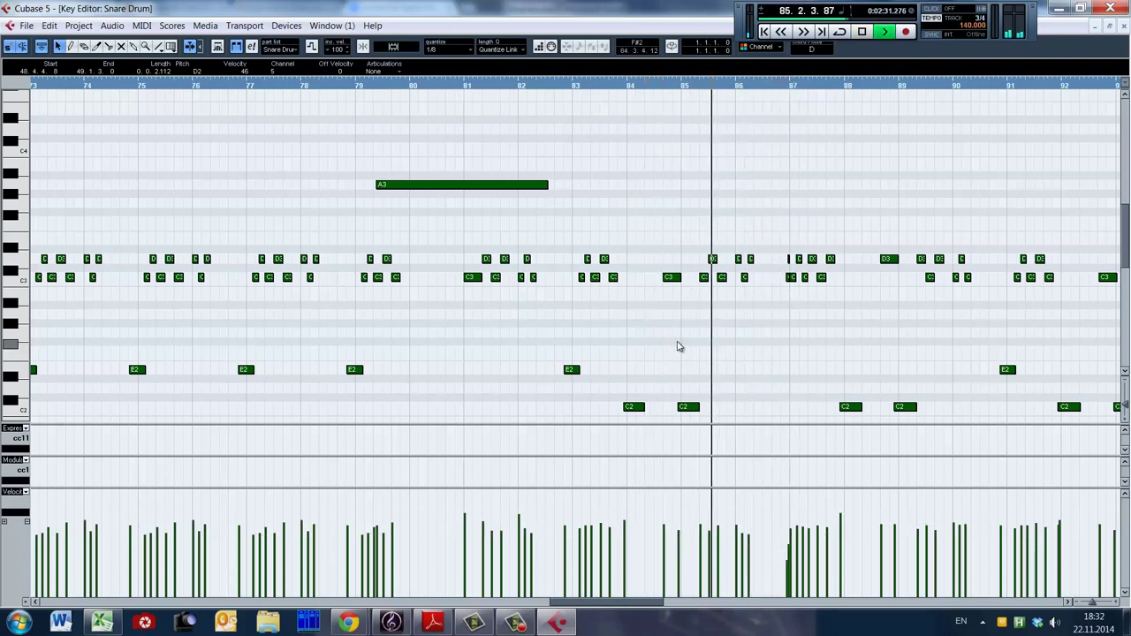
key("space")
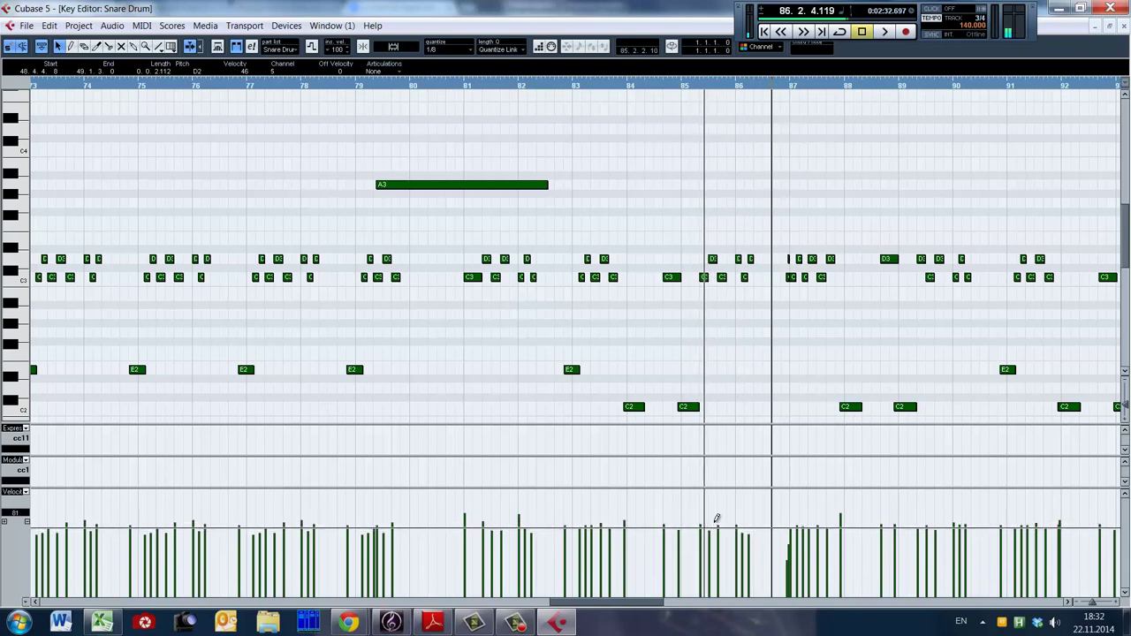
Play the snare drum passage from just before the longer D3 note in bar 88 into bar 90.
left_click(871, 316)
key("space")
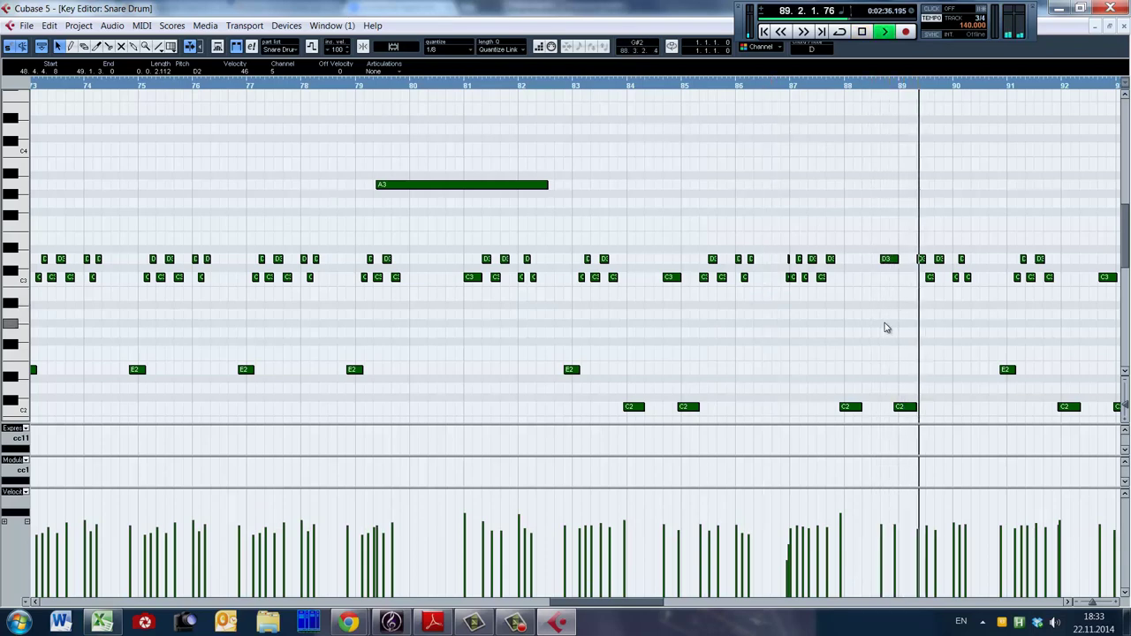
key("space")
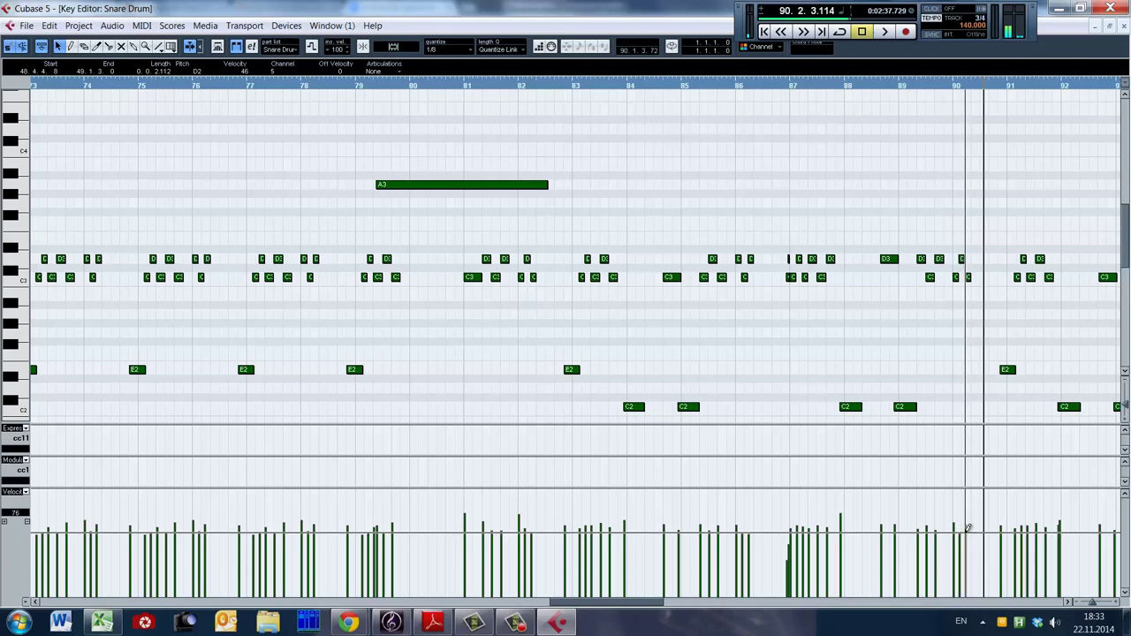
Play the snare drum passage from about bar 89 into bar 91.
left_click(901, 327)
key("space")
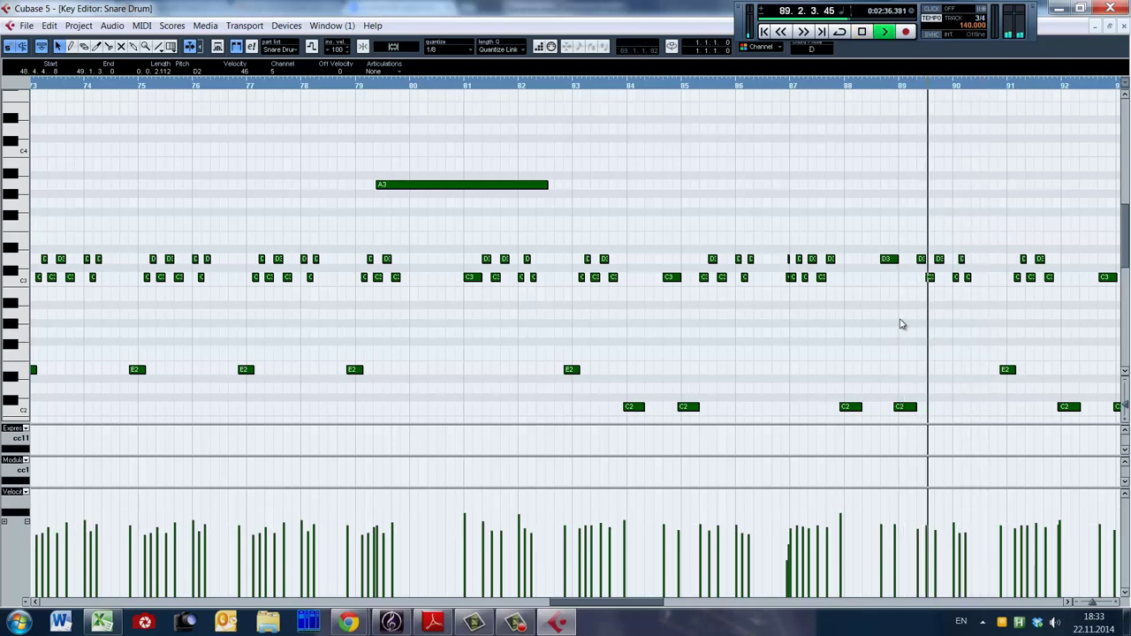
key("space")
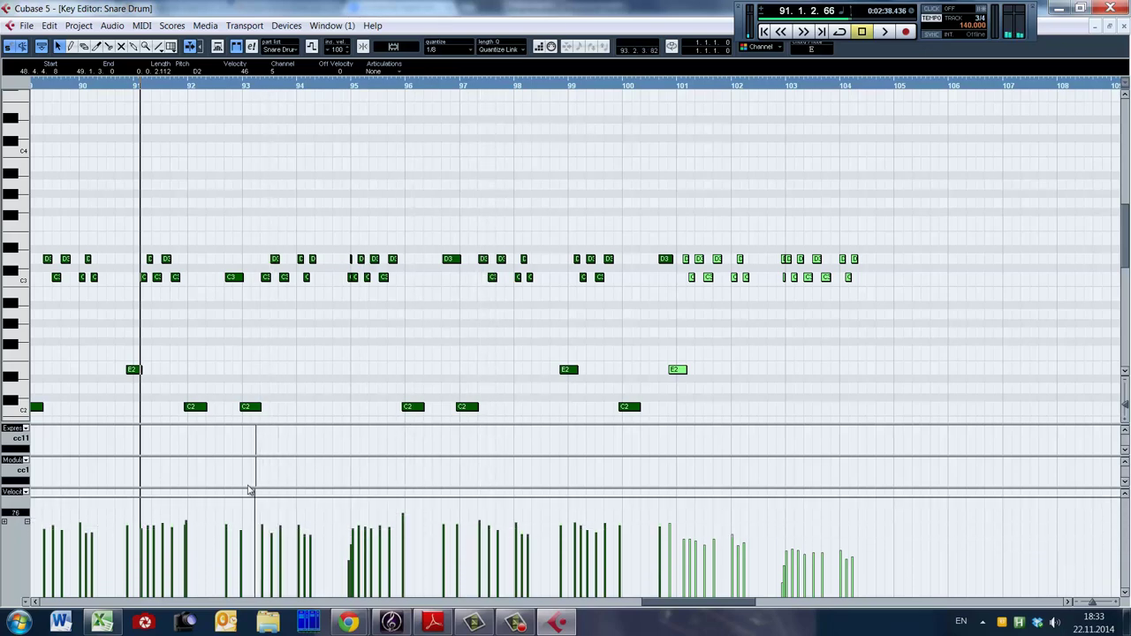
Play the rest of the snare drum part from bar 91 into its closing notes in bar 103.
key("space")
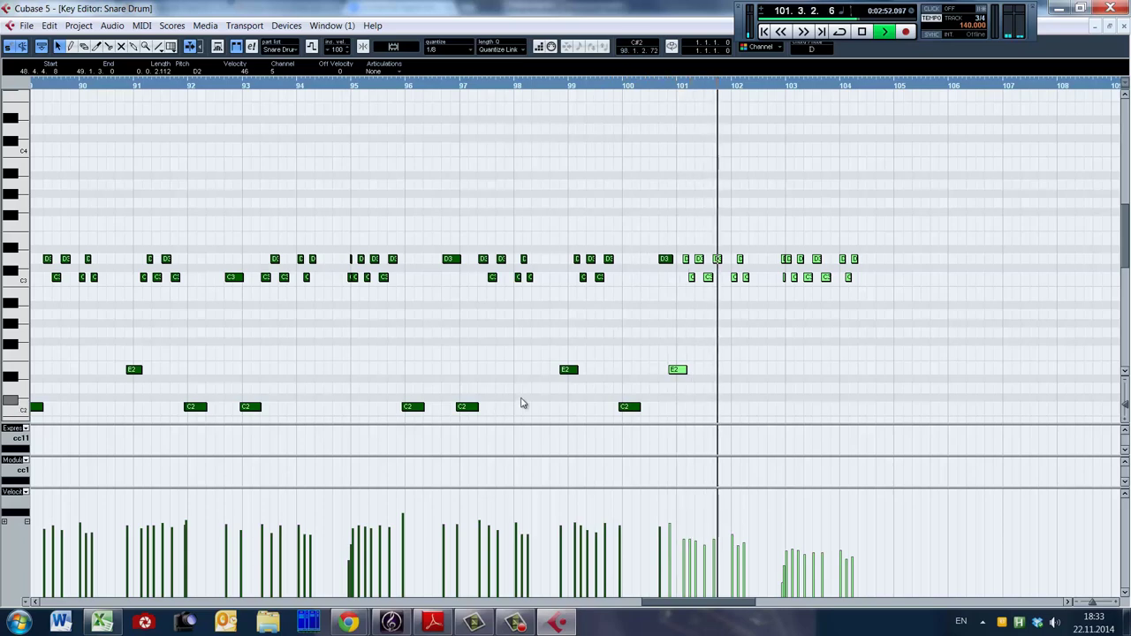
scroll(795, 343, "down", 2)
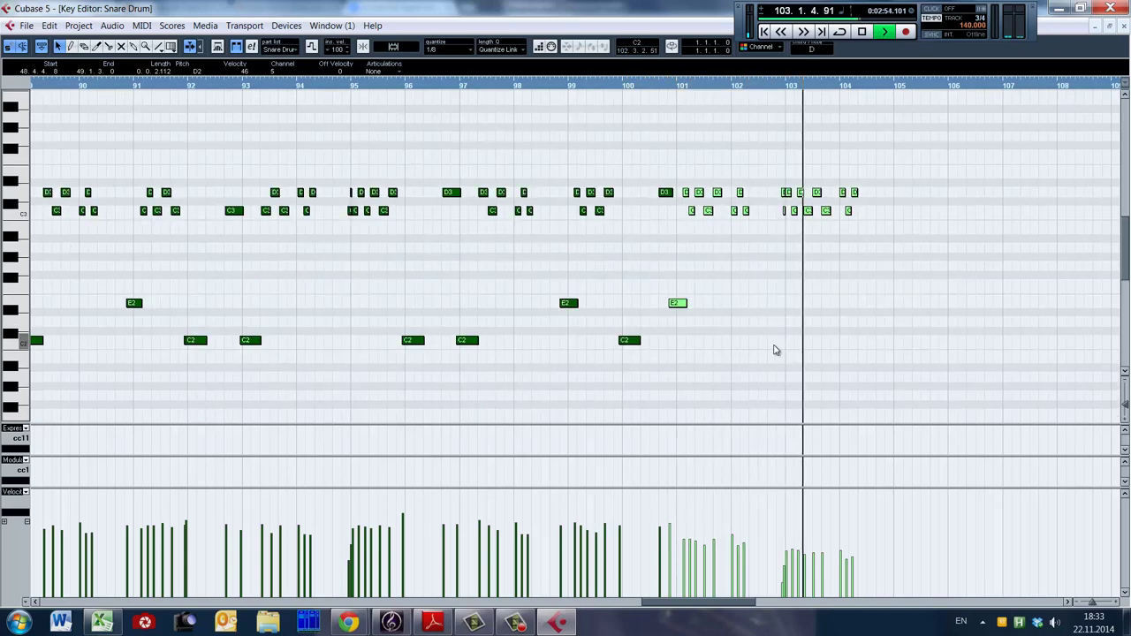
key("space")
key("g")
key("g")
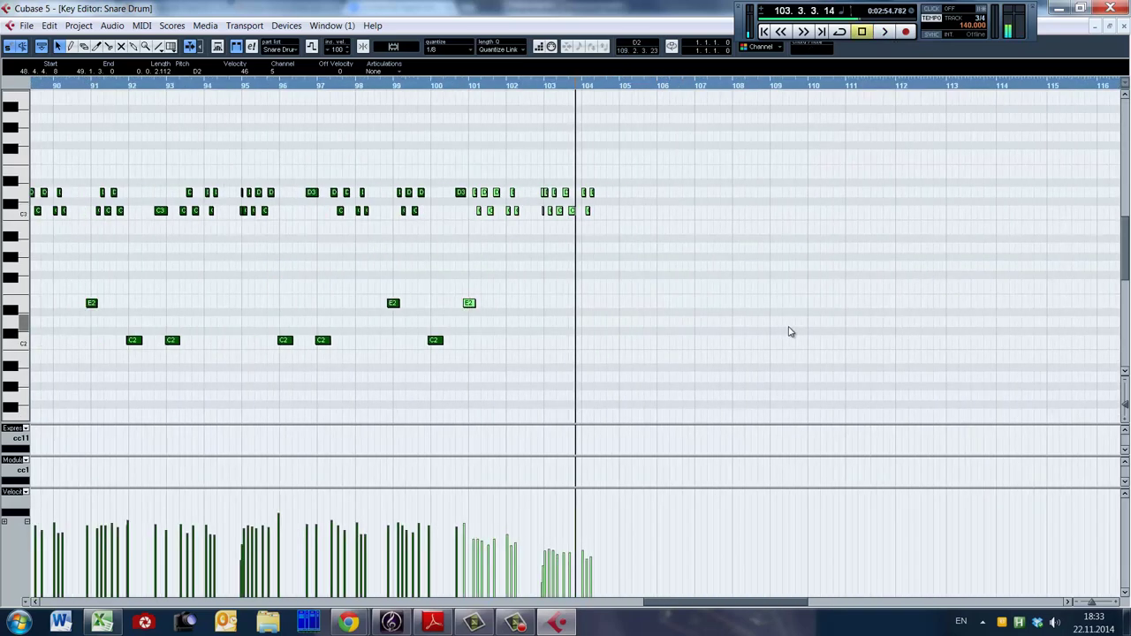
Audition the E2 note at bar 91, try an A#1 copy of the C2 note near bar 92, and delete it.
left_click_drag(645, 606, 566, 606)
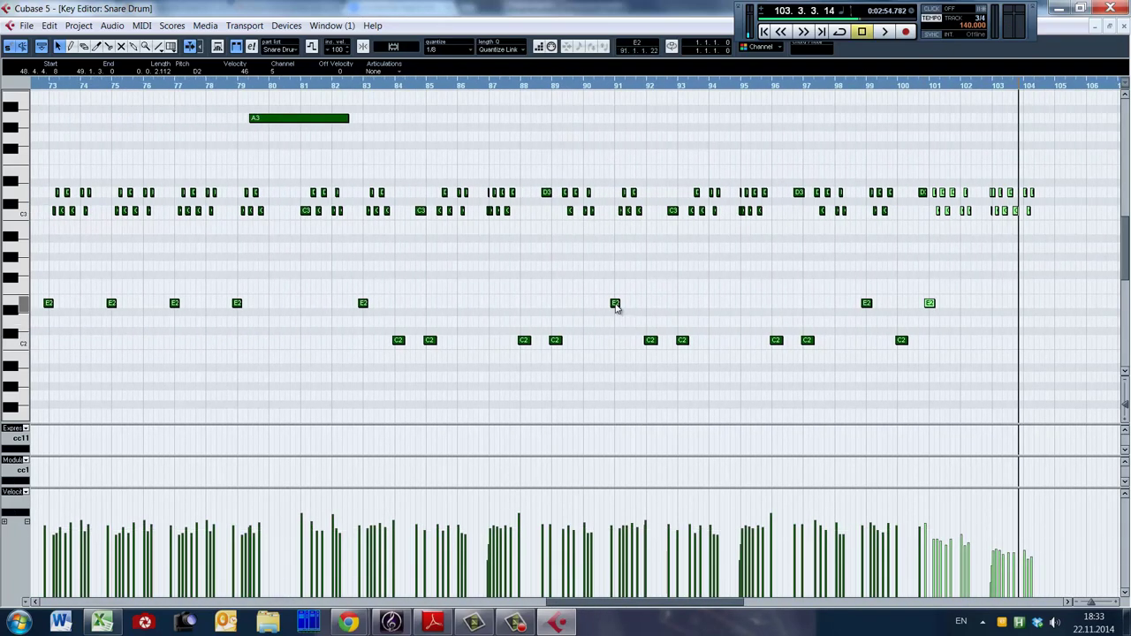
left_click(615, 304)
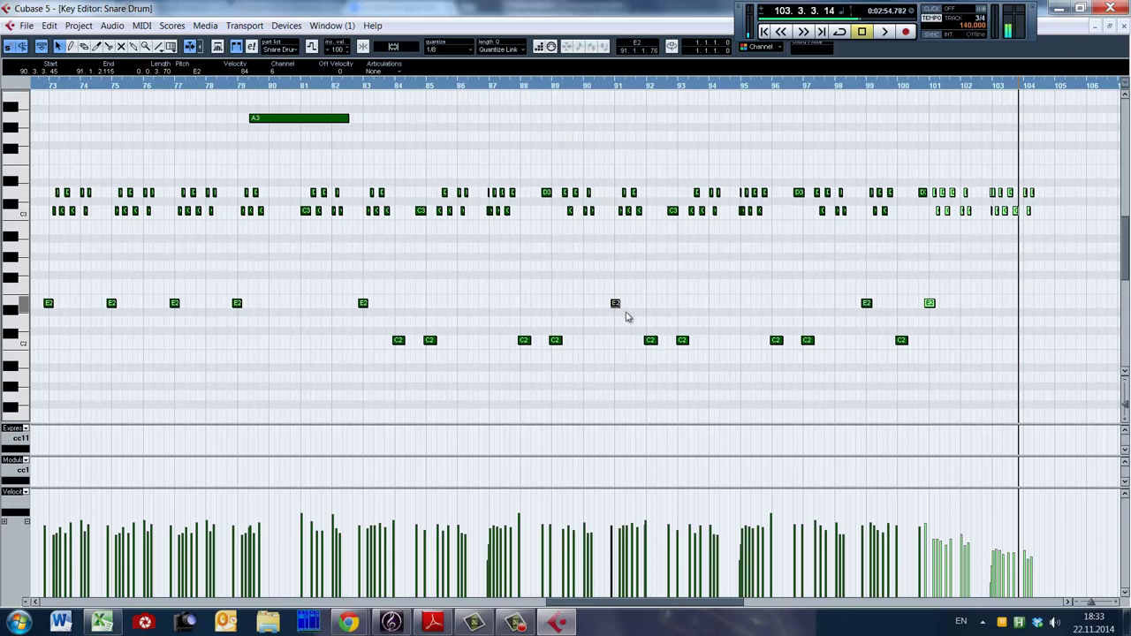
left_click(651, 341)
left_click(651, 341)
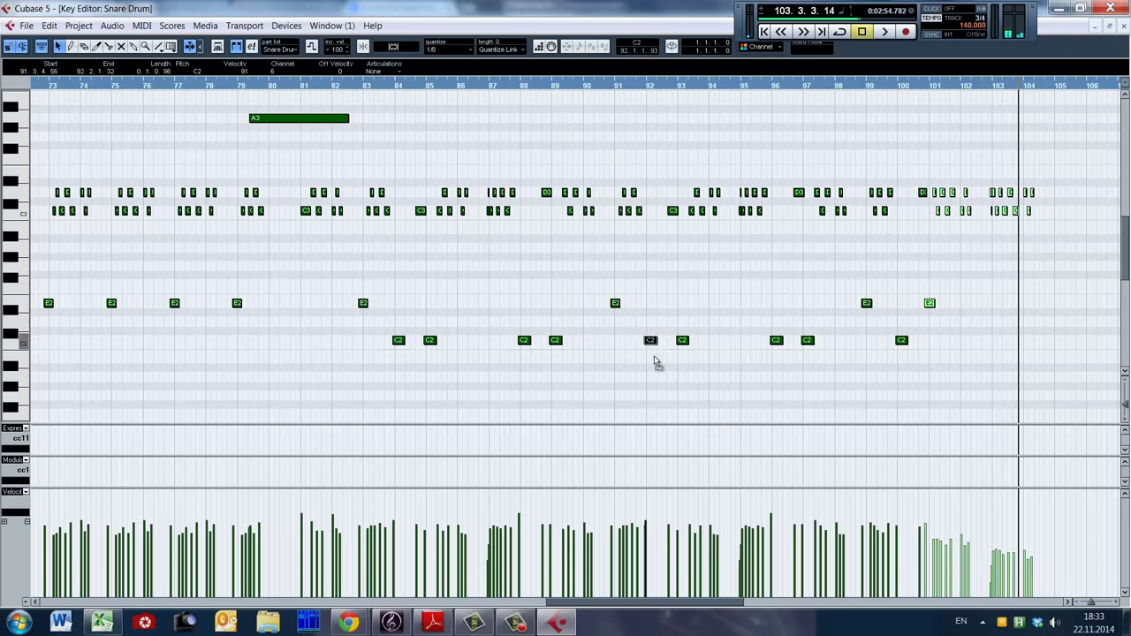
left_click_drag(653, 341, 664, 376)
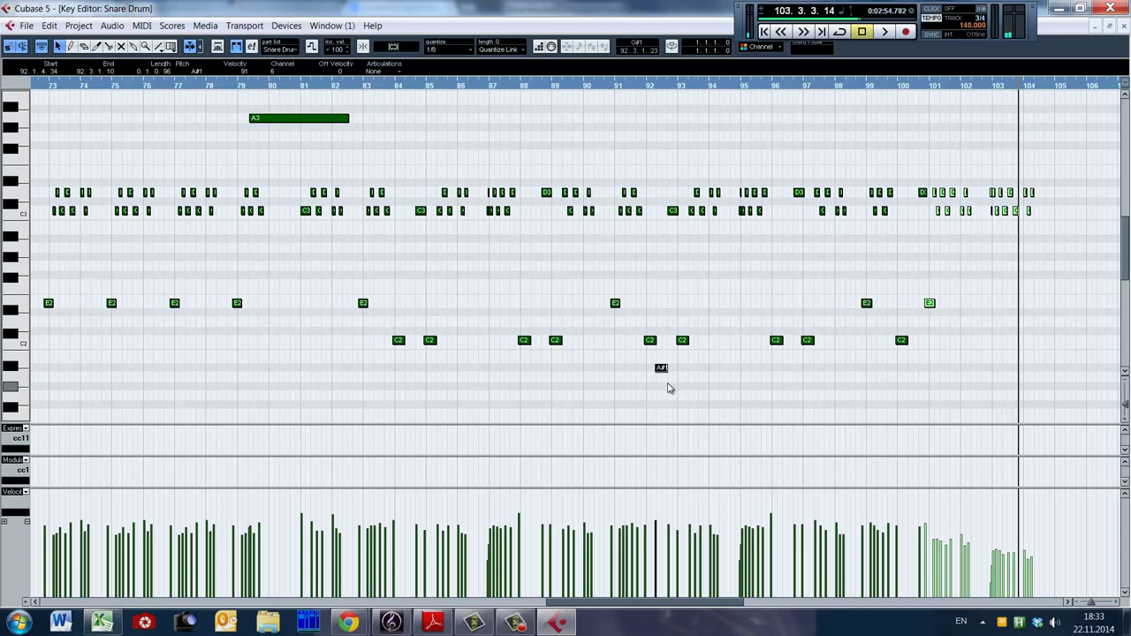
key("Delete")
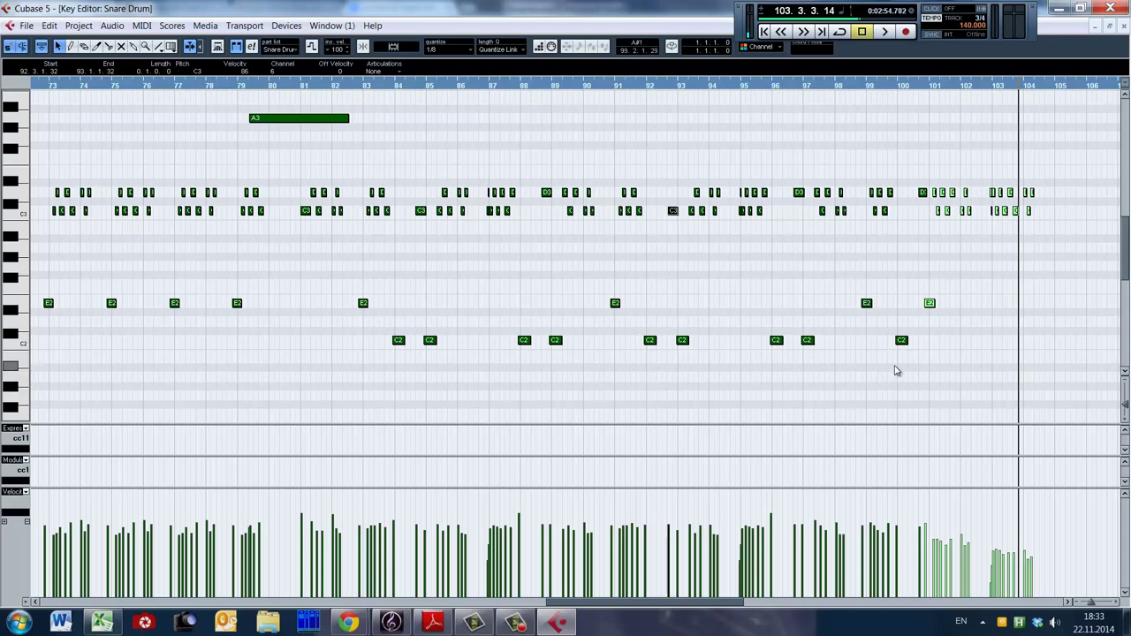
Select all the snare drum notes and try the Delete Overlaps (mono) function on them.
left_click(596, 250)
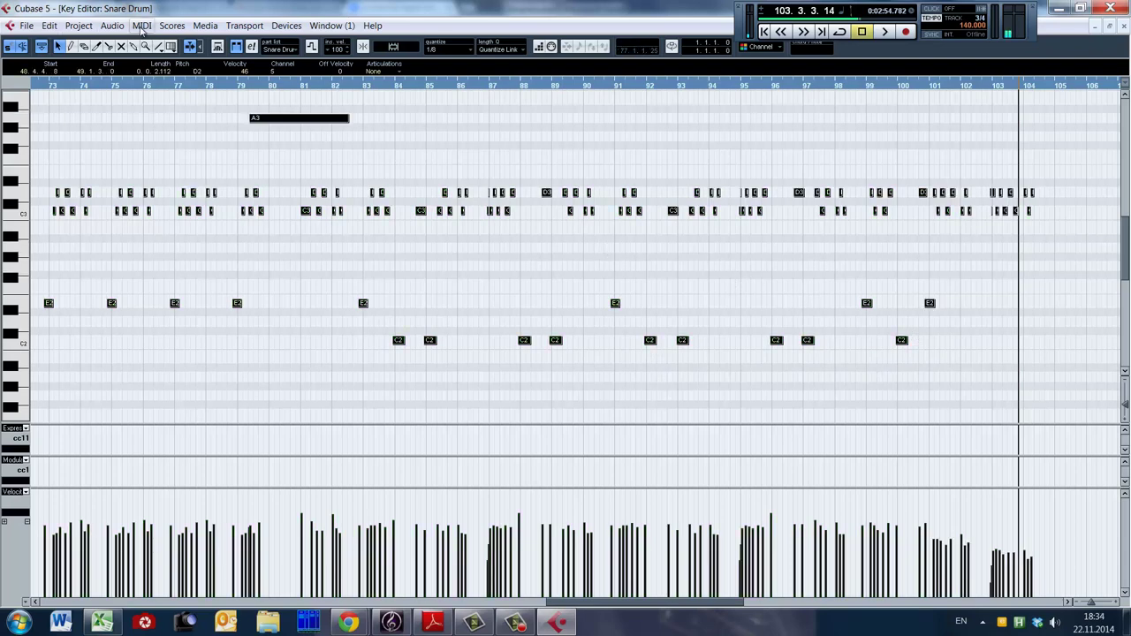
left_click(141, 25)
mouse_move(218, 277)
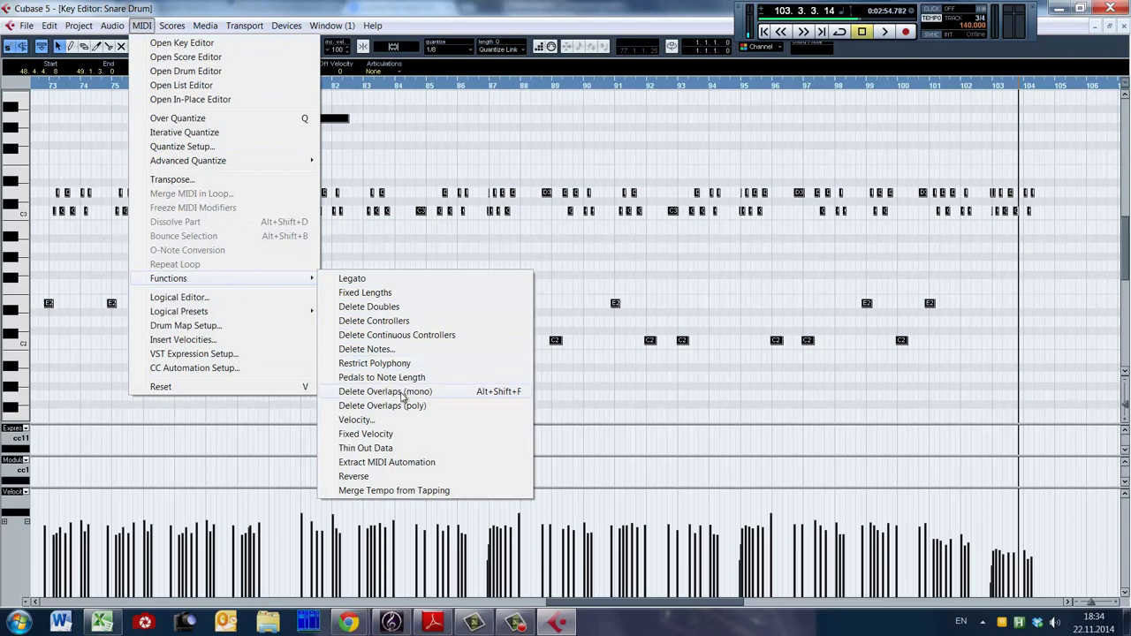
left_click(402, 391)
left_click(143, 26)
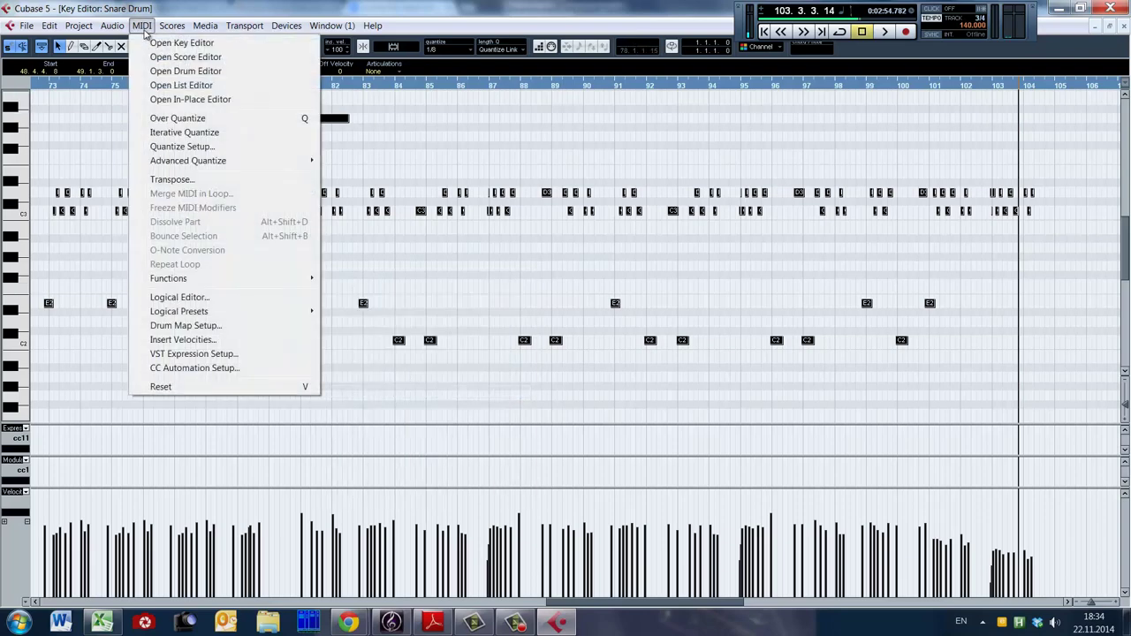
mouse_move(76, 28)
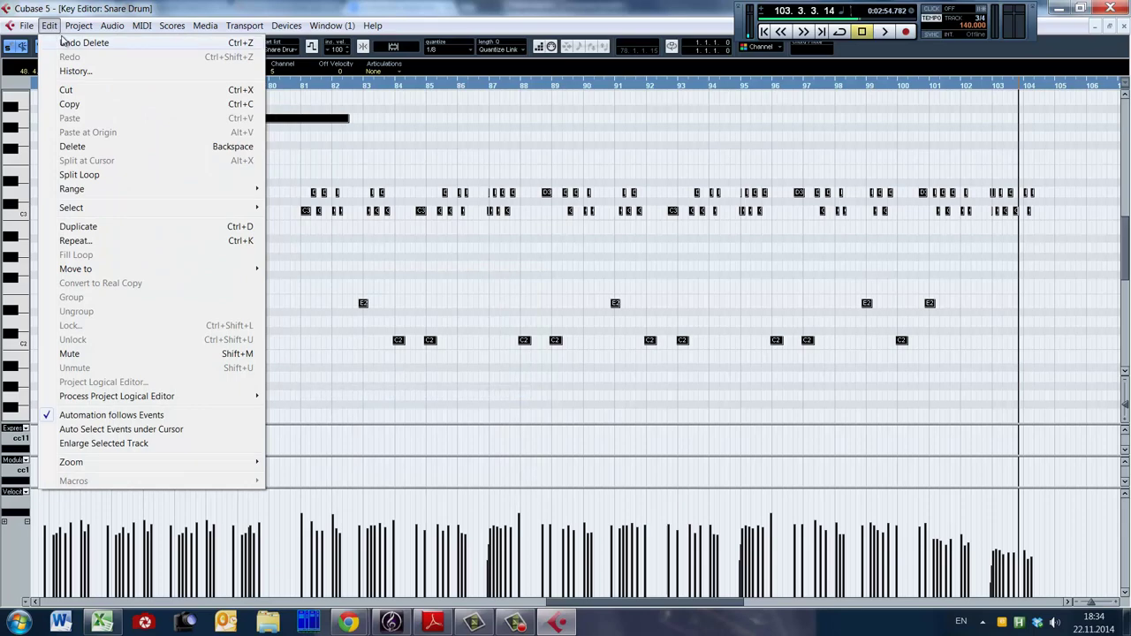
left_click(345, 244)
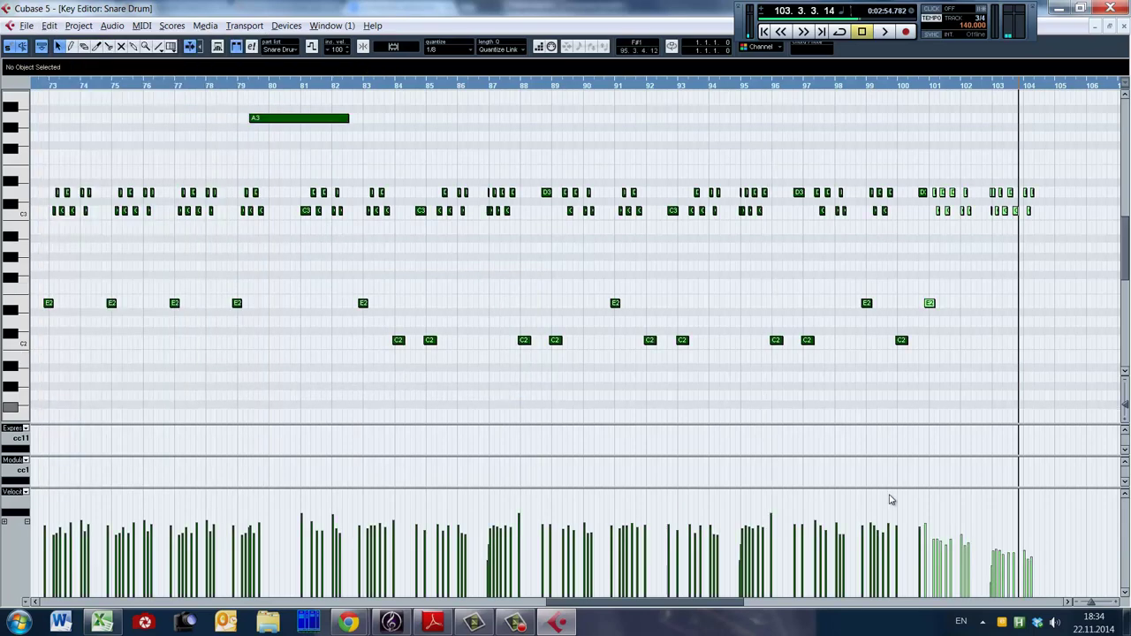
Examine the MIDI note-processing functions for deleting doubles, notes and overlaps, with the earlier snare drum passage in view.
left_click_drag(579, 599, 461, 601)
mouse_move(380, 590)
left_mouse_down()
mouse_move(426, 592)
mouse_move(364, 592)
left_mouse_up()
left_click(141, 25)
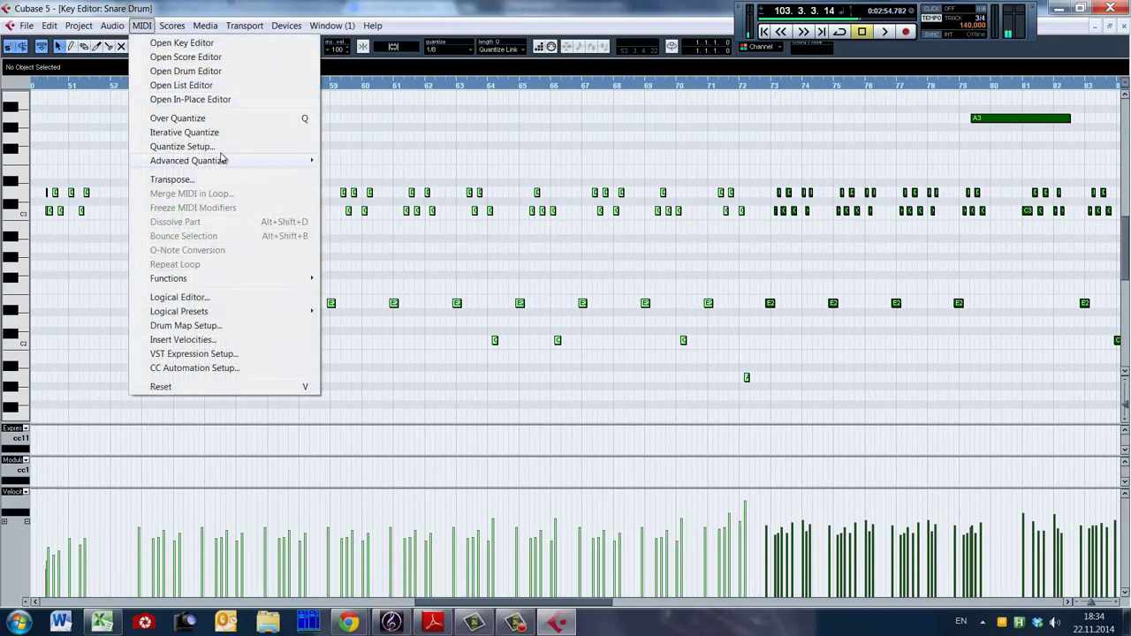
mouse_move(235, 279)
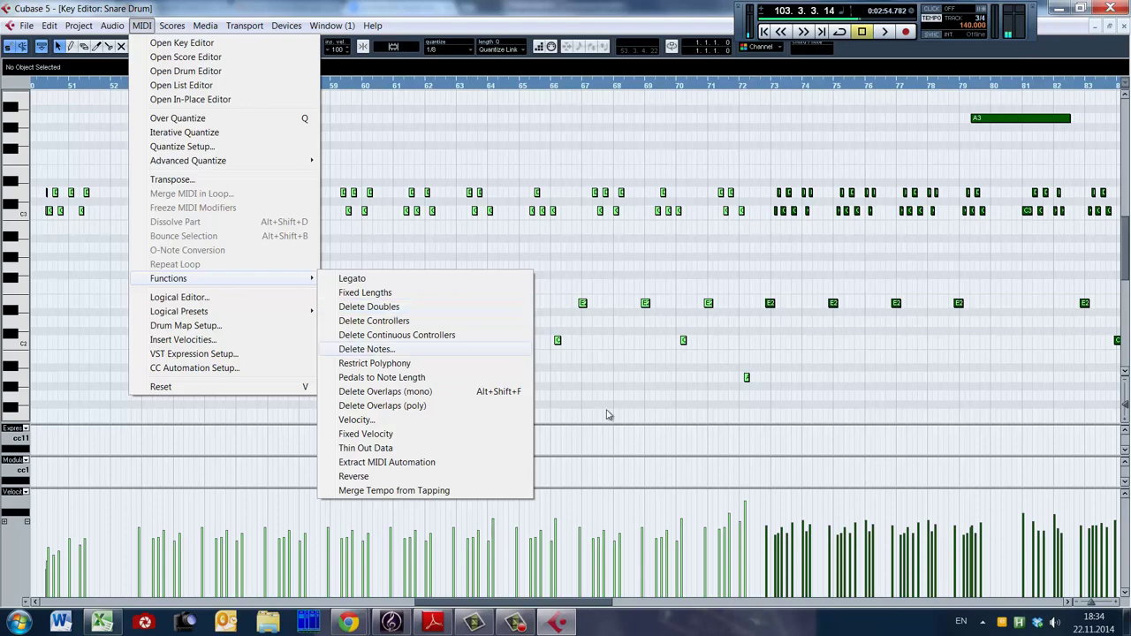
left_click(485, 407)
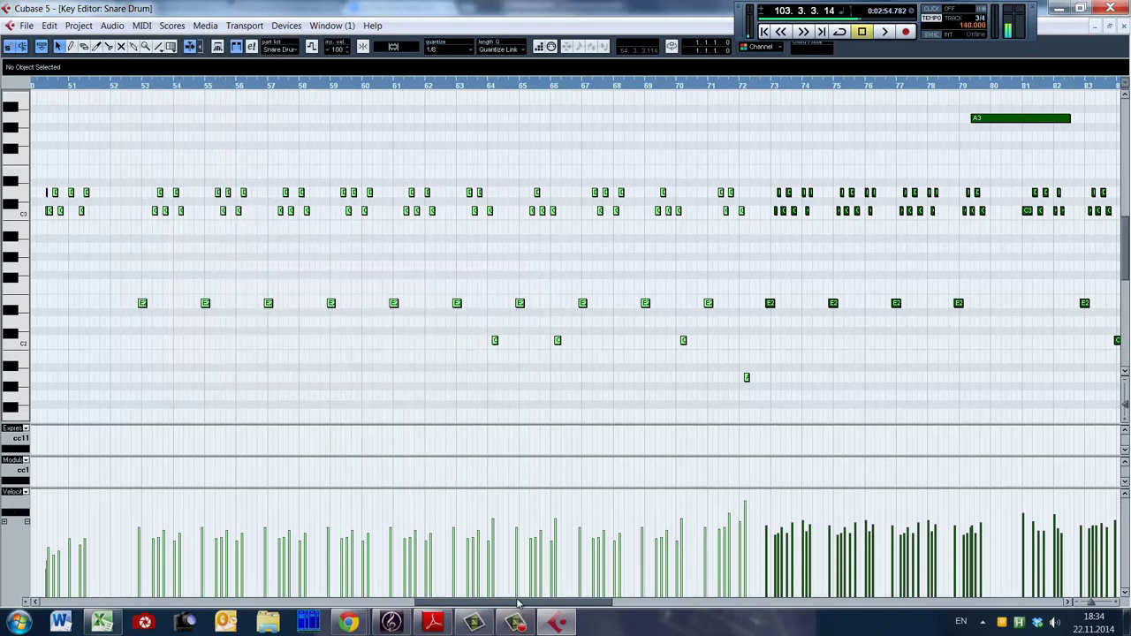
Play the snare drum part from bar 82, at the end of the long A3 note, into bar 86.
left_click_drag(517, 603, 556, 604)
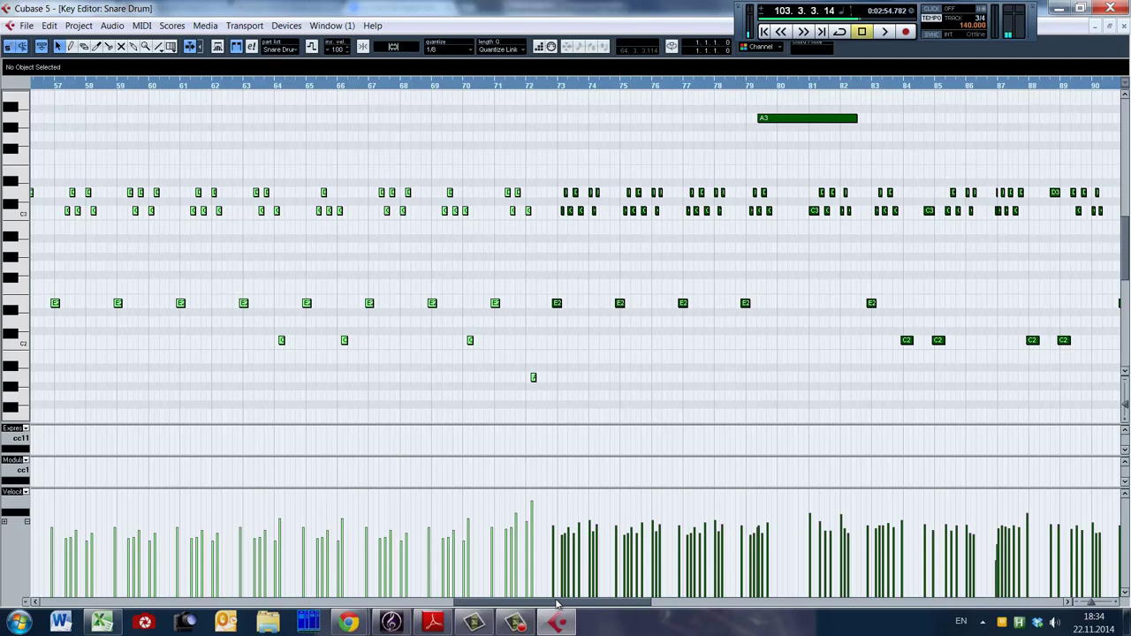
right_click(689, 360)
left_click(689, 361)
left_click_drag(571, 606, 678, 597)
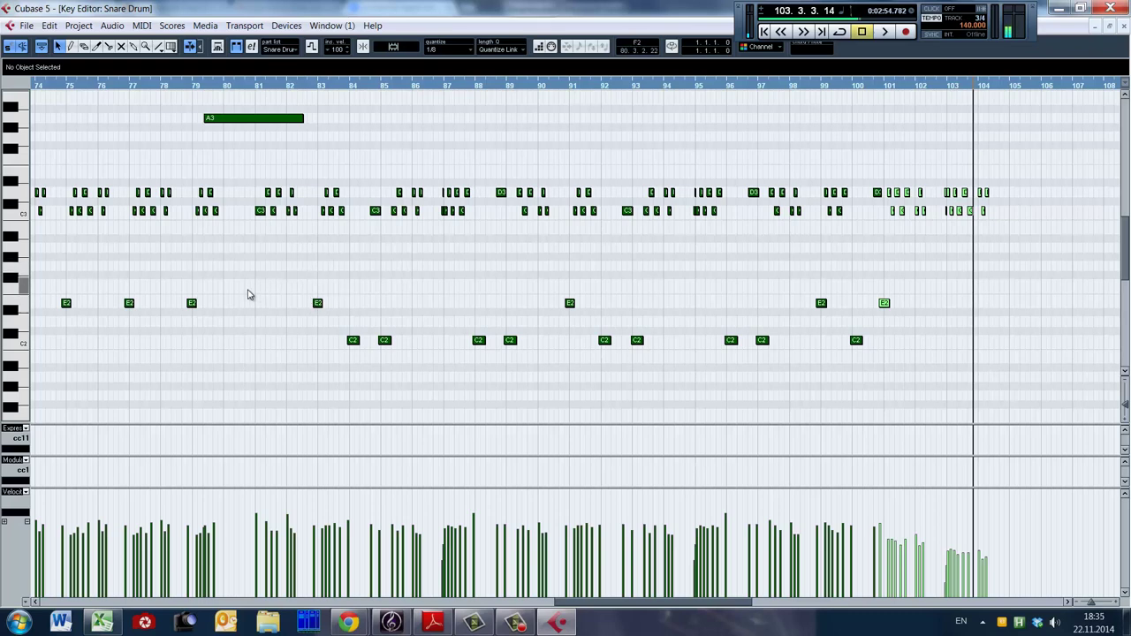
left_click(249, 294)
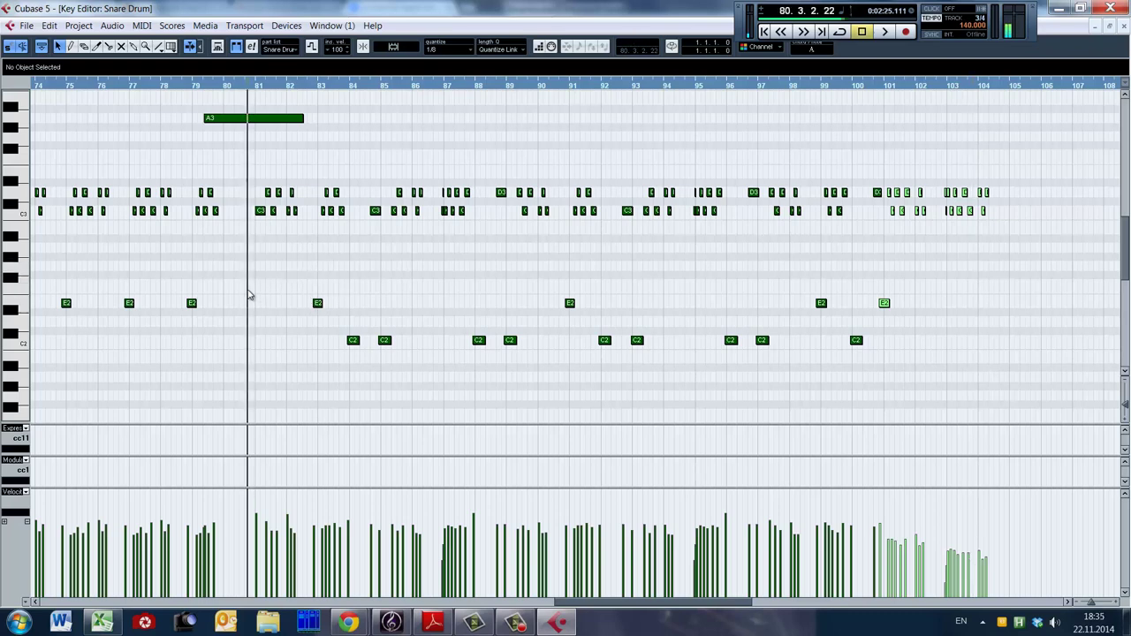
left_click(310, 256)
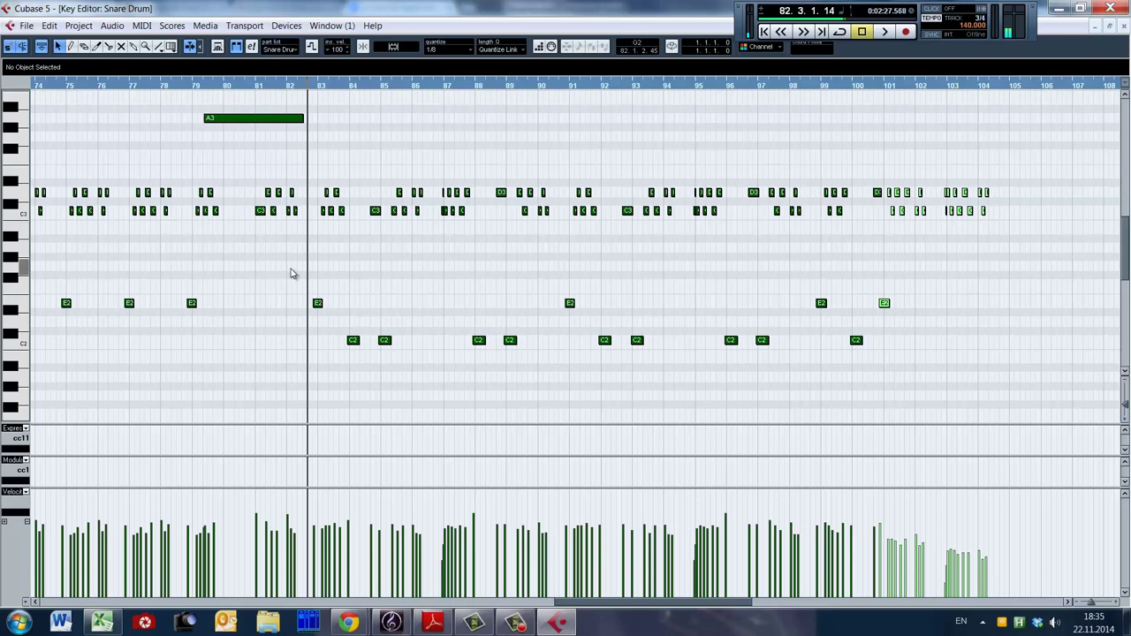
key("space")
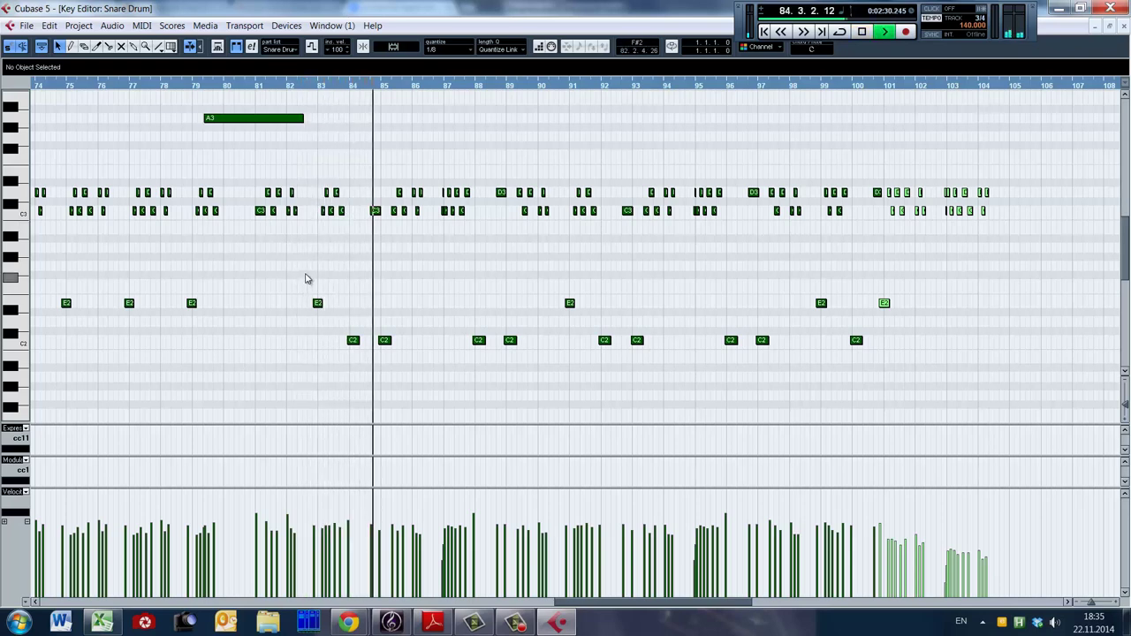
key("space")
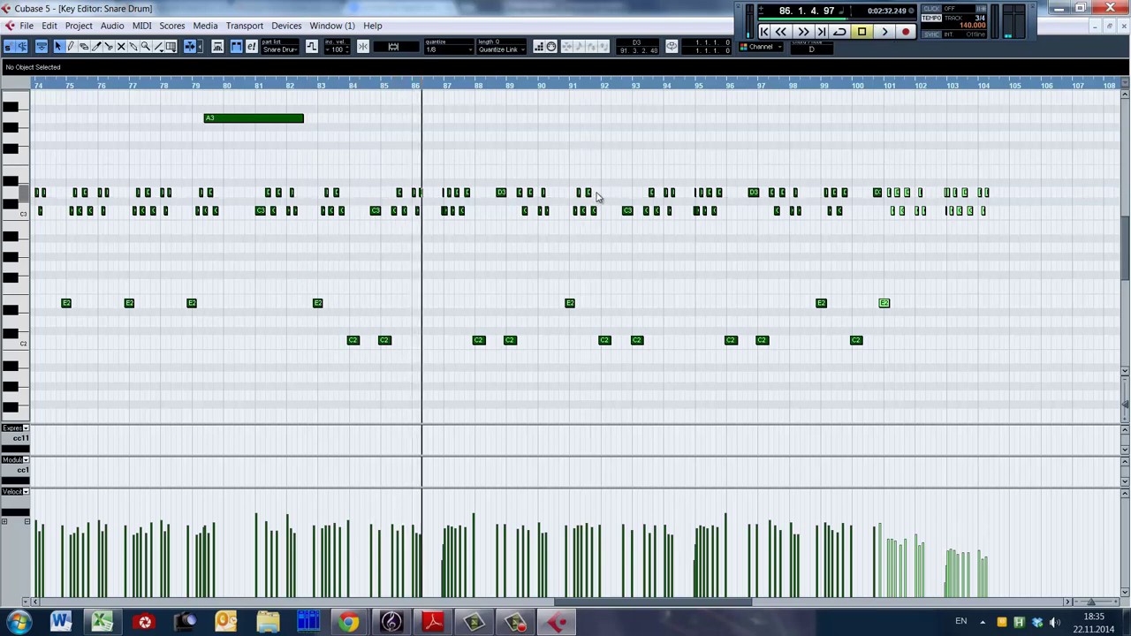
Open the Bass Drum part in the Key Editor and play it from bar 53 into bar 56.
key("Escape")
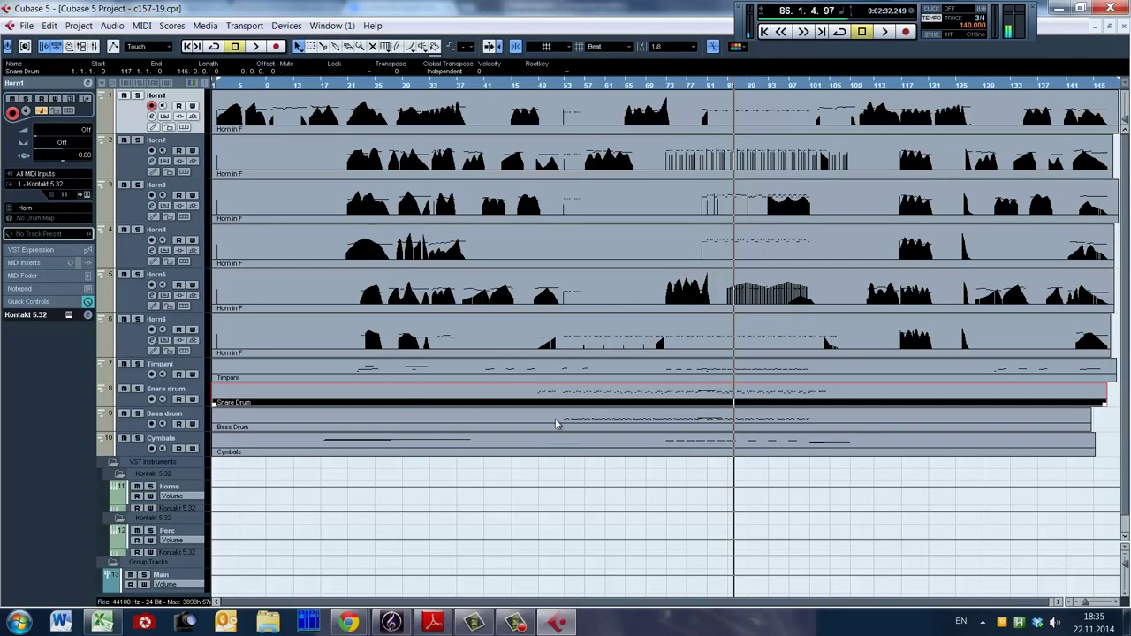
double_click(576, 421)
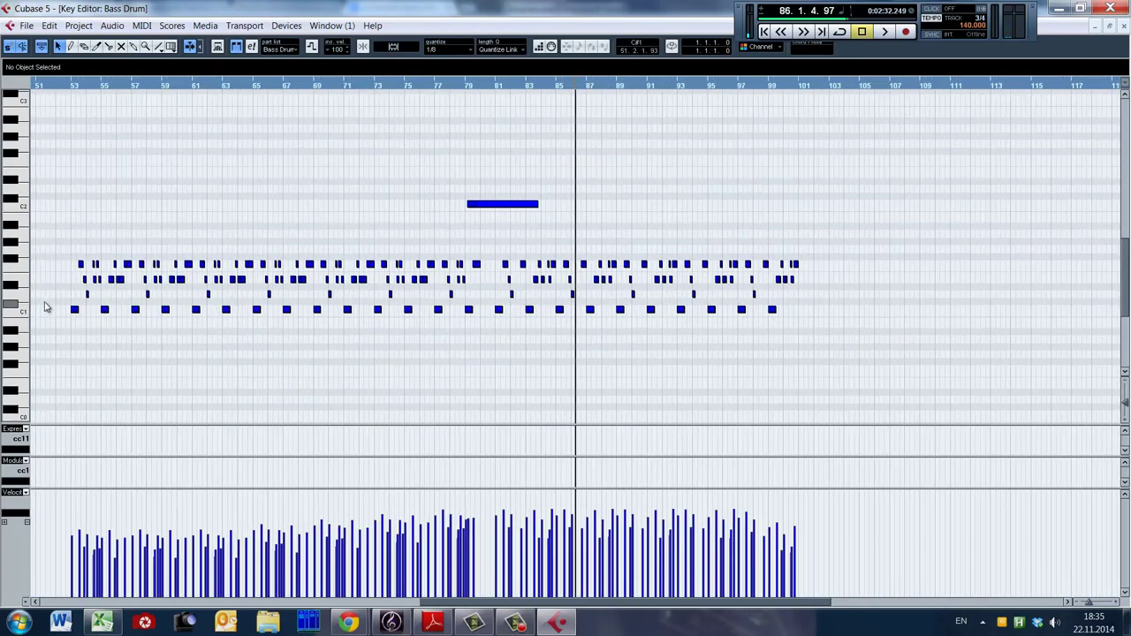
left_click(64, 301)
key("space")
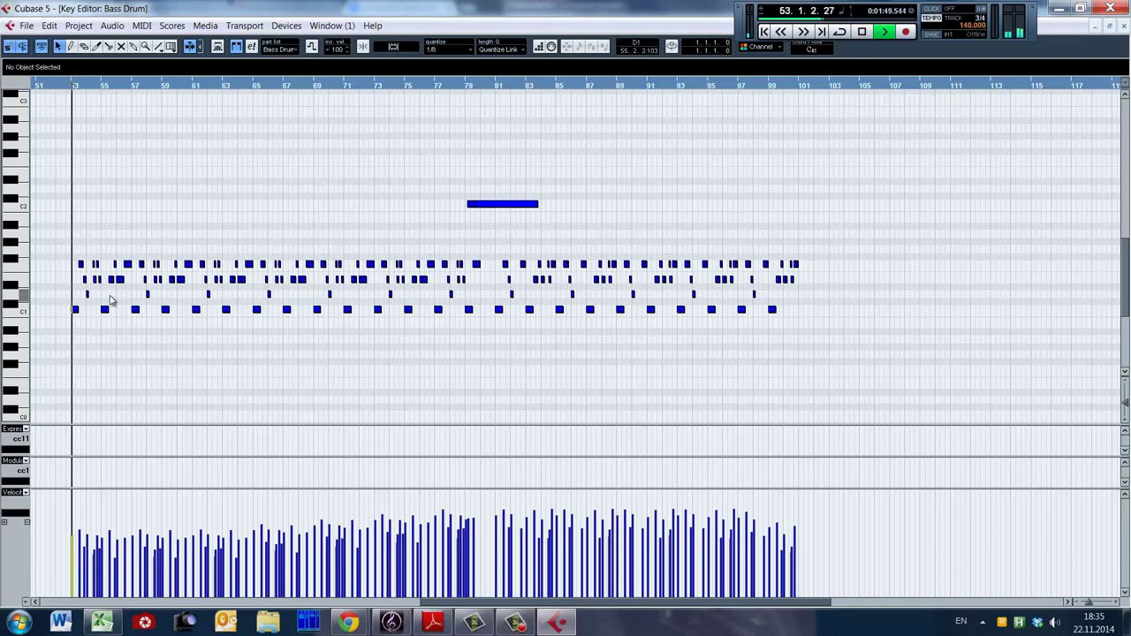
key("h")
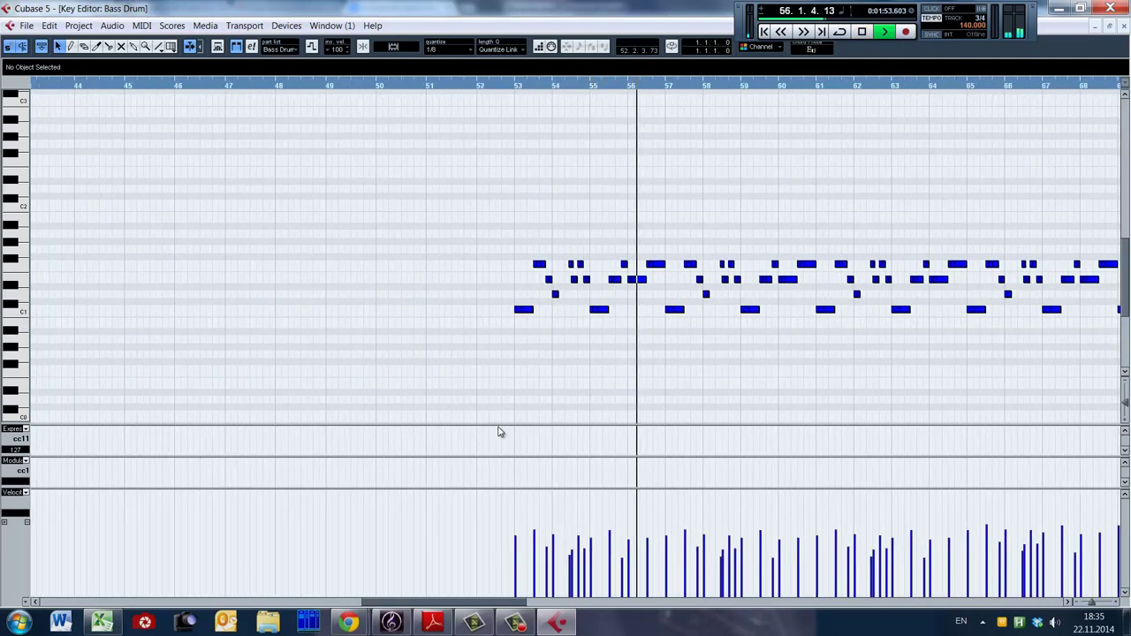
key("space")
Switch to the percussion Kontakt instance and purge all samples of the Gran Cassa and Tutti Hits patch.
key("alt+Tab")
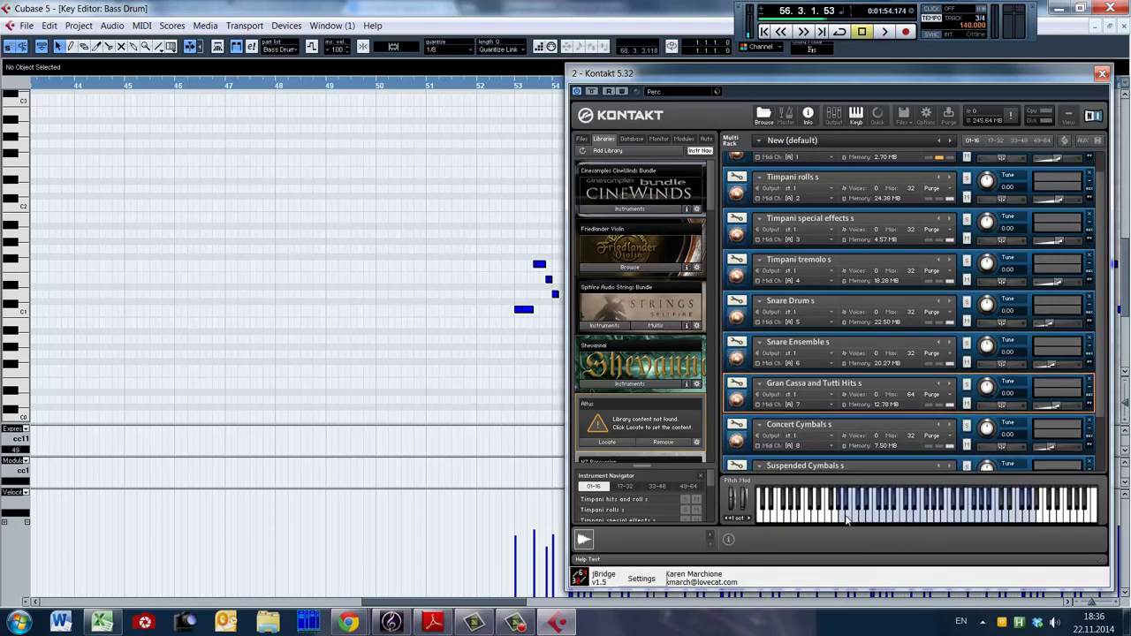
left_click(844, 518)
left_click(938, 400)
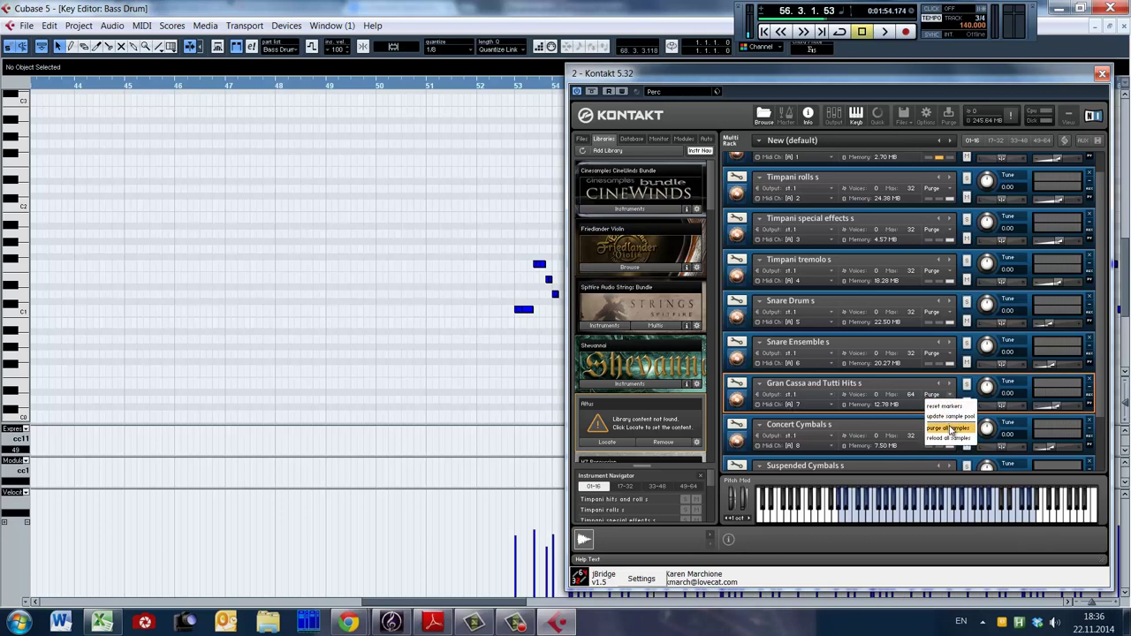
left_click(951, 429)
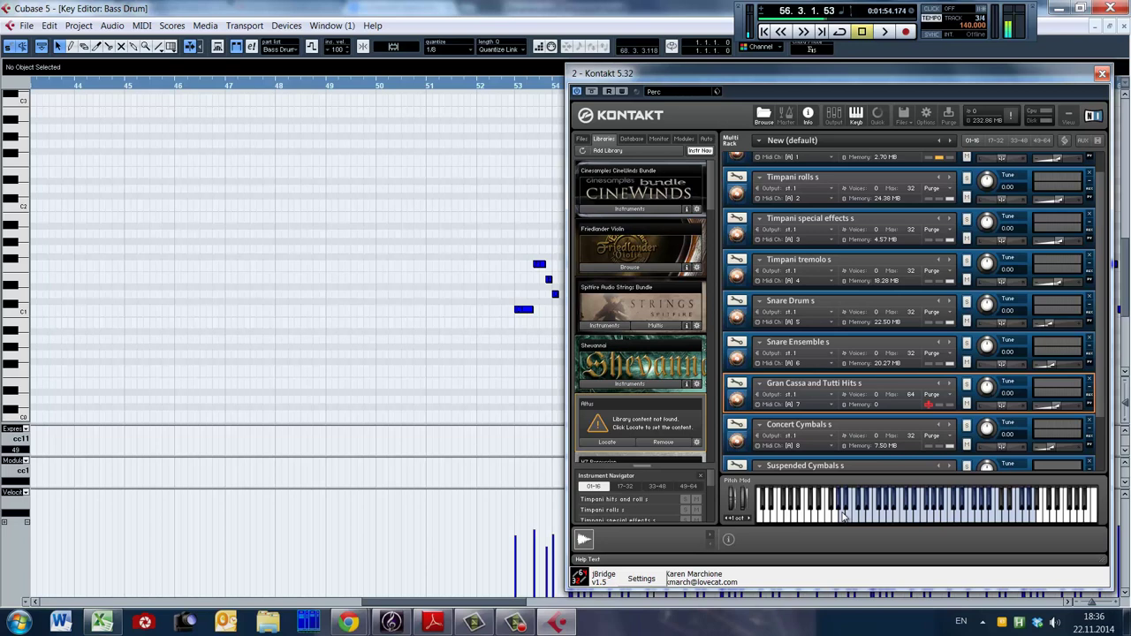
Audition the lowest mapped notes of the Gran Cassa and Tutti Hits patch and close Kontakt.
left_click(842, 515)
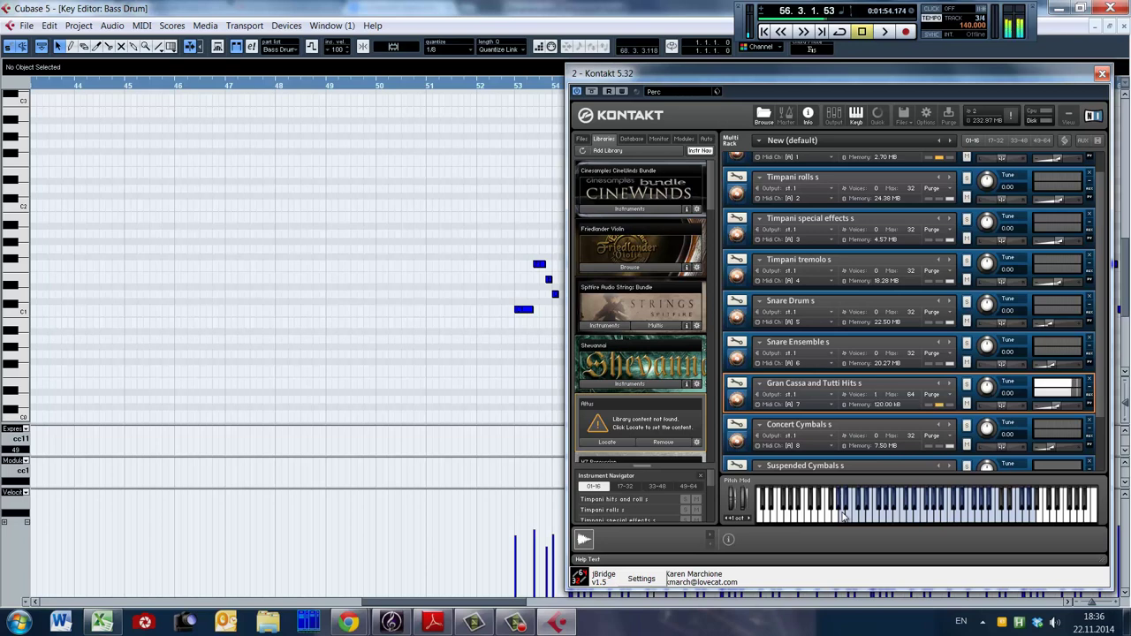
left_click(841, 516)
left_click(842, 516)
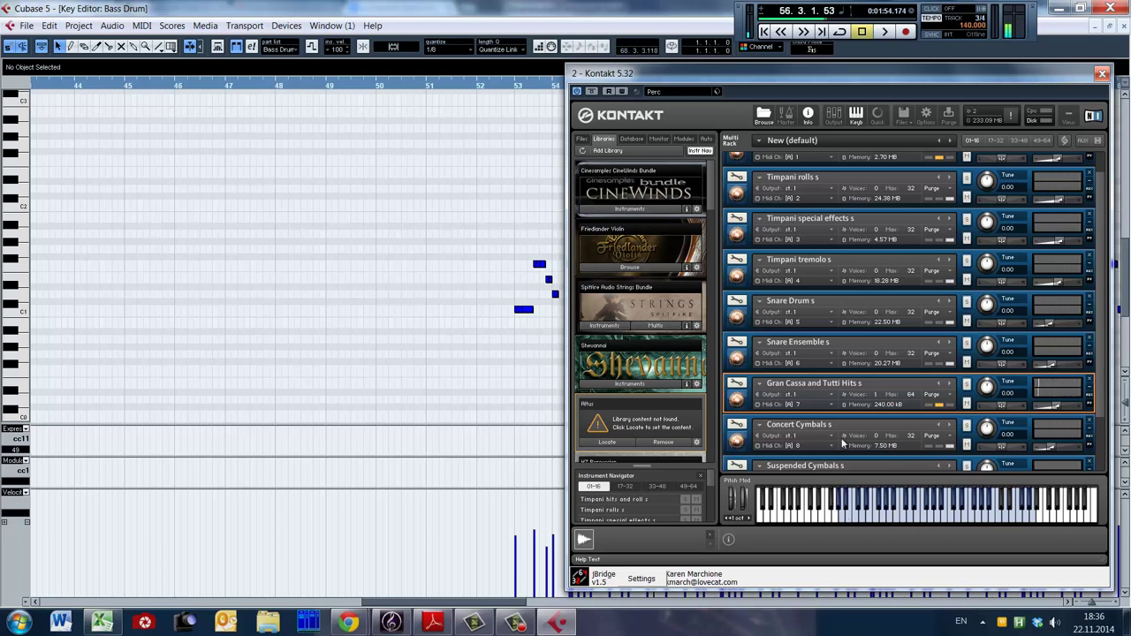
left_click(848, 518)
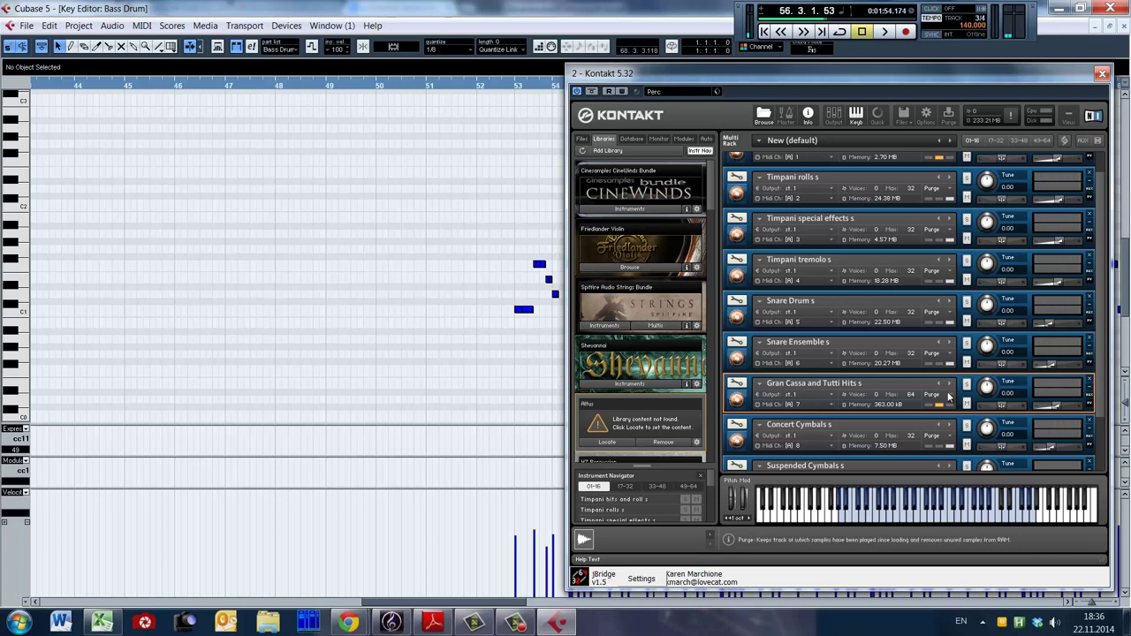
left_click(1101, 73)
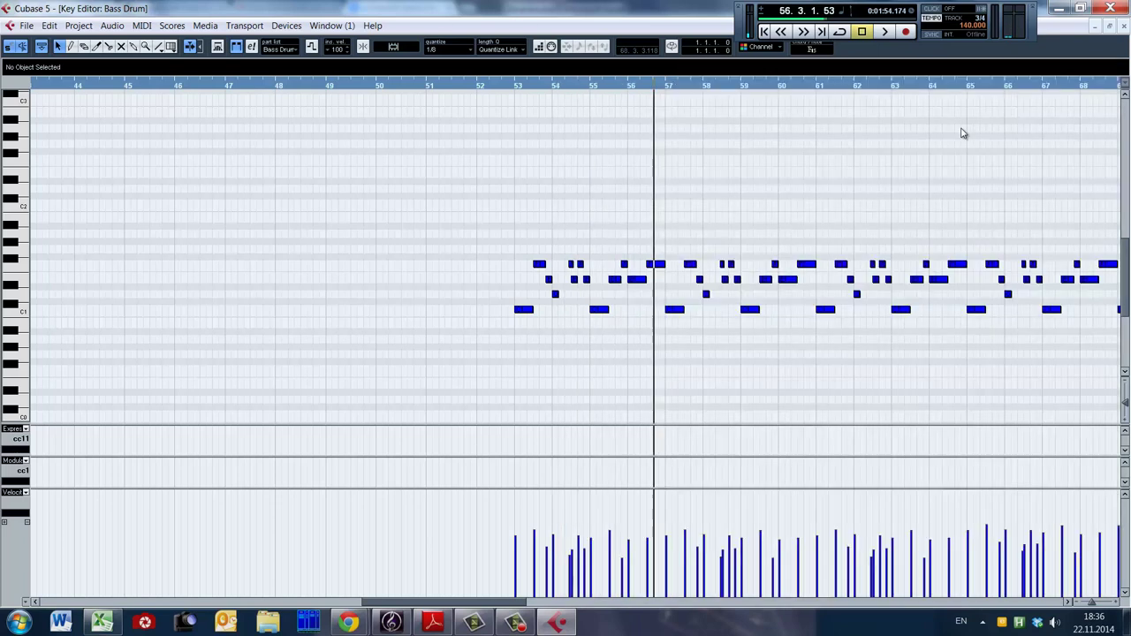
Play the bass drum part from bar 52 through to bar 59, pausing in bar 57.
left_click(483, 283)
key("space")
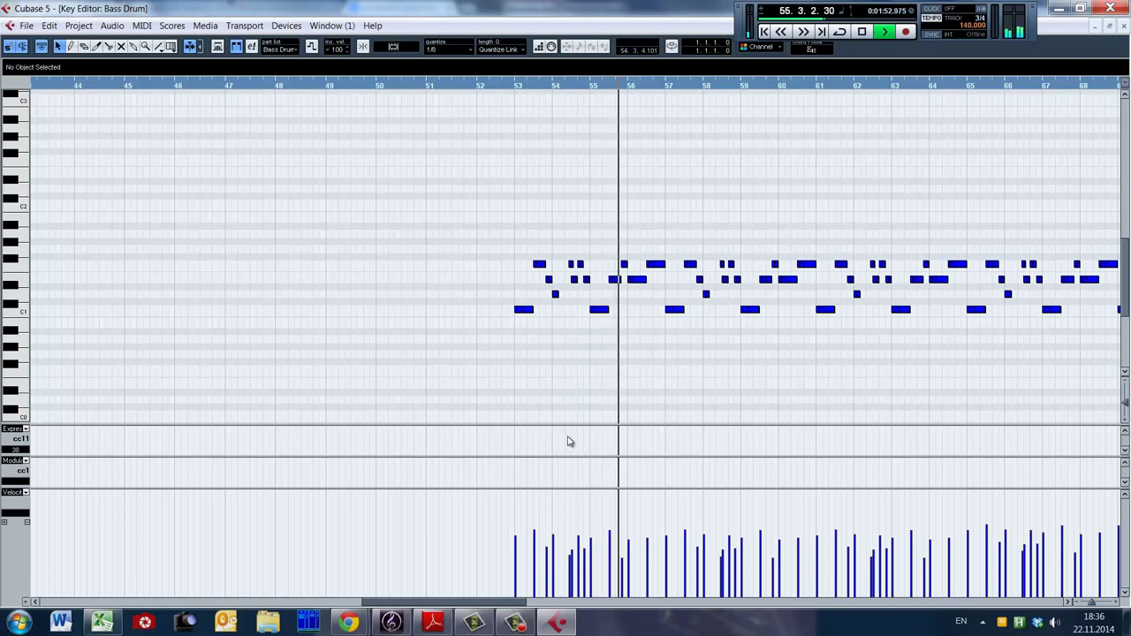
key("space")
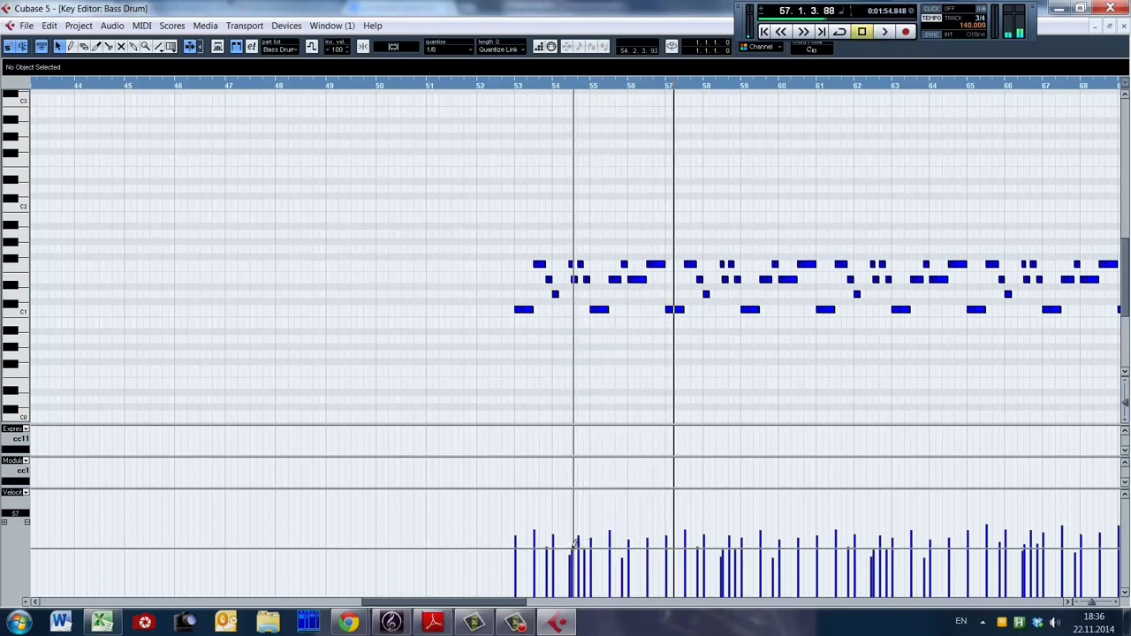
key("space")
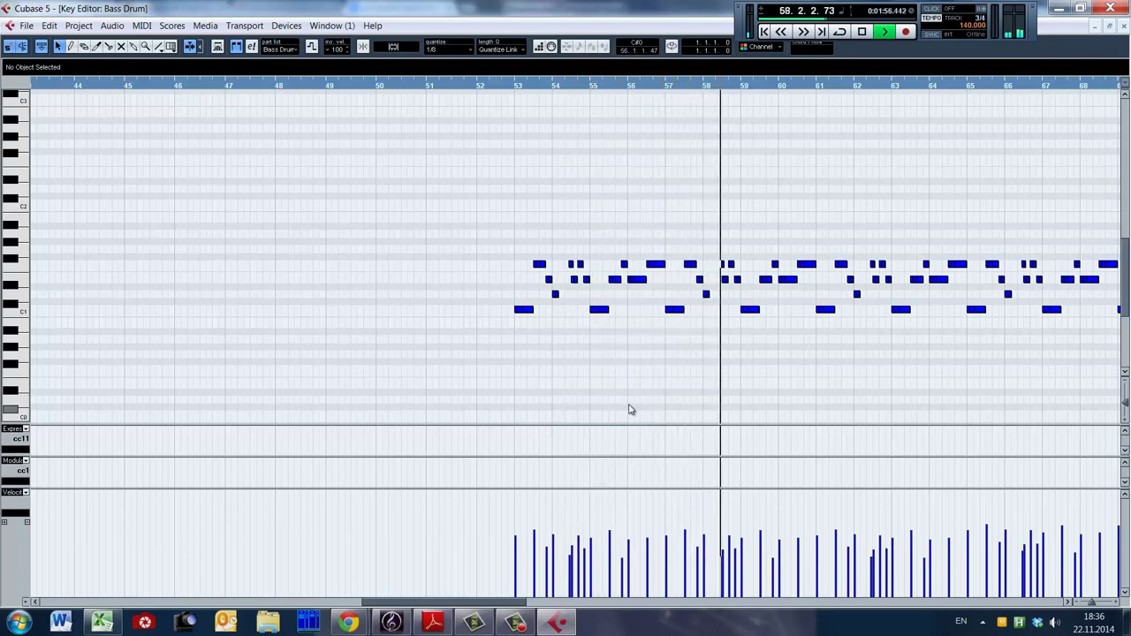
key("space")
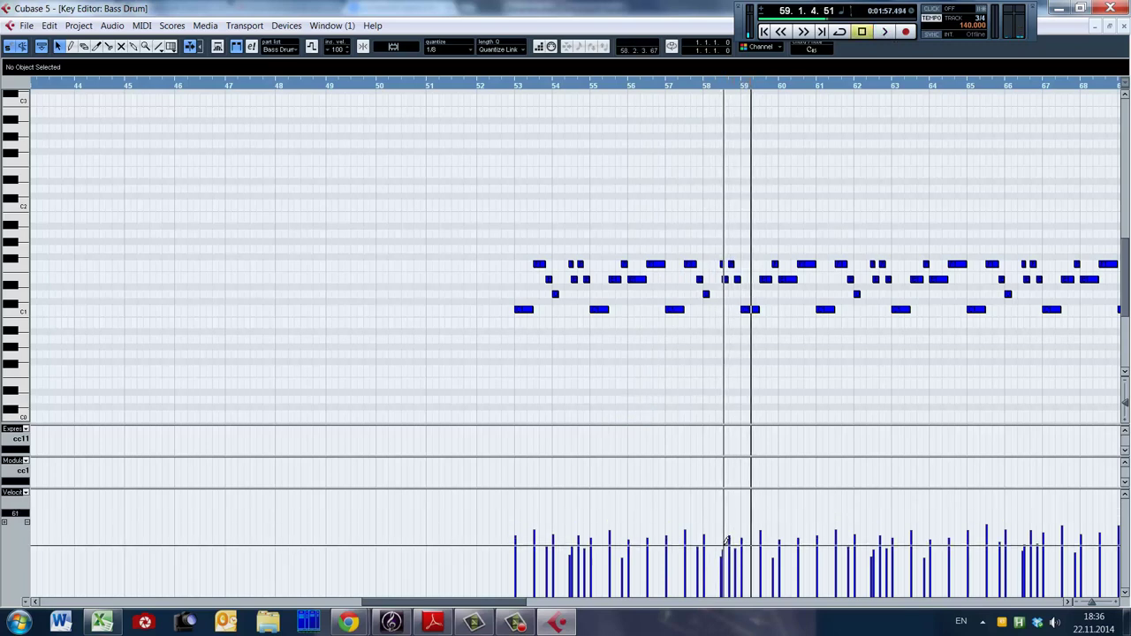
Replay the short bass drum notes in bar 58 several times, running into bar 59.
left_click(695, 463)
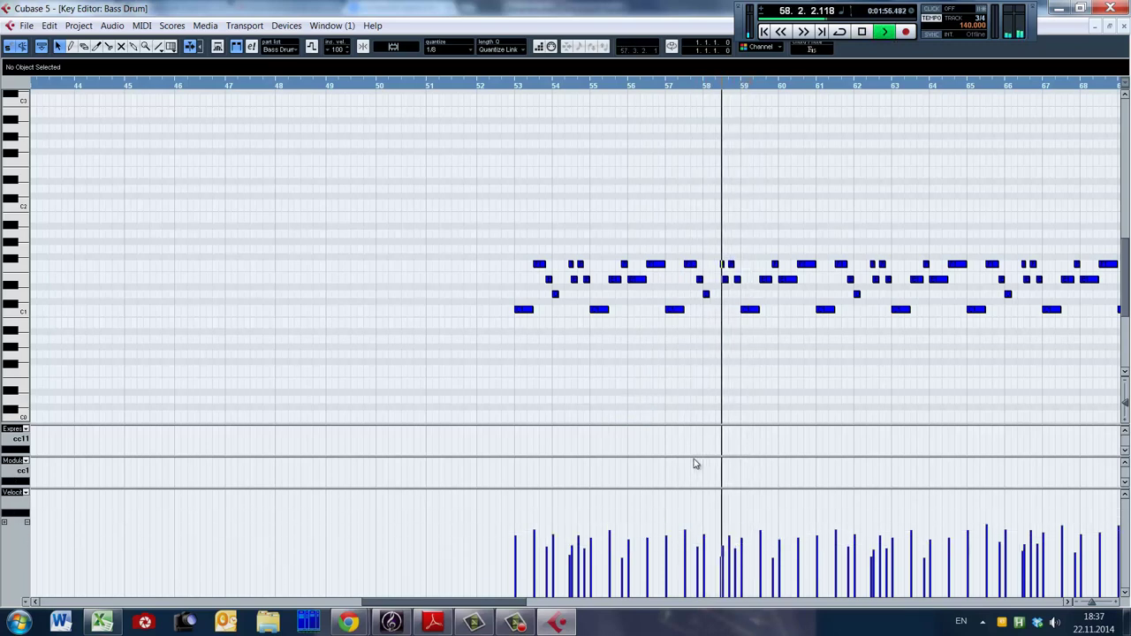
key("space")
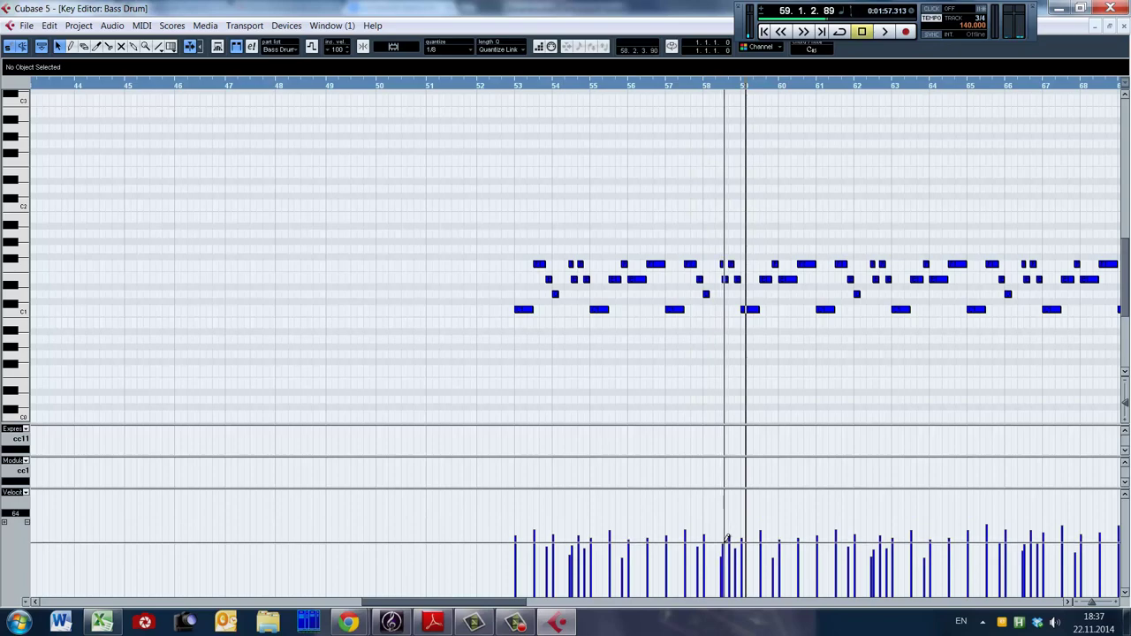
left_click(720, 528)
key("space")
left_click(694, 492)
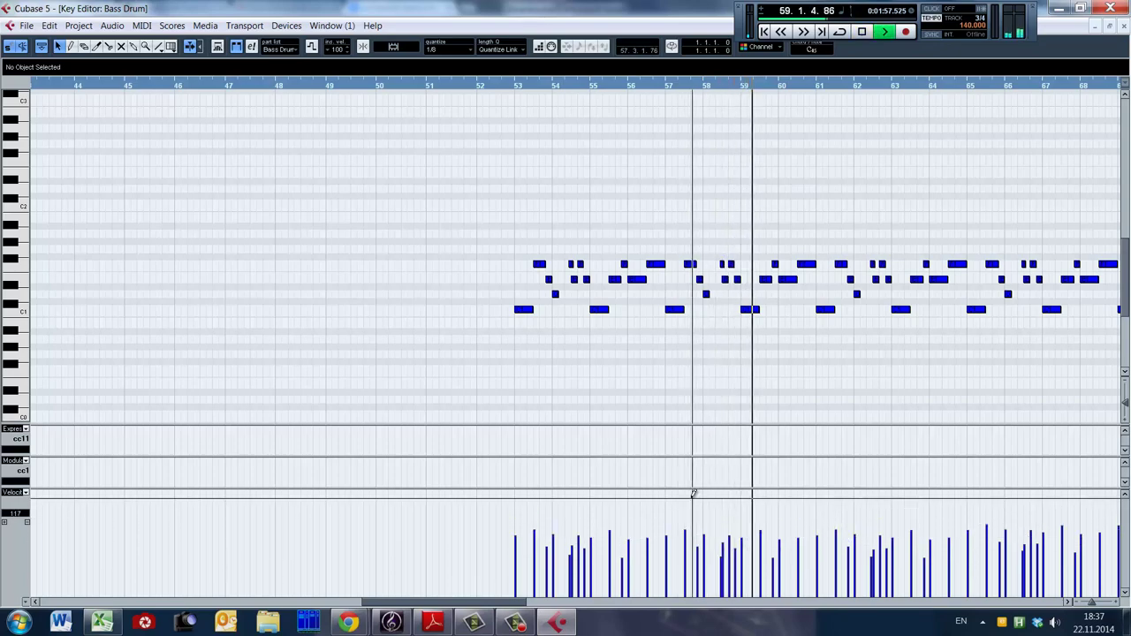
left_click(687, 497)
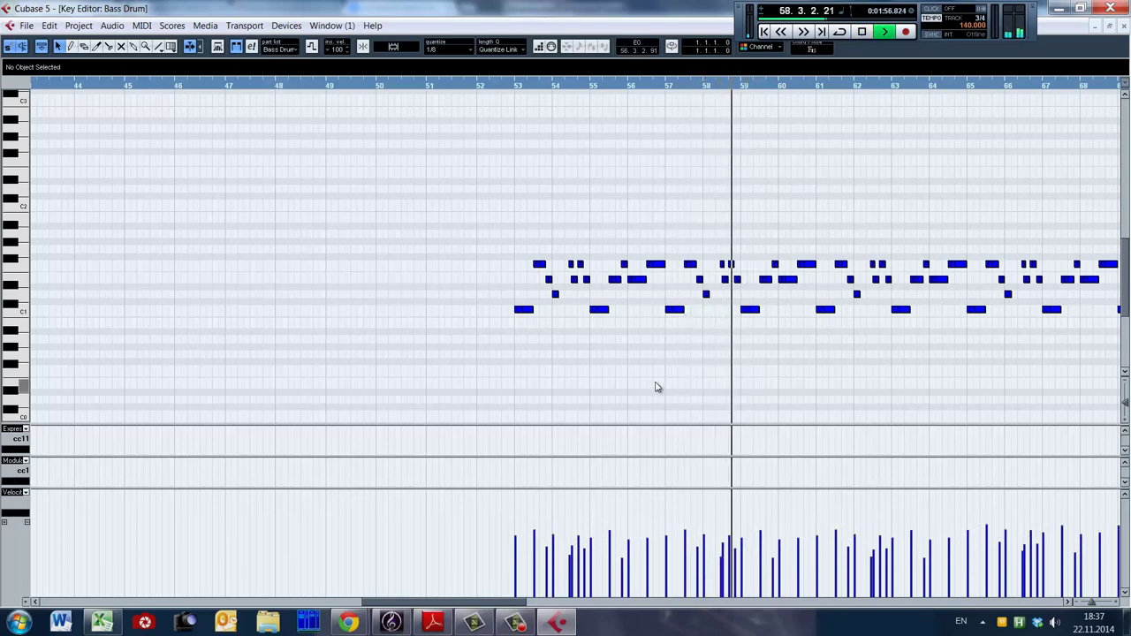
key("h")
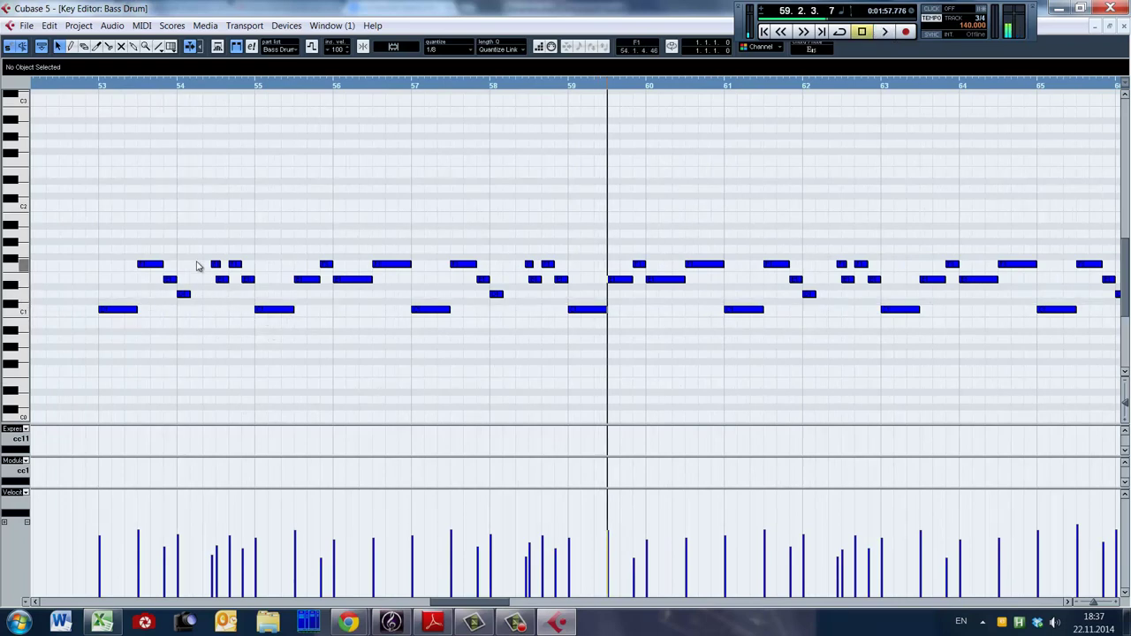
Examine the alternating short notes in bar 54 up close, and set the playback position back to bar 52.
left_click(198, 254)
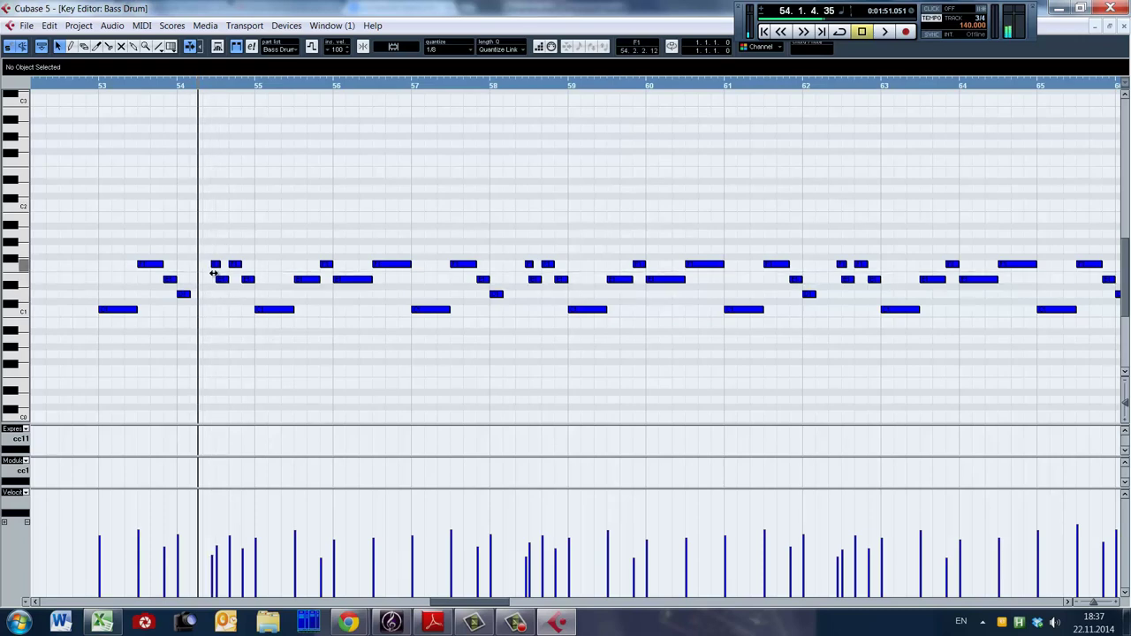
key("h")
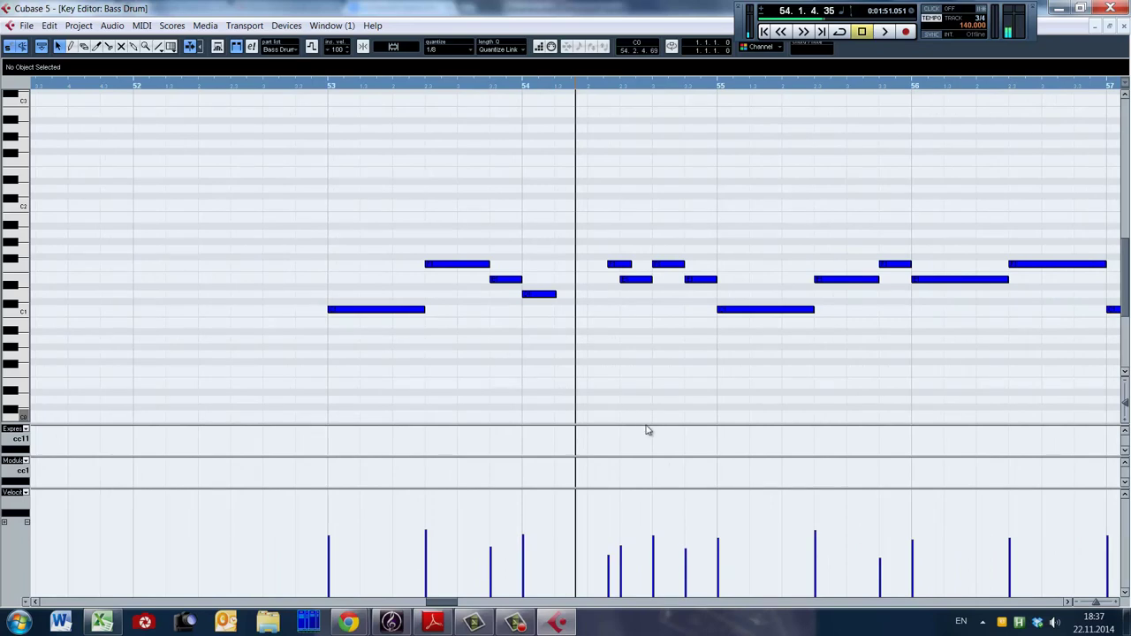
key("g")
key("g")
key("g")
key("g")
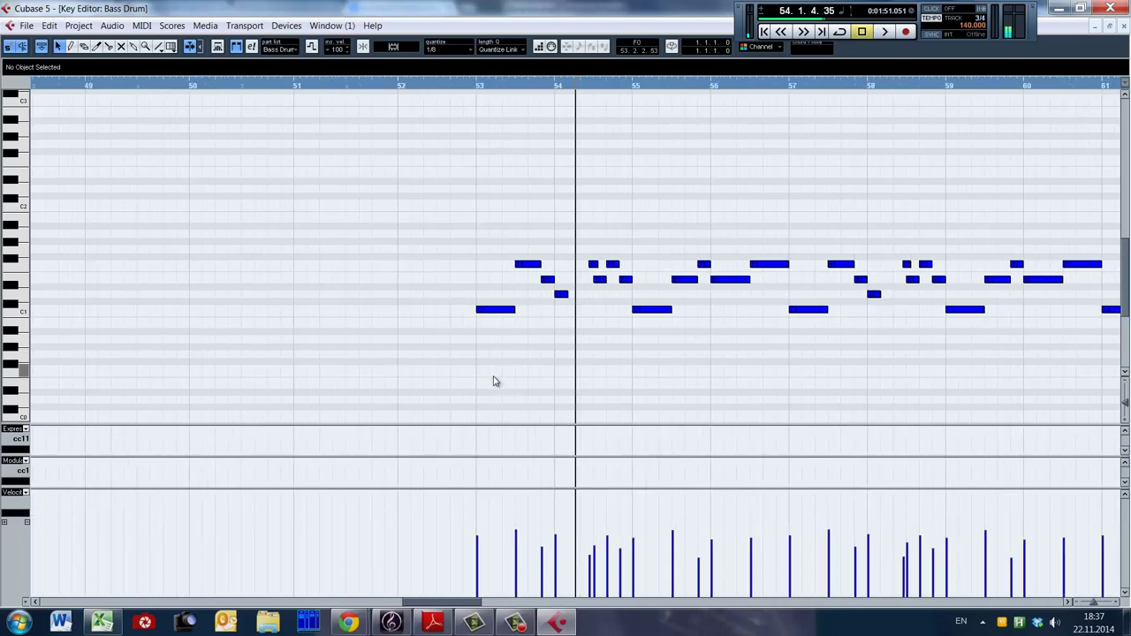
left_click(438, 364)
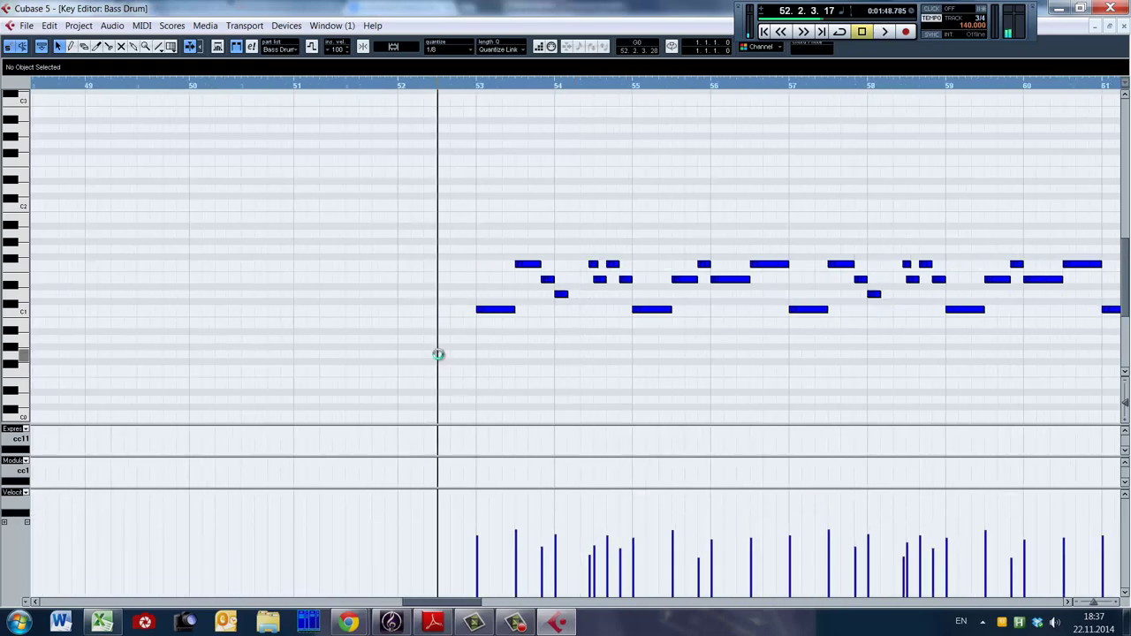
Bring up the percussion Kontakt instance, audition notes of the Gran Cassa and Tutti Hits patch, and close it.
key("alt+Tab")
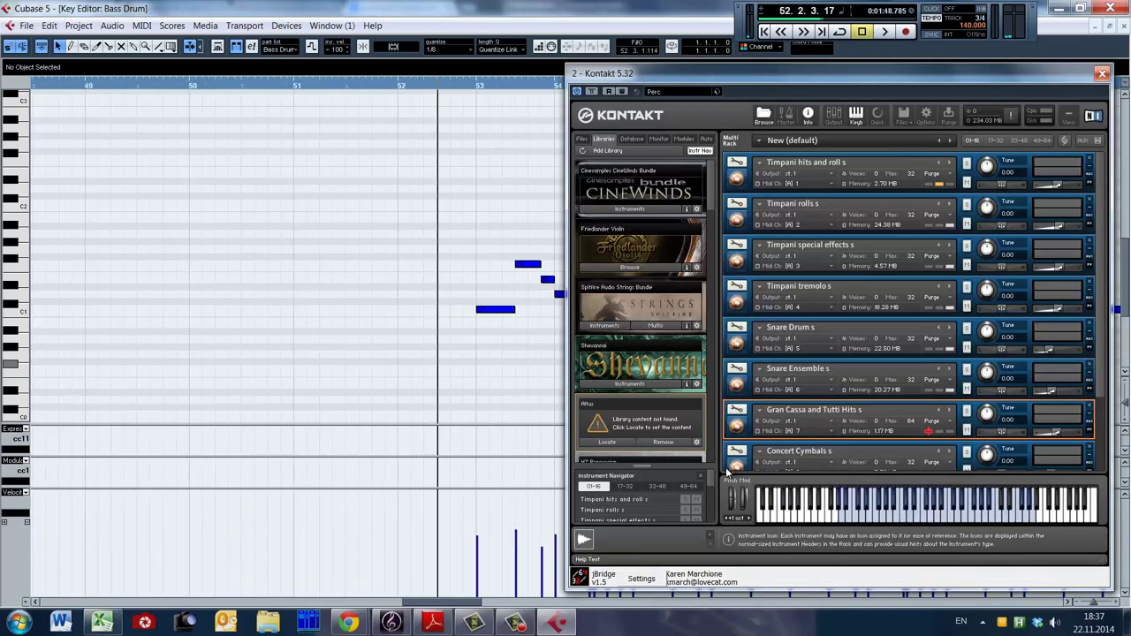
left_click(878, 517)
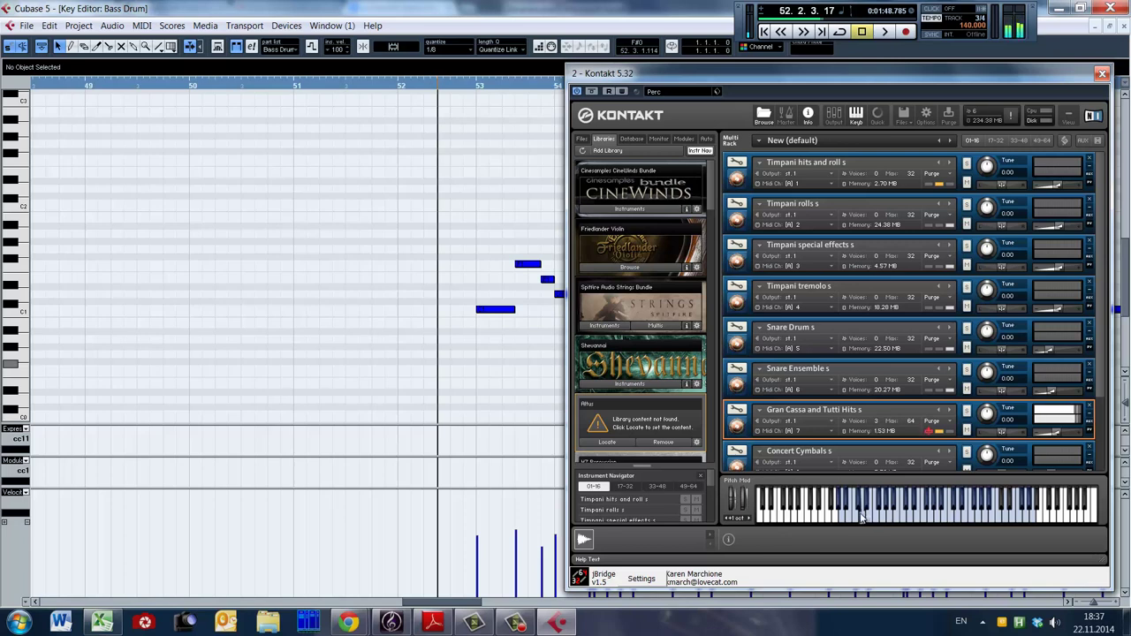
left_click(1102, 71)
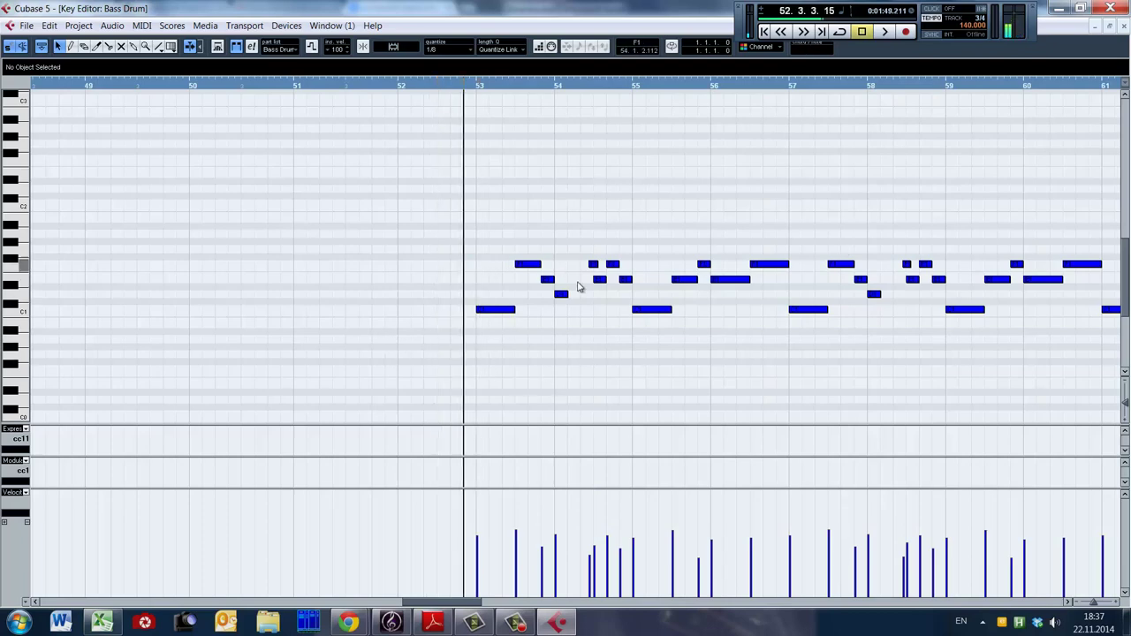
Check the F1 note in bar 53 and the E1 note in bar 54, and play the part from bar 52 into bar 57.
left_click(528, 266)
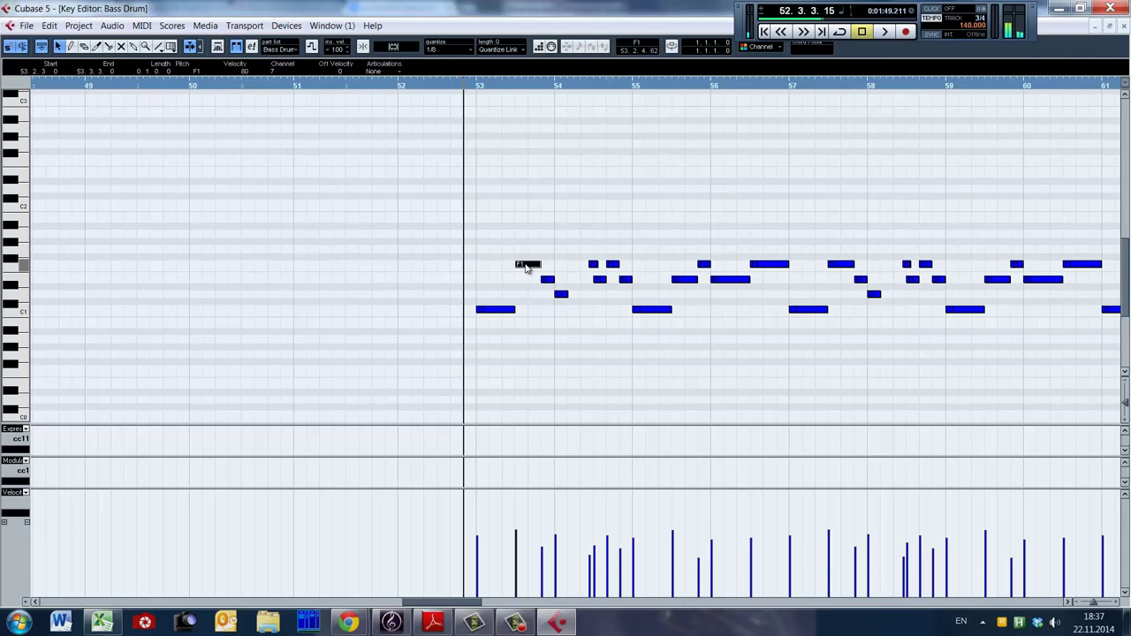
left_click(600, 279)
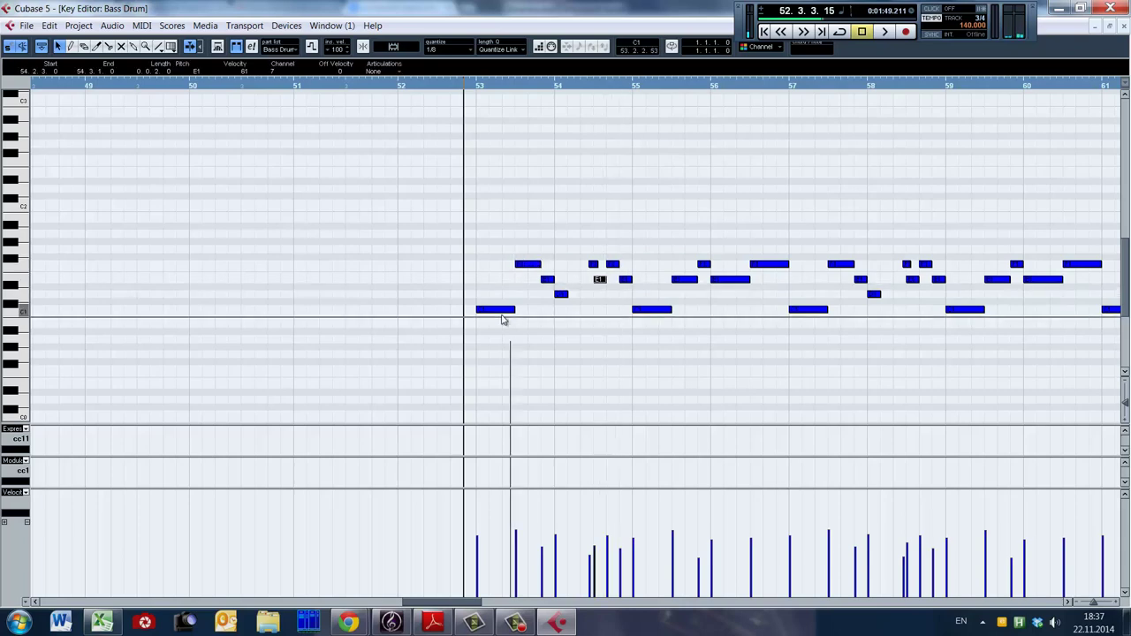
key("space")
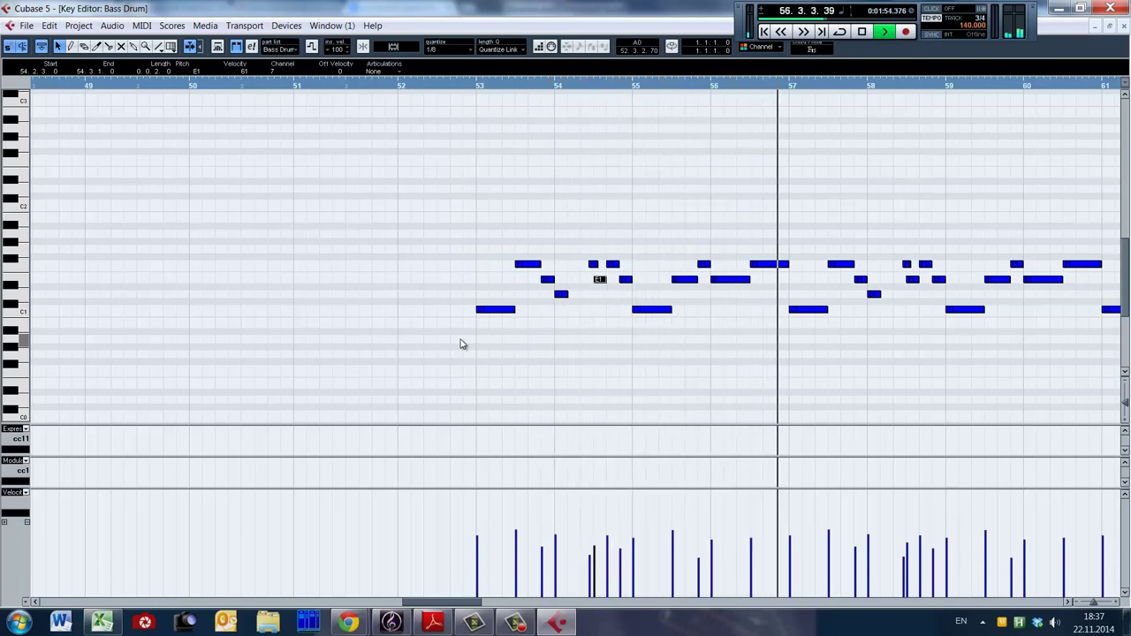
key("space")
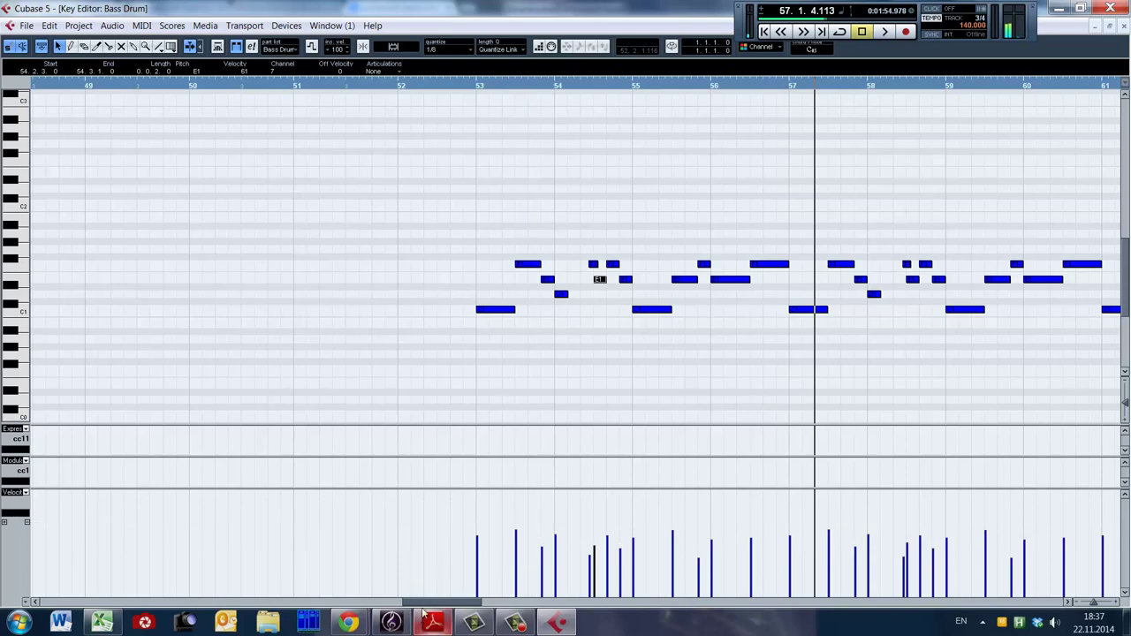
mouse_move(423, 606)
left_mouse_down()
mouse_move(456, 606)
mouse_move(444, 606)
left_mouse_up()
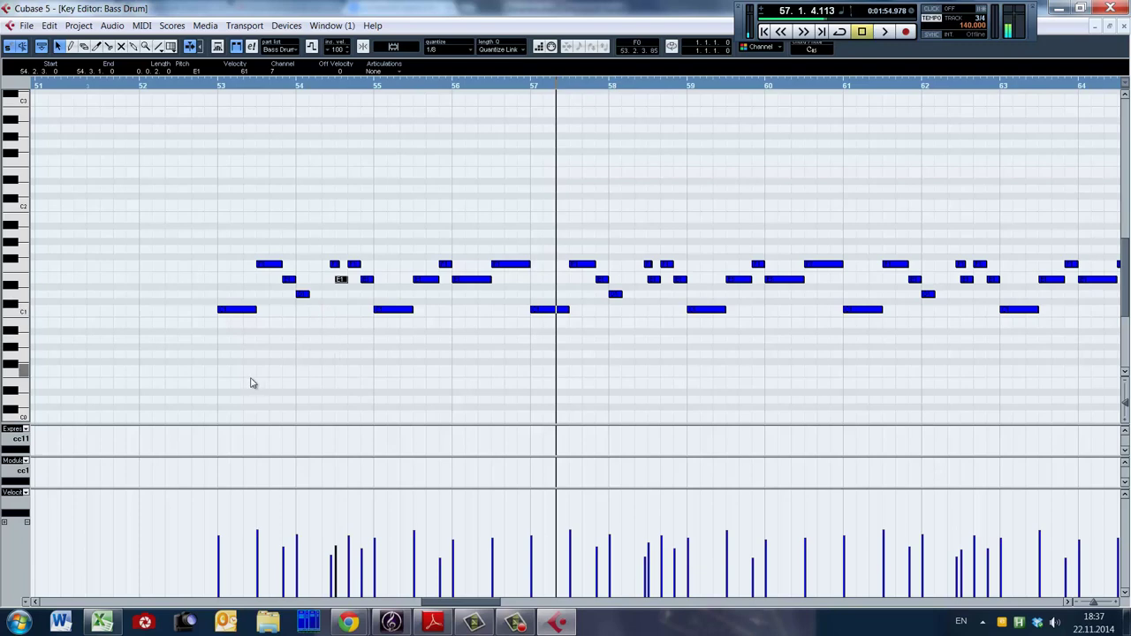
left_click(199, 369)
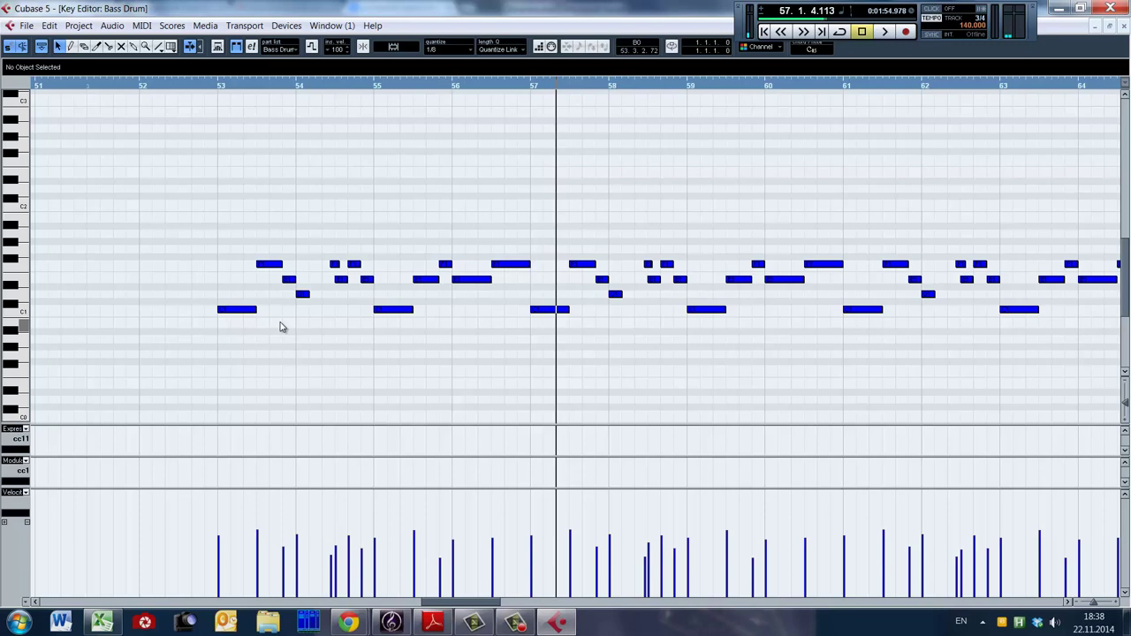
Play the bass drum passage with the long held C2 note from bar 78 into bar 85.
left_click_drag(459, 602, 579, 602)
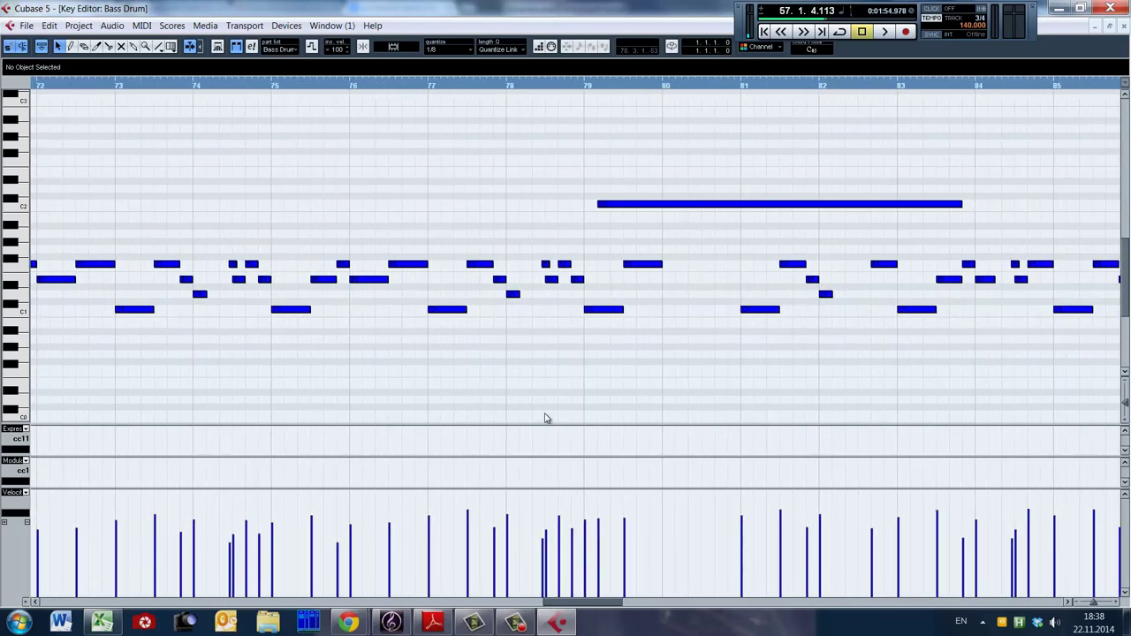
left_click(526, 367)
scroll(659, 350, "down", 2)
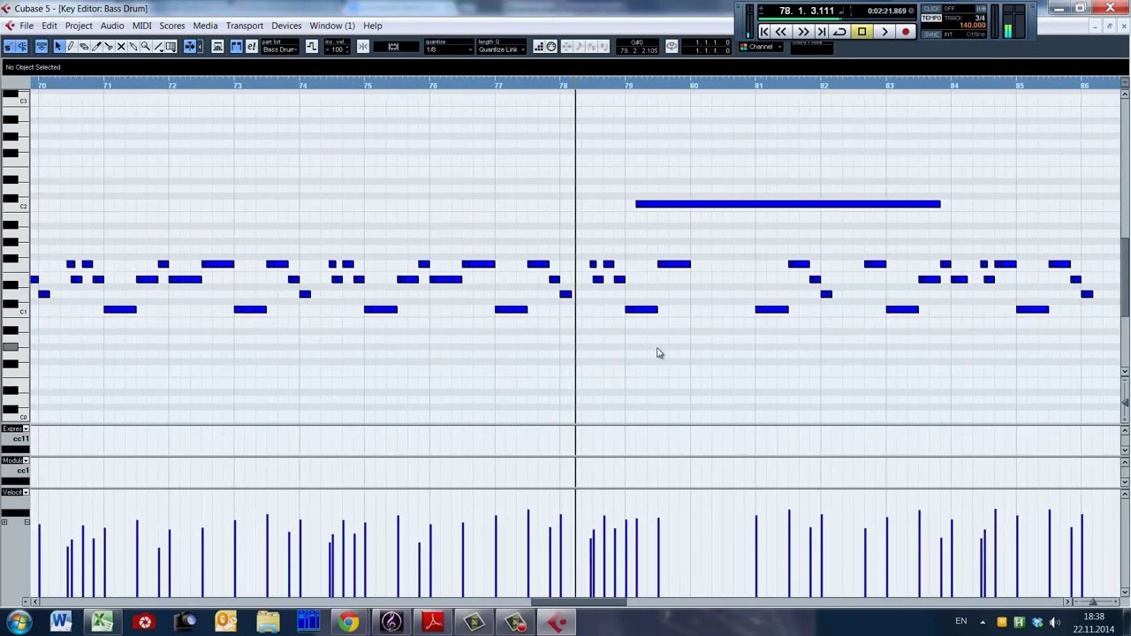
key("space")
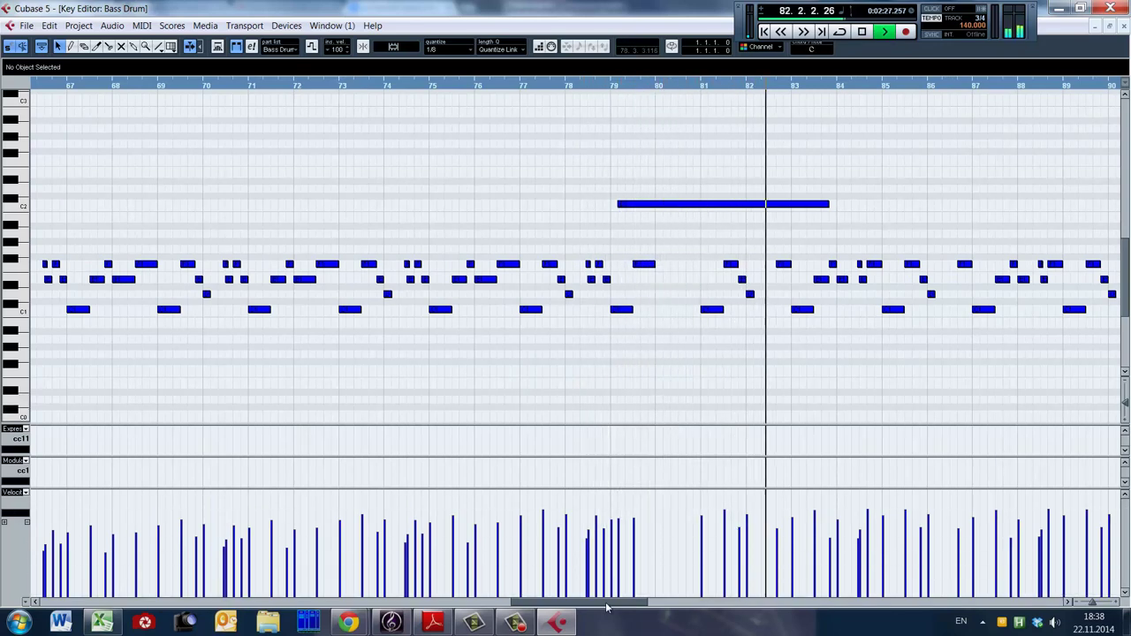
Replay the part from bar 82, past the end of the long C2 note, into bar 88.
left_click_drag(608, 606, 664, 606)
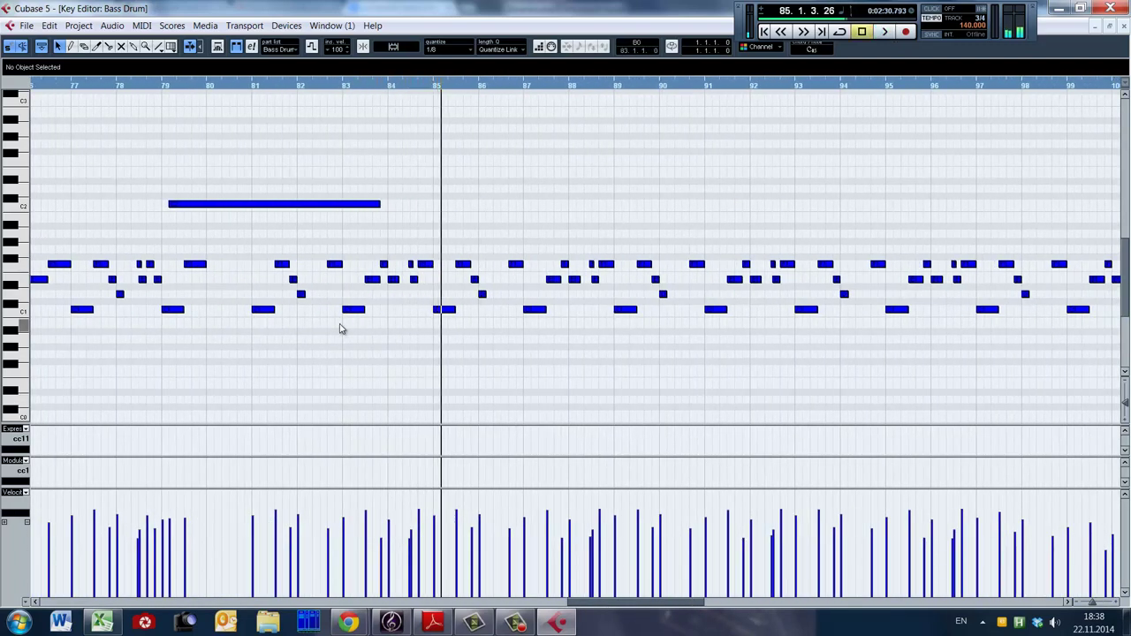
left_click(313, 336)
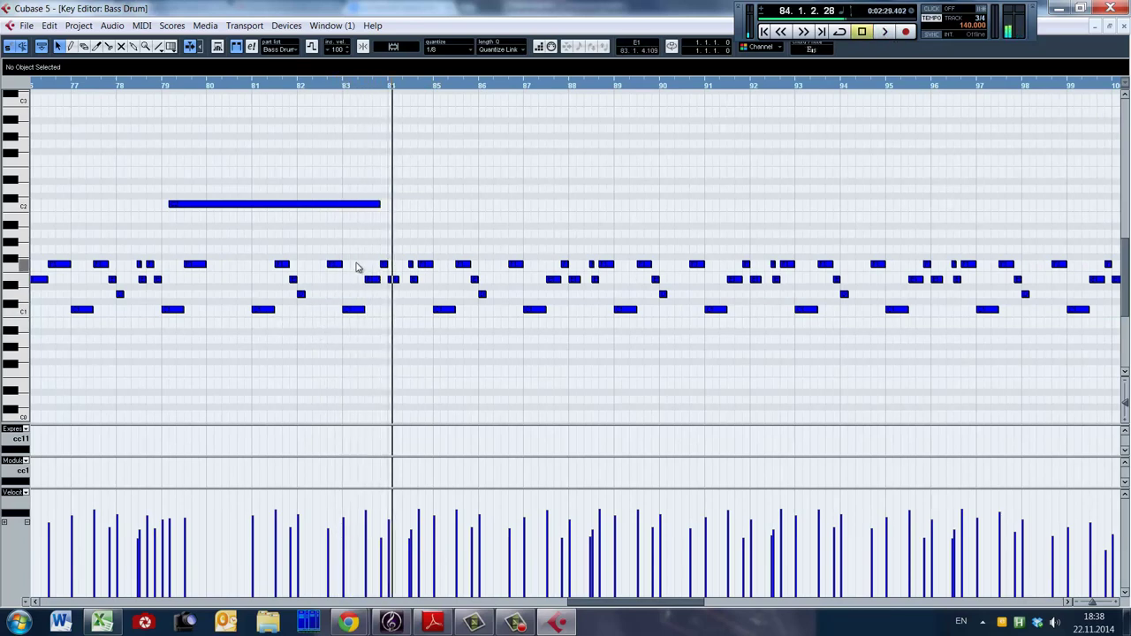
key("space")
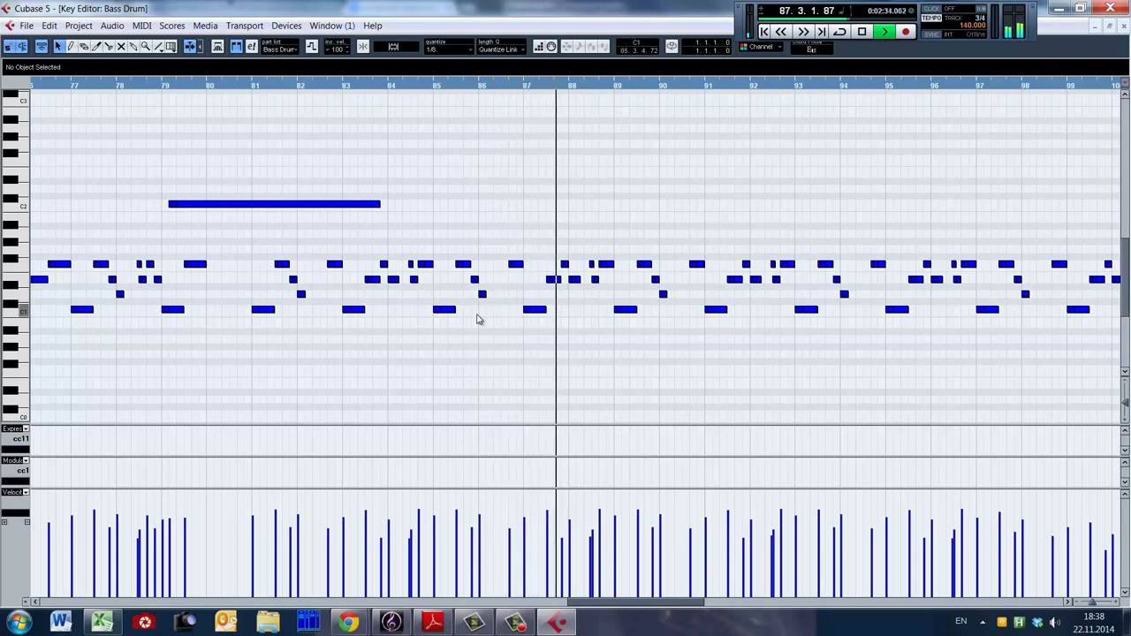
key("space")
Try raising the velocity of the F1 note late in bar 86 to about 116, and play it into bar 87.
left_click(509, 502)
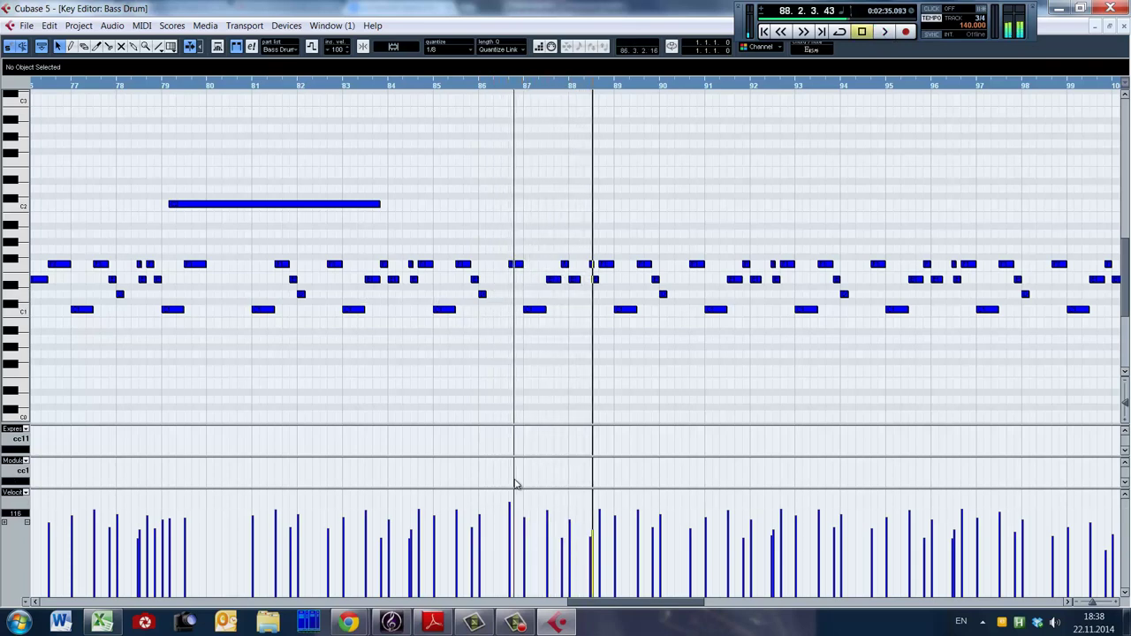
left_click(506, 421)
key("space")
key("space")
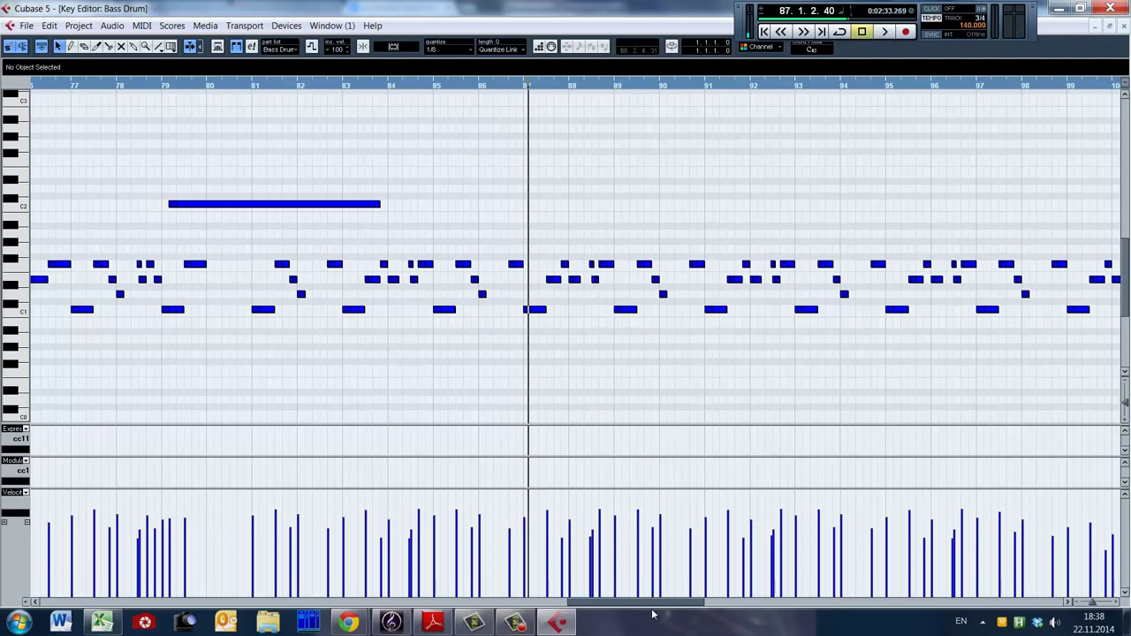
Return to the earlier bars and examine the notes at the start of bar 61 and their velocities.
left_click_drag(654, 603, 629, 604)
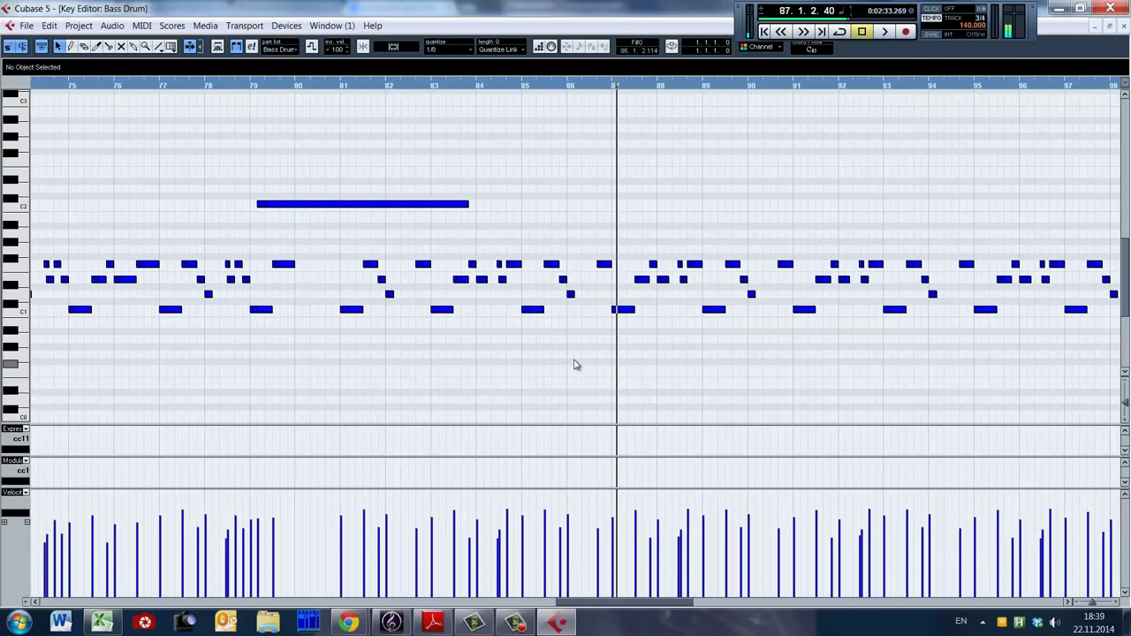
key("shift+g")
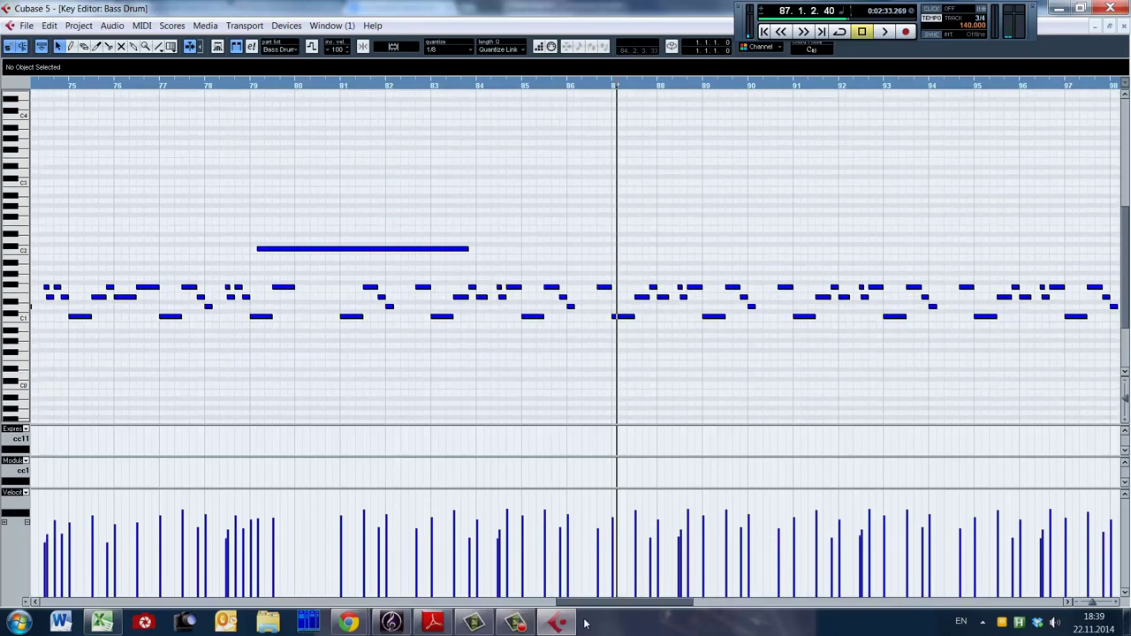
left_click_drag(642, 603, 539, 606)
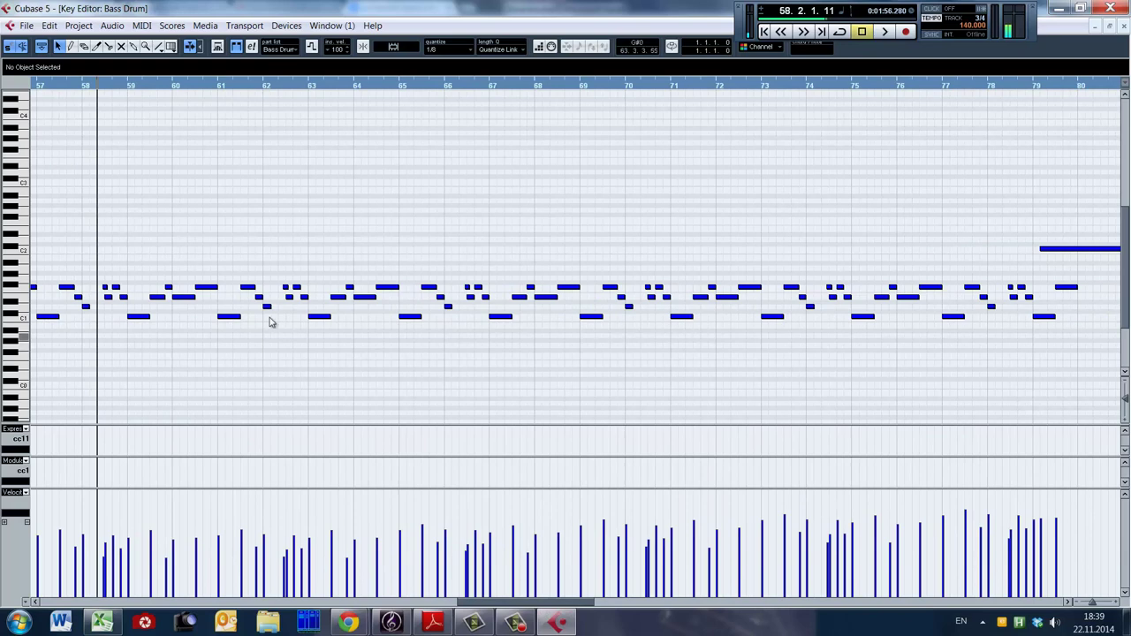
left_click(216, 326)
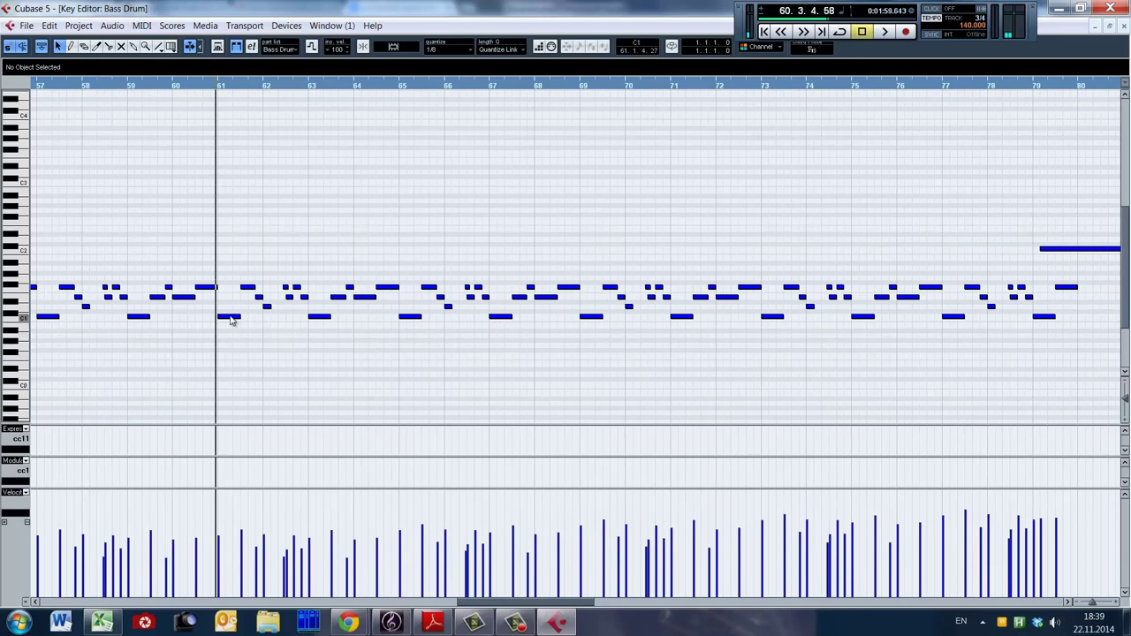
left_click(230, 317)
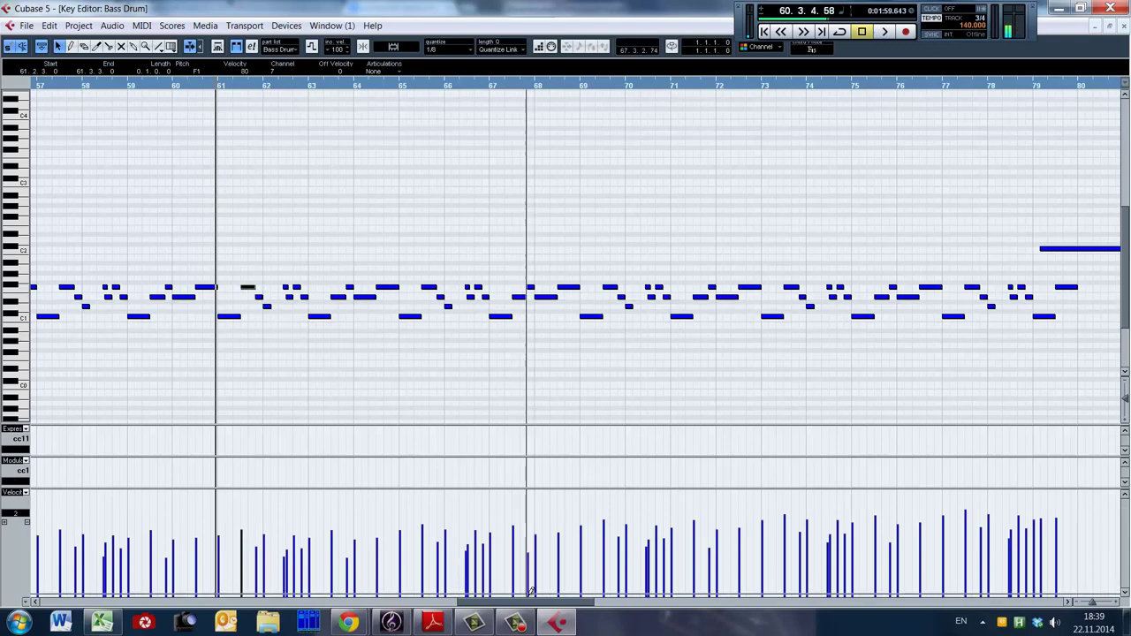
Set the playback position just before the bass drum's first note at bar 53, and survey the whole note layout of the Cymbals part.
left_click_drag(534, 606, 484, 606)
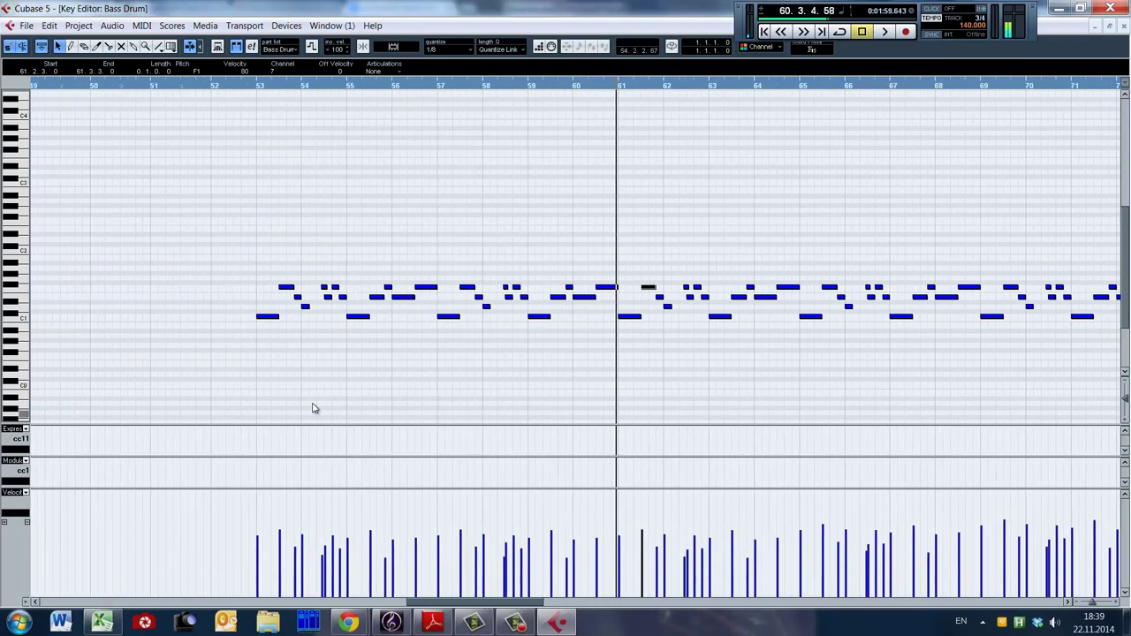
left_click(251, 360)
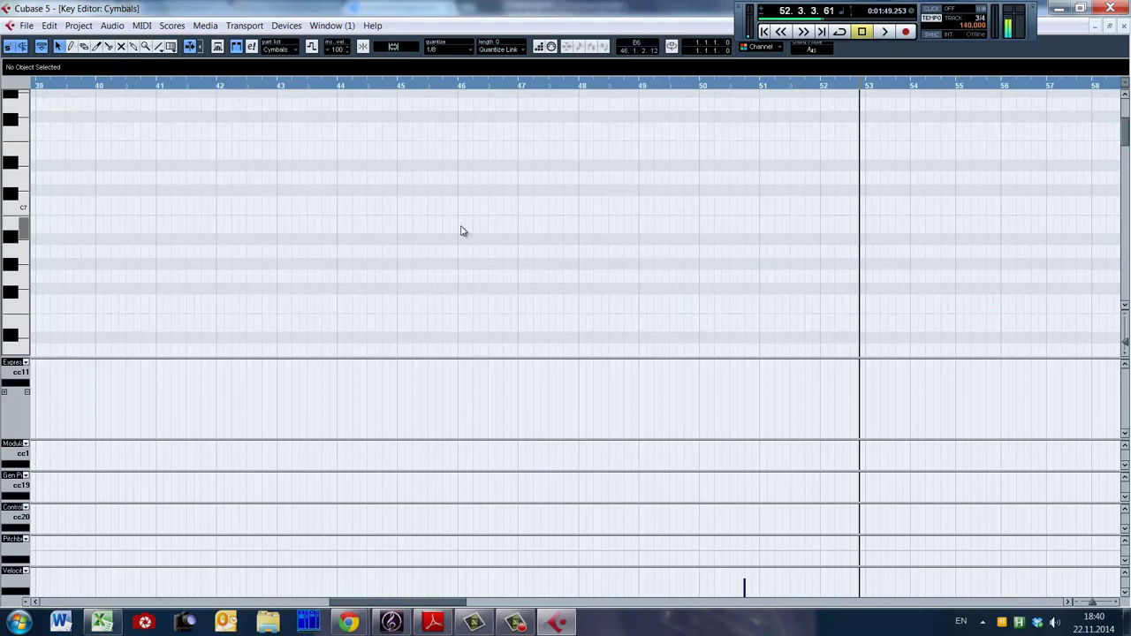
key("g")
key("g")
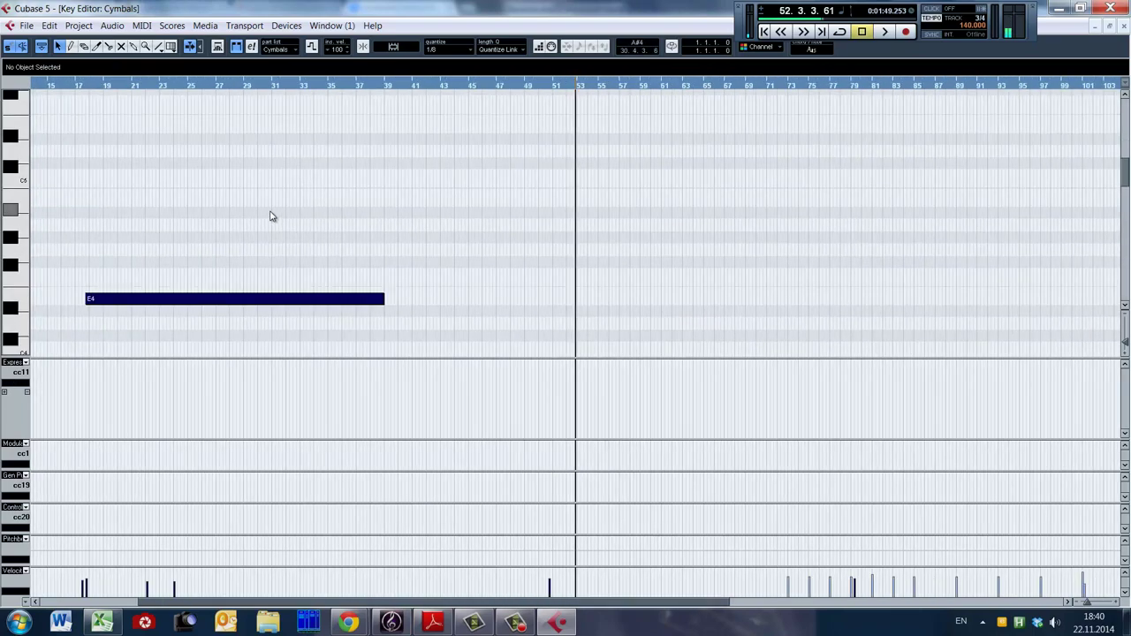
scroll(353, 238, "down", 3)
key("g")
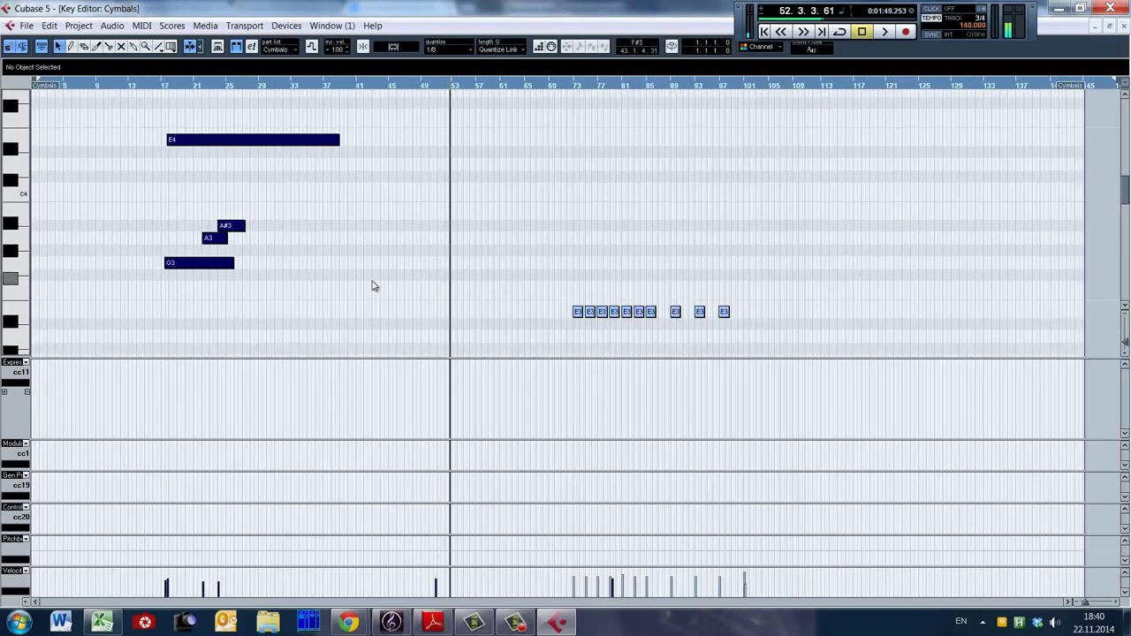
scroll(467, 269, "down", 4)
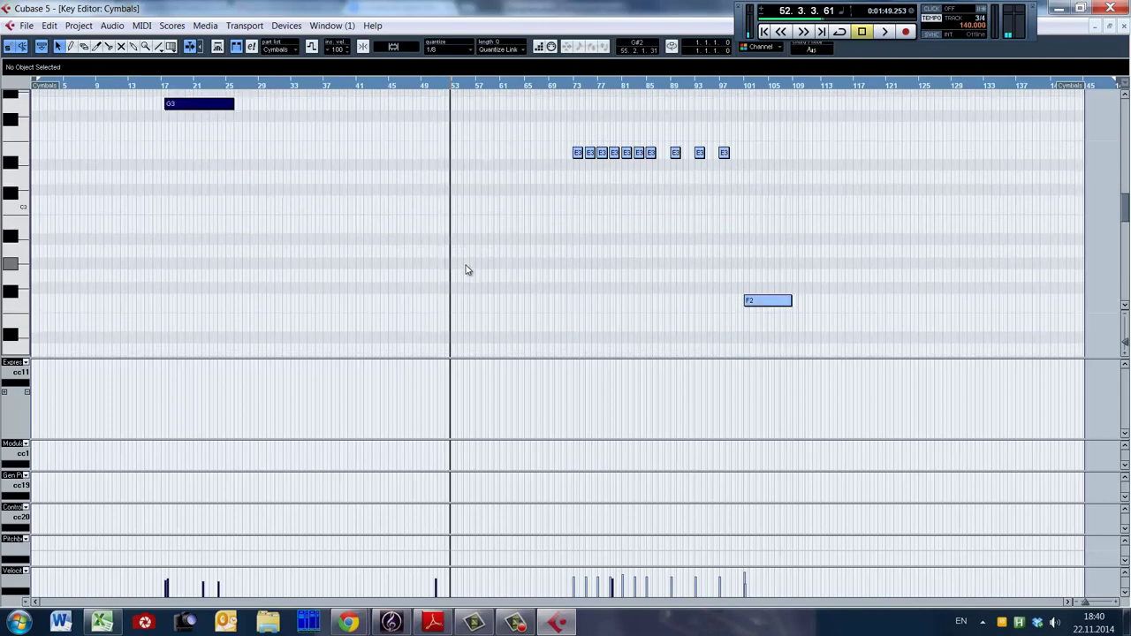
scroll(465, 260, "up", 1)
key("shift+g")
key("shift+g")
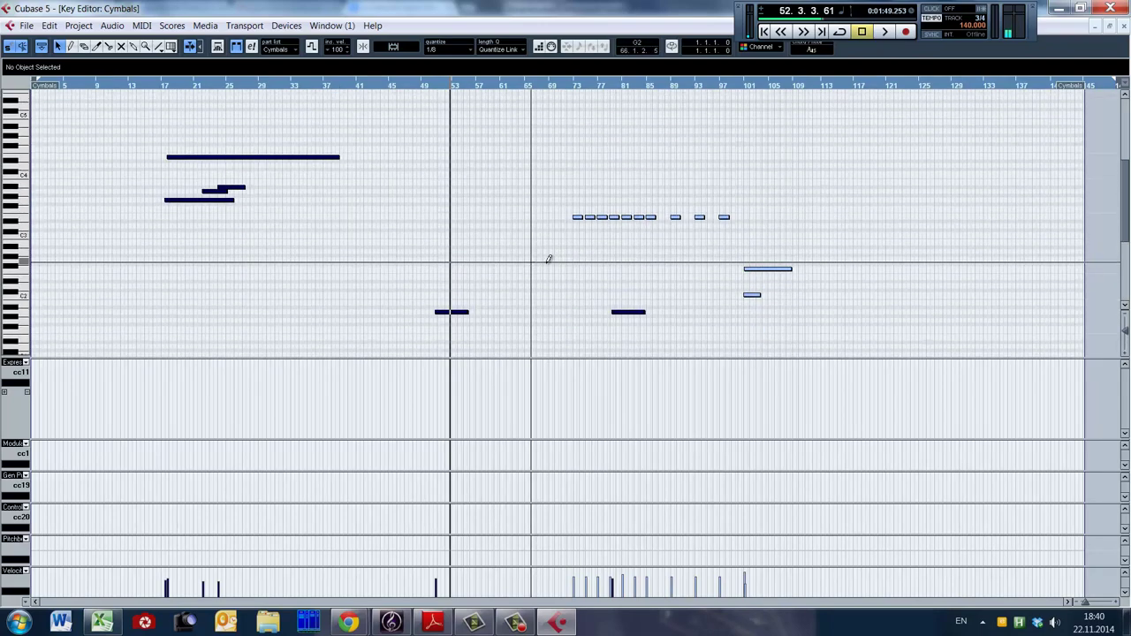
Play the repeated cymbal notes from bar 72 into bar 76.
left_click(570, 237)
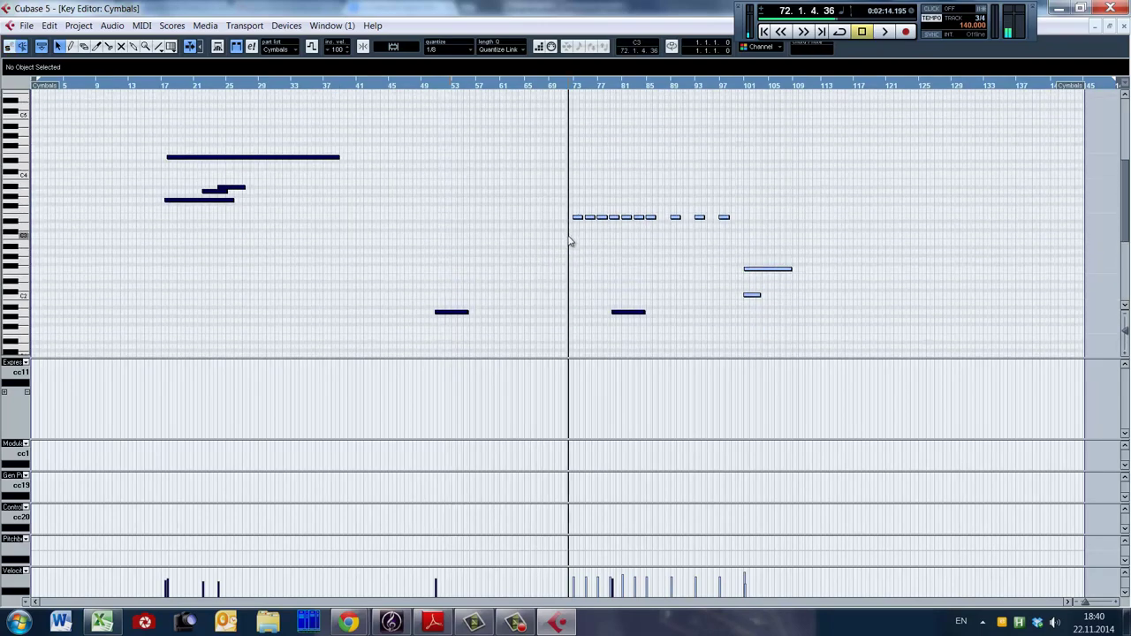
key("space")
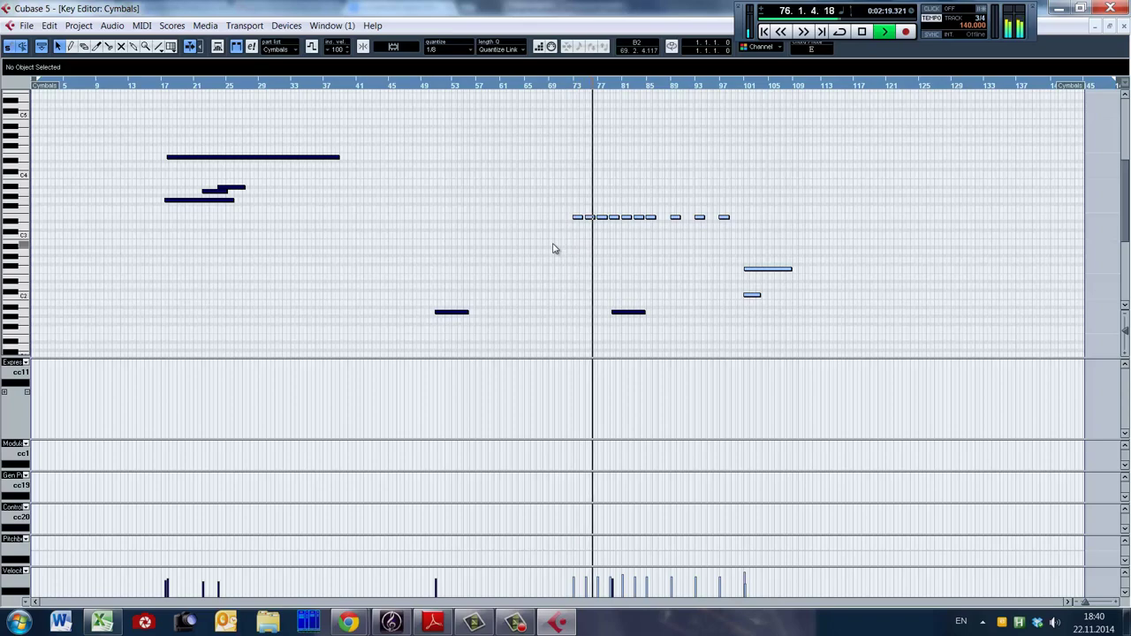
key("space")
Replay the repeated cymbal notes from bar 71 into bar 75, with the bars shown in closer detail.
key("h")
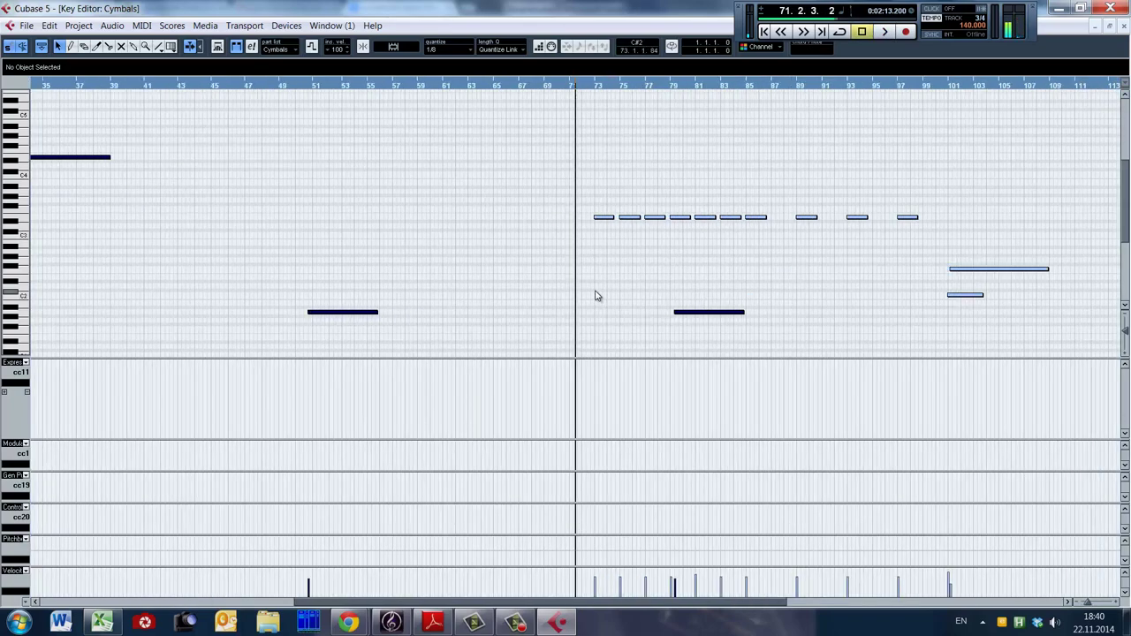
left_click(572, 241)
key("h")
key("h")
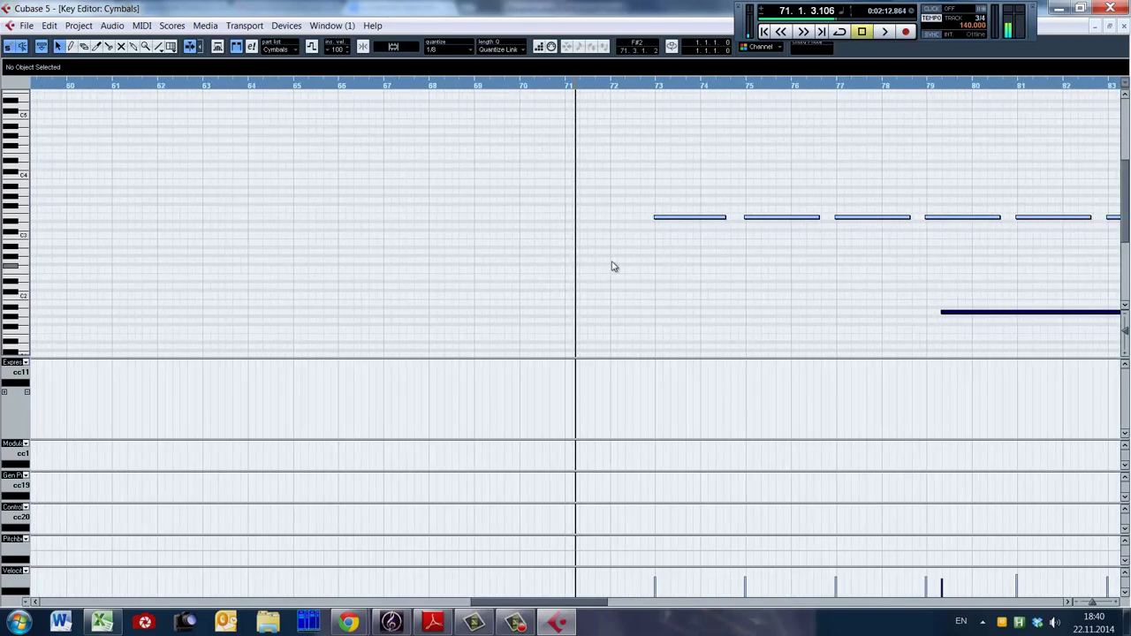
key("h")
key("h")
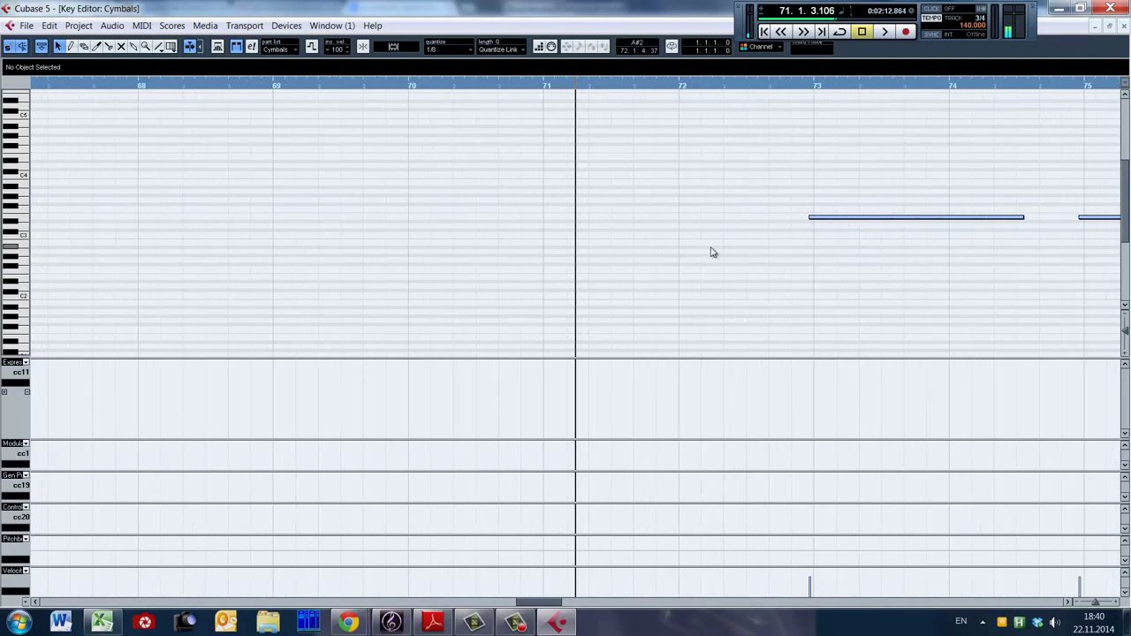
key("g")
key("g")
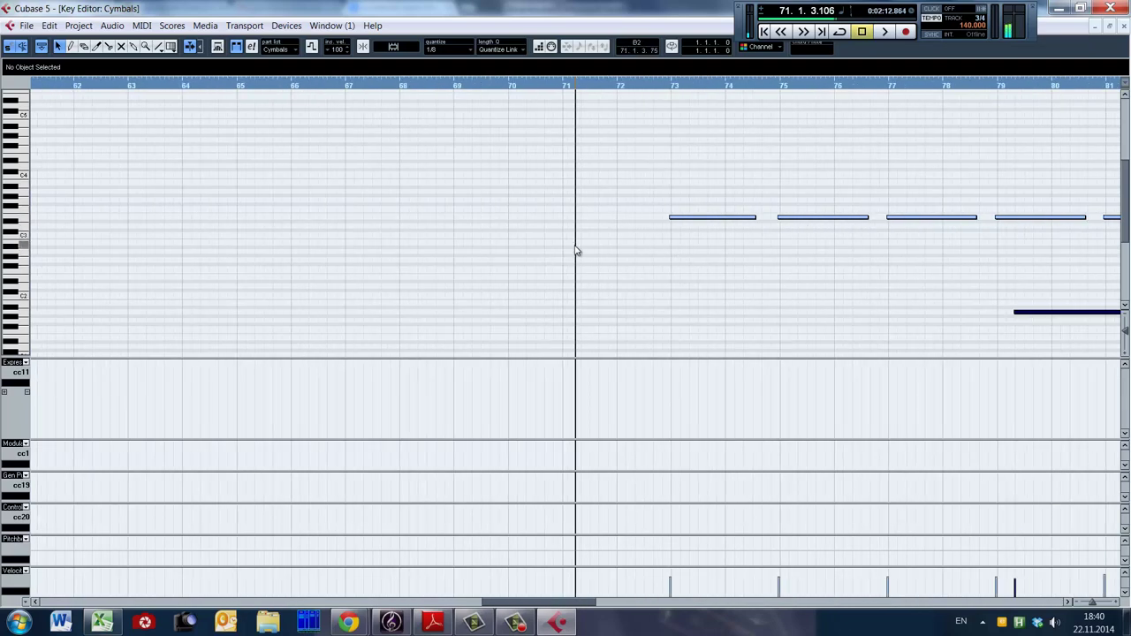
key("space")
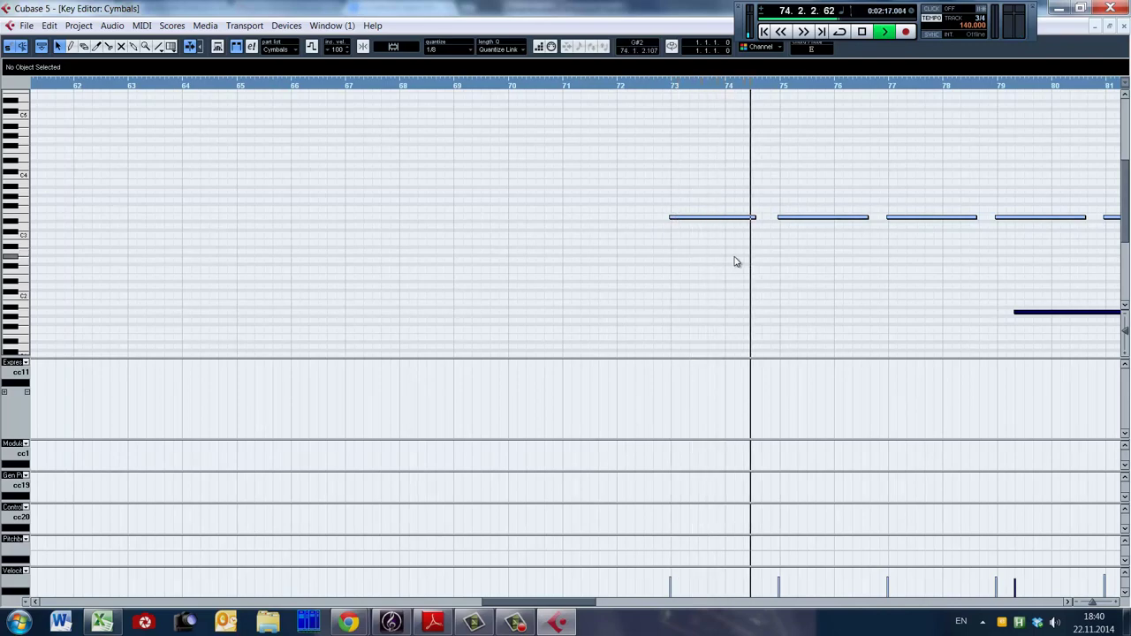
key("space")
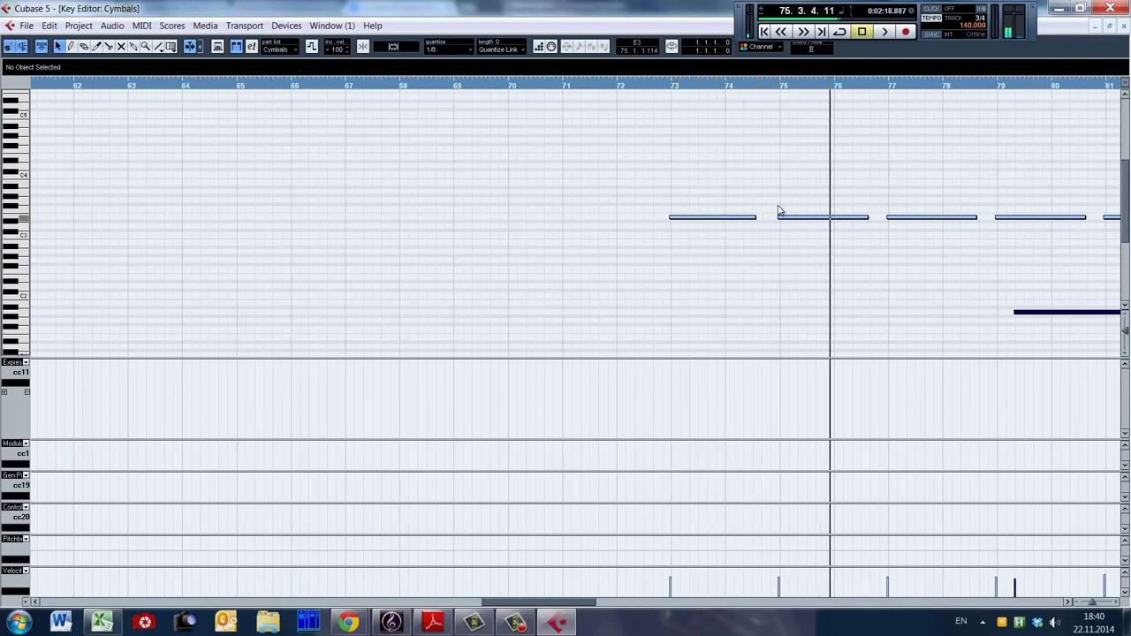
Play the opening cymbal notes from bar 17 into bar 36, and the long low note near bar 51 into bar 54.
key("g")
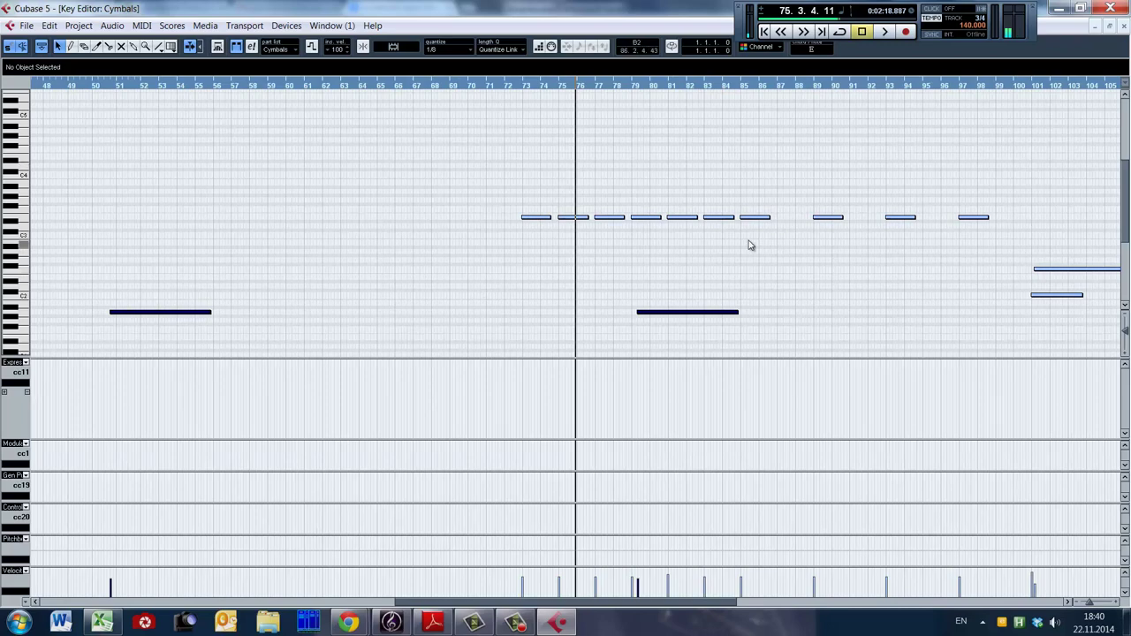
left_click_drag(614, 602, 383, 590)
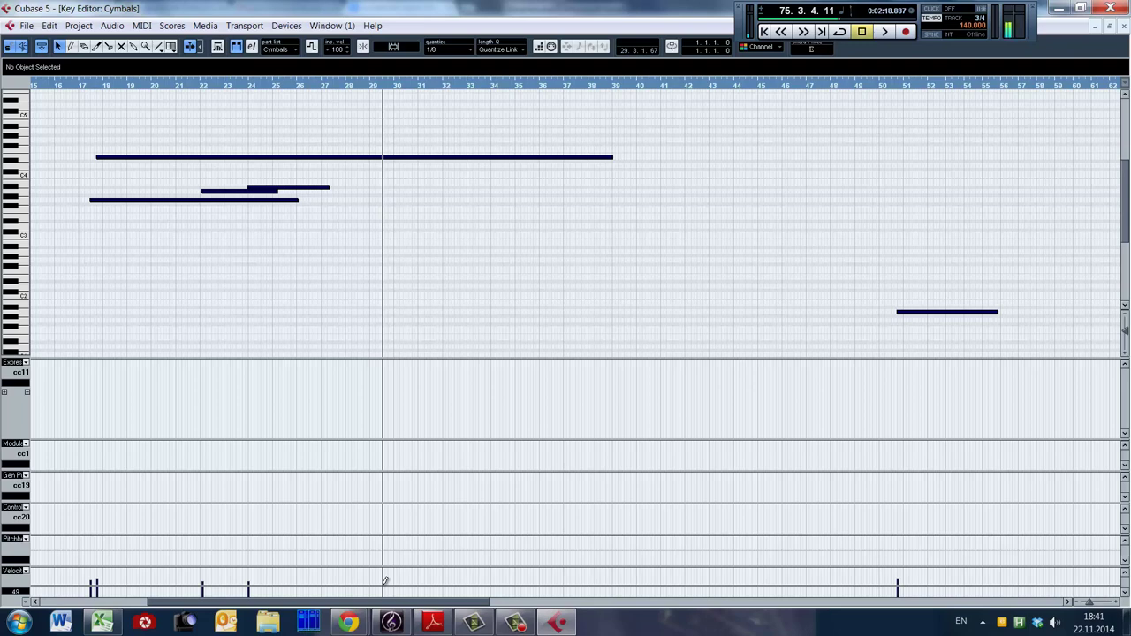
left_click(68, 257)
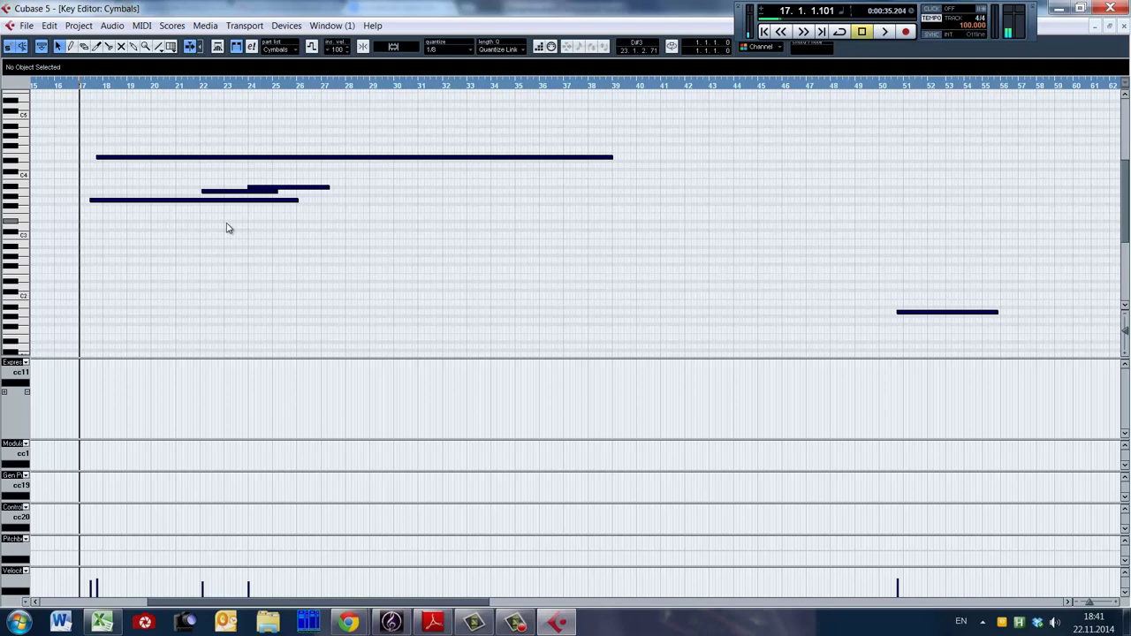
key("space")
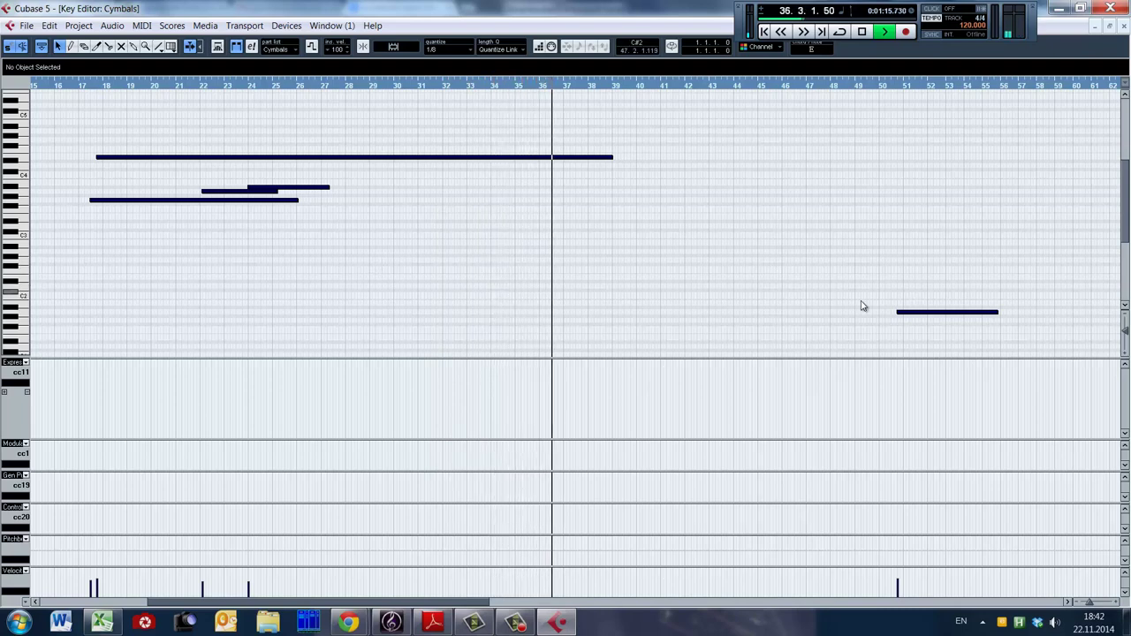
left_click(888, 298)
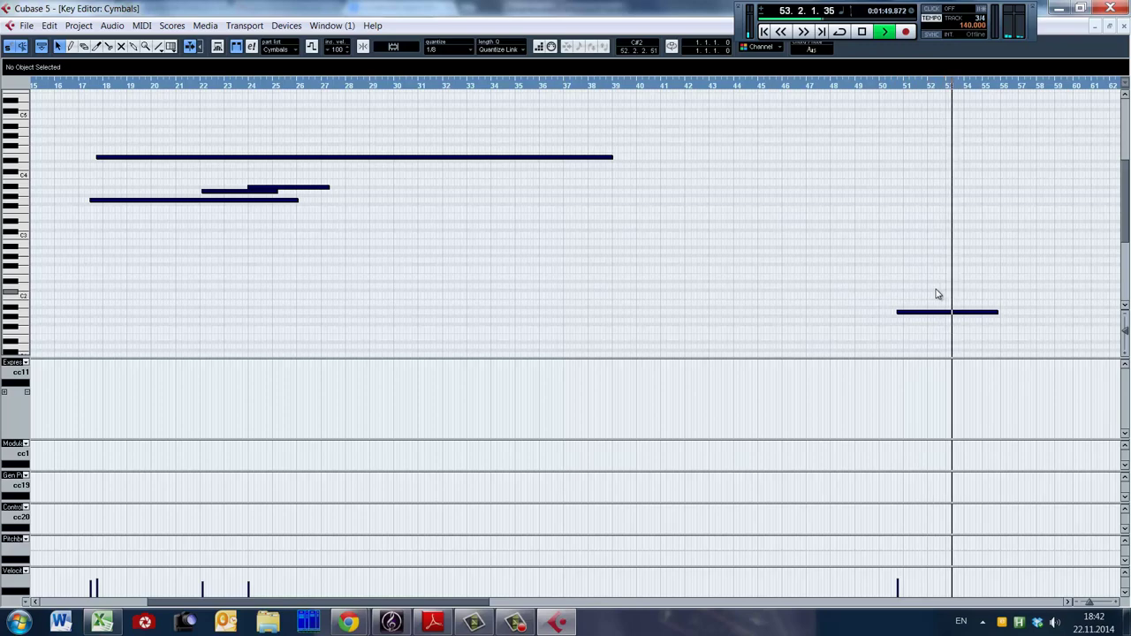
key("space")
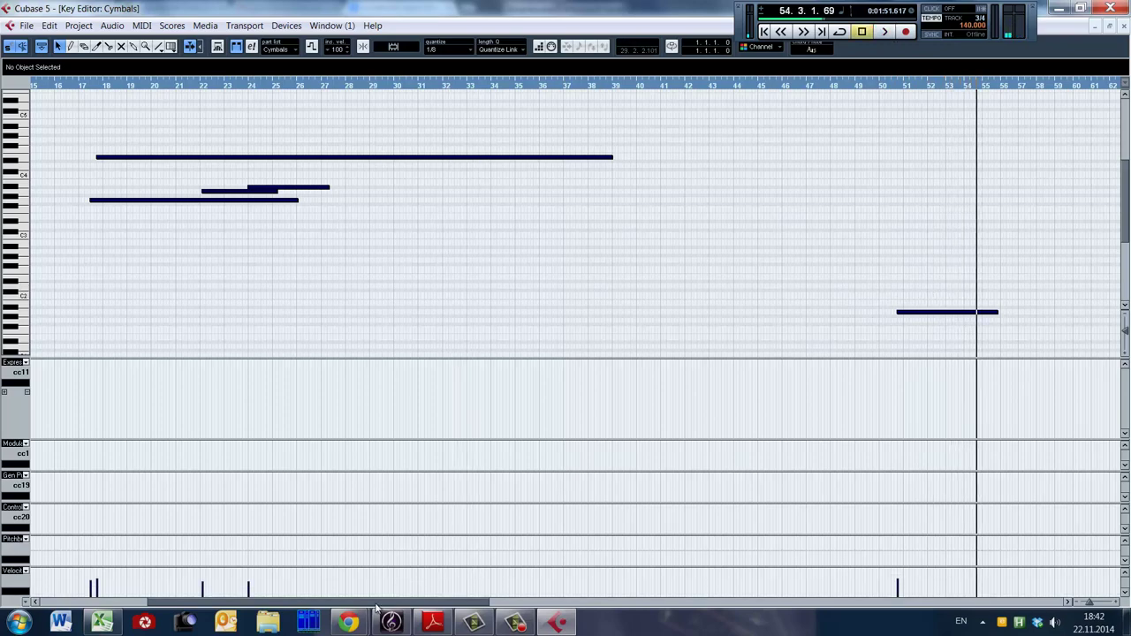
Locate the last two cymbal notes and place the playback position just before them in bar 100.
left_click_drag(375, 605, 751, 624)
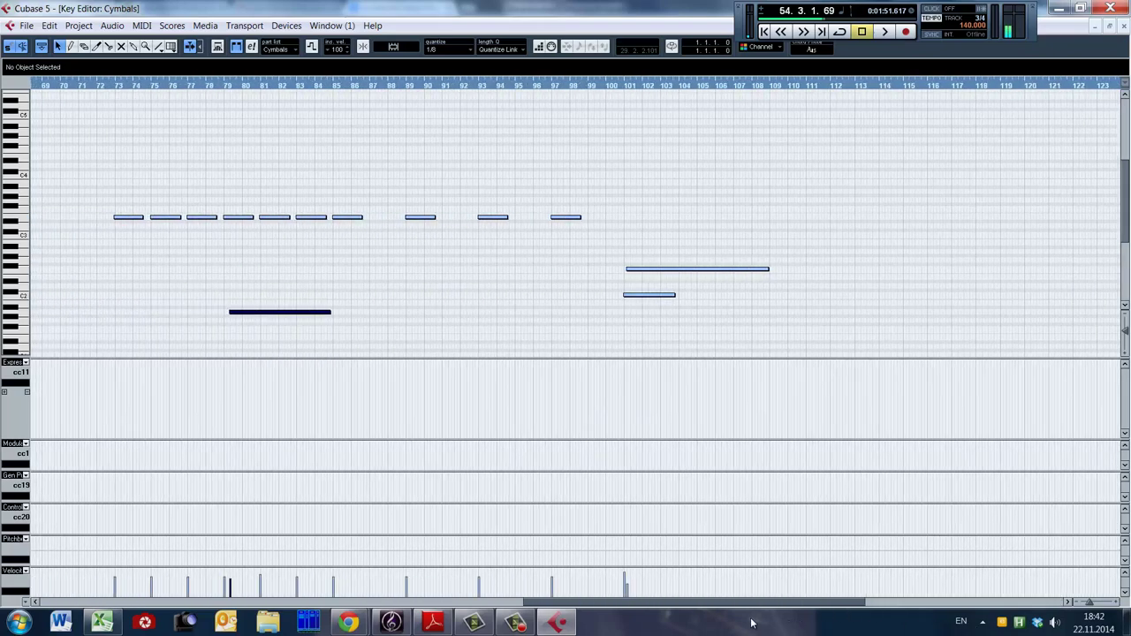
left_click(623, 337)
left_click(619, 329)
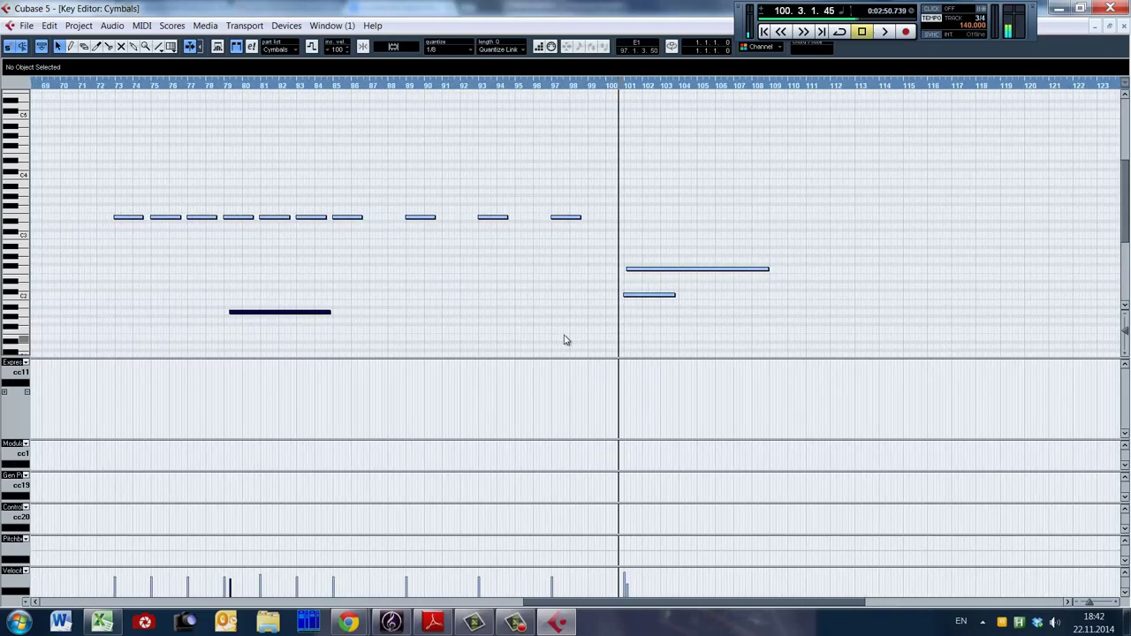
Return to the opening overlapping cymbal notes and play them into bar 22.
left_click_drag(560, 603, 195, 534)
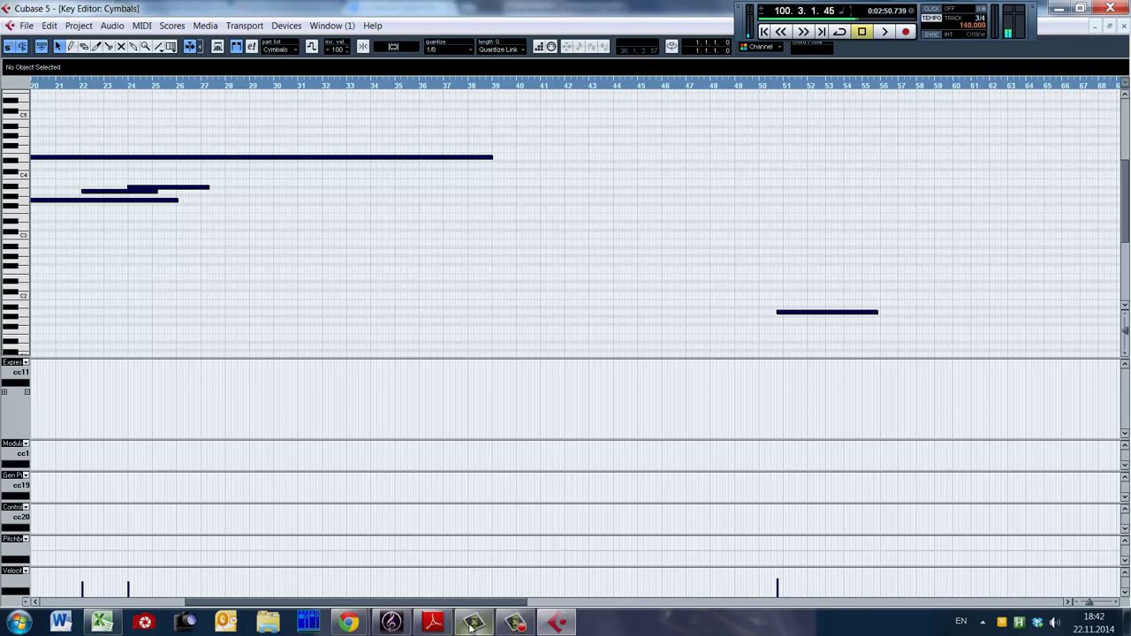
left_click_drag(494, 604, 404, 604)
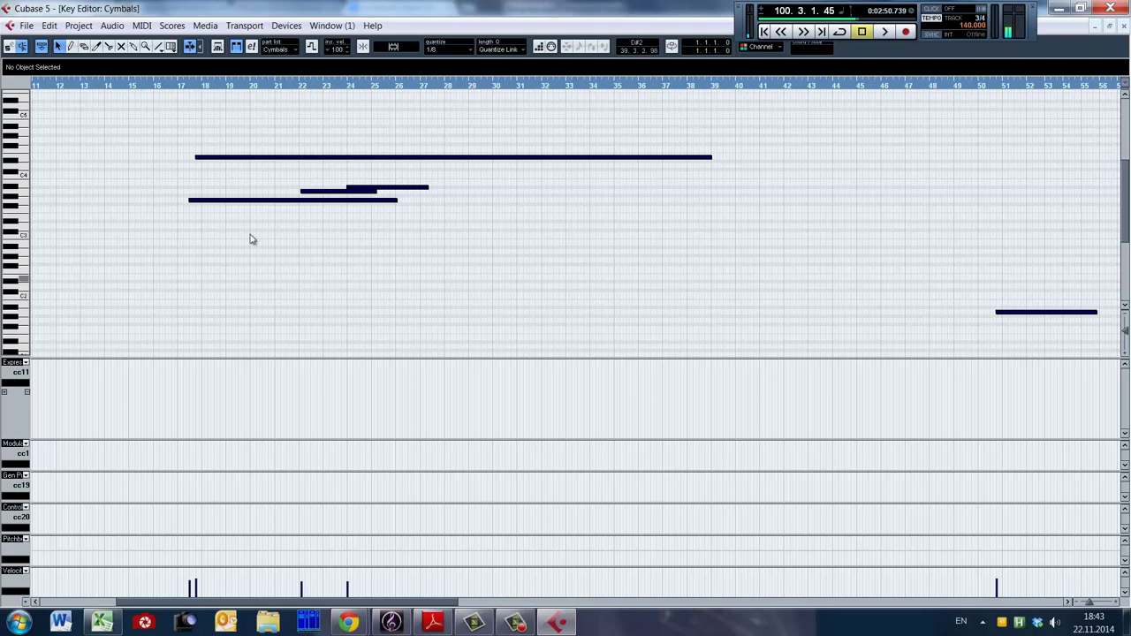
key("space")
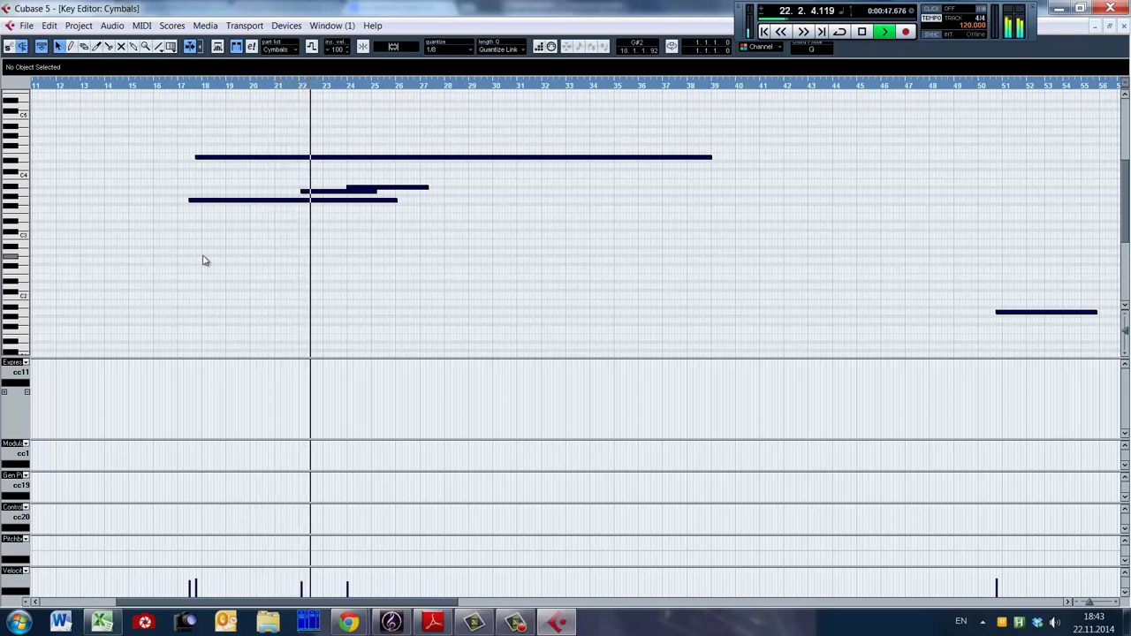
key("space")
Play the Cymbals part from bar 49 through the start of the long low note into bar 53.
left_click(977, 281)
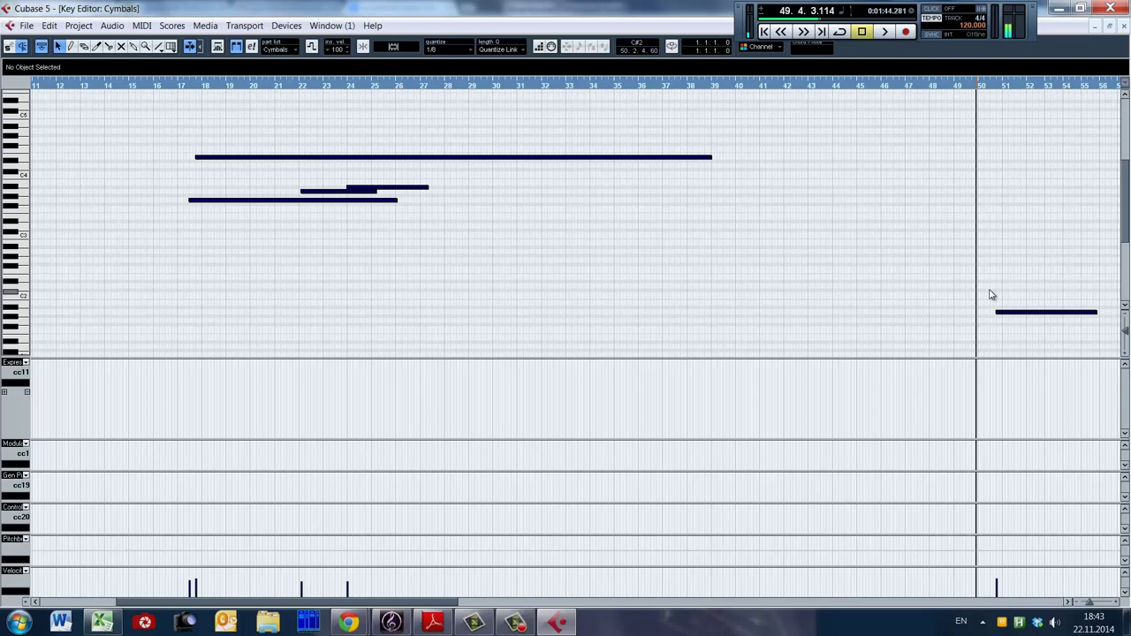
key("space")
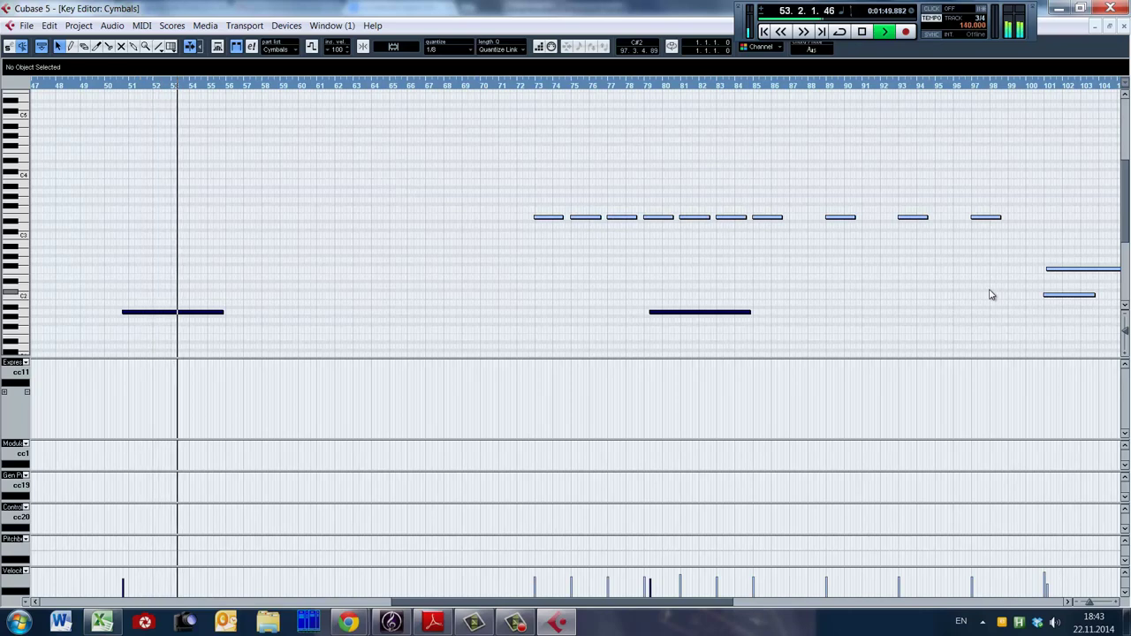
key("space")
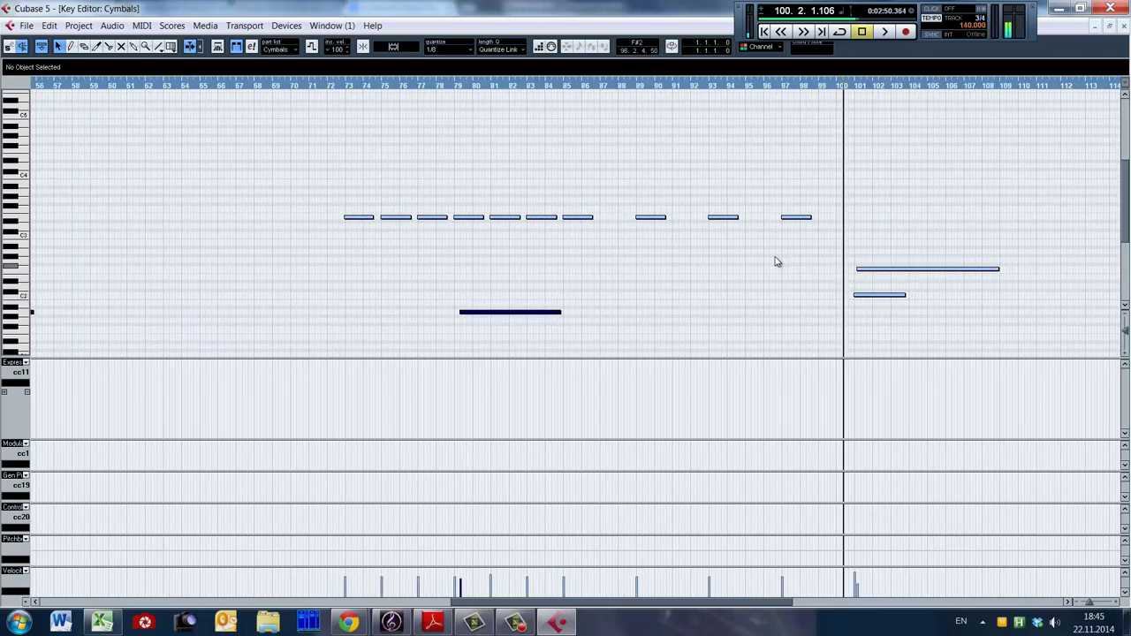
Play the cymbal stroke at bar 97 twice, and the two closing notes from bar 100 into bar 107.
left_click(776, 261)
key("space")
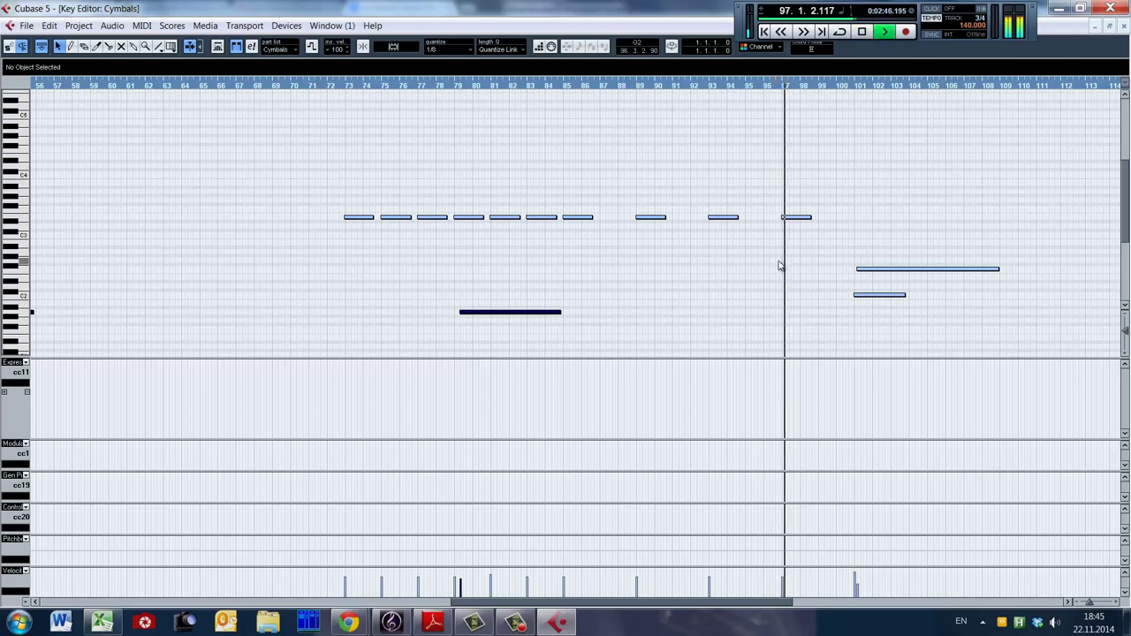
key("space")
key("space")
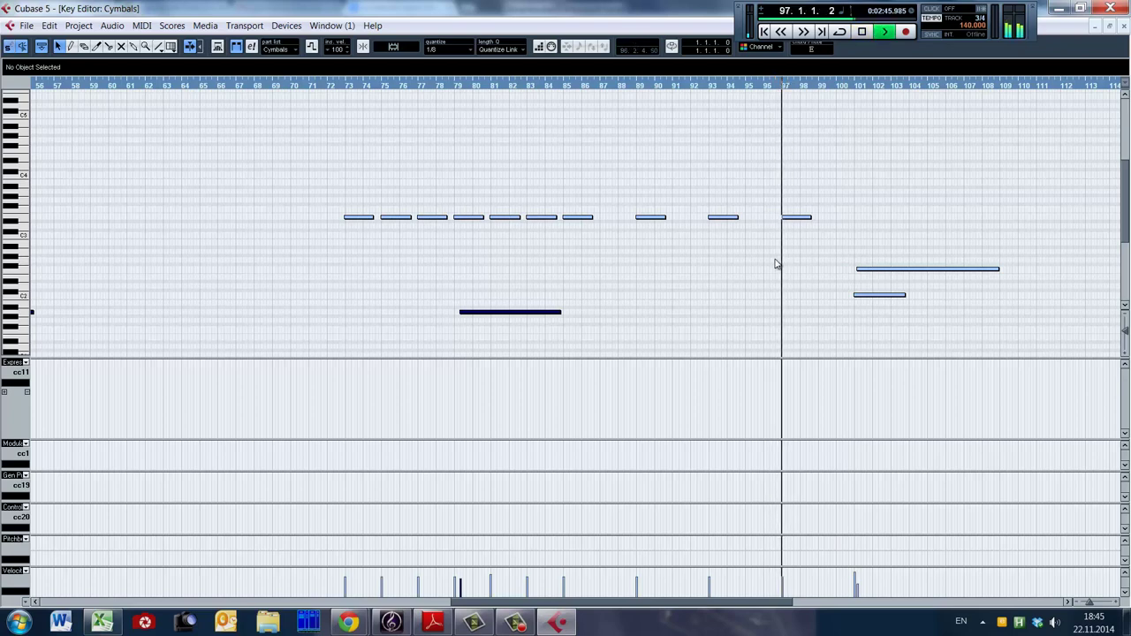
left_click(845, 271)
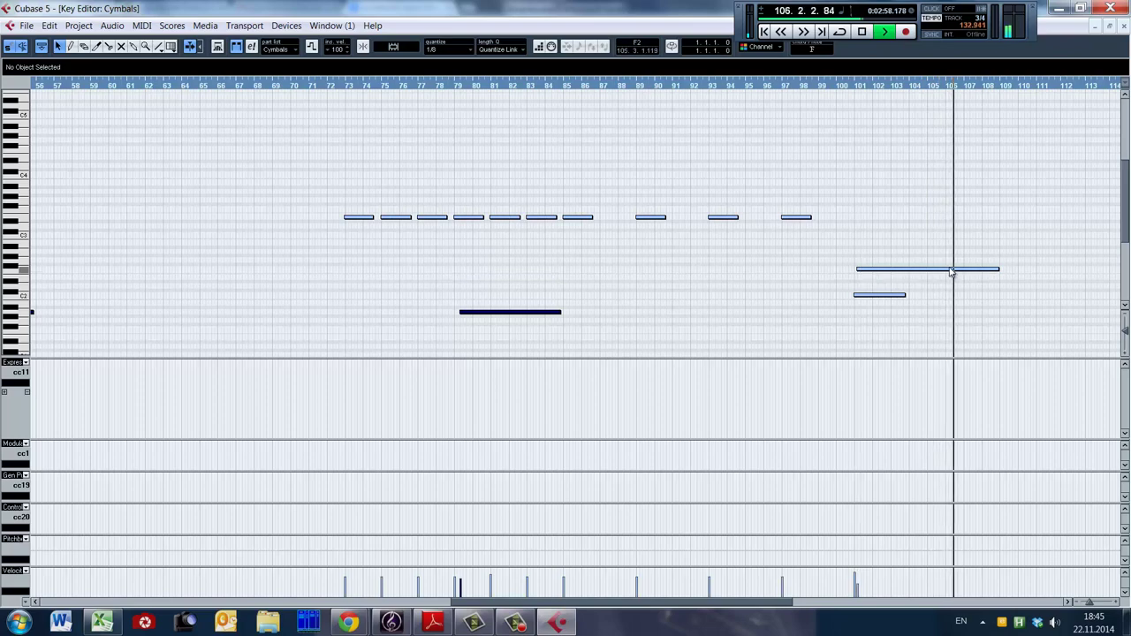
key("space")
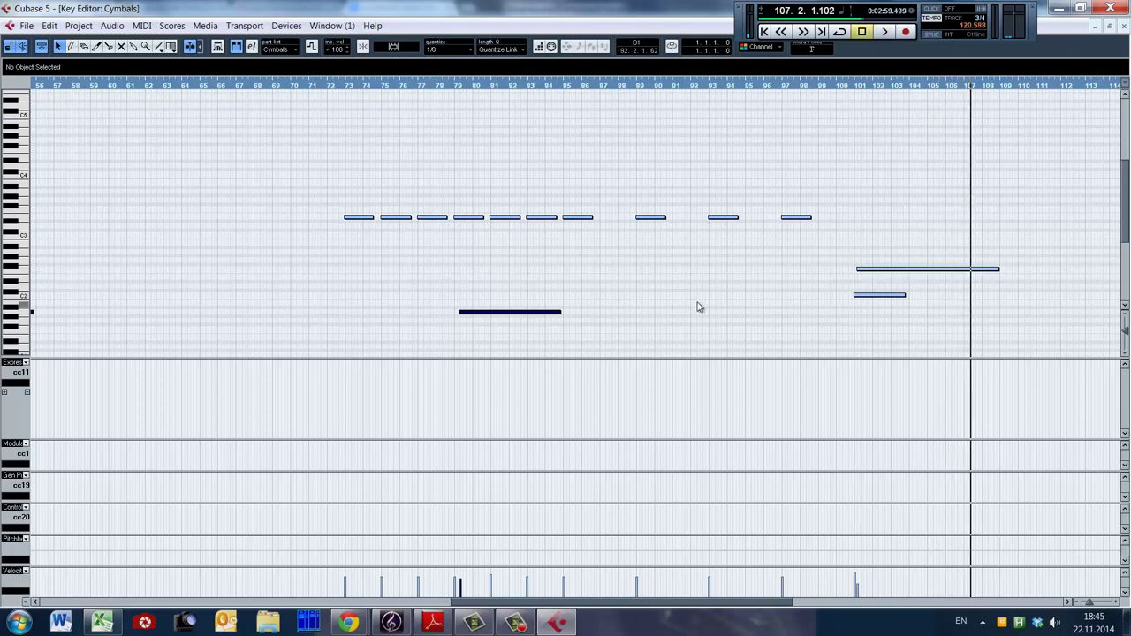
Leave the Cymbals note editor and play the full arrangement from bar 98 into bar 108.
key("Return")
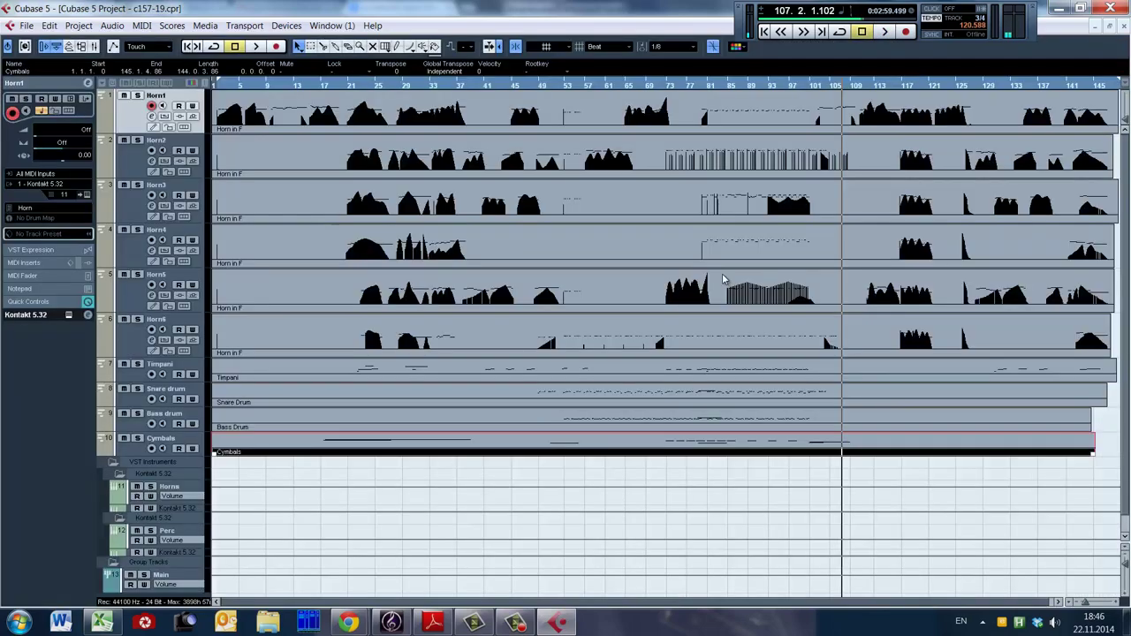
left_click(800, 360)
left_click(796, 359)
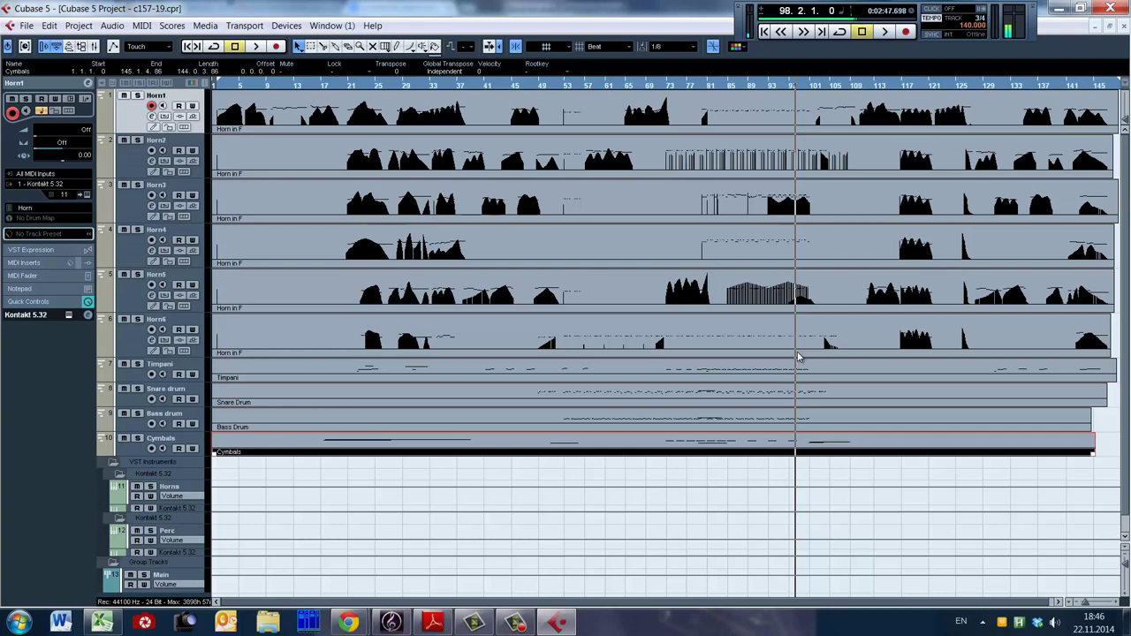
key("space")
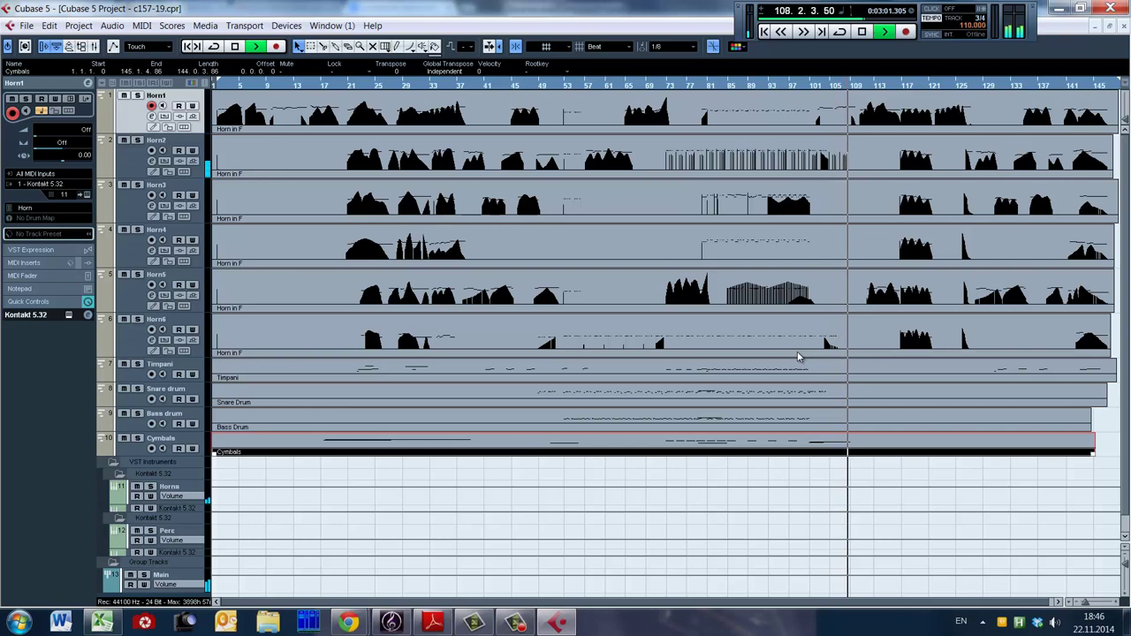
Stop playback, inspect the 2C-Aether reverb inserted on the Horns instrument channel, and close its windows.
key("space")
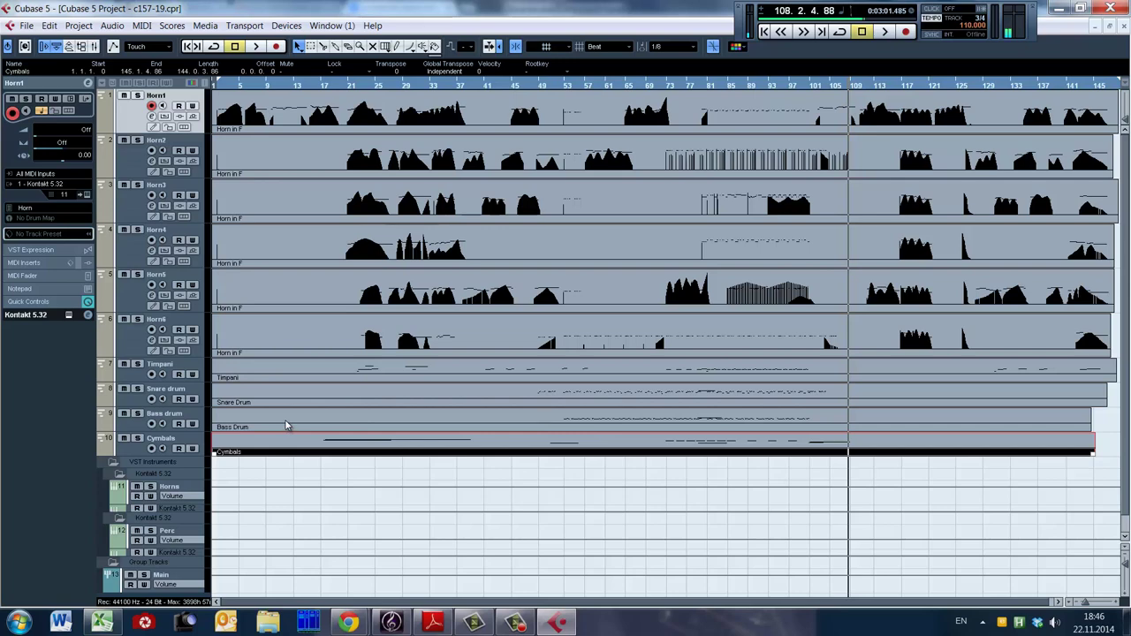
scroll(285, 425, "down", 1)
left_click(189, 475)
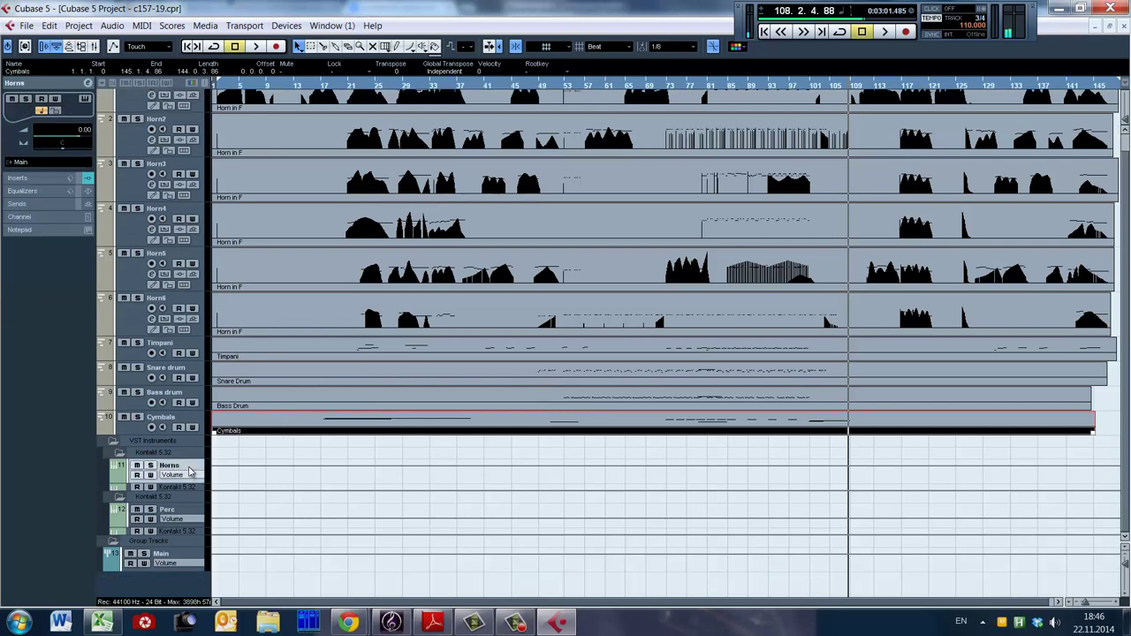
left_click(89, 84)
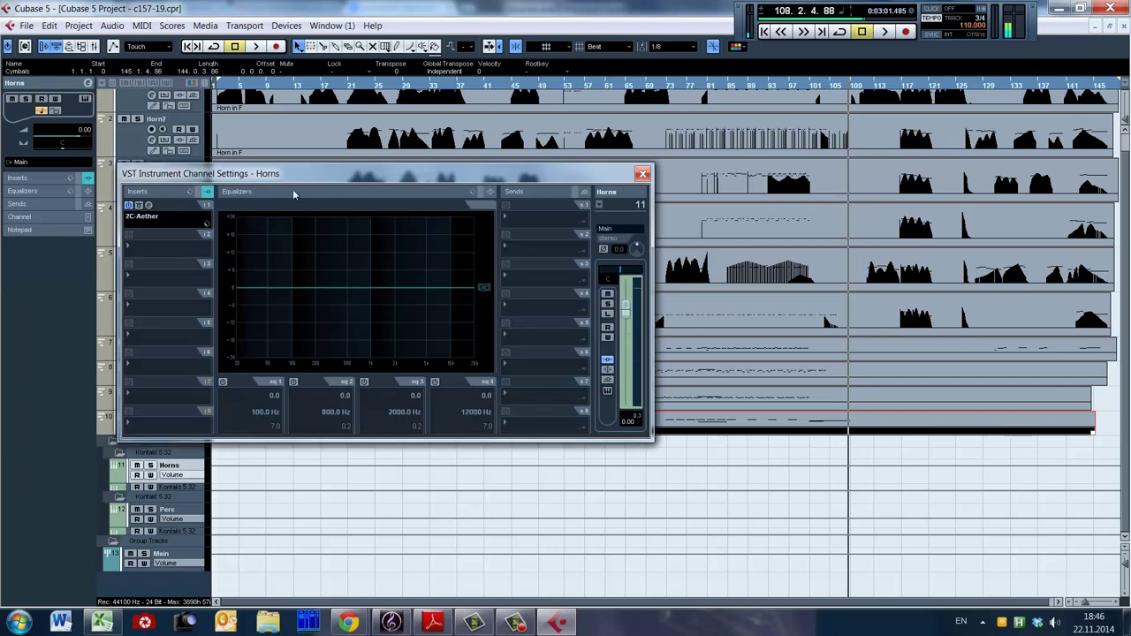
left_click_drag(298, 174, 684, 133)
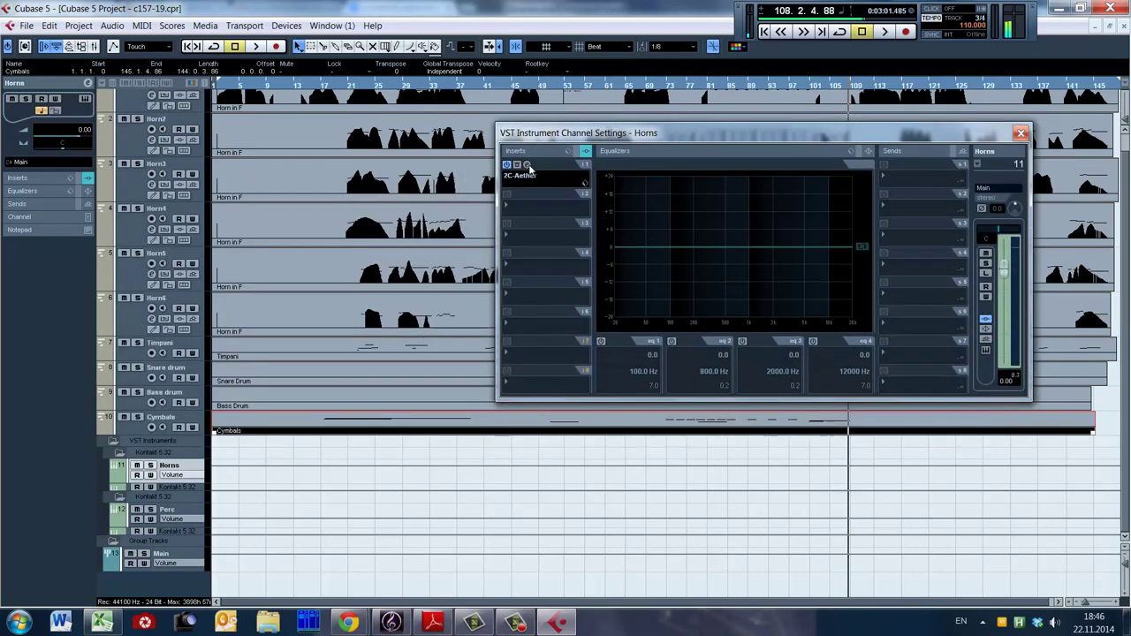
left_click(527, 165)
left_click_drag(837, 132, 793, 201)
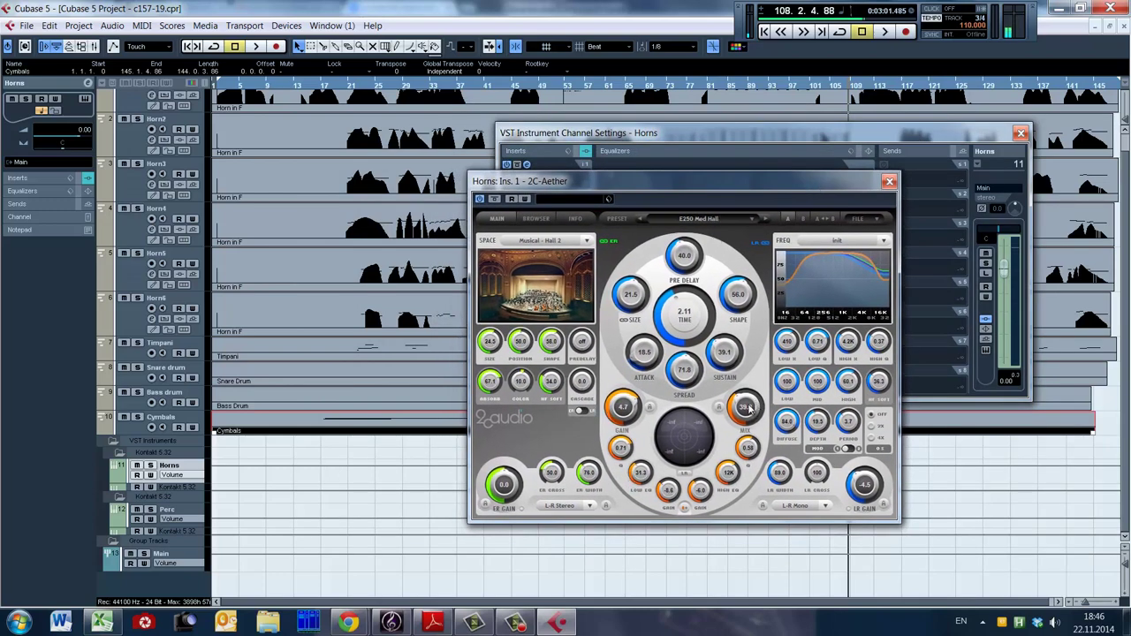
left_click(889, 182)
left_click(1020, 135)
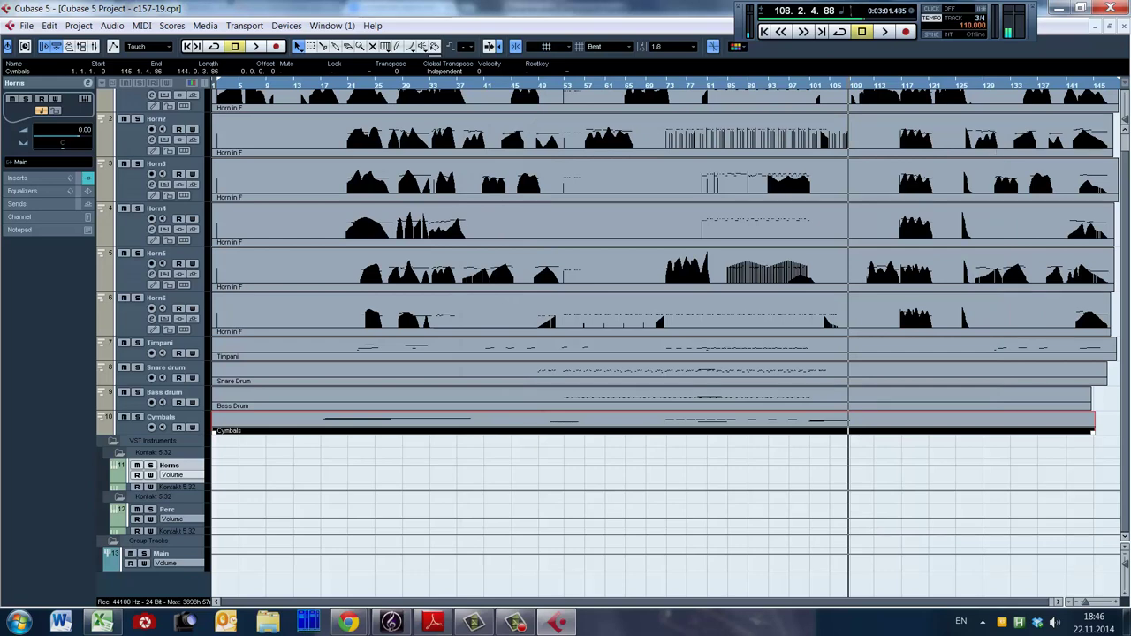
Open the Perc channel's Kontakt instance and compare the percussion instruments loaded in banks 01-16 and 17-32.
scroll(1125, 148, "up", 1)
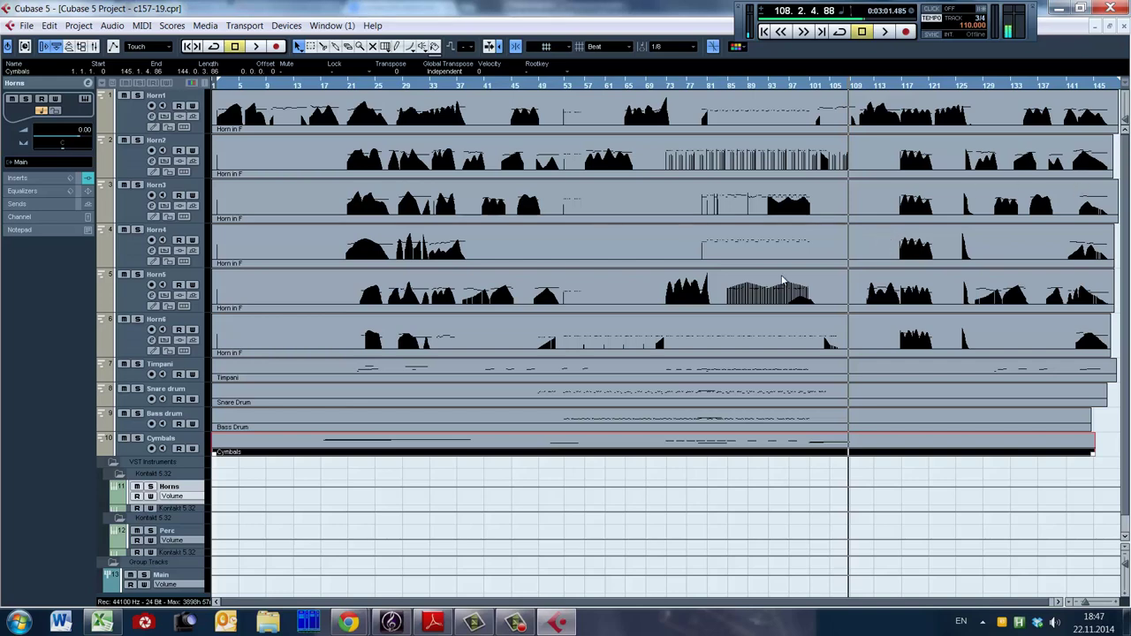
left_click(181, 530)
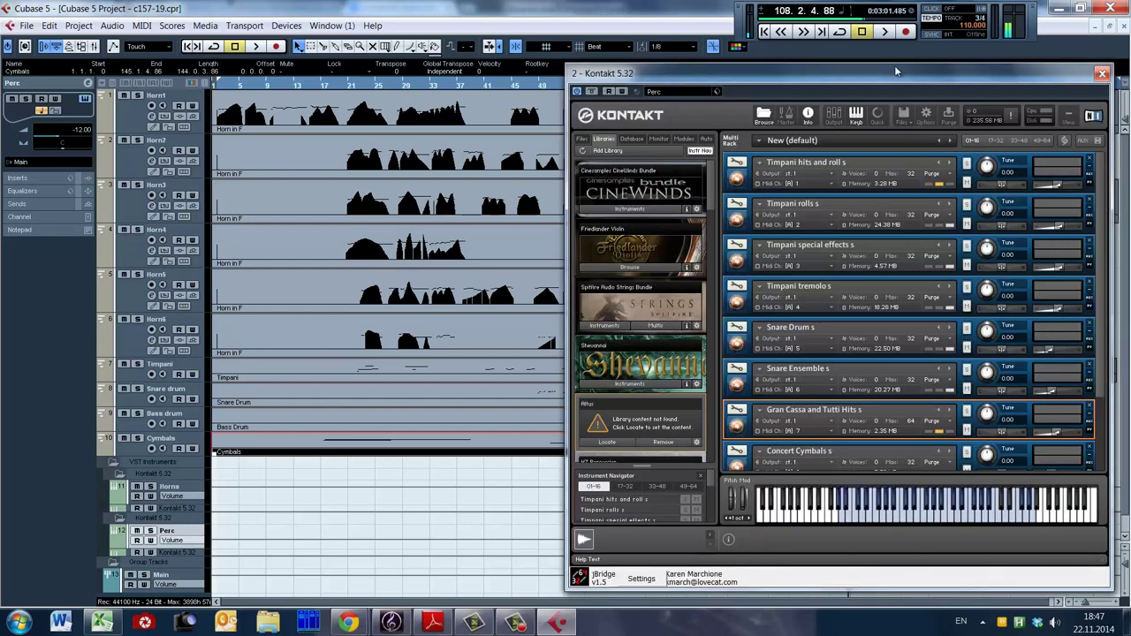
left_click_drag(895, 71, 683, 69)
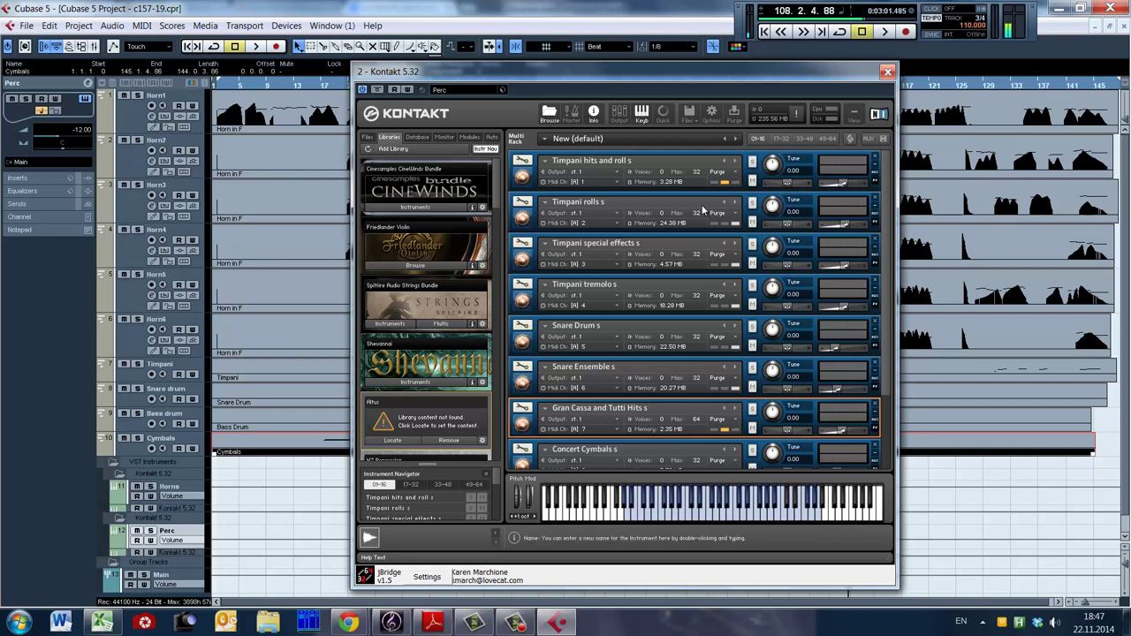
left_click(780, 140)
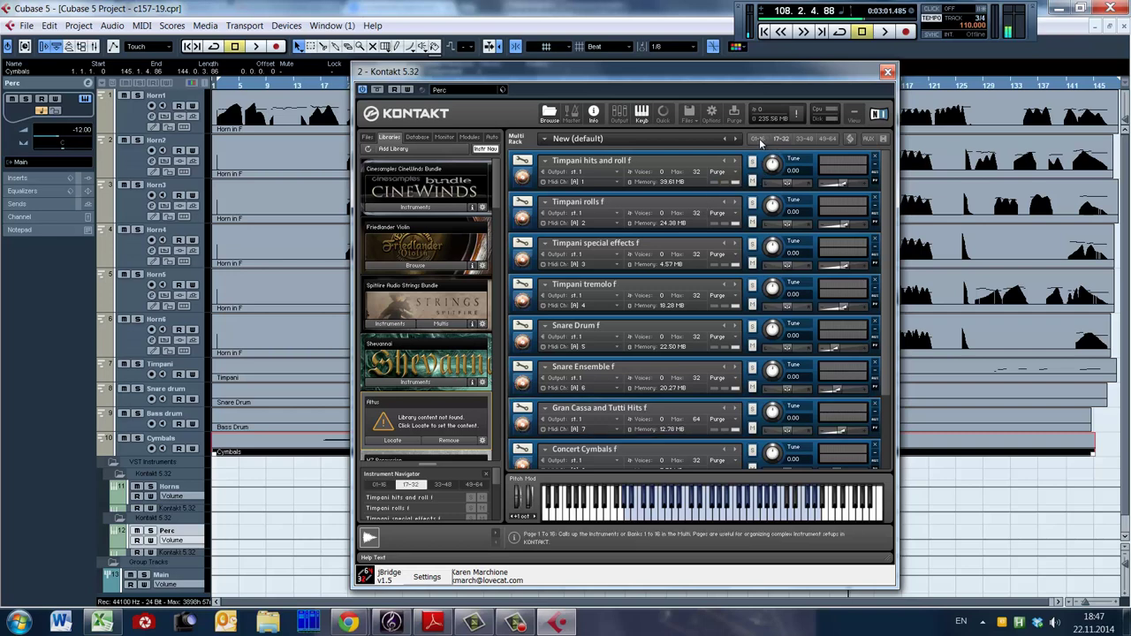
left_click(758, 139)
left_click(782, 140)
left_click(759, 139)
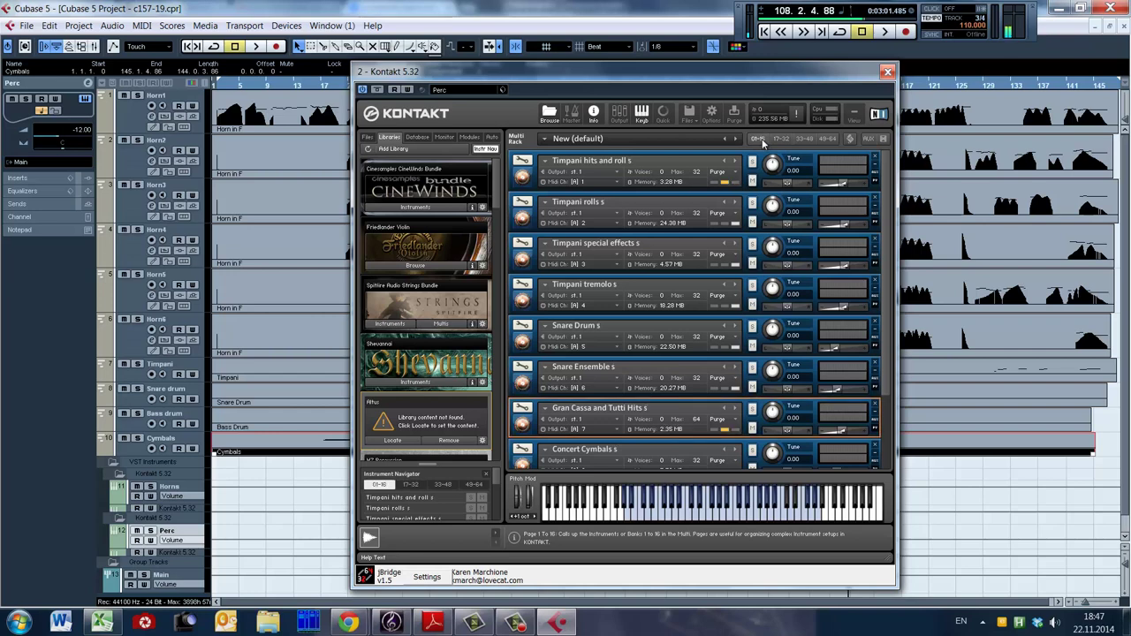
mouse_move(889, 160)
left_mouse_down()
mouse_move(893, 227)
mouse_move(894, 152)
left_mouse_up()
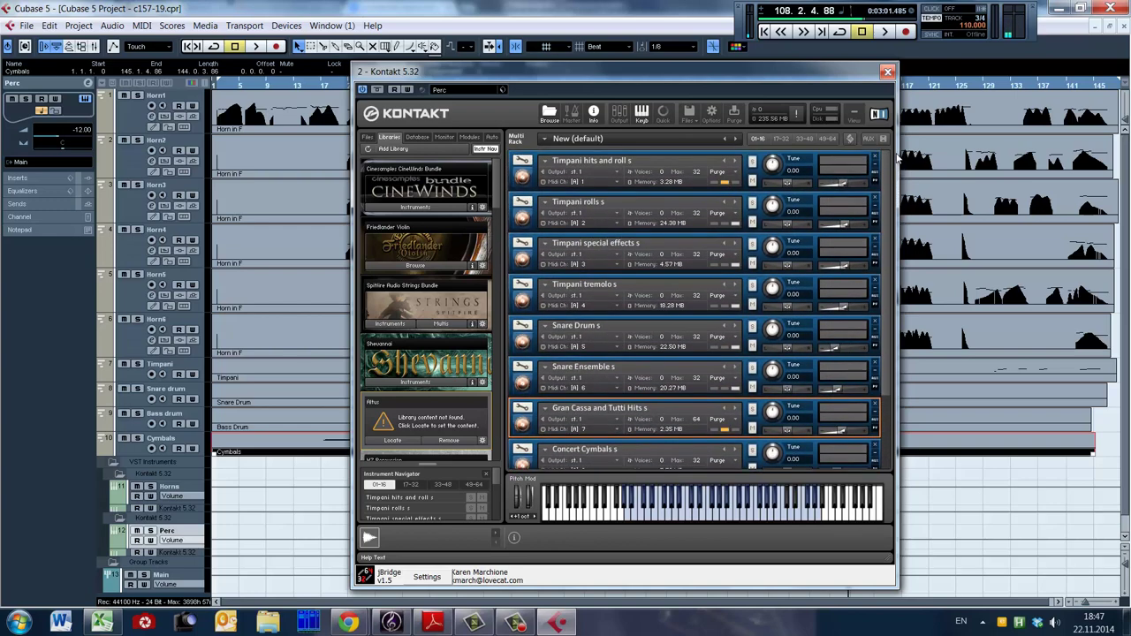
left_click(627, 161)
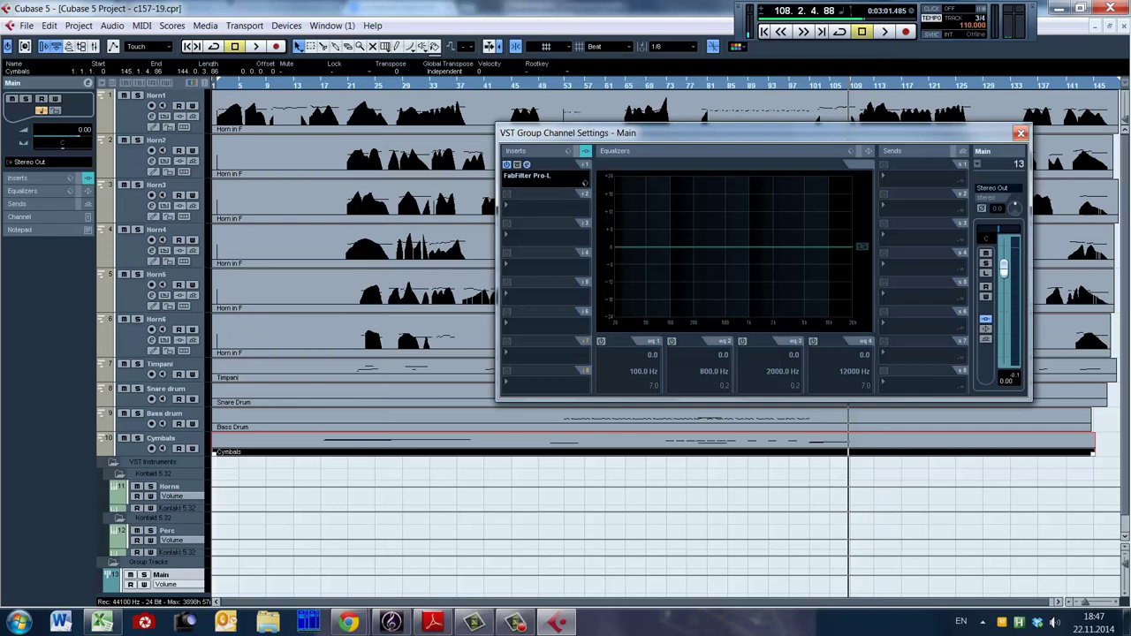
Open the FabFilter Pro-L insert on the Main group channel and watch its limiting while playing from bar 108 into bar 119.
left_click(583, 182)
left_click_drag(507, 174, 431, 198)
left_click(1021, 135)
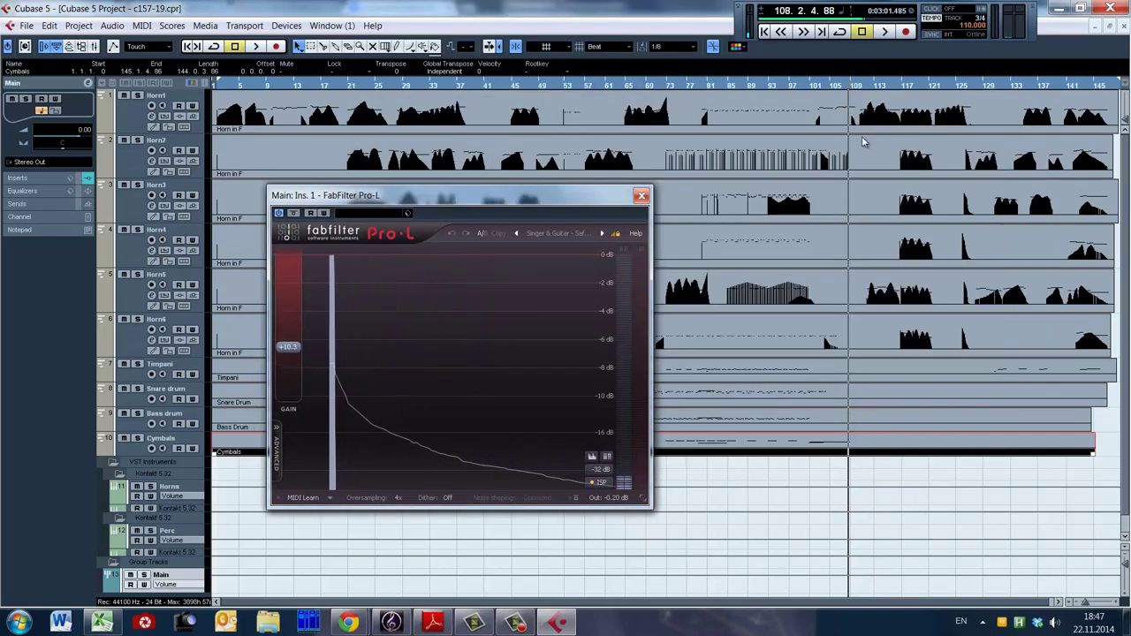
key("space")
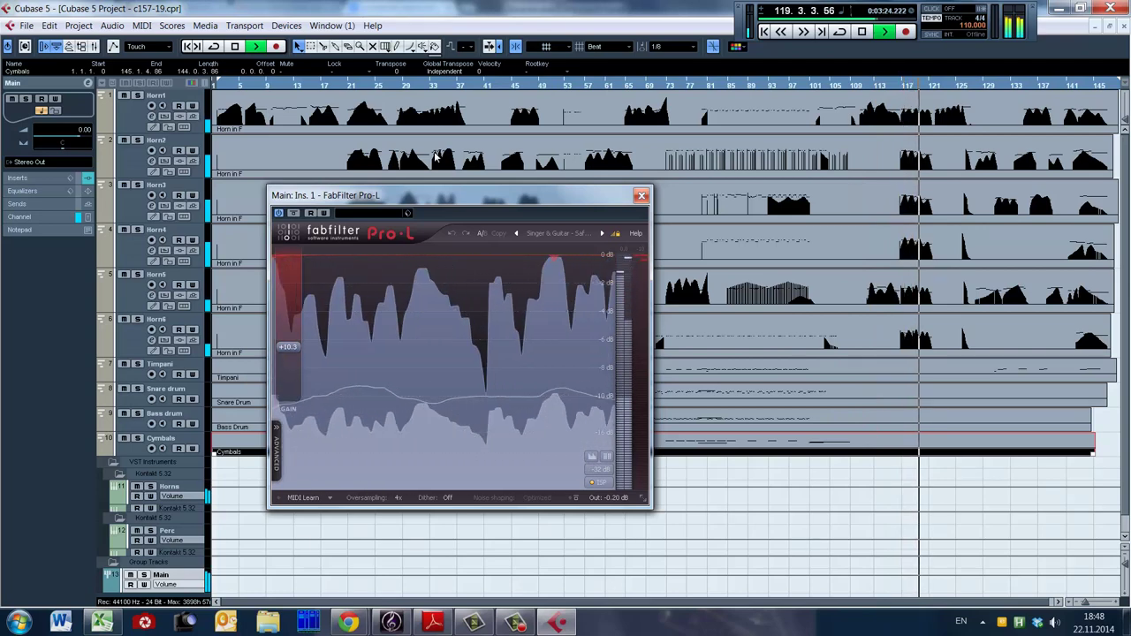
key("space")
left_click_drag(409, 197, 628, 193)
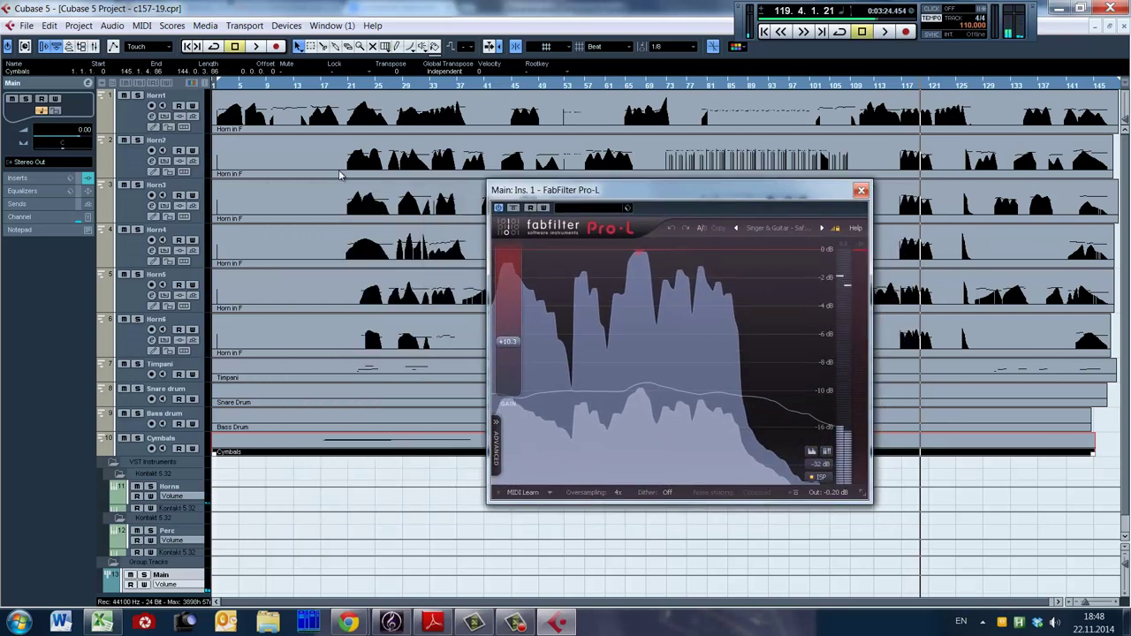
Watch the Pro-L limiting while playing the full arrangement through bar 25 into bar 26, and close the limiter.
key("space")
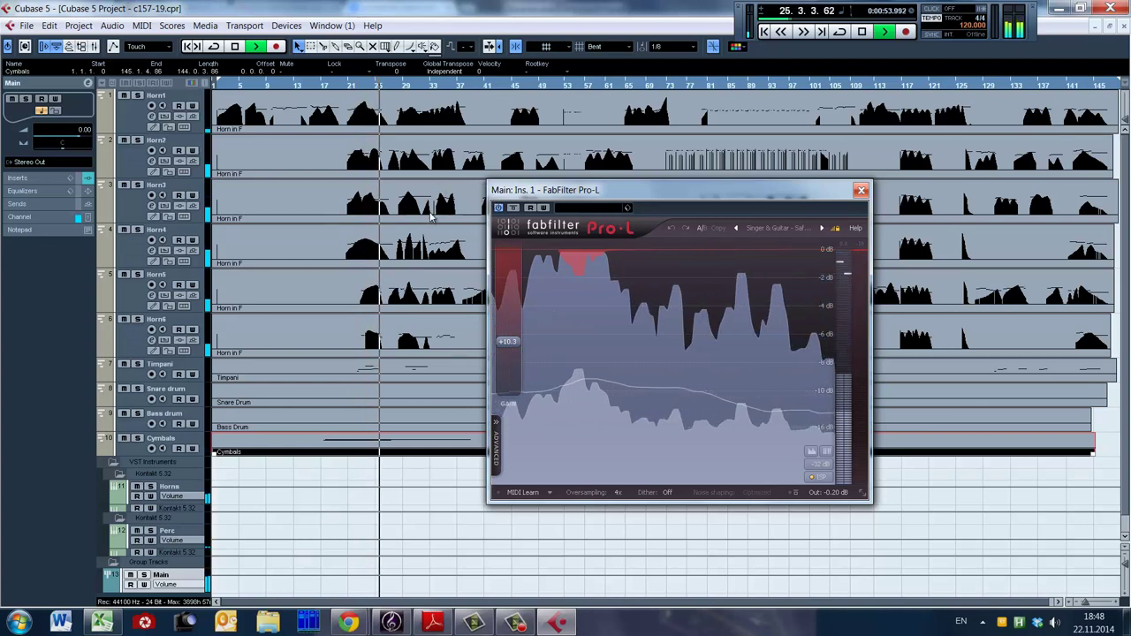
key("space")
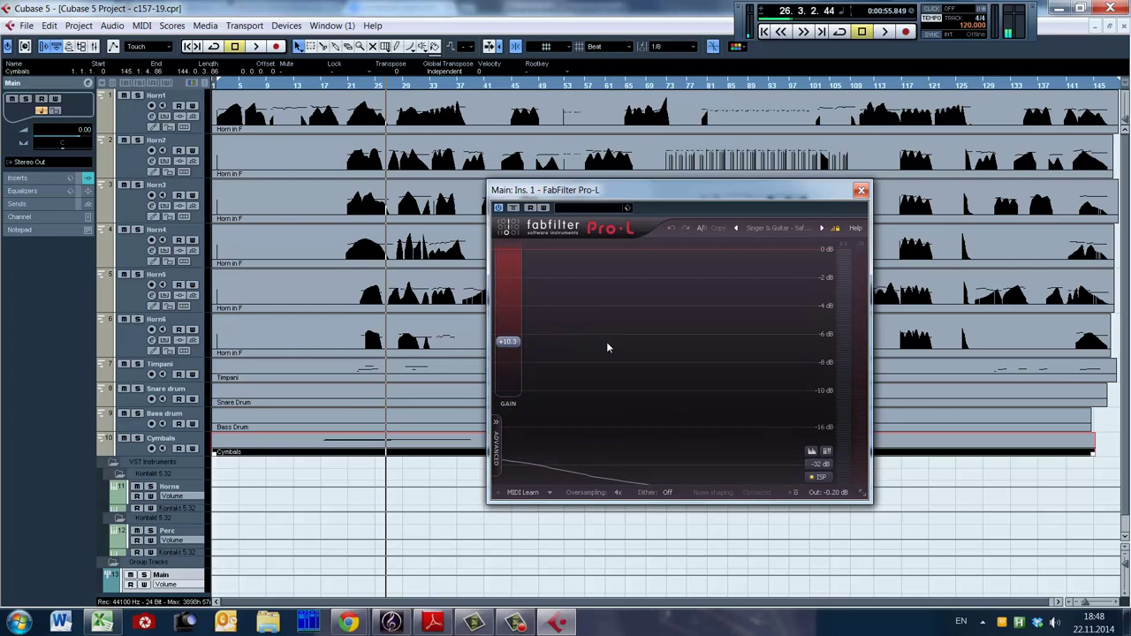
left_click(861, 192)
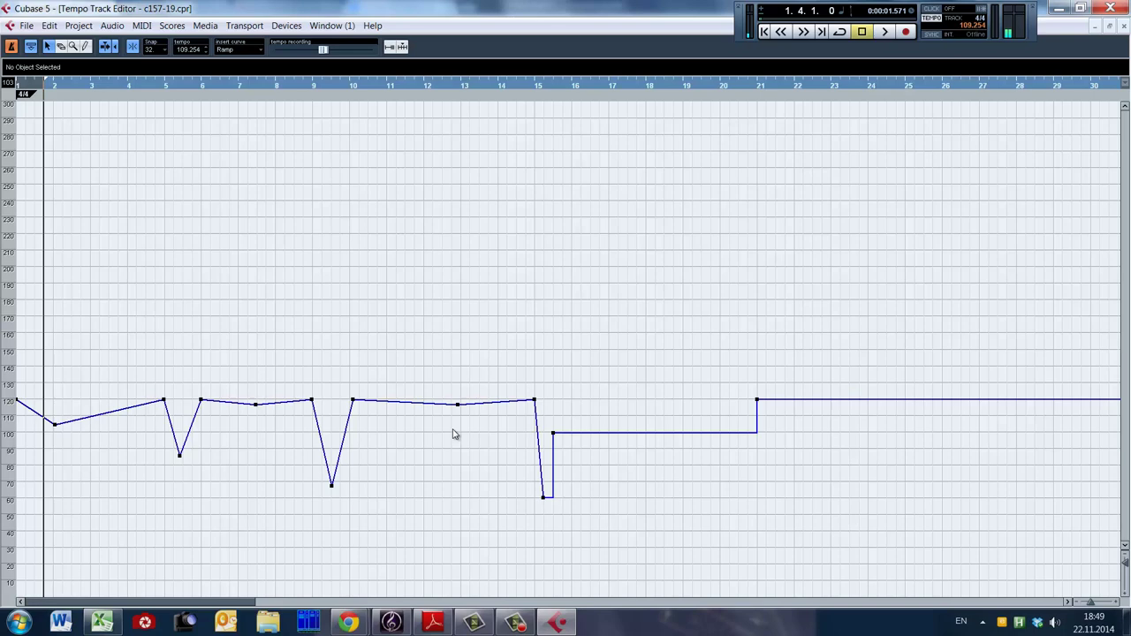
Play from bar 4 into bar 16 in the Tempo Track Editor, following the opening tempo changes.
left_click(137, 392)
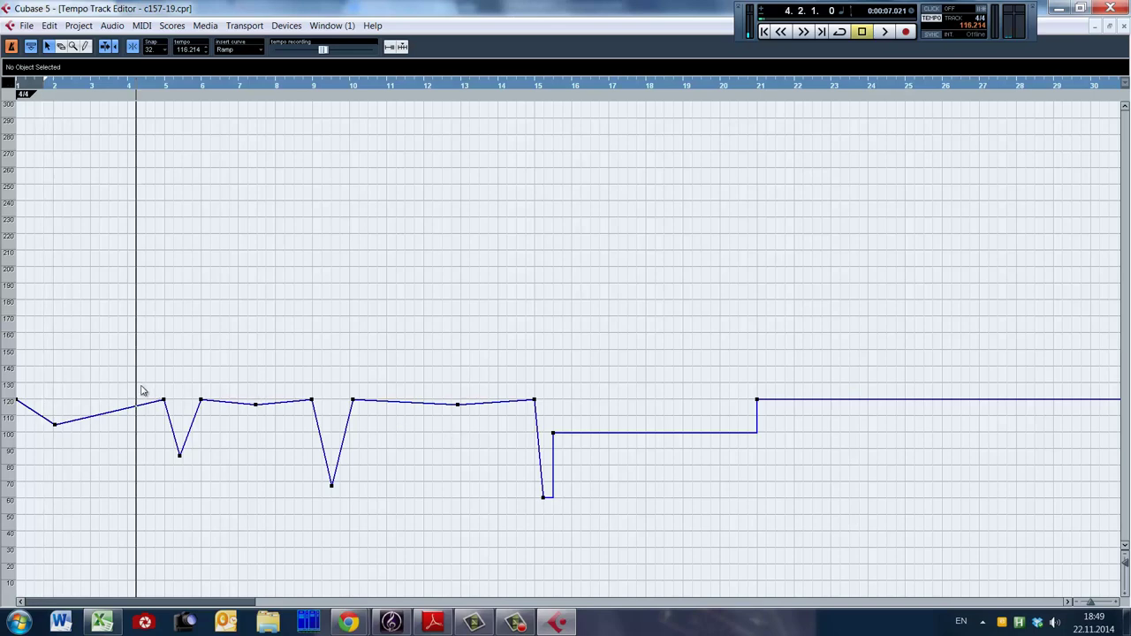
key("space")
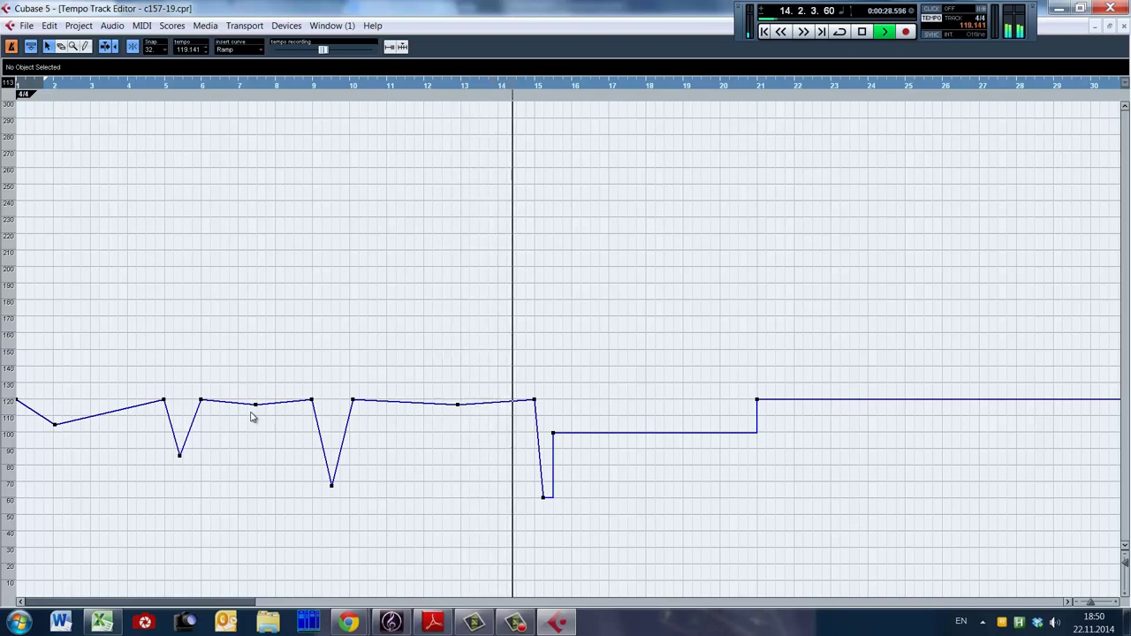
key("g")
key("g")
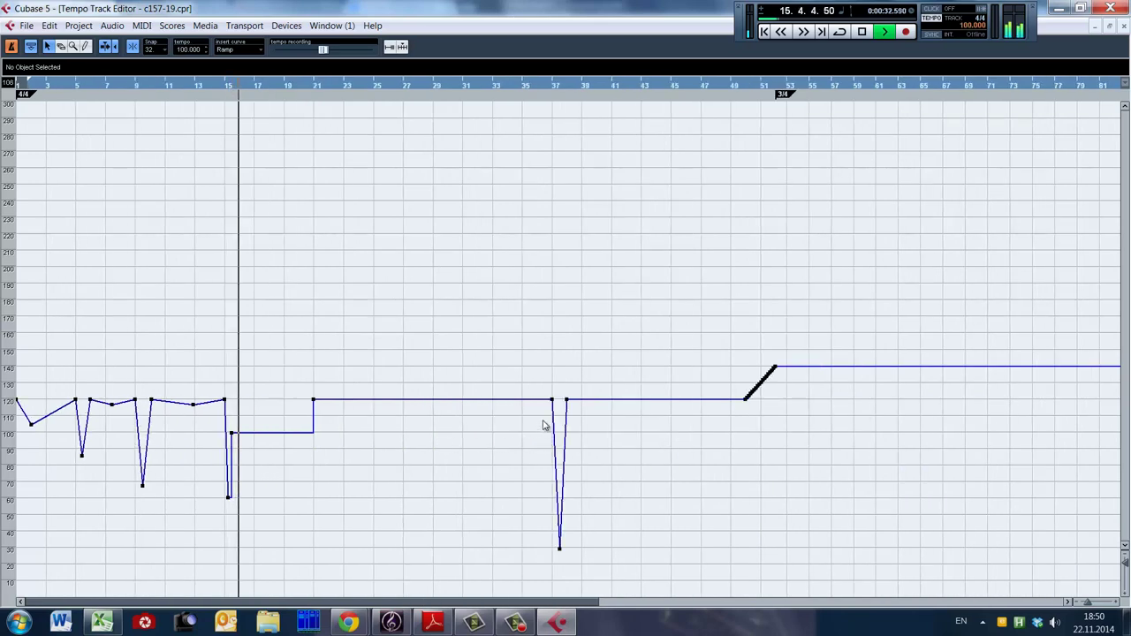
key("space")
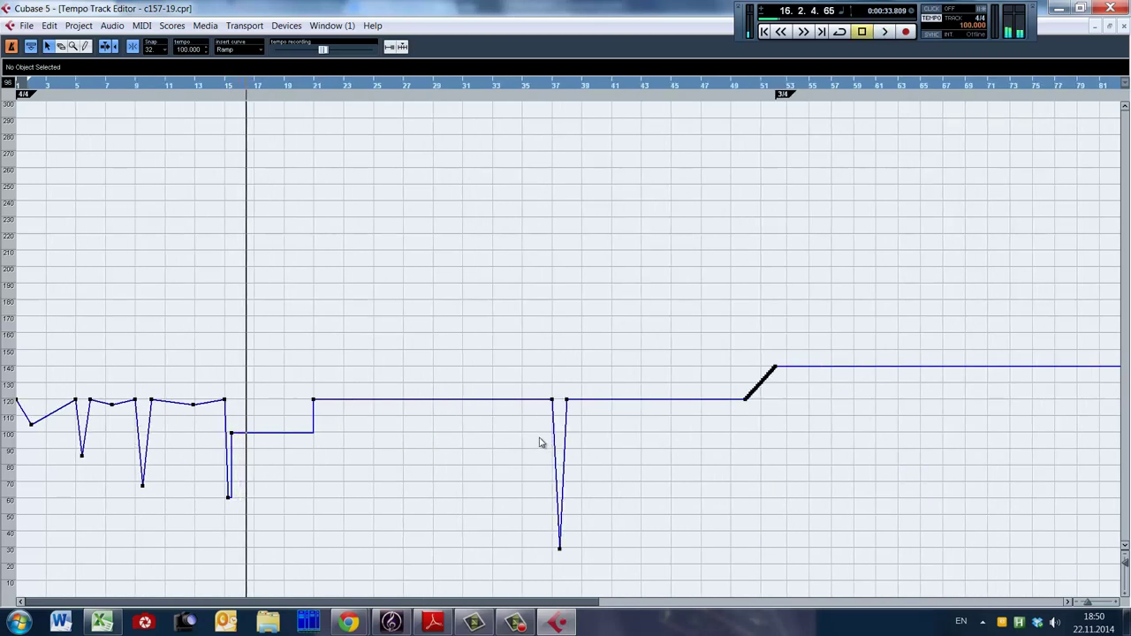
Play the sharp tempo dip after bar 37 into bar 39 and return to the project arrangement.
left_click(542, 443)
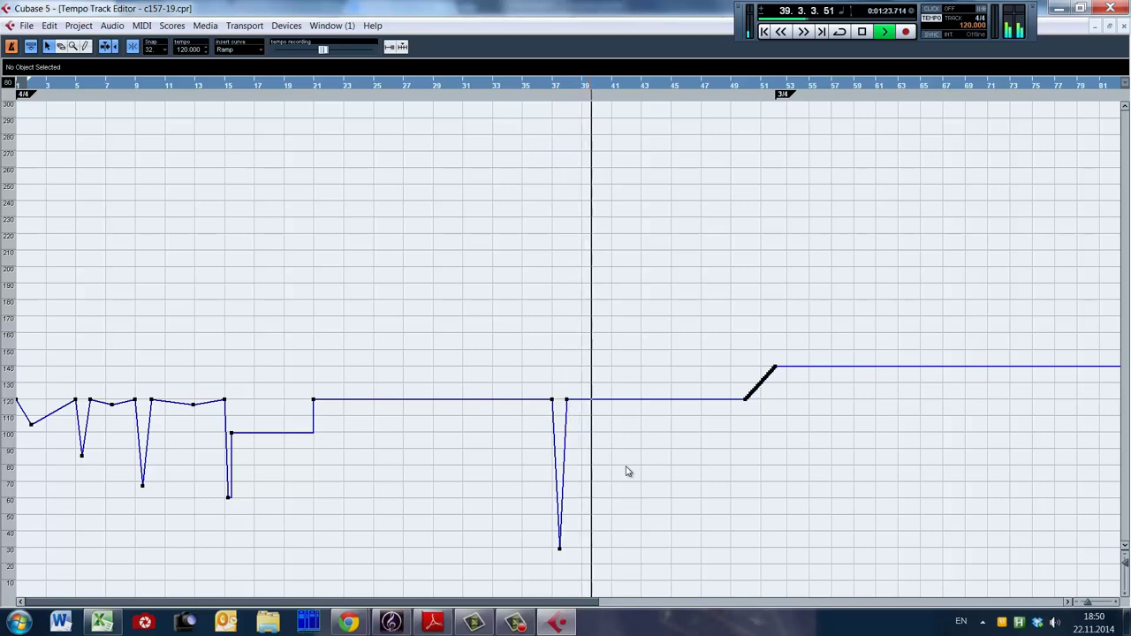
key("space")
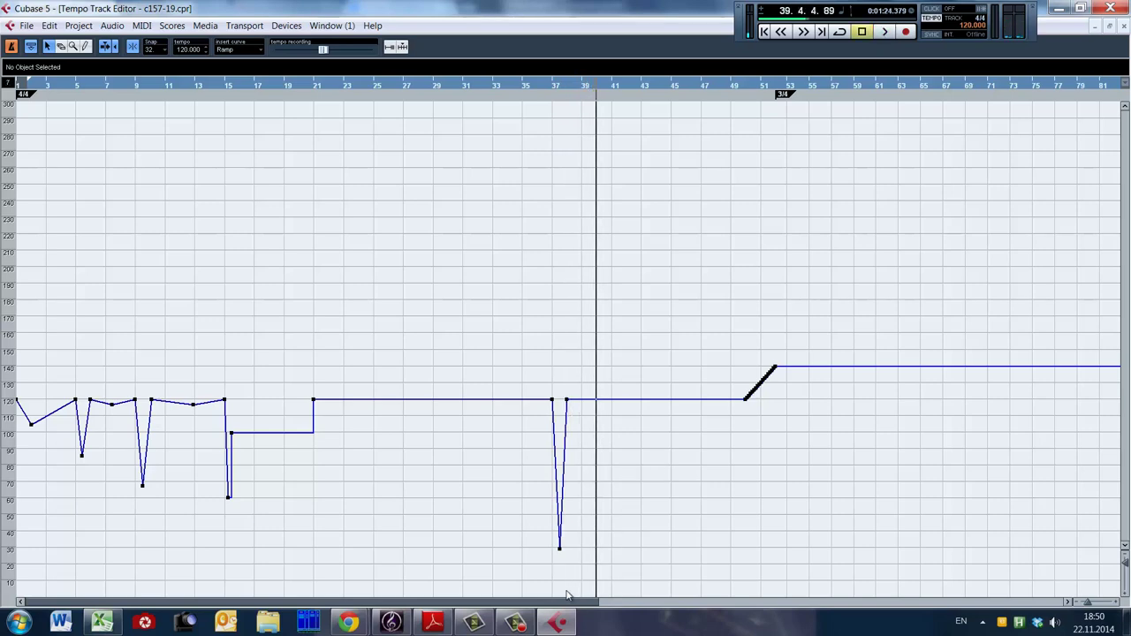
key("ctrl+t")
mouse_move(433, 623)
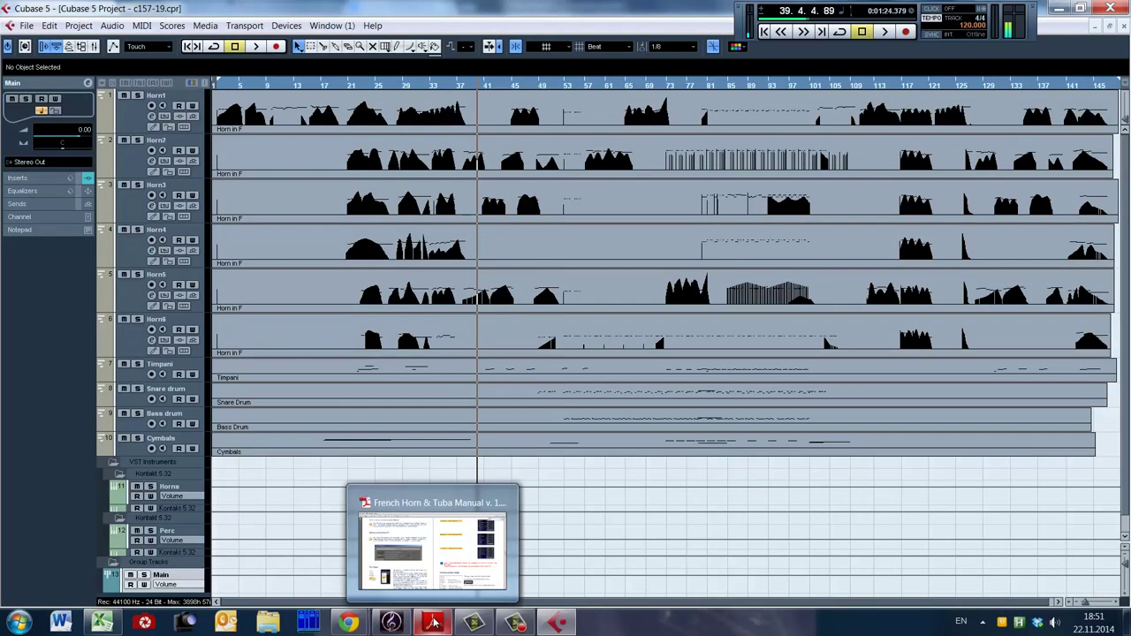